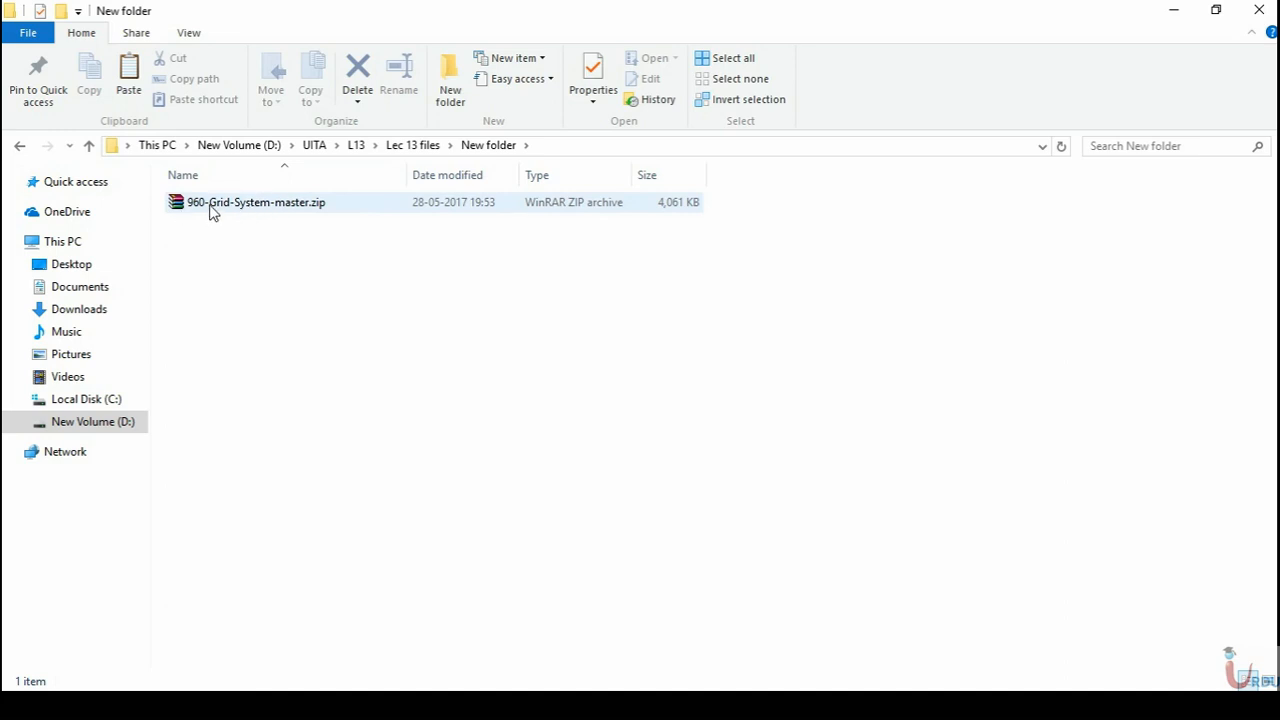
# - Browse the 960-Grid-System-master.zip archive to templates/photoshop, select the 960_grid_12_col.psd template, and close the archive
pyautogui.doubleClick(232, 208)
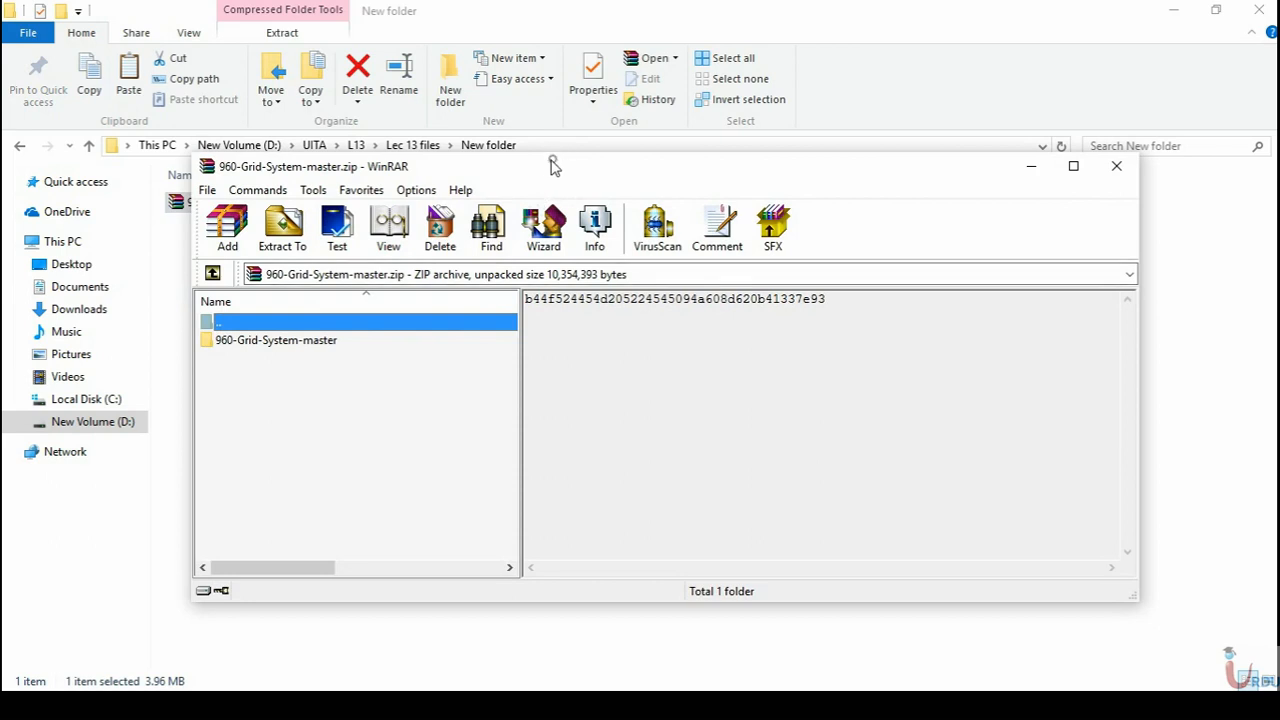
pyautogui.moveTo(549, 173); pyautogui.dragTo(551, 156)
pyautogui.doubleClick(284, 323)
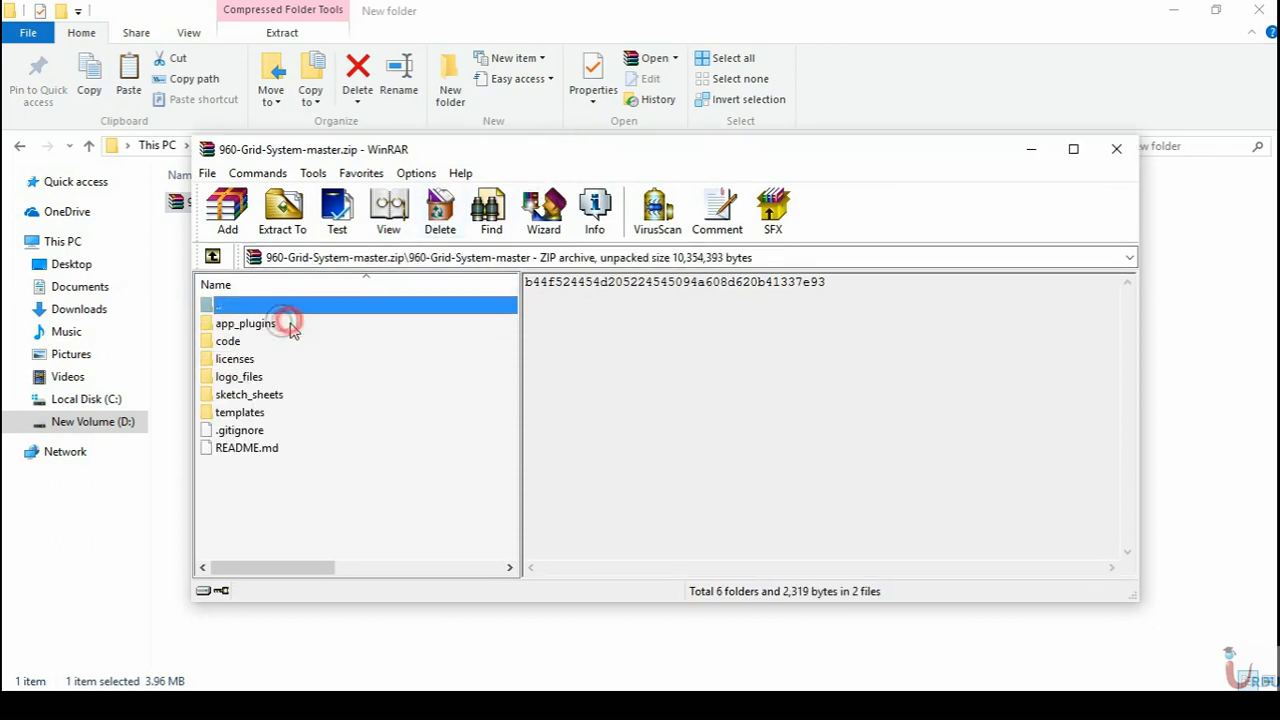
pyautogui.doubleClick(249, 414)
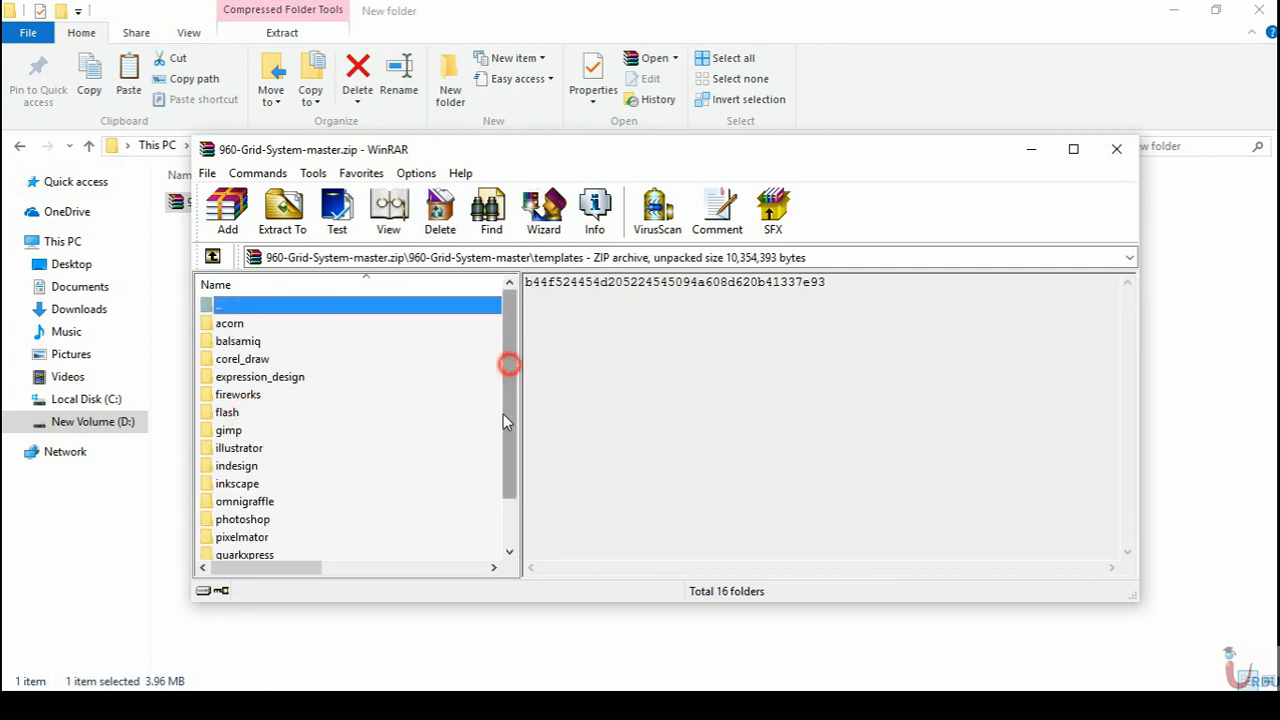
pyautogui.moveTo(505, 402); pyautogui.dragTo(505, 452)
pyautogui.doubleClick(265, 470)
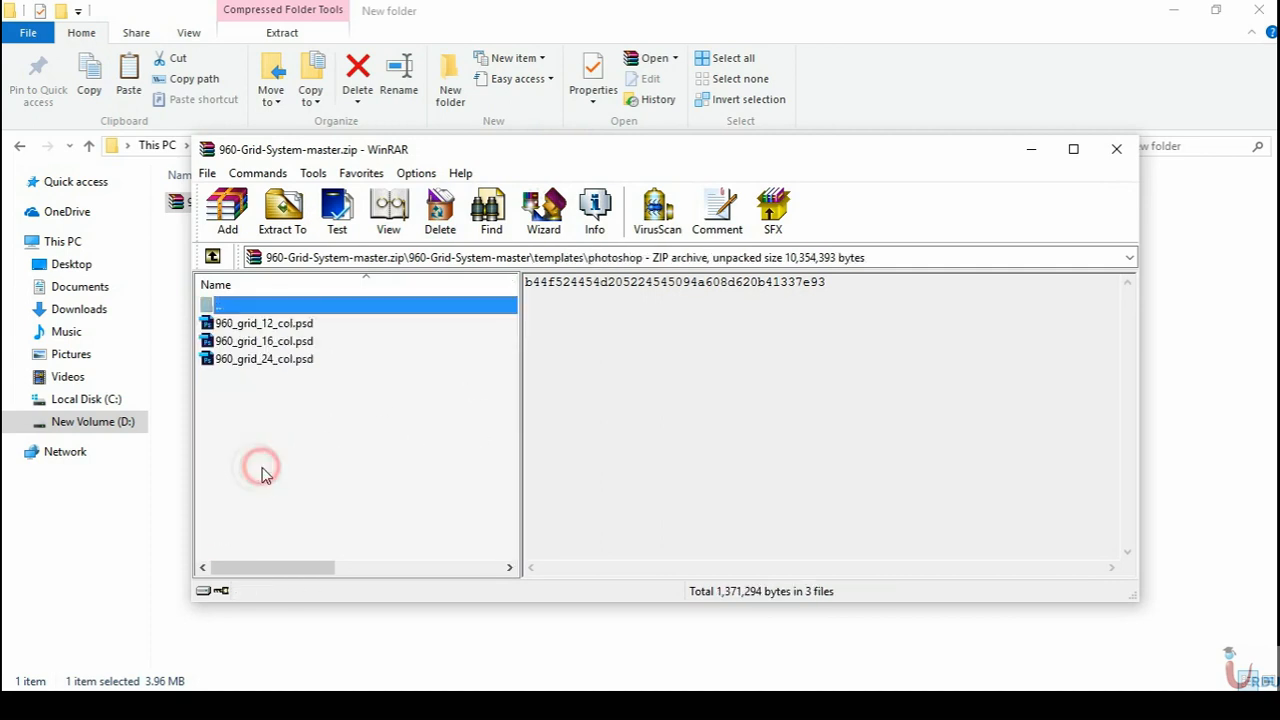
pyautogui.click(244, 326)
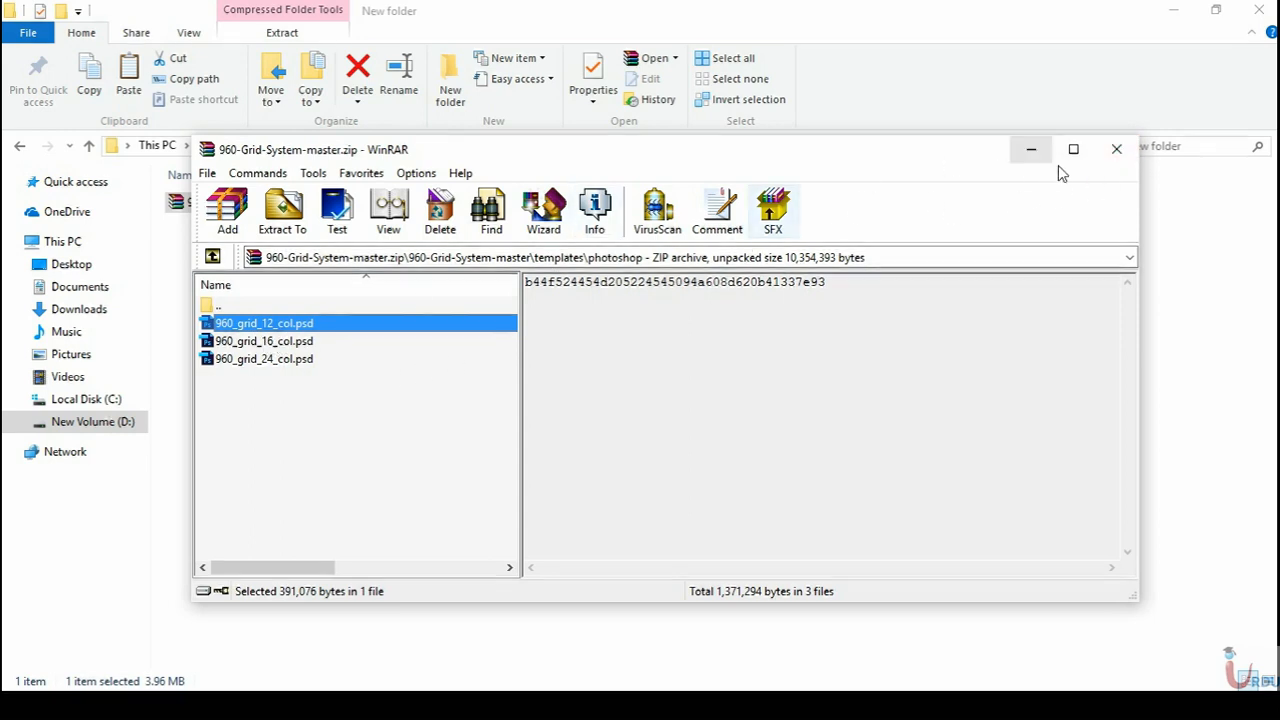
pyautogui.click(1116, 149)
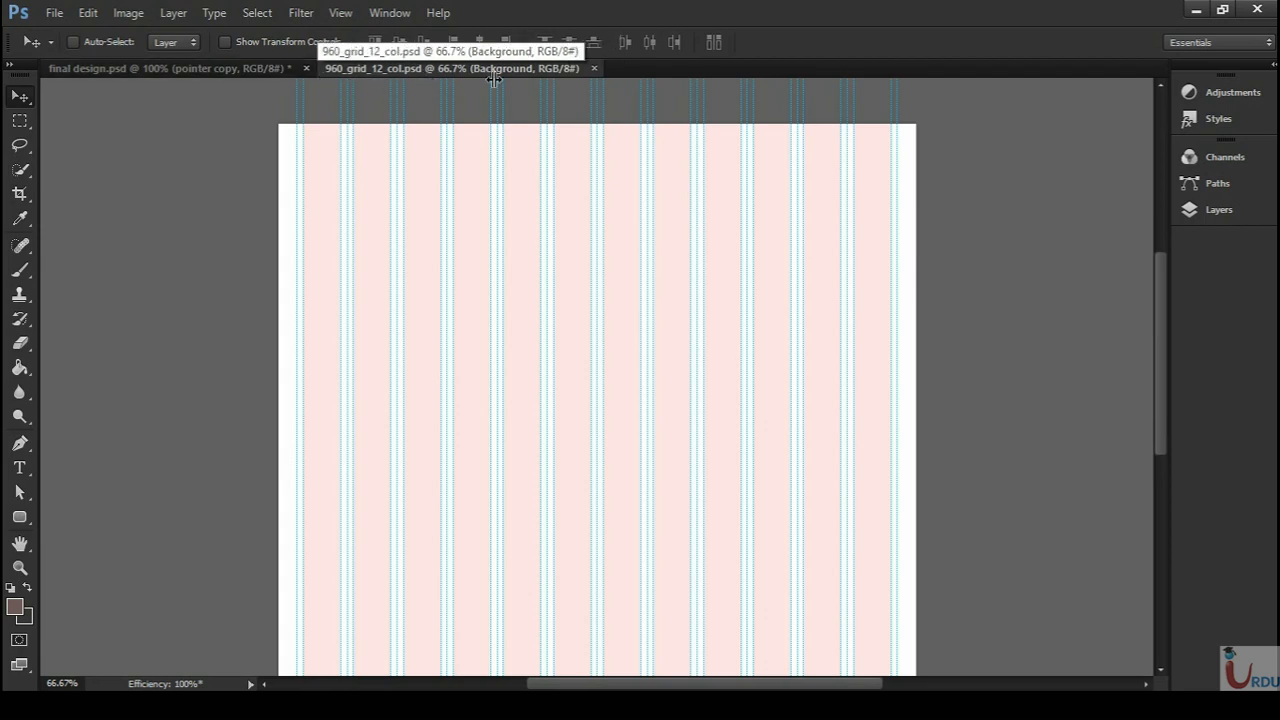
# - Examine the column and gutter layout of the 960_grid_12_col.psd template from its upper to its lower edge, then at 100%
pyautogui.scroll(-3, 1165, 355)
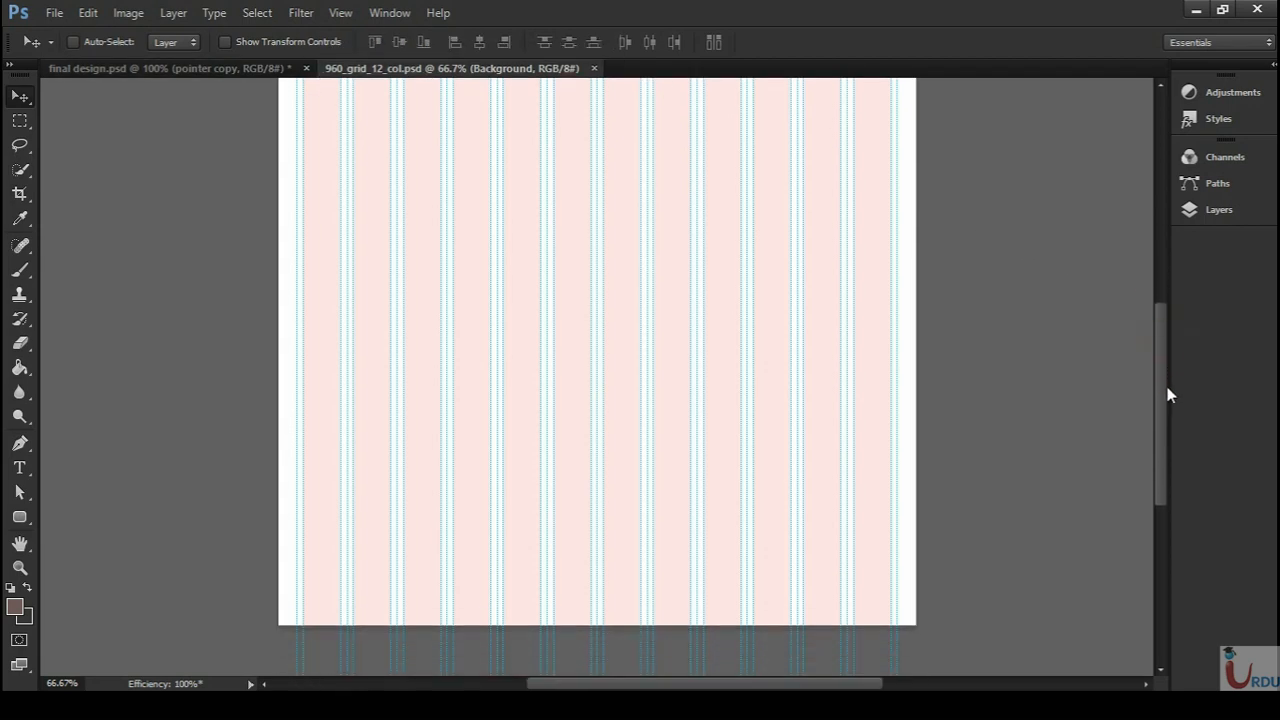
pyautogui.scroll(4, 1170, 335)
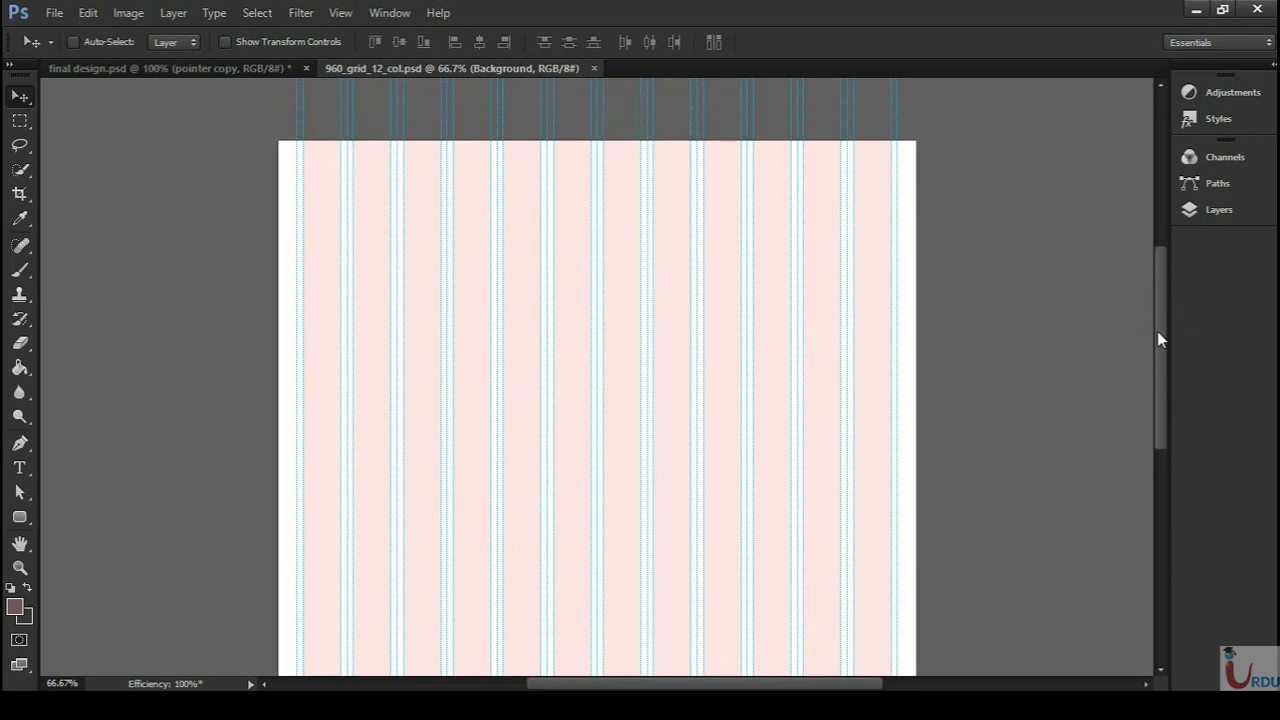
pyautogui.moveTo(1167, 337); pyautogui.dragTo(1132, 326)
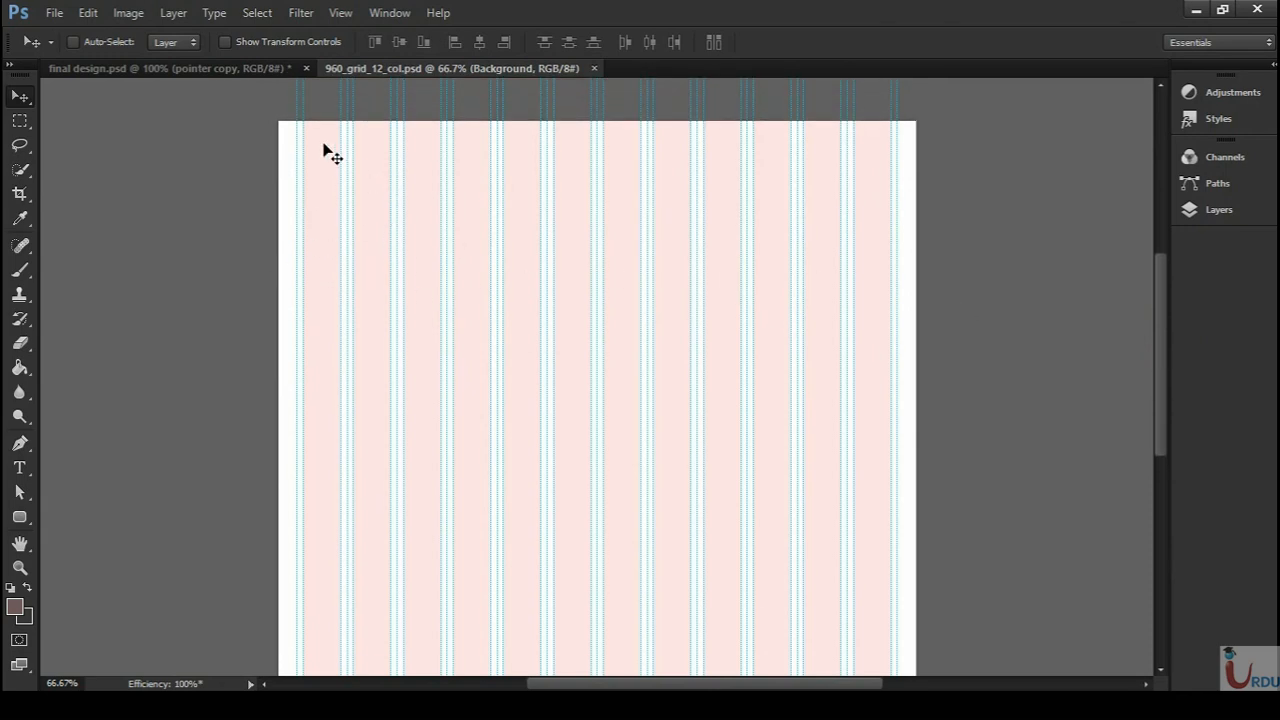
pyautogui.hotkey('ctrl', '+')
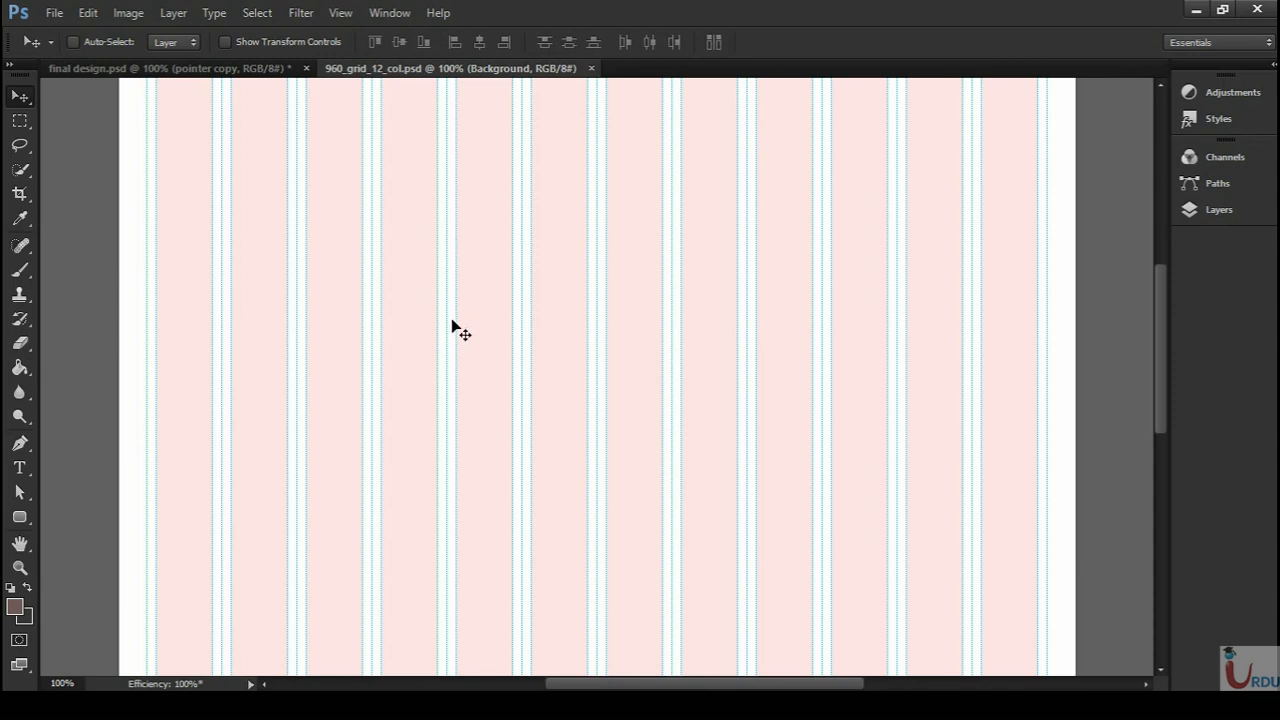
# - Switch to final design.psd and show the beginning of the page in full-screen mode with the guides hidden
pyautogui.click(264, 69)
pyautogui.moveTo(1158, 378); pyautogui.dragTo(1175, 214)
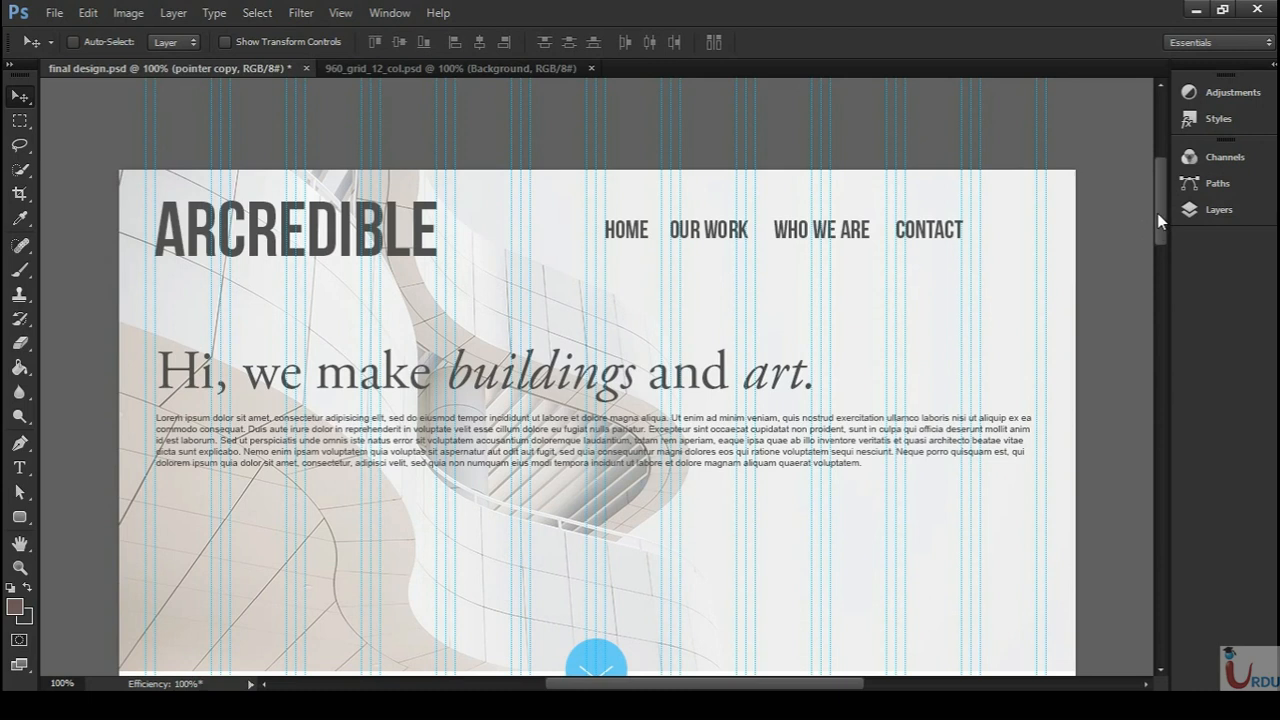
pyautogui.moveTo(1158, 216); pyautogui.dragTo(1161, 219)
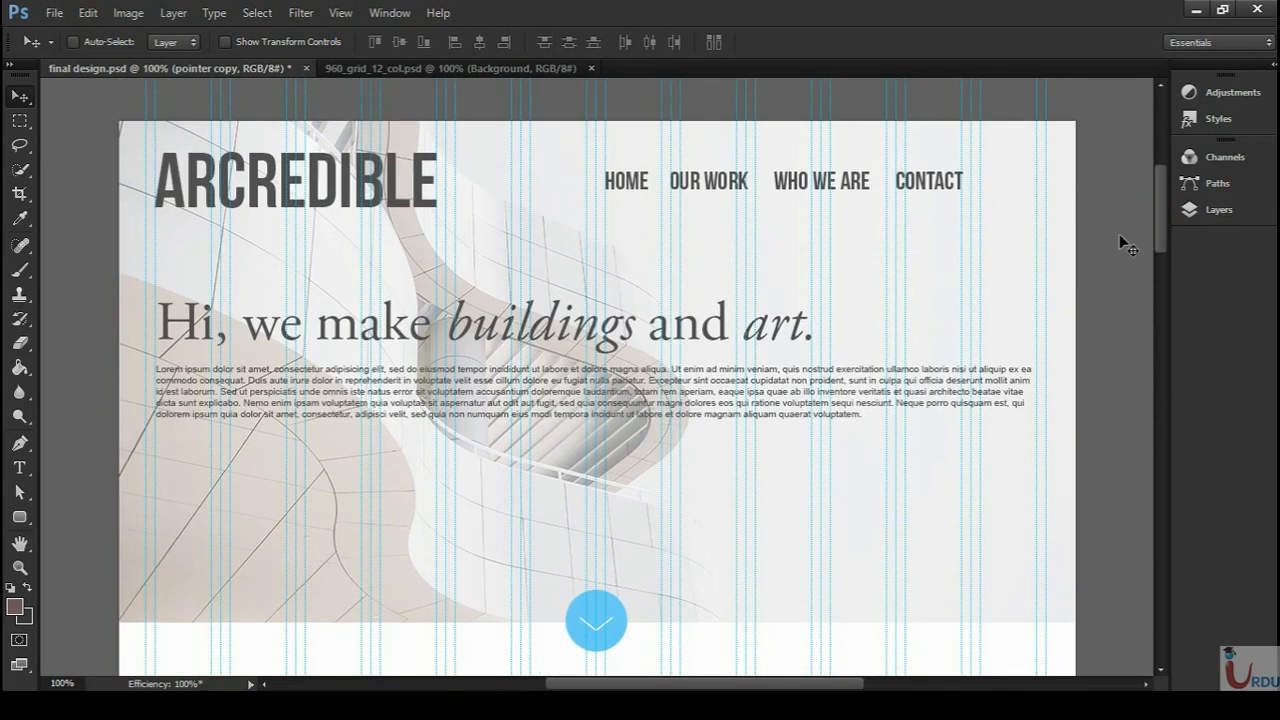
pyautogui.press('f')
pyautogui.press('f')
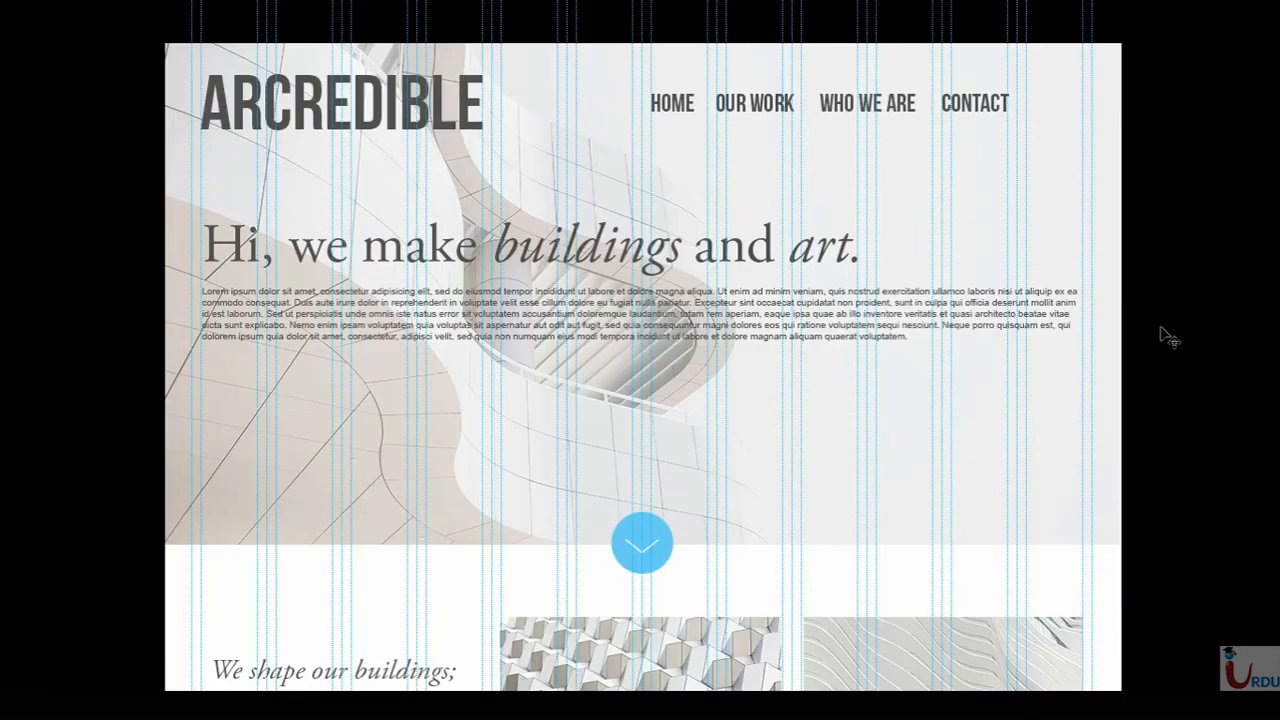
pyautogui.hotkey('ctrl', ';')
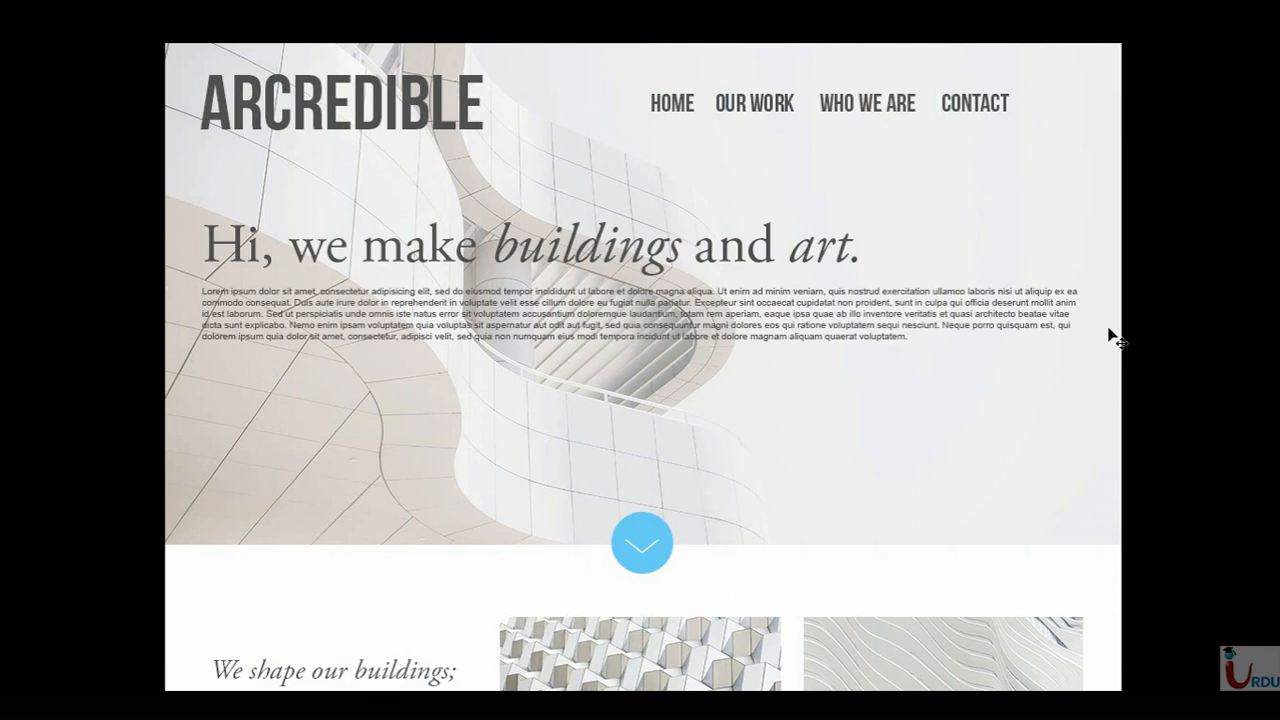
# - Review the page design from the header to the contact form, then leave full-screen mode and go back to the header
pyautogui.scroll(-1, 1166, 260)
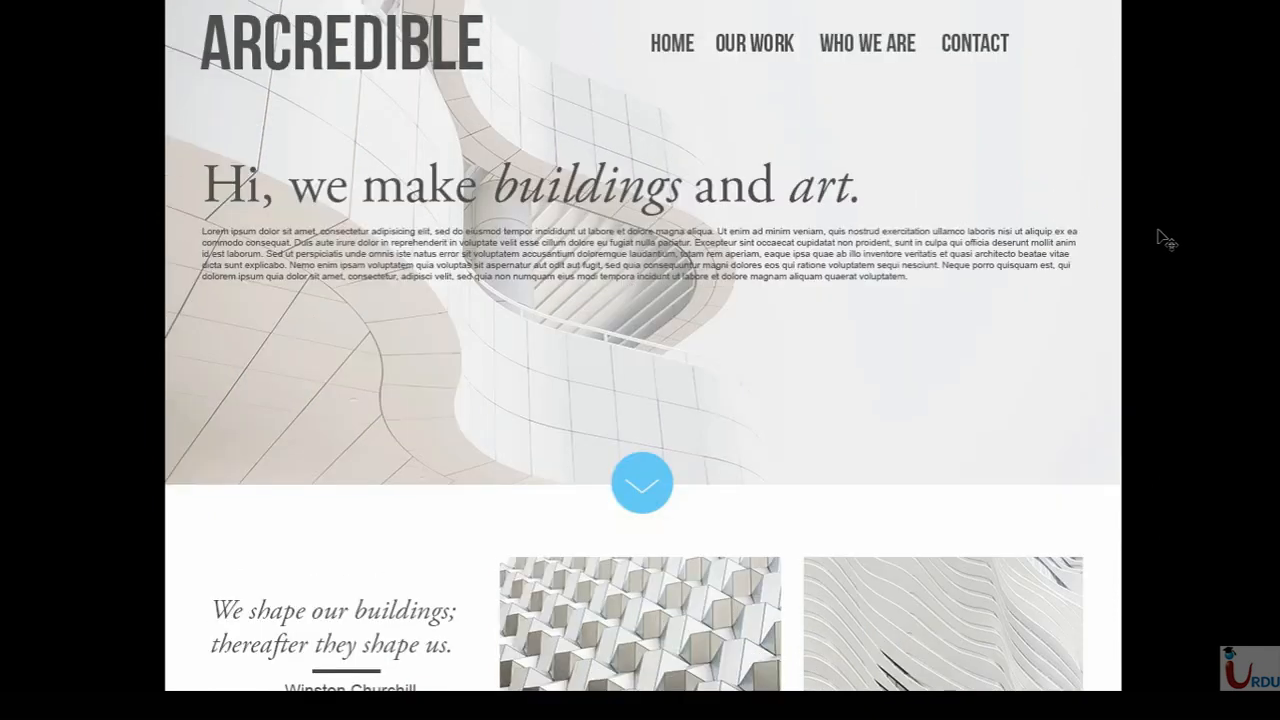
pyautogui.scroll(5, 1113, 256)
pyautogui.scroll(1, 1124, 268)
pyautogui.scroll(-1, 1130, 278)
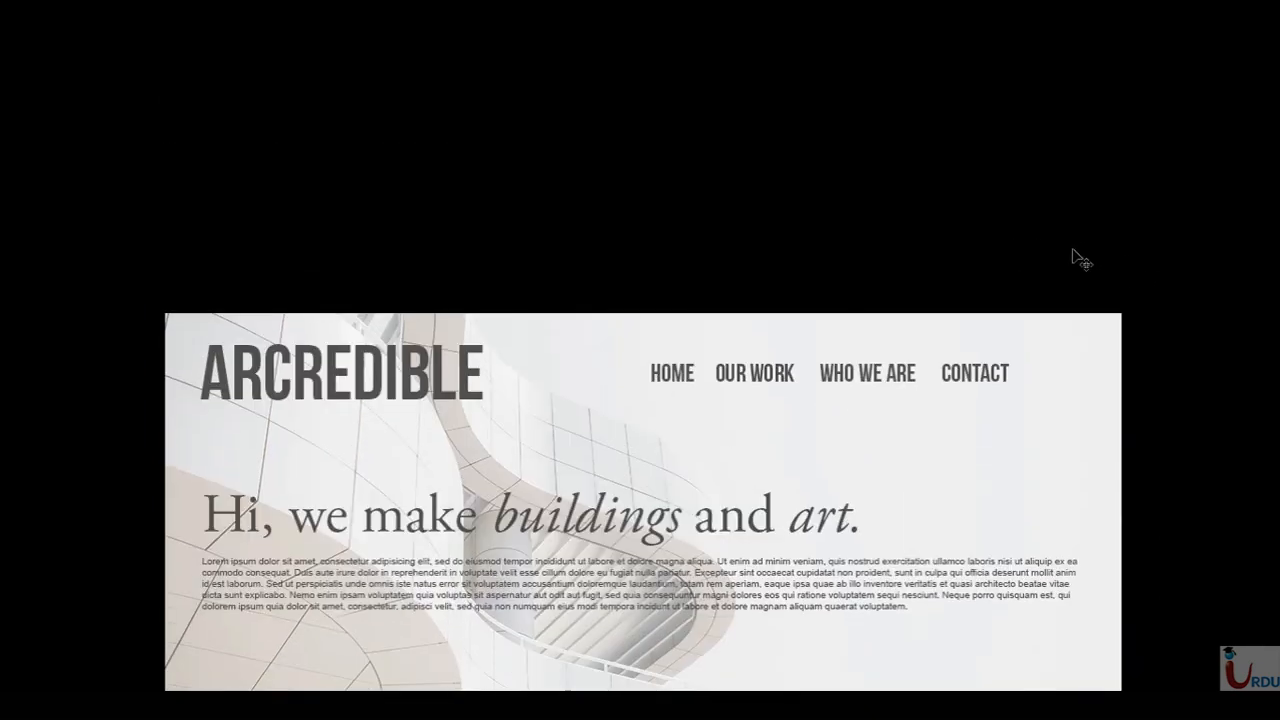
pyautogui.scroll(-1, 937, 318)
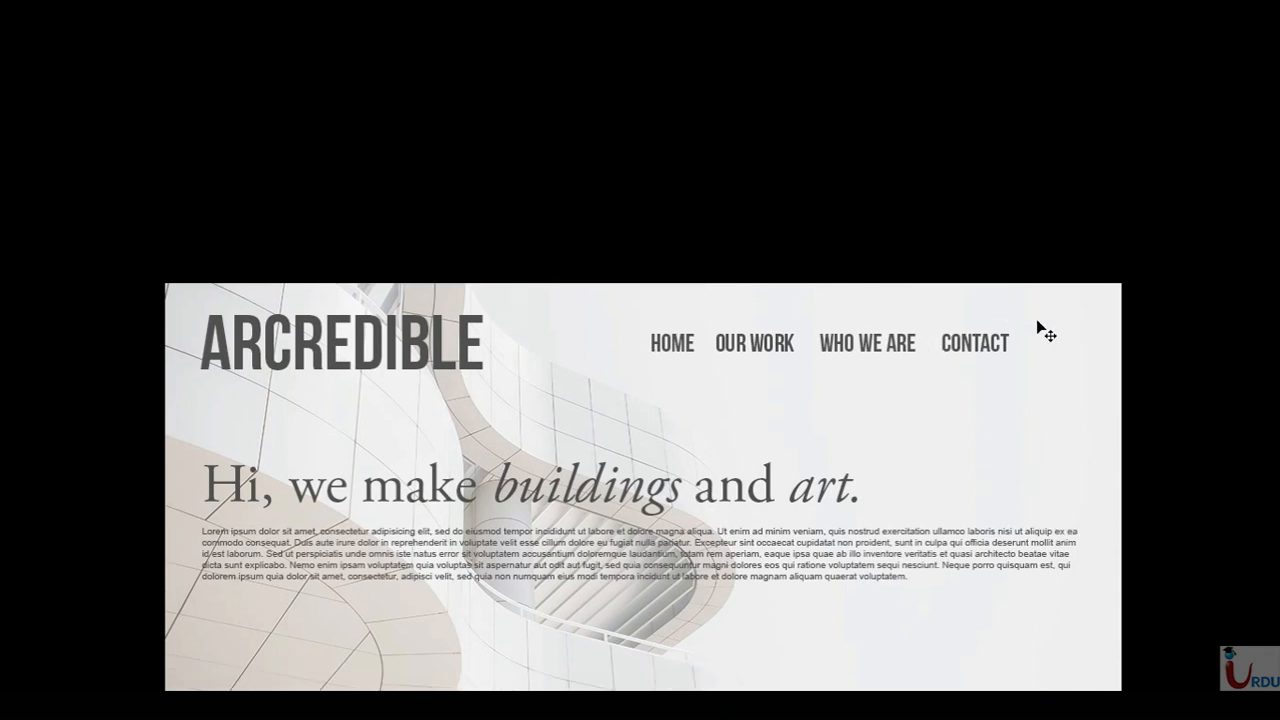
pyautogui.scroll(-1, 1071, 331)
pyautogui.scroll(-6, 943, 309)
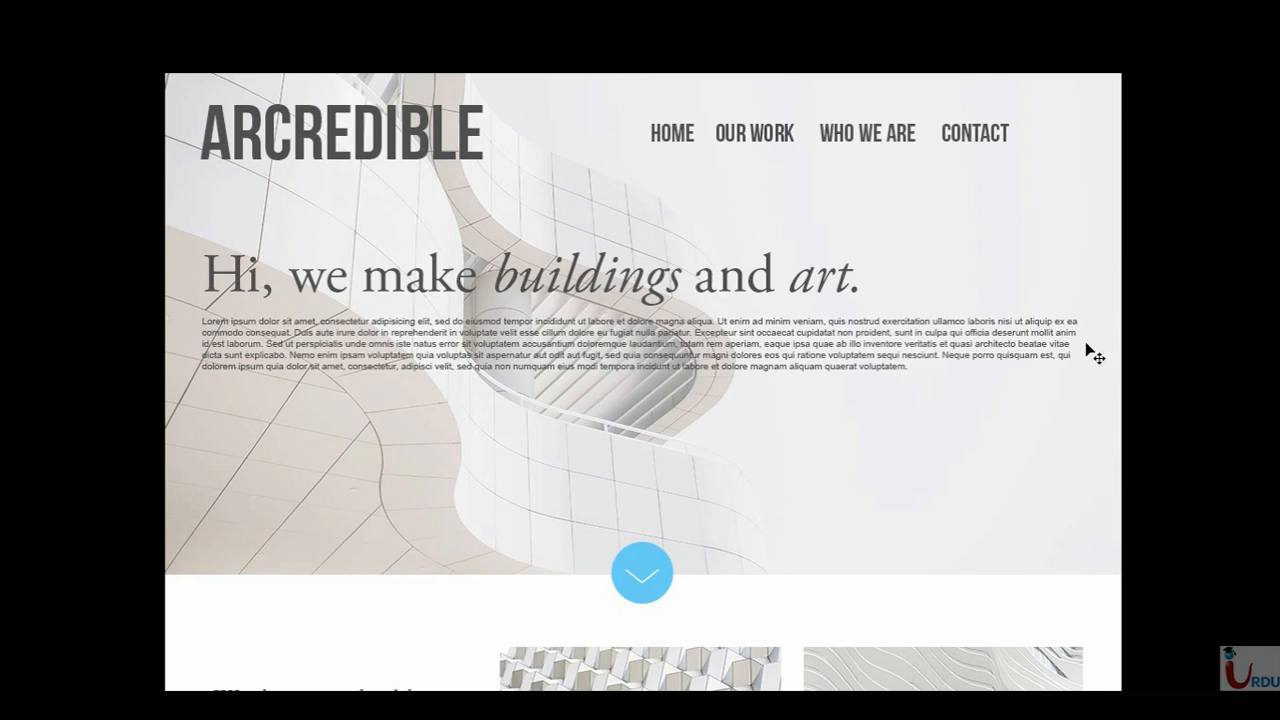
pyautogui.scroll(-1, 1091, 334)
pyautogui.scroll(-1, 1095, 326)
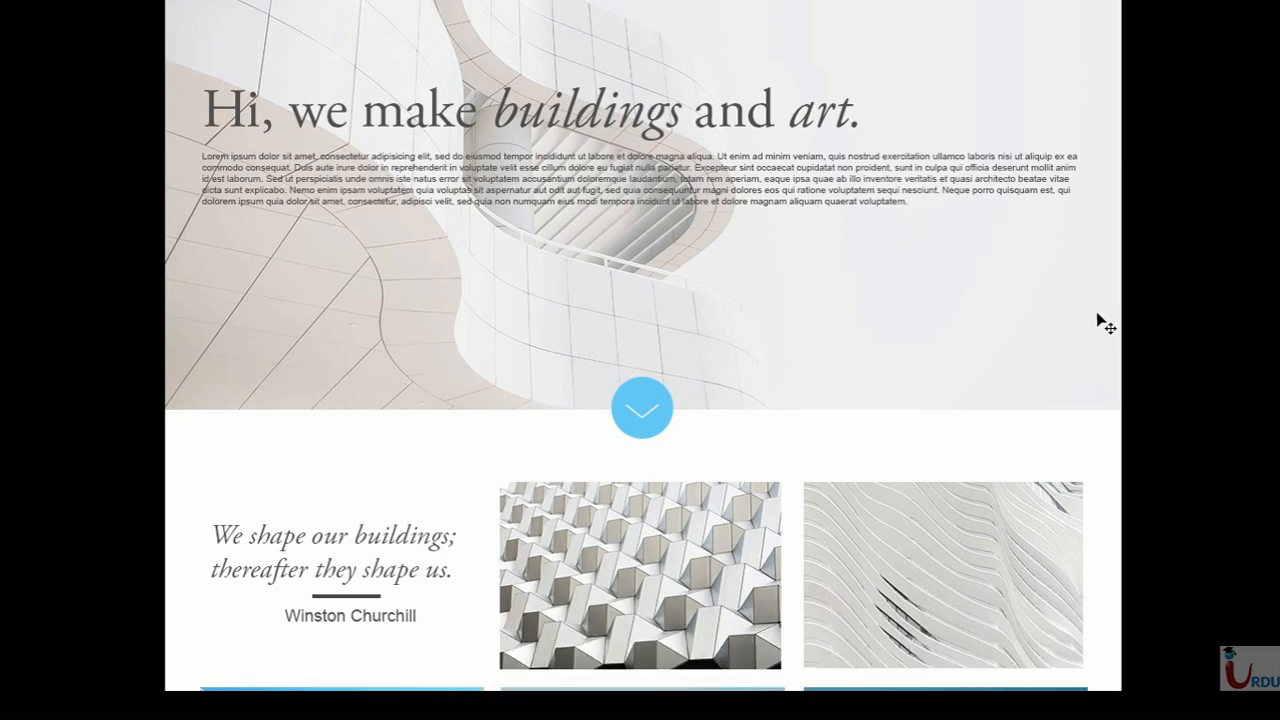
pyautogui.scroll(-7, 1107, 322)
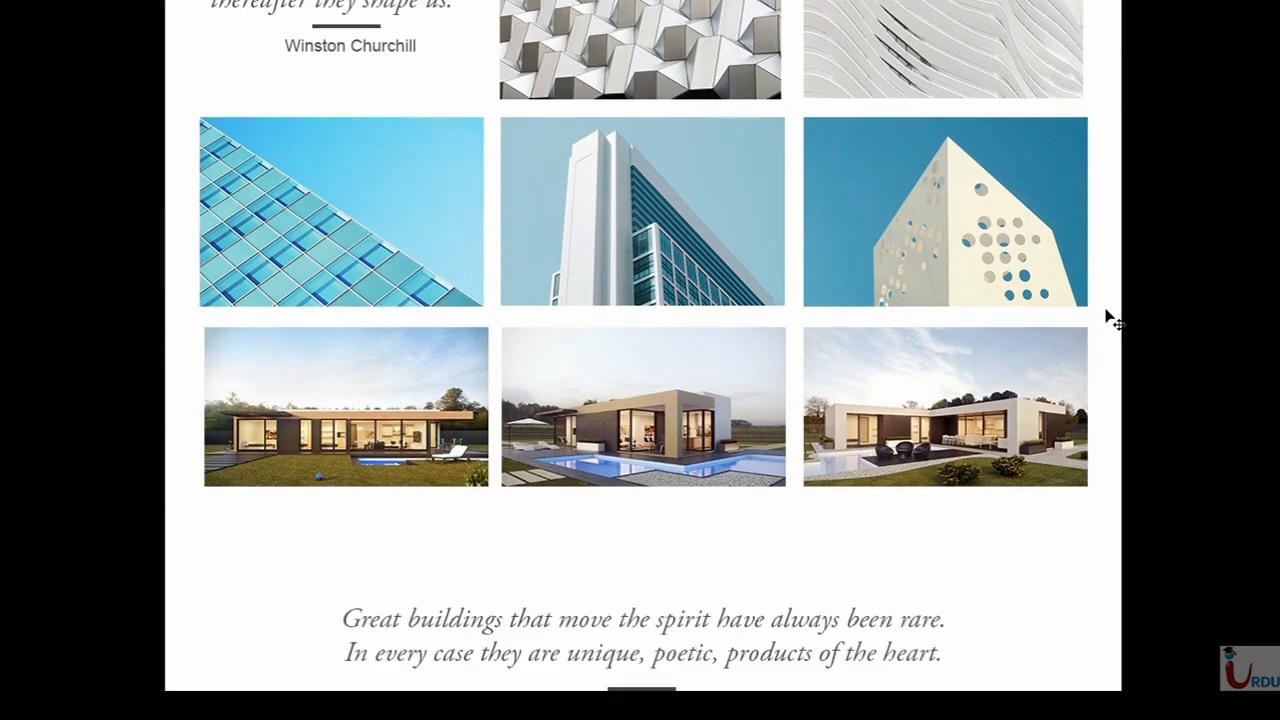
pyautogui.scroll(-7, 1108, 315)
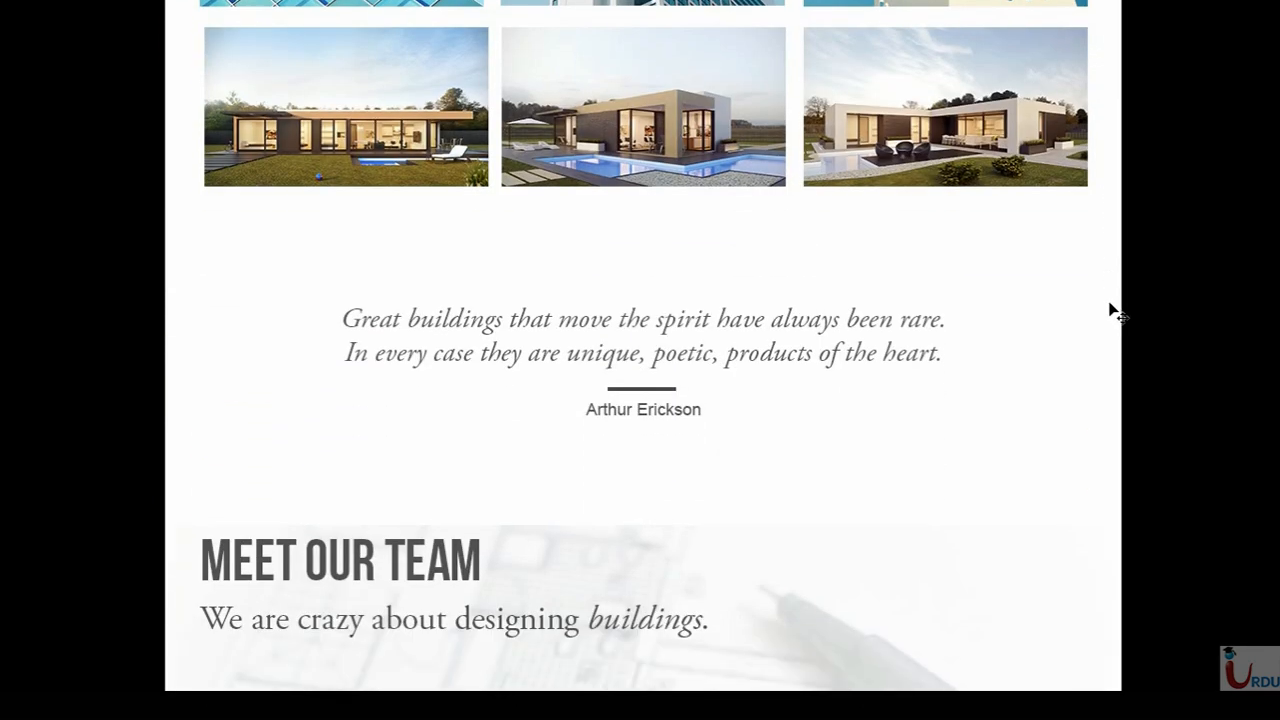
pyautogui.scroll(-7, 1108, 305)
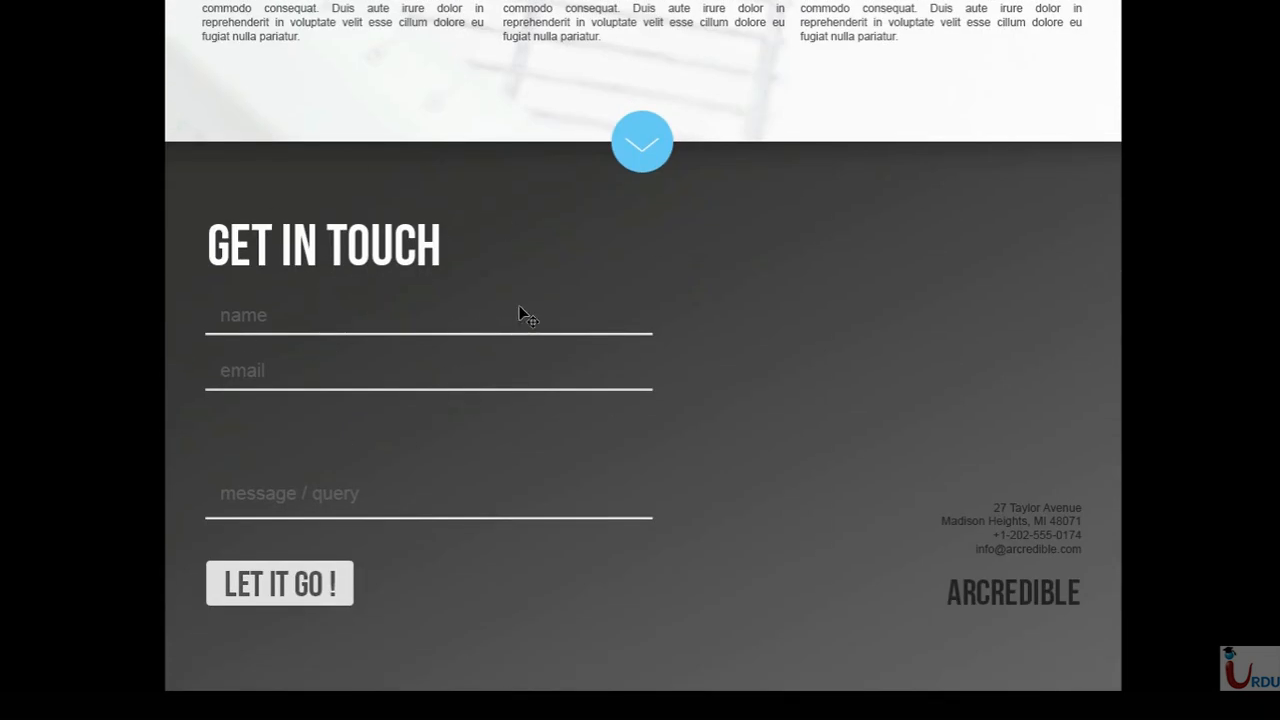
pyautogui.press('f')
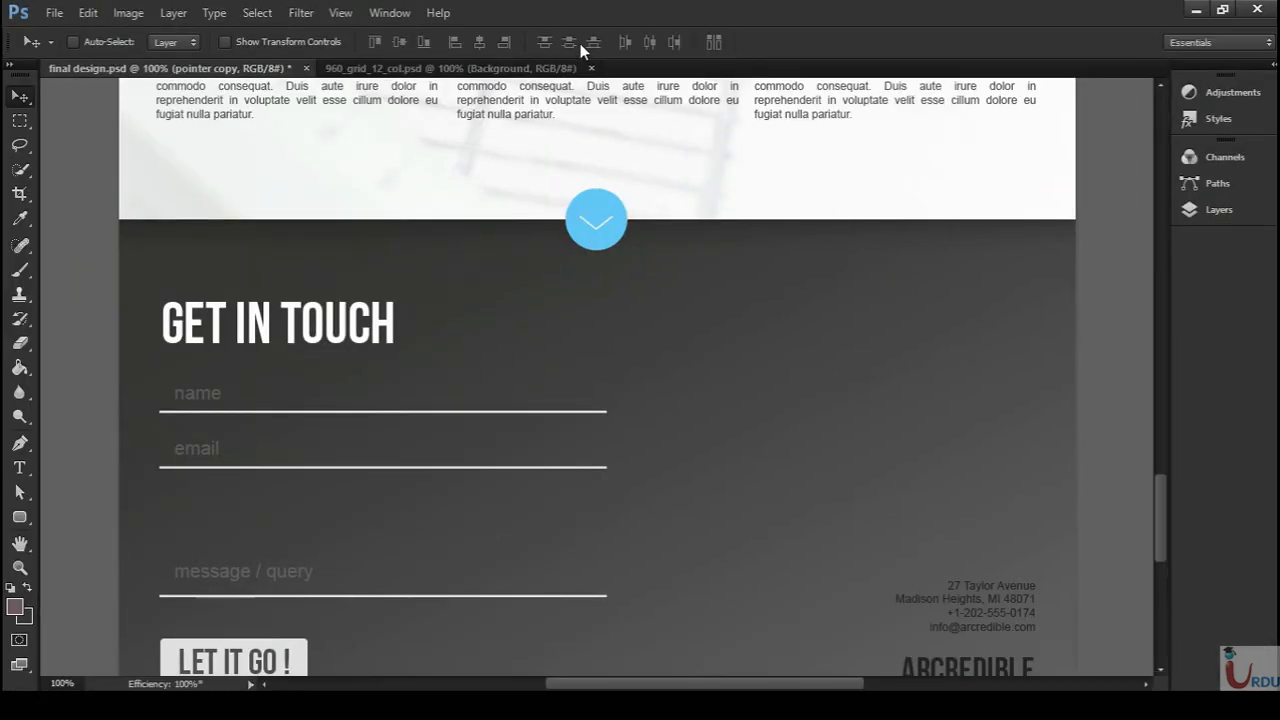
pyautogui.moveTo(1159, 500); pyautogui.dragTo(1161, 187)
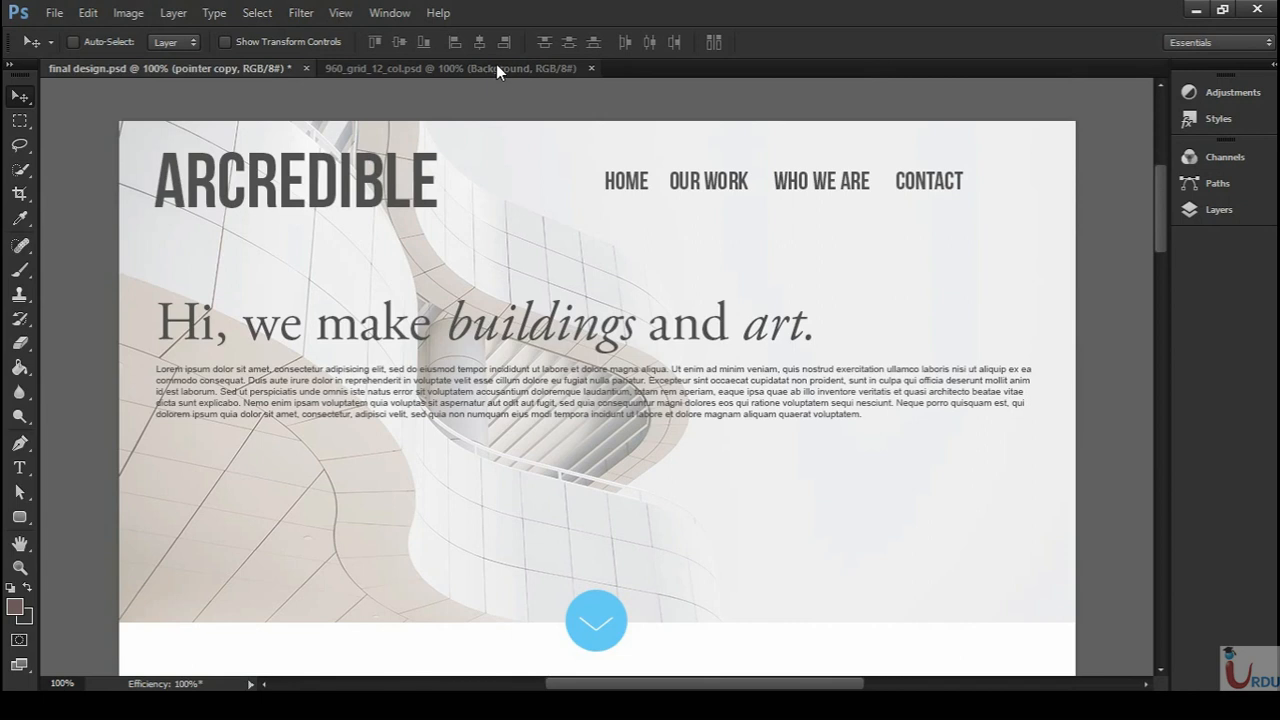
# - Switch to the 960_grid_12_col.psd document and view the upper part of its canvas at 100% zoom
pyautogui.click(497, 66)
pyautogui.hotkey('ctrl', '0')
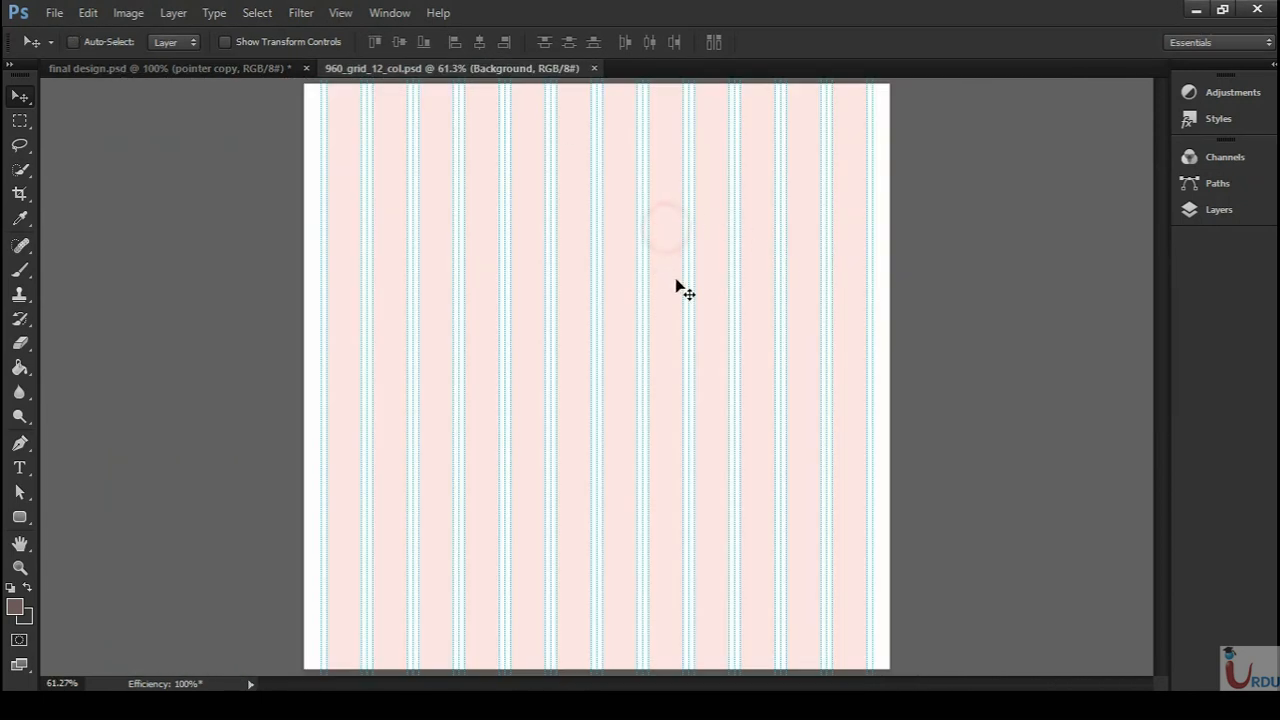
pyautogui.hotkey('ctrl', '+')
pyautogui.moveTo(697, 190); pyautogui.dragTo(688, 303)
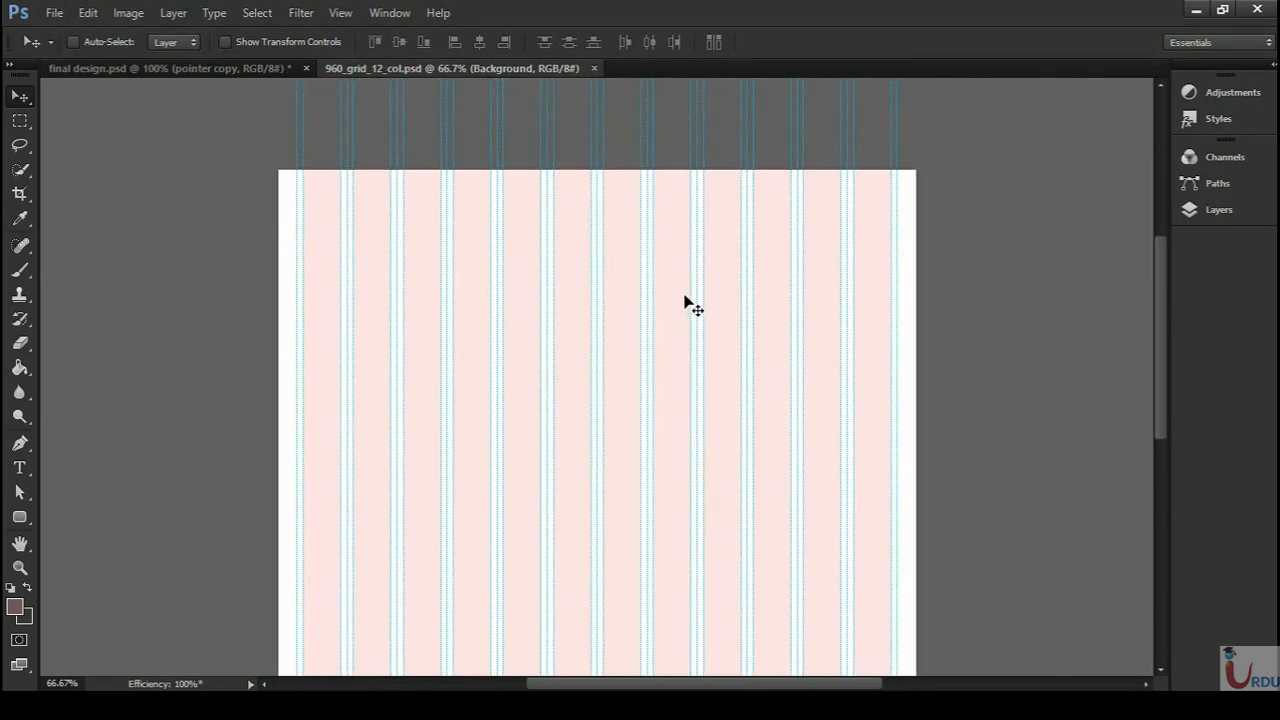
pyautogui.hotkey('ctrl', '+')
pyautogui.moveTo(709, 196); pyautogui.dragTo(700, 286)
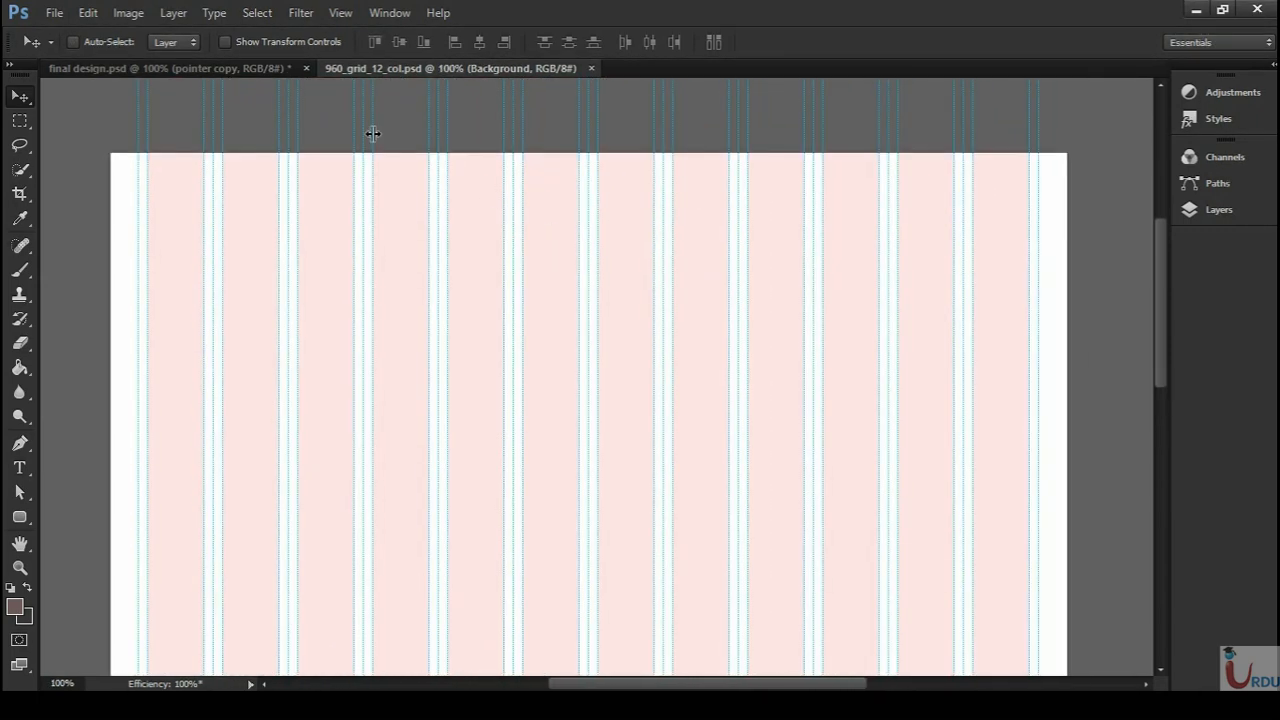
# - Return to final design.psd and show its guides again to compare the header layout with the column grid
pyautogui.click(251, 62)
pyautogui.hotkey('ctrl', "'")
pyautogui.hotkey('ctrl', "'")
pyautogui.hotkey('ctrl', ';')
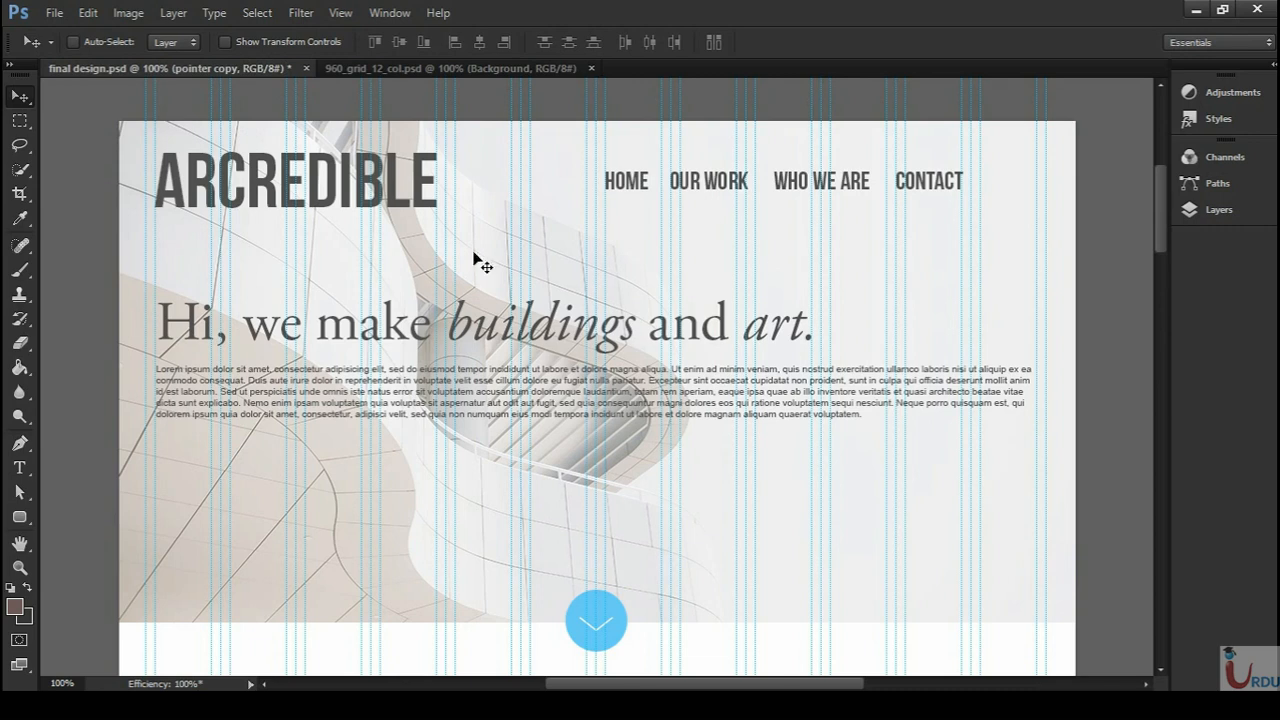
# - Place pexels-photo-299982.jpeg from the images folder into 960_grid_12_col.psd, spanning the canvas width at X 510 px, Y 276 px
pyautogui.click(421, 68)
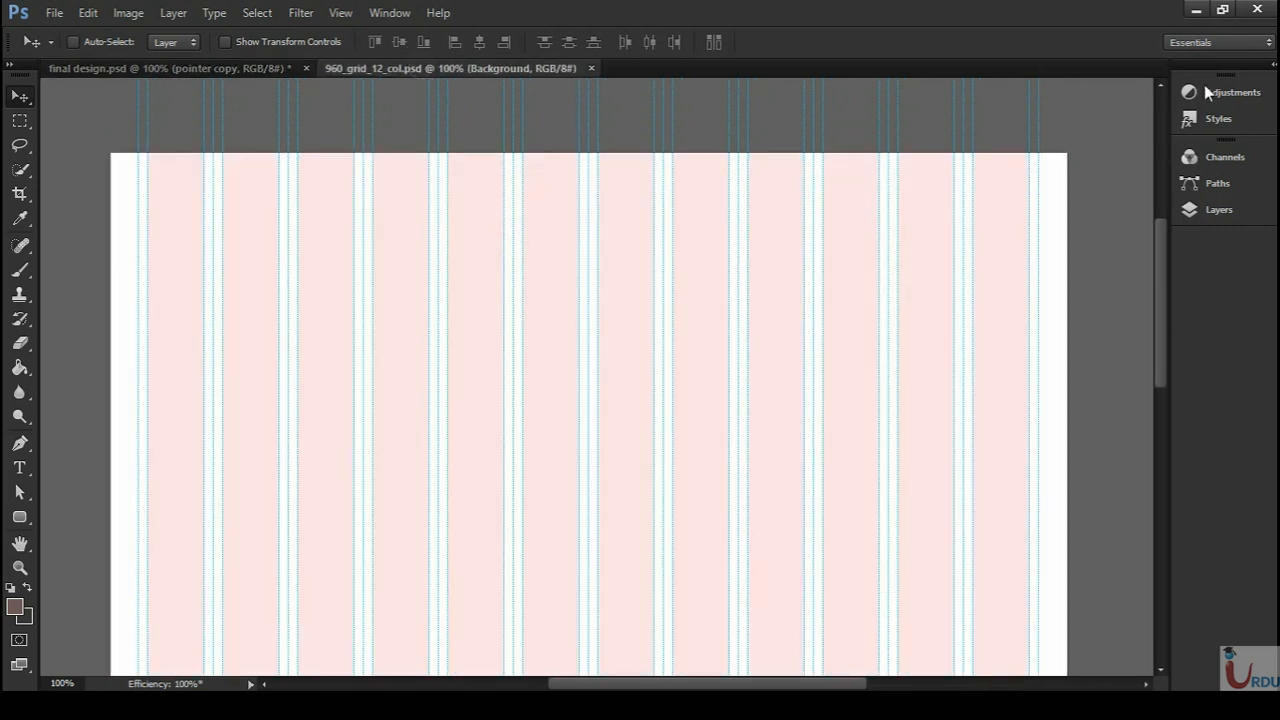
pyautogui.hotkey('alt', 'Tab')
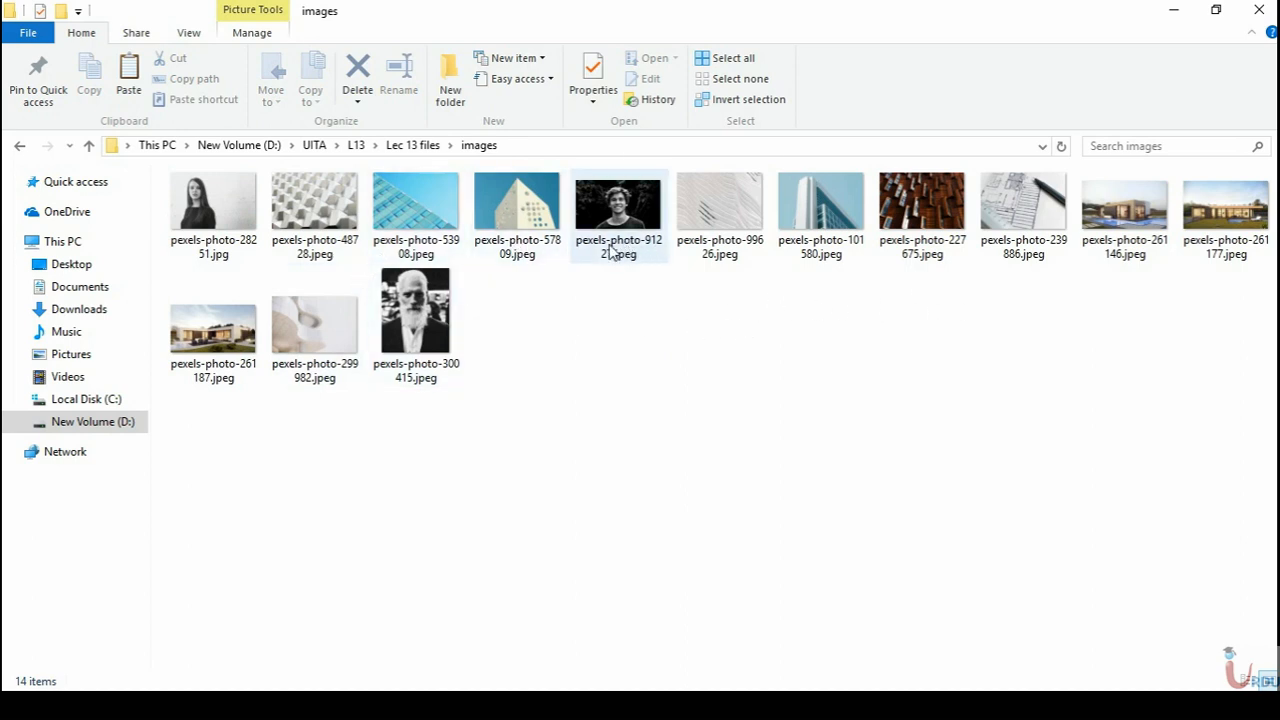
pyautogui.moveTo(316, 382); pyautogui.dragTo(615, 213)
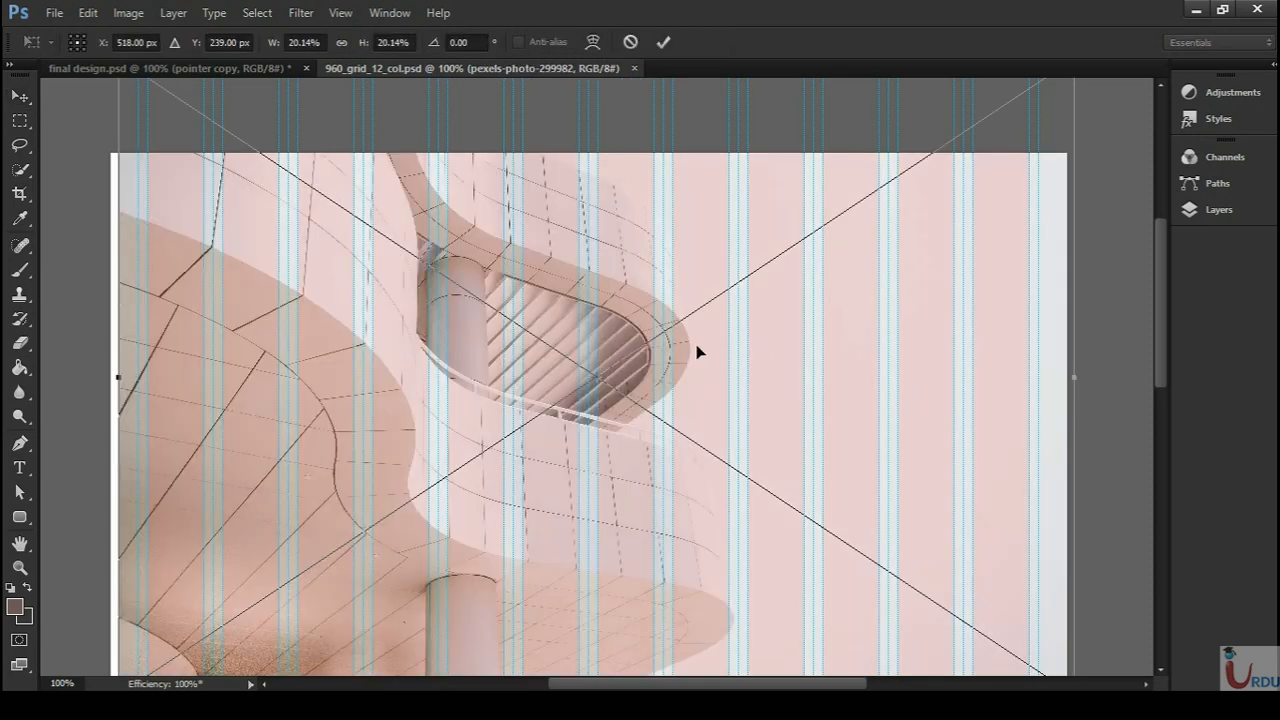
pyautogui.hotkey('ctrl', '-')
pyautogui.moveTo(771, 401); pyautogui.dragTo(782, 402)
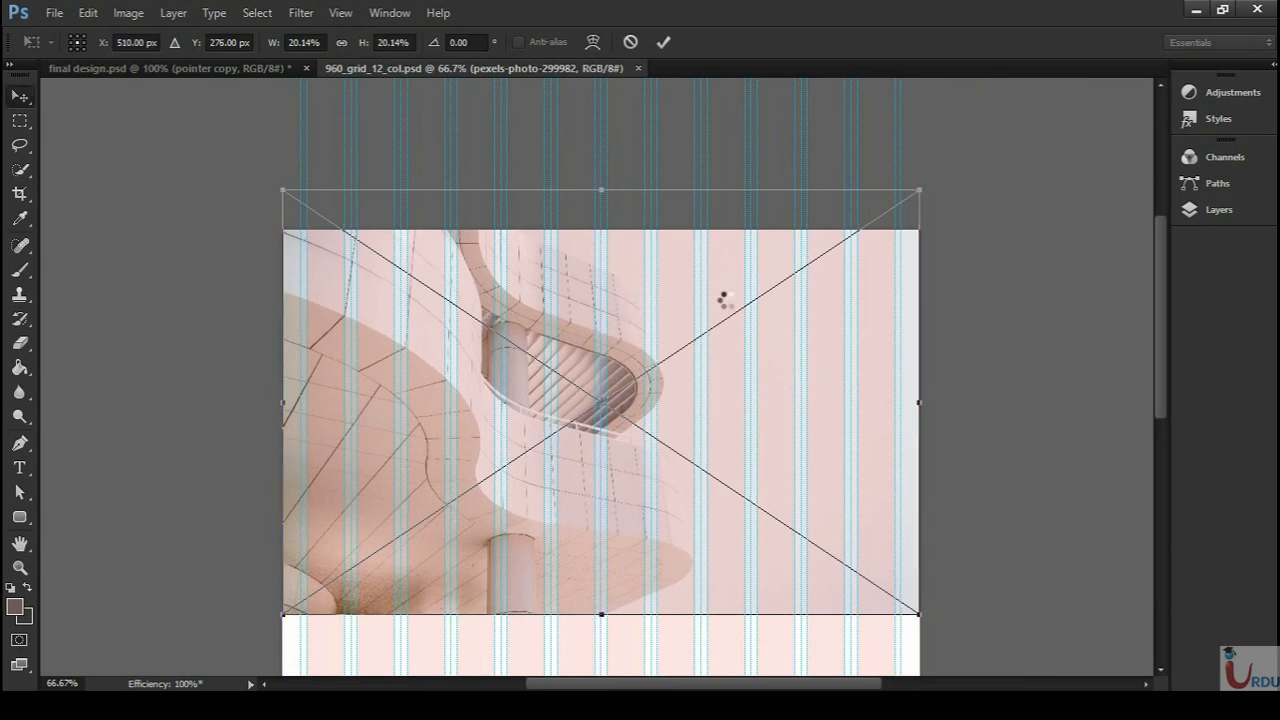
pyautogui.press('Return')
# - Hide the 12 Col Grid layer to inspect the placed photo without its tint, and show the grid again
pyautogui.hotkey('ctrl', '+')
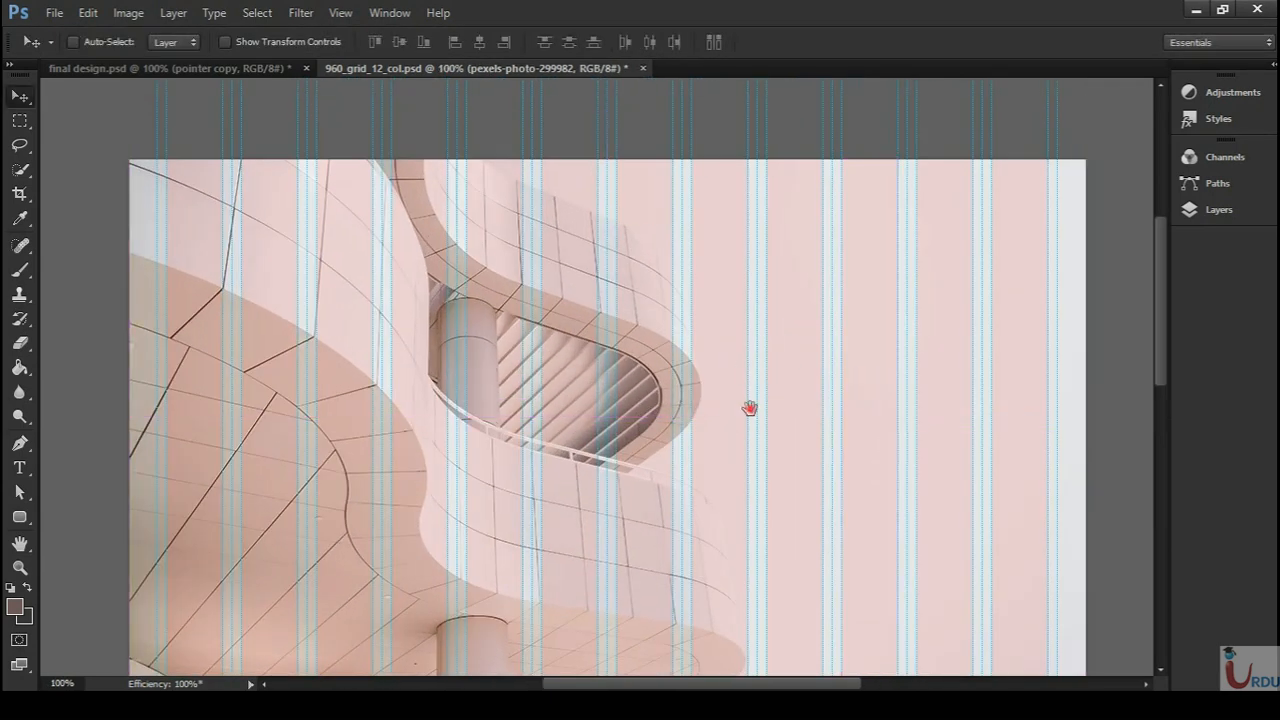
pyautogui.scroll(-3, 737, 400)
pyautogui.hotkey('ctrl', '-')
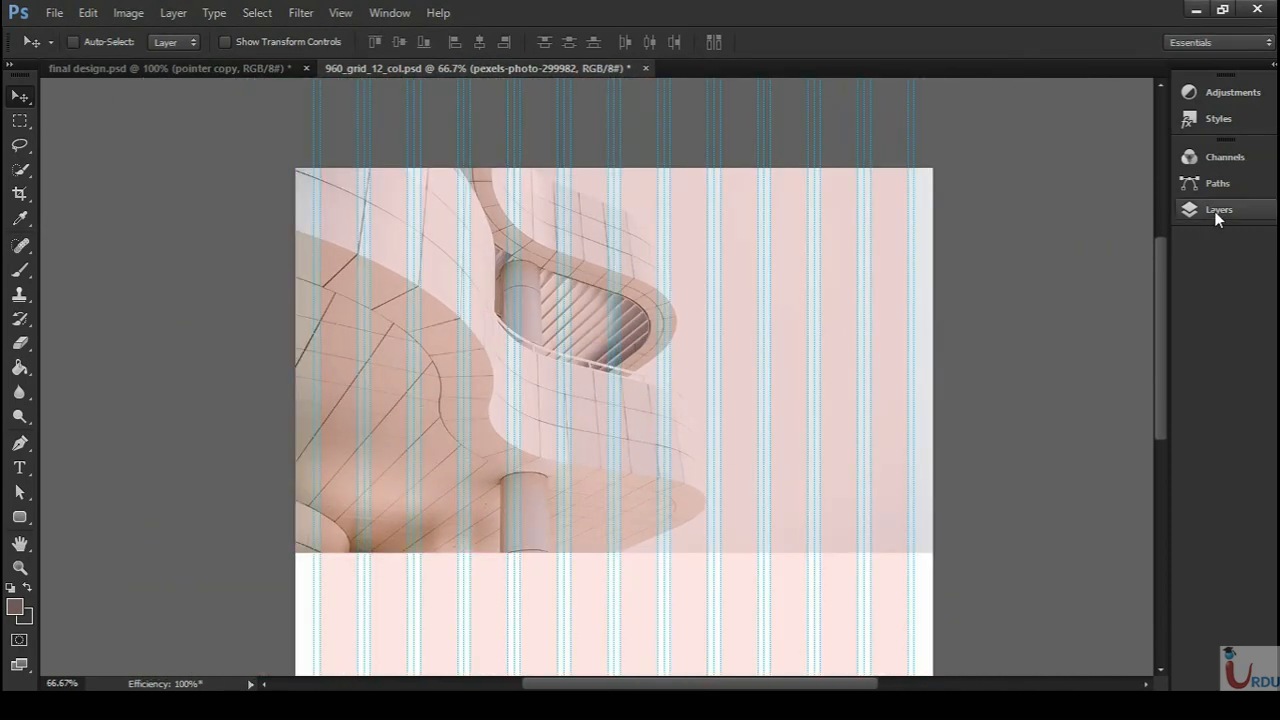
pyautogui.click(1214, 210)
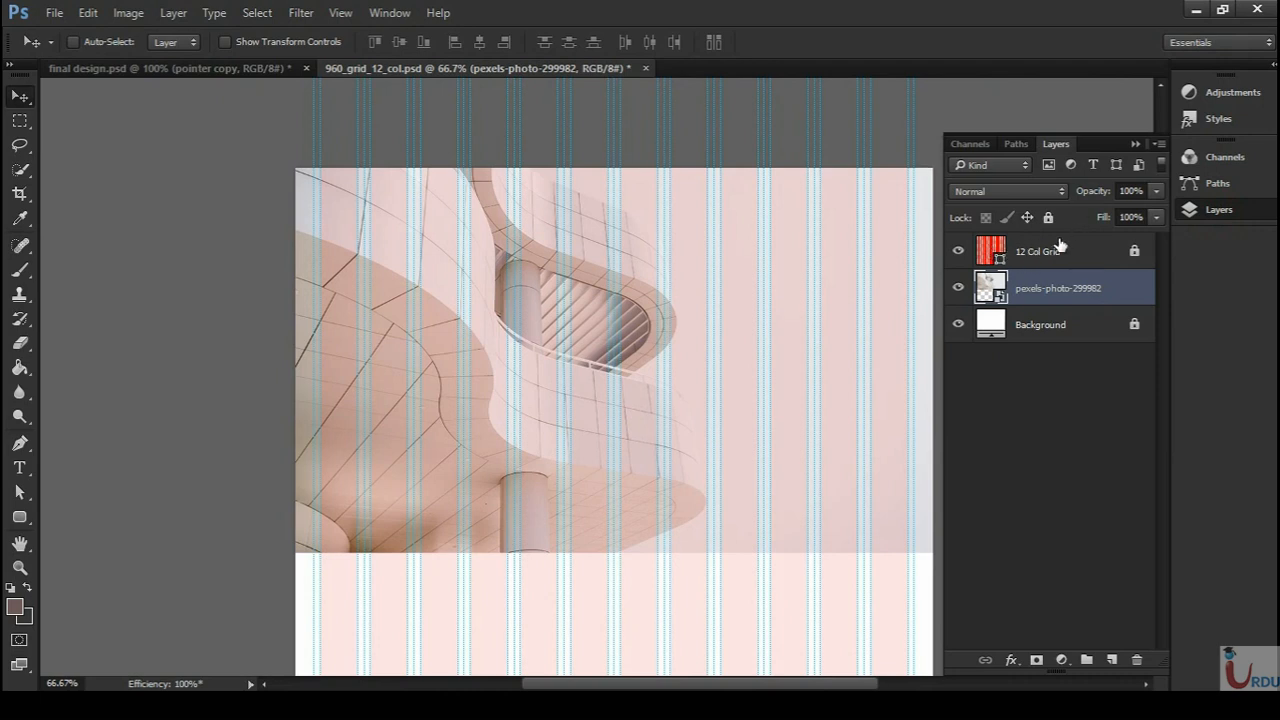
pyautogui.click(1060, 246)
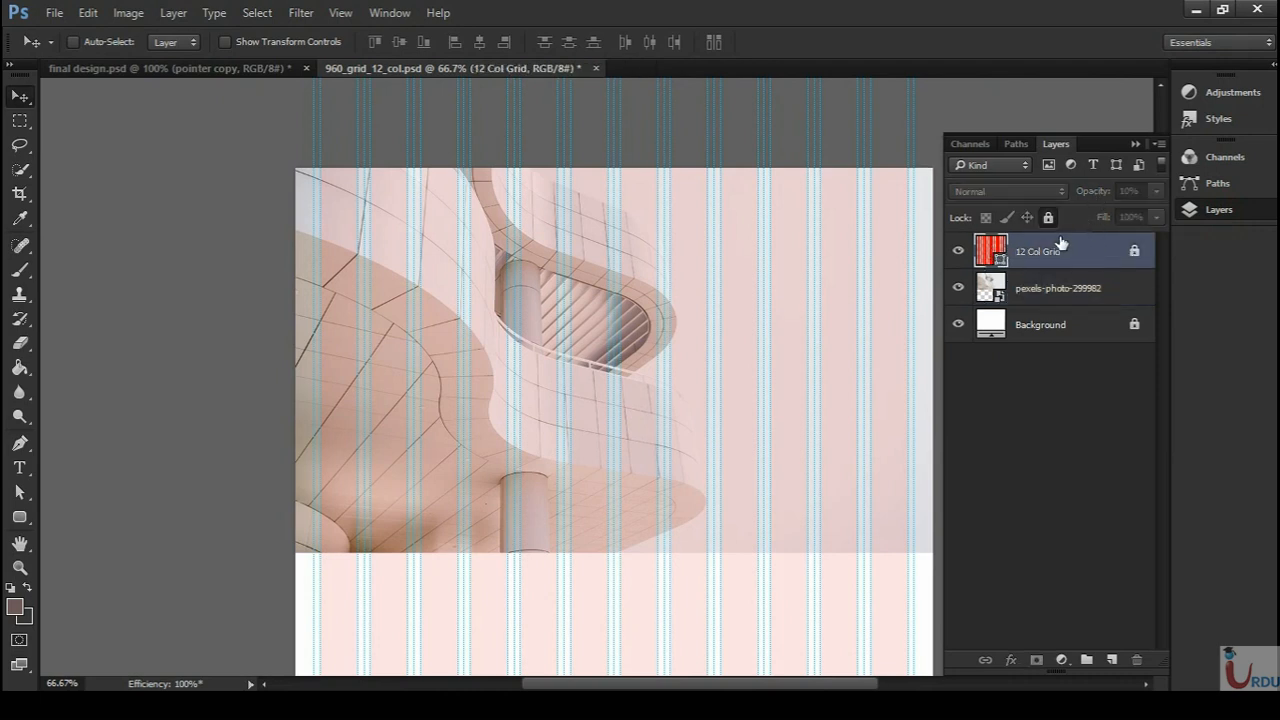
pyautogui.click(958, 251)
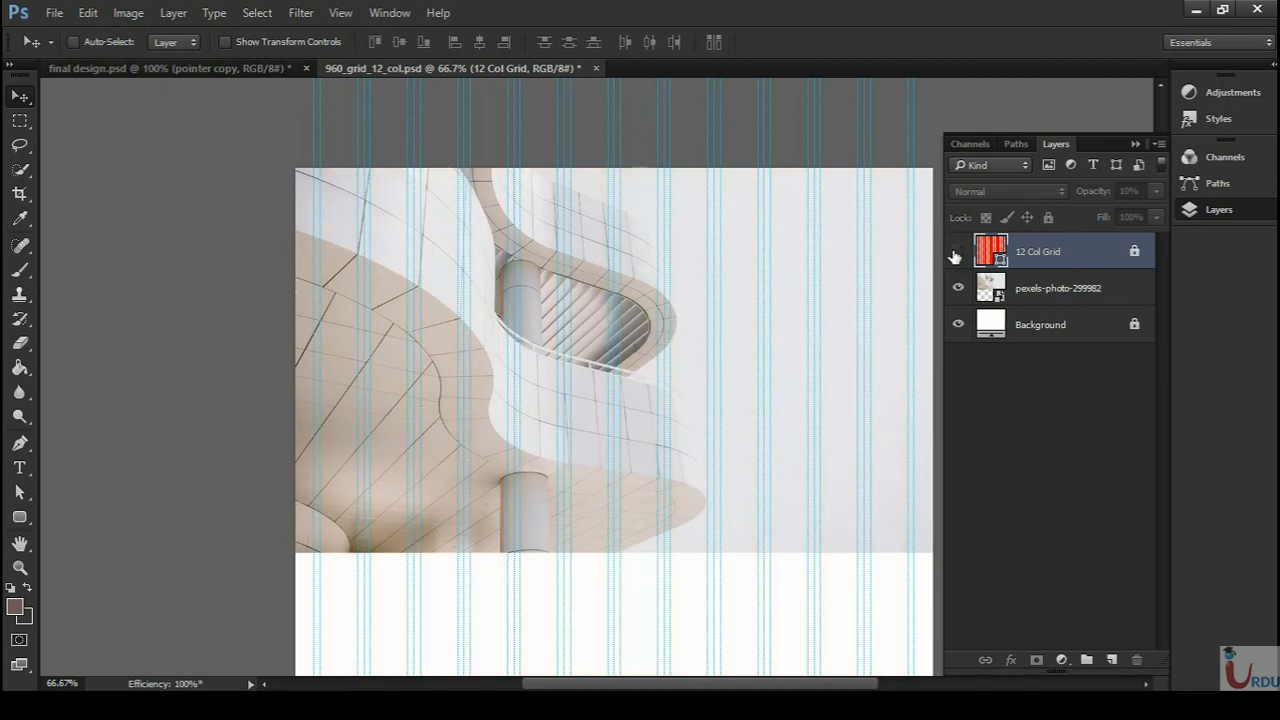
pyautogui.hotkey('ctrl', '+')
pyautogui.moveTo(672, 437); pyautogui.dragTo(685, 431)
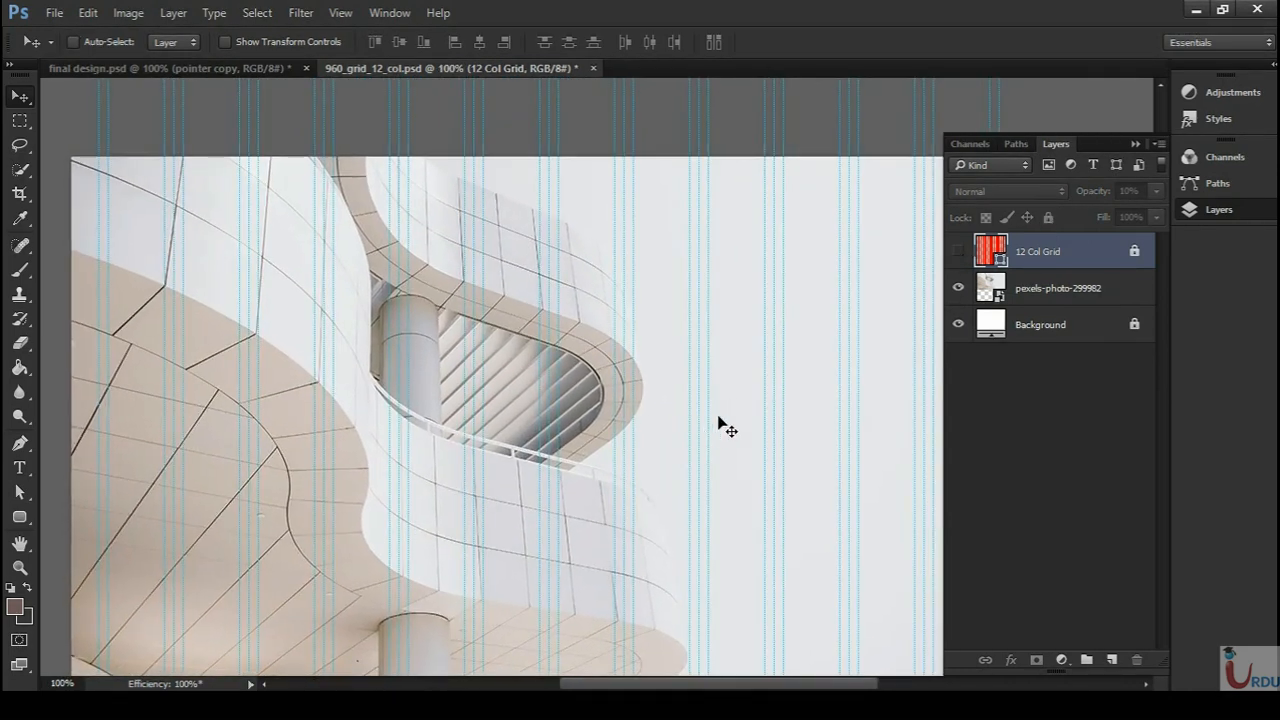
pyautogui.hotkey('ctrl', '-')
pyautogui.click(958, 253)
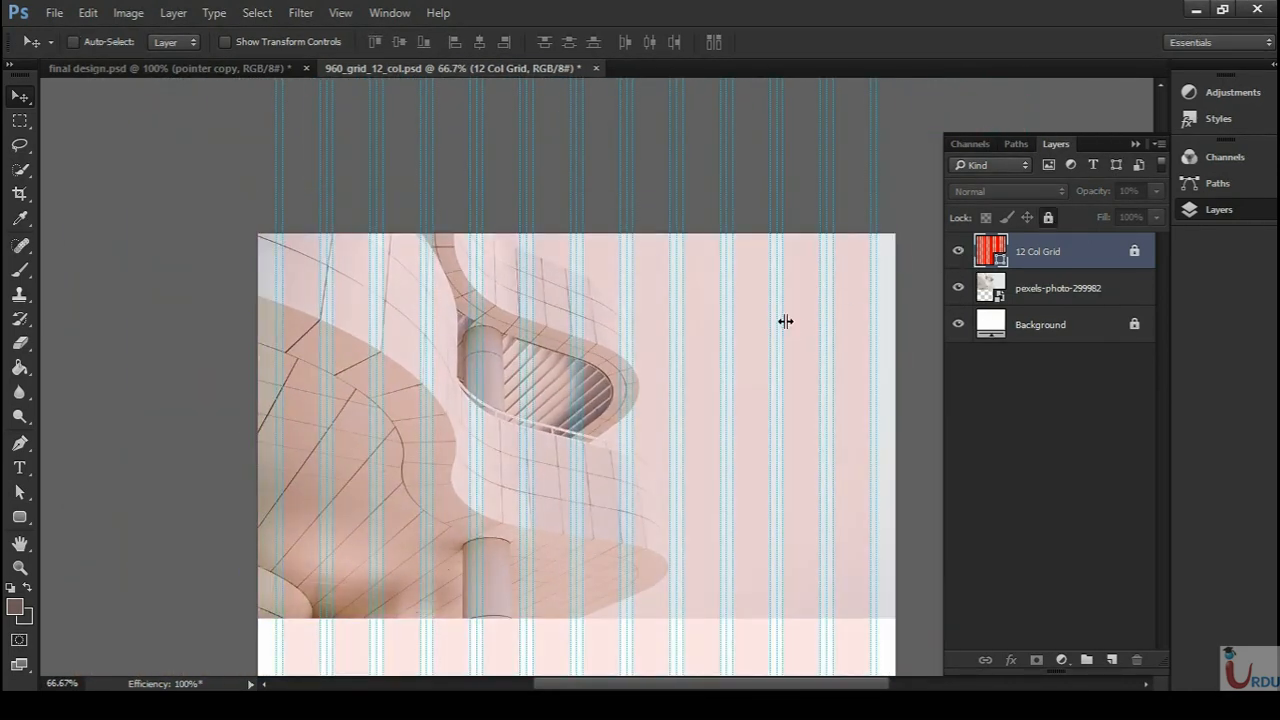
pyautogui.hotkey('ctrl', '+')
pyautogui.moveTo(743, 383); pyautogui.dragTo(677, 297)
pyautogui.hotkey('ctrl', '-')
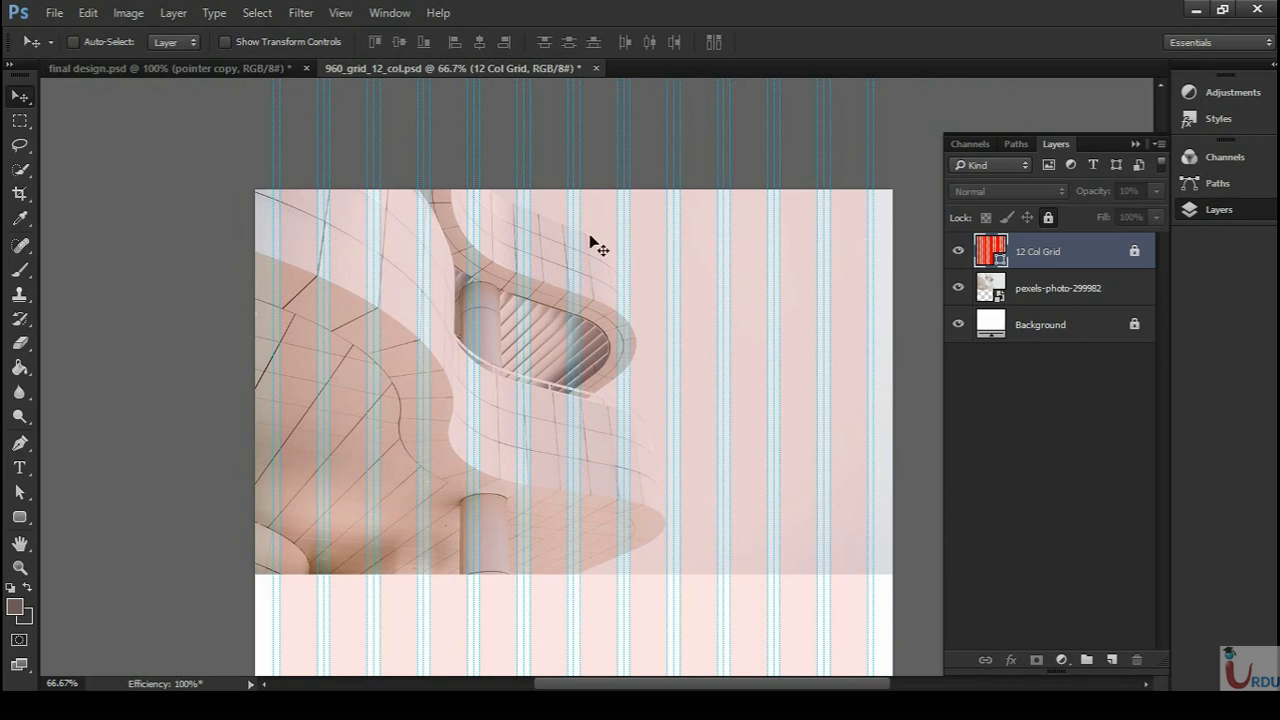
# - Check the header height in final design.psd and mask out the bottom strip of the photo in 960_grid_12_col.psd with an inverted layer mask
pyautogui.click(262, 67)
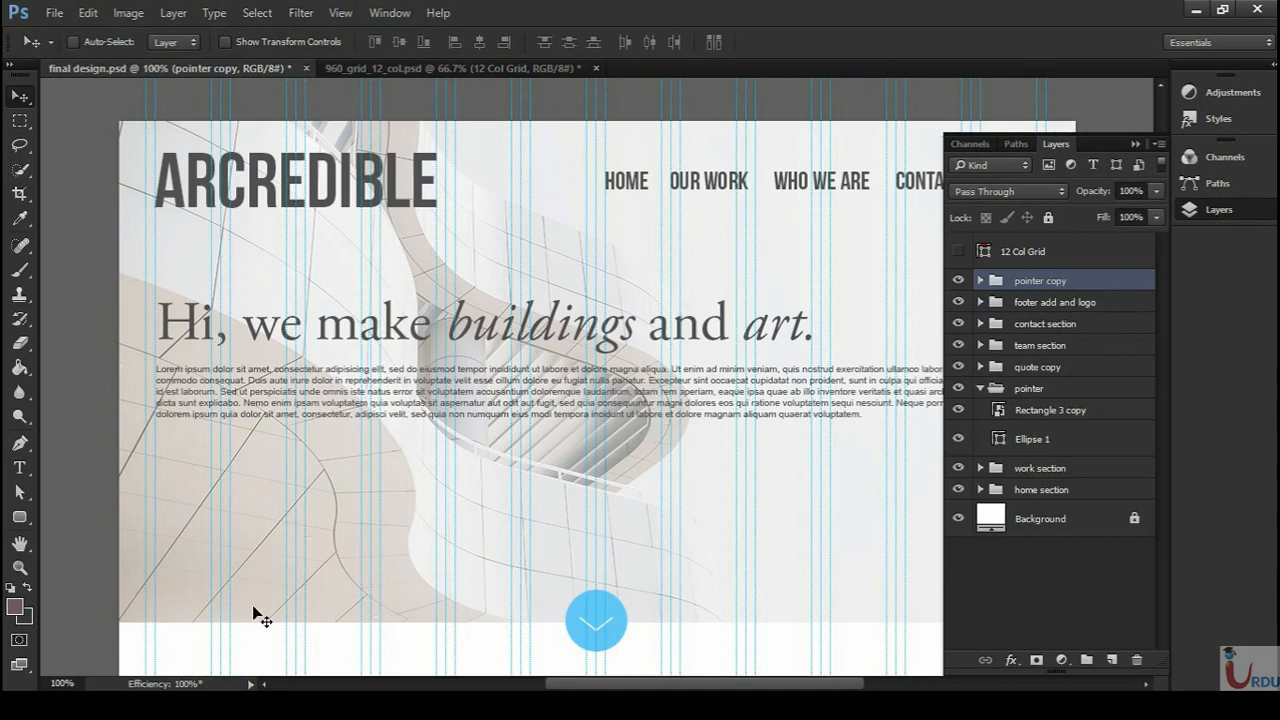
pyautogui.click(446, 68)
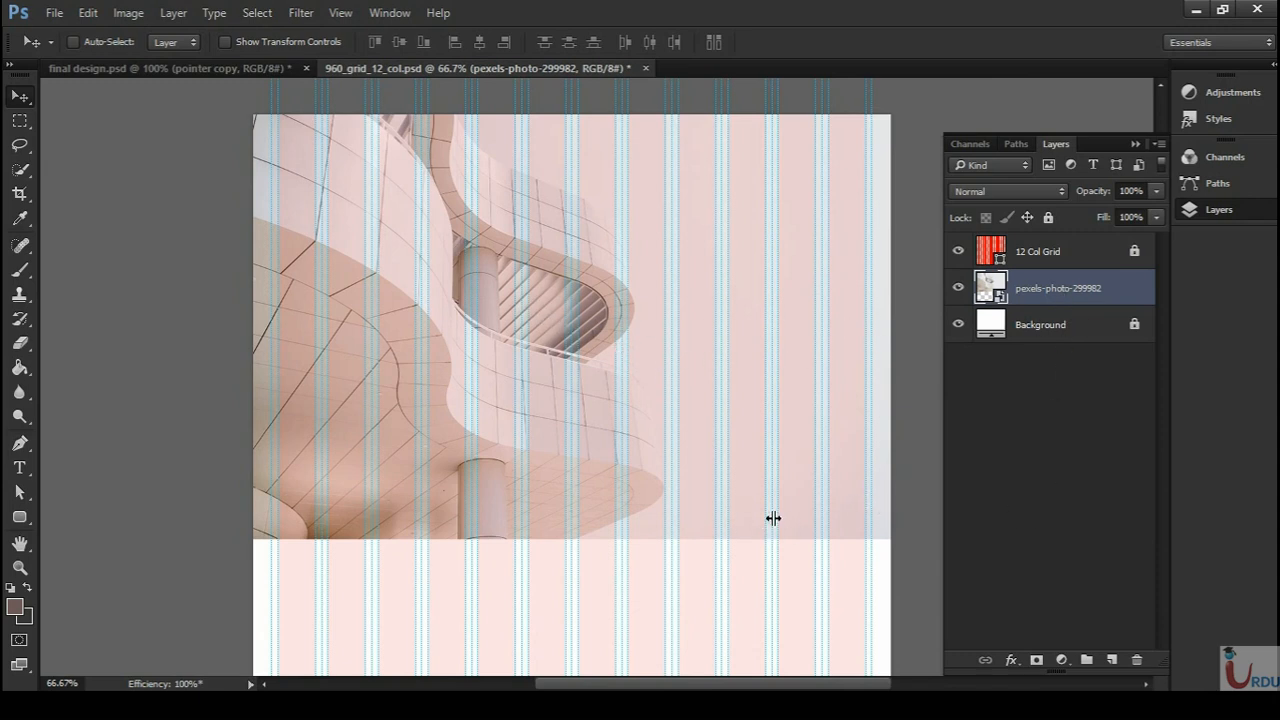
pyautogui.press('m')
pyautogui.moveTo(889, 577); pyautogui.dragTo(218, 447)
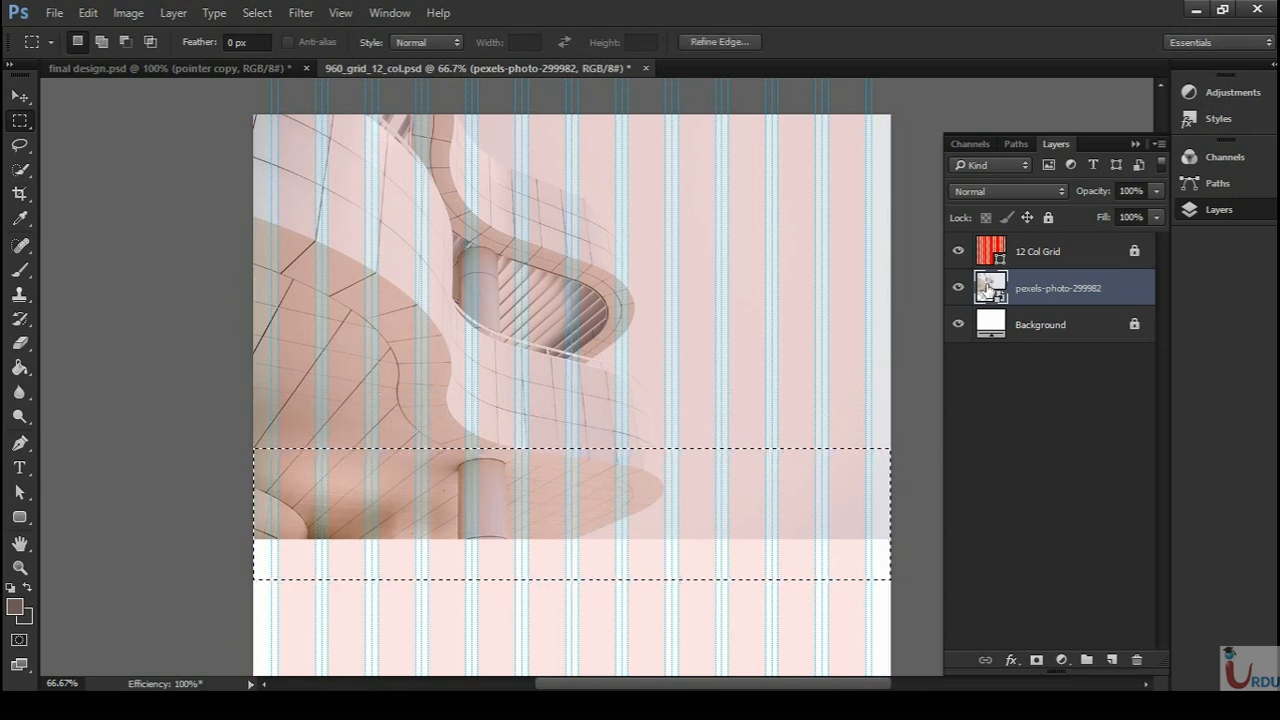
pyautogui.click(1037, 660)
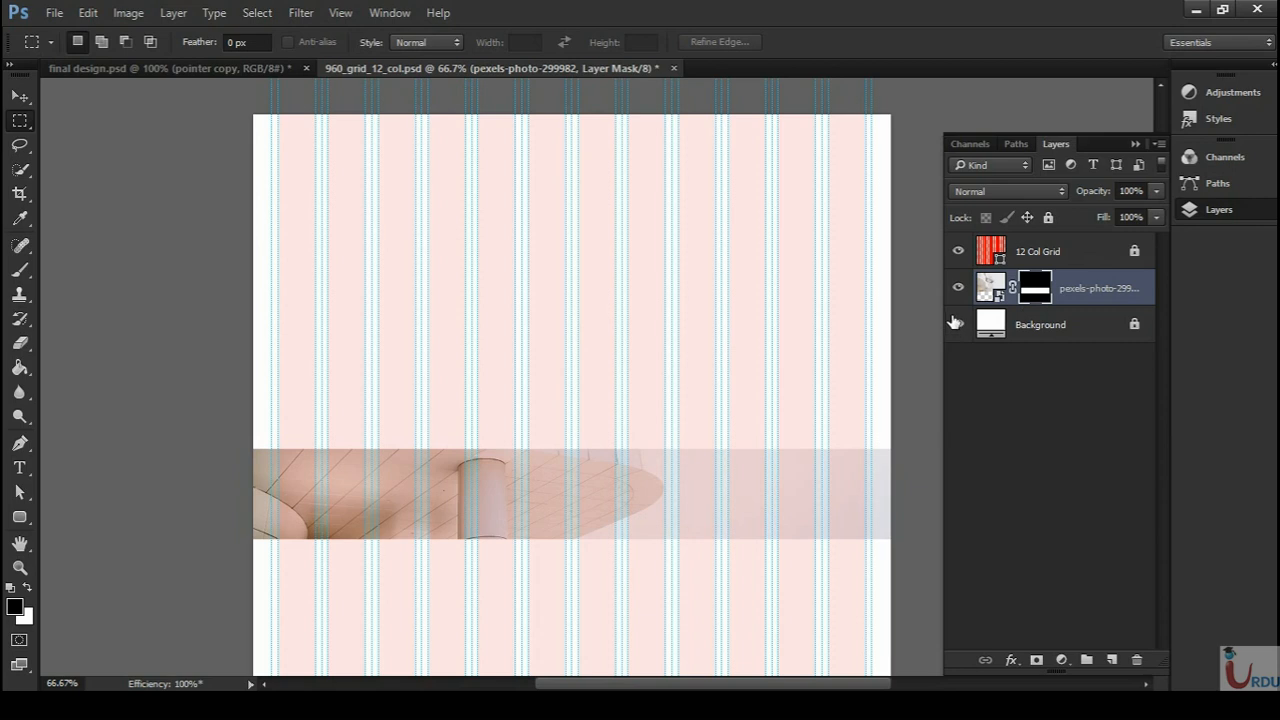
pyautogui.hotkey('ctrl', 'i')
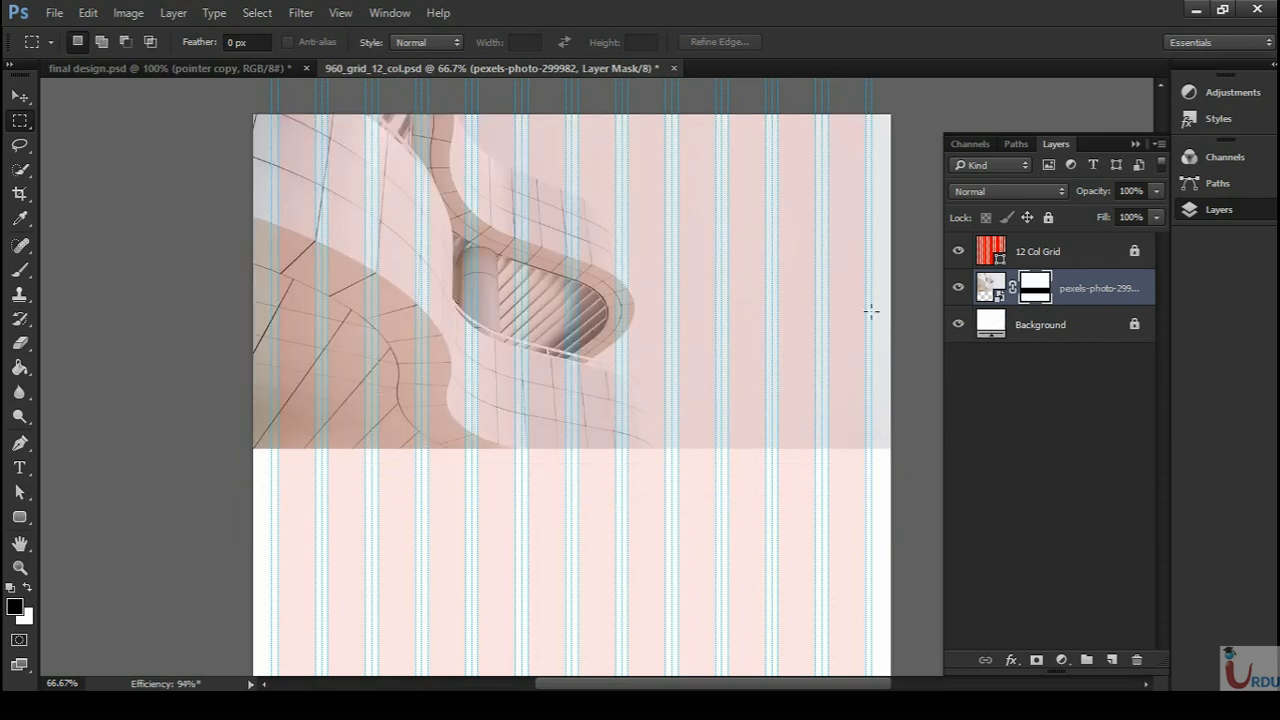
# - Add the title text ARCREDIBLE over the header photo in Bebas Neue Regular, 87 pt
pyautogui.hotkey('ctrl', '+')
pyautogui.moveTo(631, 222); pyautogui.dragTo(639, 400)
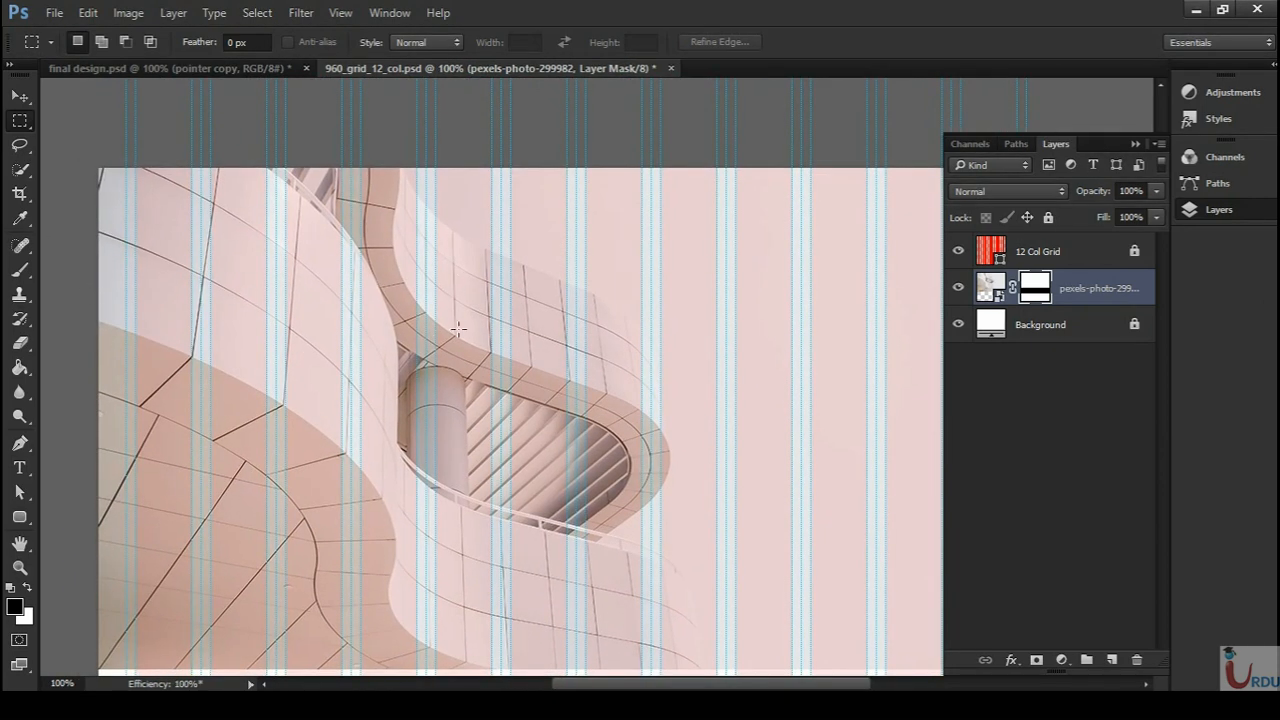
pyautogui.press('t')
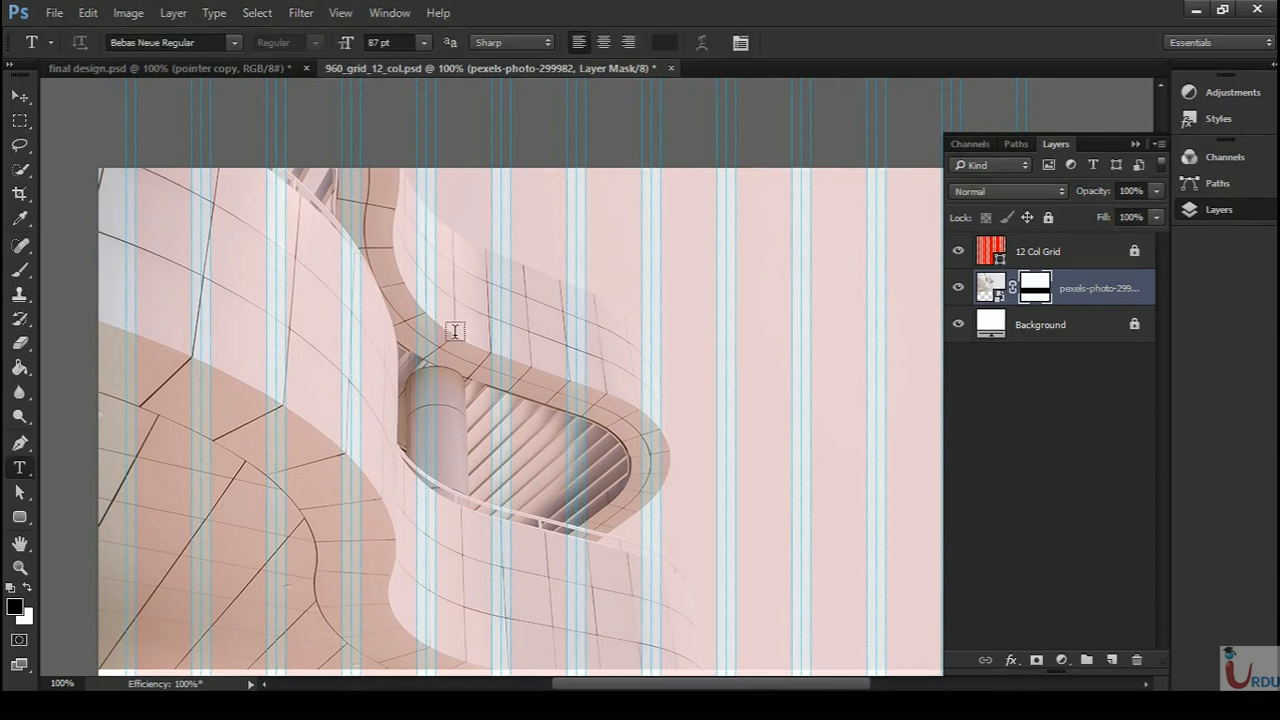
pyautogui.click(459, 341)
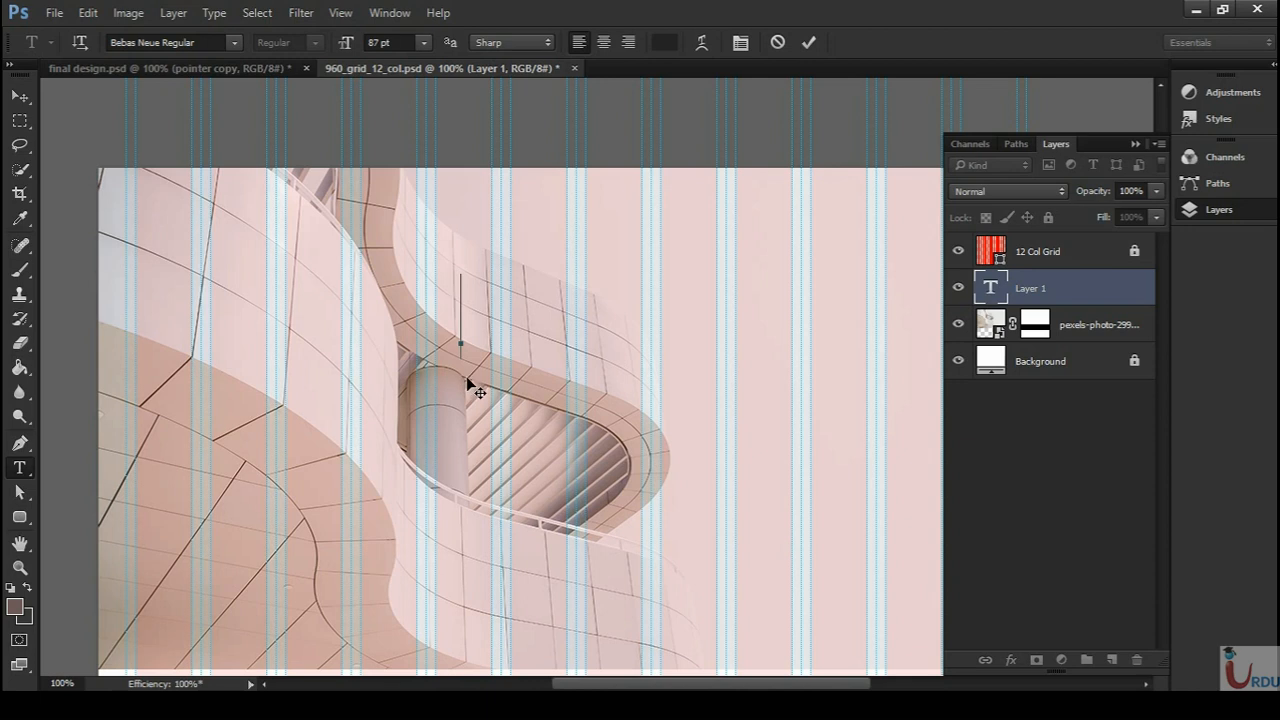
pyautogui.moveTo(472, 385); pyautogui.dragTo(524, 416)
pyautogui.moveTo(523, 404); pyautogui.dragTo(525, 402)
pyautogui.write('AR')
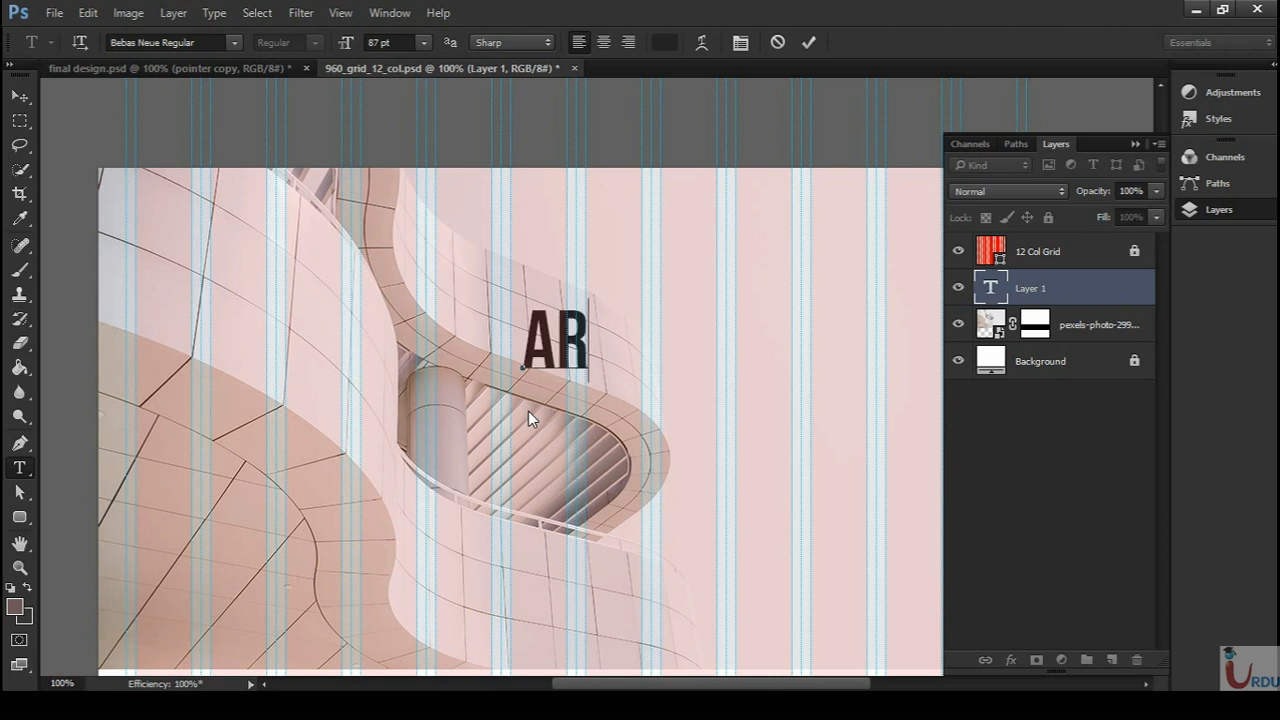
pyautogui.write('CREDIBLE')
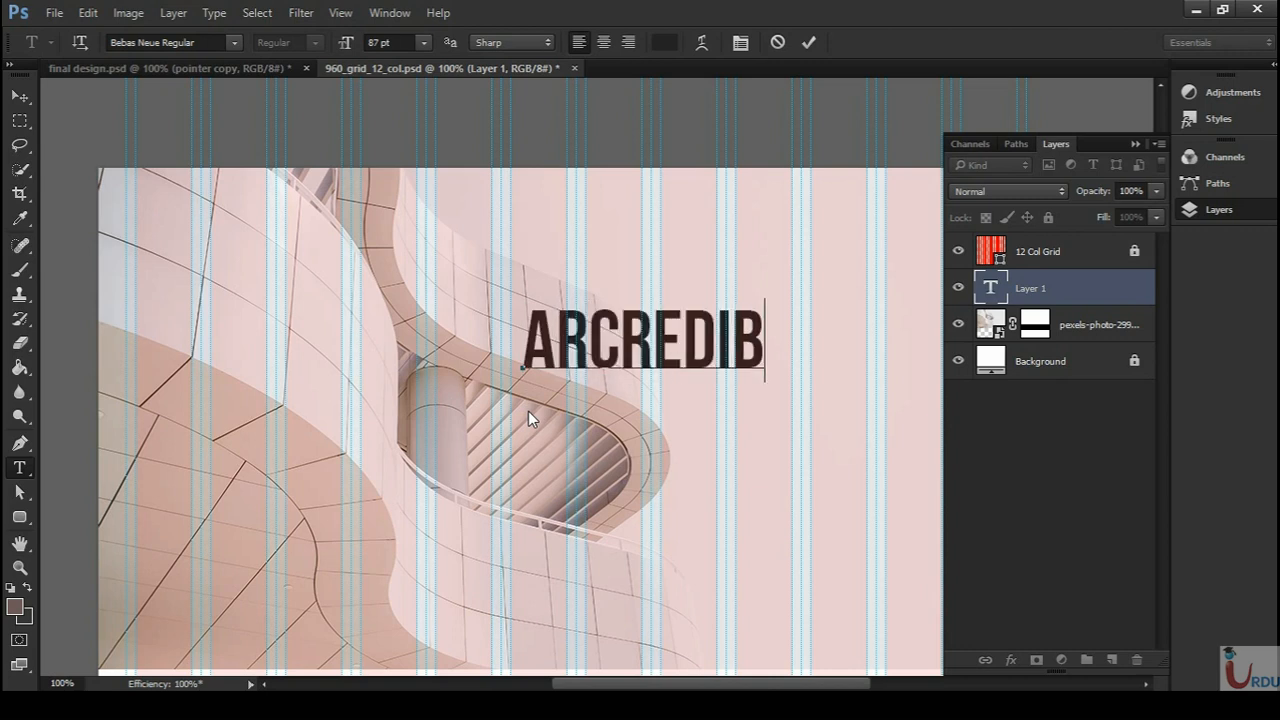
pyautogui.hotkey('ctrl', 'Return')
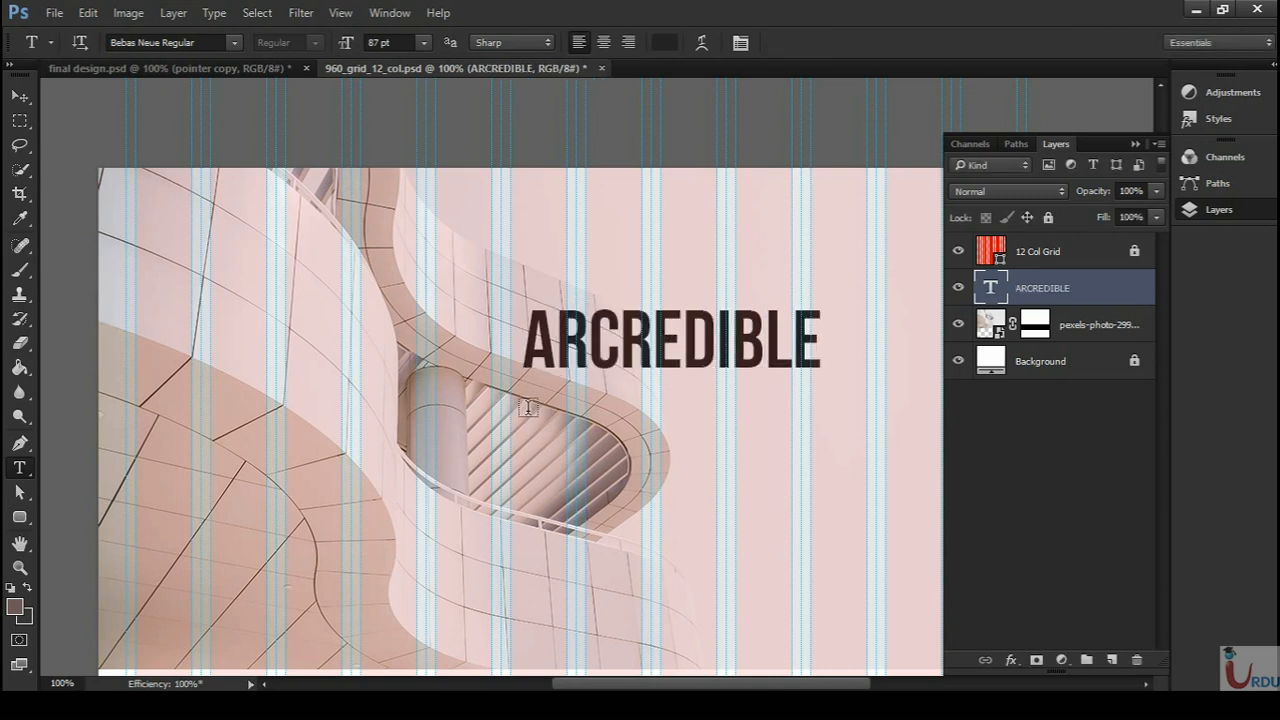
# - Move the ARCREDIBLE text to the photo's upper-left area, starting at the first column's left edge, centred at about X 200 px, Y 83 px
pyautogui.press('v')
pyautogui.moveTo(686, 358); pyautogui.dragTo(768, 381)
pyautogui.hotkey('ctrl', '+')
pyautogui.moveTo(577, 318)
pyautogui.mouseDown()
pyautogui.moveTo(565, 300)
pyautogui.moveTo(578, 290)
pyautogui.moveTo(572, 300)
pyautogui.mouseUp()
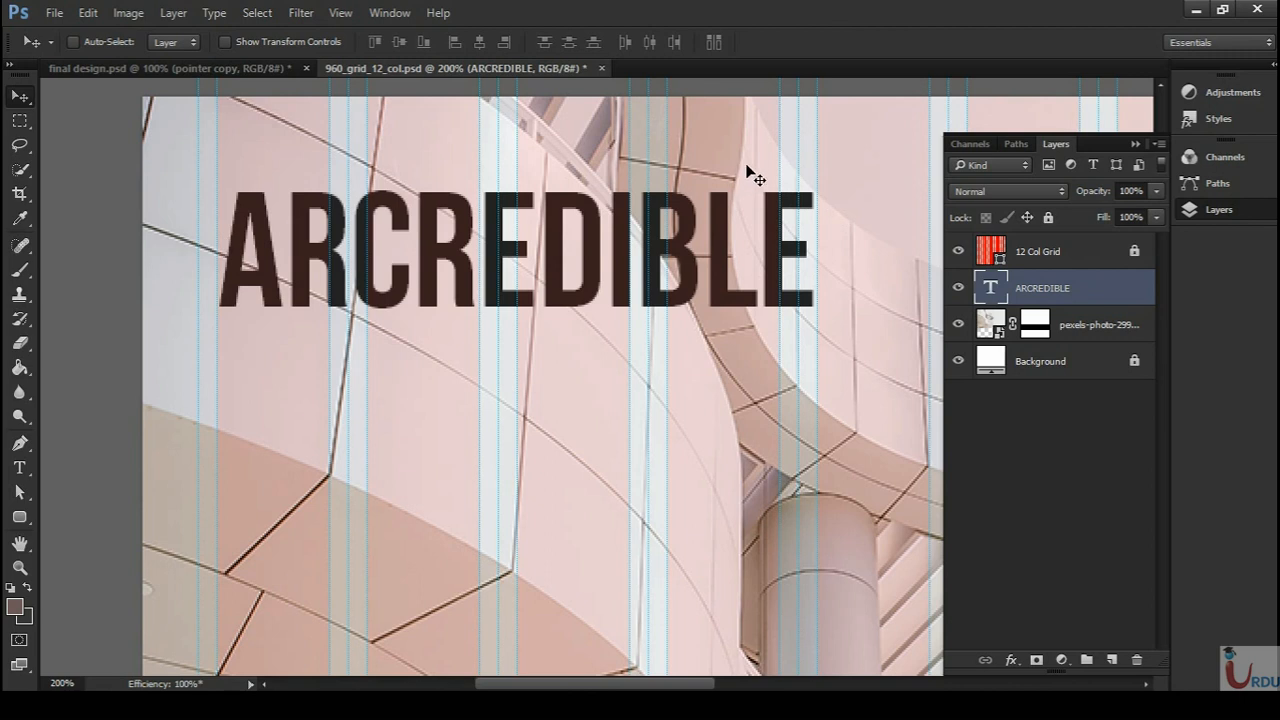
# - Scale the ARCREDIBLE text proportionally to 94.55%, keeping its lower-left corner on the first column's edge
pyautogui.press('ctrl')
pyautogui.hotkey('ctrl', 't')
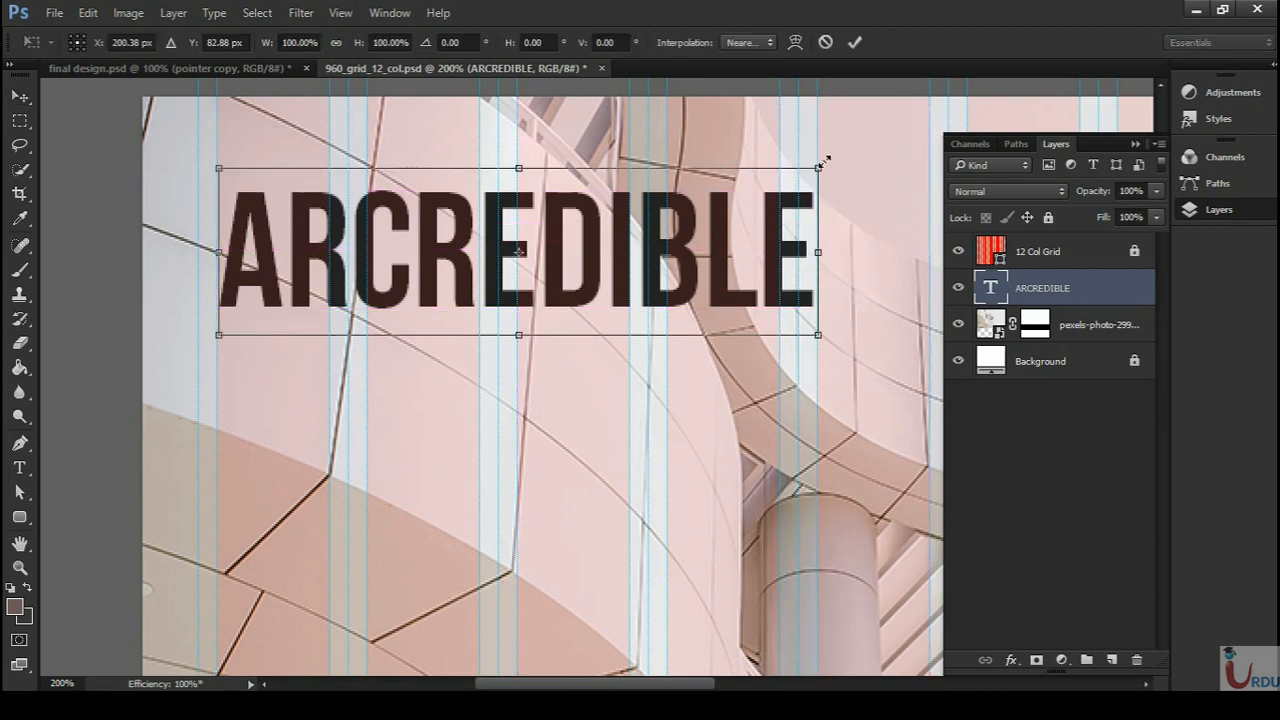
pyautogui.moveTo(822, 163); pyautogui.dragTo(790, 173)
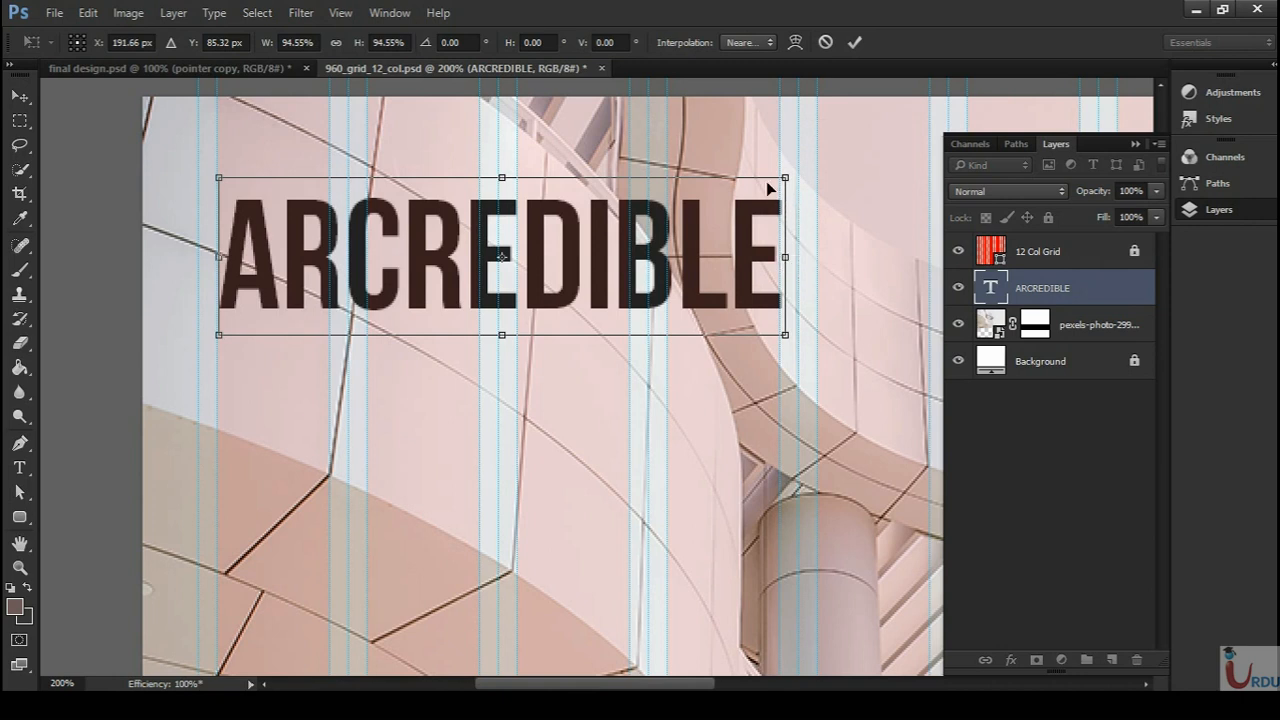
pyautogui.press('Return')
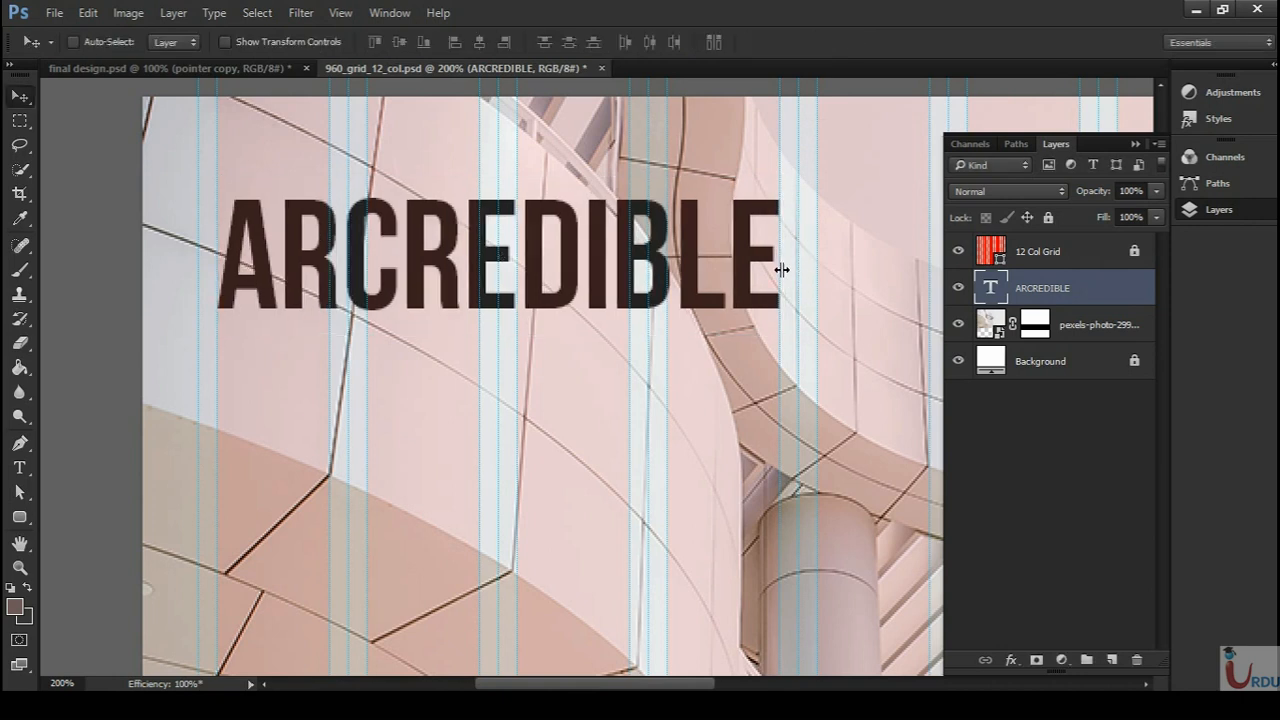
# - Measure the distances from the ARCREDIBLE text to the canvas edges and check its fit on the columns
pyautogui.hotkey('ctrl', '-')
pyautogui.moveTo(771, 374); pyautogui.dragTo(677, 300)
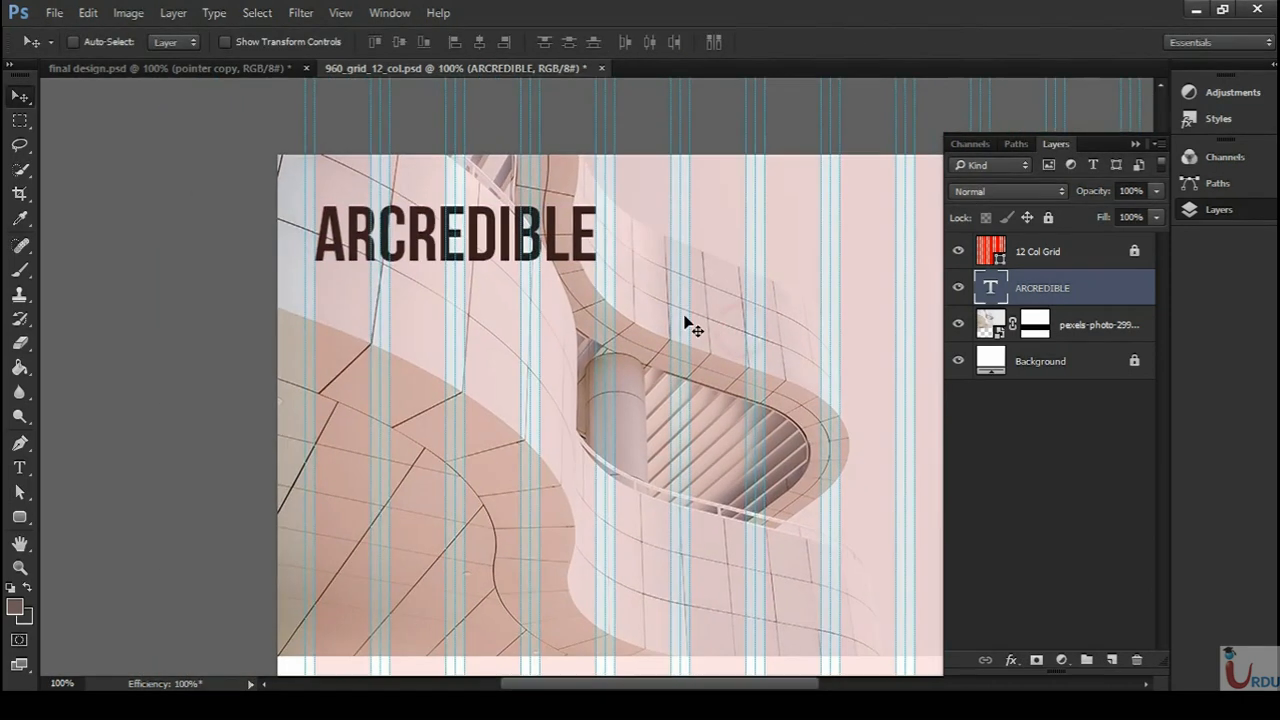
pyautogui.hotkey('ctrl', '+')
pyautogui.moveTo(589, 346); pyautogui.dragTo(740, 487)
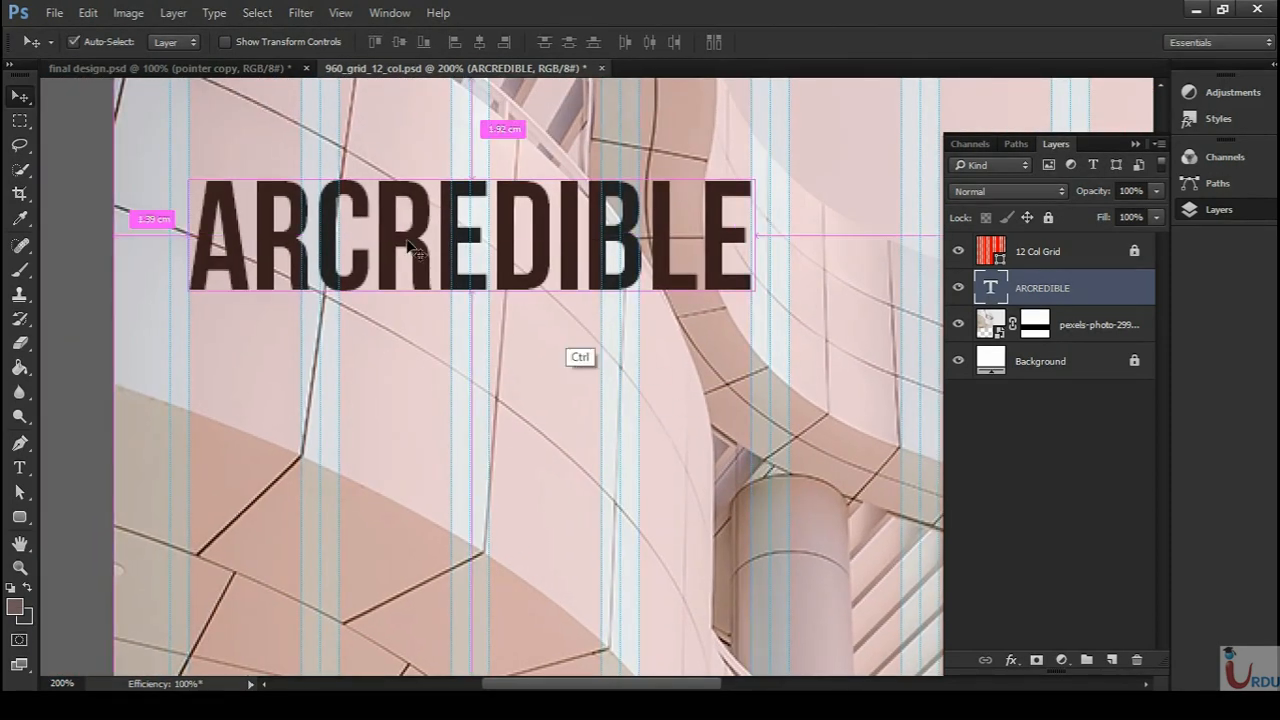
pyautogui.hotkey('ctrl', '-')
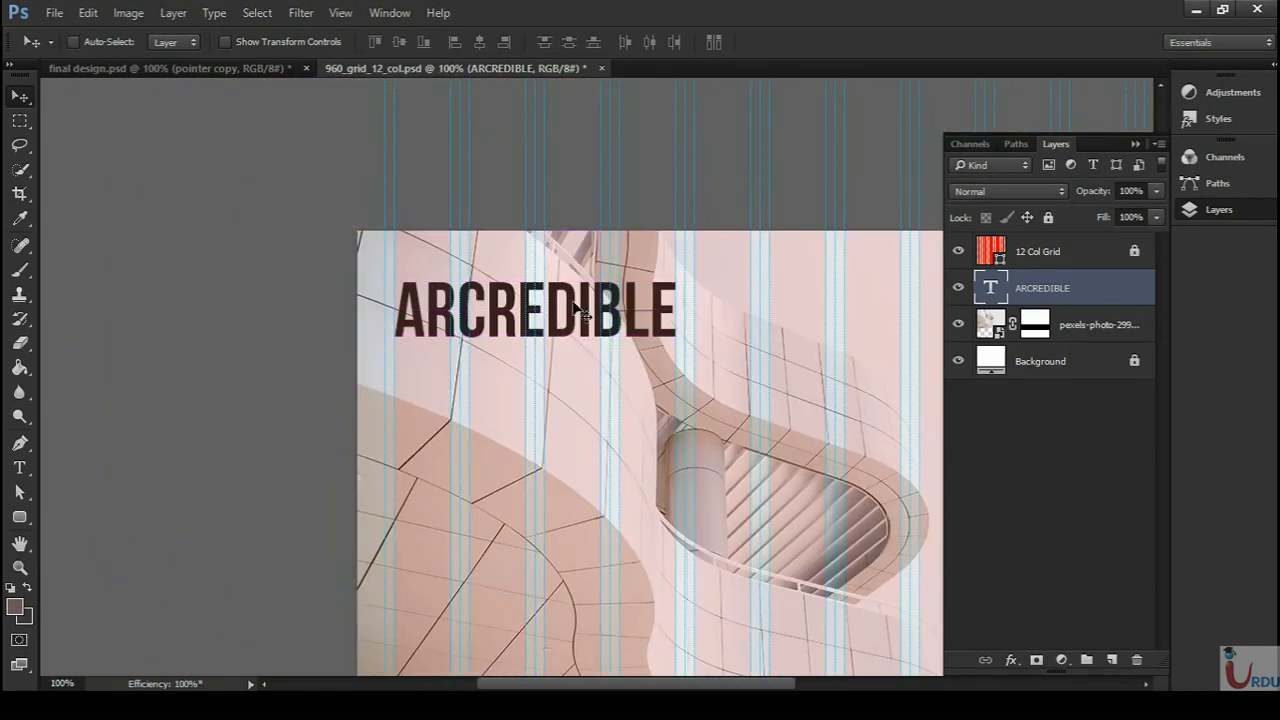
pyautogui.hotkey('ctrl', '+')
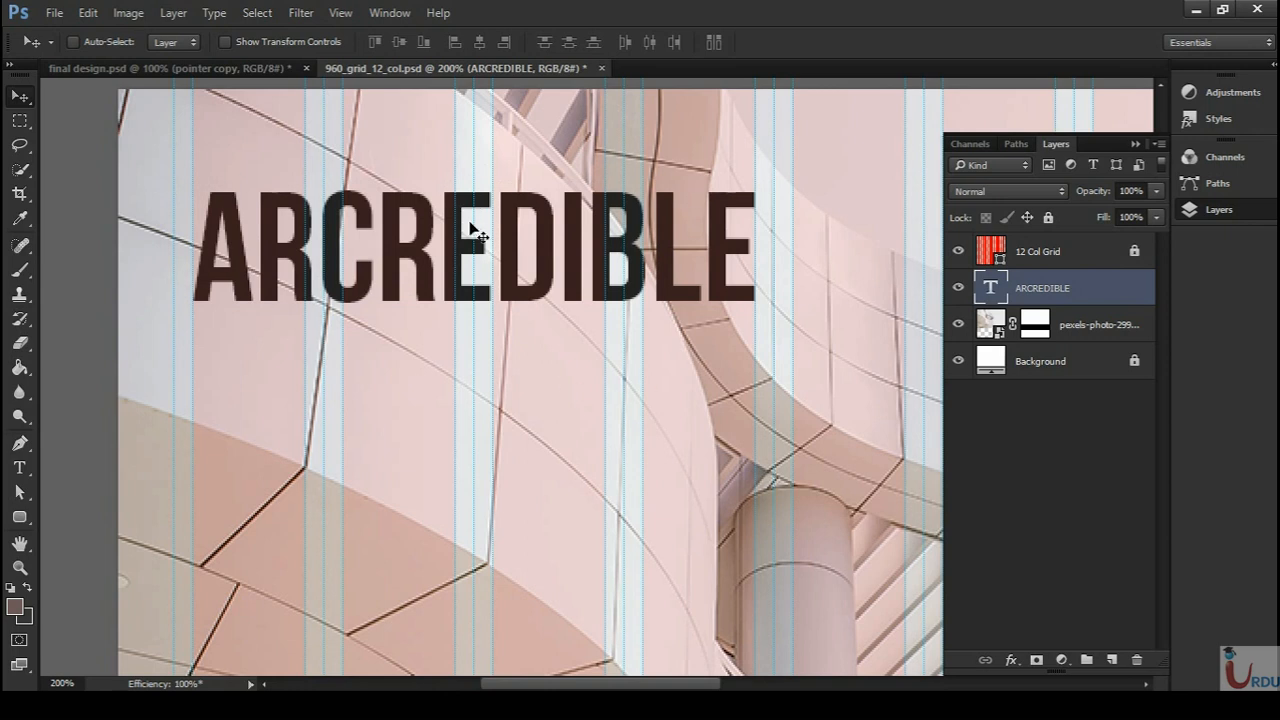
pyautogui.press('ctrl')
pyautogui.hotkey('ctrl', '-')
pyautogui.moveTo(766, 367); pyautogui.dragTo(471, 291)
# - Compare the title with the header in final design.psd and hide the 12 Col Grid layer in 960_grid_12_col.psd
pyautogui.click(252, 66)
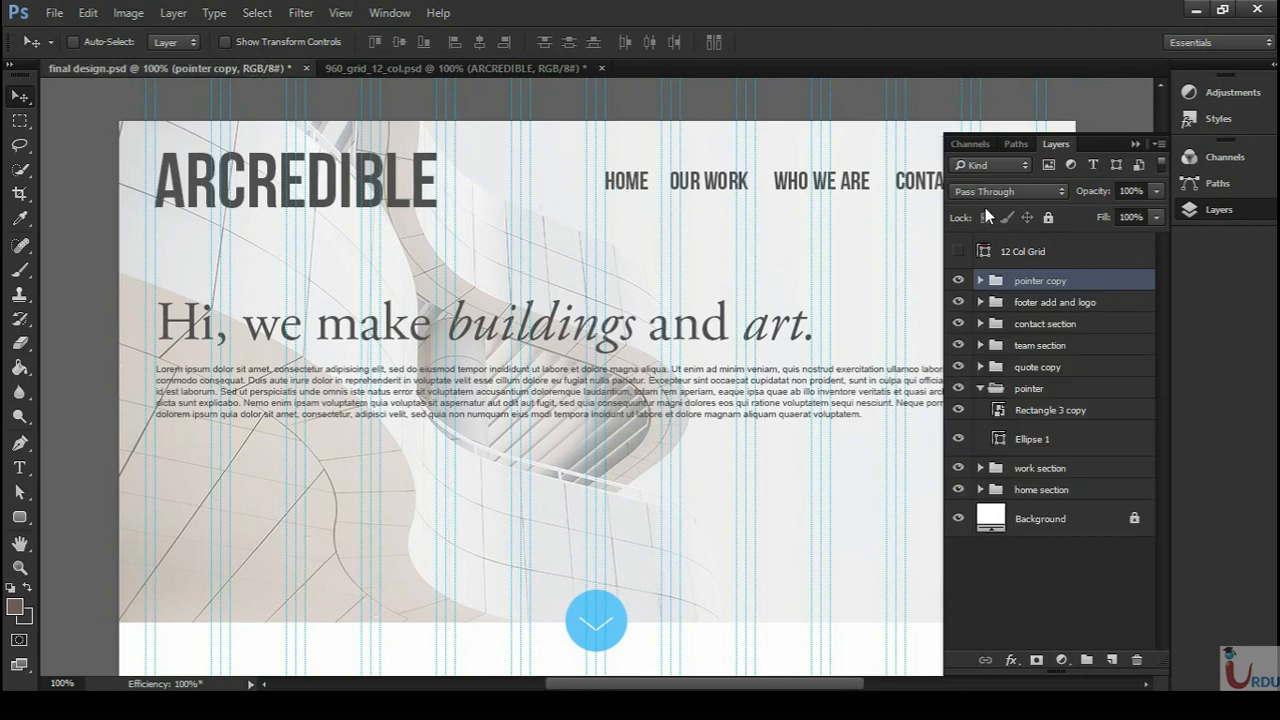
pyautogui.moveTo(740, 218); pyautogui.dragTo(606, 235)
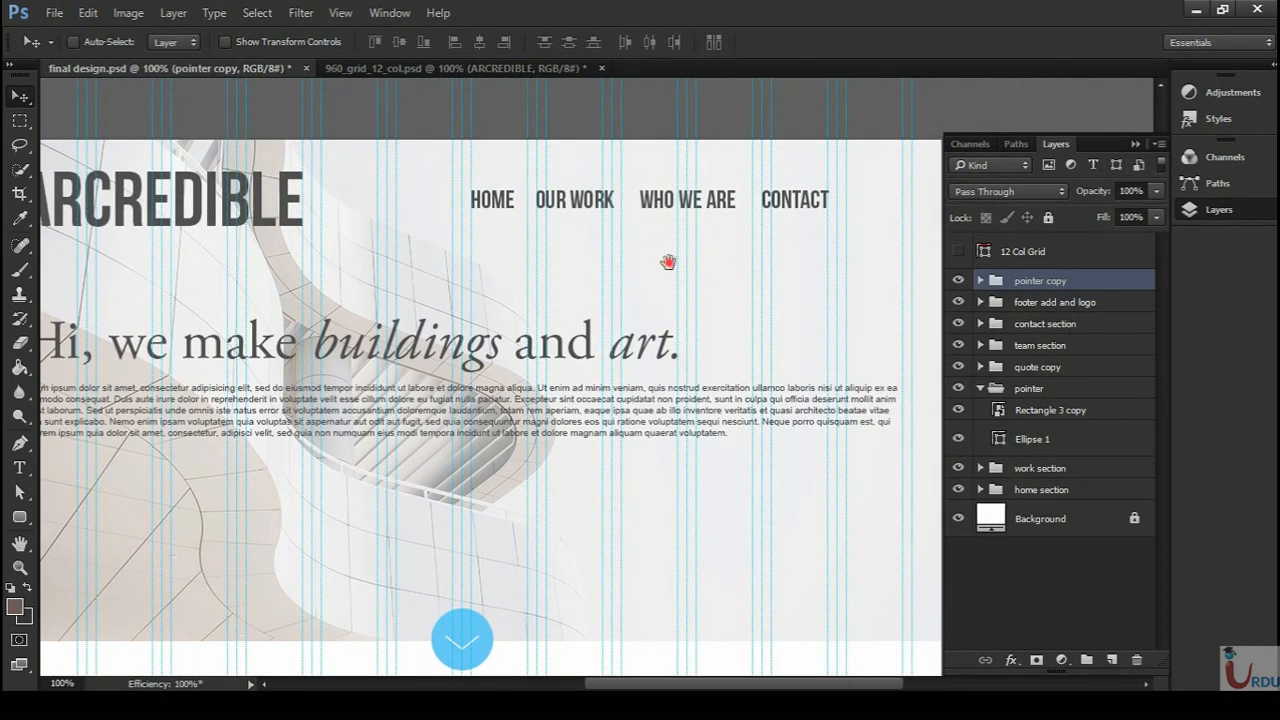
pyautogui.moveTo(669, 263); pyautogui.dragTo(740, 274)
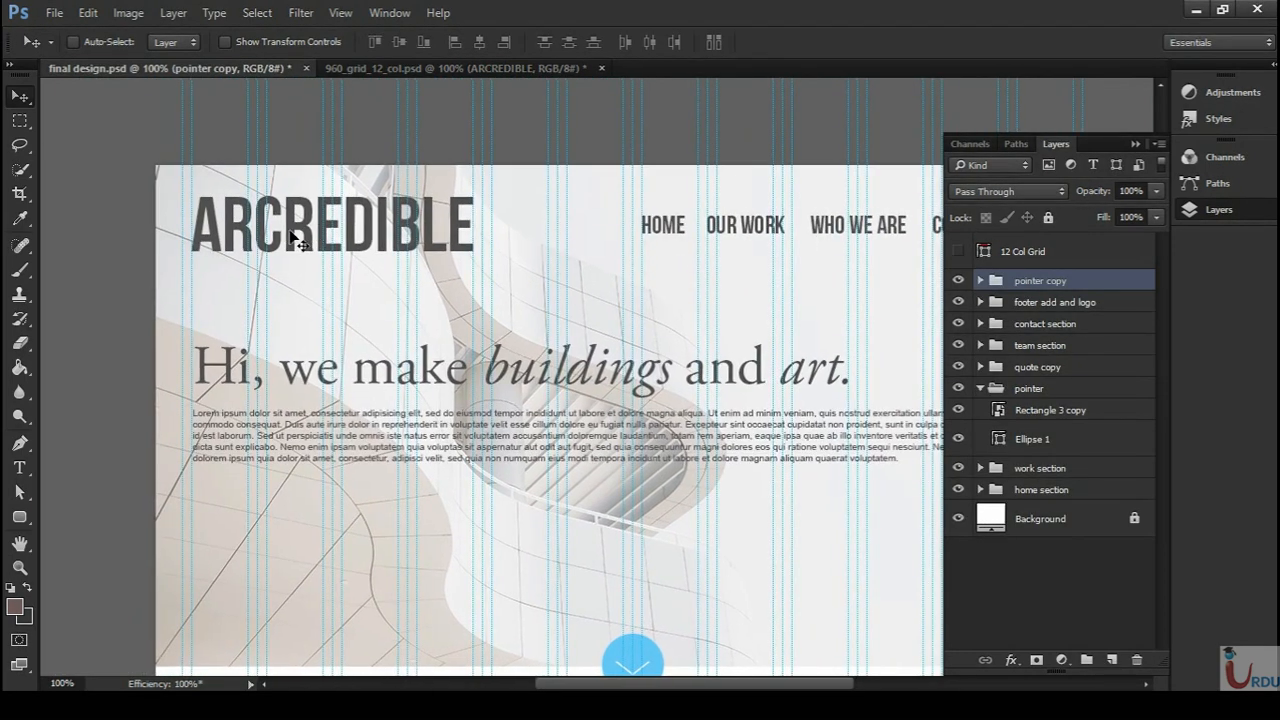
pyautogui.click(378, 68)
pyautogui.click(958, 251)
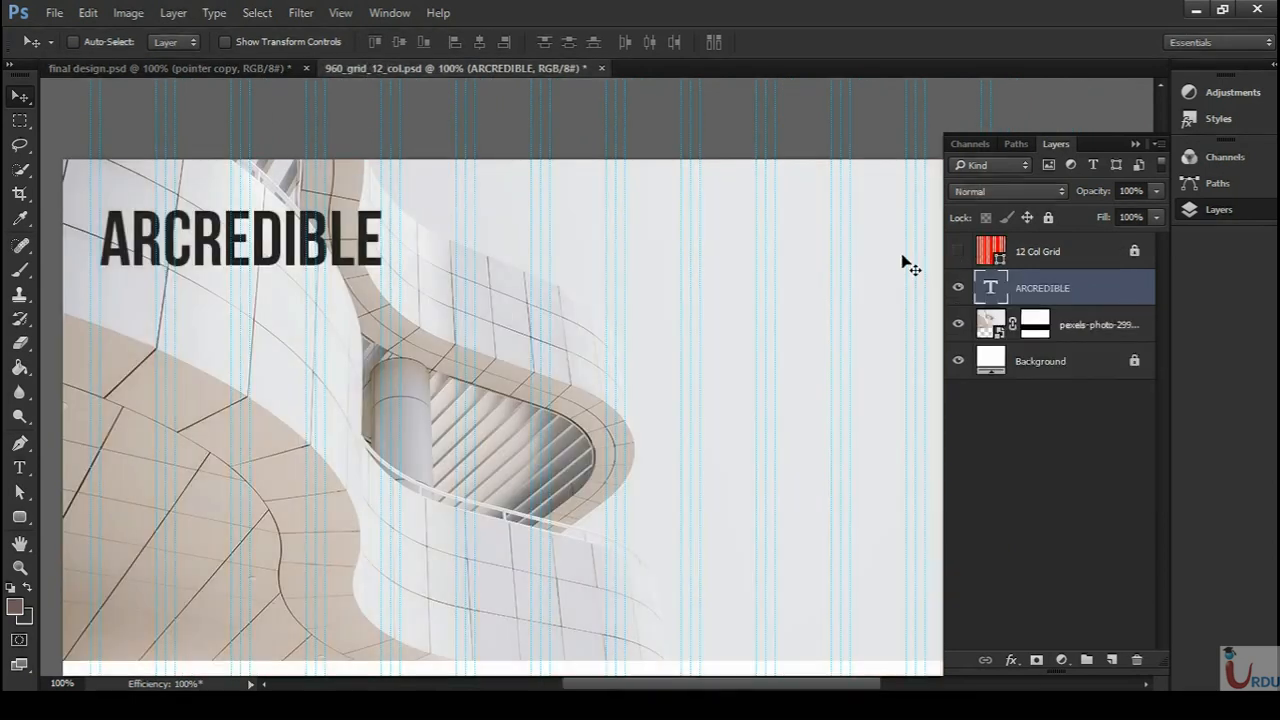
pyautogui.moveTo(457, 271); pyautogui.dragTo(640, 266)
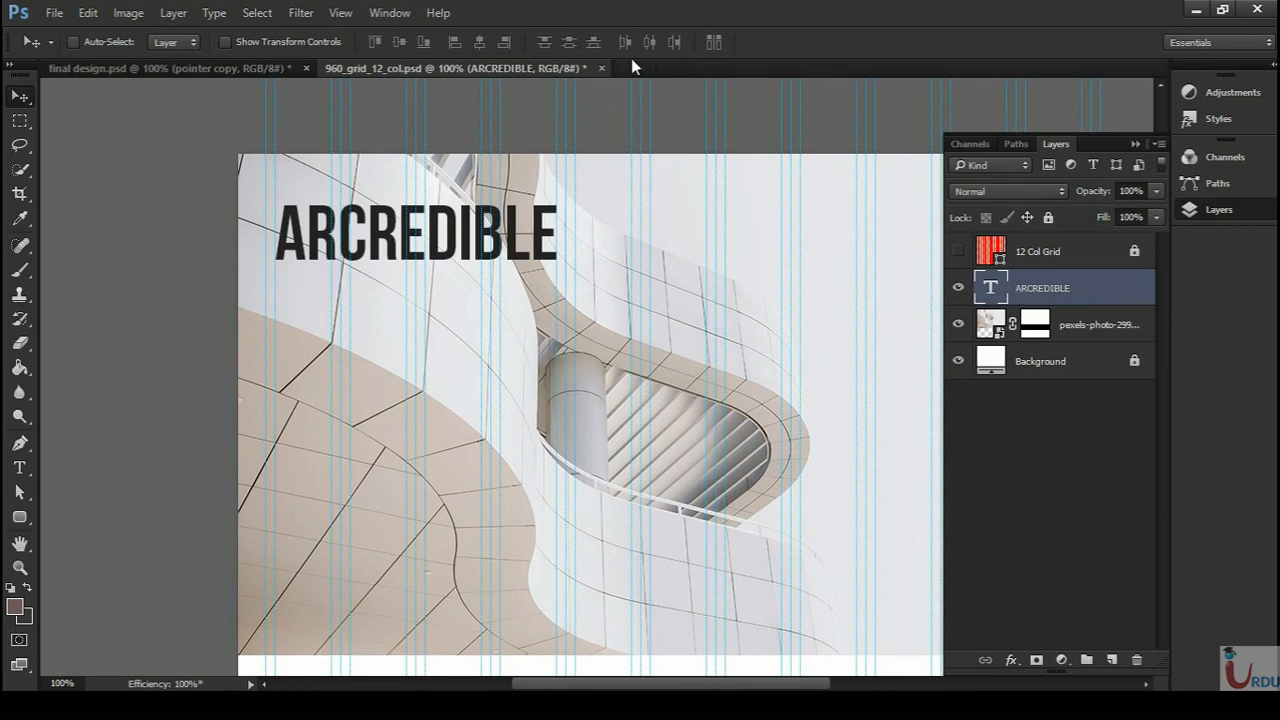
# - Change the ARCREDIBLE text colour to medium grey, #7b7b7b
pyautogui.press('t')
pyautogui.click(666, 43)
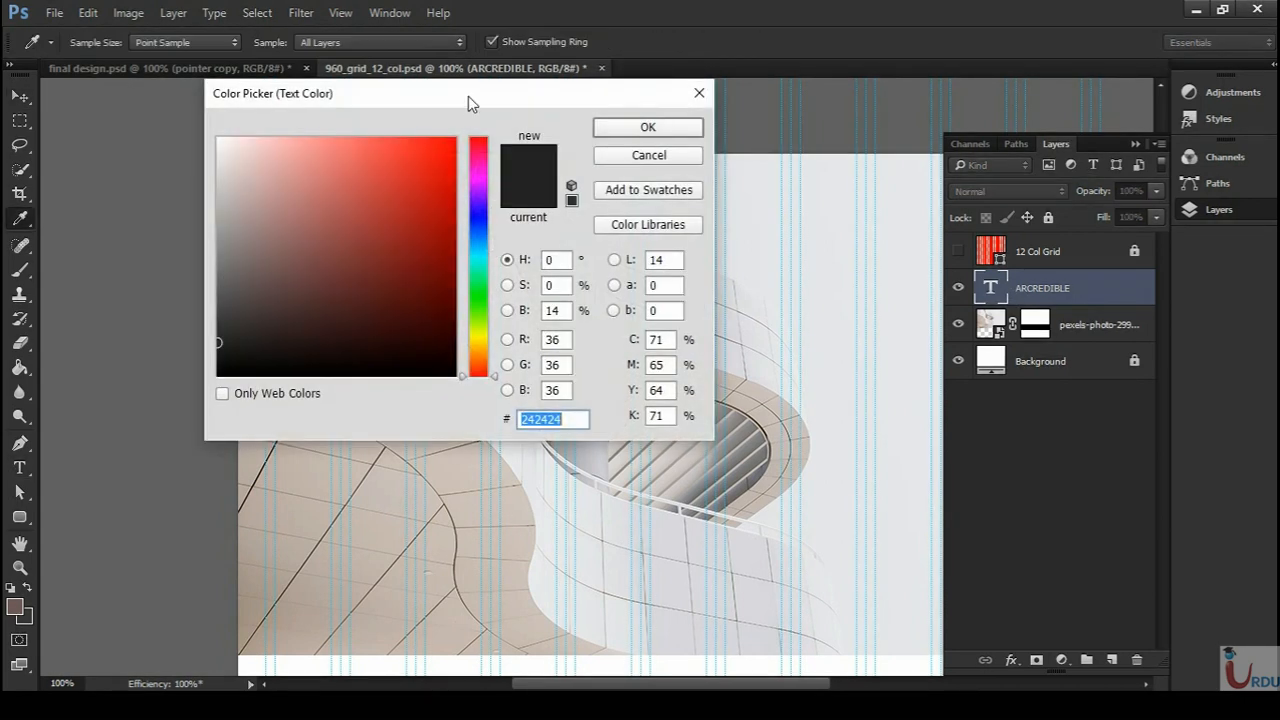
pyautogui.moveTo(466, 98); pyautogui.dragTo(889, 147)
pyautogui.moveTo(642, 312); pyautogui.dragTo(618, 330)
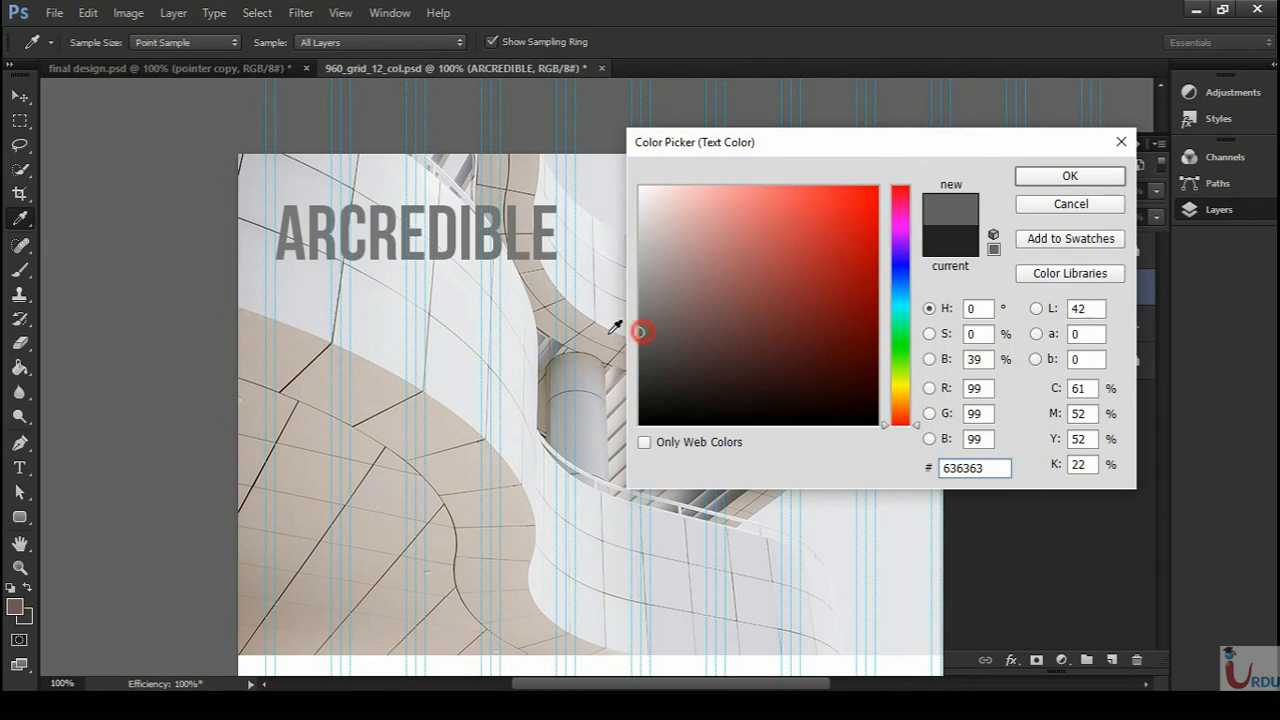
pyautogui.click(636, 309)
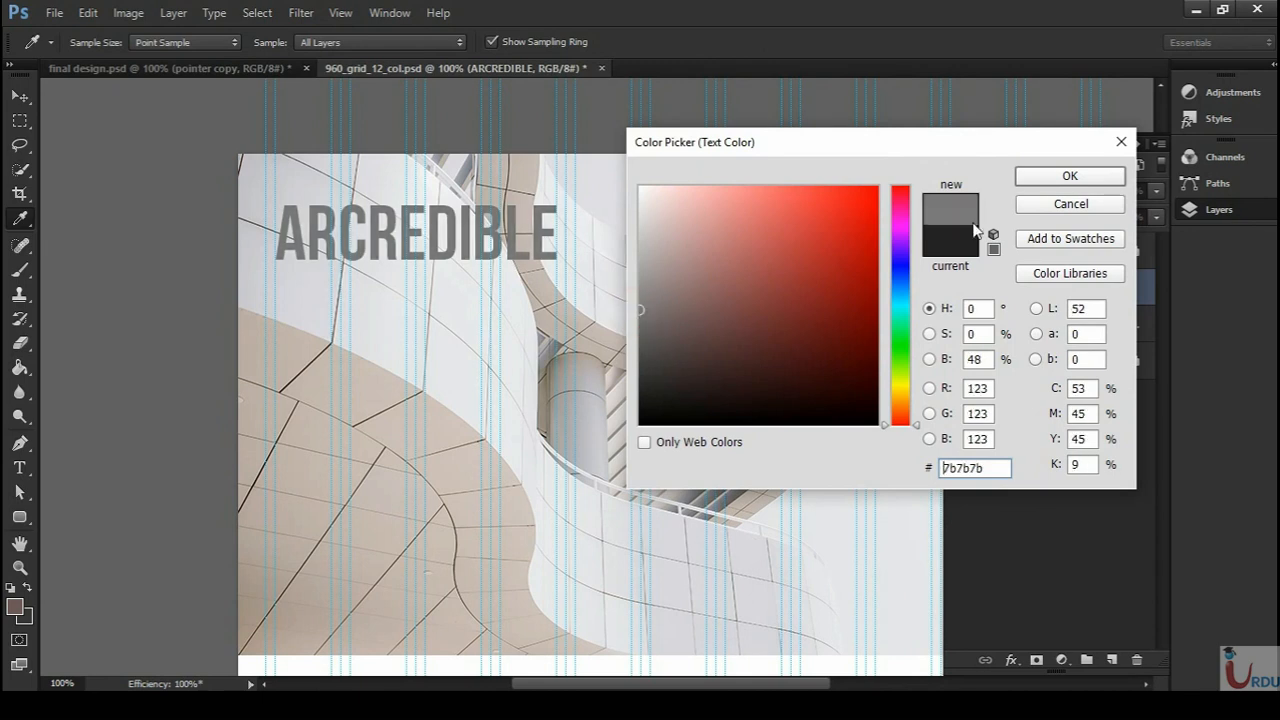
pyautogui.click(1040, 178)
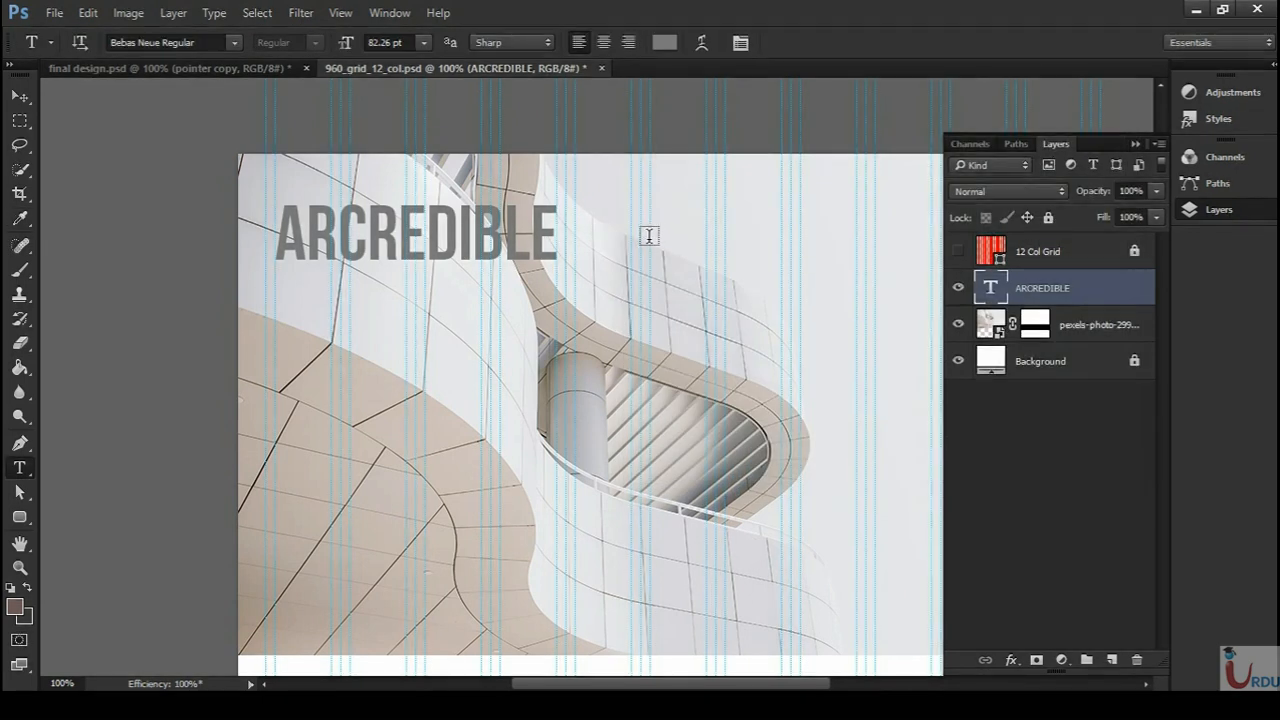
# - Add the text HOME in Bebas Neue Regular at 87 pt on the light sky area to the right of the title
pyautogui.moveTo(646, 240); pyautogui.dragTo(676, 432)
pyautogui.hotkey('ctrl', '+')
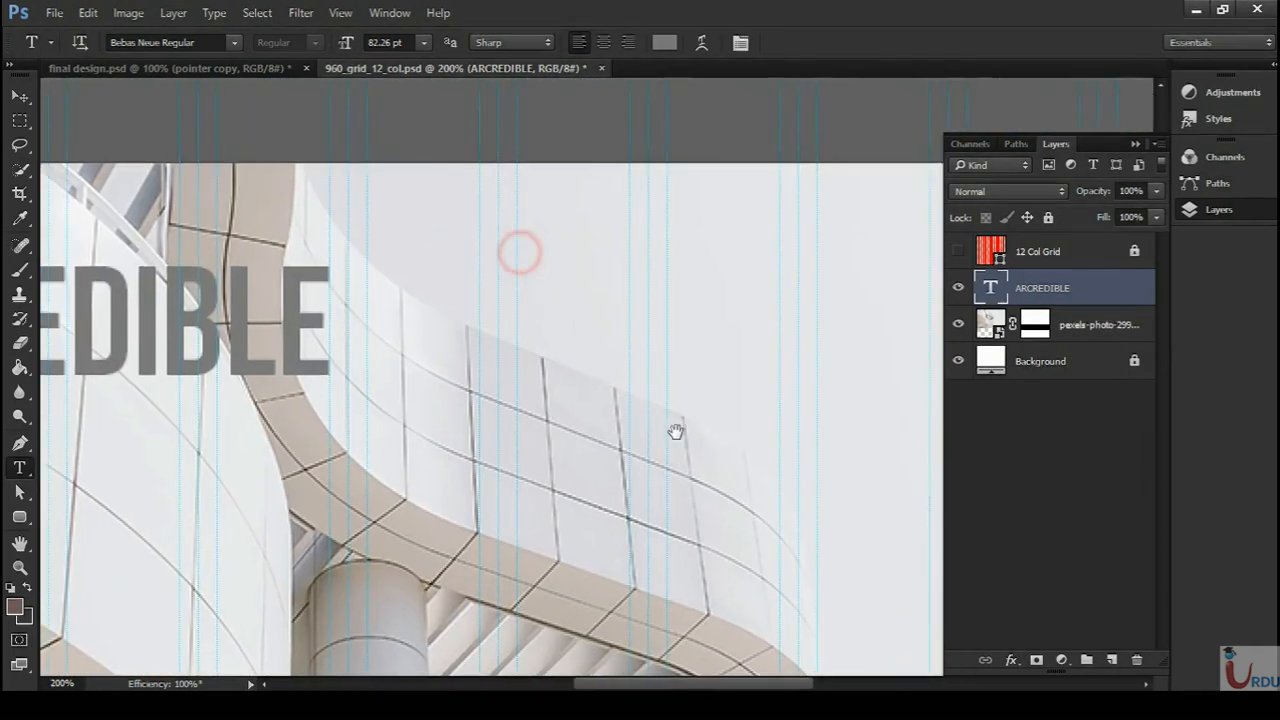
pyautogui.click(670, 288)
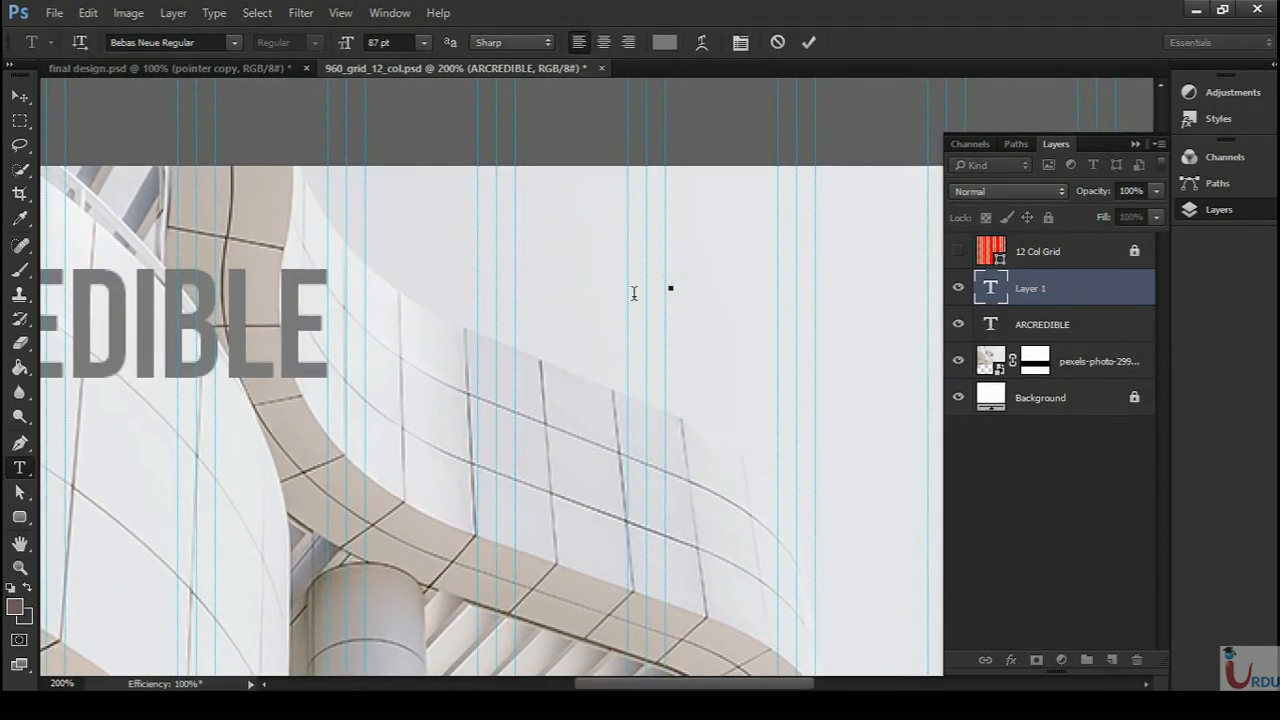
pyautogui.write('HOME')
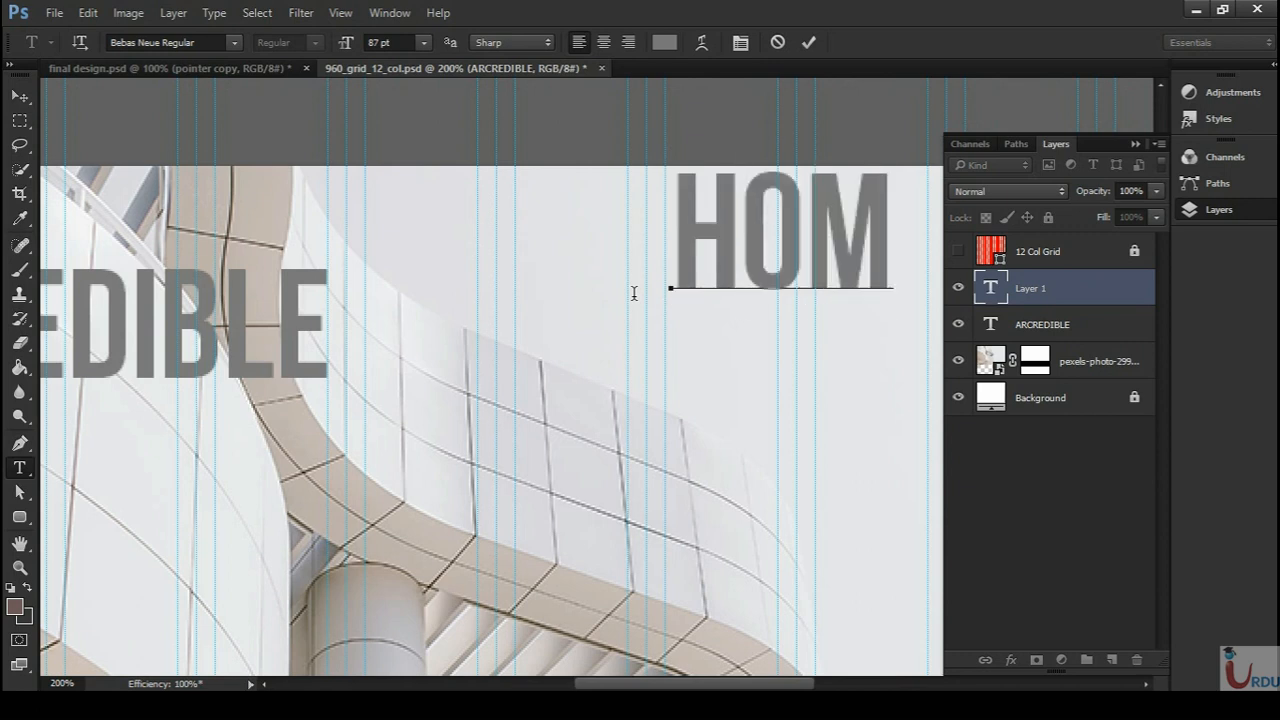
pyautogui.click(1100, 300)
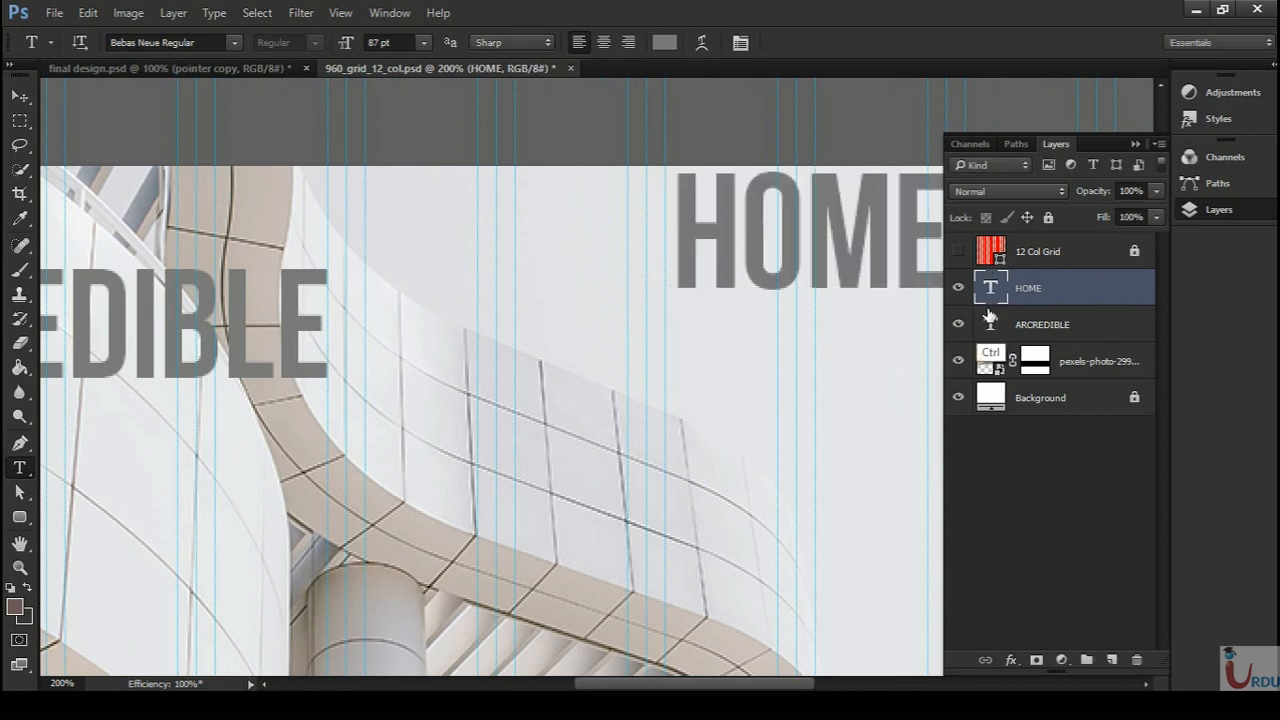
# - Scale the HOME text proportionally to 46.29% and centre it at about X 555 px, Y 54 px
pyautogui.hotkey('ctrl', 't')
pyautogui.moveTo(728, 187); pyautogui.dragTo(704, 265)
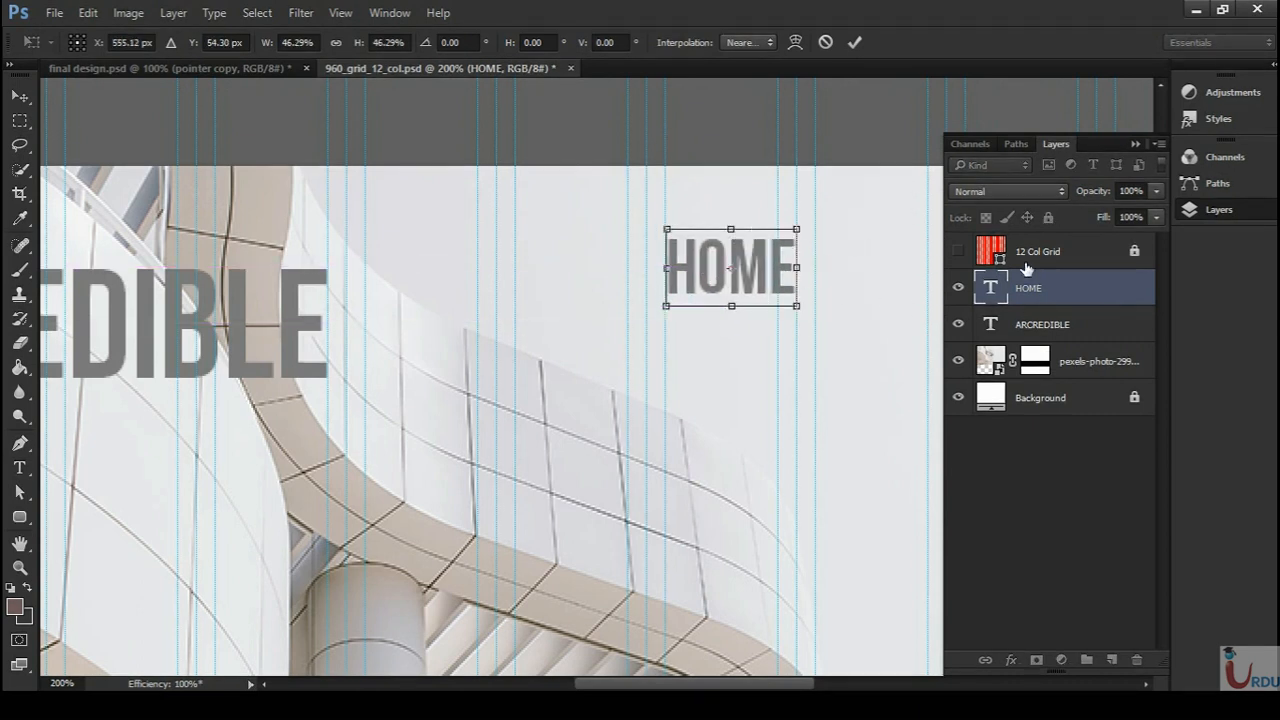
pyautogui.press('Return')
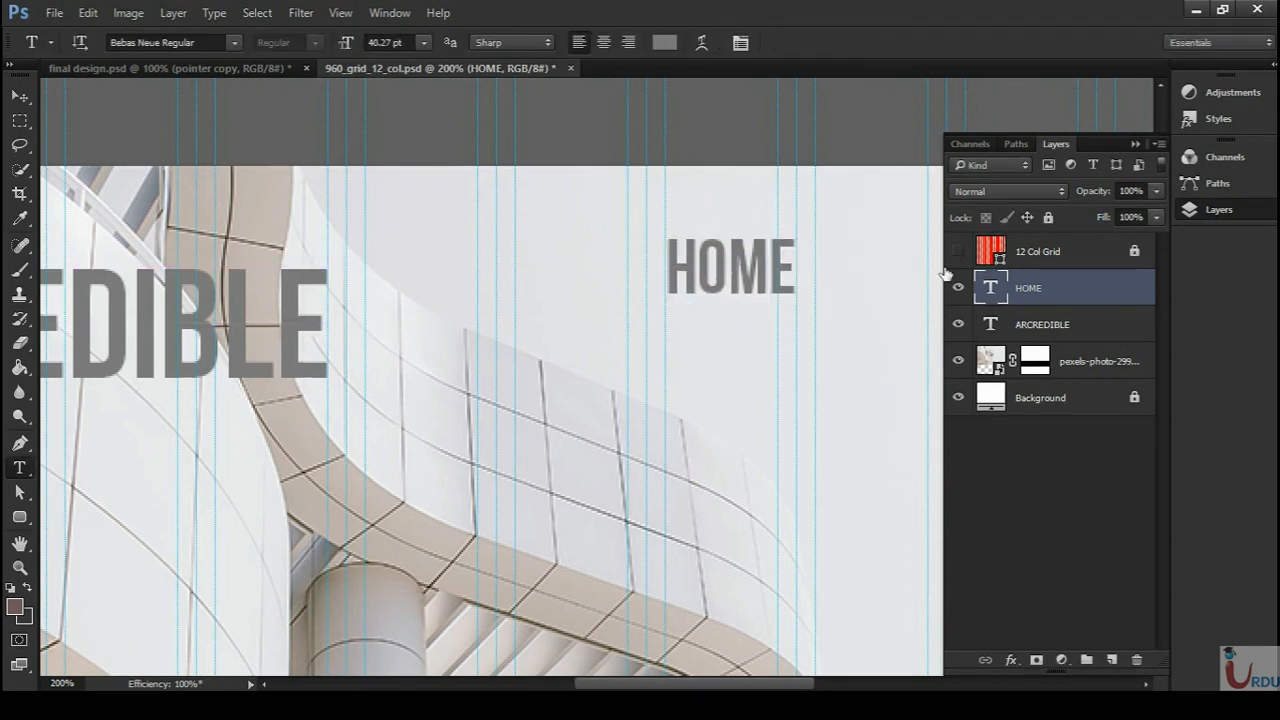
# - Show the 12 Col Grid layer and move the HOME text onto its column's left edge, centred at about X 553 px, Y 50 px
pyautogui.click(958, 251)
pyautogui.press('v')
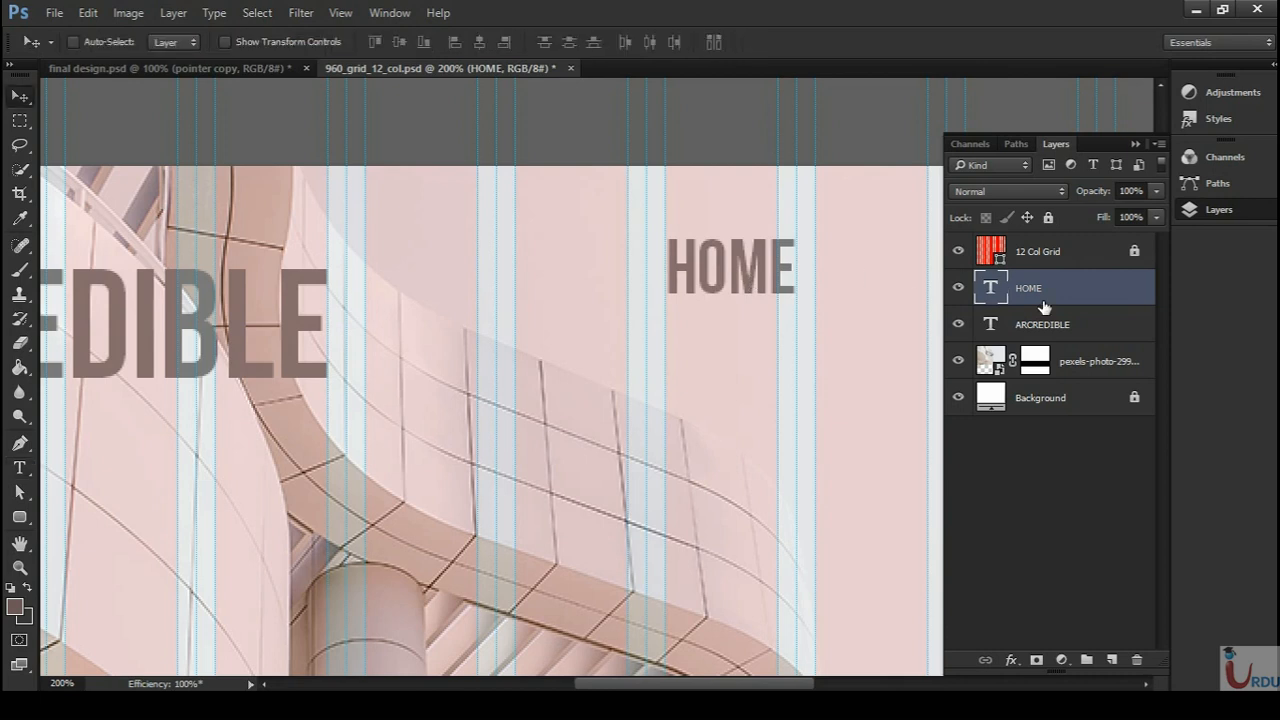
pyautogui.click(1035, 255)
pyautogui.moveTo(729, 277); pyautogui.dragTo(712, 272)
pyautogui.click(672, 280)
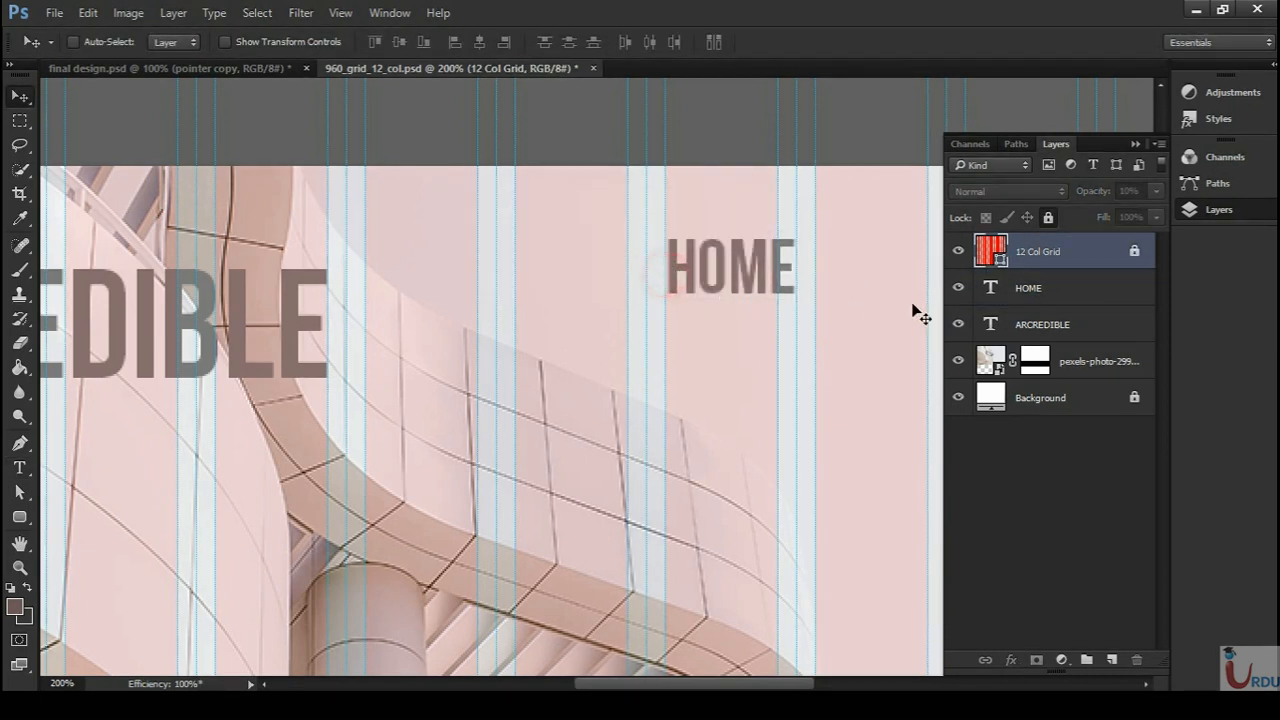
pyautogui.click(1030, 290)
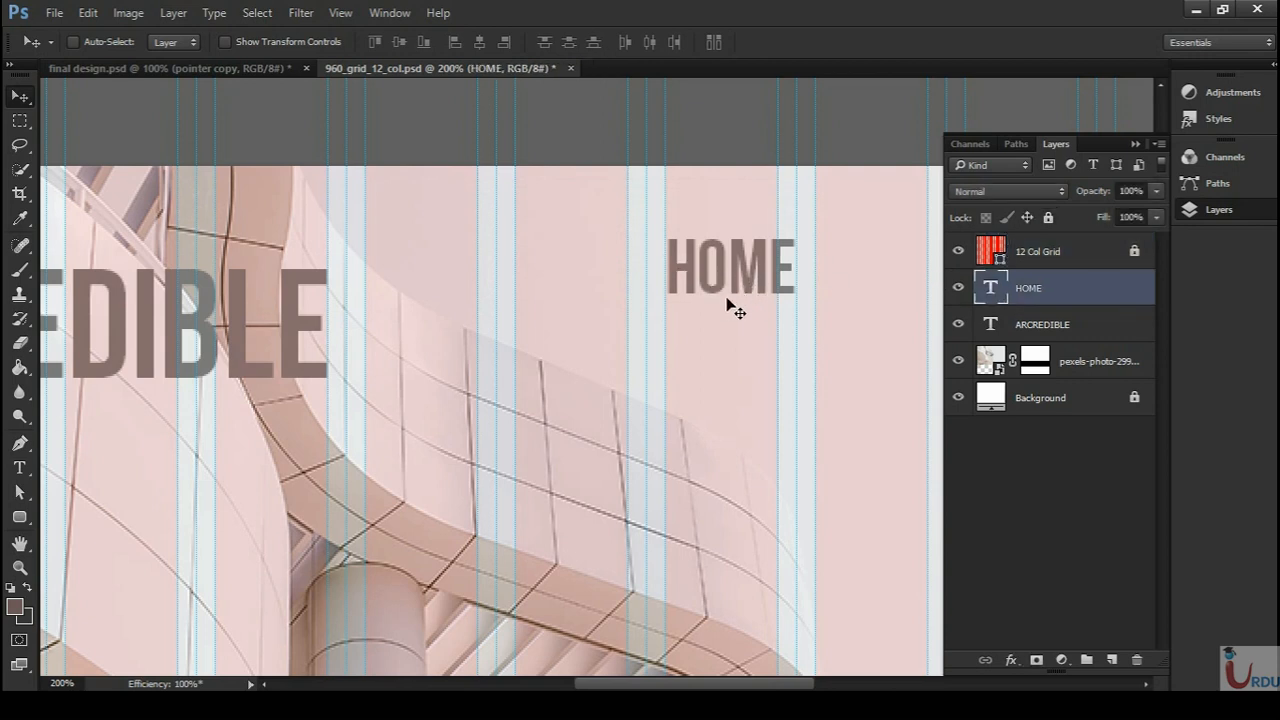
pyautogui.moveTo(726, 285)
pyautogui.mouseDown()
pyautogui.moveTo(668, 268)
pyautogui.moveTo(722, 276)
pyautogui.mouseUp()
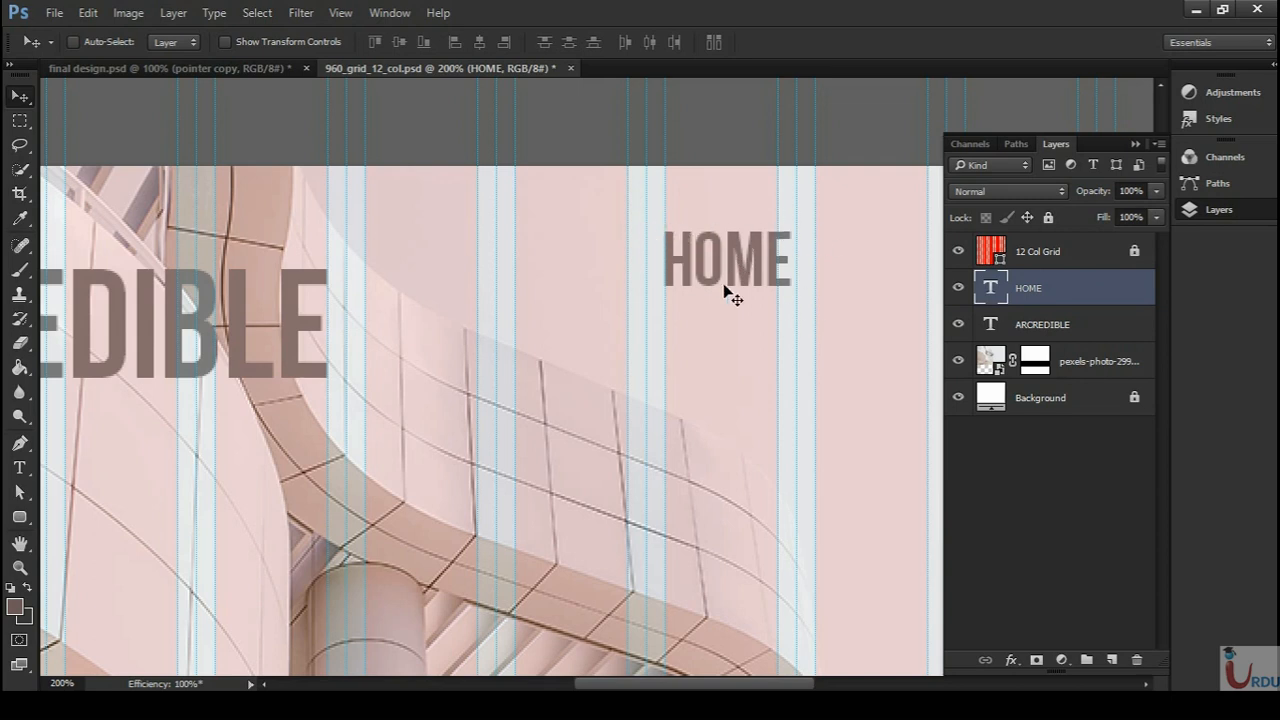
# - Enlarge the HOME text slightly to 41.59 pt, keeping it at its column's left edge
pyautogui.hotkey('ctrl', 't')
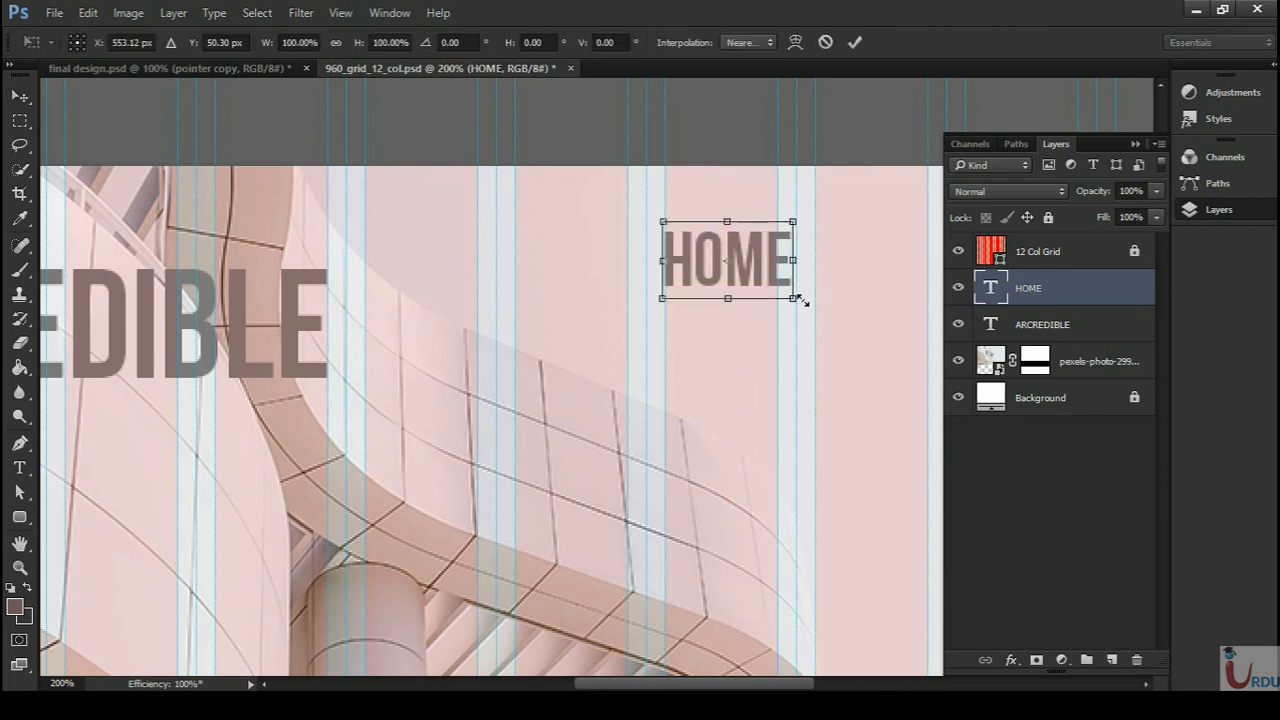
pyautogui.moveTo(803, 305); pyautogui.dragTo(550, 345)
pyautogui.press('Return')
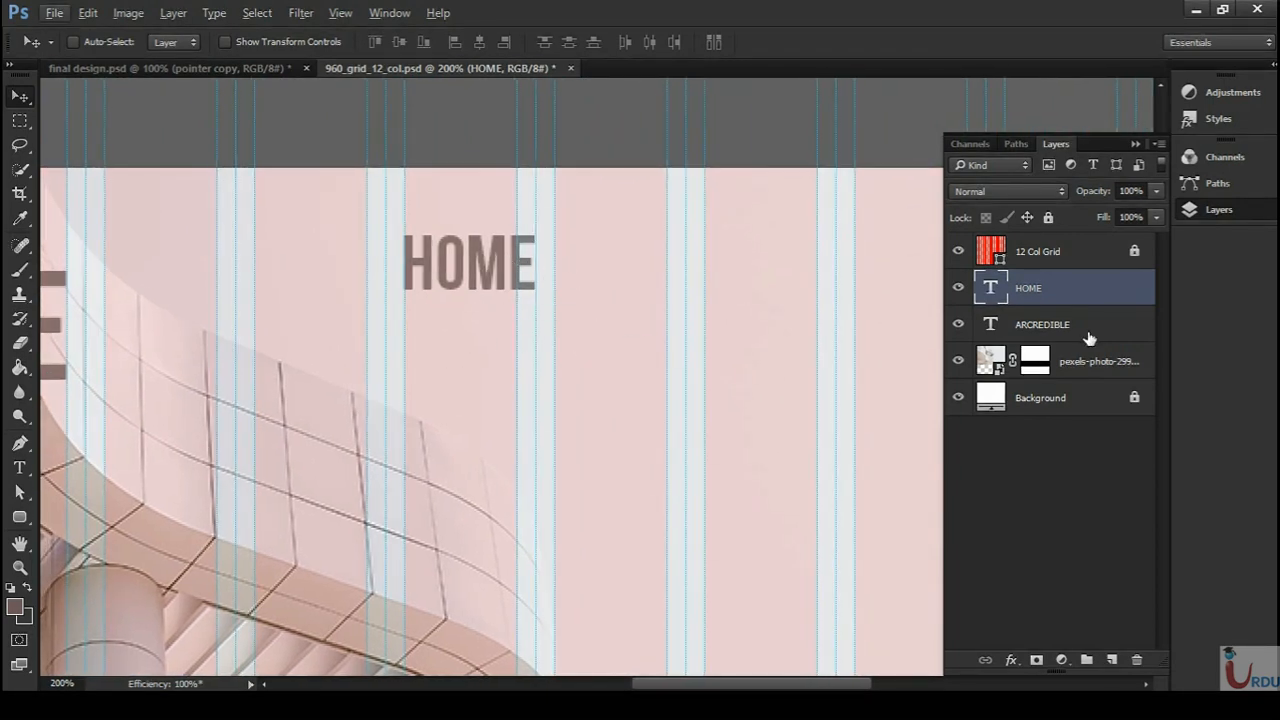
# - Duplicate the HOME text, move the copy right to the next column's right edge, and change its wording to OUR WORK
pyautogui.moveTo(1082, 311); pyautogui.dragTo(1111, 660)
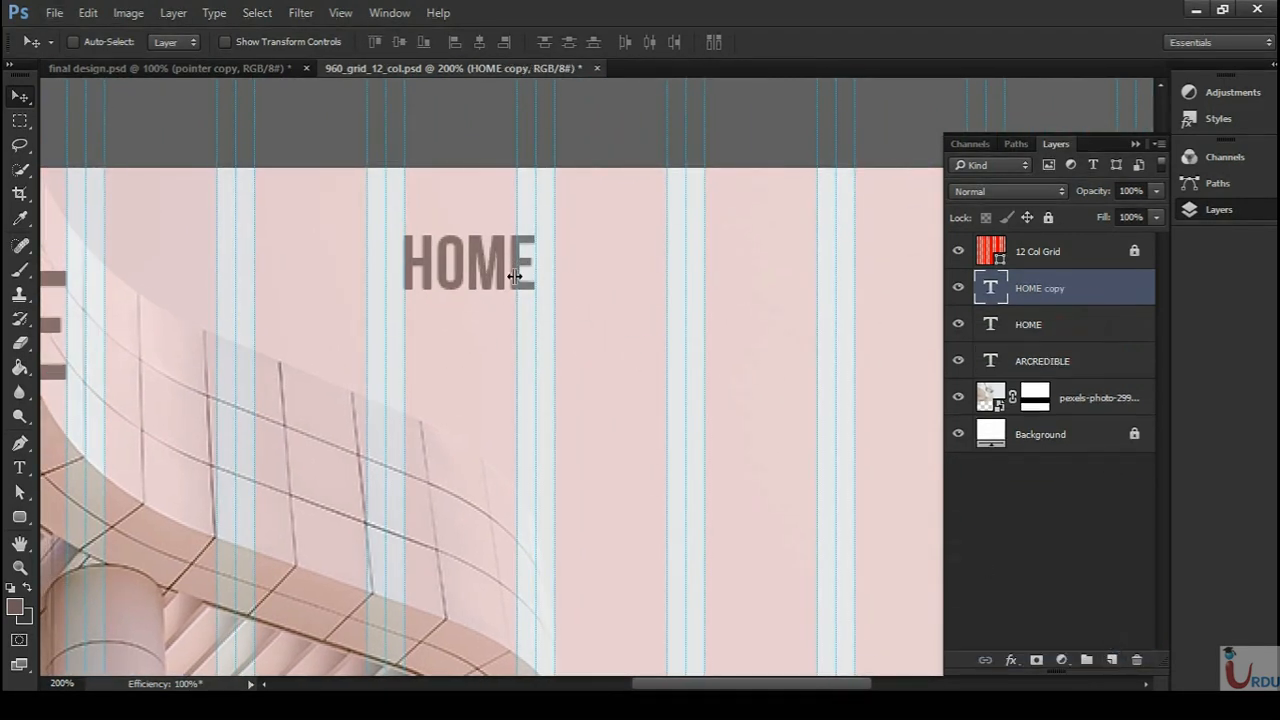
pyautogui.moveTo(476, 278); pyautogui.dragTo(735, 272)
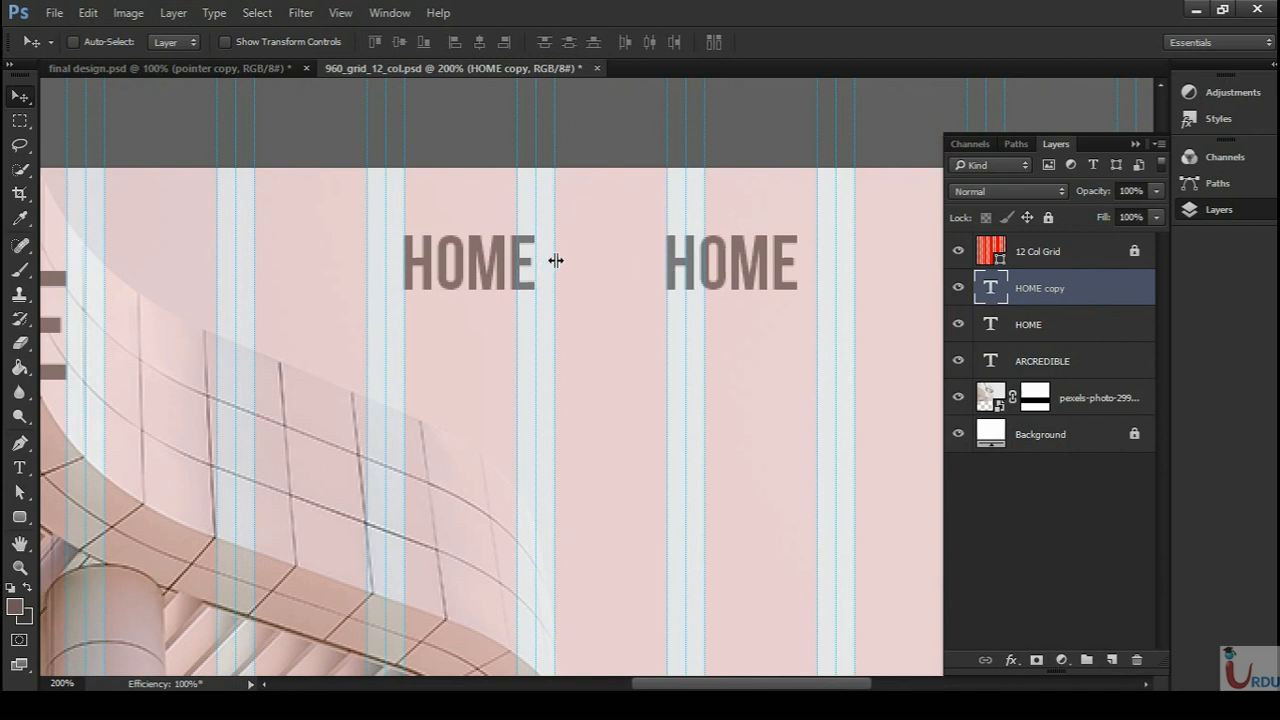
pyautogui.moveTo(811, 298); pyautogui.dragTo(693, 297)
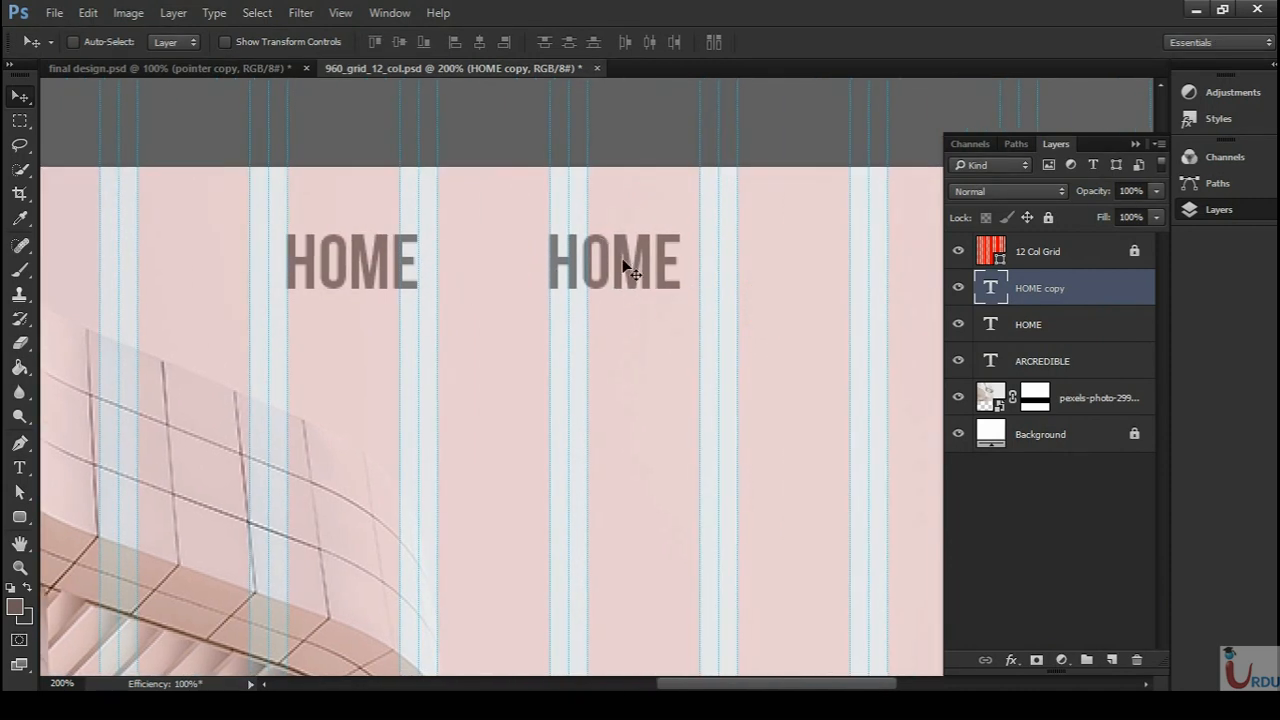
pyautogui.press('t')
pyautogui.moveTo(552, 257); pyautogui.dragTo(725, 269)
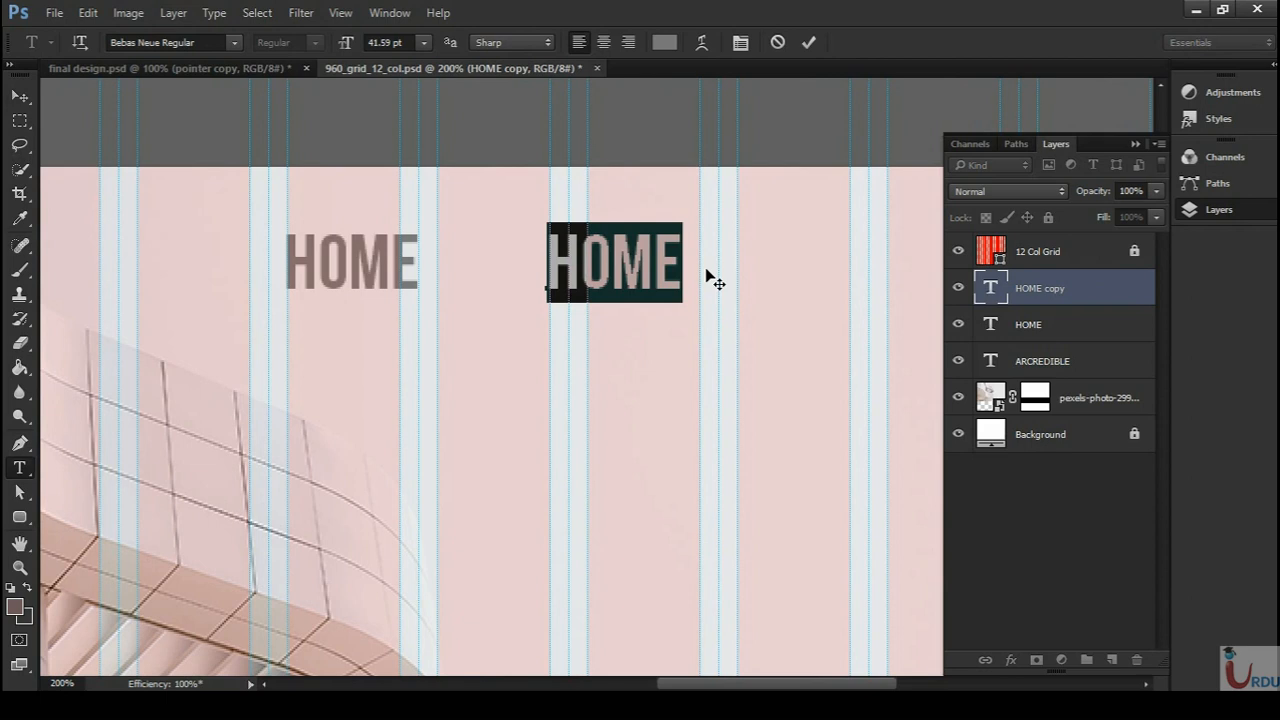
pyautogui.write('OUR WORK')
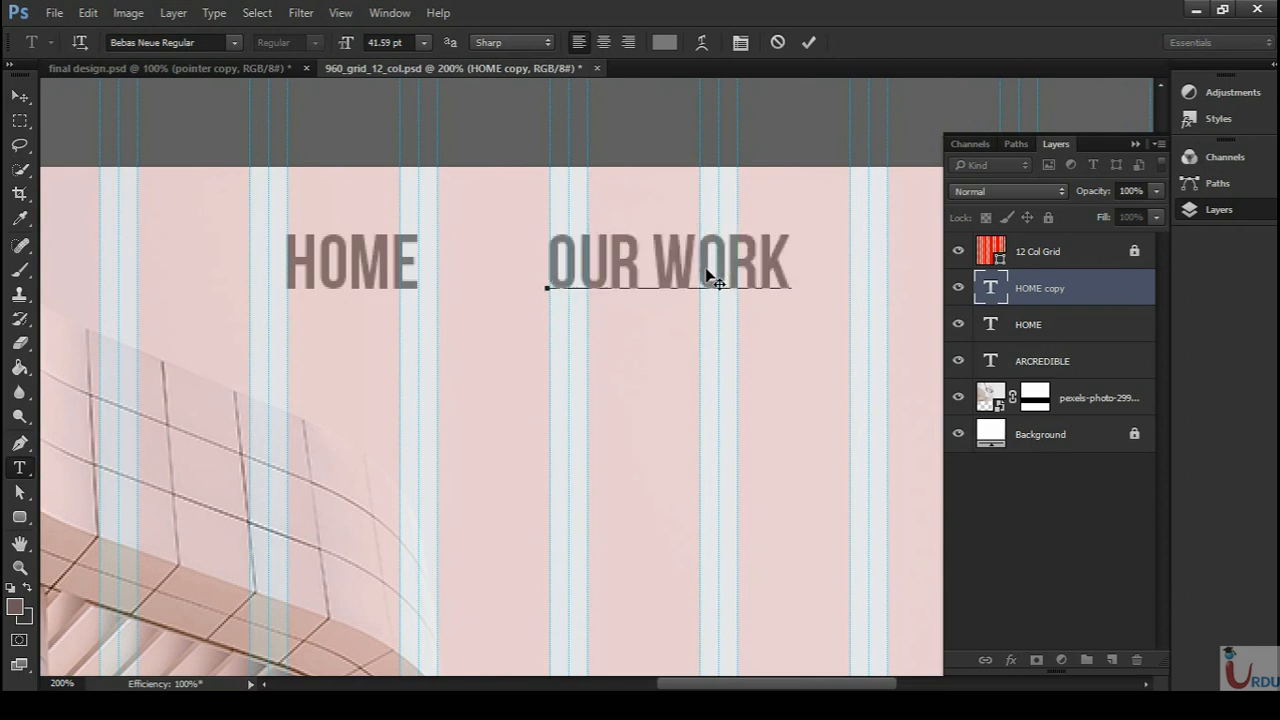
pyautogui.hotkey('ctrl', 'Return')
# - Duplicate the OUR WORK text and move the copy right on the same line, starting at the second-to-last column's left edge
pyautogui.press('space')
pyautogui.moveTo(799, 276); pyautogui.dragTo(684, 293)
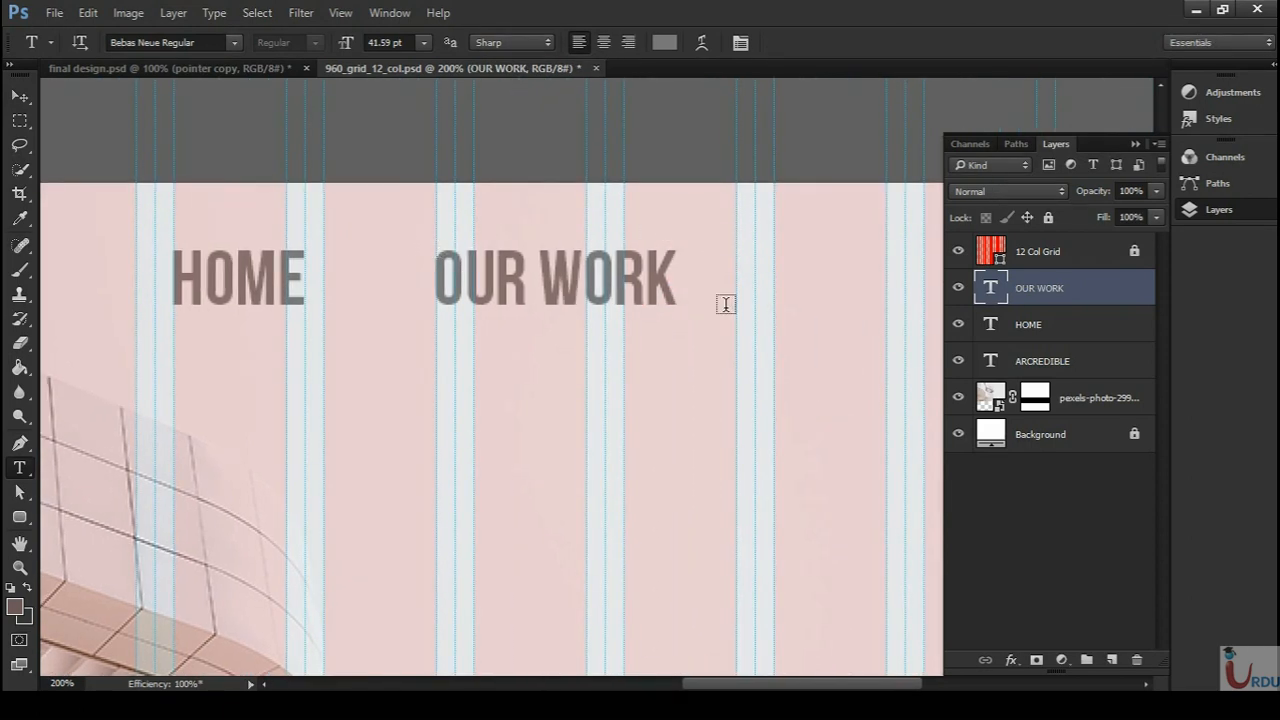
pyautogui.press('space')
pyautogui.moveTo(714, 305); pyautogui.dragTo(648, 308)
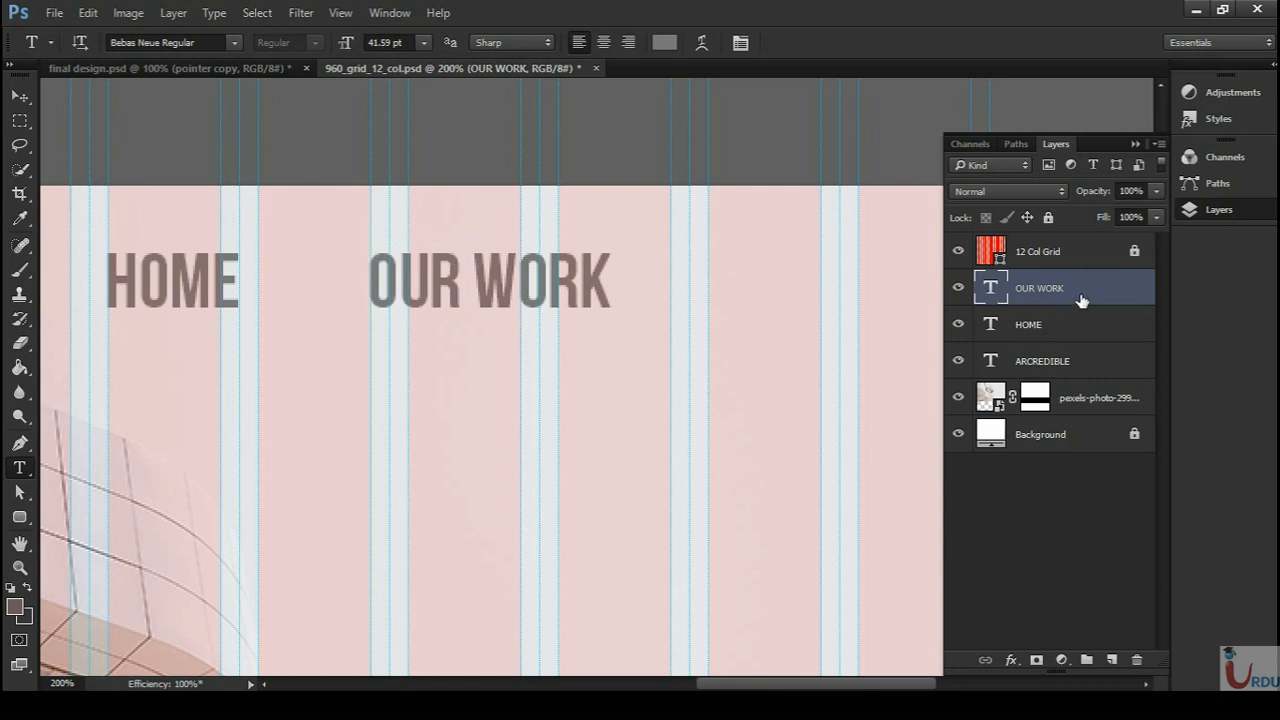
pyautogui.moveTo(1094, 289); pyautogui.dragTo(1111, 660)
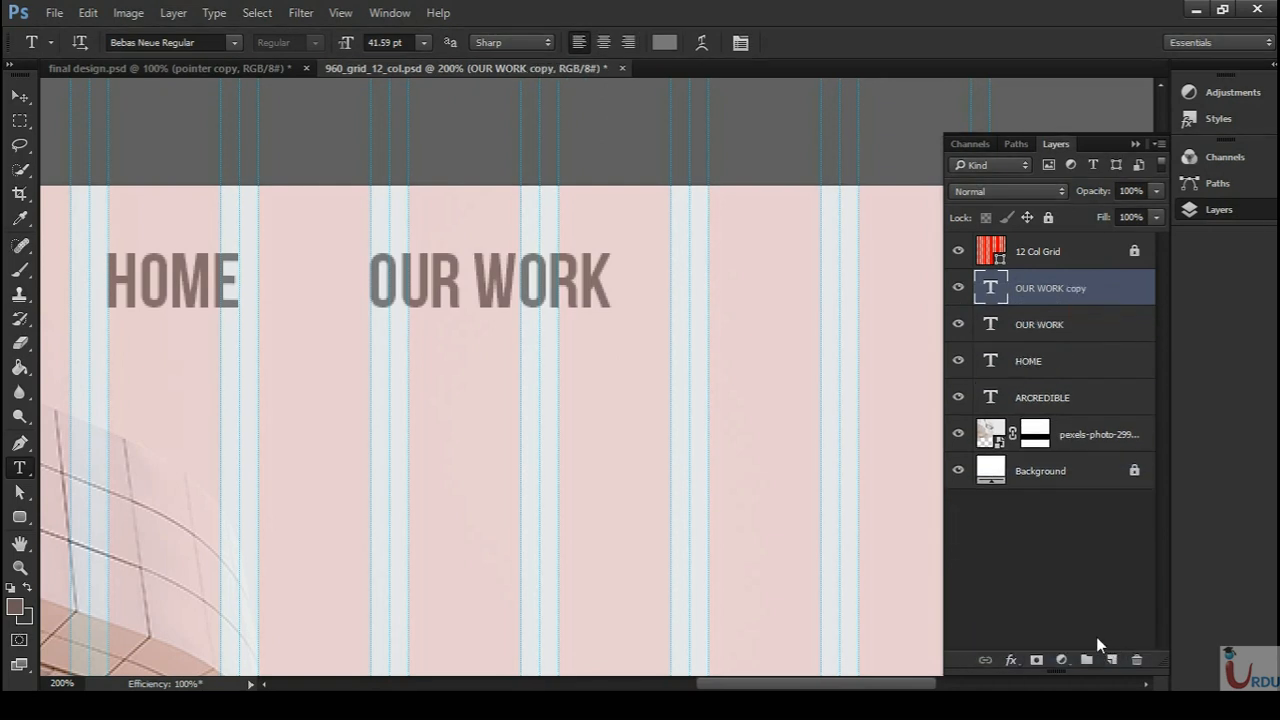
pyautogui.moveTo(700, 298); pyautogui.dragTo(566, 295)
pyautogui.press('v')
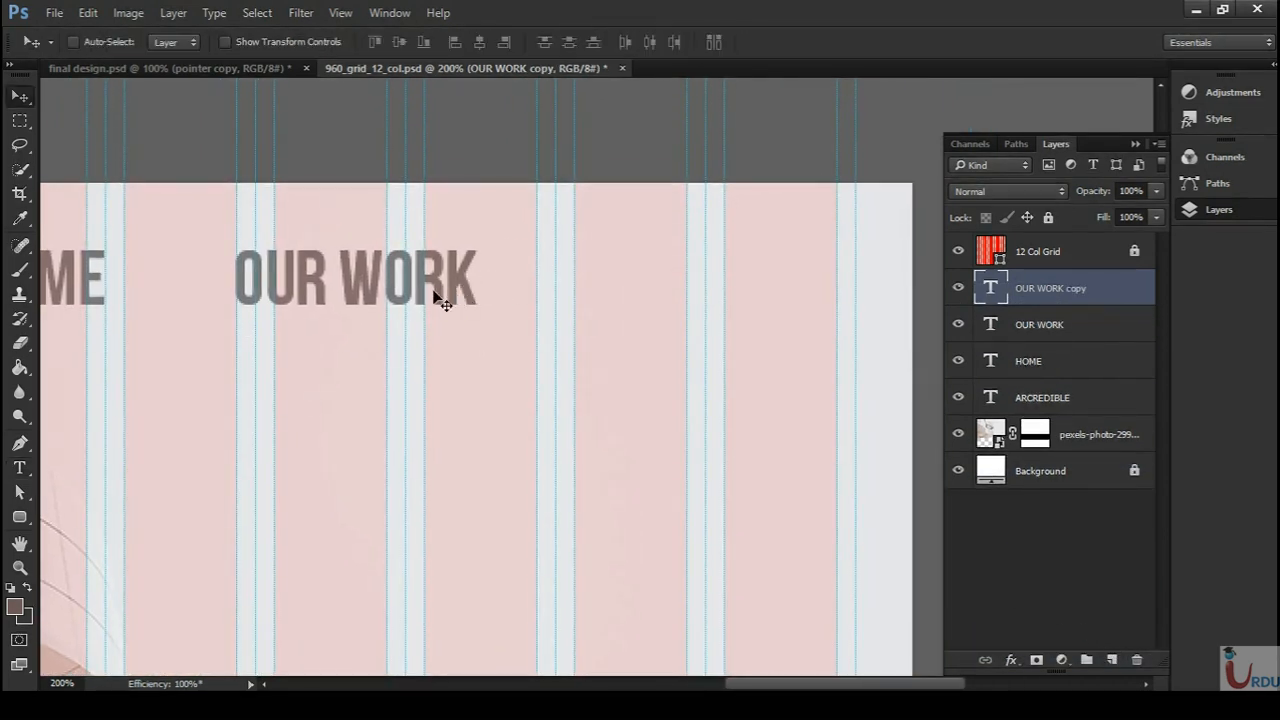
pyautogui.moveTo(408, 276); pyautogui.dragTo(686, 297)
pyautogui.hotkey('ctrl', 'z')
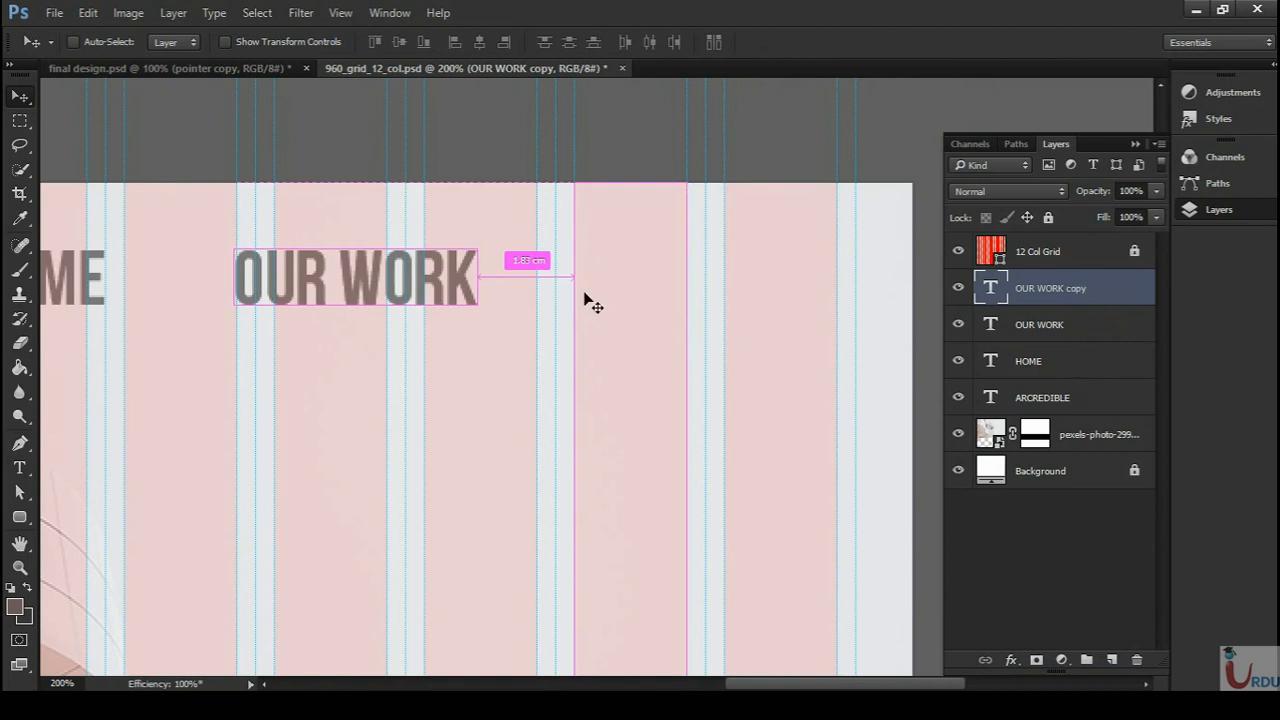
pyautogui.moveTo(330, 295); pyautogui.dragTo(673, 298)
# - Replace the wording of the rightmost OUR WORK copy with OUR TEAM
pyautogui.moveTo(672, 336); pyautogui.dragTo(610, 341)
pyautogui.press('t')
pyautogui.moveTo(519, 279); pyautogui.dragTo(756, 300)
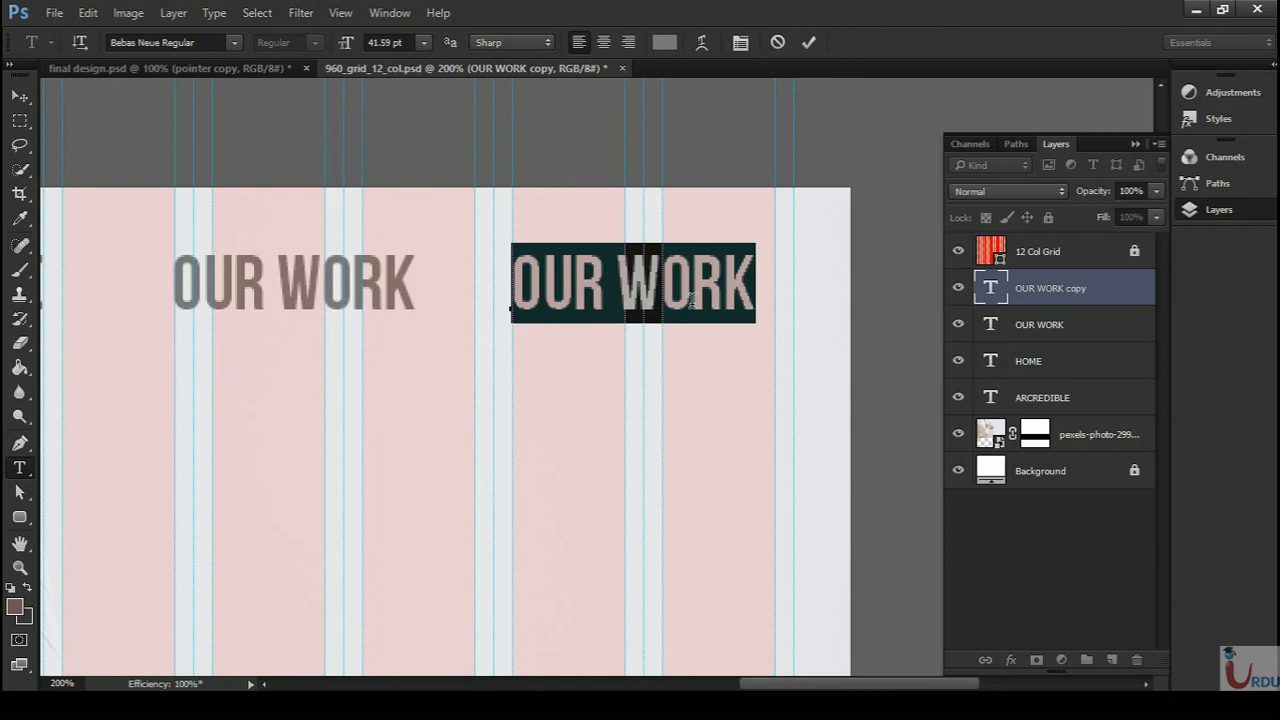
pyautogui.write('OUR ')
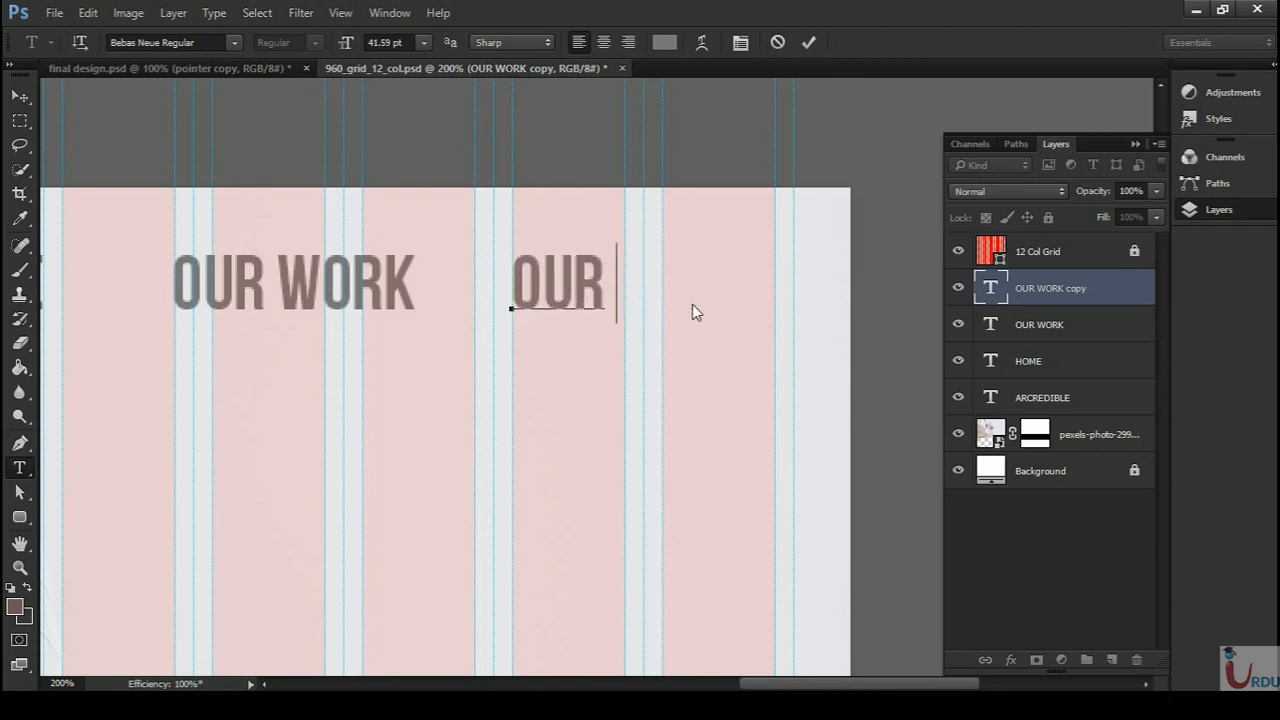
pyautogui.write('TEAM')
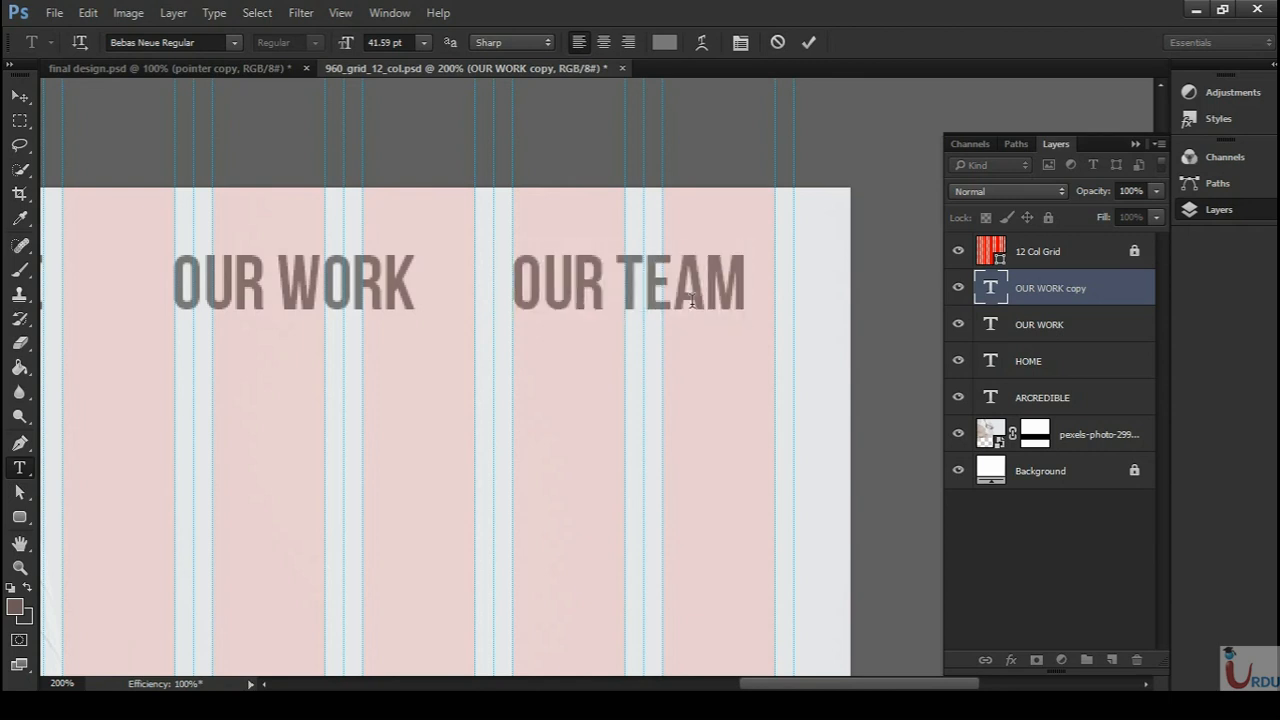
pyautogui.hotkey('ctrl', 'Return')
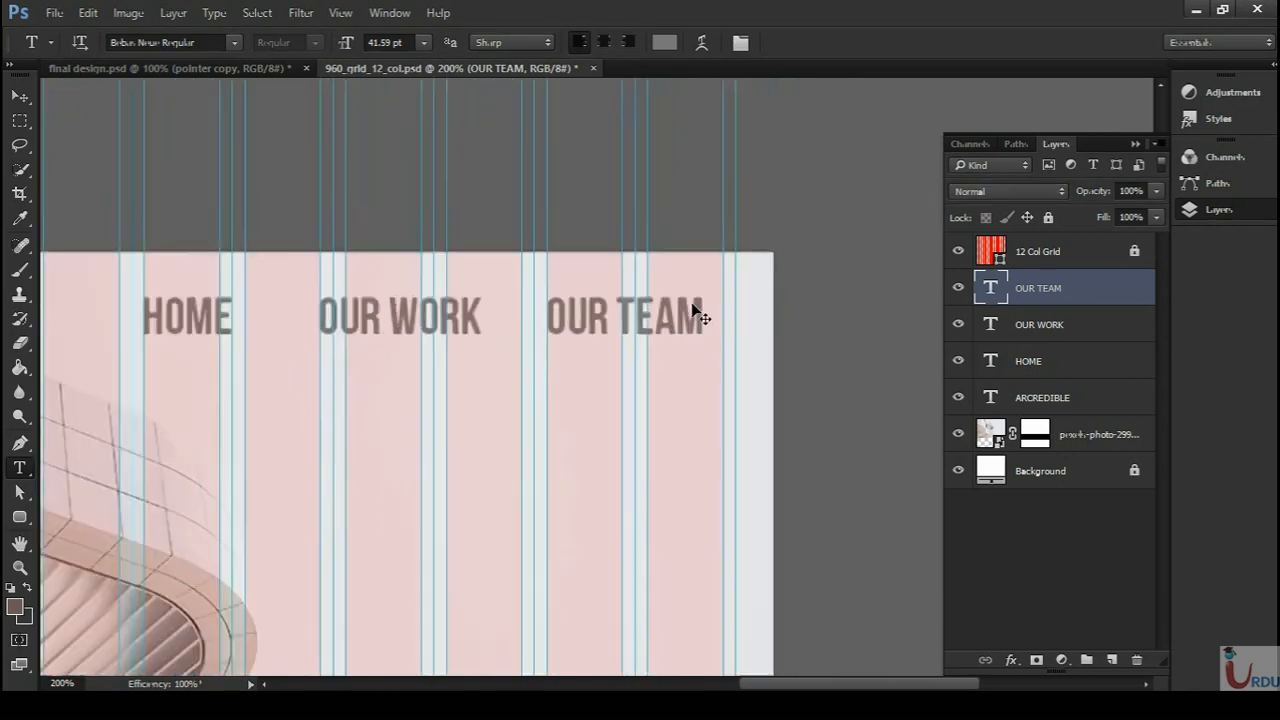
# - Compare the menu items with the navigation in final design.psd, showing that file's 12 Col Grid layer to check column alignment
pyautogui.scroll(-3, 540, 268)
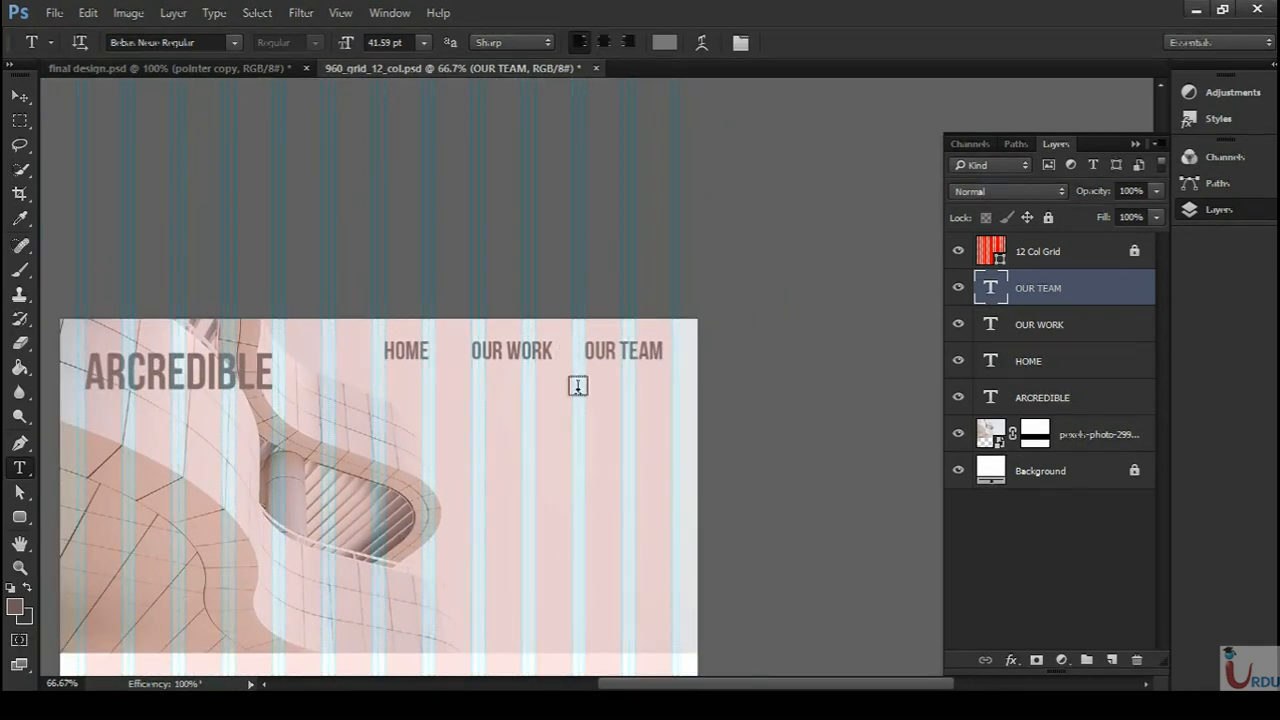
pyautogui.moveTo(594, 380); pyautogui.dragTo(751, 303)
pyautogui.hotkey('ctrl', '+')
pyautogui.click(235, 67)
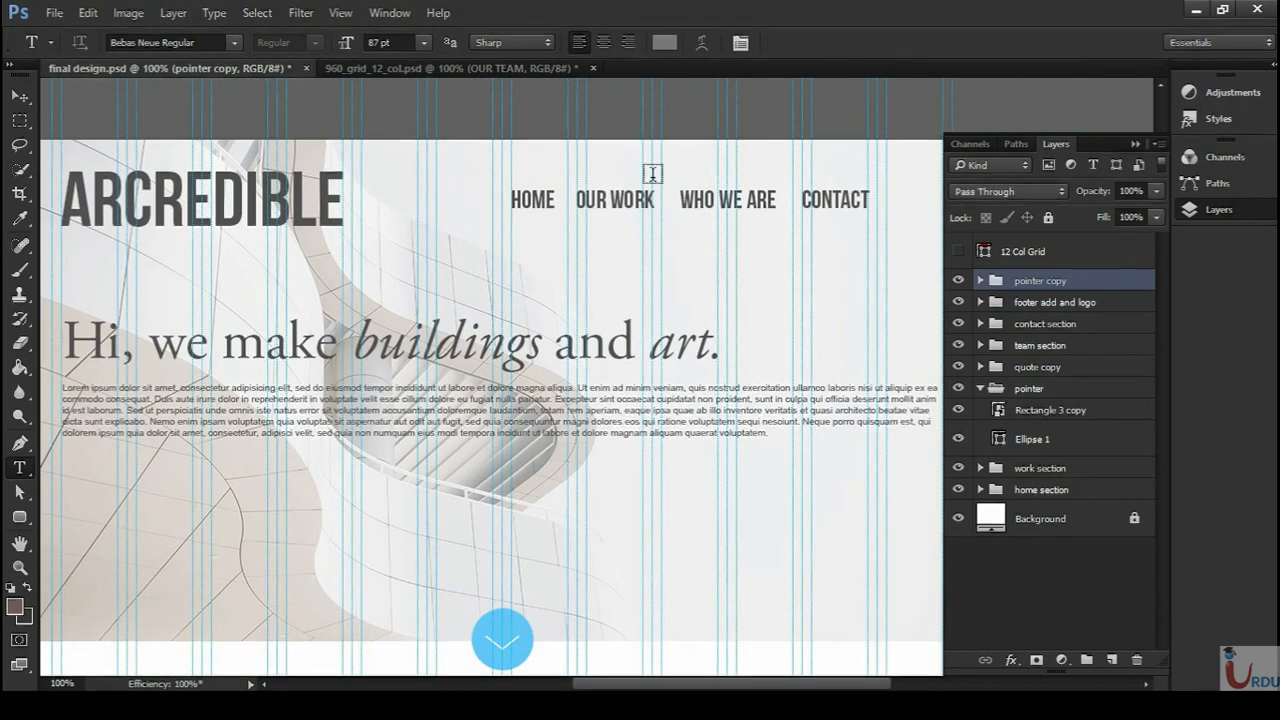
pyautogui.click(485, 67)
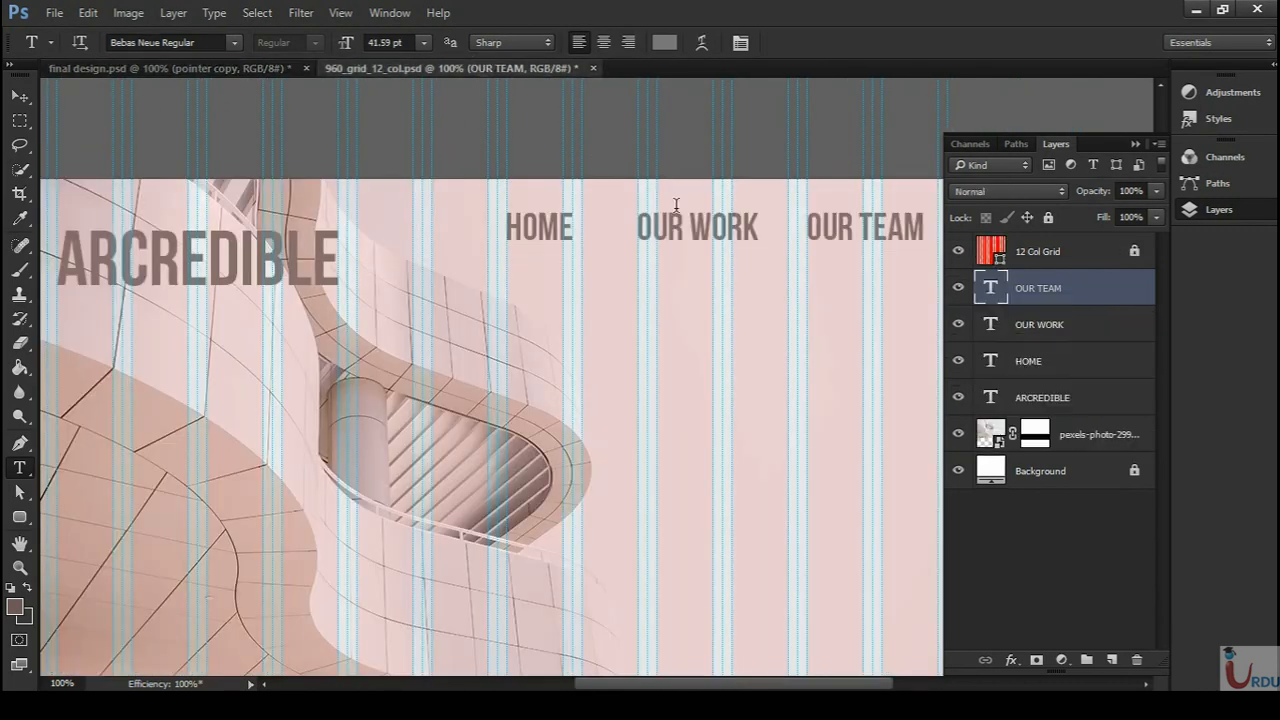
pyautogui.click(254, 67)
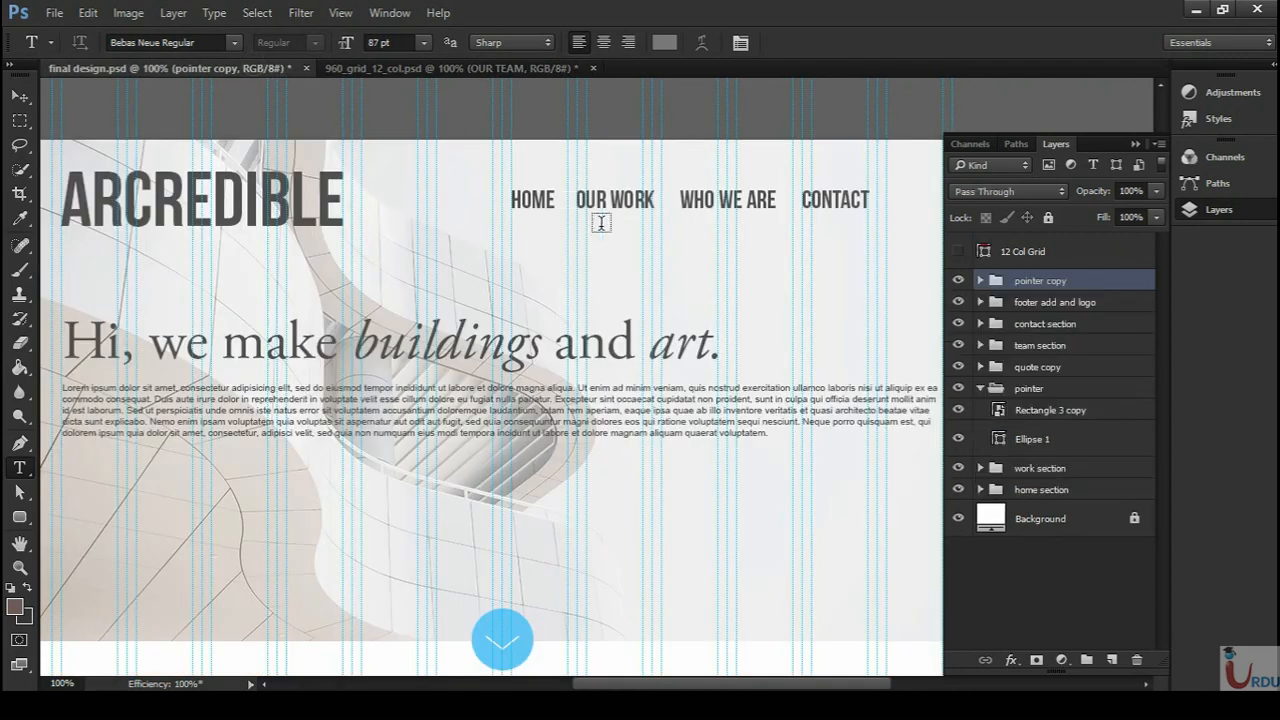
pyautogui.hotkey('ctrl', '+')
pyautogui.click(958, 251)
pyautogui.moveTo(817, 134); pyautogui.dragTo(640, 451)
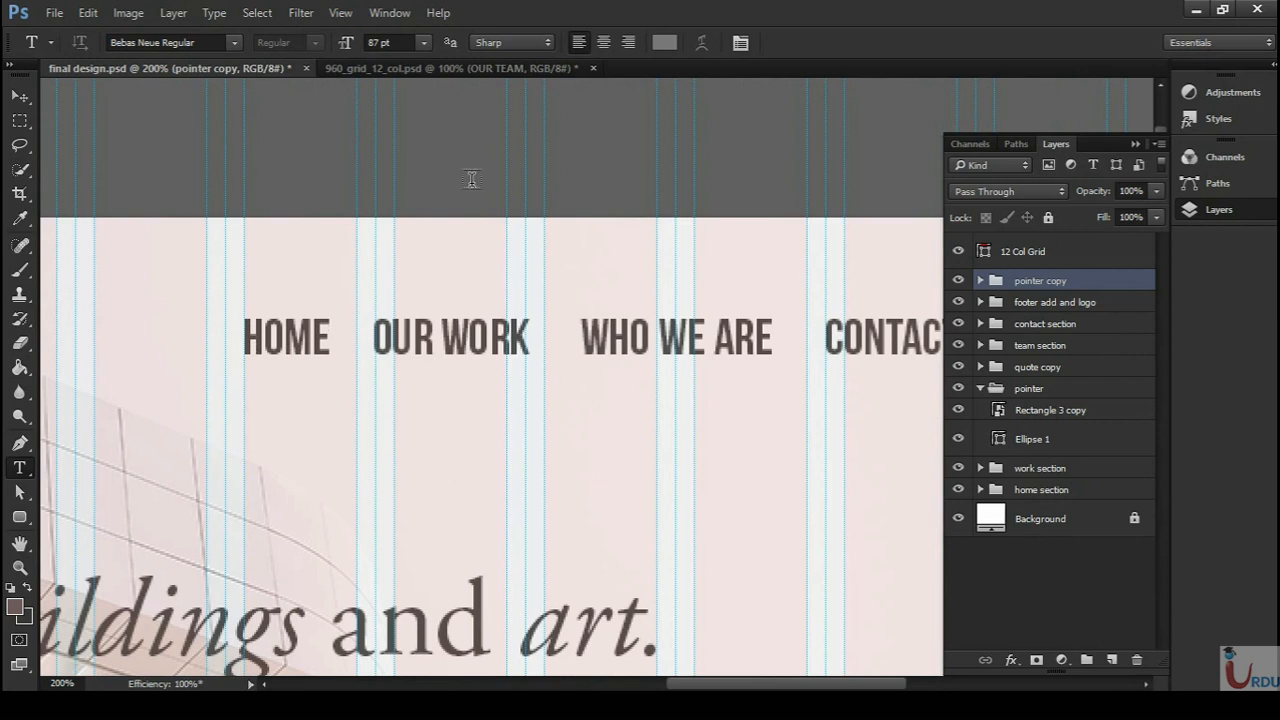
# - Switch to 960_grid_12_col.psd and scale the HOME, OUR WORK and OUR TEAM texts together down to 23.7 pt, with HOME starting at a column's left edge
pyautogui.click(508, 70)
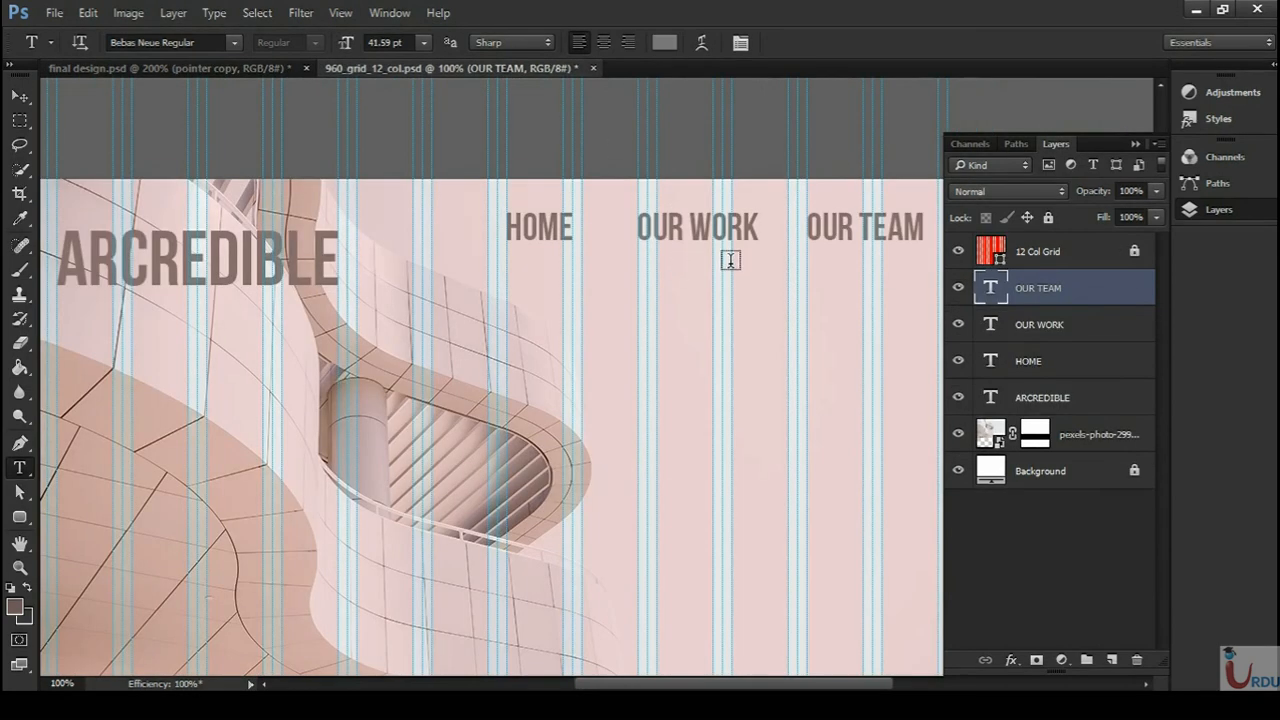
pyautogui.hotkey('ctrl', '+')
pyautogui.moveTo(638, 261); pyautogui.dragTo(661, 466)
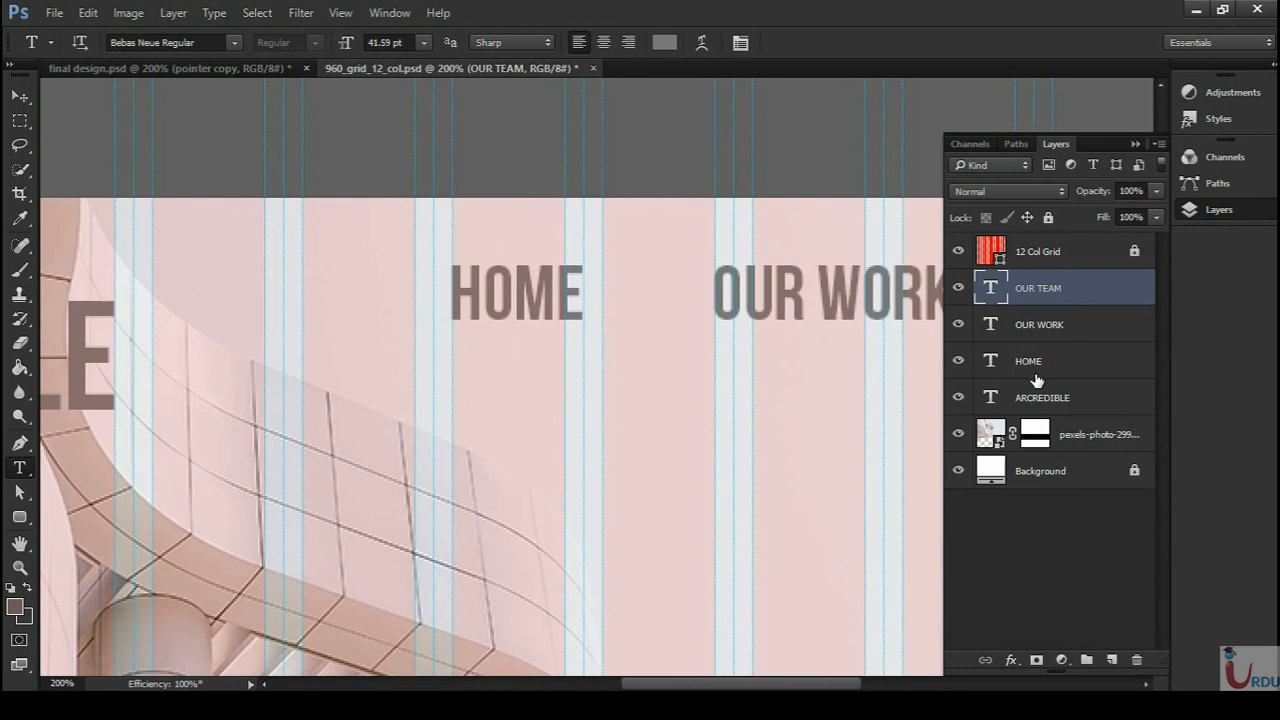
pyautogui.click(1037, 368)
pyautogui.click(1063, 400)
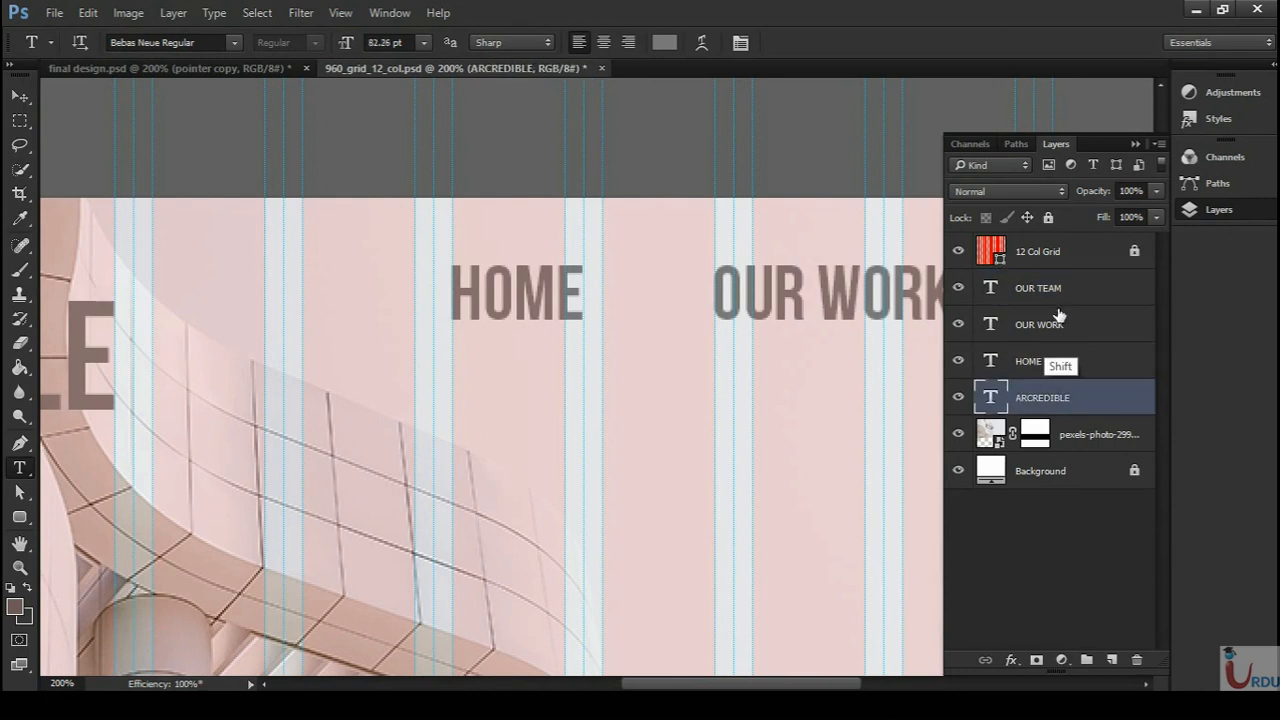
pyautogui.click(1054, 362)
pyautogui.keyDown('shift'); pyautogui.click(1071, 288); pyautogui.keyUp('shift')
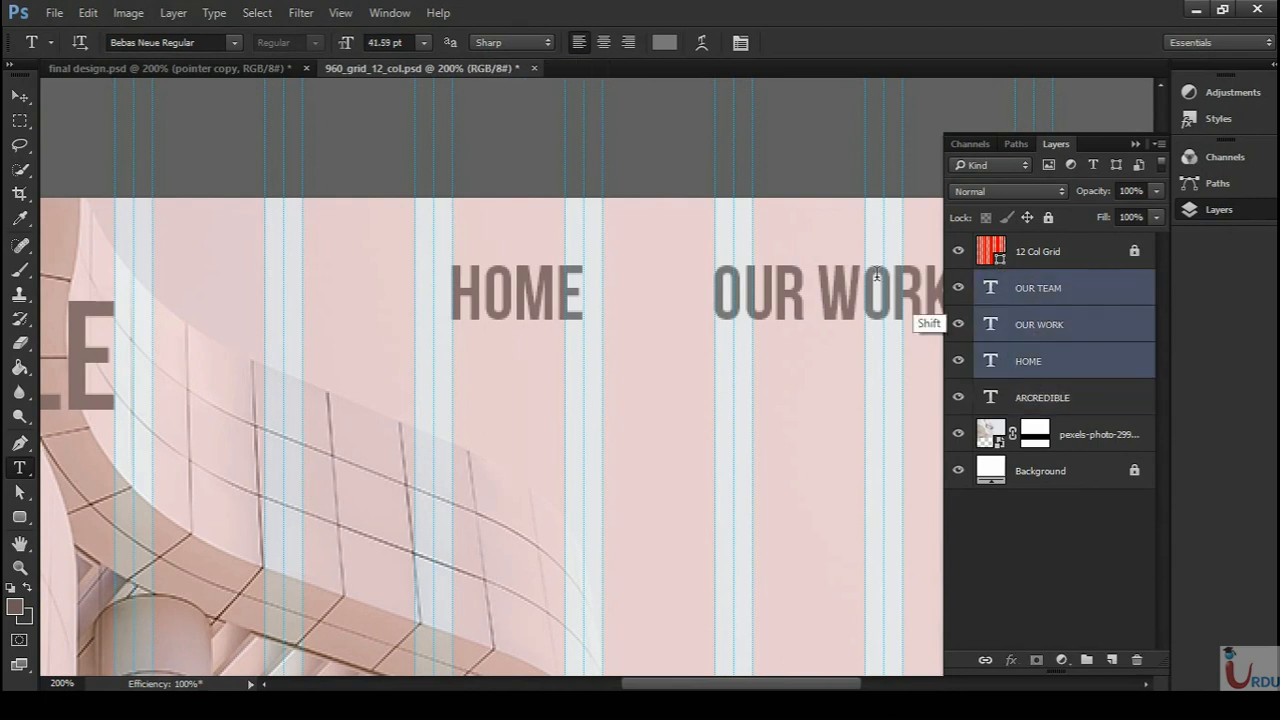
pyautogui.hotkey('ctrl', 't')
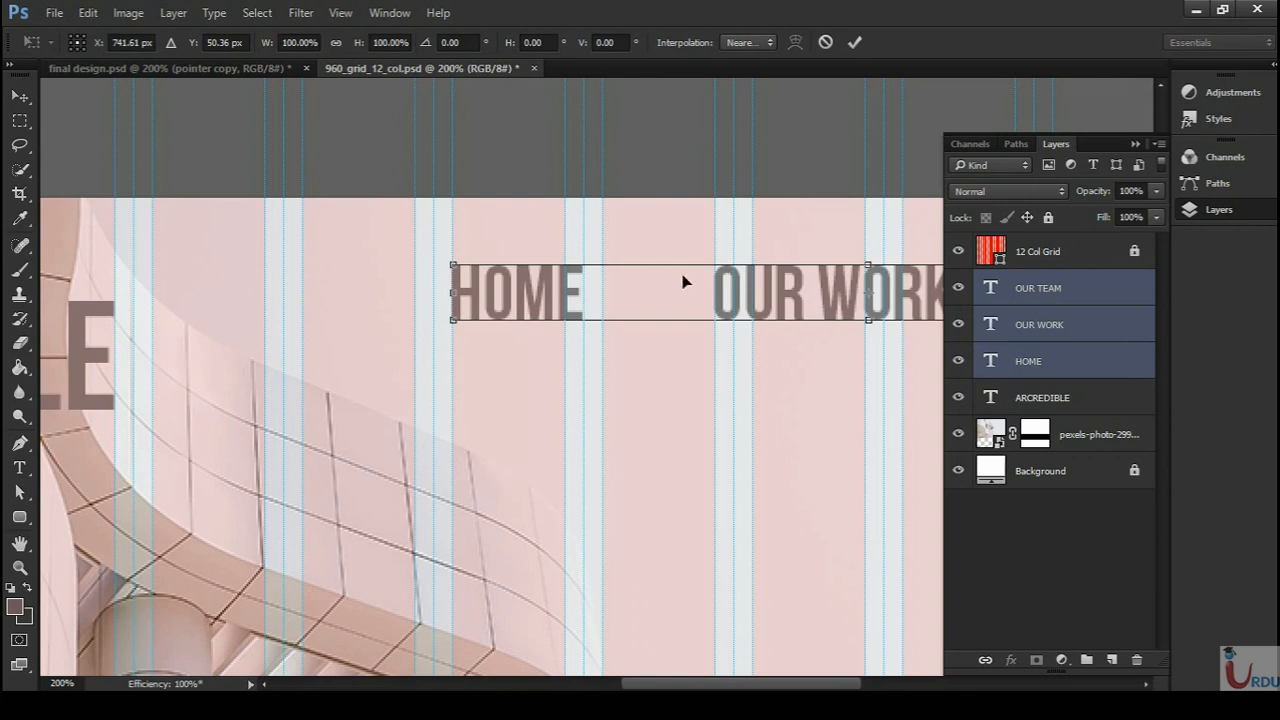
pyautogui.click(1131, 143)
pyautogui.moveTo(999, 283); pyautogui.dragTo(790, 286)
pyautogui.moveTo(1073, 270); pyautogui.dragTo(718, 287)
pyautogui.press('Return')
pyautogui.moveTo(523, 317); pyautogui.dragTo(617, 300)
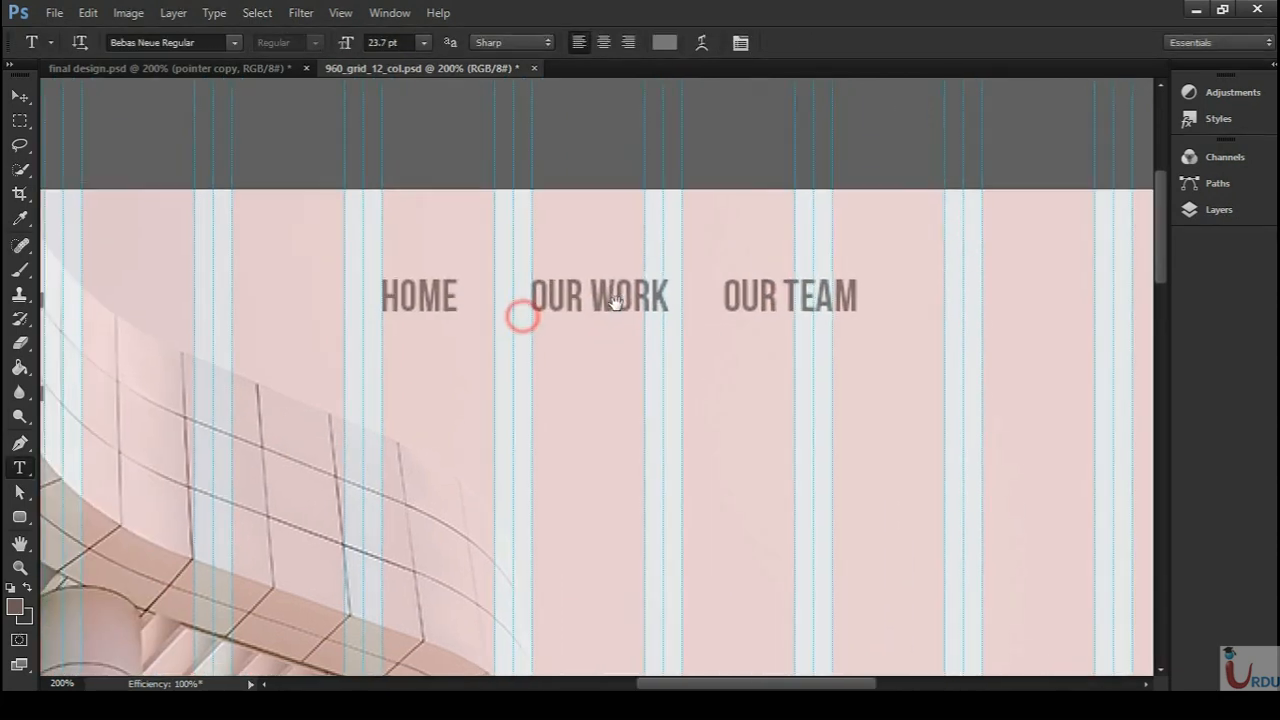
# - Duplicate the OUR TEAM text, move the copy right to the third-to-last column's right edge, and change its wording to CONTACT
pyautogui.click(1218, 210)
pyautogui.click(1089, 286)
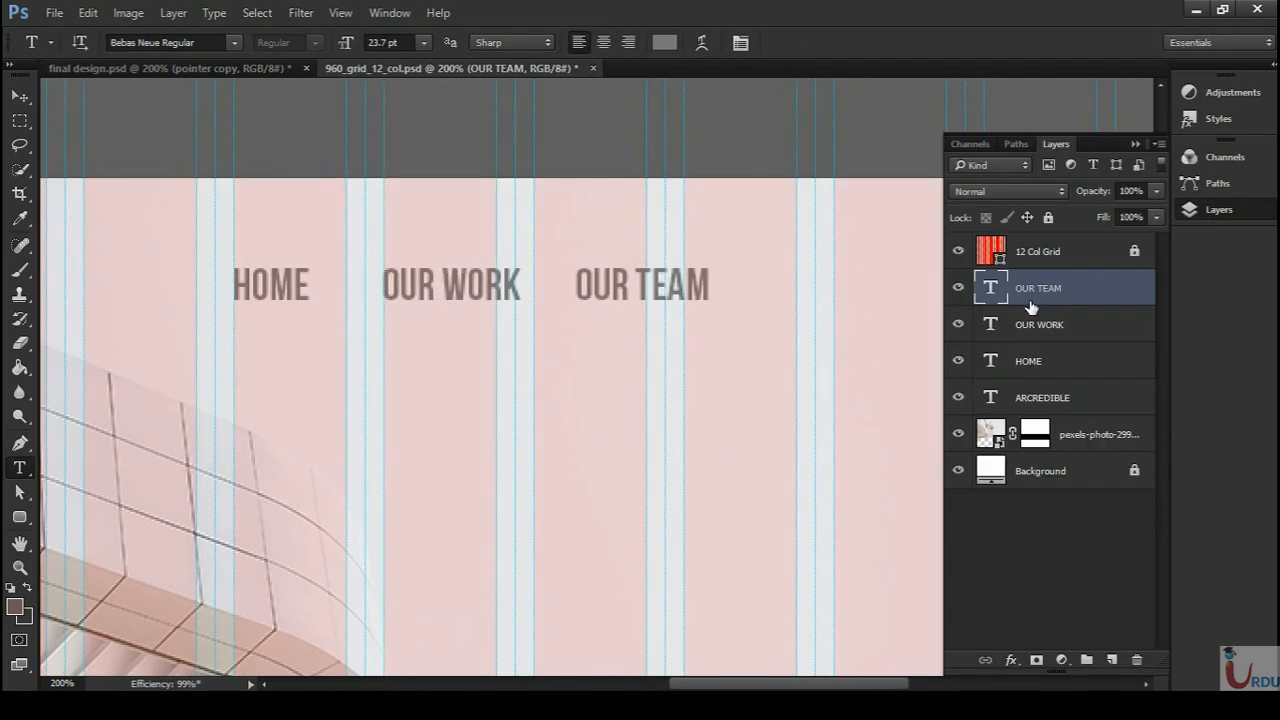
pyautogui.moveTo(1100, 291); pyautogui.dragTo(1110, 660)
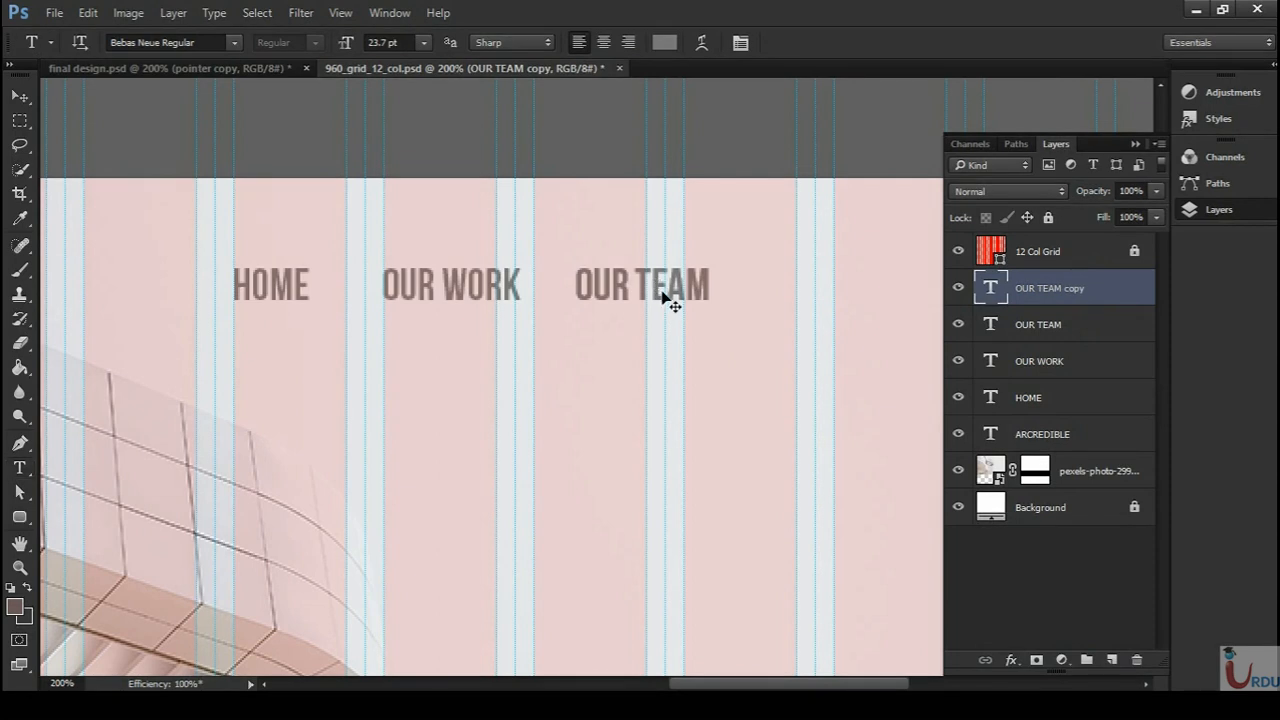
pyautogui.press('v')
pyautogui.moveTo(617, 289); pyautogui.dragTo(777, 286)
pyautogui.press('t')
pyautogui.write('CONTACT')
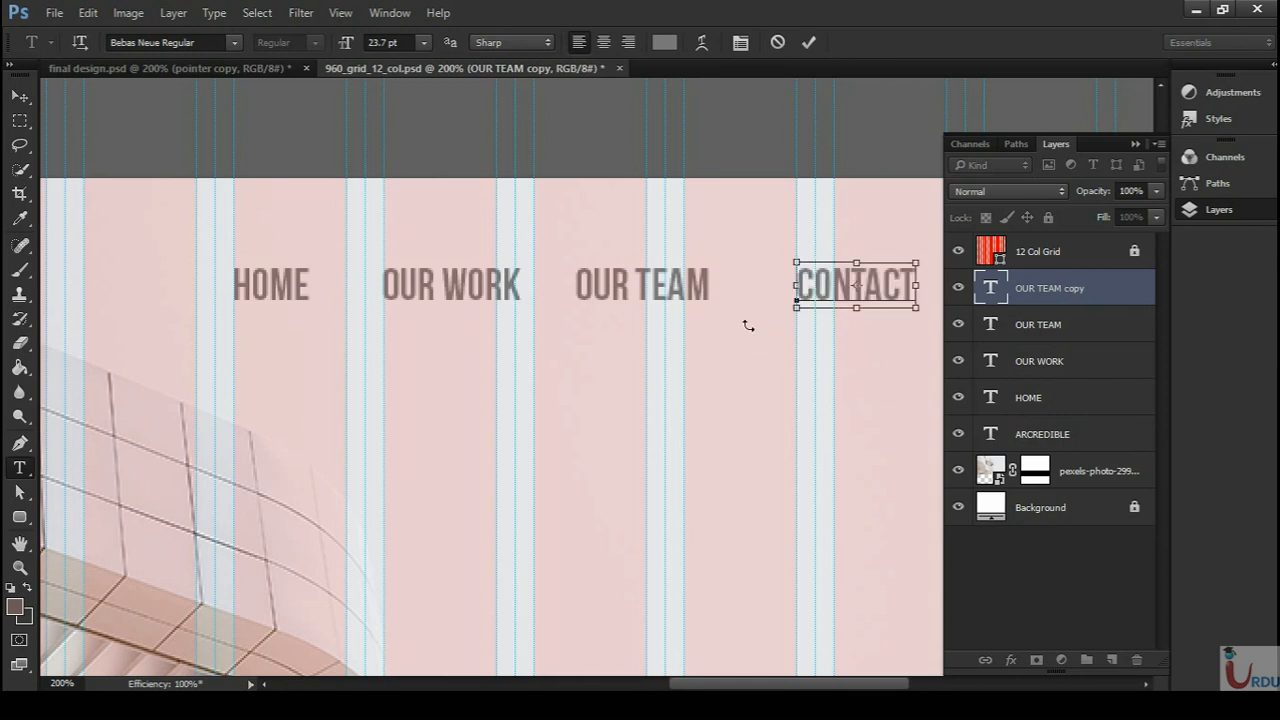
pyautogui.hotkey('ctrl', 'Return')
# - Check the four menu items without the 12 Col Grid overlay and compare their spacing with the navigation in final design.psd
pyautogui.hotkey('ctrl', '-')
pyautogui.moveTo(674, 331); pyautogui.dragTo(682, 242)
pyautogui.click(957, 251)
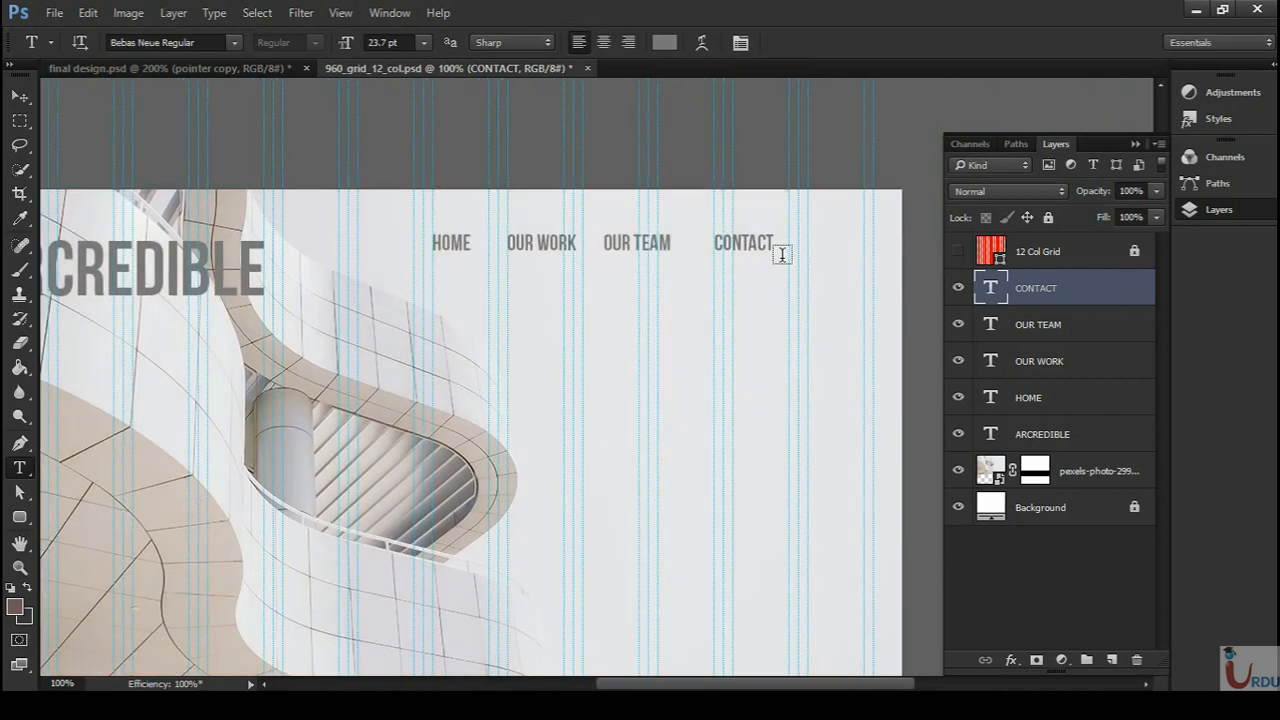
pyautogui.hotkey('ctrl', '+')
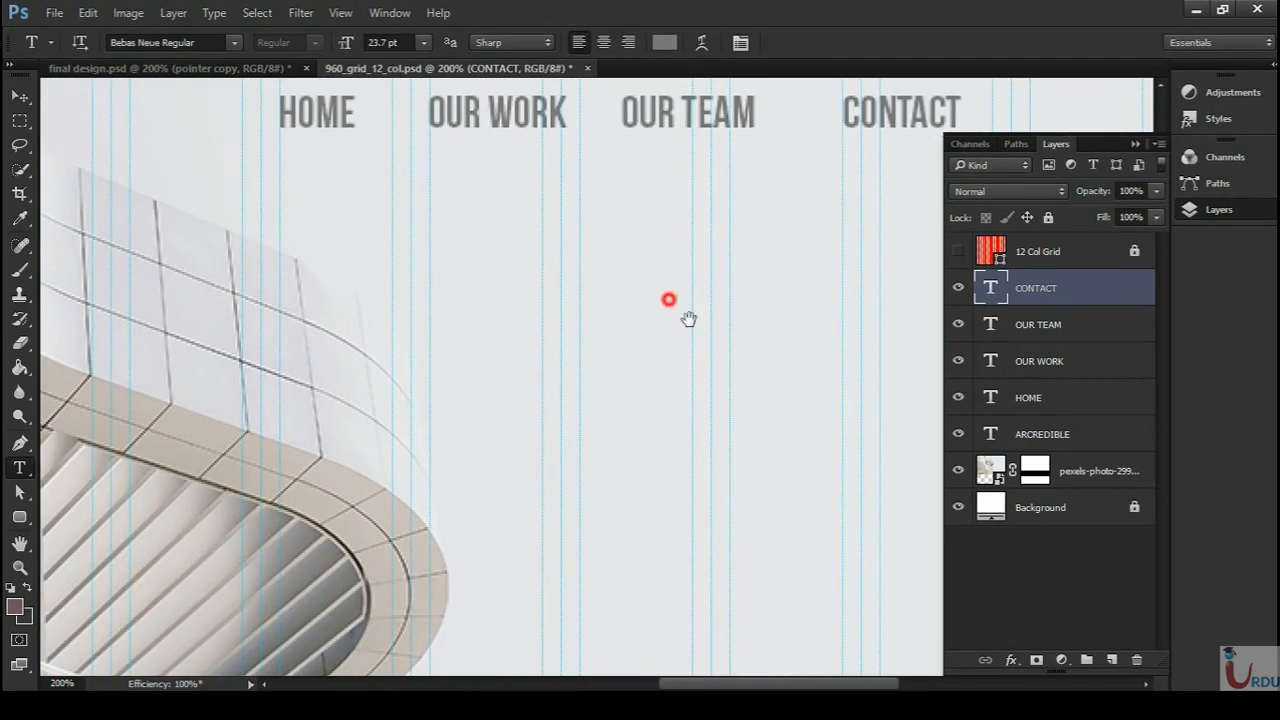
pyautogui.hotkey('ctrl', '-')
pyautogui.click(266, 65)
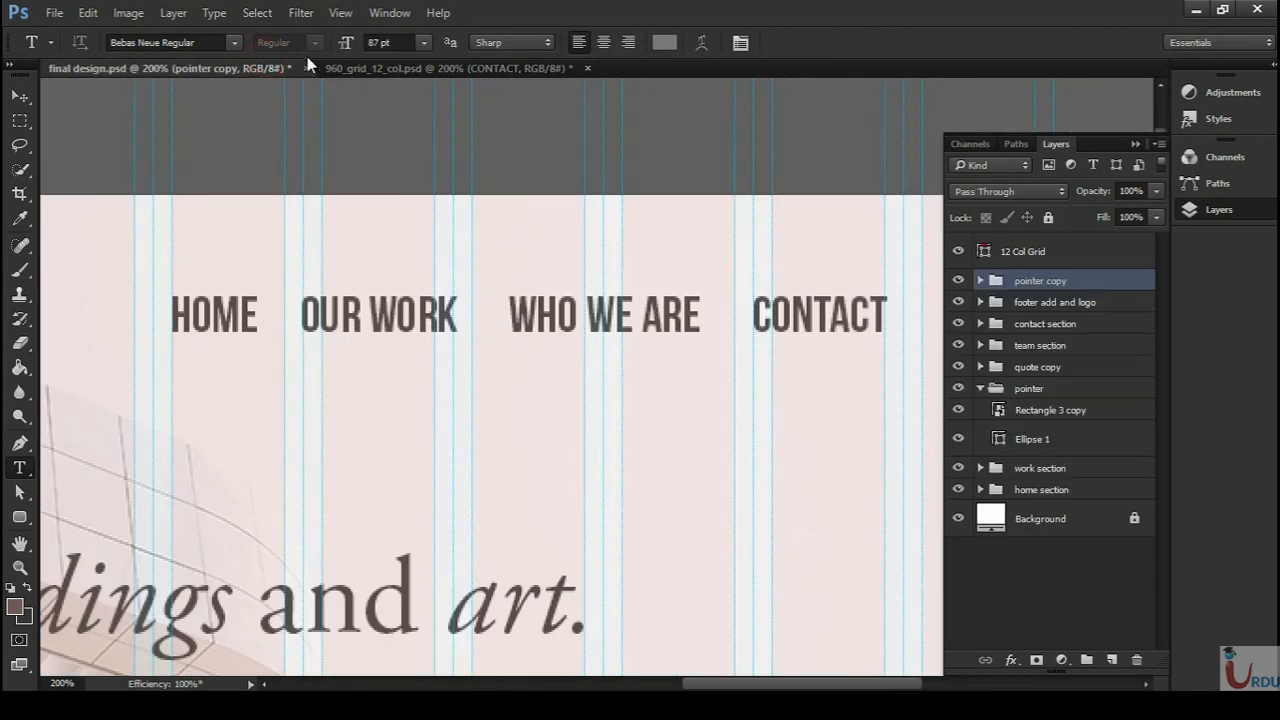
pyautogui.click(389, 68)
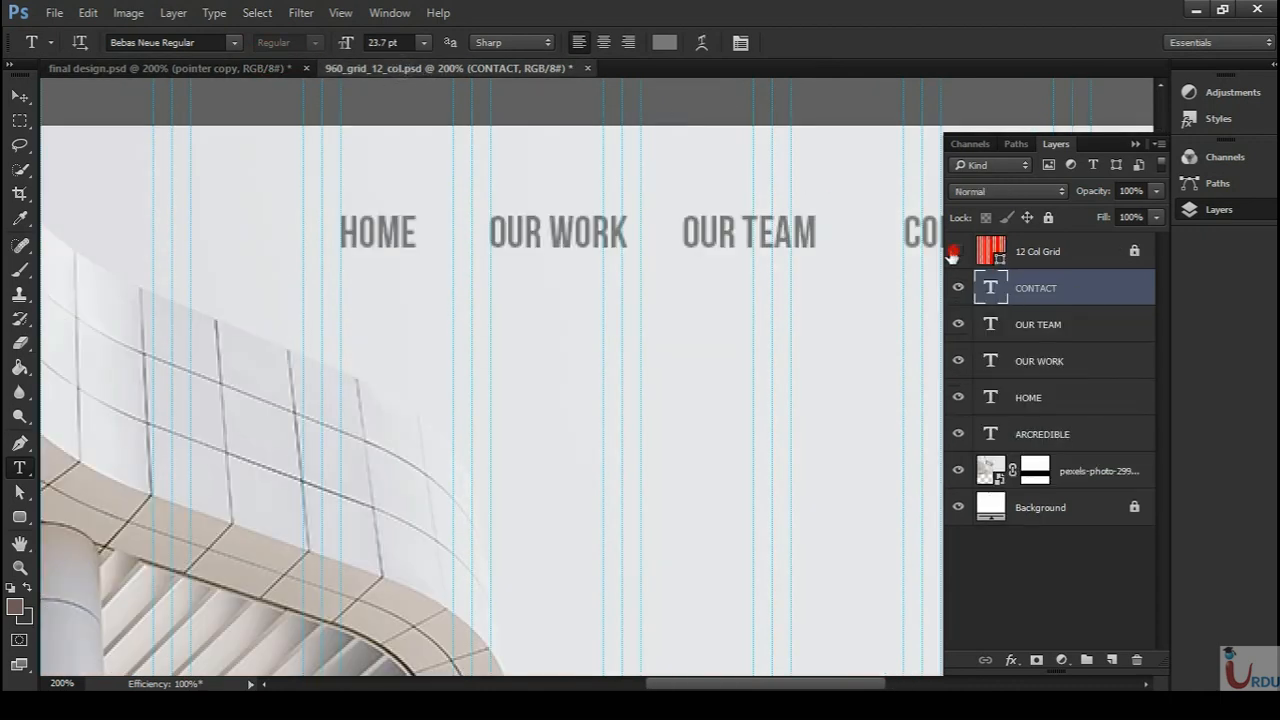
pyautogui.click(956, 252)
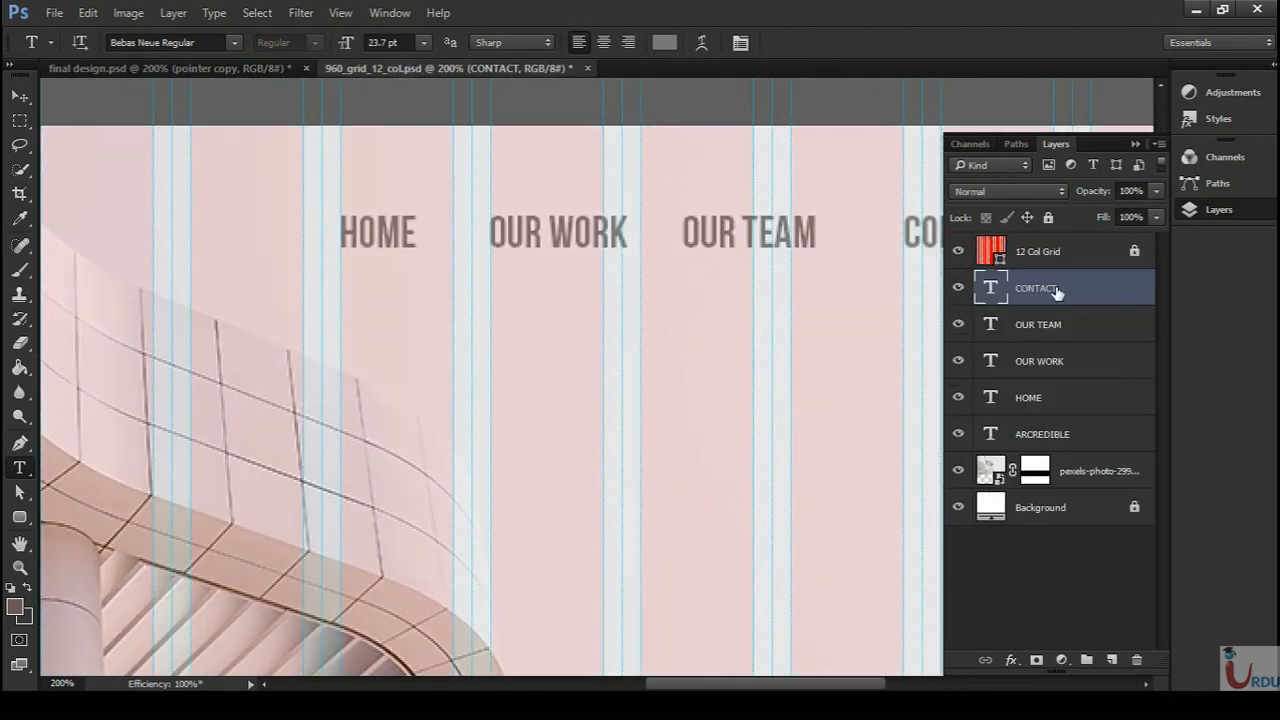
# - Nudge the OUR WORK text left, closer to HOME, so it starts at the centre guide of the gutter between their columns
pyautogui.click(1024, 409)
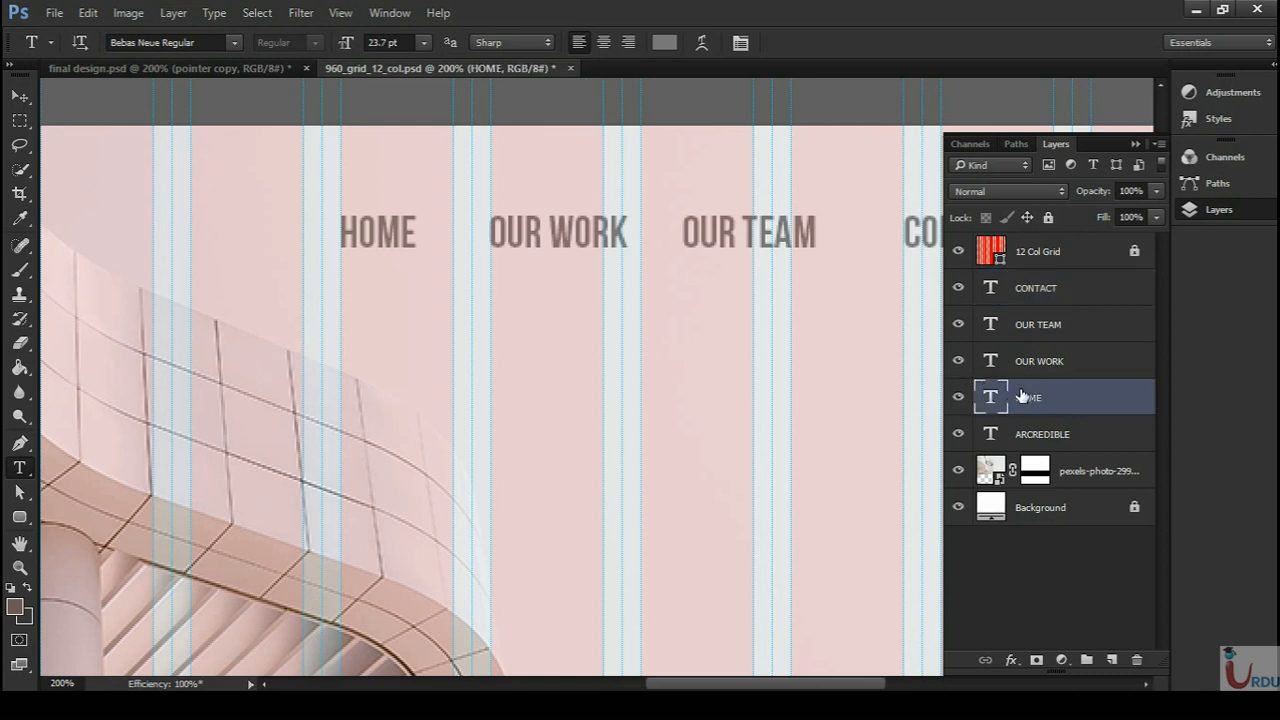
pyautogui.click(1056, 368)
pyautogui.press('v')
pyautogui.moveTo(614, 241); pyautogui.dragTo(609, 237)
pyautogui.press('Left')
pyautogui.press('Left')
pyautogui.press('Left')
pyautogui.press('Left')
pyautogui.press('Left')
pyautogui.press('Left')
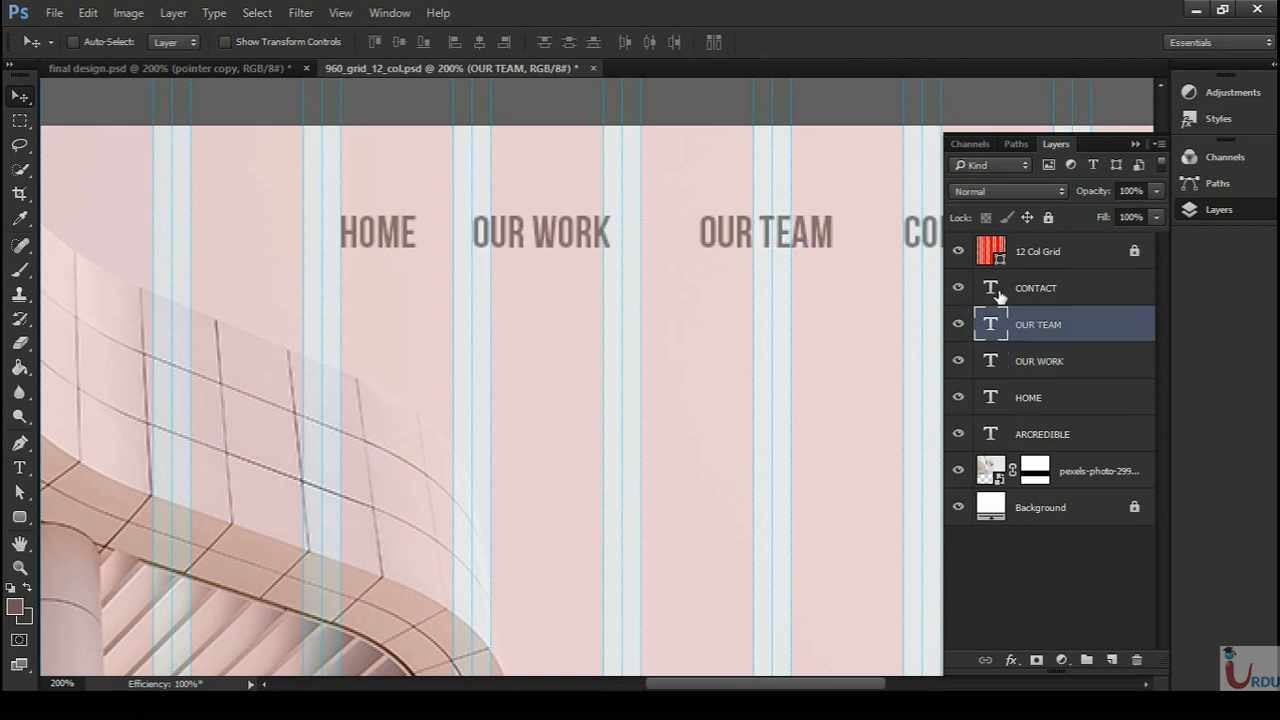
# - Nudge the OUR TEAM text right to widen its gap from OUR WORK, fine-tuning its position between OUR WORK and CONTACT
pyautogui.press('Right')
pyautogui.press('Right')
pyautogui.press('Right')
pyautogui.press('Right')
pyautogui.press('Right')
pyautogui.press('Right')
pyautogui.press('Right')
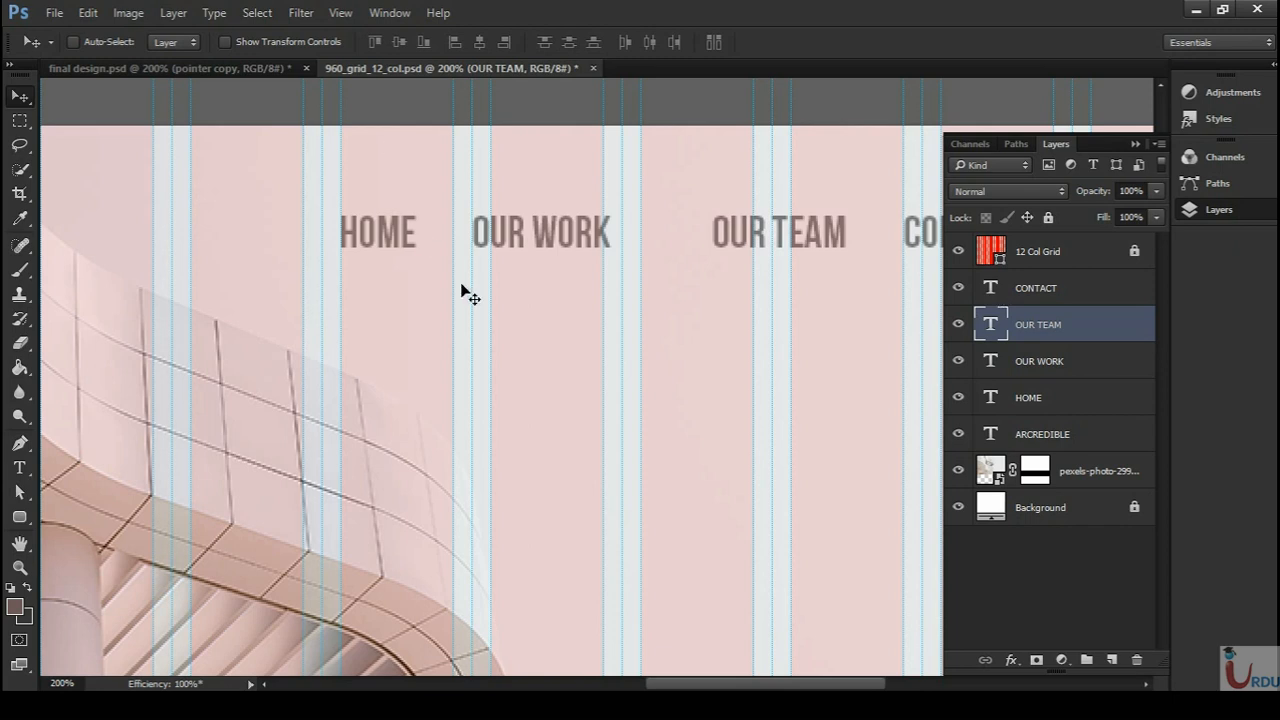
pyautogui.moveTo(789, 282); pyautogui.dragTo(620, 300)
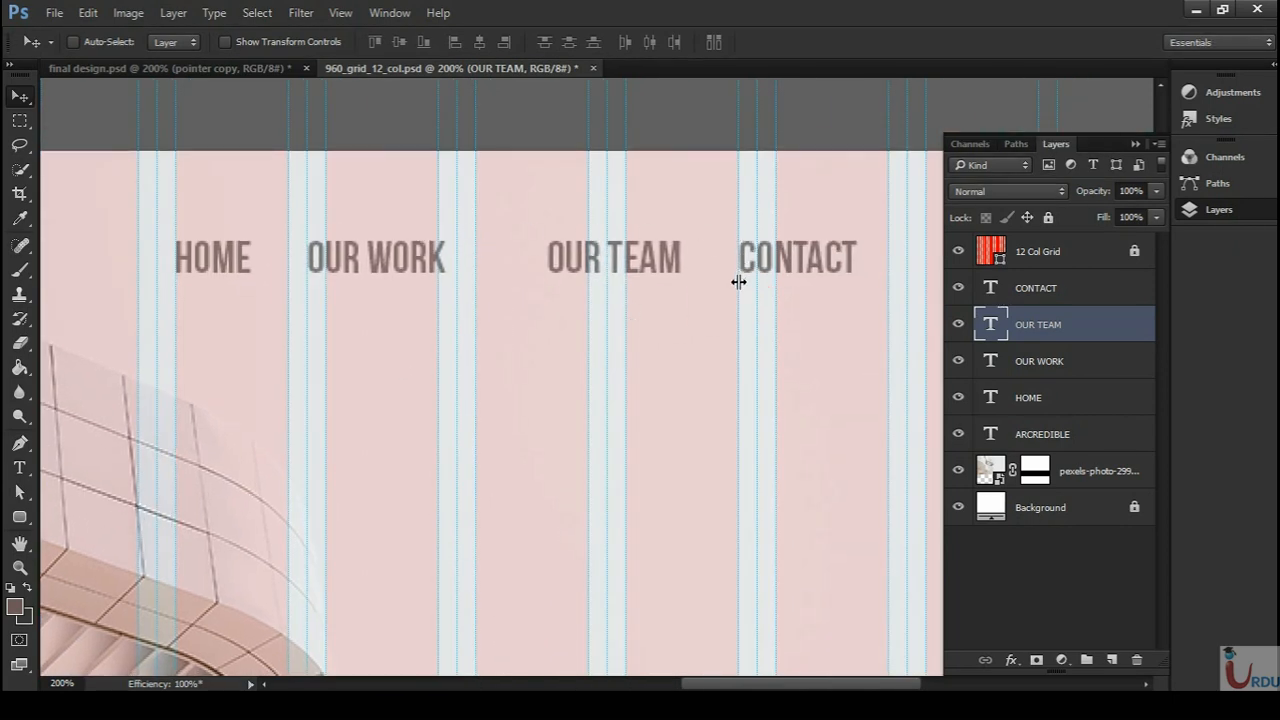
pyautogui.press('Left')
pyautogui.press('Left')
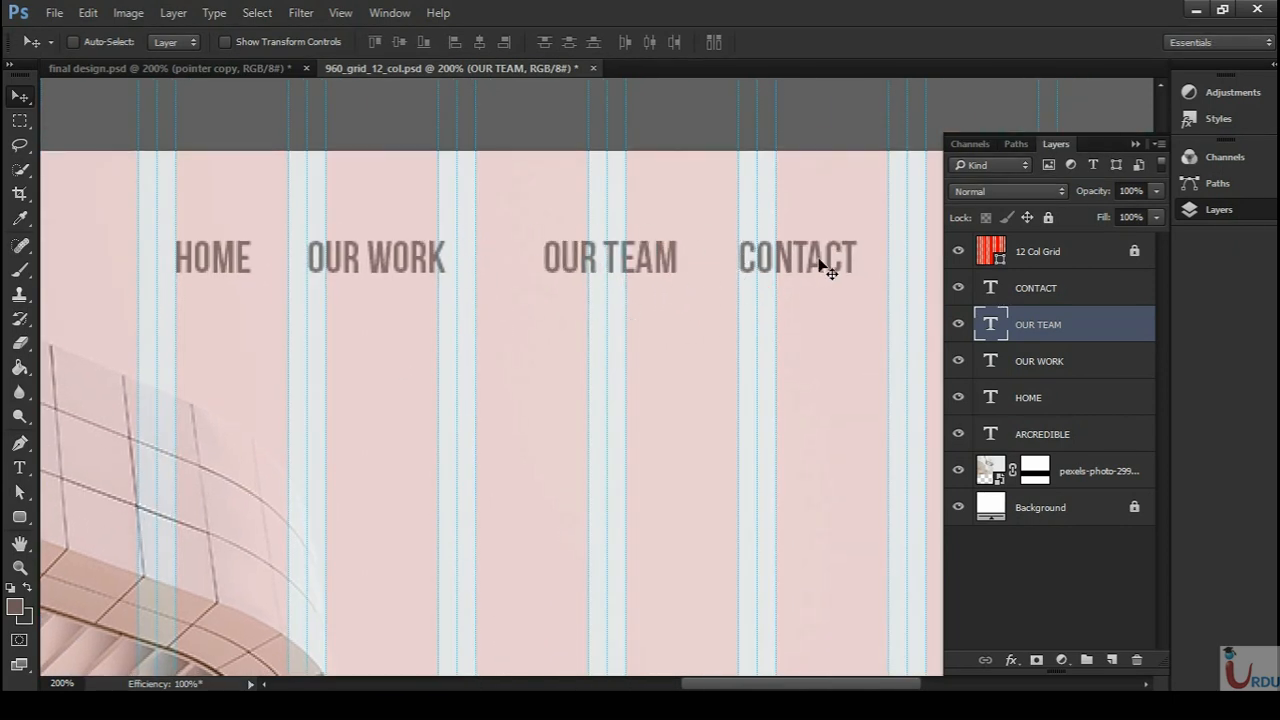
# - Nudge the CONTACT text right to start at the gutter's centre guide, and check the menu spacing without the column grid and guides
pyautogui.click(1030, 289)
pyautogui.press('Right')
pyautogui.press('Right')
pyautogui.press('Right')
pyautogui.press('Right')
pyautogui.press('Right')
pyautogui.press('Right')
pyautogui.press('Right')
pyautogui.press('Right')
pyautogui.press('Right')
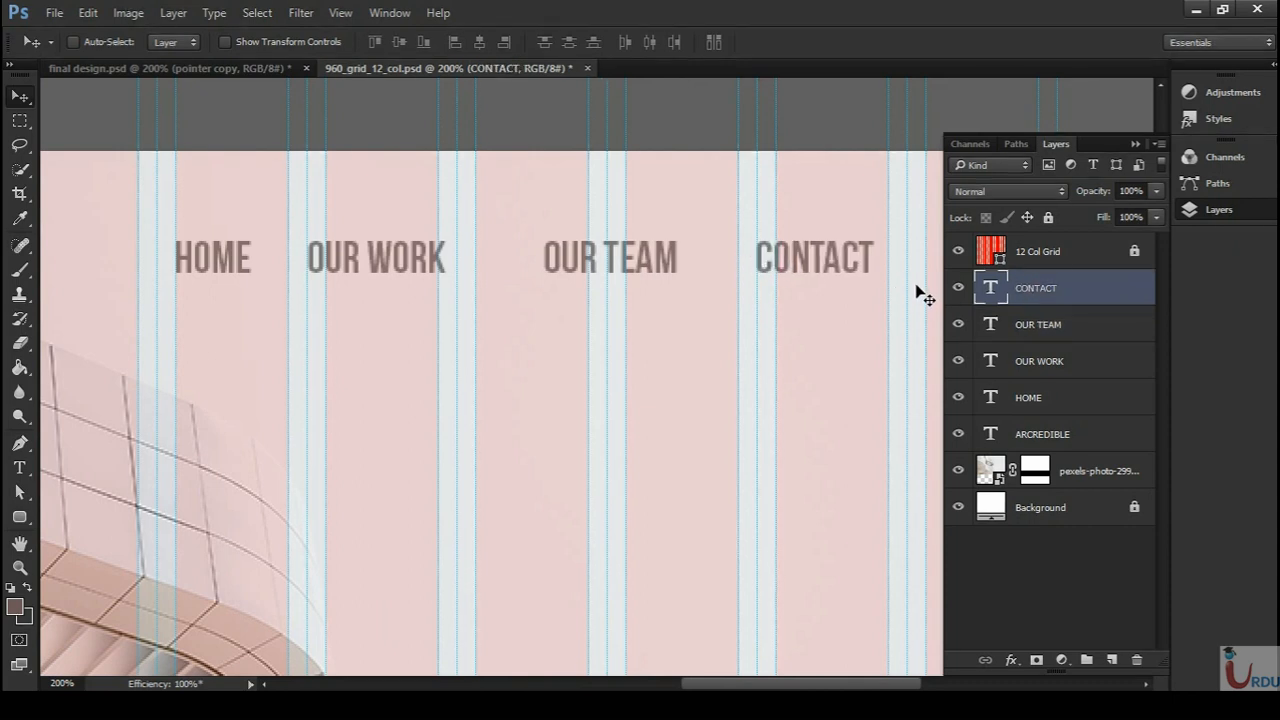
pyautogui.click(958, 252)
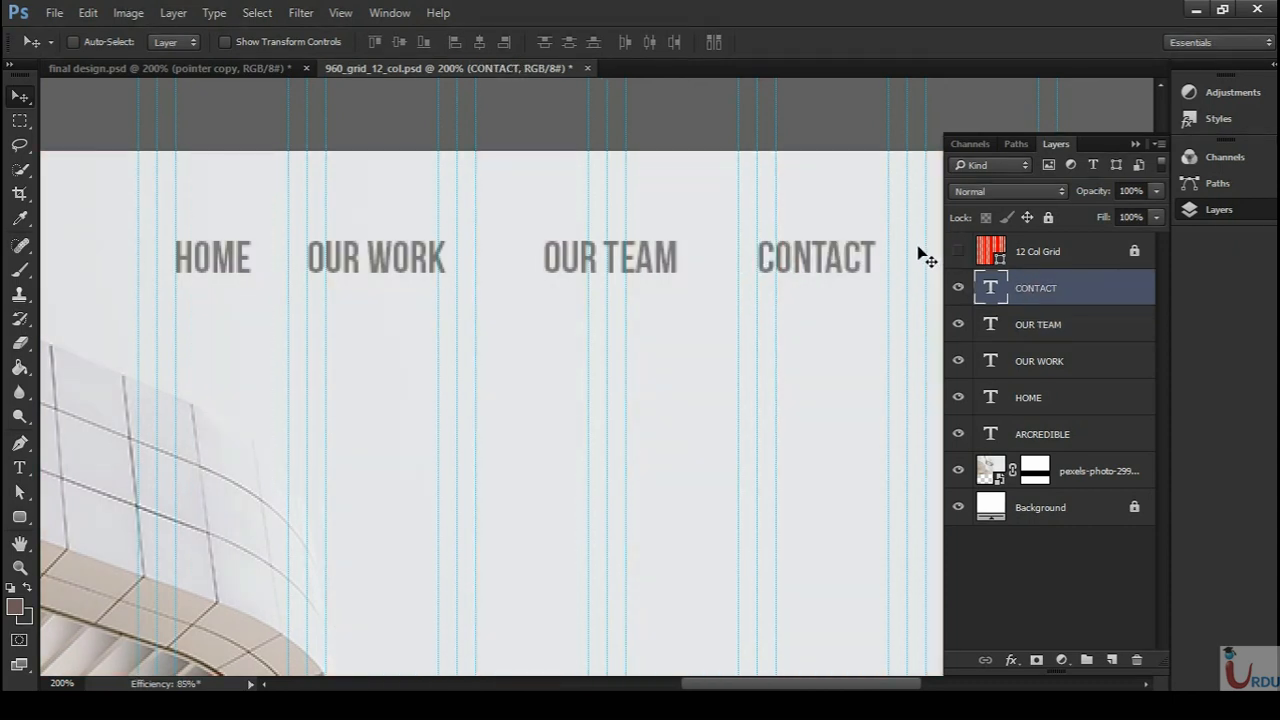
pyautogui.hotkey('ctrl', '-')
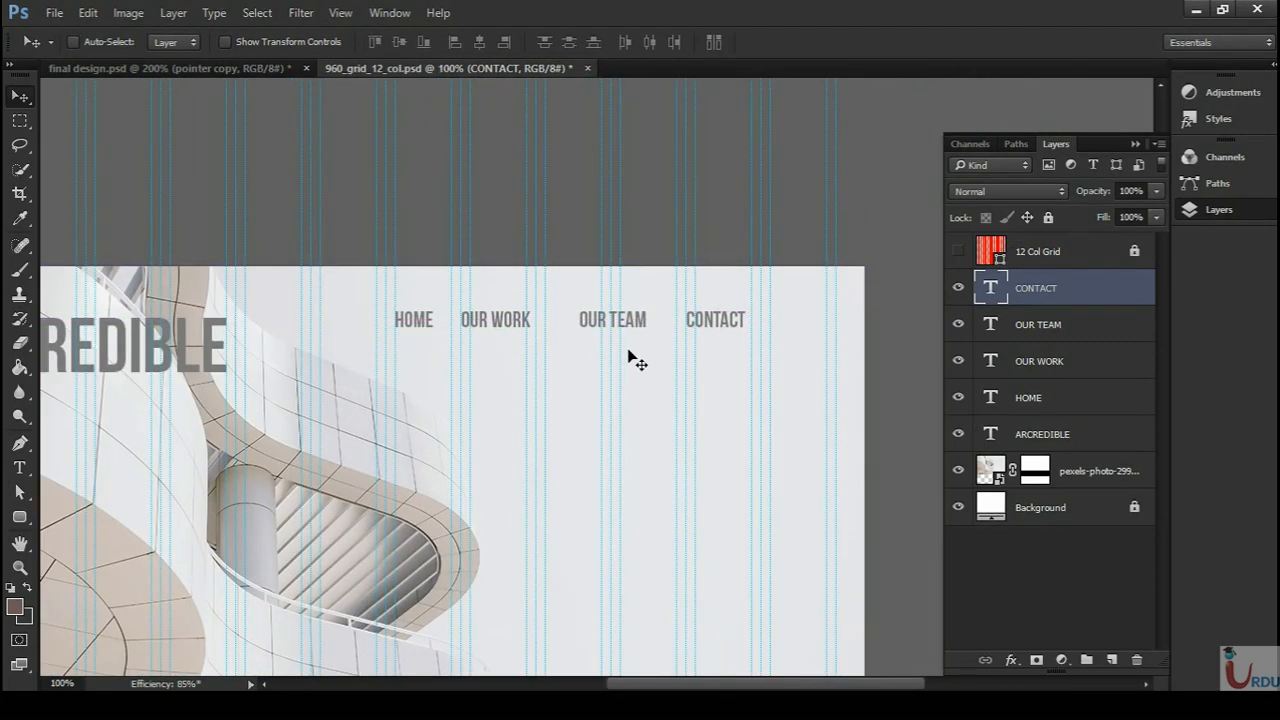
pyautogui.hotkey('ctrl', ';')
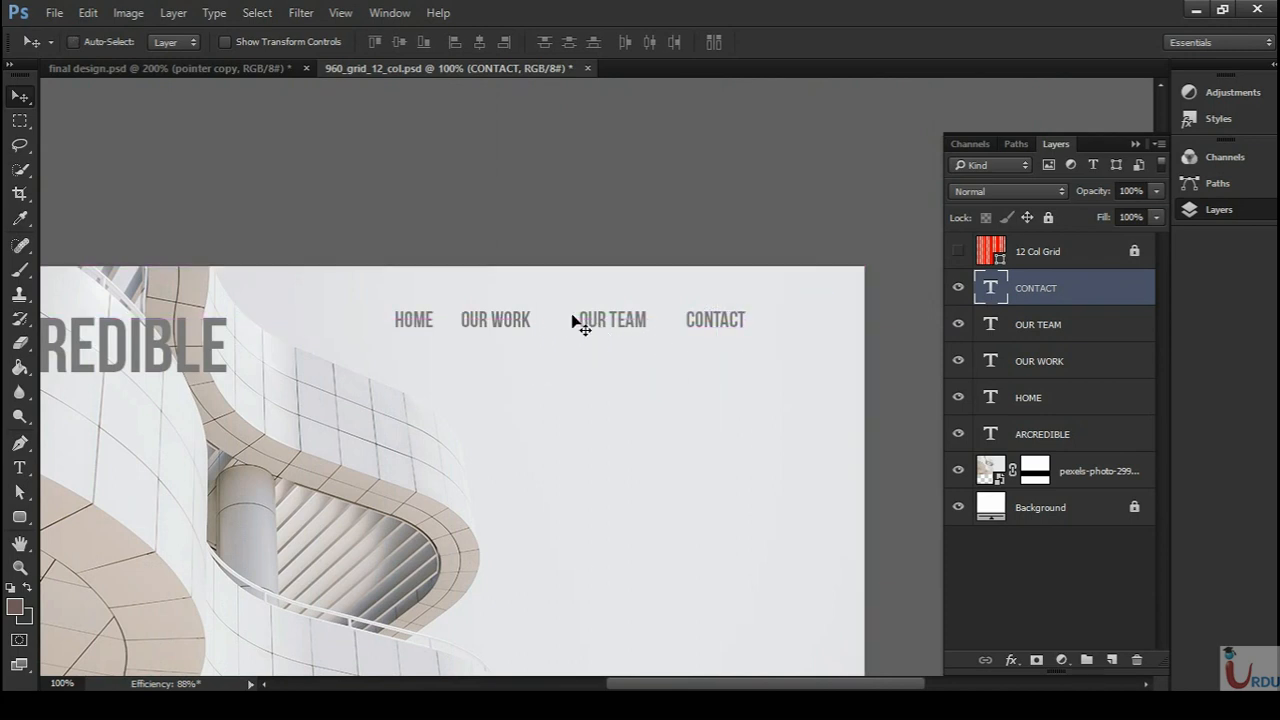
pyautogui.hotkey('ctrl', ';')
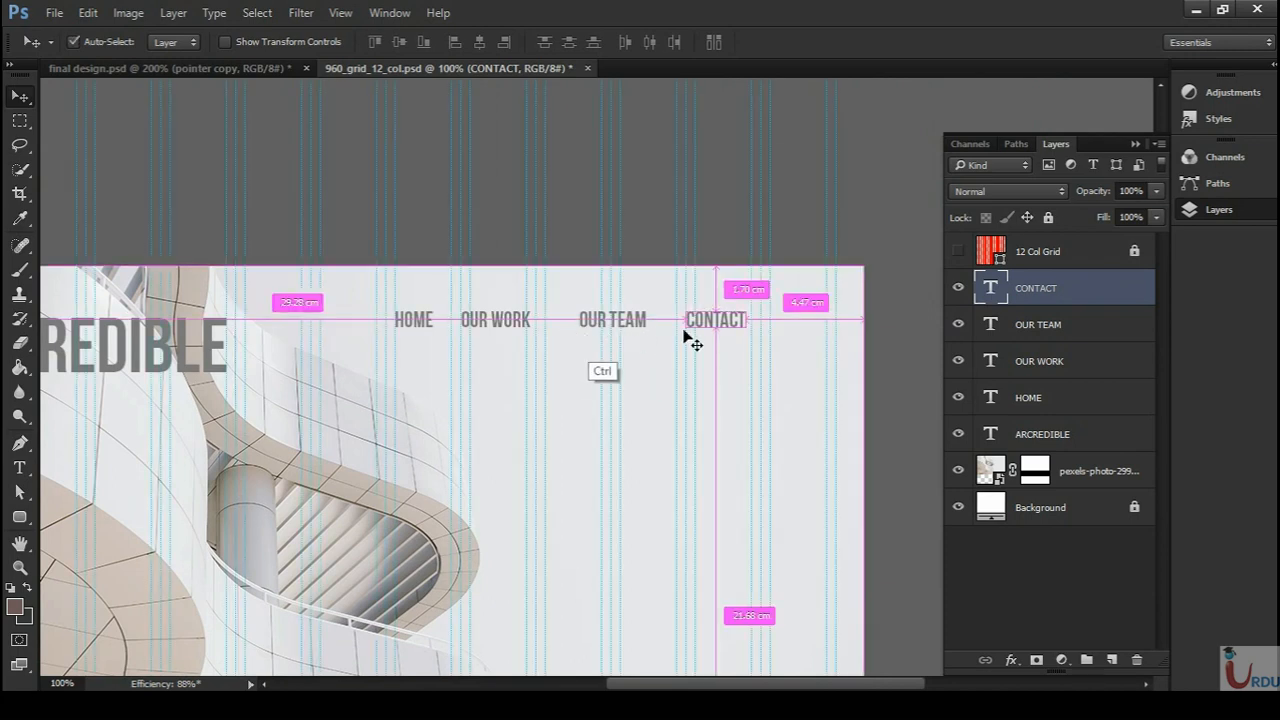
# - Show the 12 Col Grid layer and nudge the OUR TEAM and CONTACT texts together slightly left, toward OUR WORK
pyautogui.click(957, 252)
pyautogui.click(1040, 327)
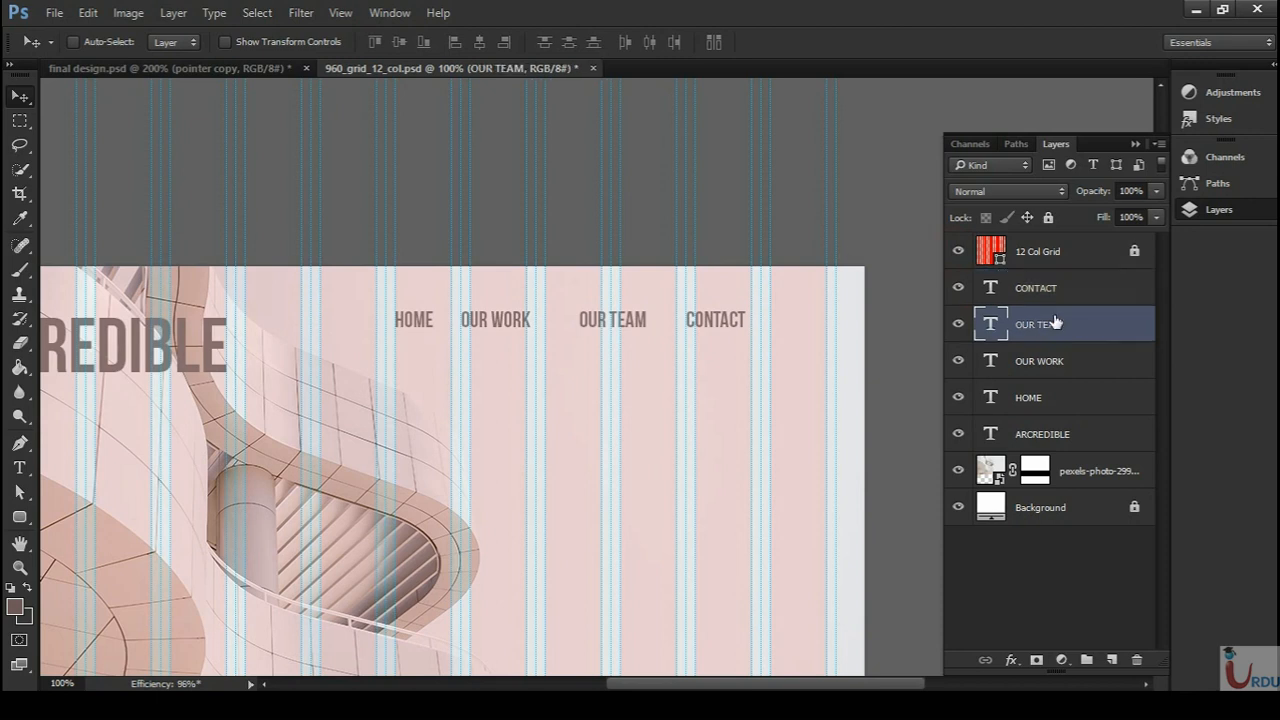
pyautogui.keyDown('shift'); pyautogui.click(1058, 298); pyautogui.keyUp('shift')
pyautogui.press('Left')
pyautogui.press('Left')
pyautogui.press('Left')
pyautogui.press('Left')
pyautogui.press('Left')
pyautogui.press('Left')
pyautogui.press('Left')
pyautogui.press('Left')
pyautogui.press('Left')
pyautogui.press('Left')
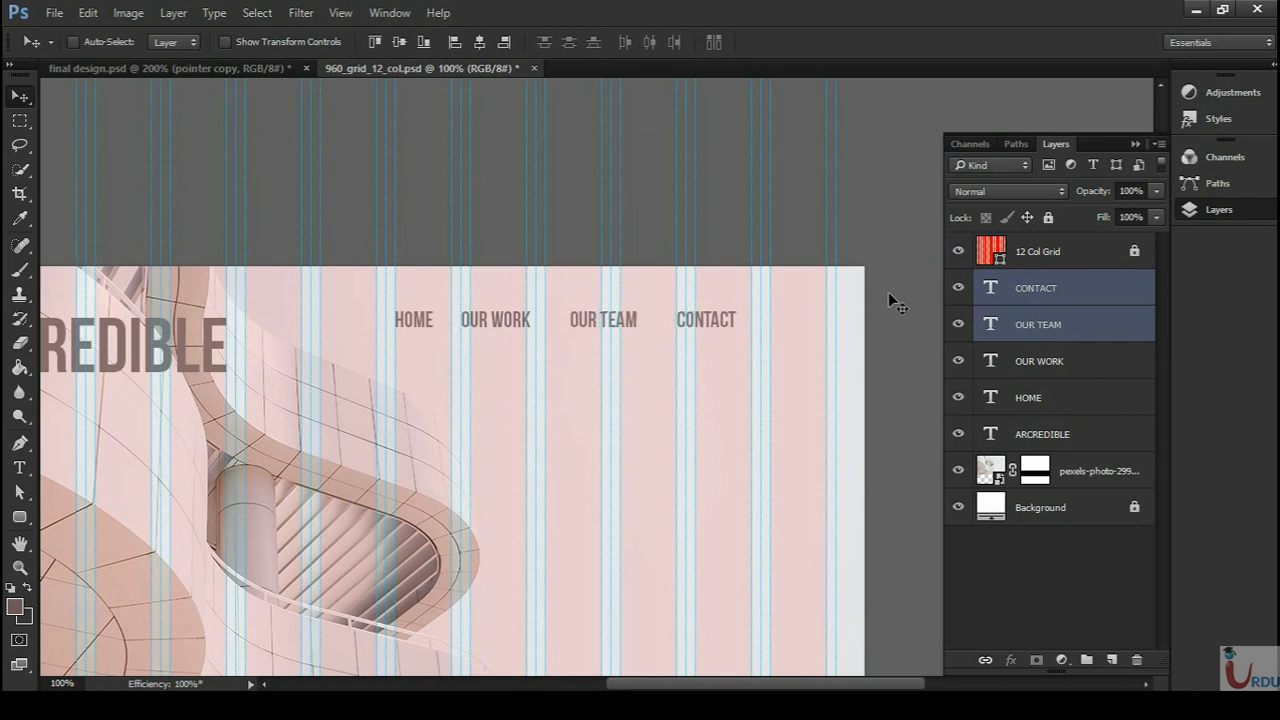
# - Hide the 12 Col Grid layer and review the ARCREDIBLE title and menu spacing across the whole header
pyautogui.click(958, 251)
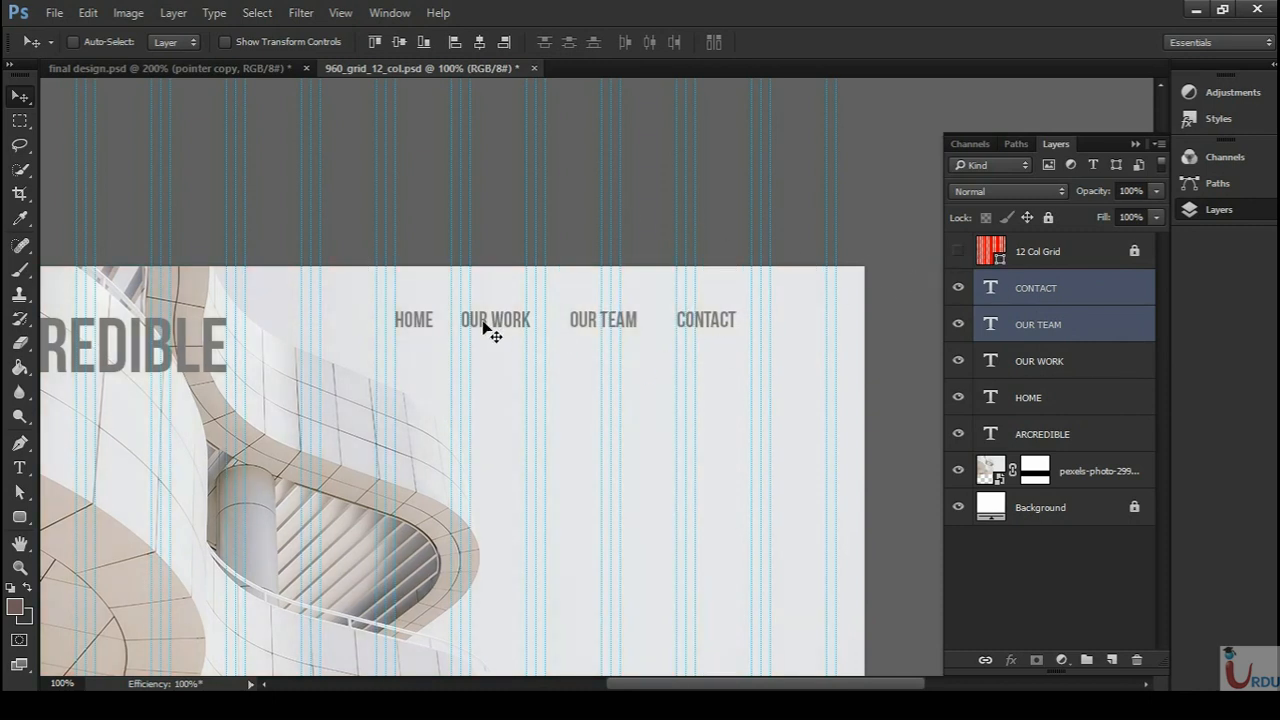
pyautogui.moveTo(683, 374); pyautogui.dragTo(857, 326)
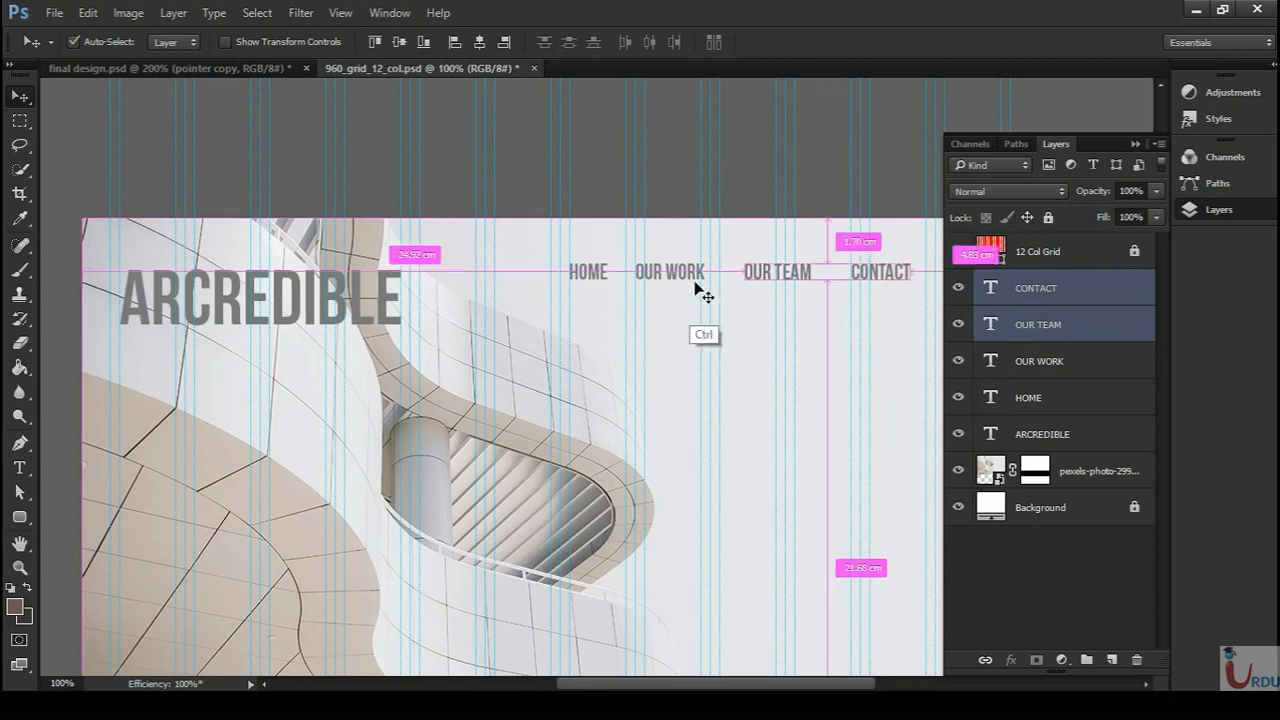
pyautogui.hotkey('ctrl', '-')
pyautogui.moveTo(757, 403); pyautogui.dragTo(679, 362)
pyautogui.hotkey('ctrl', '+')
pyautogui.moveTo(585, 297); pyautogui.dragTo(666, 317)
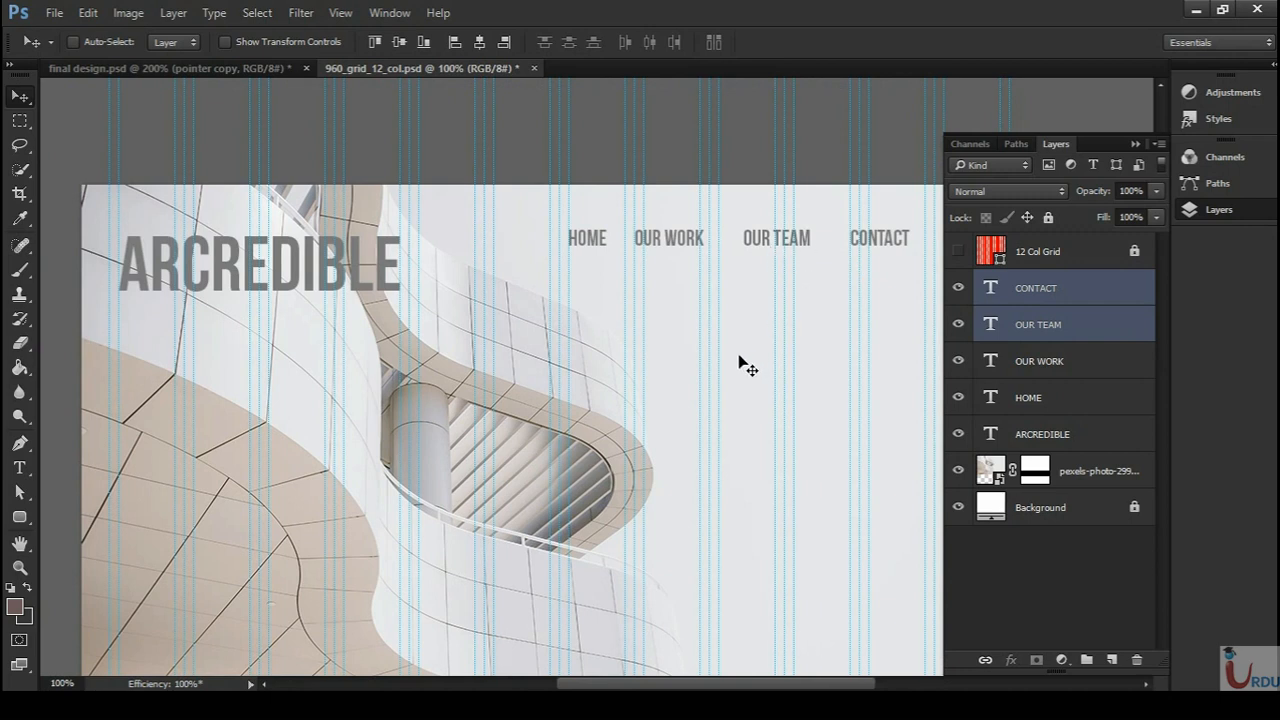
pyautogui.moveTo(686, 323); pyautogui.dragTo(712, 288)
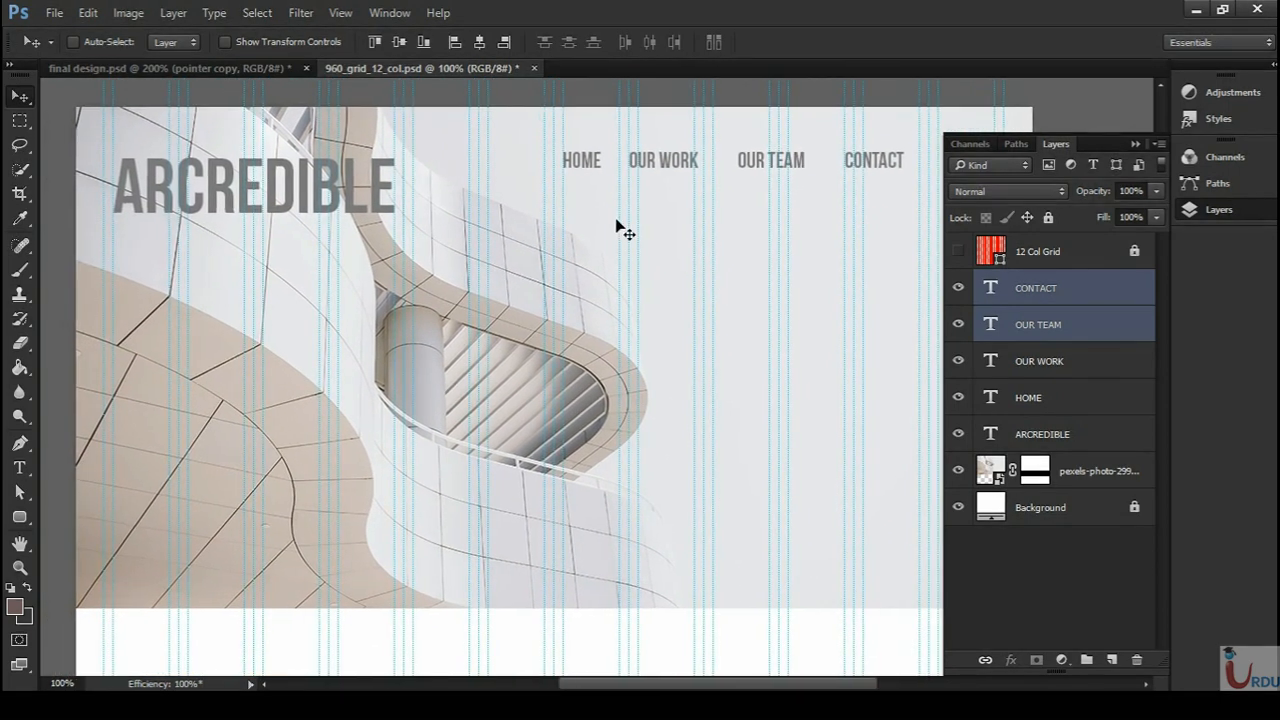
pyautogui.click(1135, 142)
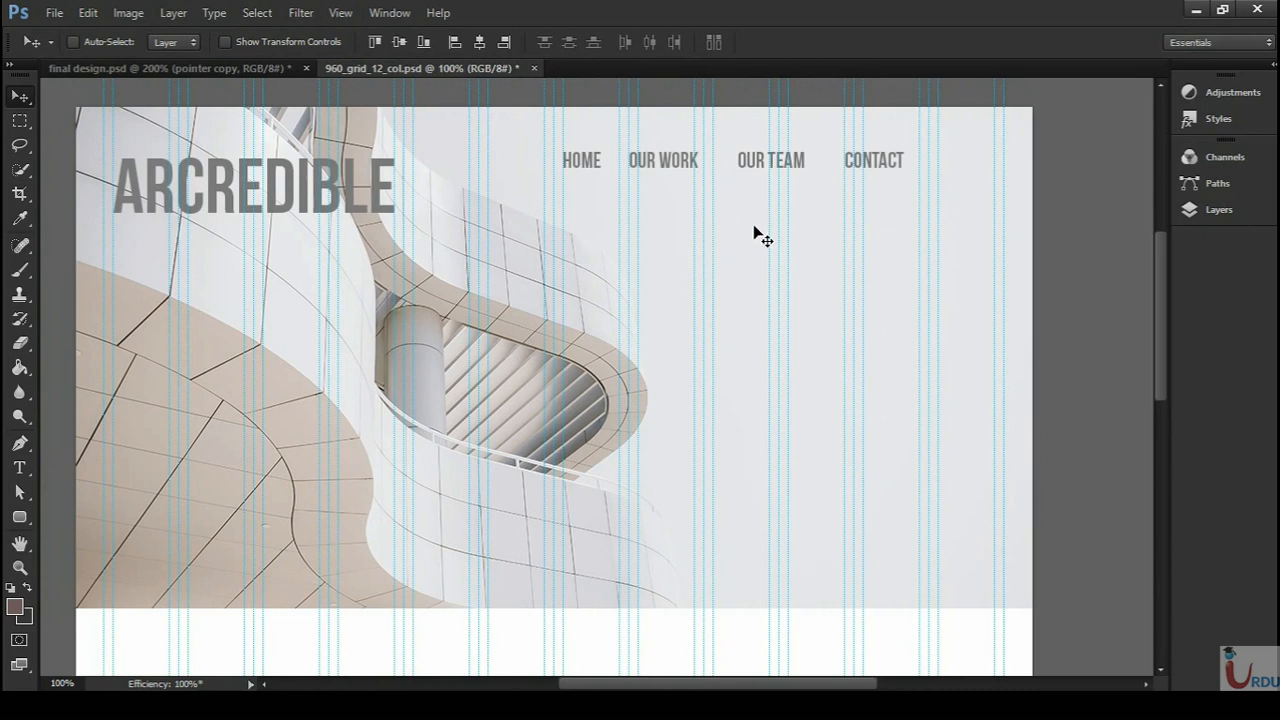
pyautogui.click(1195, 214)
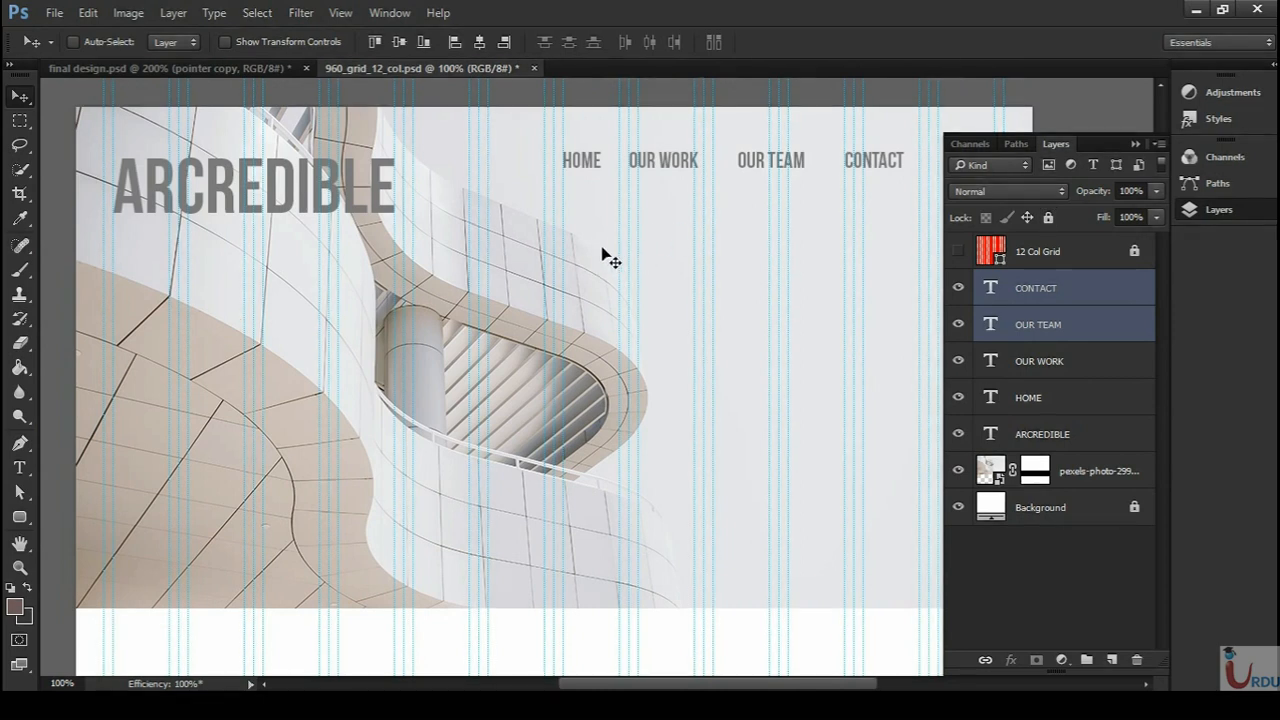
pyautogui.moveTo(585, 357); pyautogui.dragTo(580, 347)
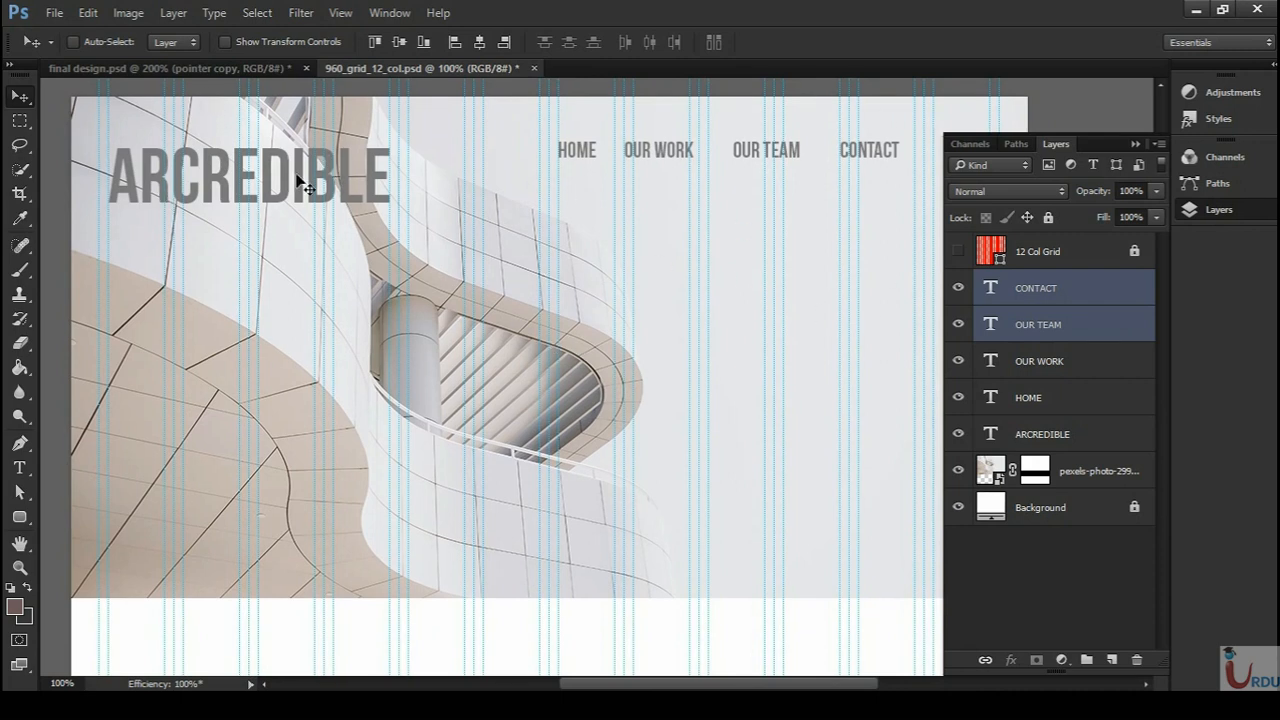
# - Switch to final design.psd and examine the header, headline and paragraph layout of its home section
pyautogui.click(183, 69)
pyautogui.hotkey('ctrl', '-')
pyautogui.hotkey('ctrl', '-')
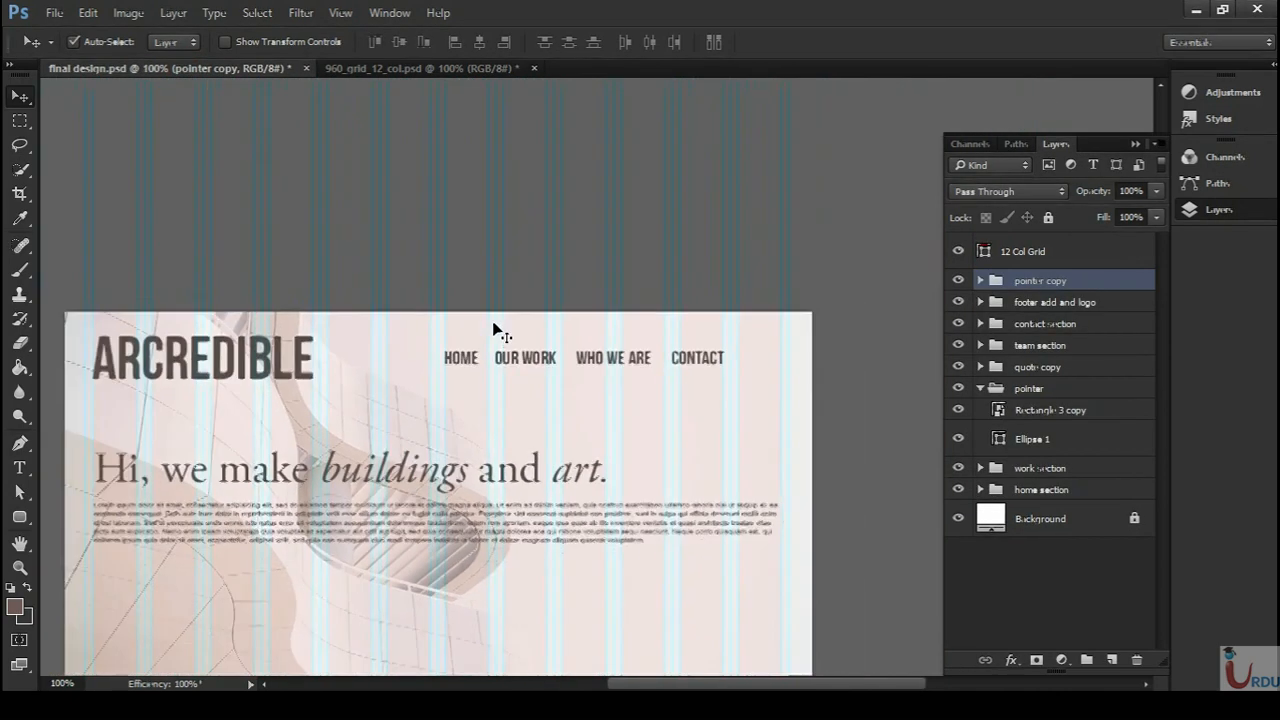
pyautogui.moveTo(431, 407); pyautogui.dragTo(494, 331)
pyautogui.hotkey('ctrl', '+')
pyautogui.click(1135, 145)
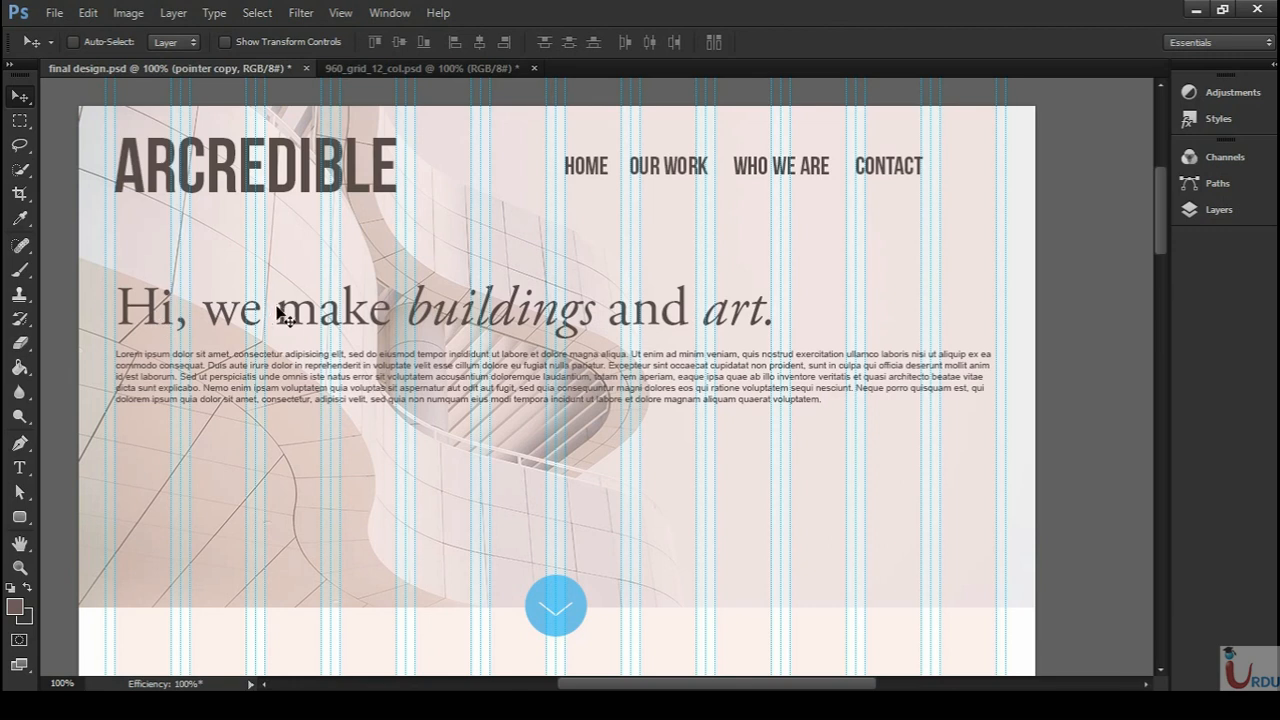
# - Inspect the font, style and size of the "Hi, we make buildings and art." headline in final design.psd
pyautogui.press('t')
pyautogui.click(214, 312)
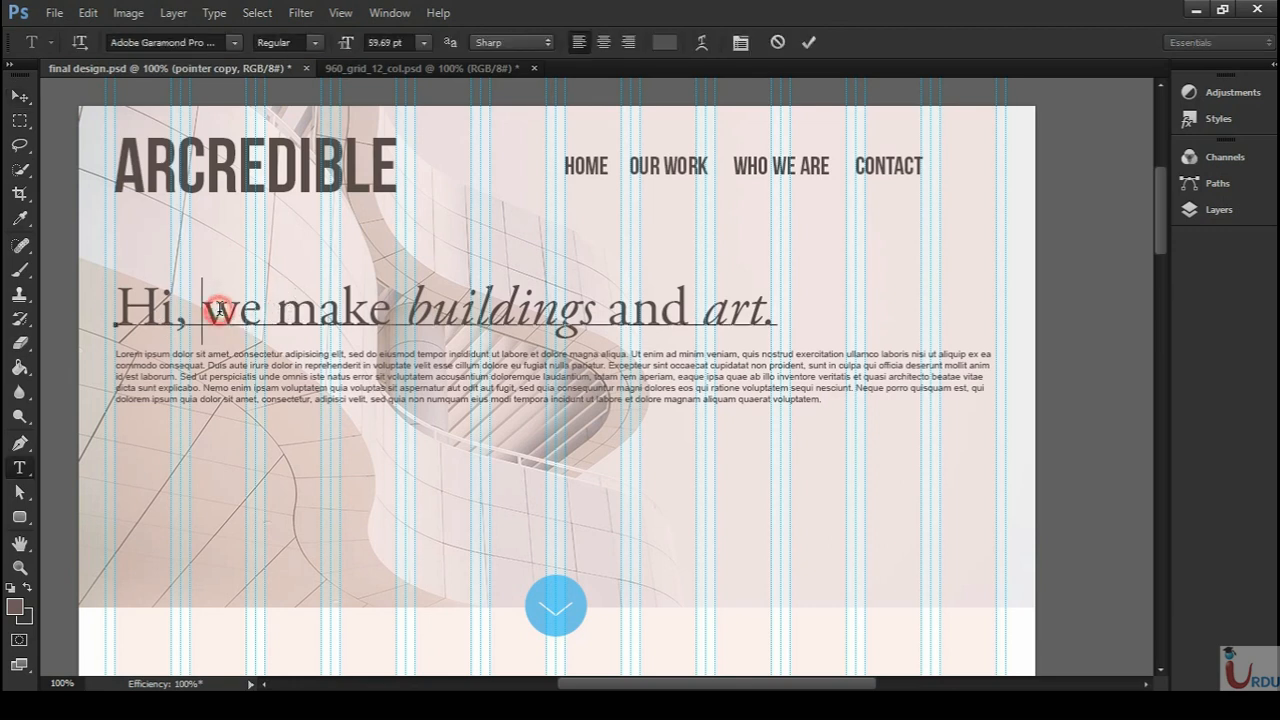
pyautogui.moveTo(119, 305); pyautogui.dragTo(780, 310)
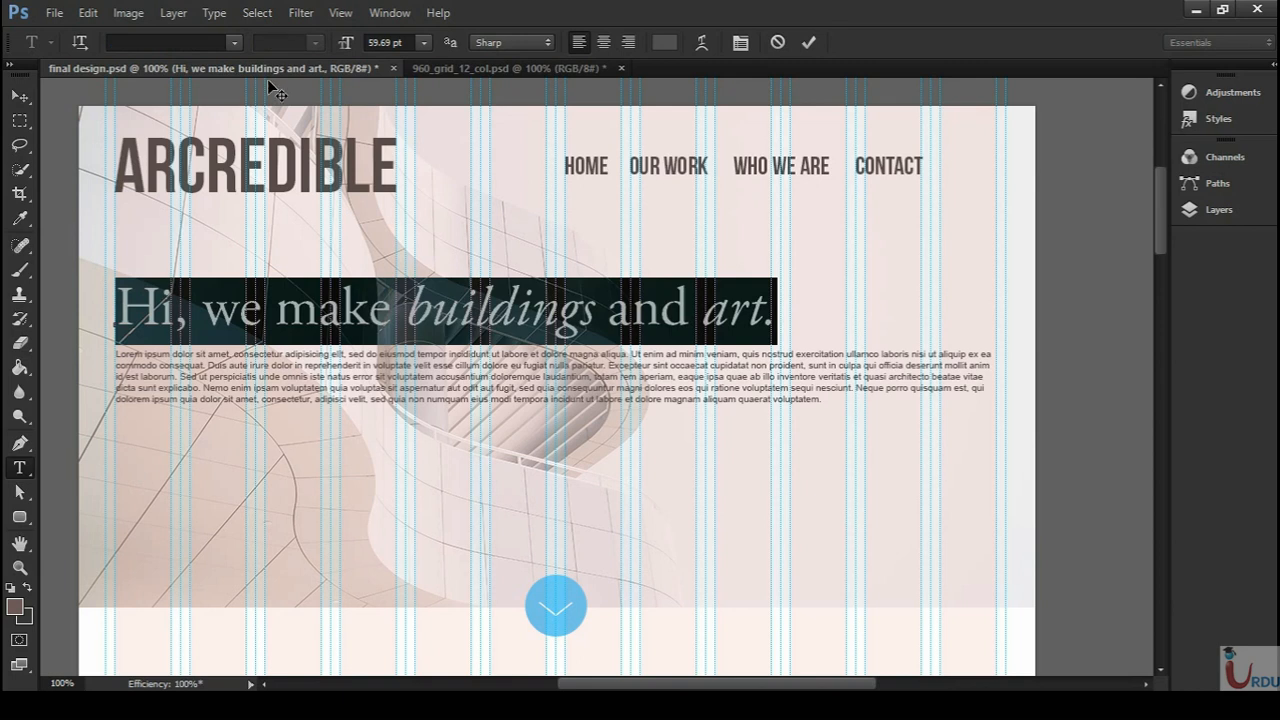
pyautogui.click(148, 293)
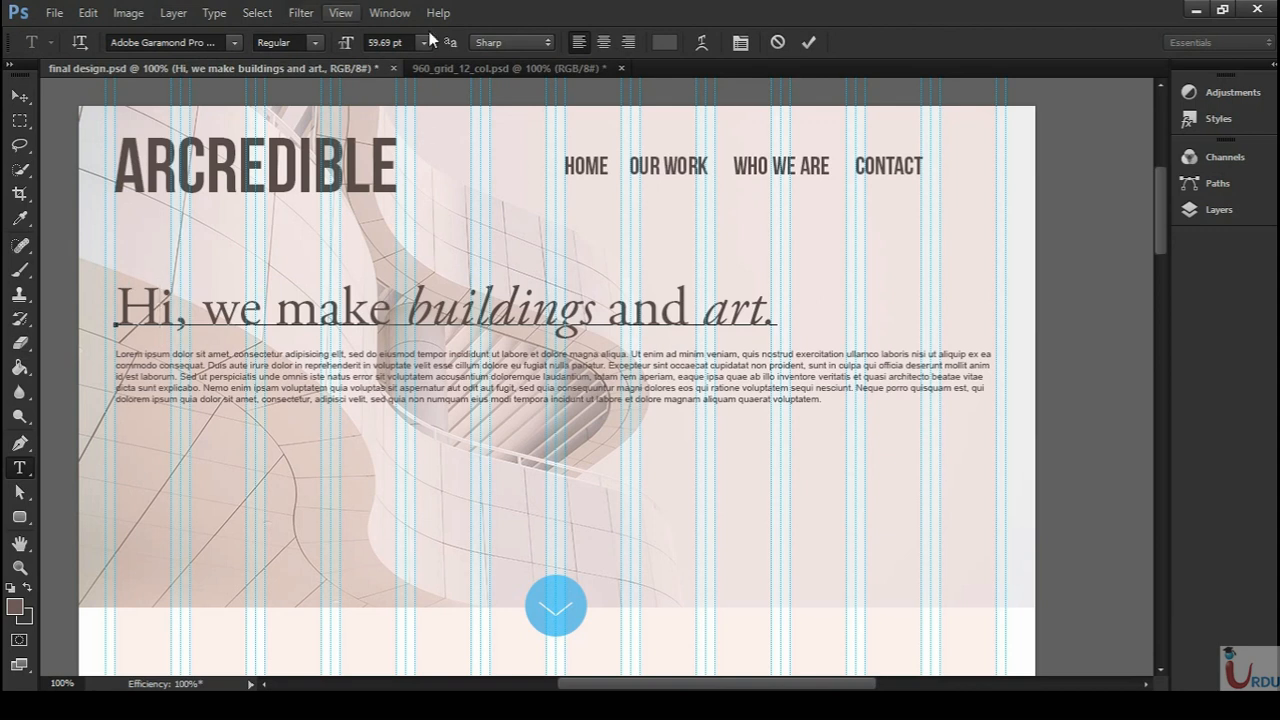
# - Switch to 960_grid_12_col.psd and start a text line below the ARCREDIBLE title in Adobe Garamond Pro Regular at 60 pt
pyautogui.click(476, 67)
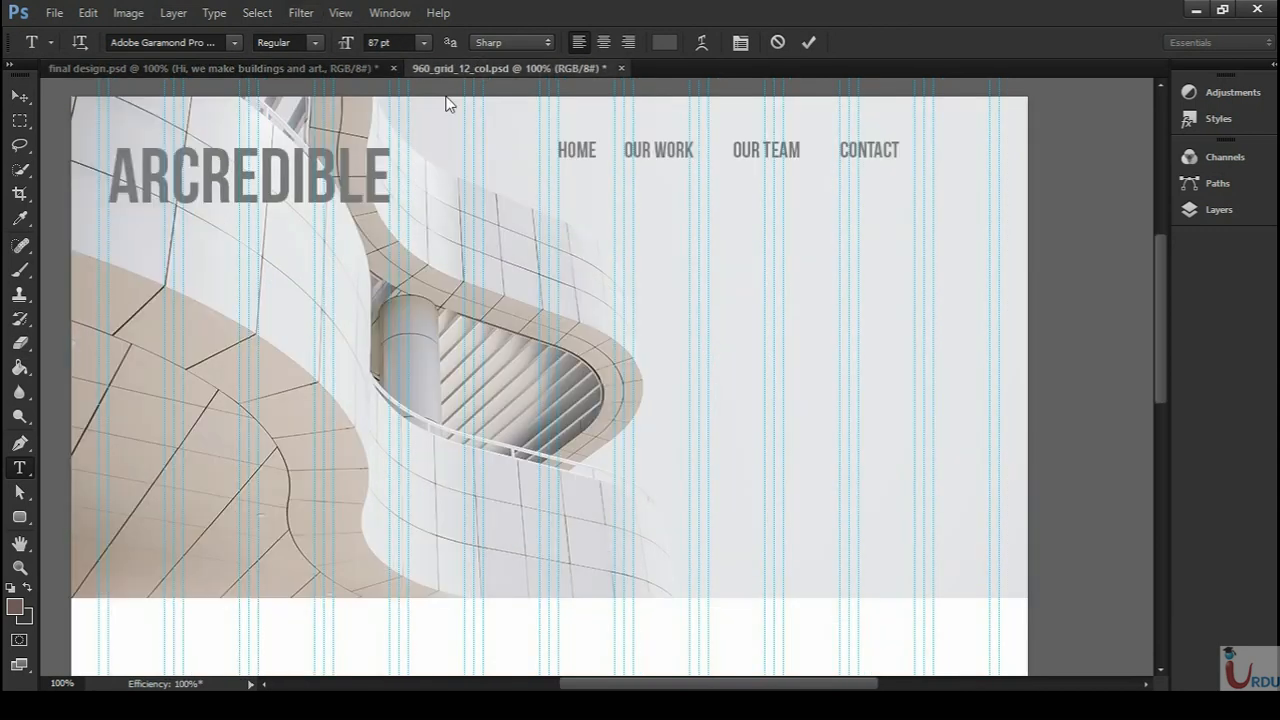
pyautogui.click(118, 309)
pyautogui.click(193, 41)
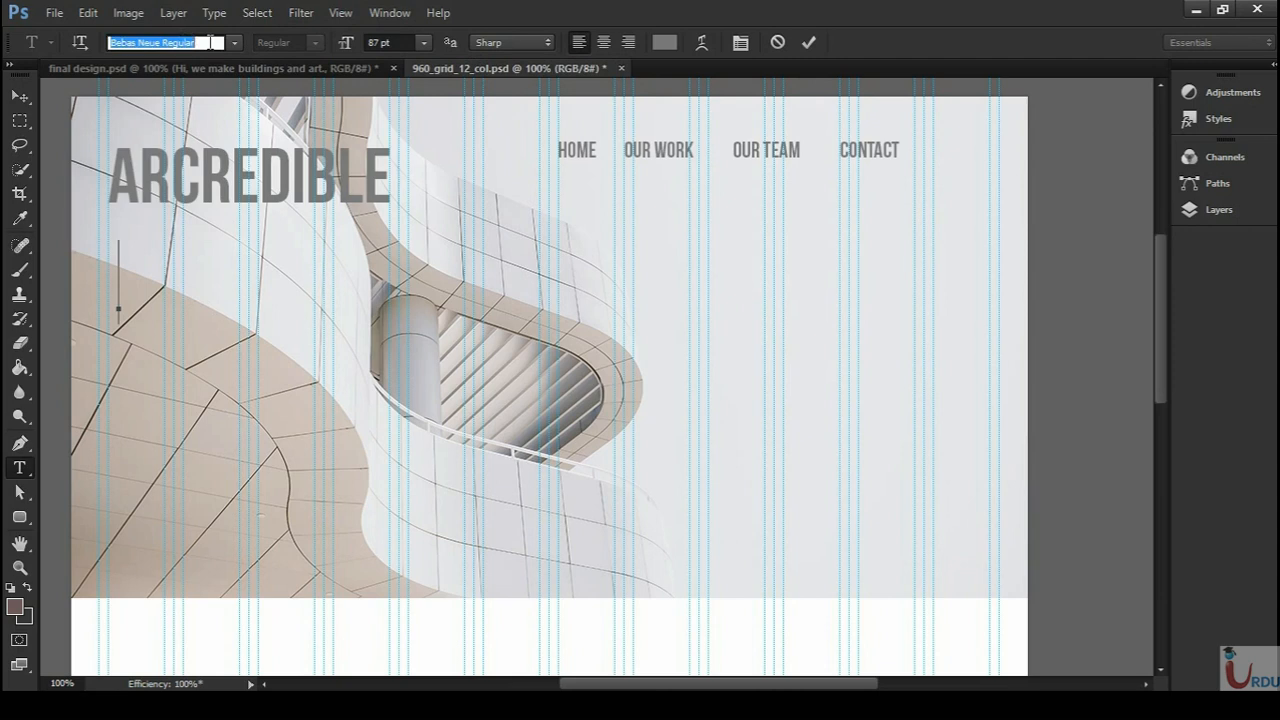
pyautogui.write('adobe')
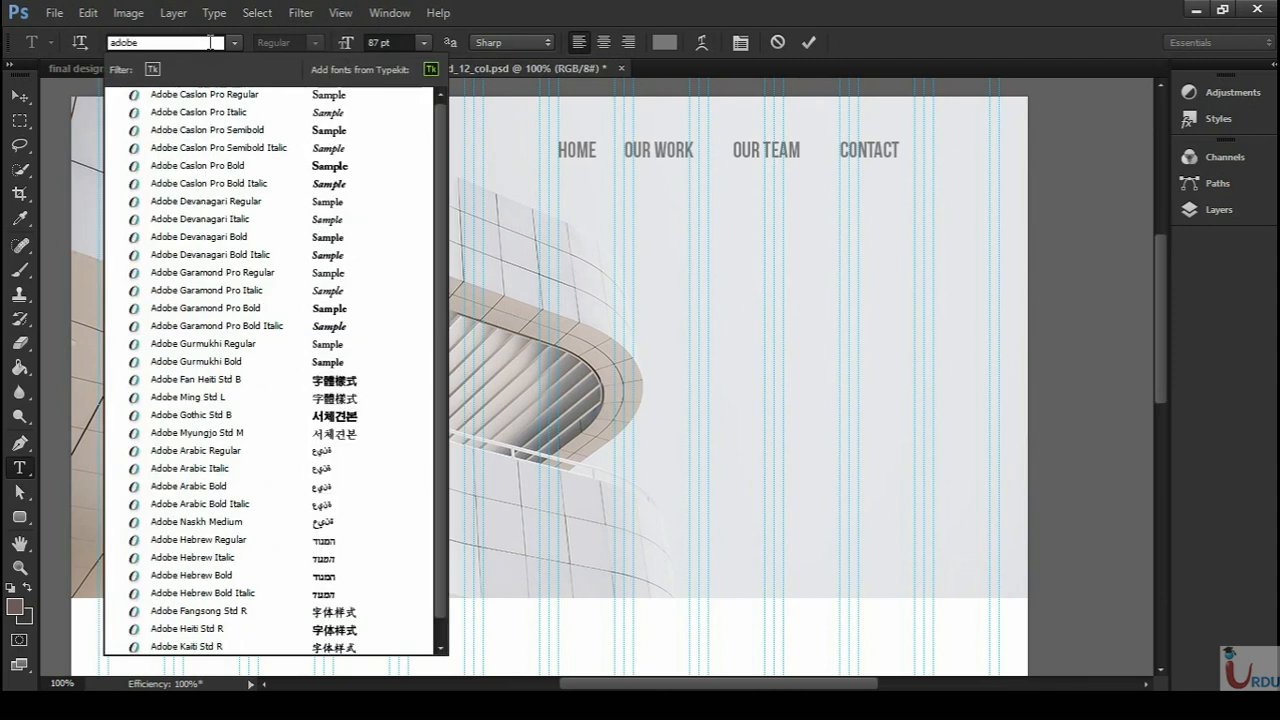
pyautogui.write(' gara')
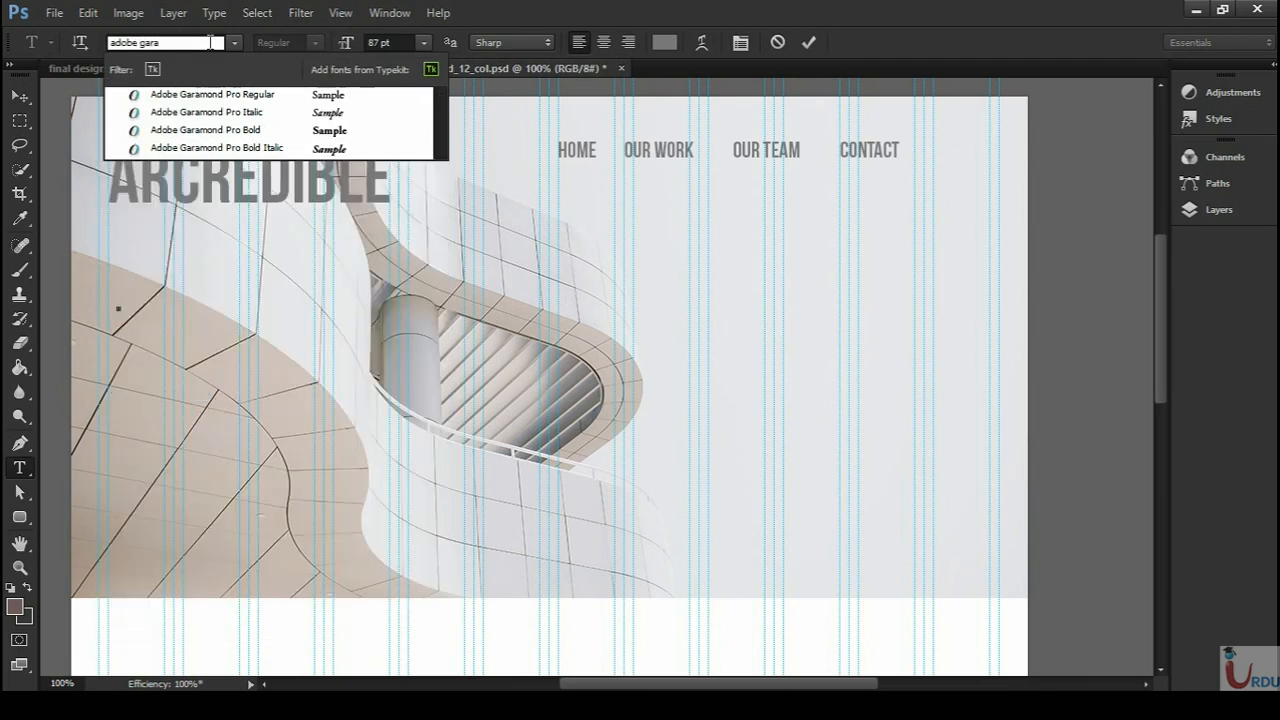
pyautogui.press('Return')
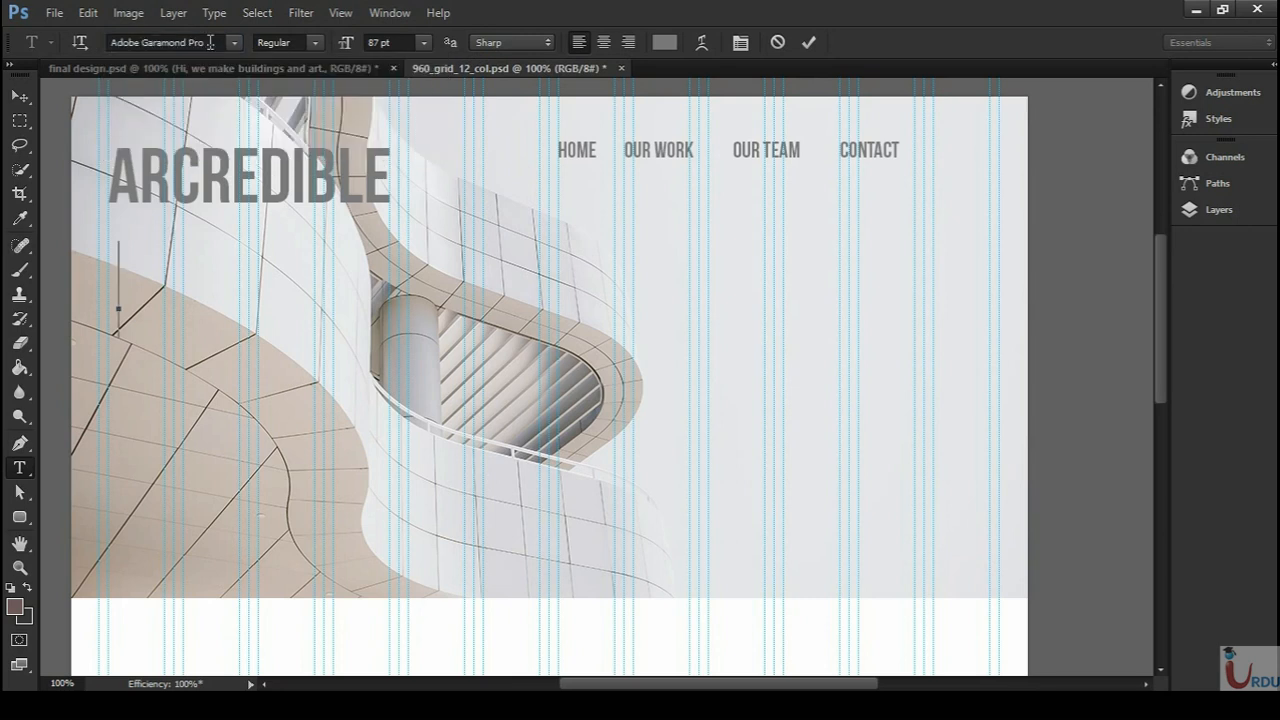
pyautogui.click(425, 43)
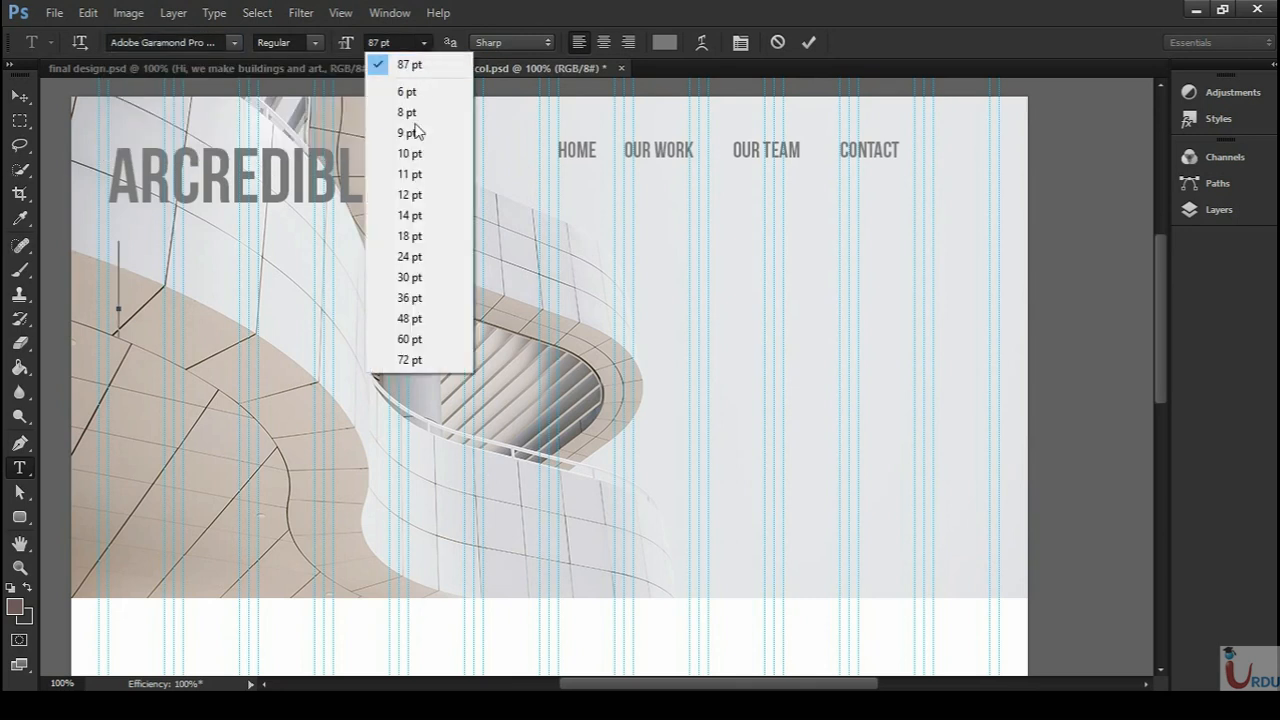
pyautogui.click(410, 340)
# - Enter "Hi, We make buildings and art." as the headline text and commit it
pyautogui.write('Hi, ')
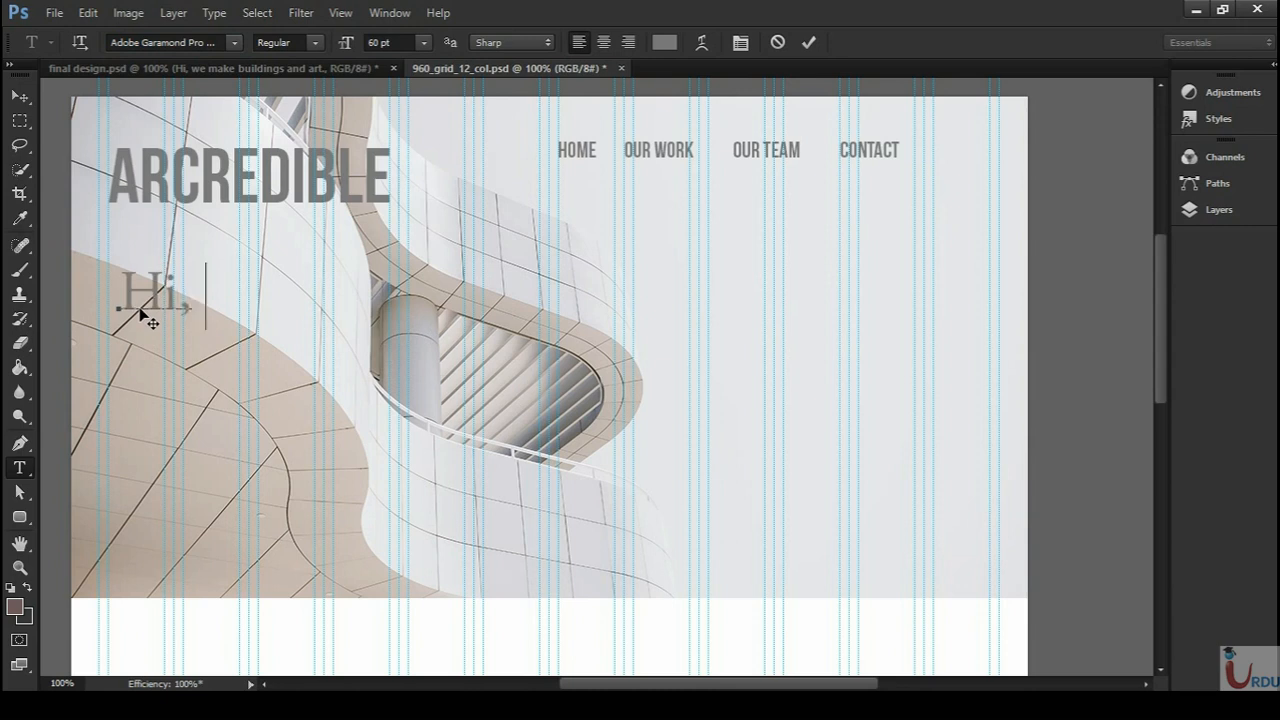
pyautogui.write('We make')
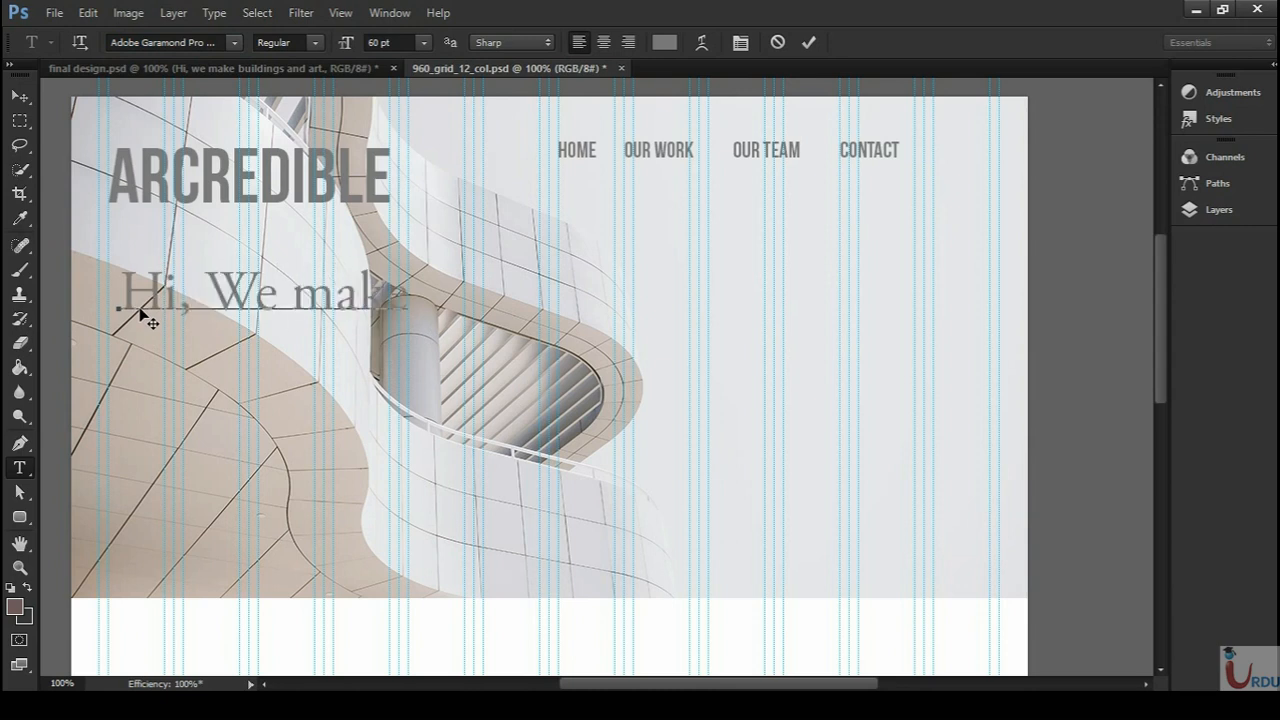
pyautogui.write(' buildings')
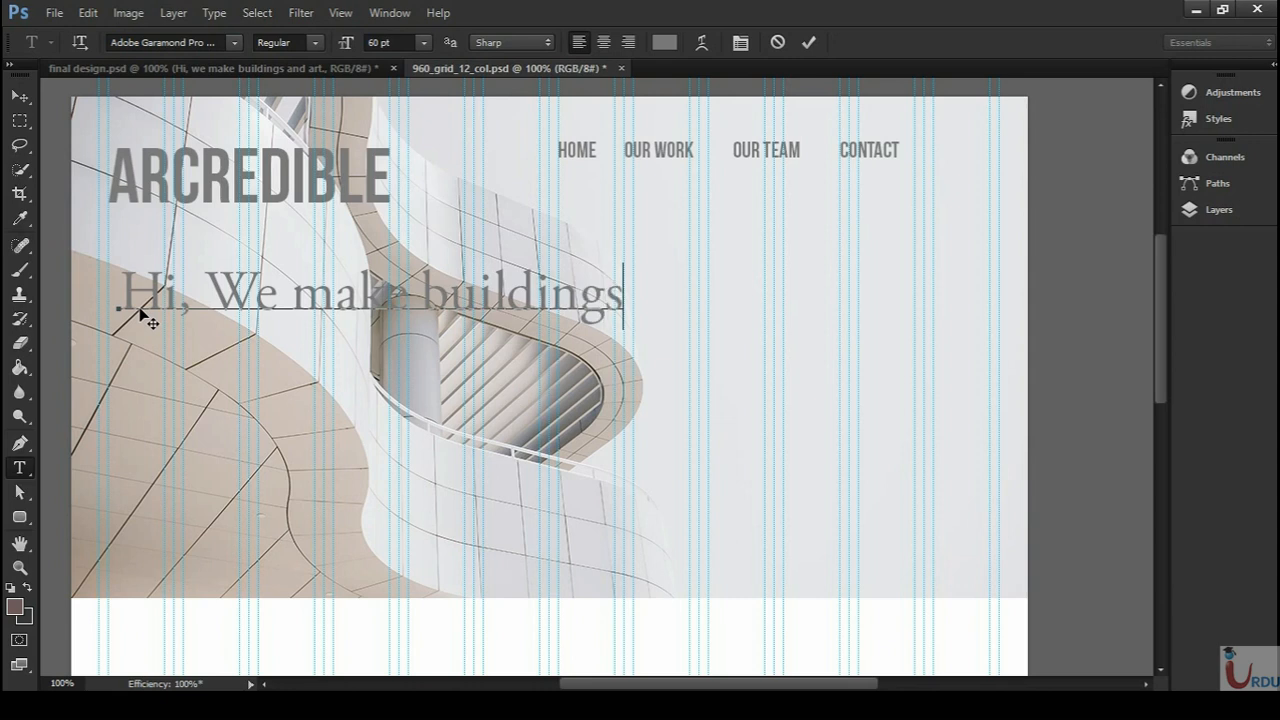
pyautogui.write(' and art.')
pyautogui.click(808, 42)
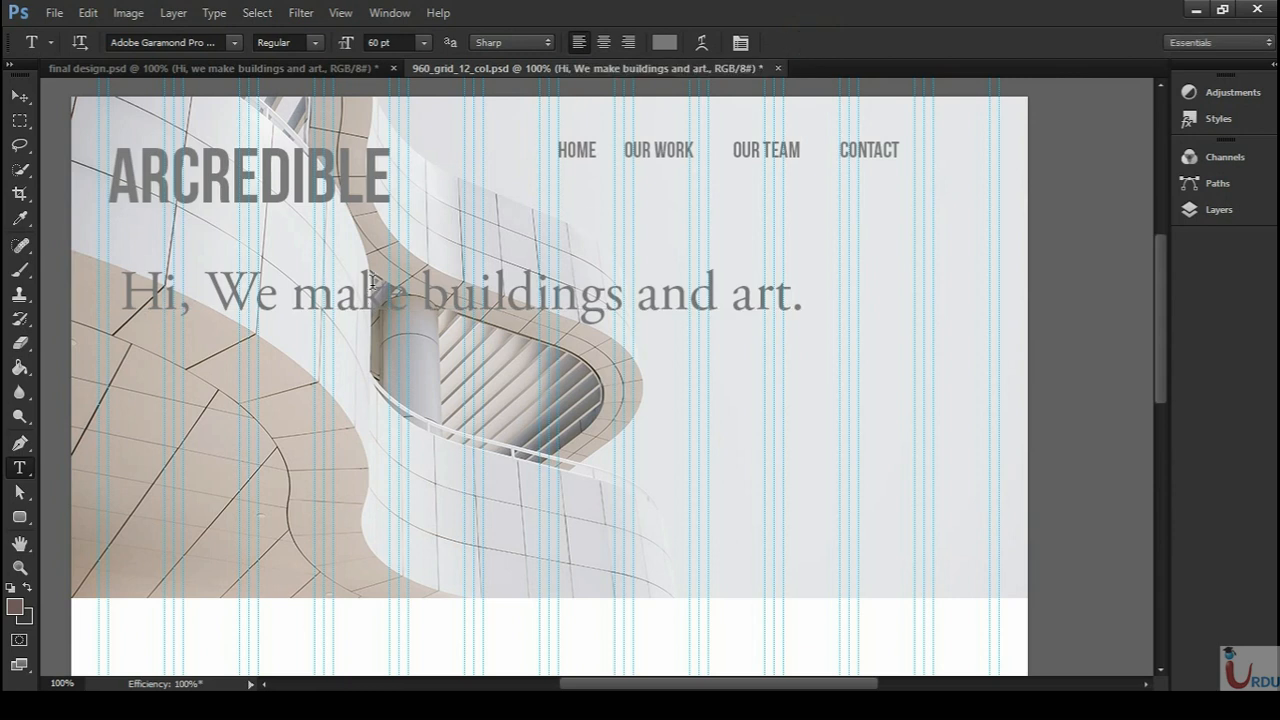
# - Move the headline to align with the ARCREDIBLE title's left edge and nudge it slightly down
pyautogui.press('v')
pyautogui.moveTo(367, 299)
pyautogui.mouseDown()
pyautogui.moveTo(357, 325)
pyautogui.moveTo(340, 310)
pyautogui.moveTo(351, 312)
pyautogui.mouseUp()
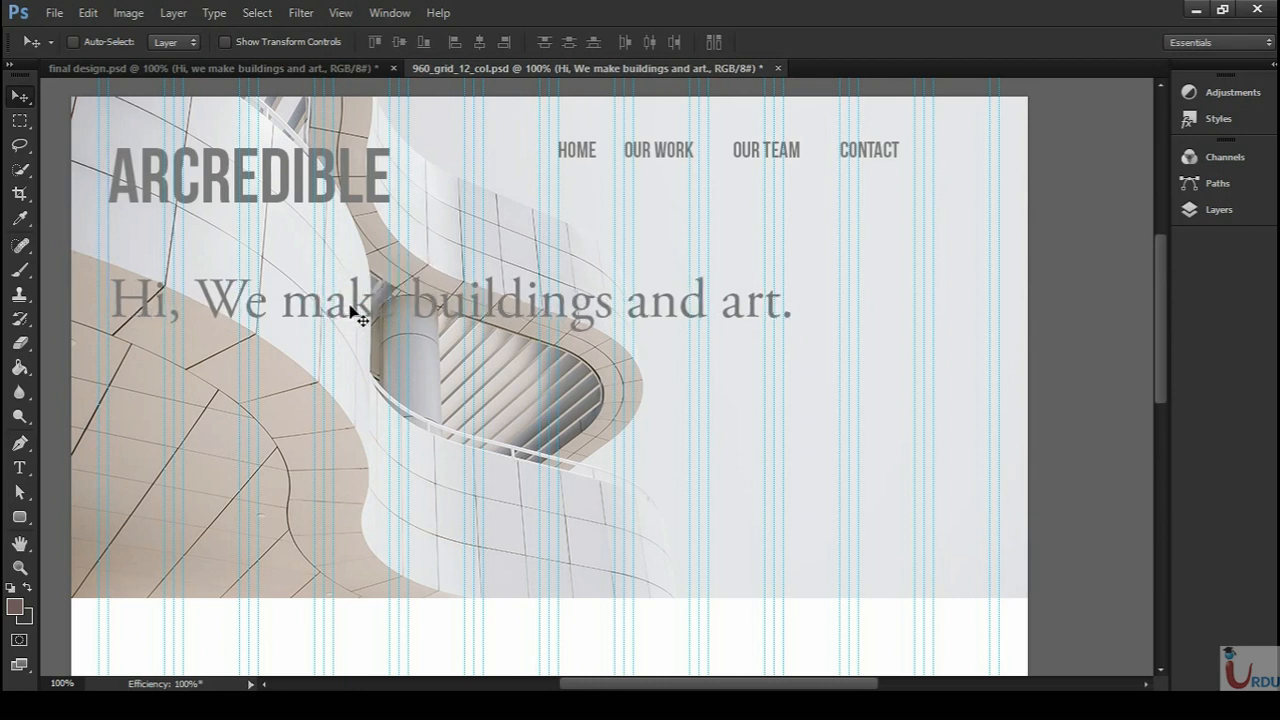
pyautogui.press('Left')
pyautogui.press('Left')
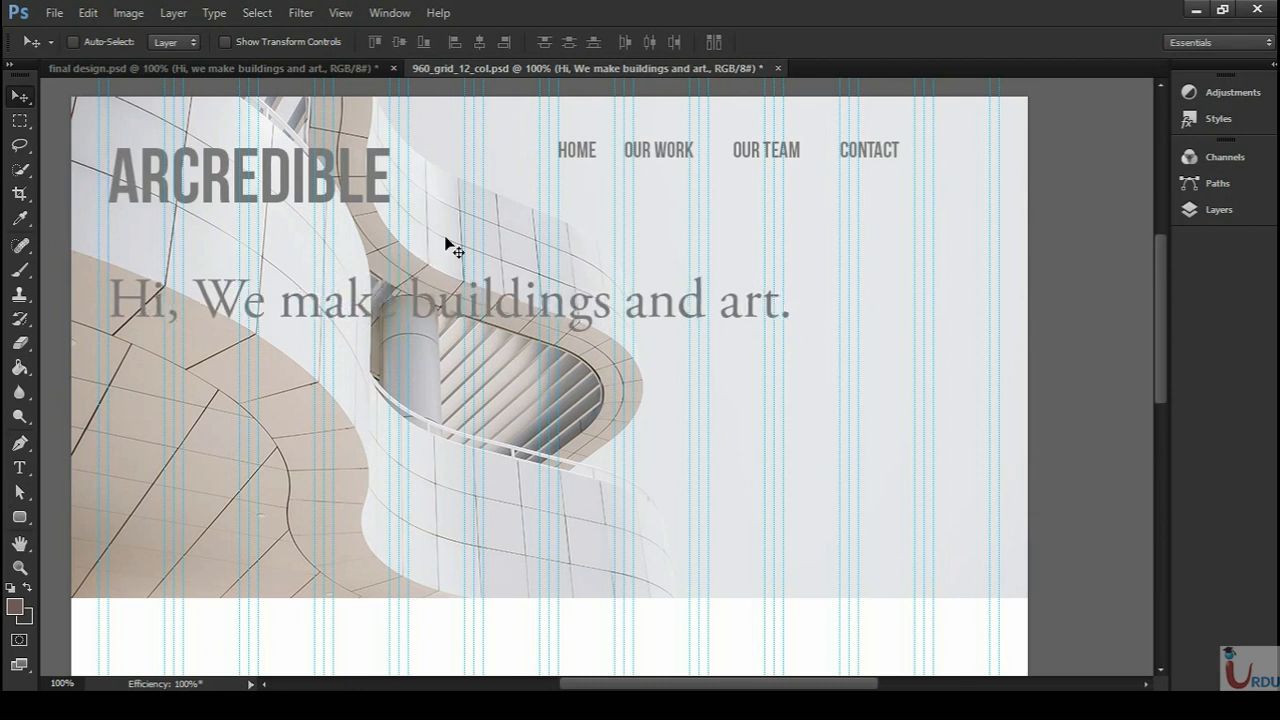
pyautogui.press('Down')
pyautogui.press('Down')
pyautogui.press('Down')
pyautogui.press('Down')
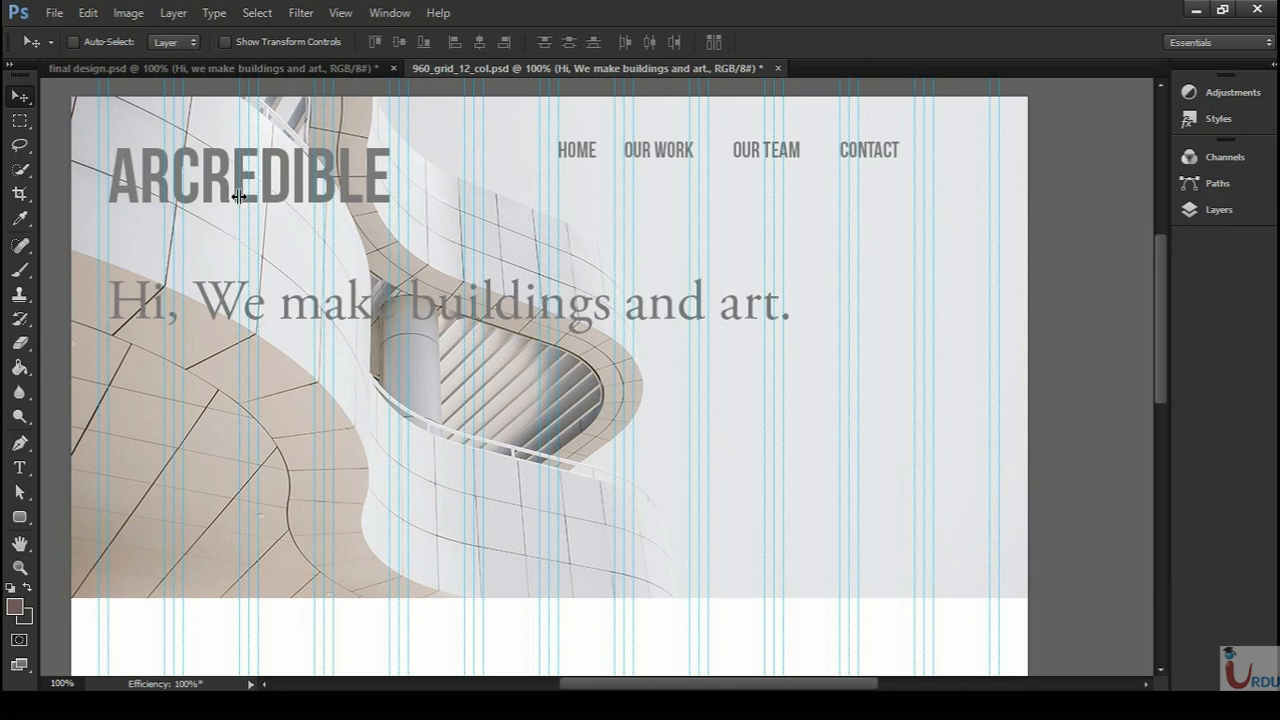
# - Set the headline's text colour to dark grey #494949
pyautogui.press('t')
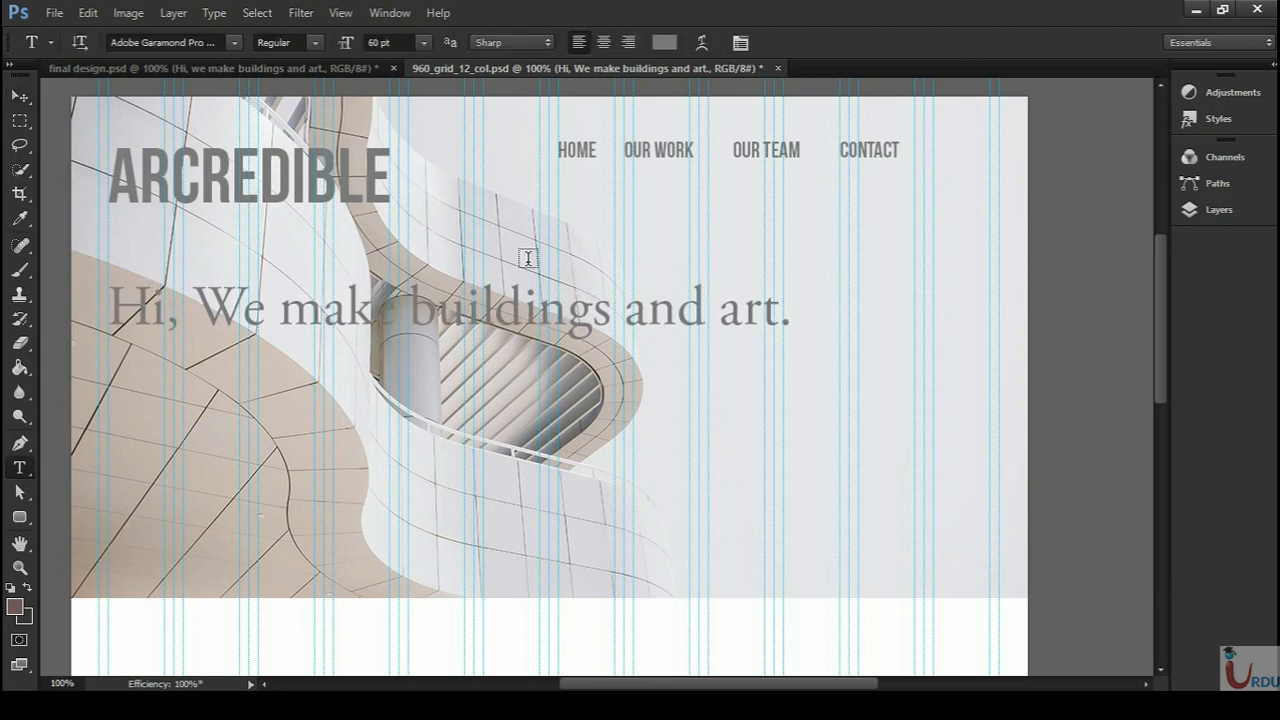
pyautogui.click(664, 42)
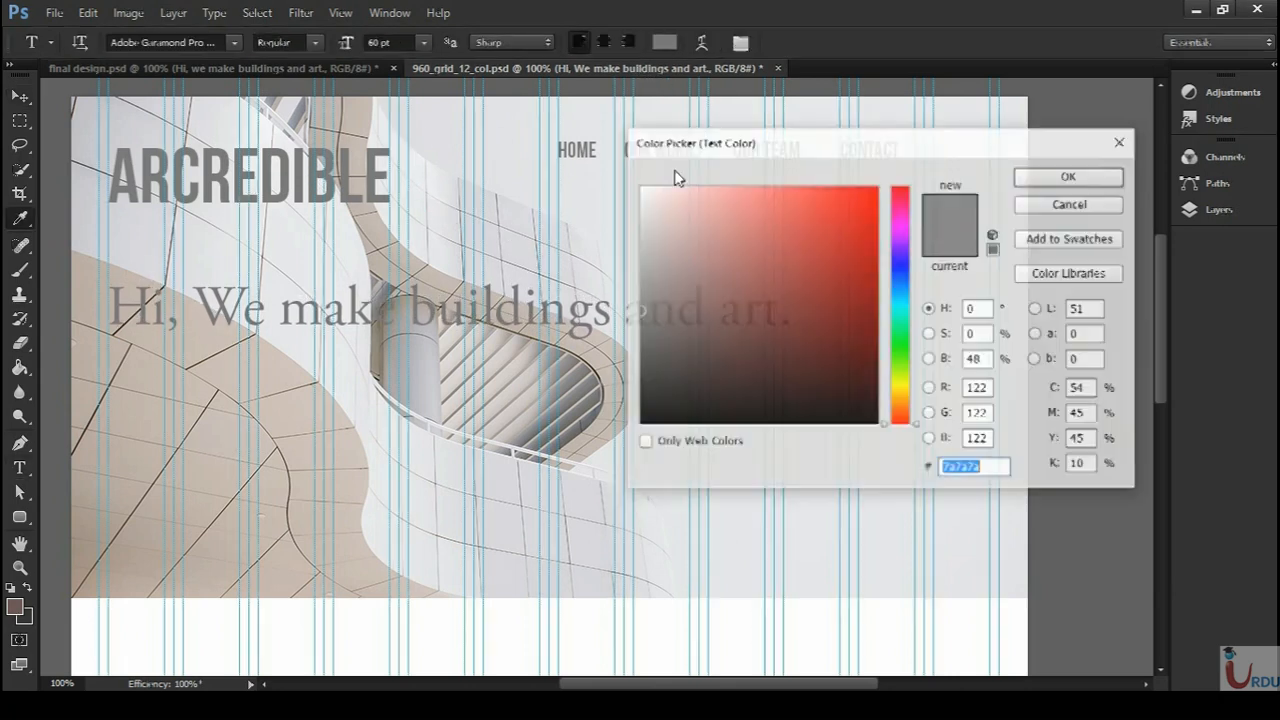
pyautogui.moveTo(640, 353); pyautogui.dragTo(628, 357)
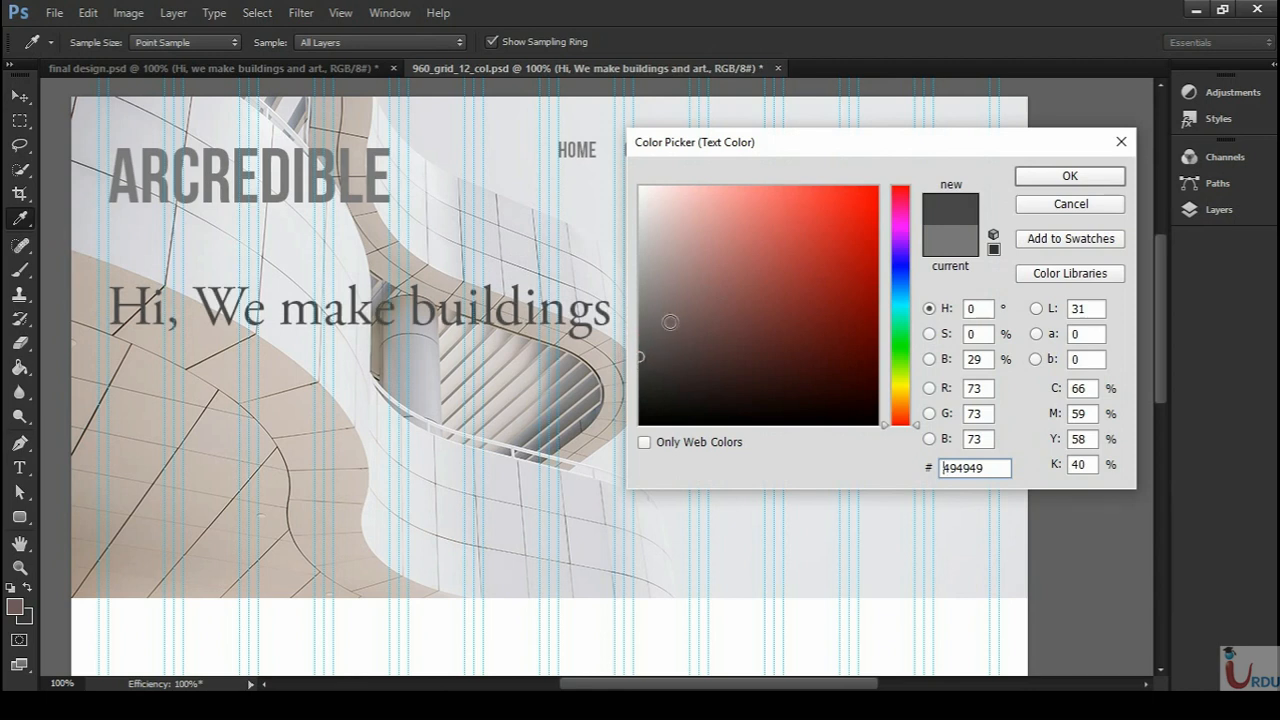
pyautogui.click(1032, 180)
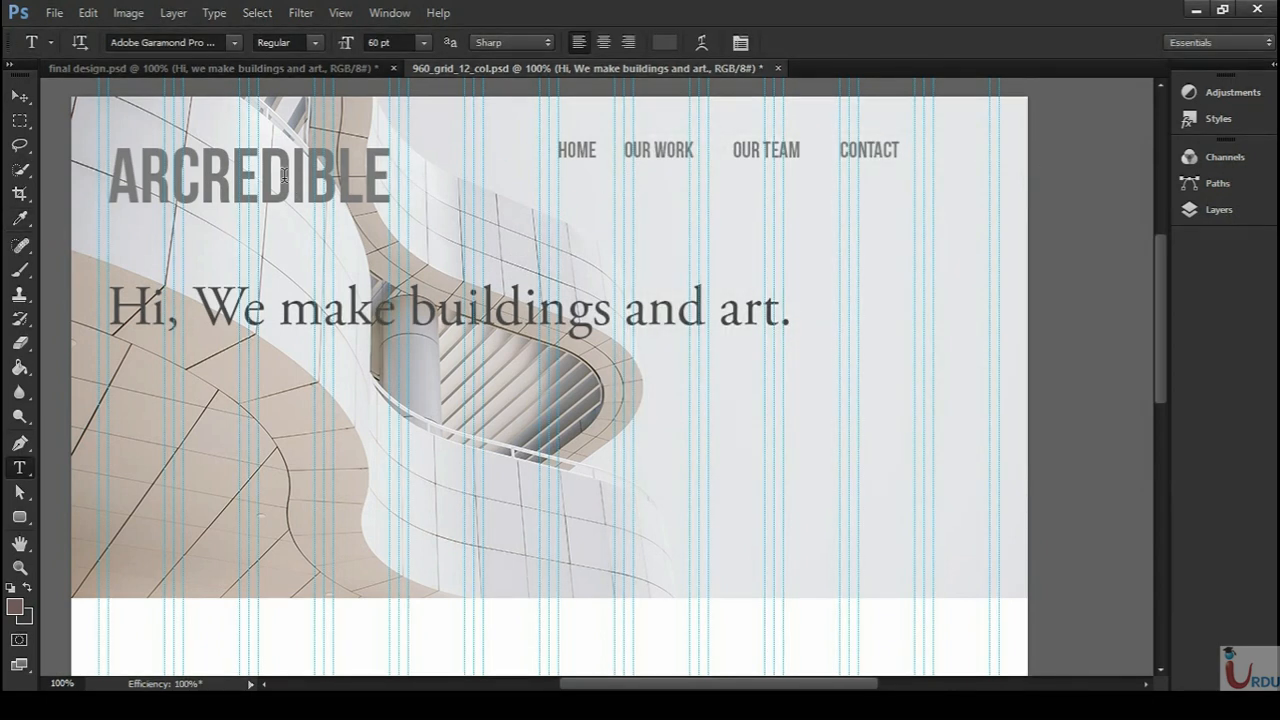
# - Recolour the ARCREDIBLE title and the four menu texts together to #494949, sampled from the headline
pyautogui.click(1212, 209)
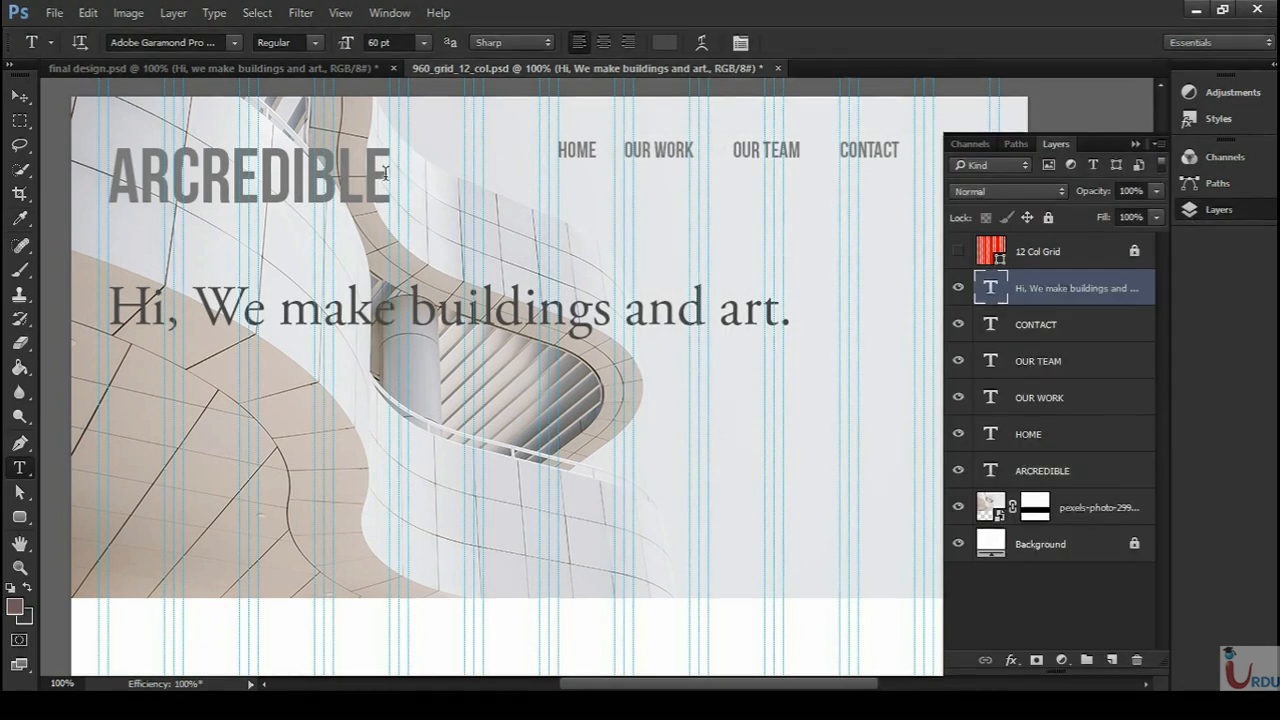
pyautogui.click(1047, 475)
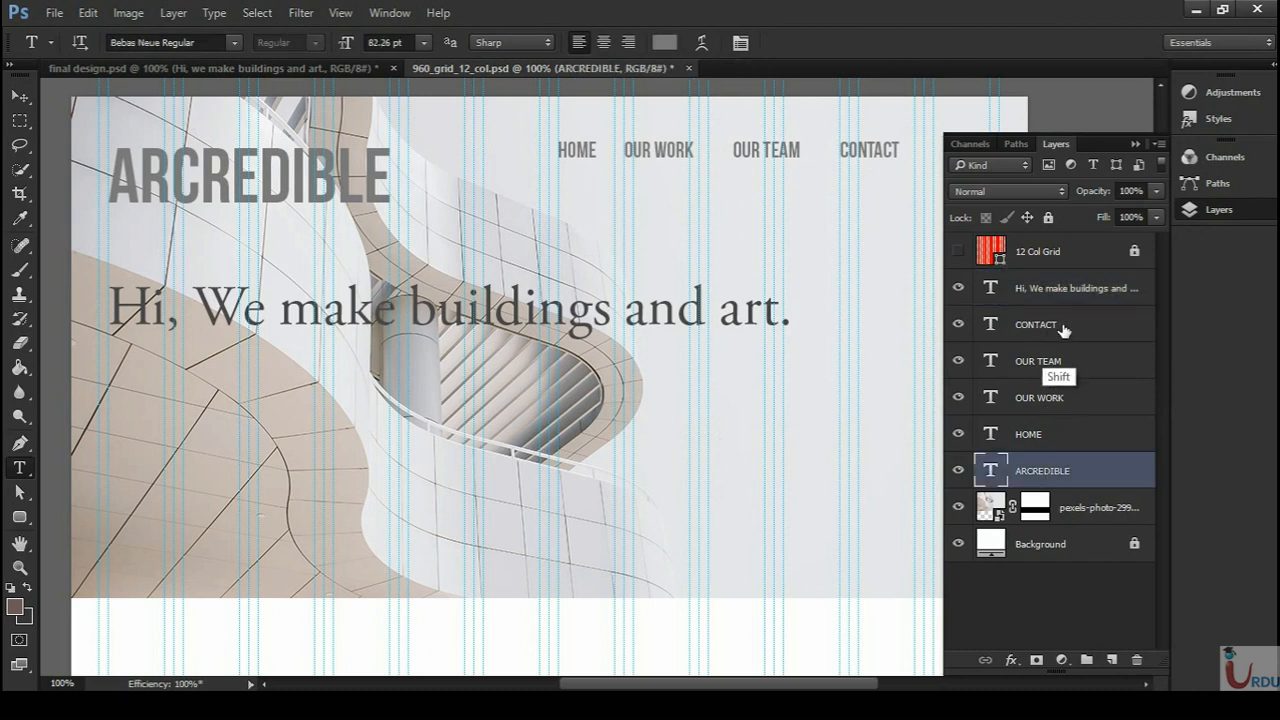
pyautogui.keyDown('shift'); pyautogui.click(1060, 326); pyautogui.keyUp('shift')
pyautogui.click(664, 43)
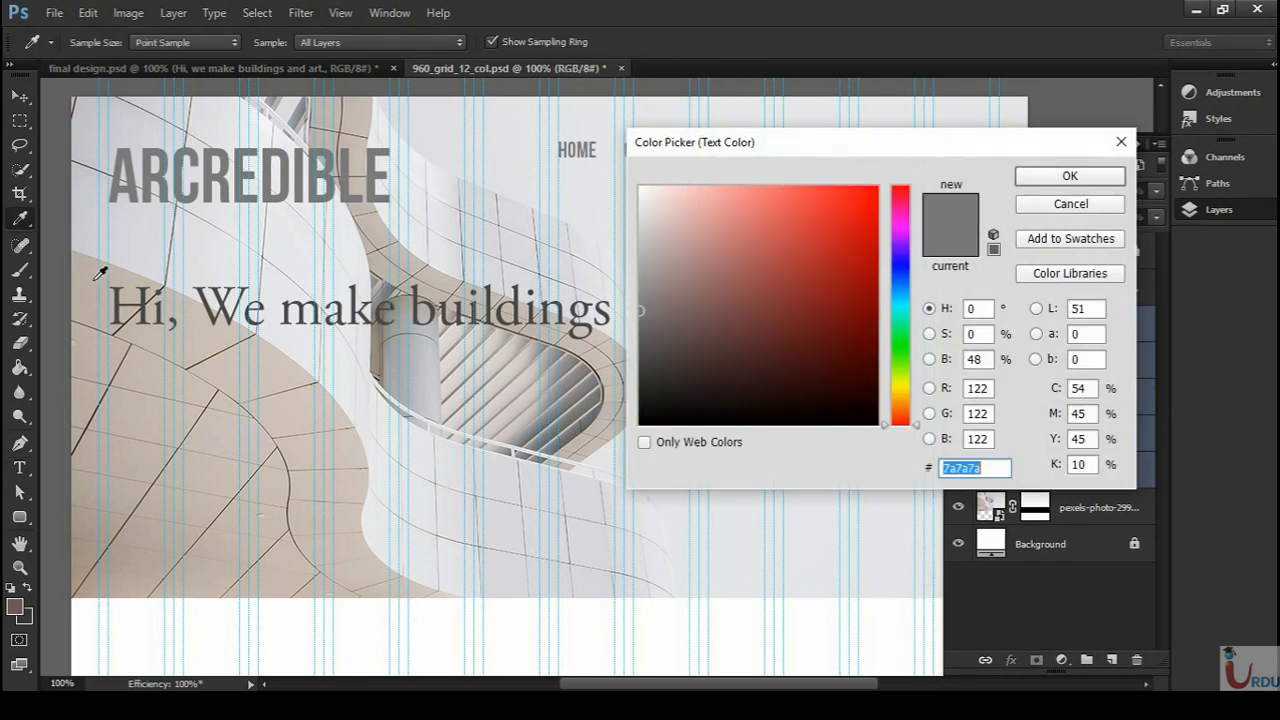
pyautogui.click(126, 289)
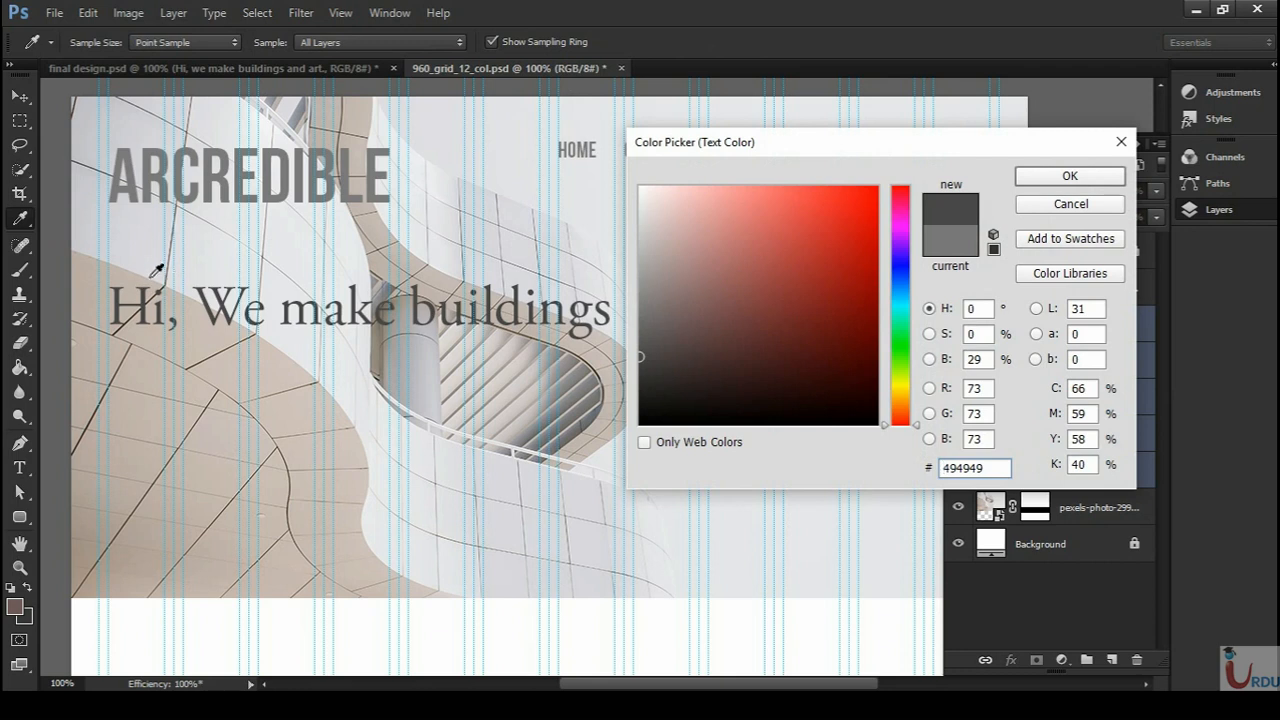
pyautogui.click(1090, 178)
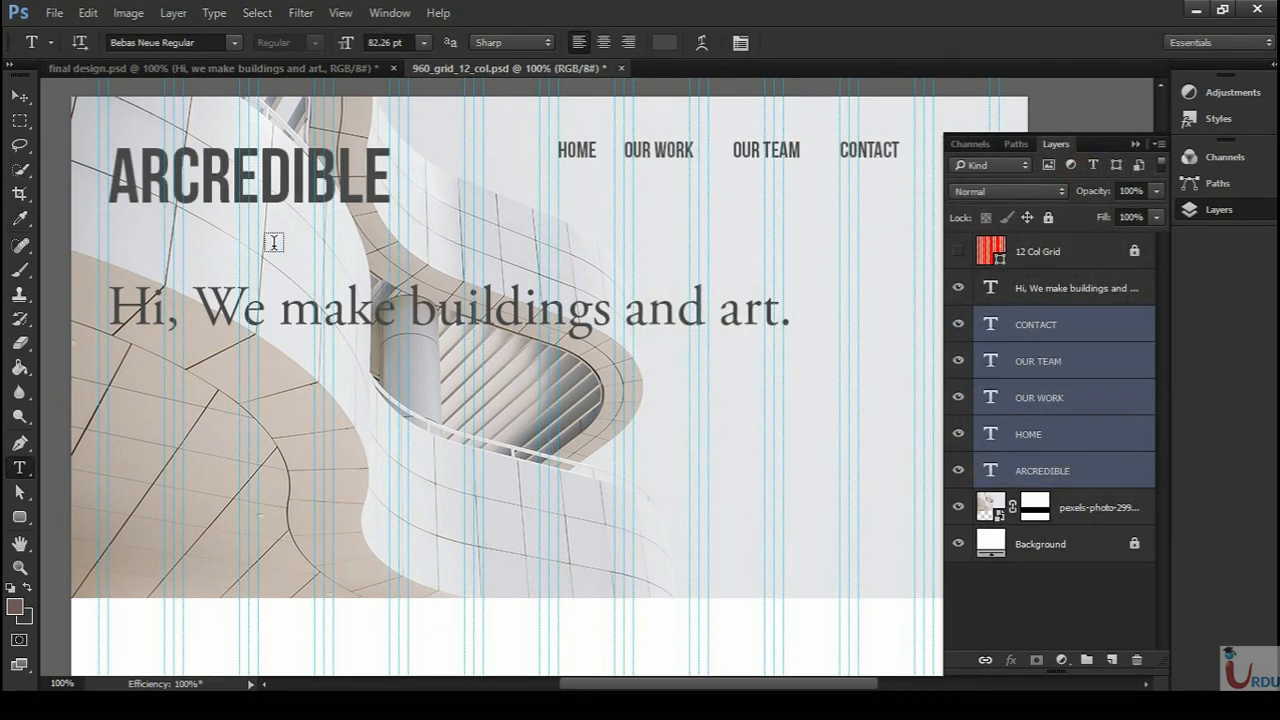
# - Draw a paragraph text box below the headline, spanning from the title's left edge to the last column's outer guide
pyautogui.click(20, 96)
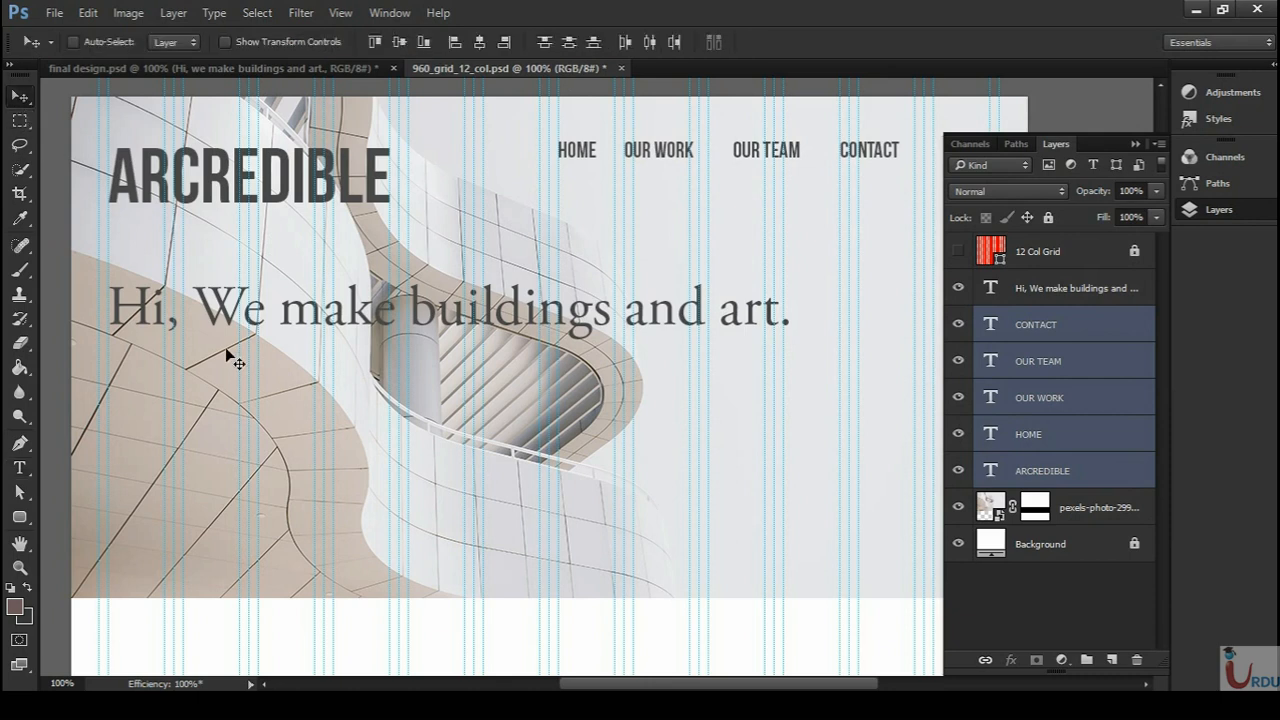
pyautogui.press('t')
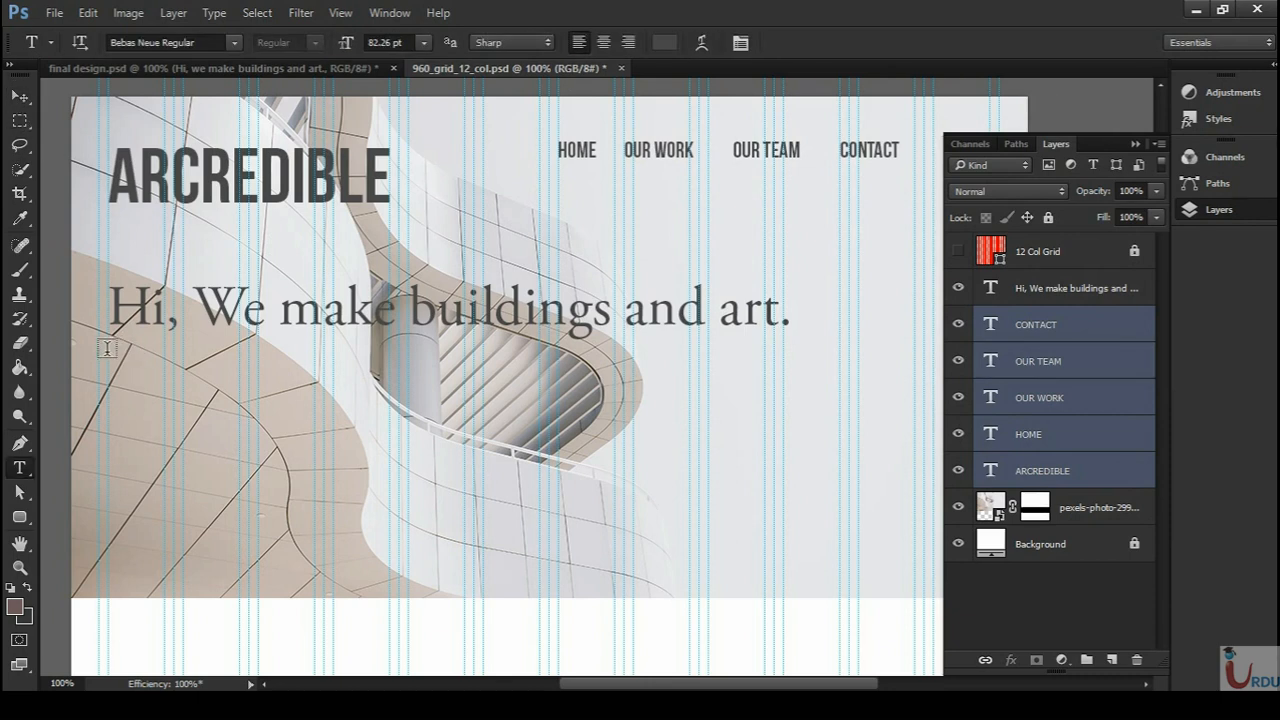
pyautogui.moveTo(515, 345); pyautogui.dragTo(507, 275)
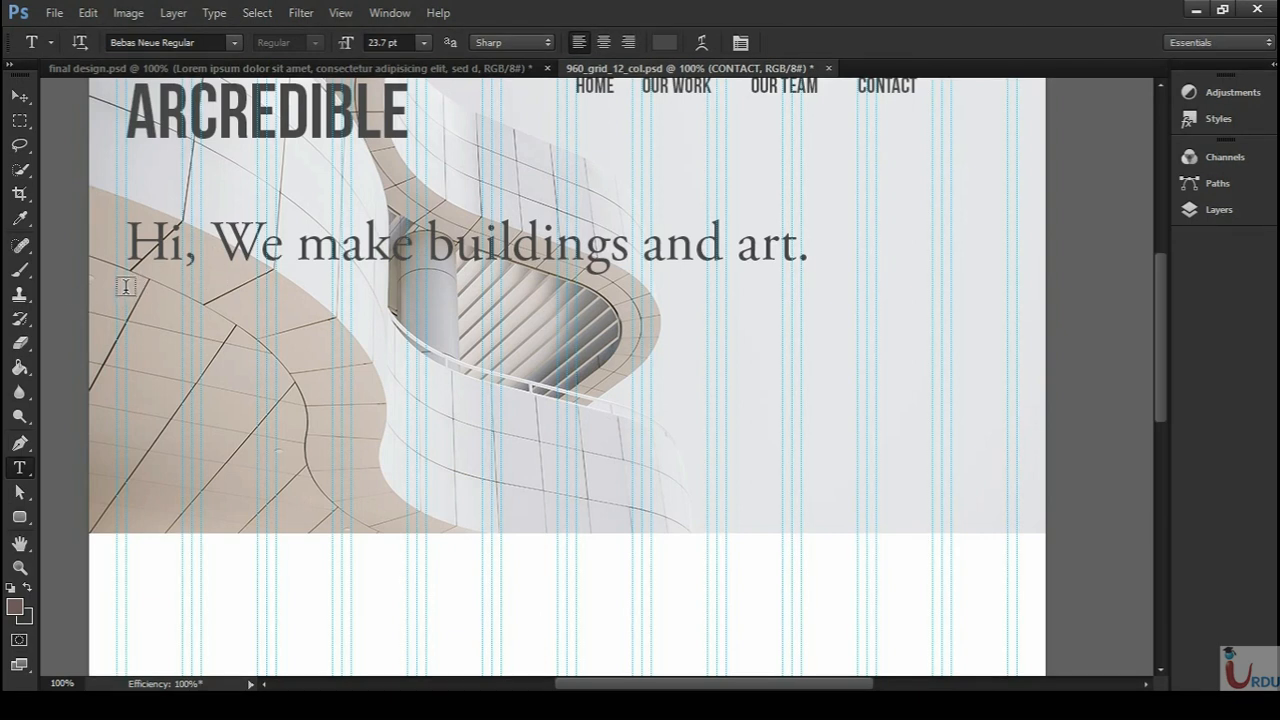
pyautogui.moveTo(126, 290); pyautogui.dragTo(974, 410)
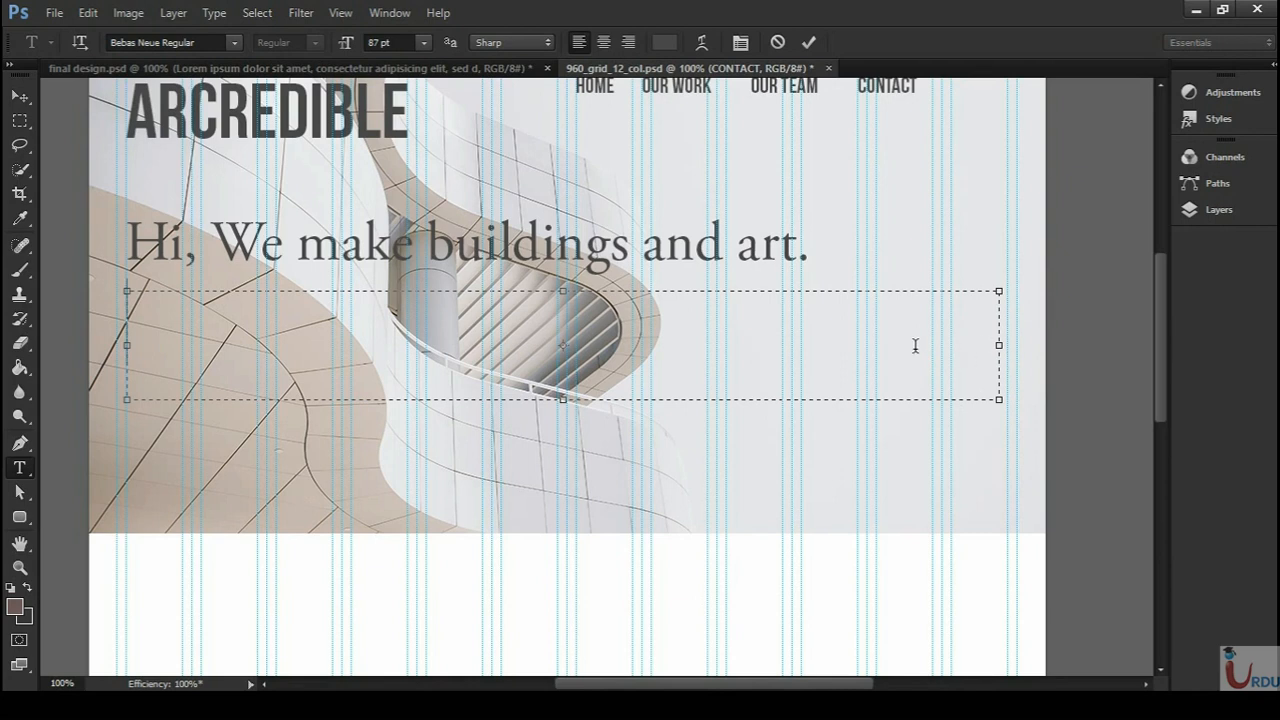
pyautogui.moveTo(1000, 345); pyautogui.dragTo(1007, 345)
# - Set the paragraph box's text to Arial Regular at 10 pt and fill it with Lorem Ipsum placeholder text
pyautogui.click(214, 12)
pyautogui.click(514, 11)
pyautogui.click(210, 44)
pyautogui.write('arial')
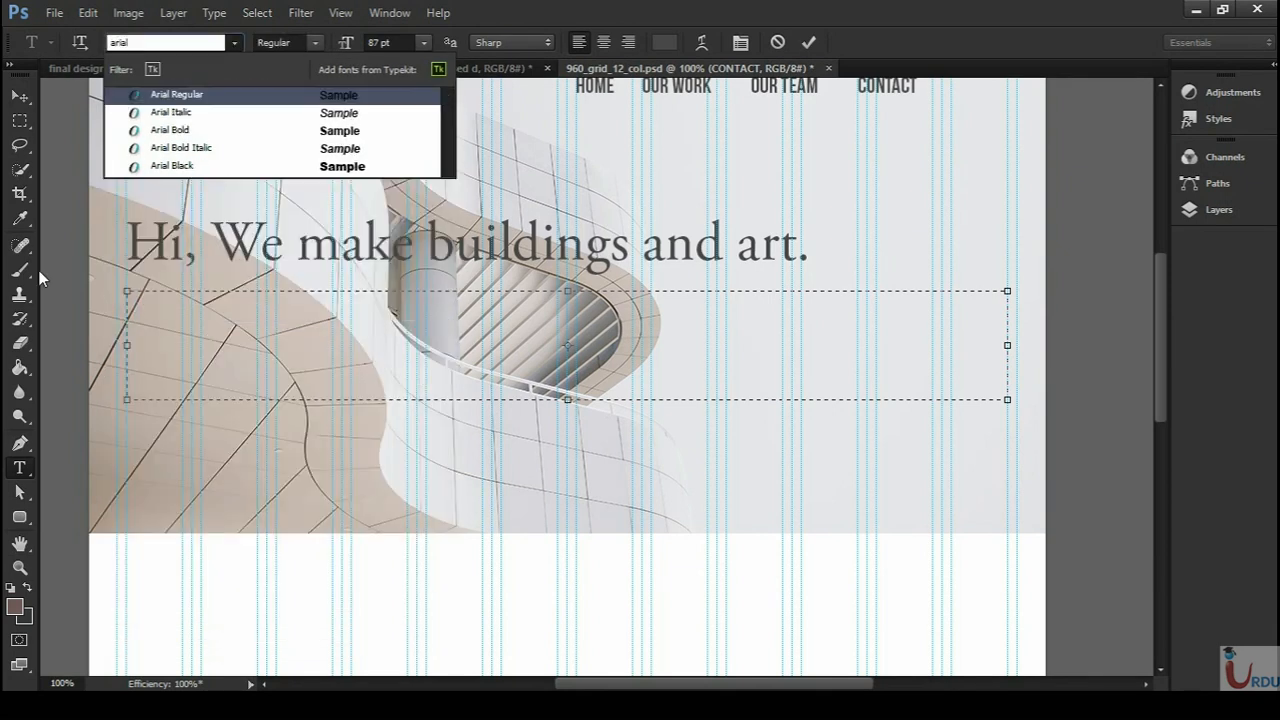
pyautogui.press('Return')
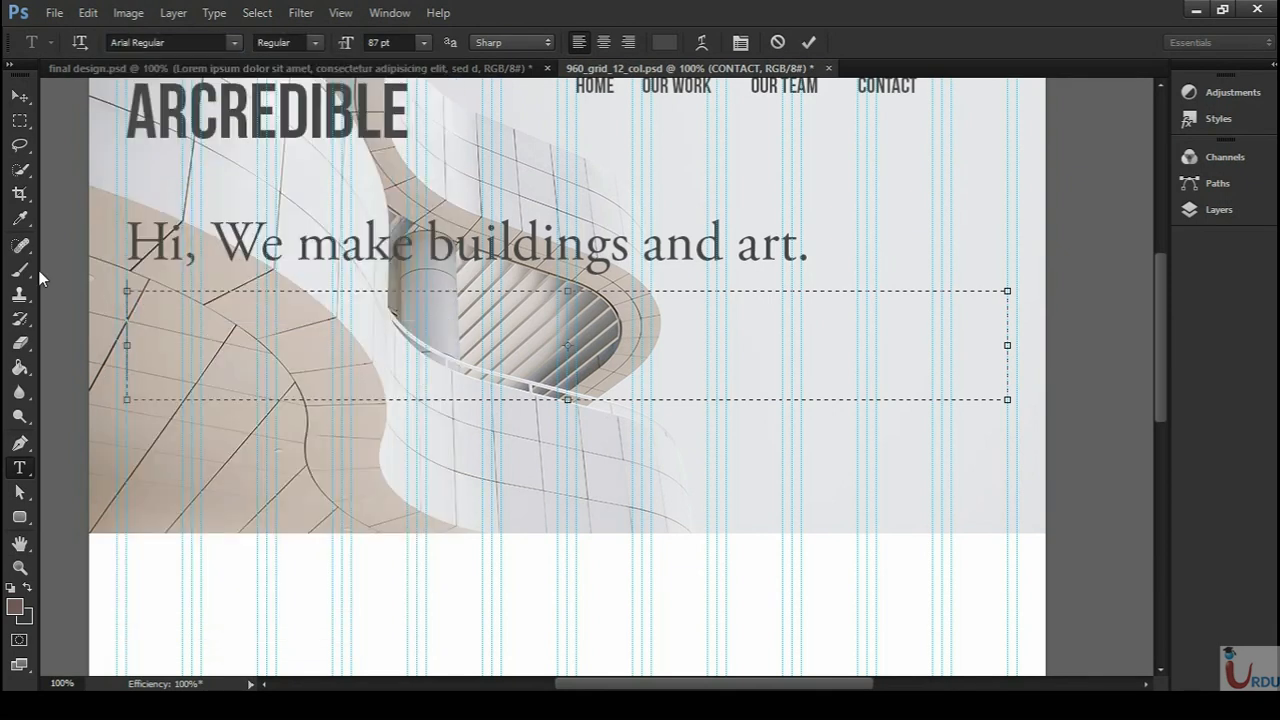
pyautogui.click(402, 42)
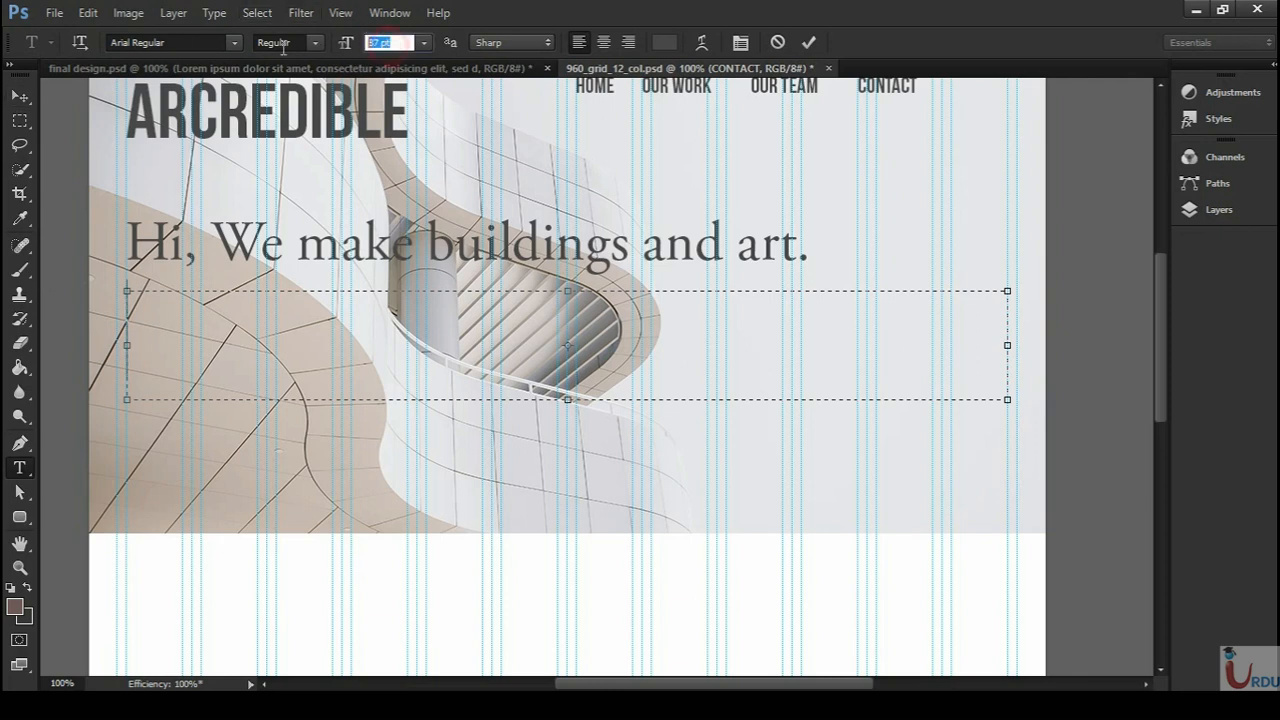
pyautogui.press('Return')
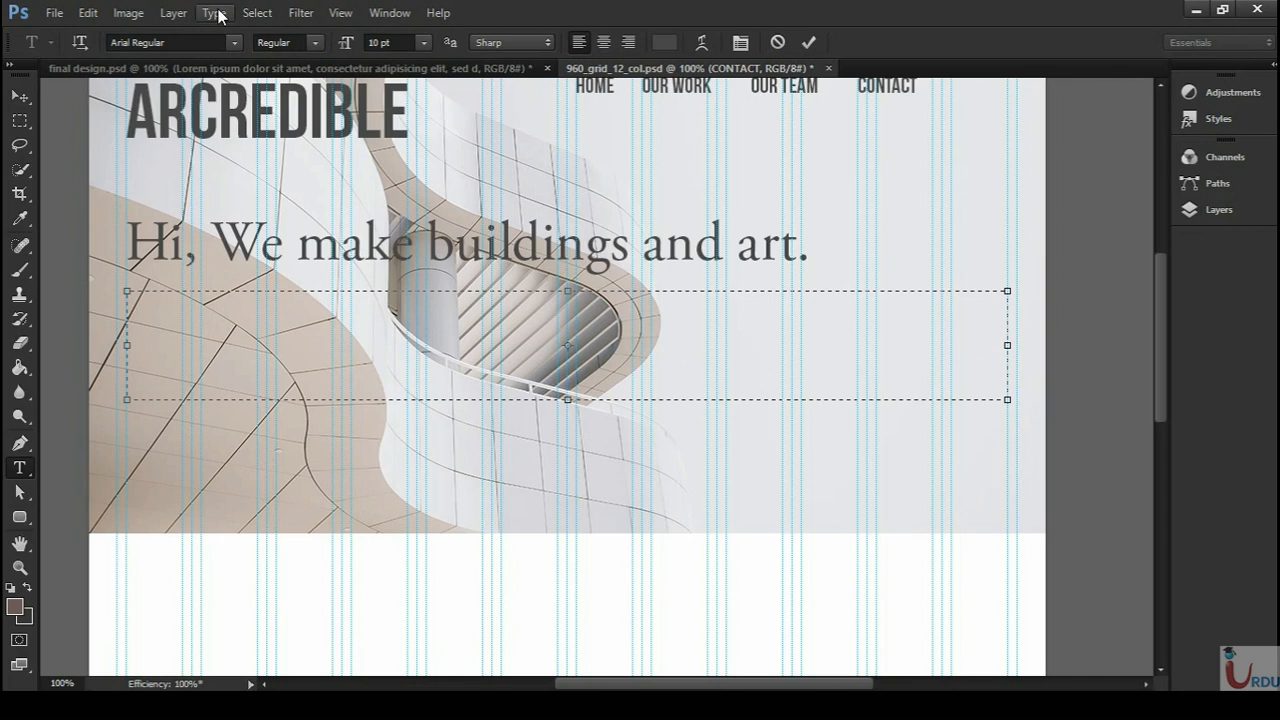
pyautogui.click(215, 13)
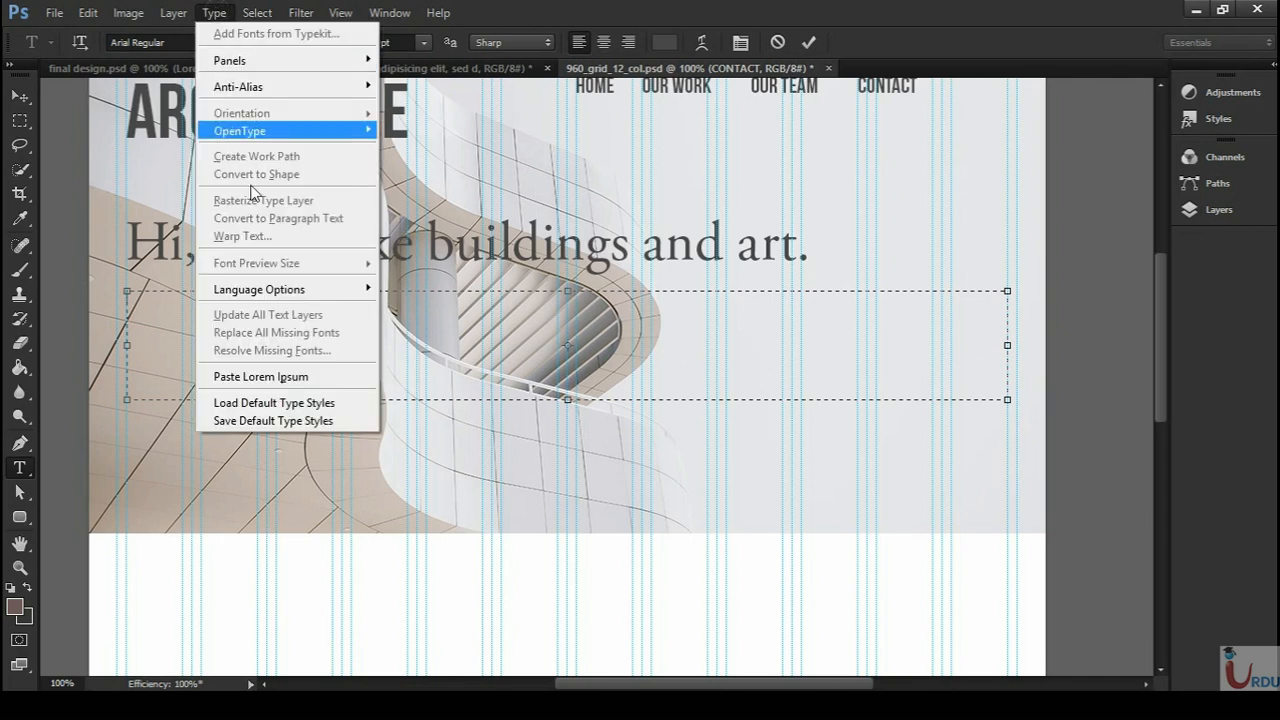
pyautogui.click(284, 377)
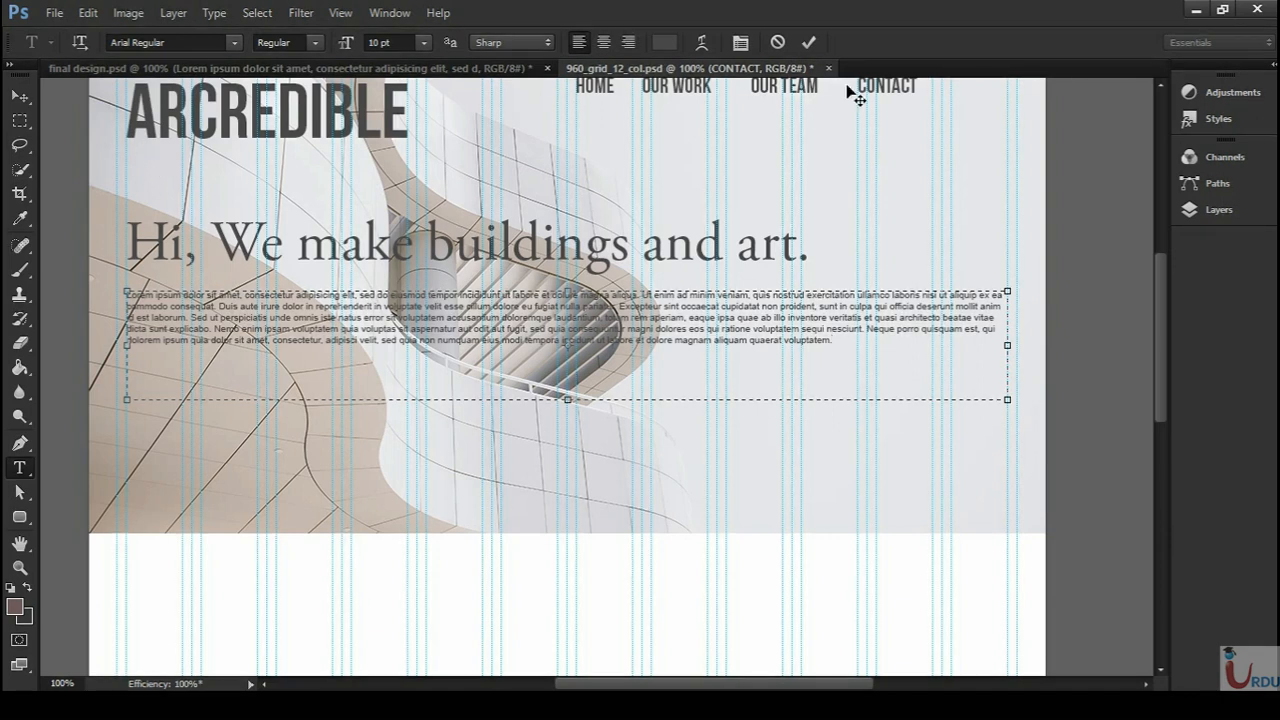
# - Commit the Lorem Ipsum paragraph text below the headline
pyautogui.click(810, 43)
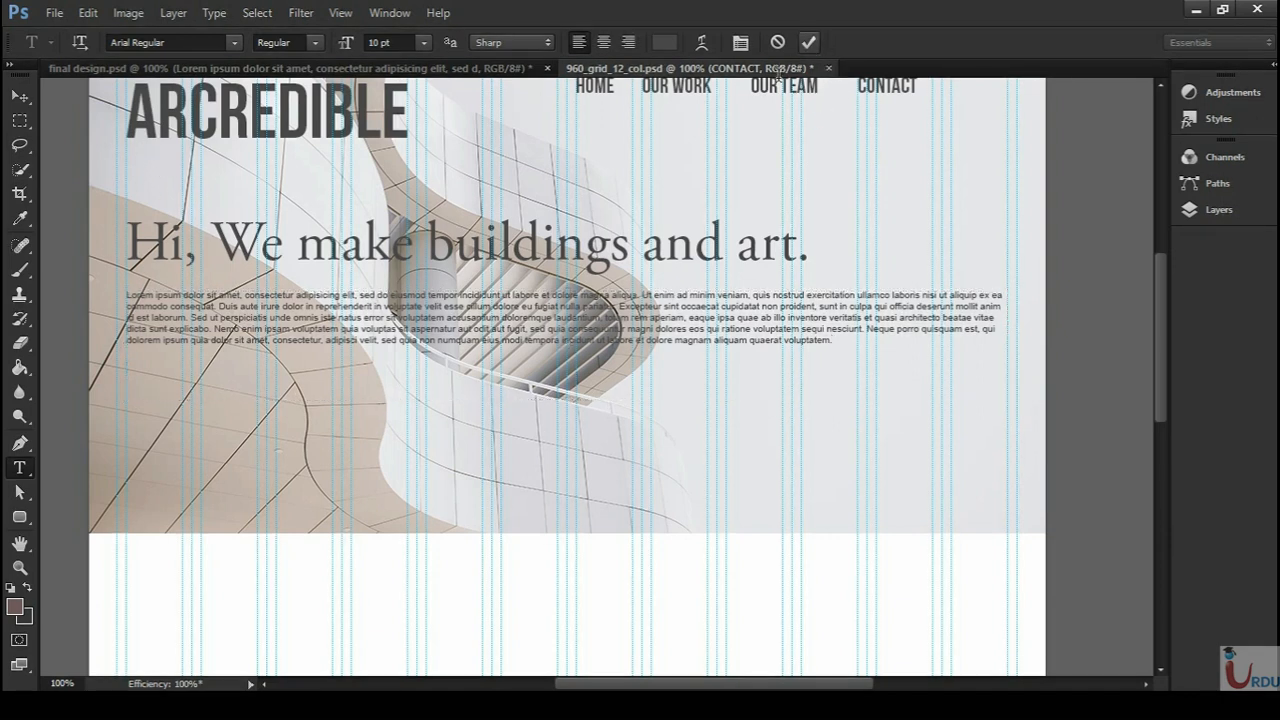
pyautogui.hotkey('ctrl', '-')
pyautogui.moveTo(741, 304); pyautogui.dragTo(707, 318)
pyautogui.hotkey('ctrl', '+')
pyautogui.moveTo(706, 266); pyautogui.dragTo(561, 269)
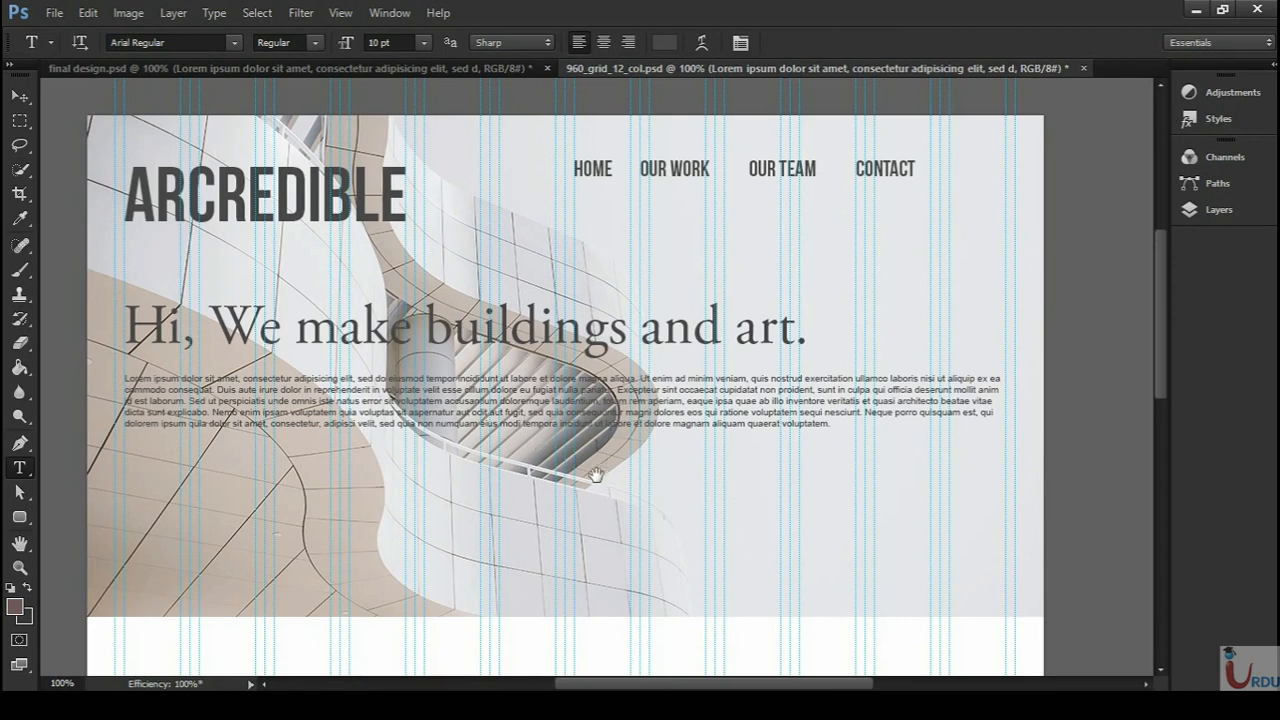
pyautogui.moveTo(605, 545); pyautogui.dragTo(620, 400)
pyautogui.moveTo(629, 273); pyautogui.dragTo(693, 299)
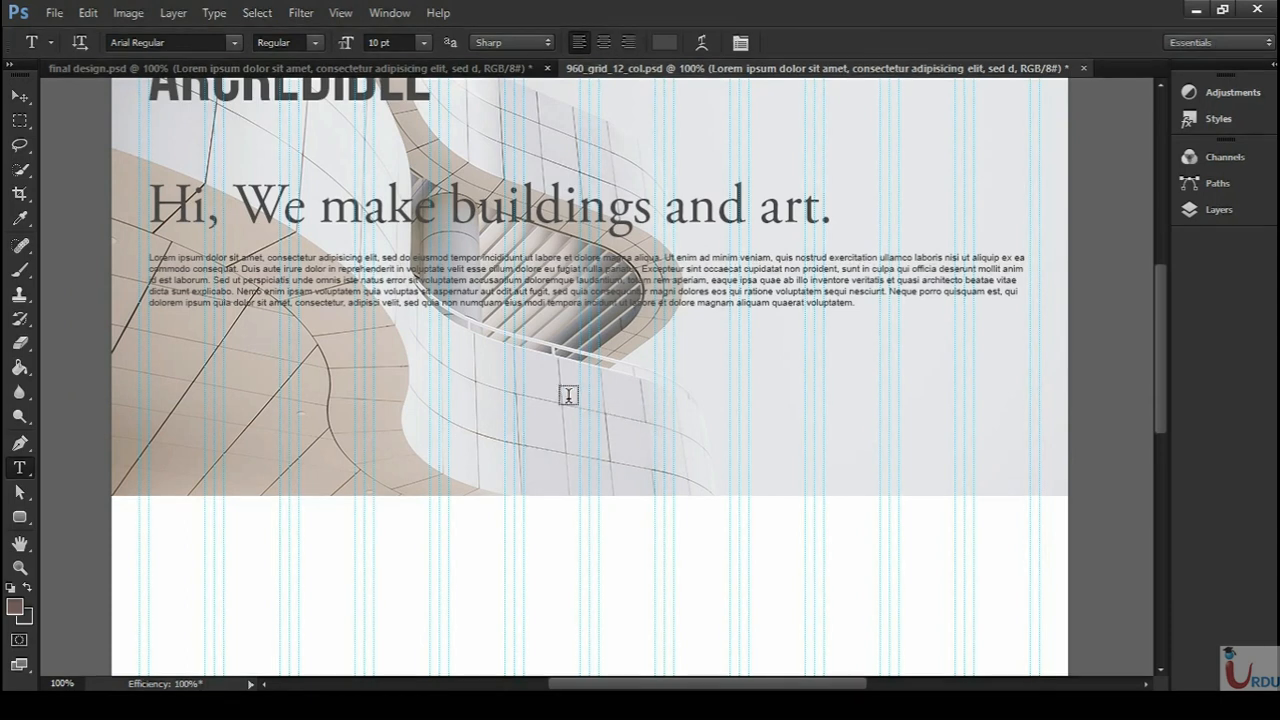
# - Draw a circle of about 74 px across the photo's lower edge with the Ellipse tool, near the middle of the page
pyautogui.moveTo(1157, 385)
pyautogui.mouseDown()
pyautogui.moveTo(1166, 333)
pyautogui.moveTo(1147, 386)
pyautogui.mouseUp()
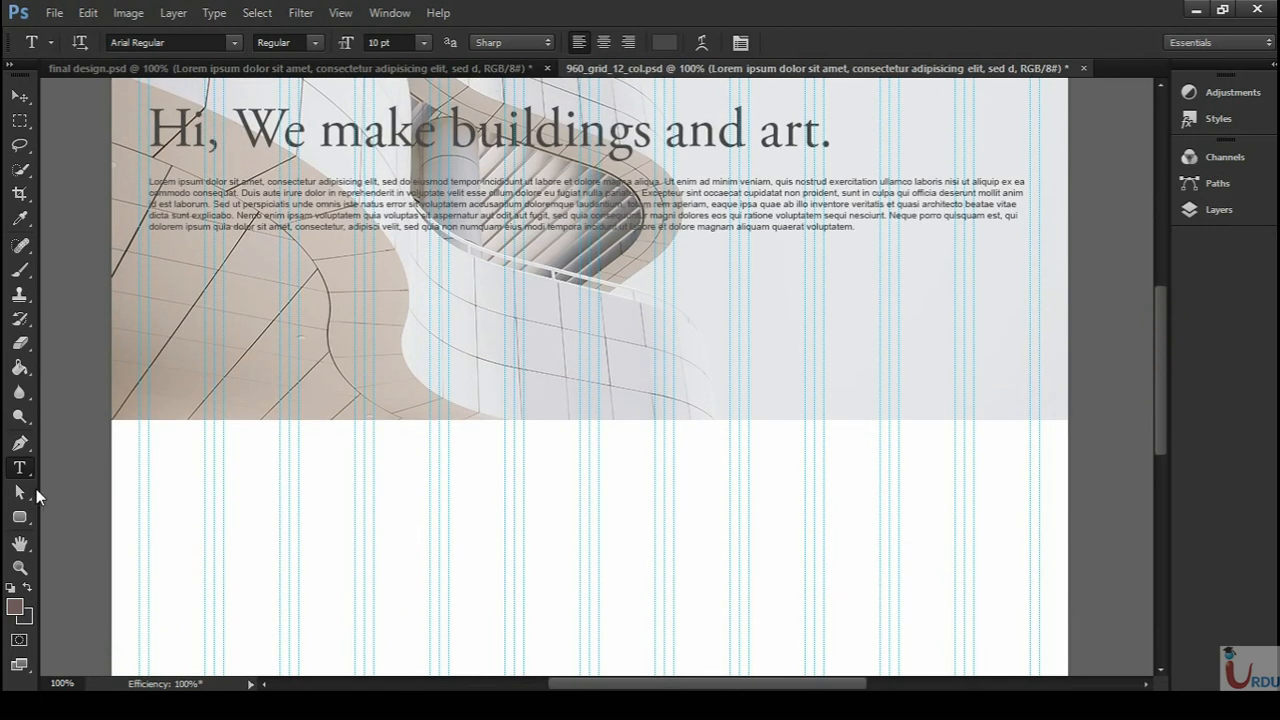
pyautogui.moveTo(19, 516); pyautogui.dragTo(96, 550)
pyautogui.moveTo(583, 394); pyautogui.dragTo(629, 429)
pyautogui.moveTo(630, 103); pyautogui.dragTo(978, 193)
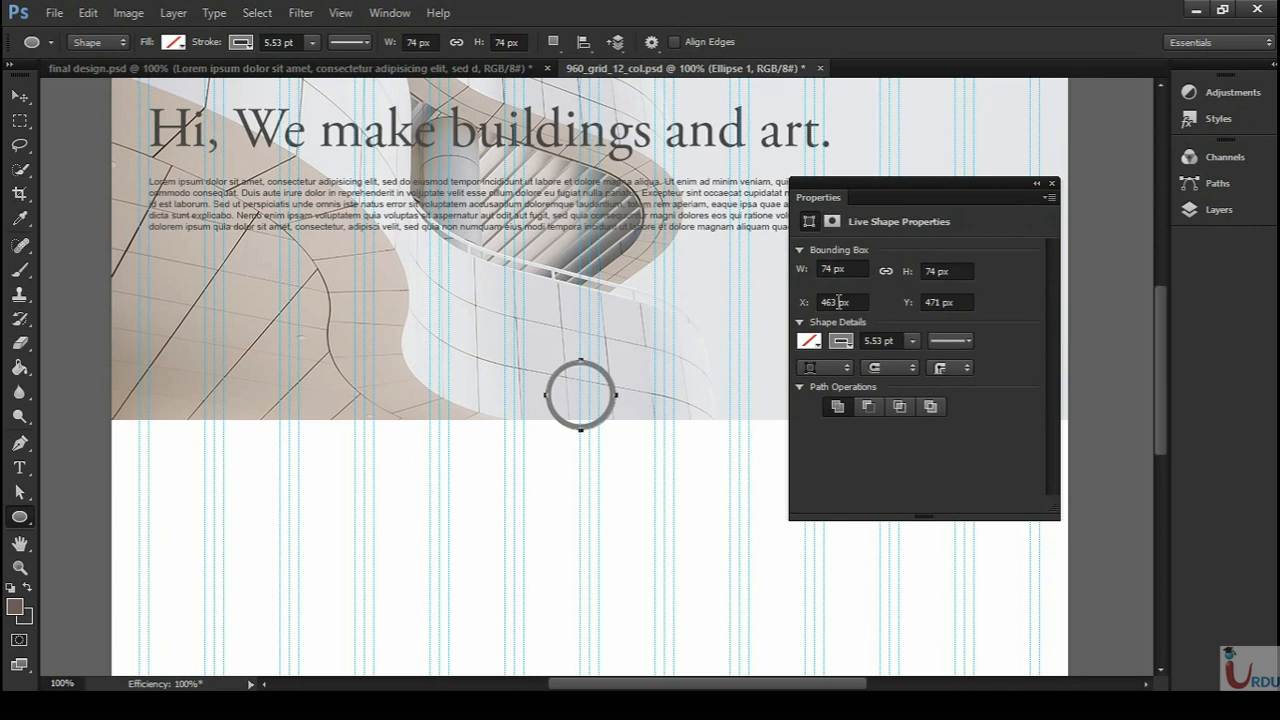
# - Remove the circle's stroke and fill it with bright blue
pyautogui.click(838, 346)
pyautogui.click(822, 380)
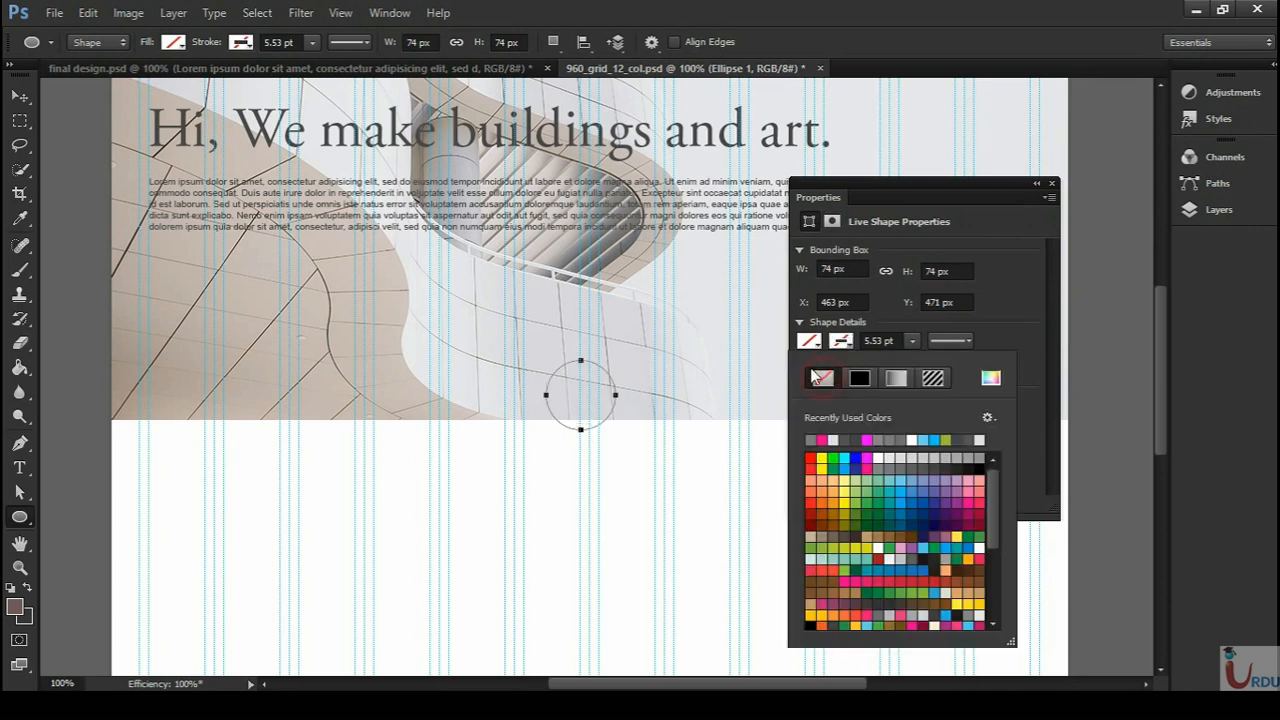
pyautogui.click(811, 342)
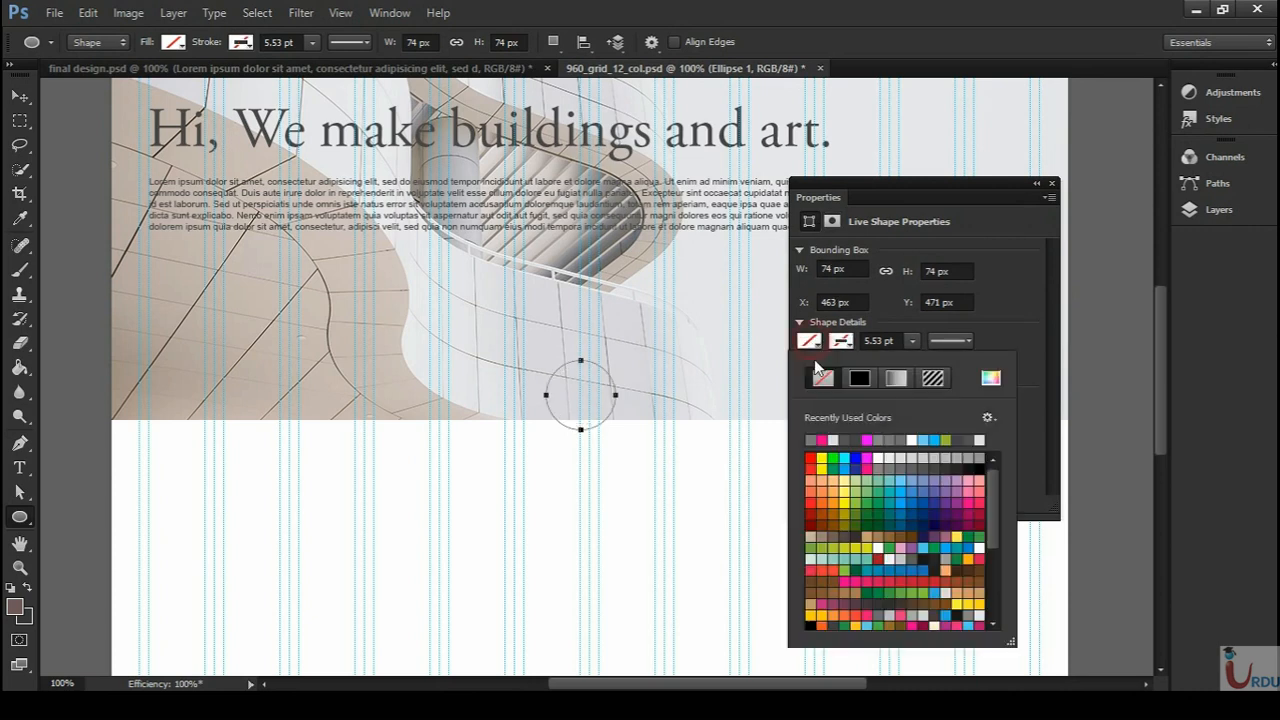
pyautogui.click(846, 460)
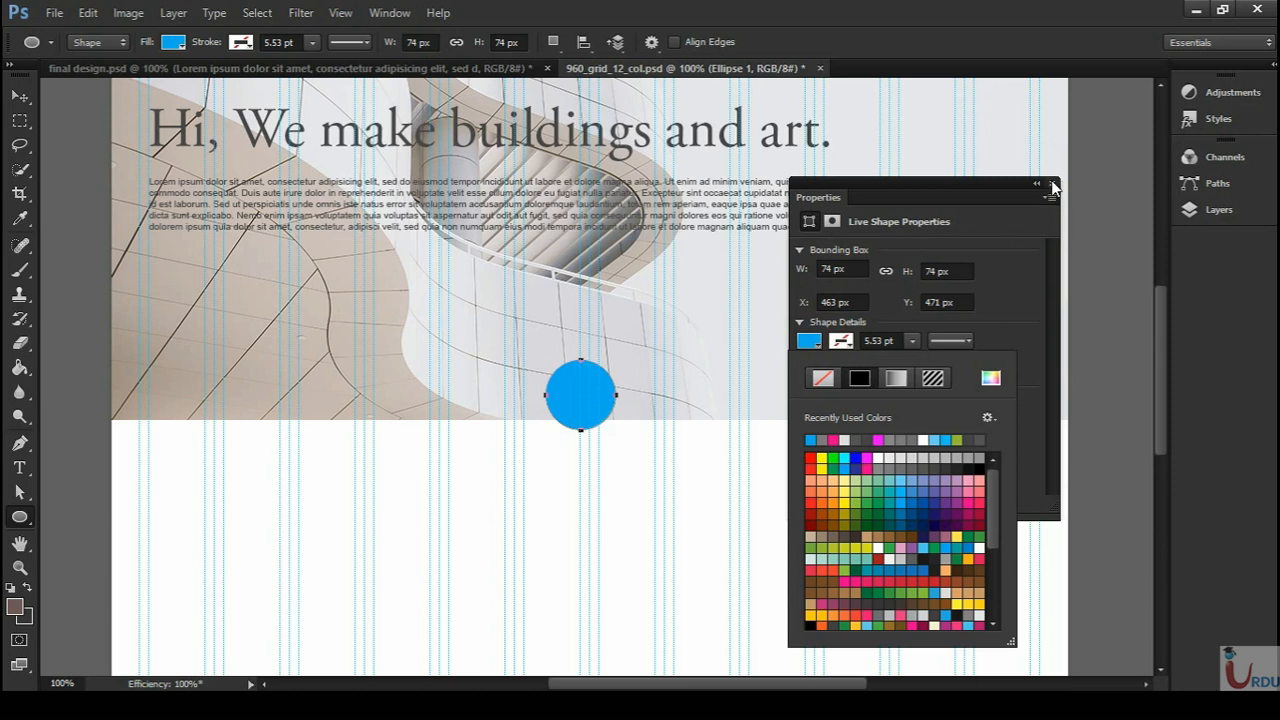
pyautogui.click(1053, 186)
pyautogui.click(1053, 186)
# - Centre the blue circle on the page's middle guide at the photo's lower edge and show the 12 Col Grid layer
pyautogui.click(20, 96)
pyautogui.hotkey('ctrl', '-')
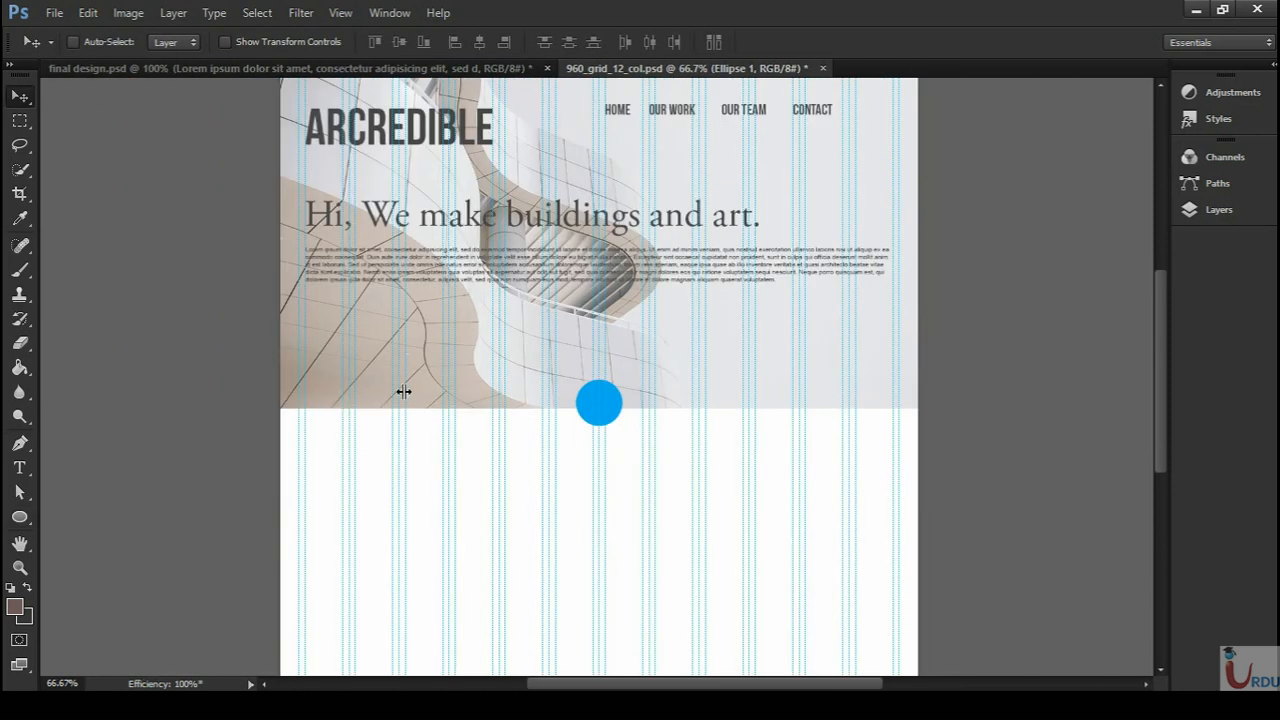
pyautogui.click(1189, 209)
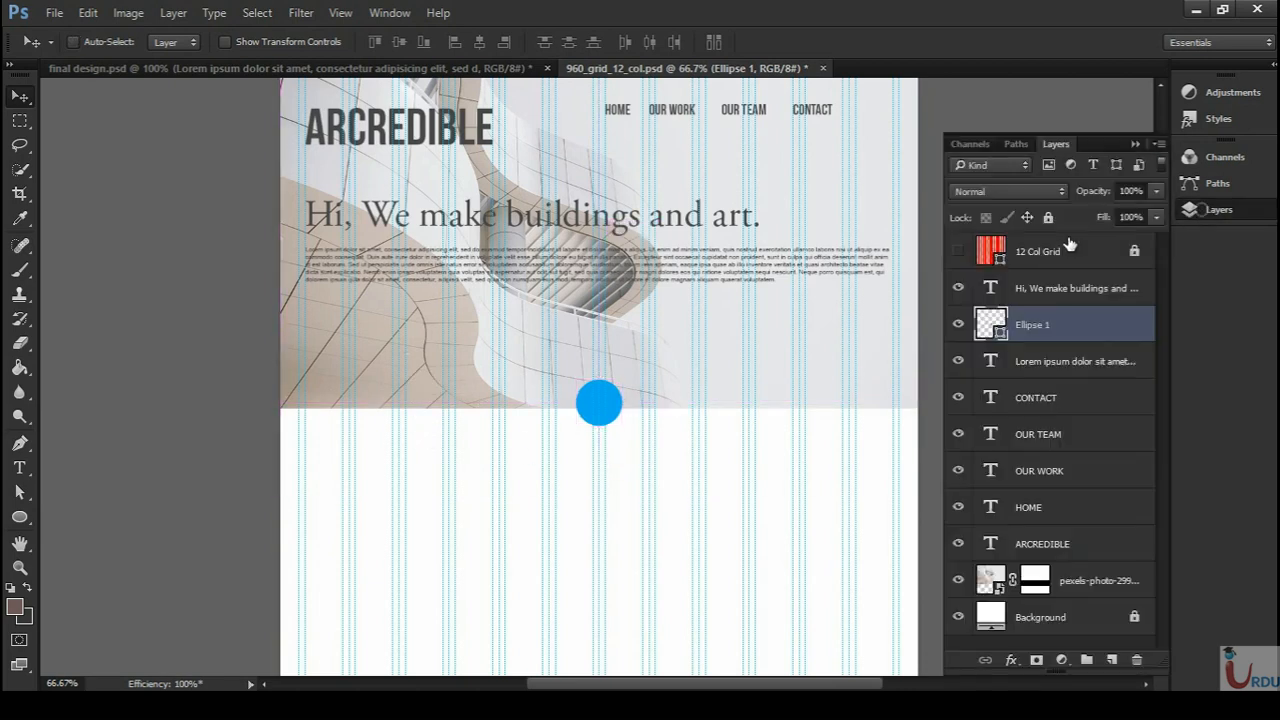
pyautogui.click(958, 251)
pyautogui.hotkey('ctrl', '+')
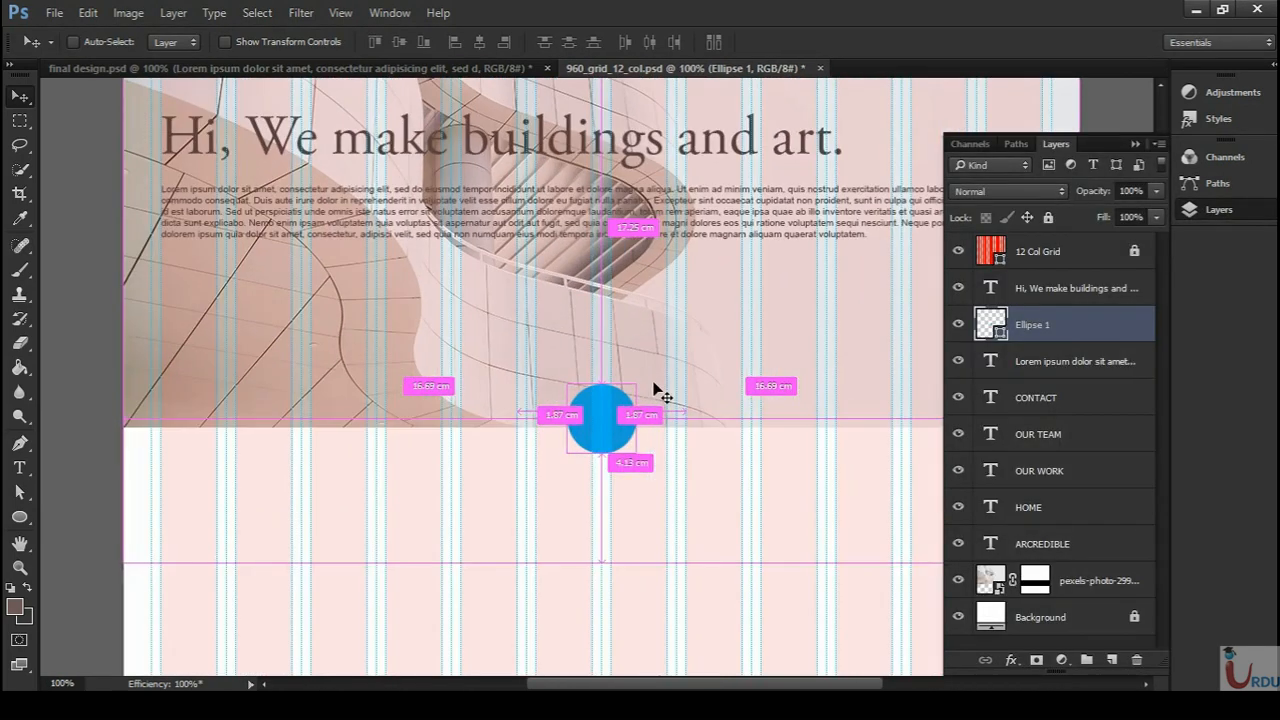
# - Examine the blue circle's alignment with the central guide and the photo's lower edge
pyautogui.scroll(-3, 723, 346)
pyautogui.hotkey('ctrl', '+')
pyautogui.moveTo(692, 312); pyautogui.dragTo(727, 379)
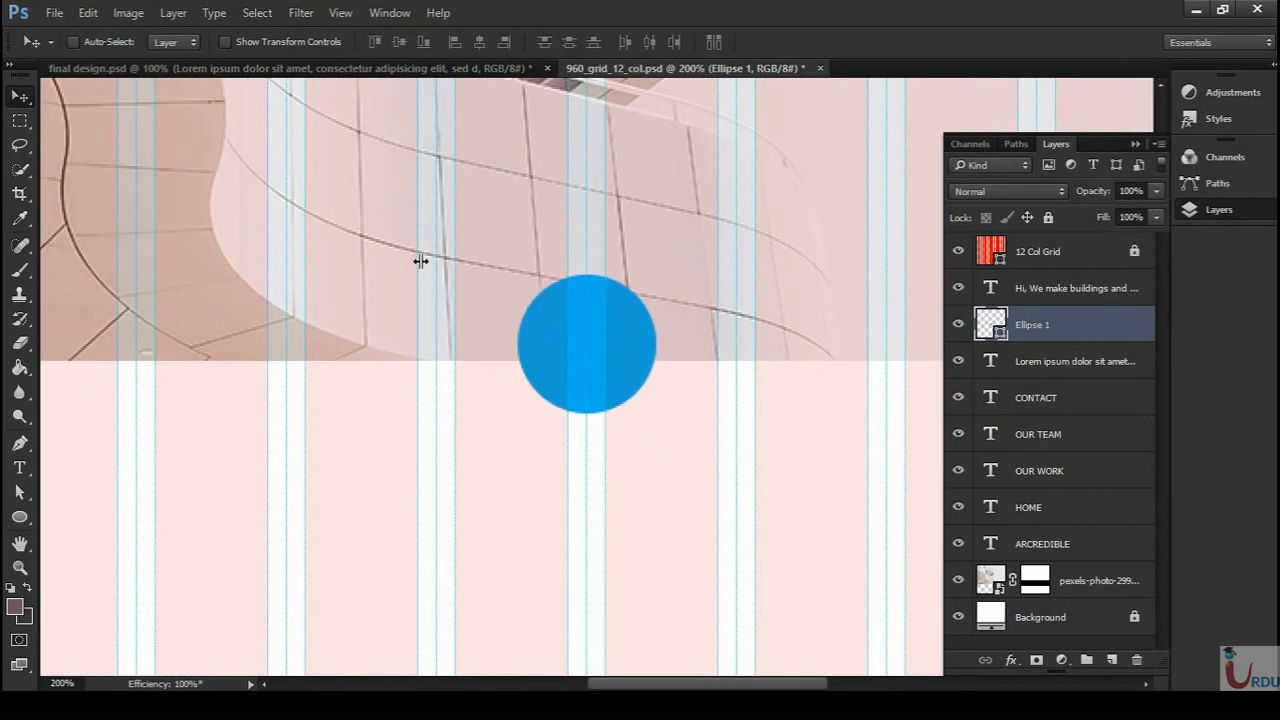
pyautogui.hotkey('ctrl', '-')
pyautogui.moveTo(686, 289); pyautogui.dragTo(720, 274)
pyautogui.hotkey('ctrl', '+')
pyautogui.moveTo(708, 327); pyautogui.dragTo(727, 262)
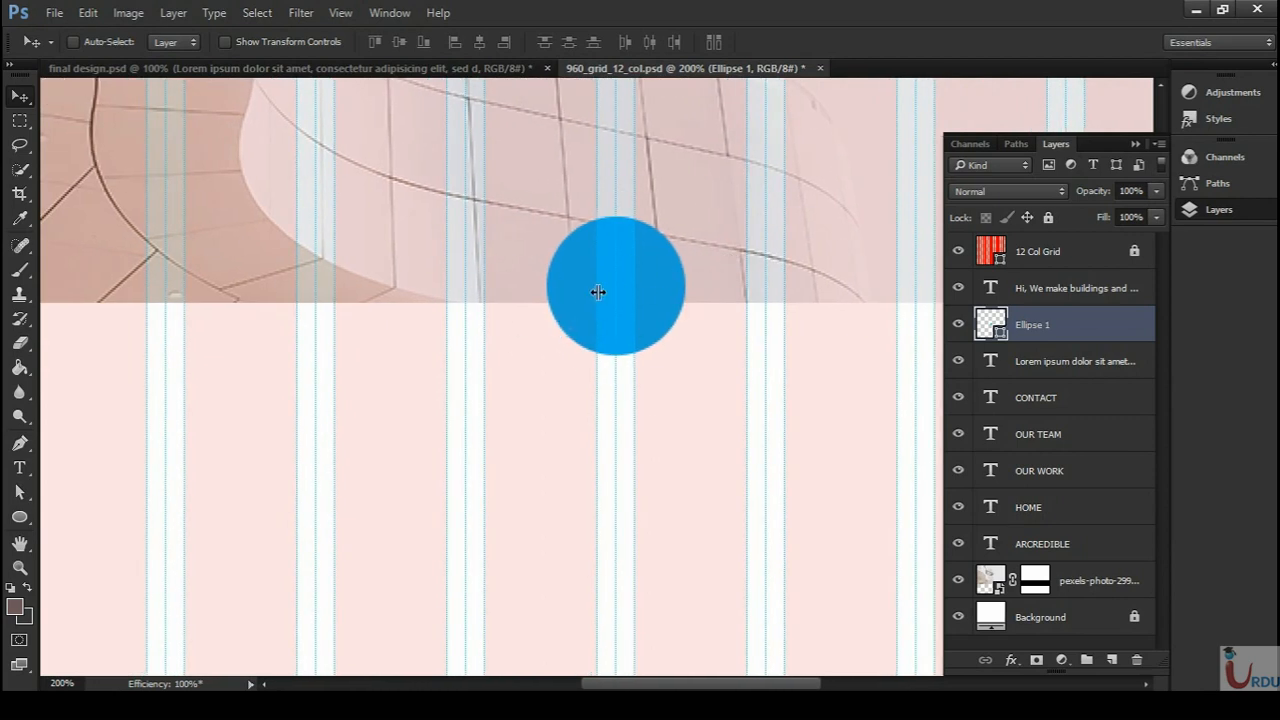
pyautogui.moveTo(583, 275); pyautogui.dragTo(469, 357)
pyautogui.press('ctrl')
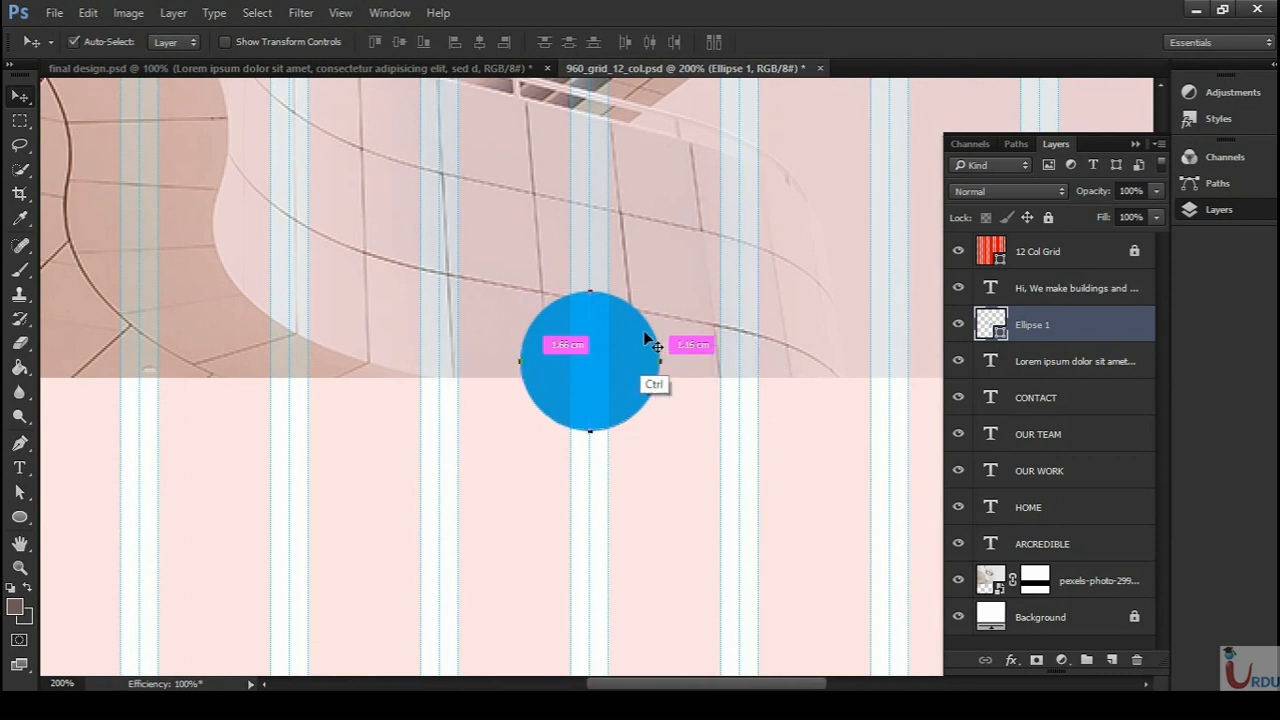
# - Draw a thin vertical rectangle about 44 px high beside the circle and set its width to 1 px
pyautogui.hotkey('ctrl', '+')
pyautogui.moveTo(660, 314); pyautogui.dragTo(597, 297)
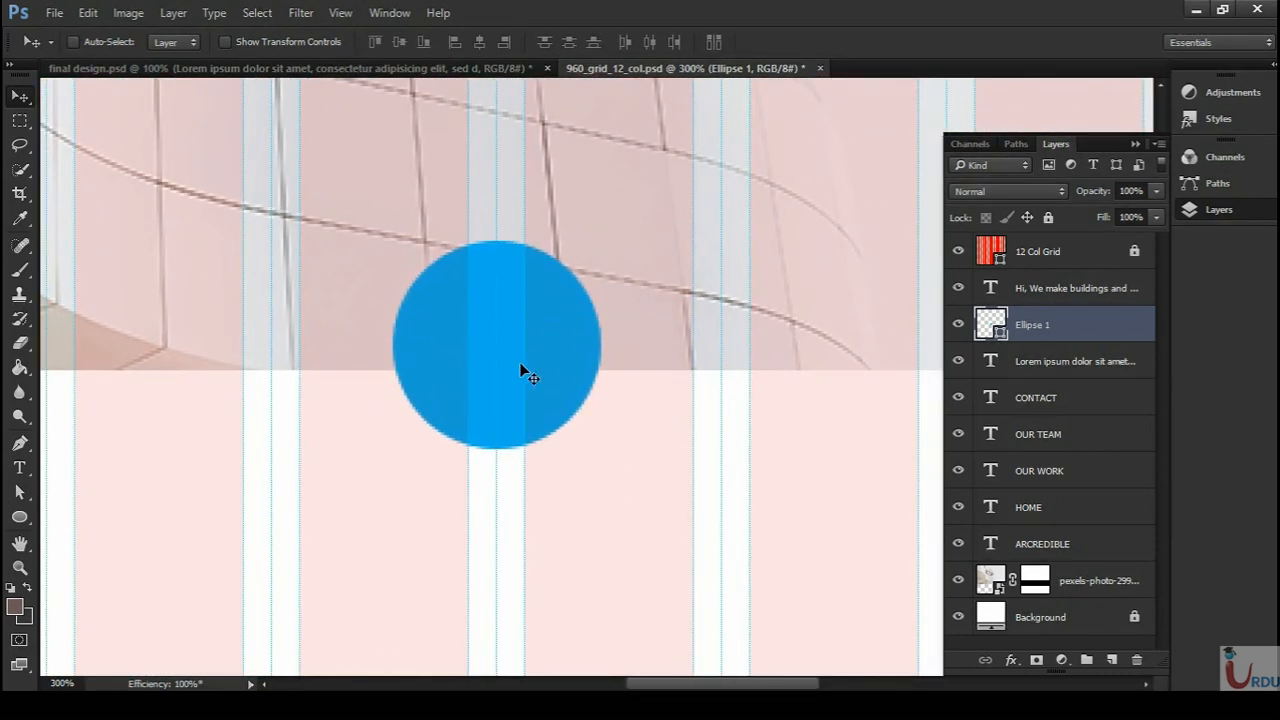
pyautogui.moveTo(20, 516); pyautogui.dragTo(105, 512)
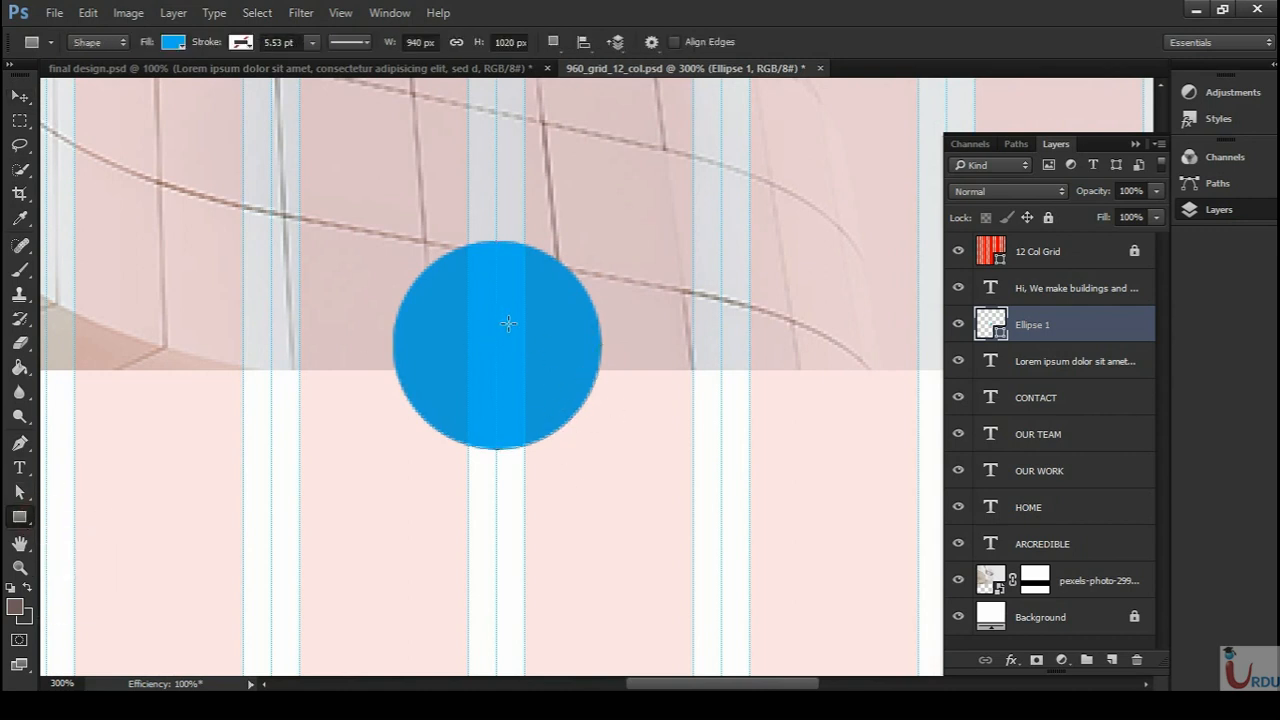
pyautogui.moveTo(605, 174); pyautogui.dragTo(607, 300)
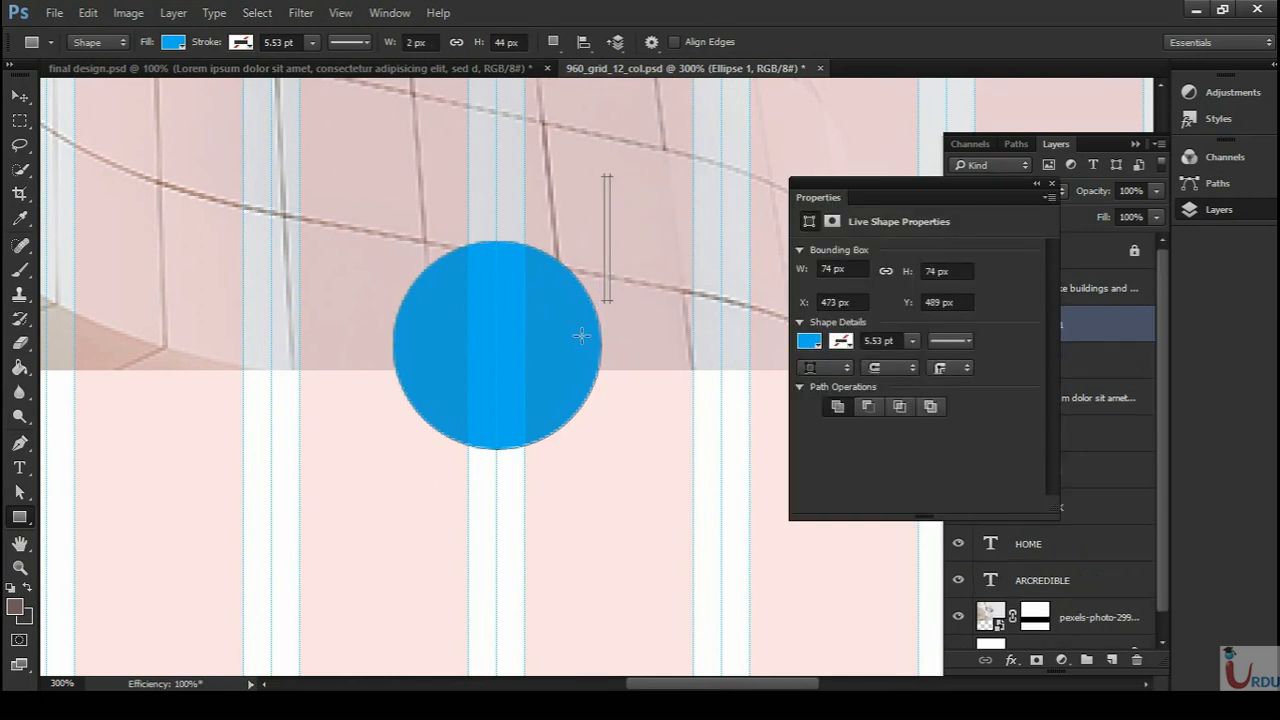
pyautogui.click(828, 257)
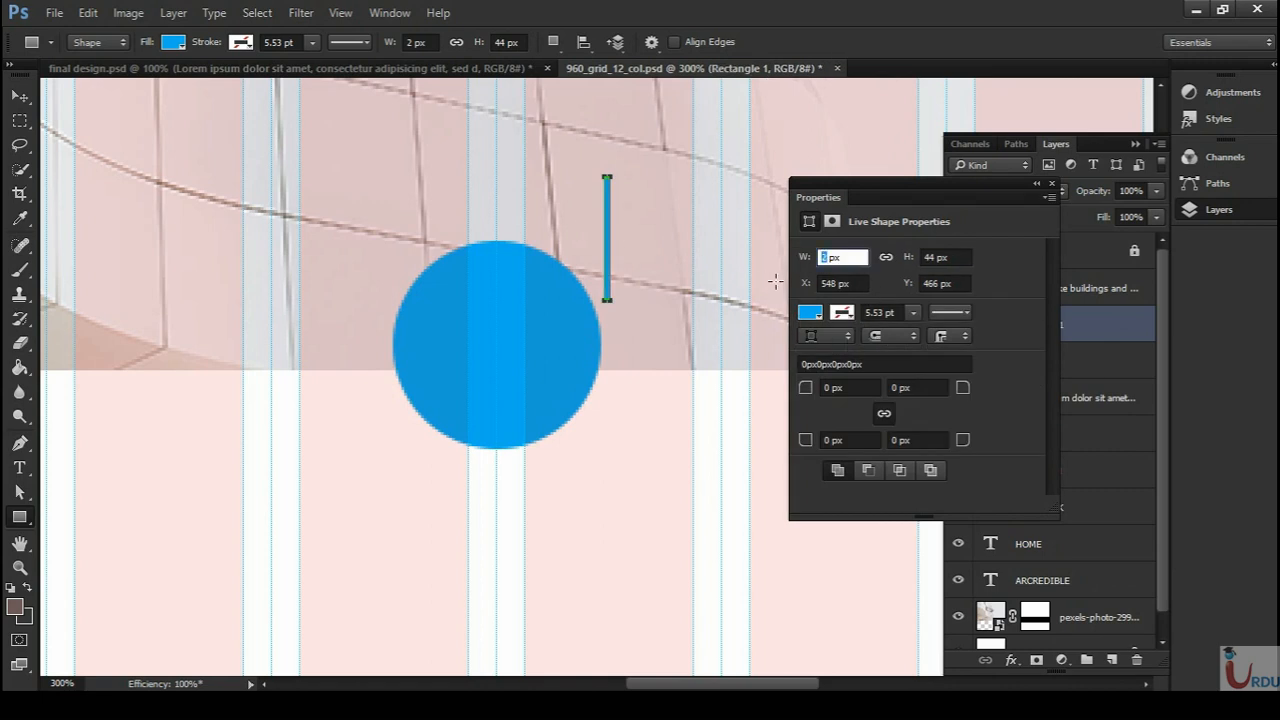
pyautogui.press('Return')
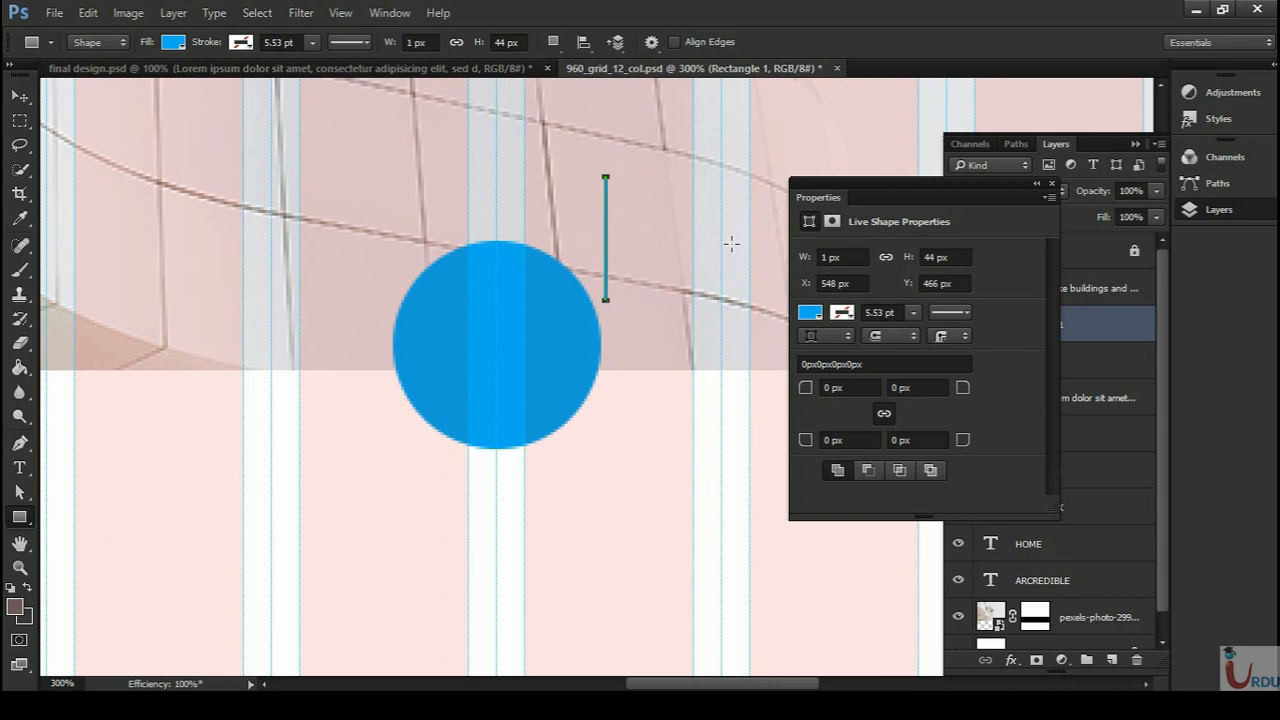
# - Fill the thin rectangle with white
pyautogui.click(812, 313)
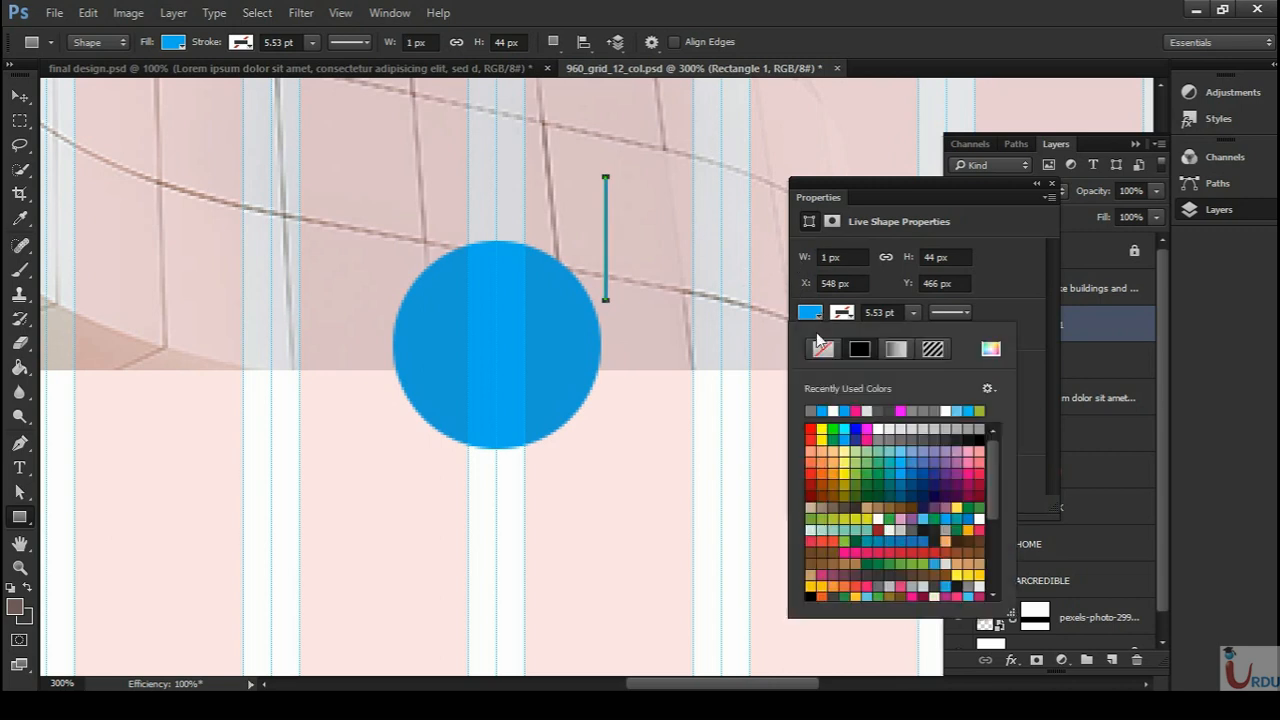
pyautogui.click(840, 410)
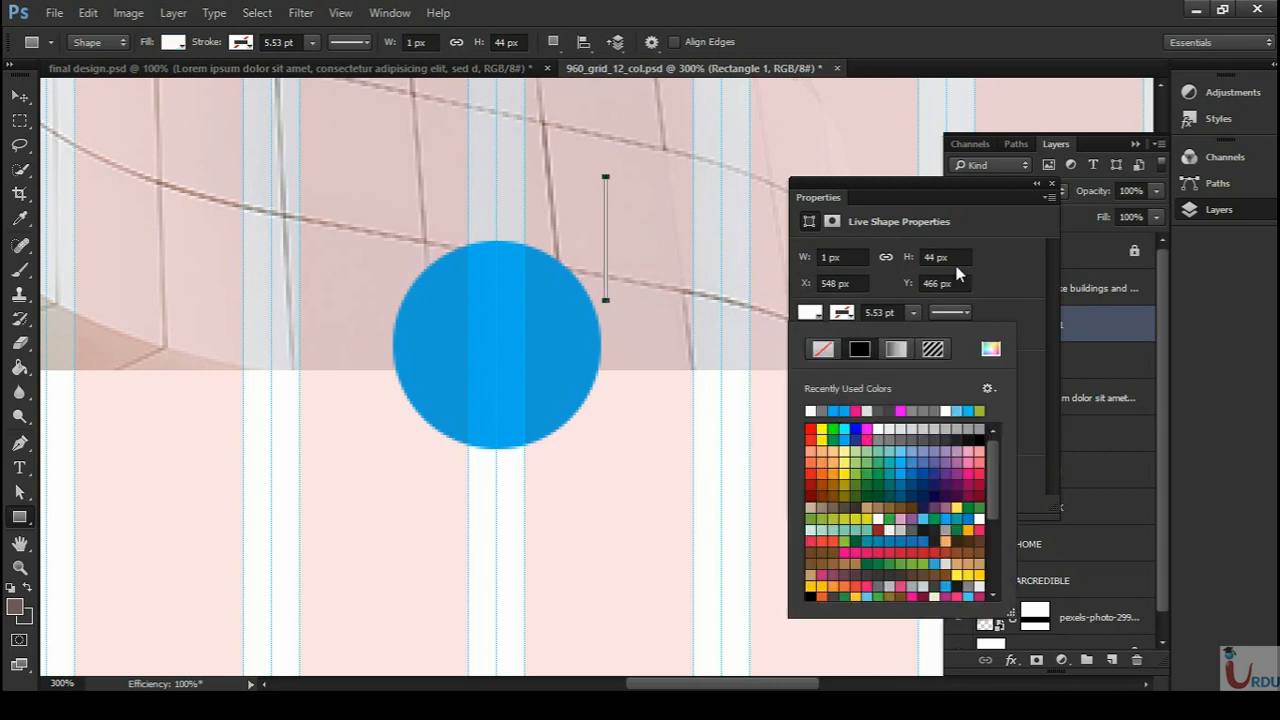
pyautogui.click(1036, 186)
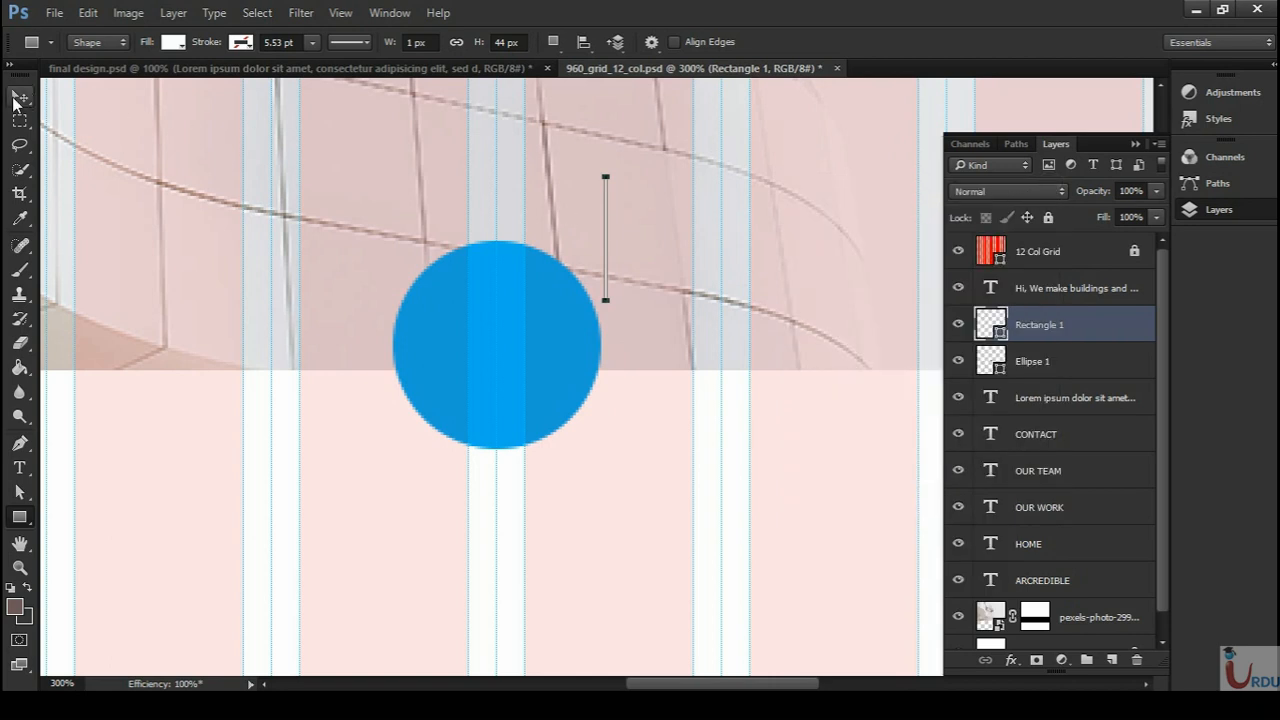
# - Move the white line onto the left half of the blue circle
pyautogui.click(19, 96)
pyautogui.moveTo(605, 258); pyautogui.dragTo(456, 354)
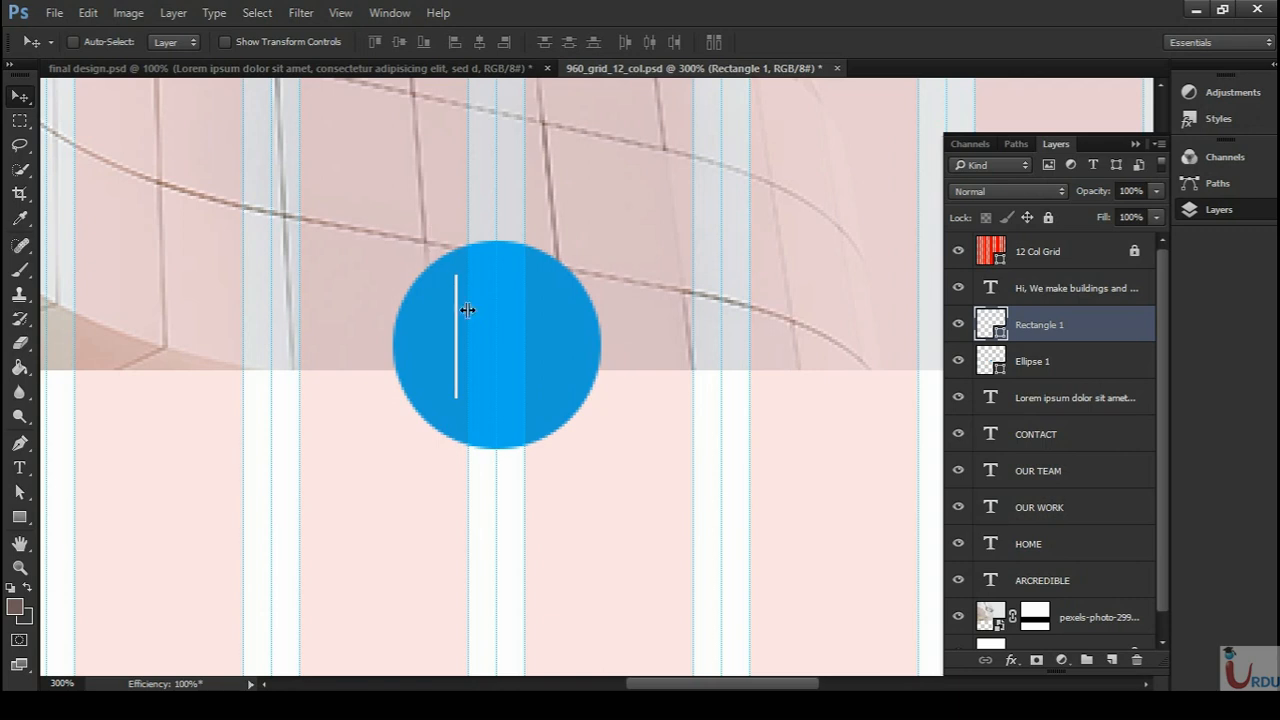
pyautogui.press('ctrl')
pyautogui.press('ctrl')
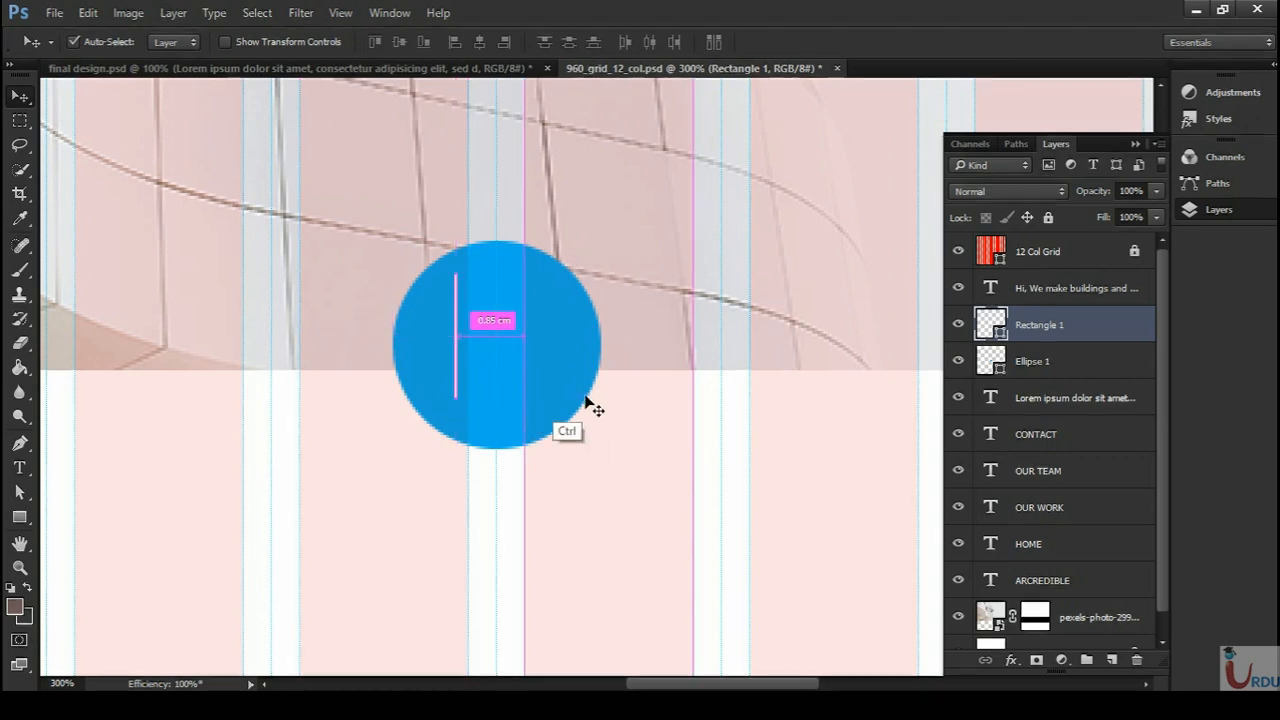
# - Rotate the white line by -30° and shift it slightly down inside the circle
pyautogui.hotkey('ctrl', 't')
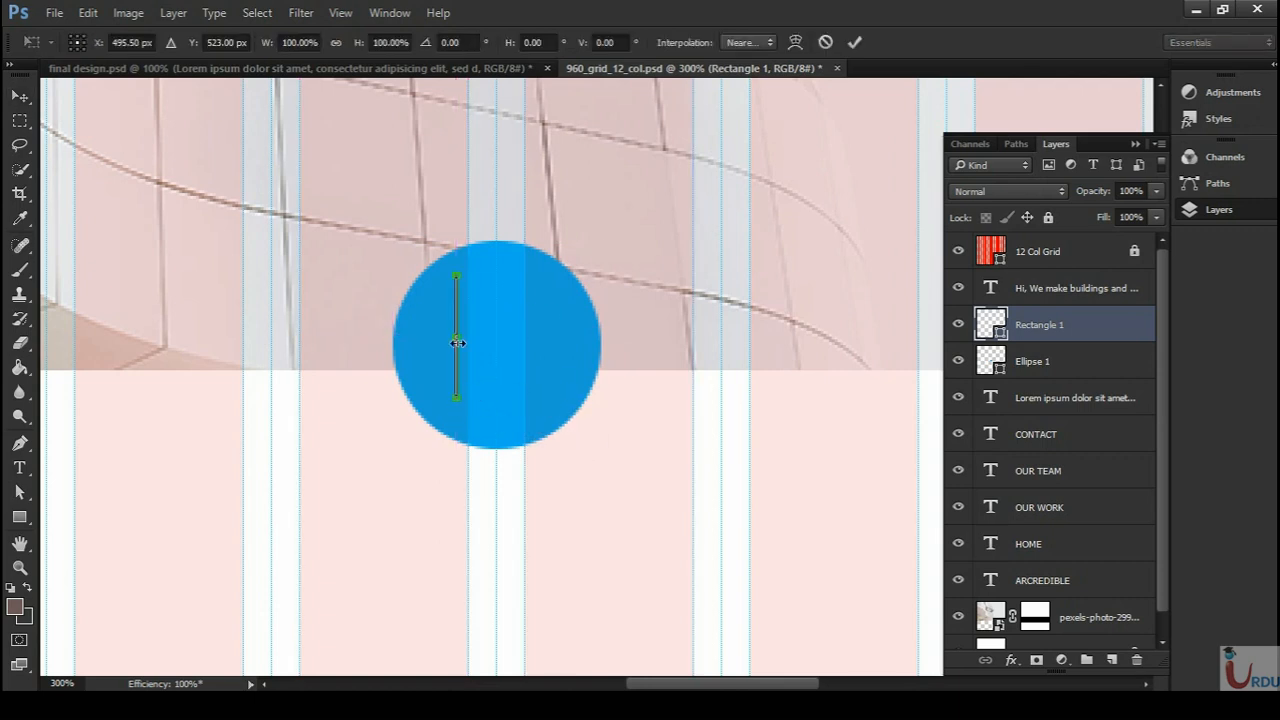
pyautogui.rightClick(479, 397)
pyautogui.click(455, 418)
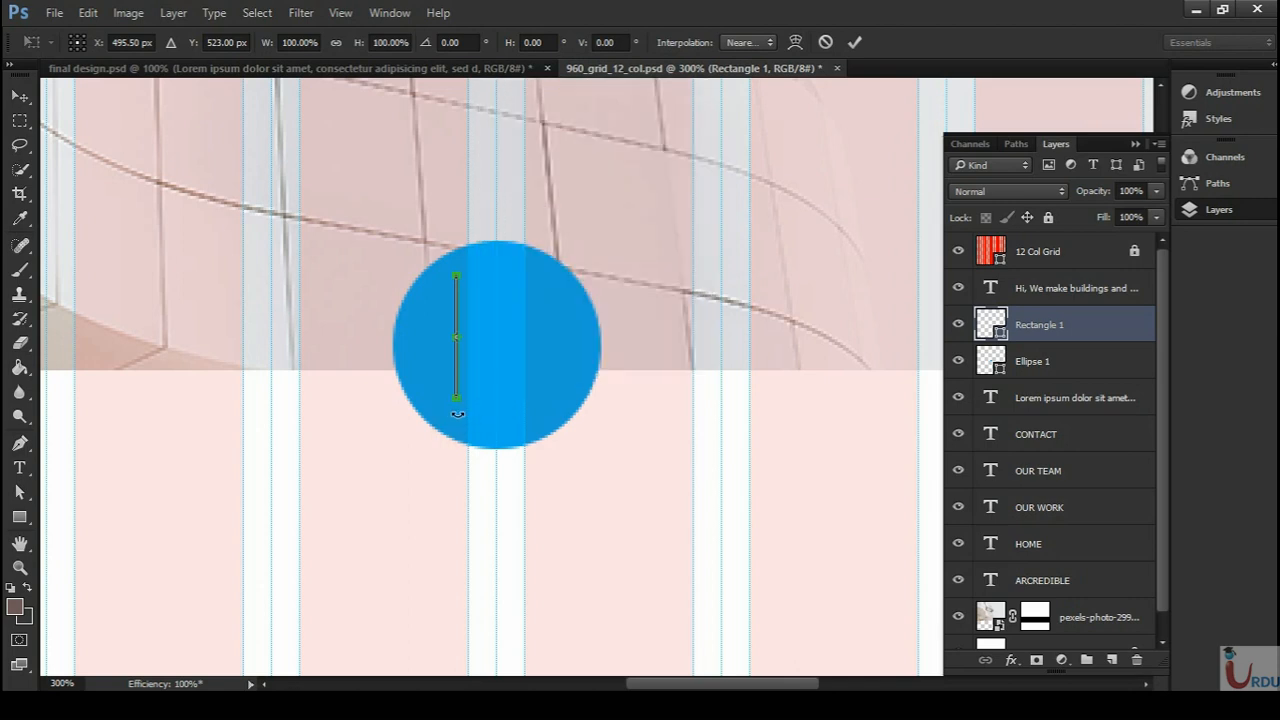
pyautogui.moveTo(453, 416); pyautogui.dragTo(491, 403)
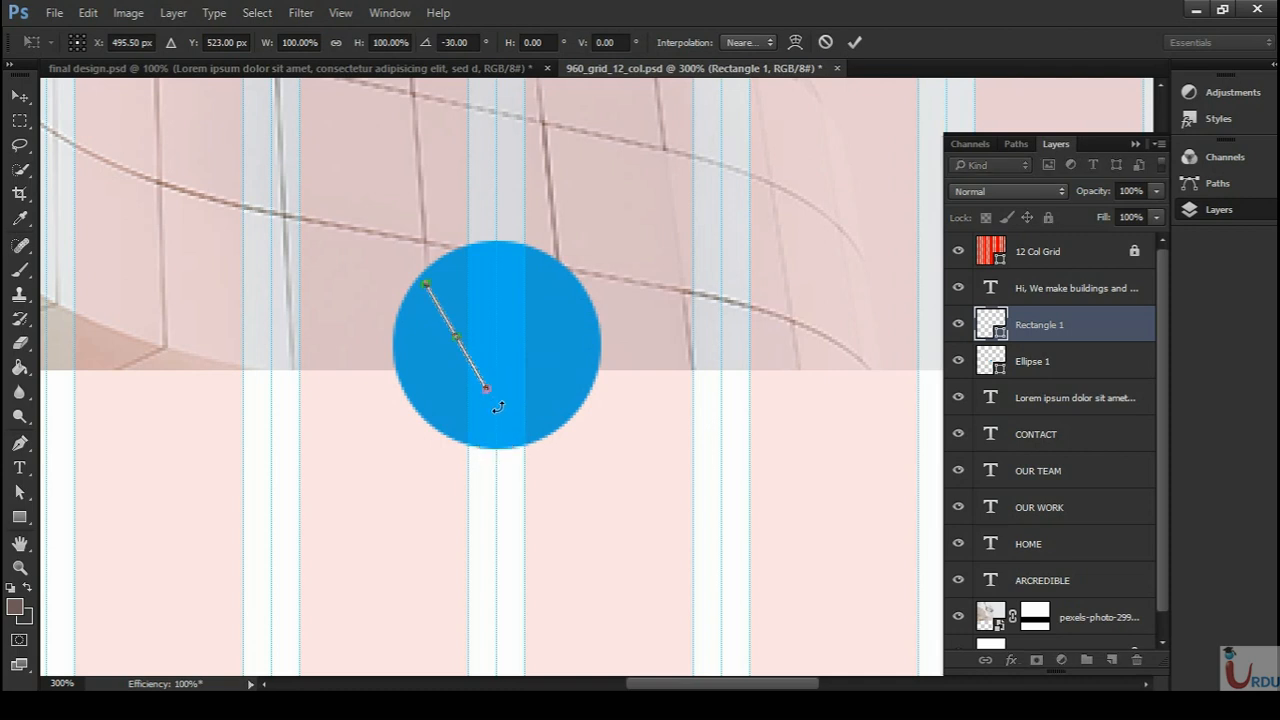
pyautogui.press('Return')
pyautogui.moveTo(463, 350); pyautogui.dragTo(464, 366)
pyautogui.press('ctrl')
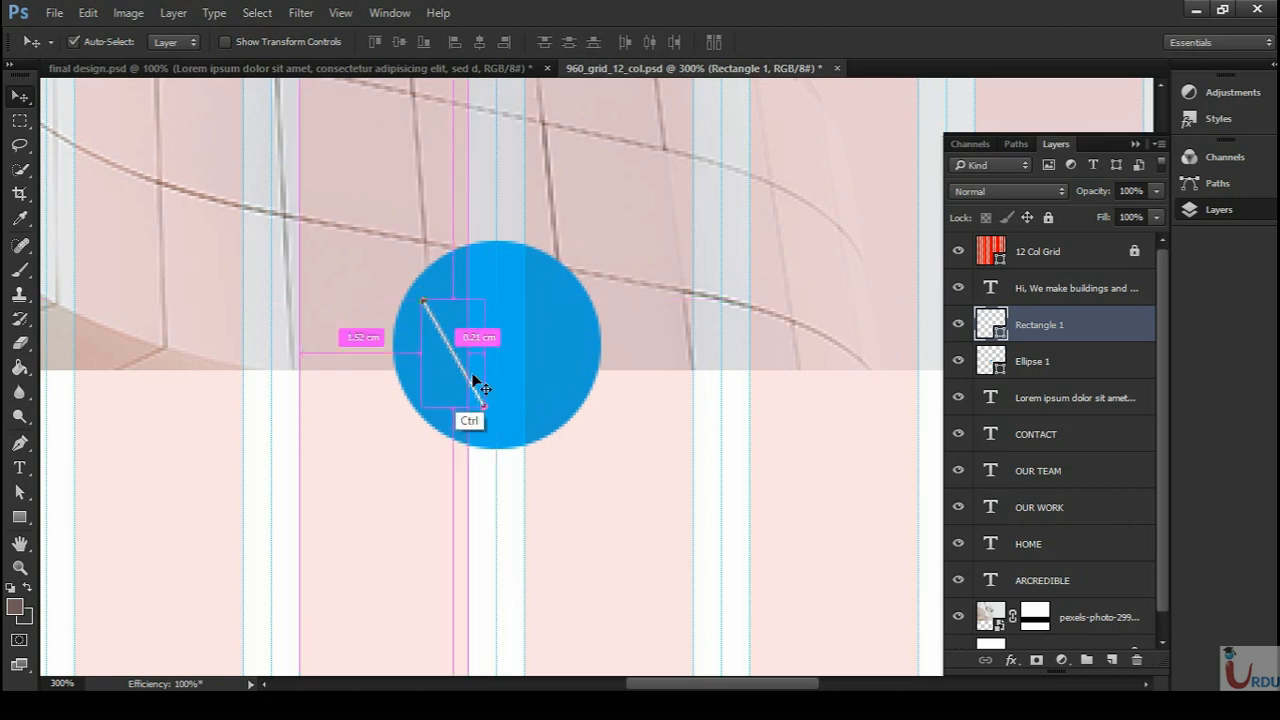
# - Duplicate the slanted white line and flip the copy horizontally
pyautogui.moveTo(1096, 326); pyautogui.dragTo(1113, 658)
pyautogui.hotkey('ctrl', 't')
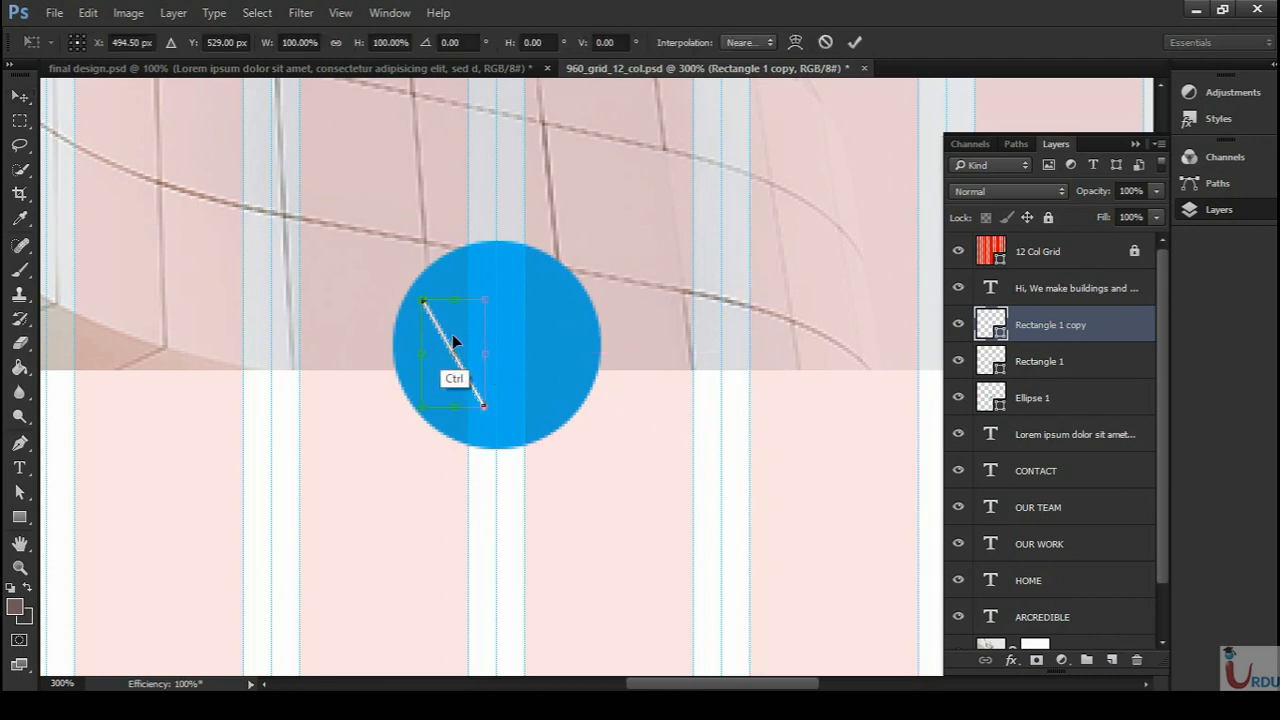
pyautogui.rightClick(440, 336)
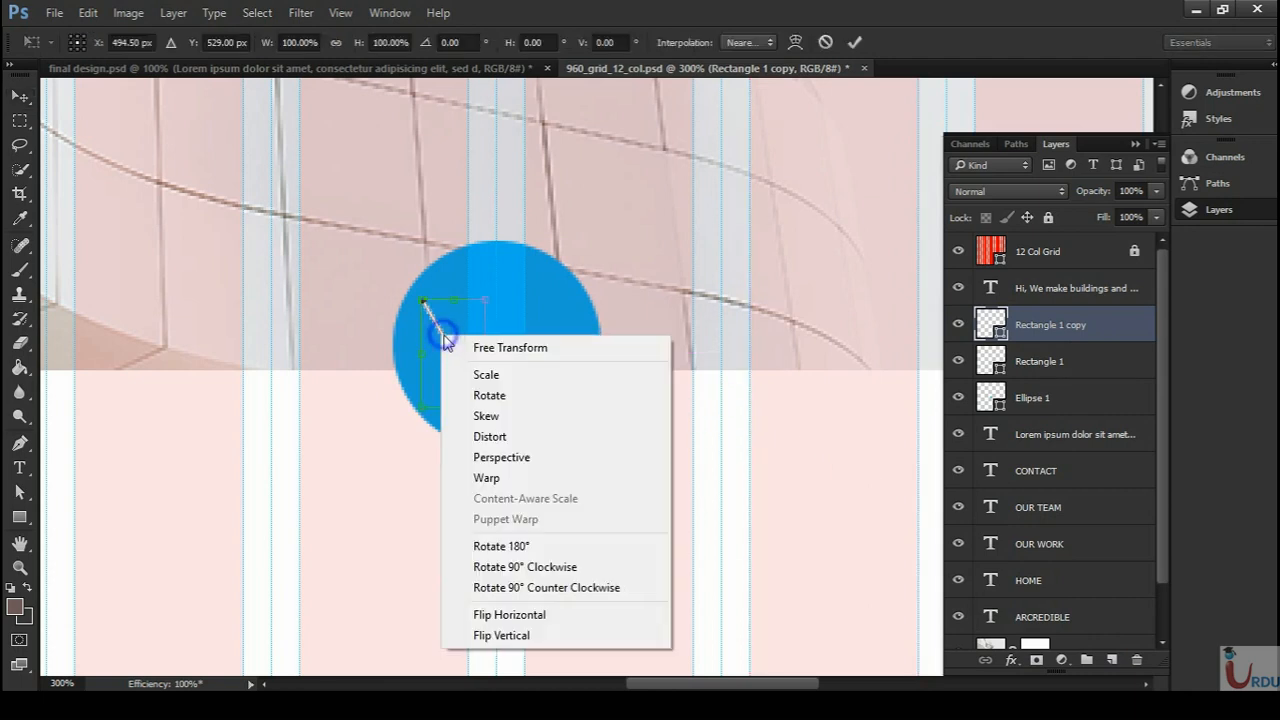
pyautogui.click(540, 614)
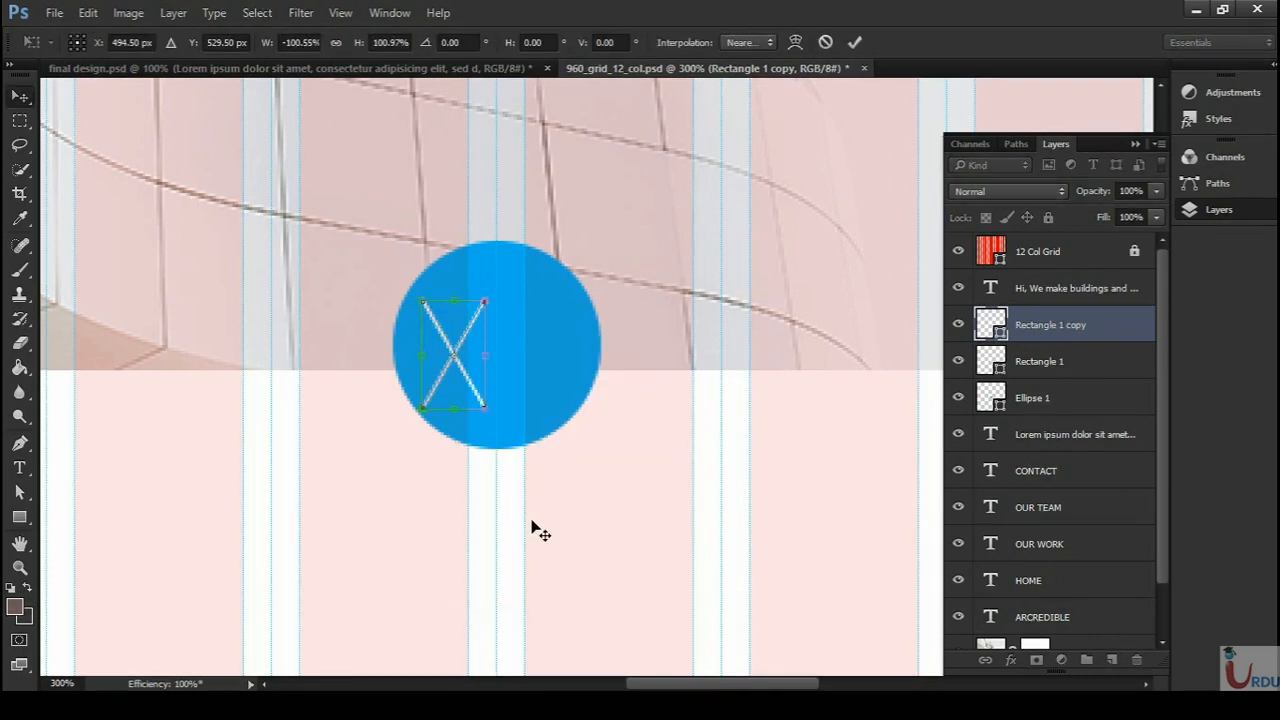
pyautogui.press('Return')
# - Nudge the flipped copy to the right until both lines meet at their lower ends as a V-shaped down arrow
pyautogui.press('Right')
pyautogui.press('Right')
pyautogui.press('Right')
pyautogui.press('Right')
pyautogui.press('Right')
pyautogui.press('Right')
pyautogui.press('Right')
pyautogui.press('Right')
pyautogui.press('Right')
pyautogui.press('Right')
pyautogui.press('Right')
pyautogui.press('Right')
pyautogui.press('Right')
pyautogui.press('Right')
pyautogui.press('Right')
pyautogui.press('Right')
pyautogui.press('Right')
pyautogui.press('Right')
pyautogui.press('Right')
pyautogui.press('Right')
pyautogui.press('Right')
pyautogui.press('Right')
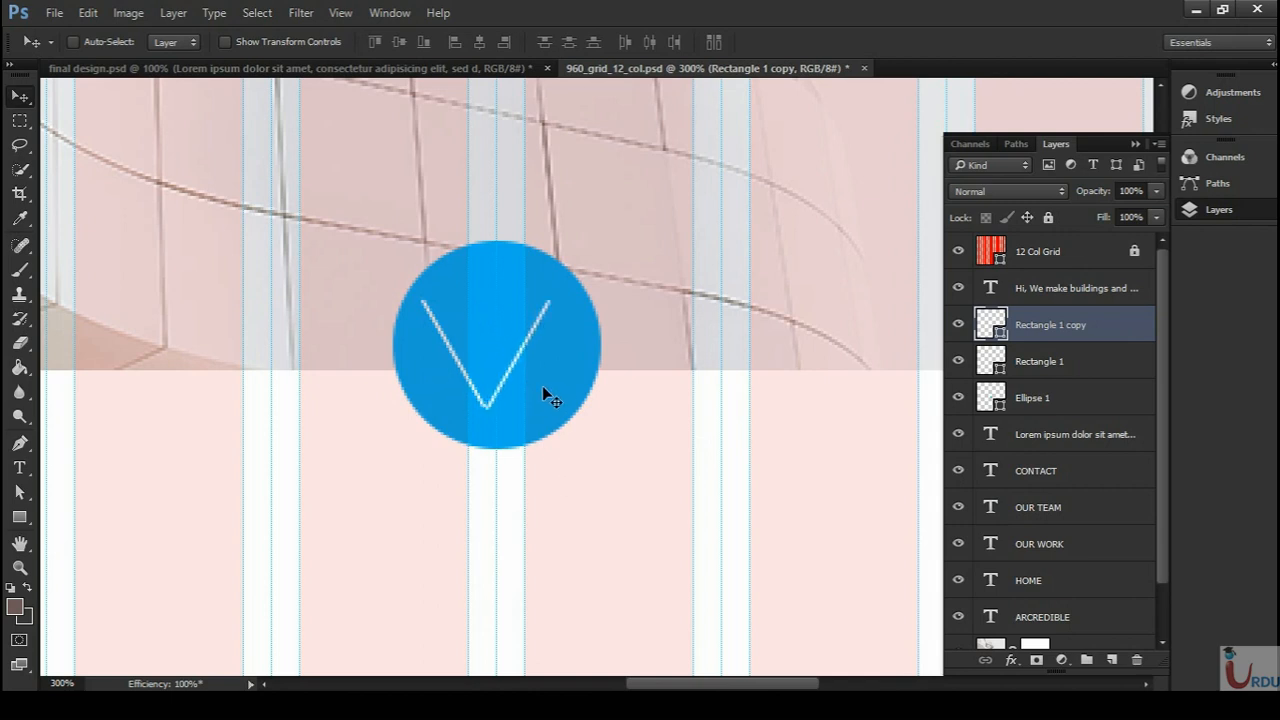
pyautogui.press('Left')
pyautogui.press('Up')
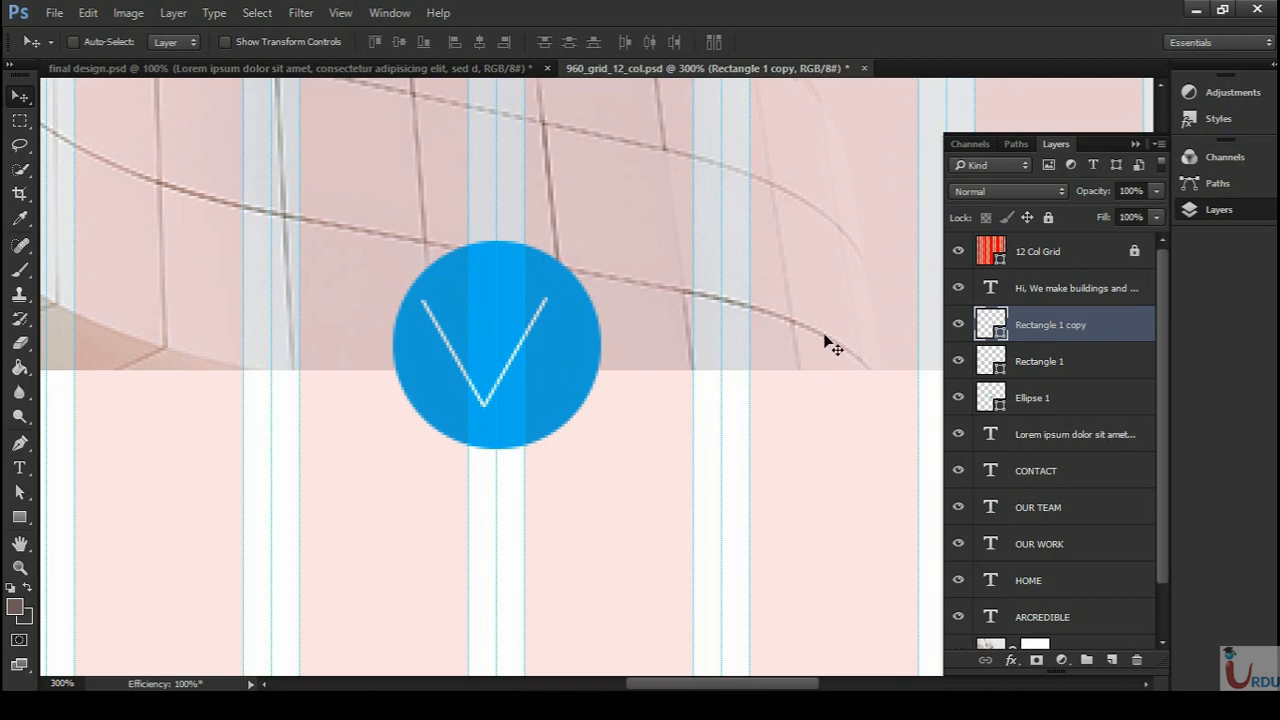
# - Convert both white line layers of the arrow into one smart object and centre it horizontally in the blue circle
pyautogui.keyDown('shift'); pyautogui.click(1088, 364); pyautogui.keyUp('shift')
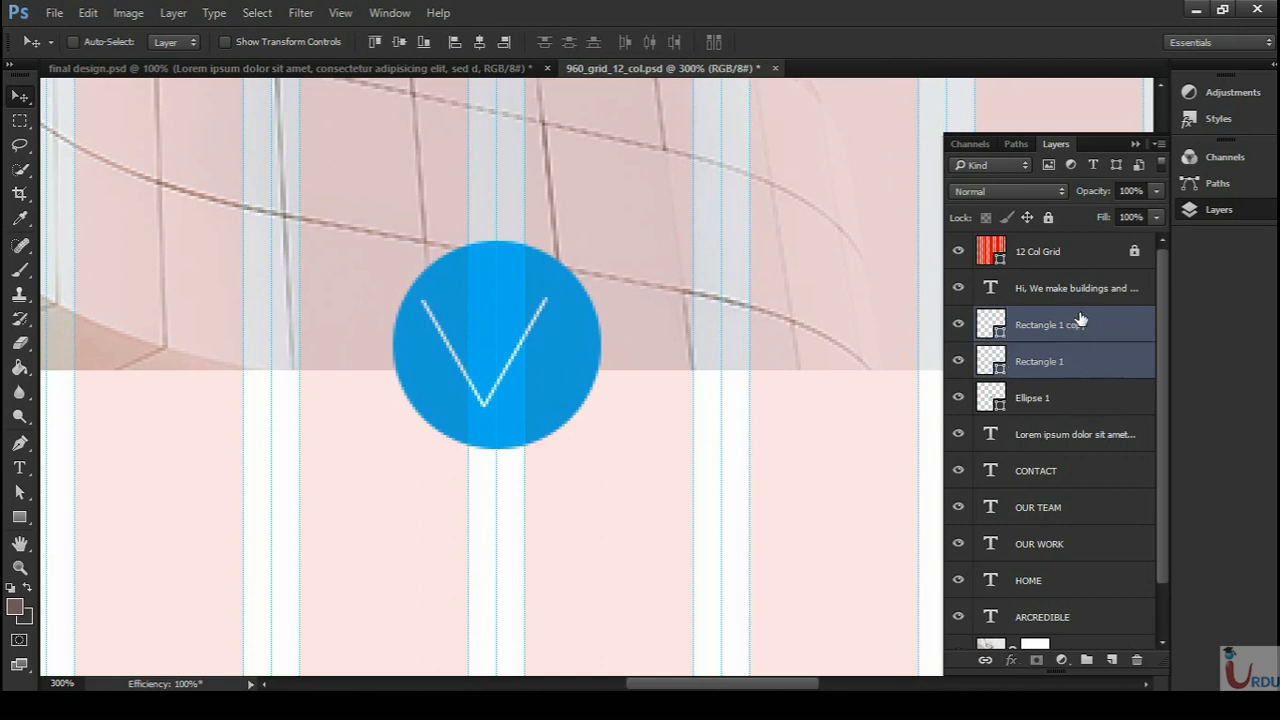
pyautogui.rightClick(1097, 343)
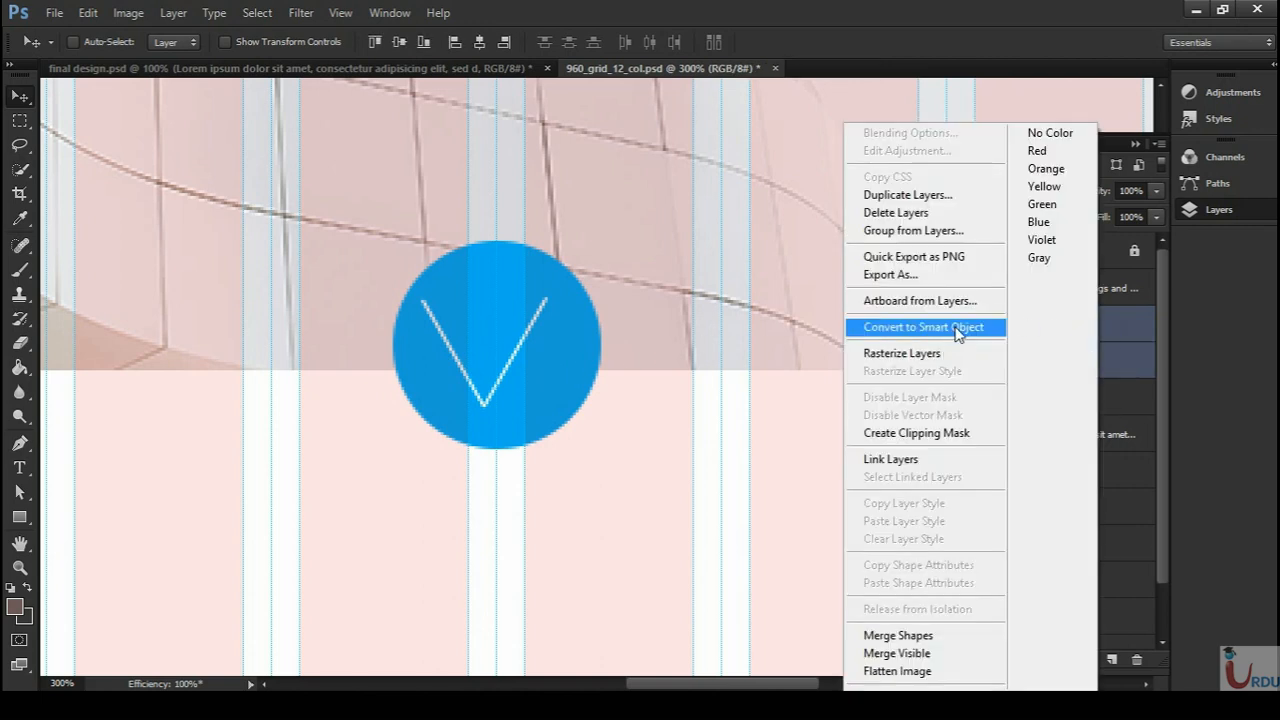
pyautogui.click(905, 327)
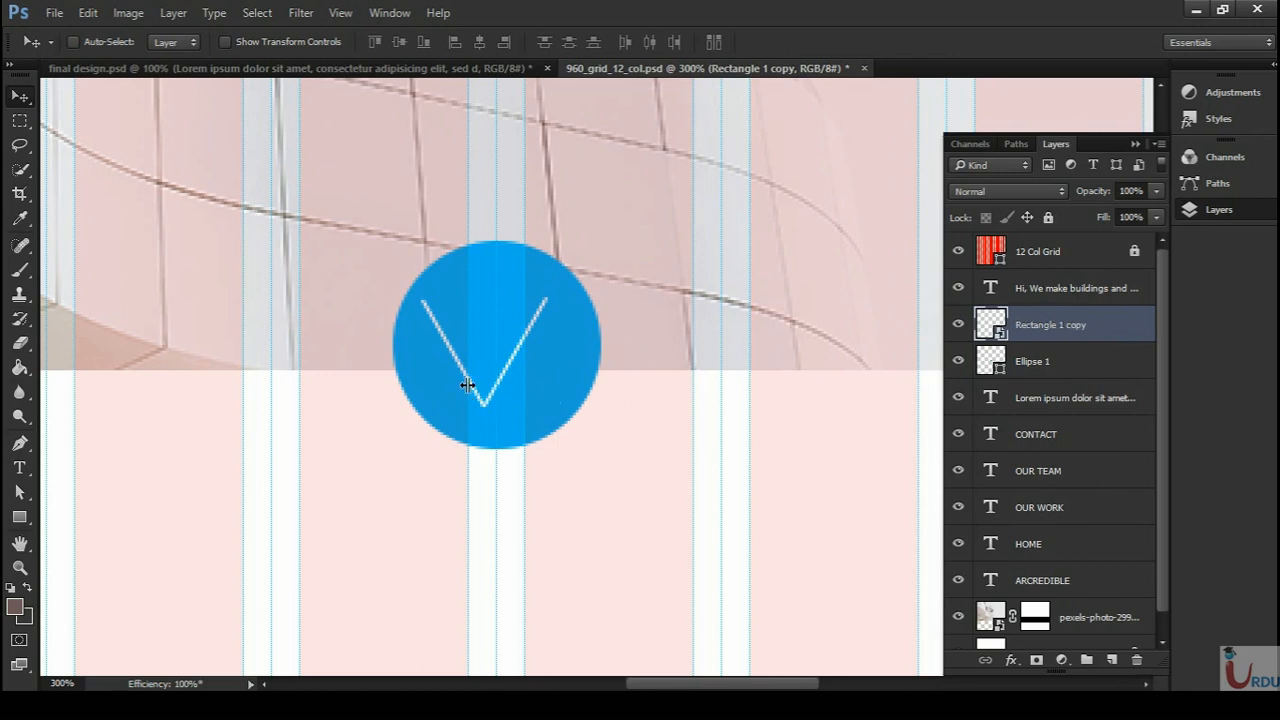
pyautogui.moveTo(449, 360); pyautogui.dragTo(463, 363)
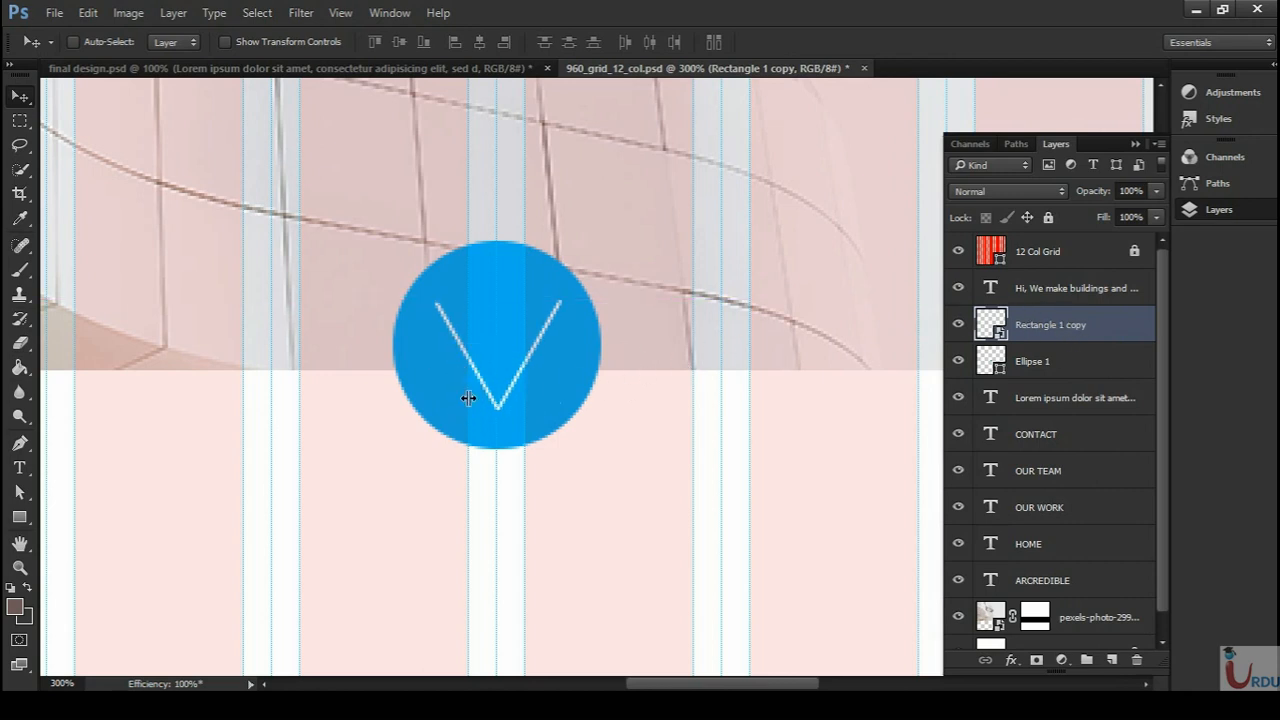
# - Transform the arrow into a flatter, wider chevron, about 124% wide and 70% high
pyautogui.hotkey('ctrl', 't')
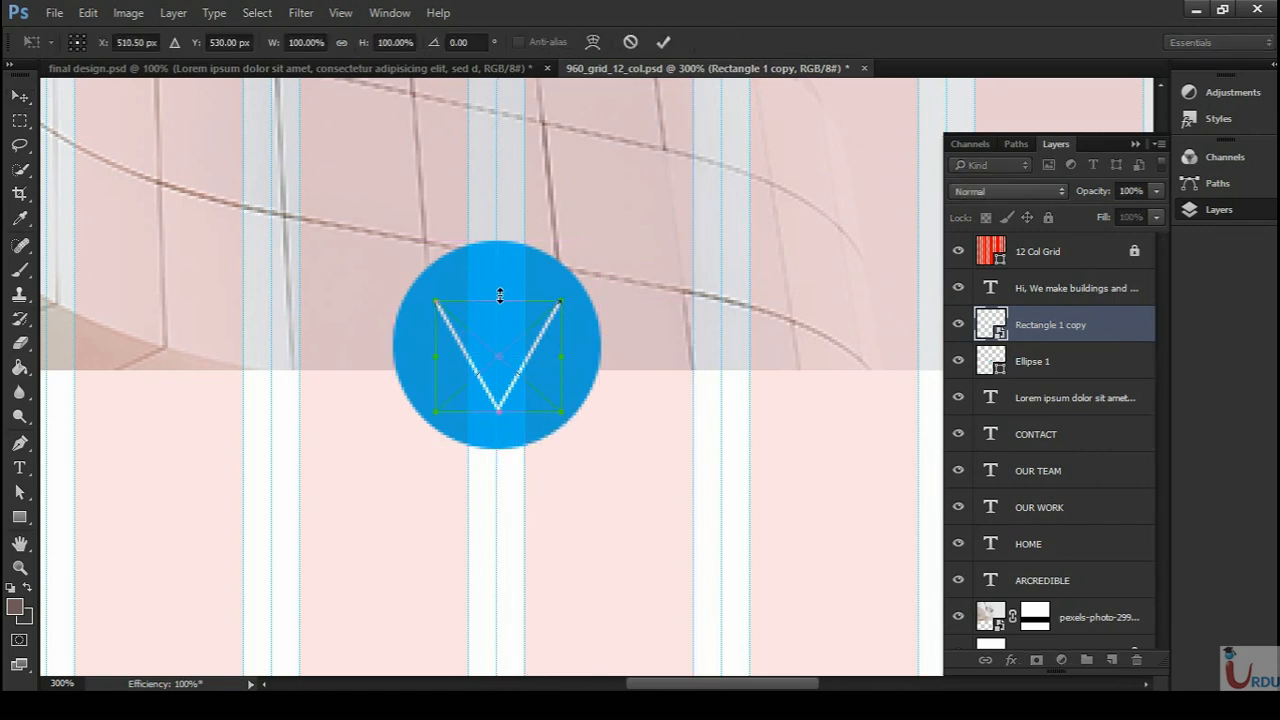
pyautogui.moveTo(500, 297); pyautogui.dragTo(497, 335)
pyautogui.moveTo(565, 373); pyautogui.dragTo(578, 373)
pyautogui.moveTo(434, 373); pyautogui.dragTo(419, 368)
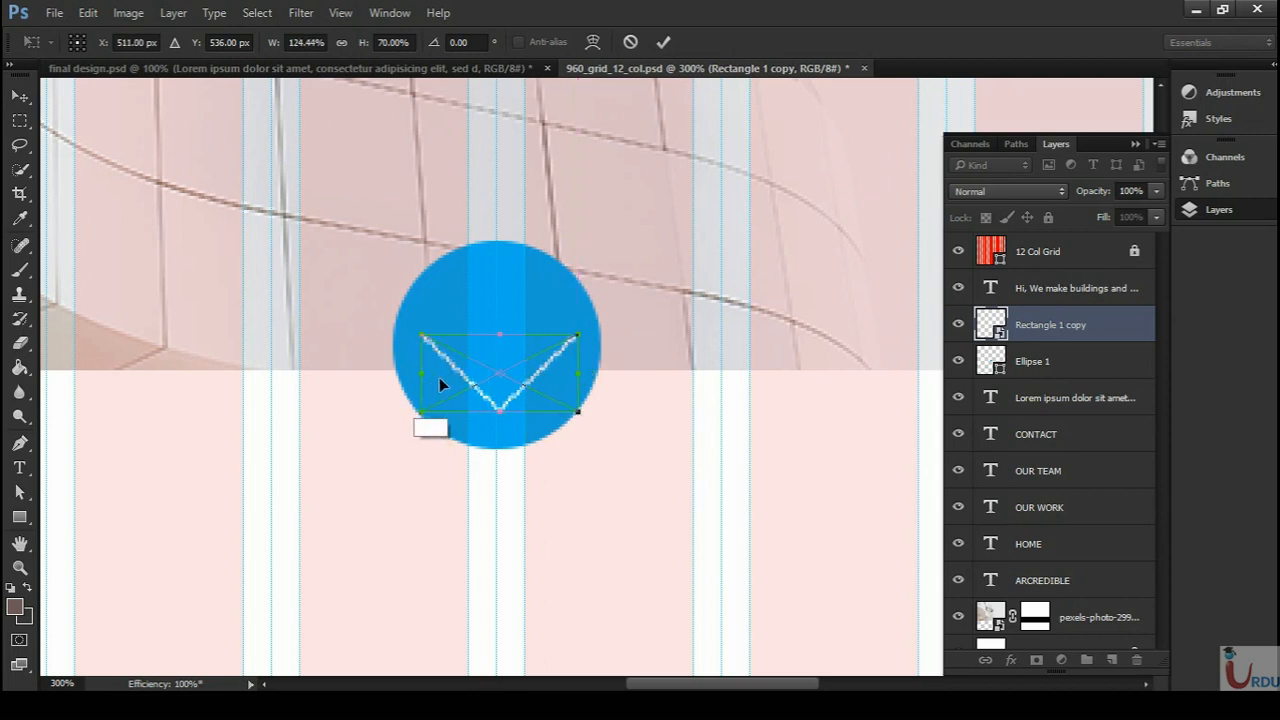
pyautogui.press('Return')
# - Nudge the arrow slightly to the left to fine-tune its centring in the blue circle
pyautogui.scroll(-1, 623, 408)
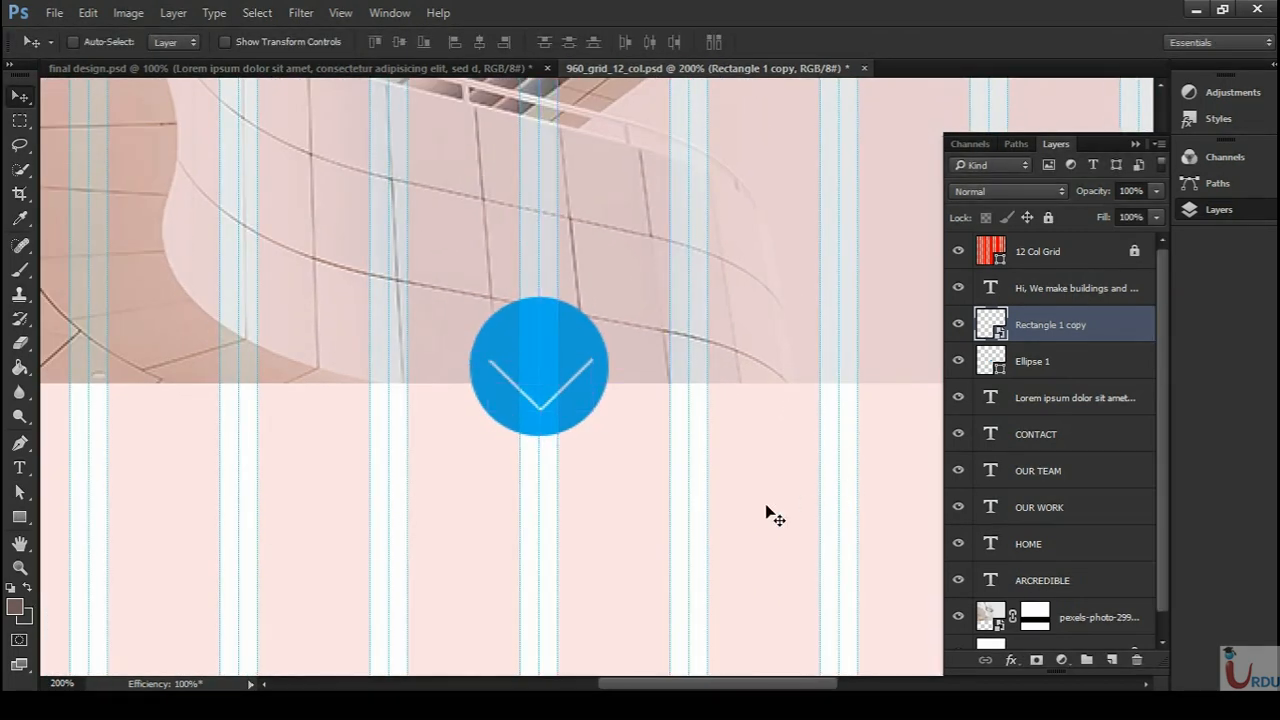
pyautogui.press('Left')
pyautogui.press('Left')
pyautogui.press('Right')
# - Hide the 12 Col Grid layer and the guides to view the clean page at 100%
pyautogui.hotkey('ctrl', '-')
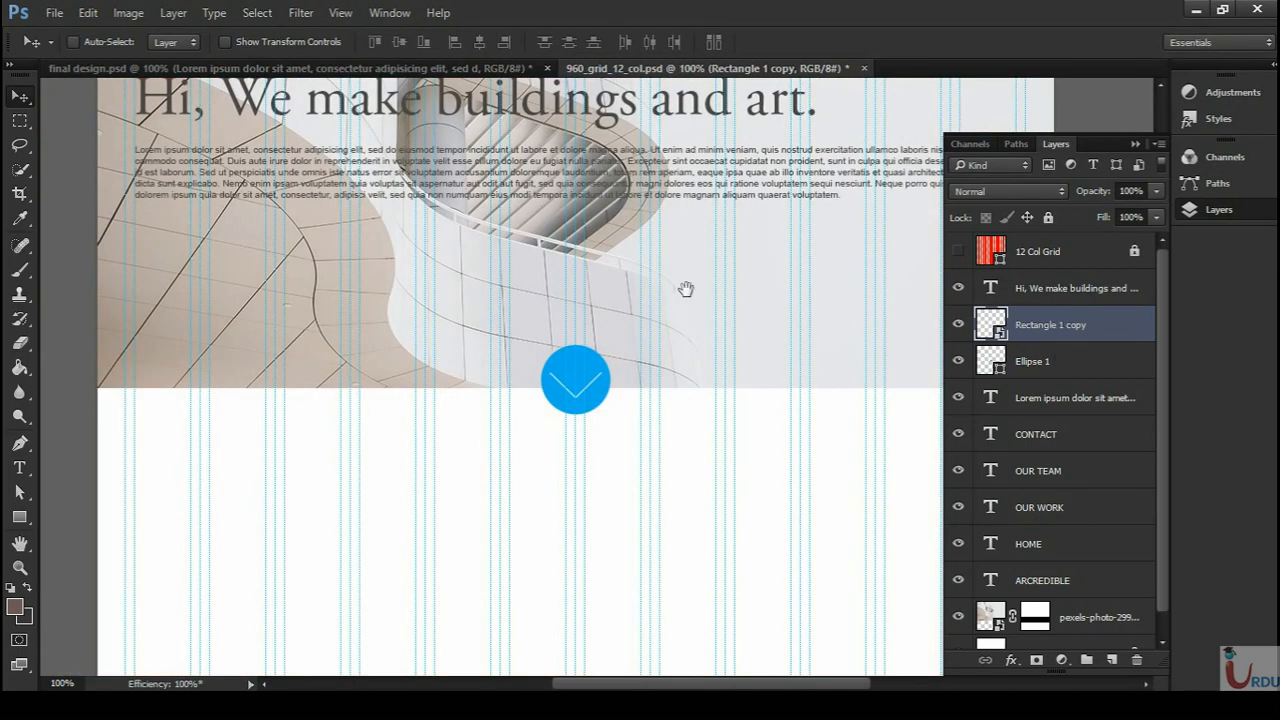
pyautogui.moveTo(686, 286); pyautogui.dragTo(683, 443)
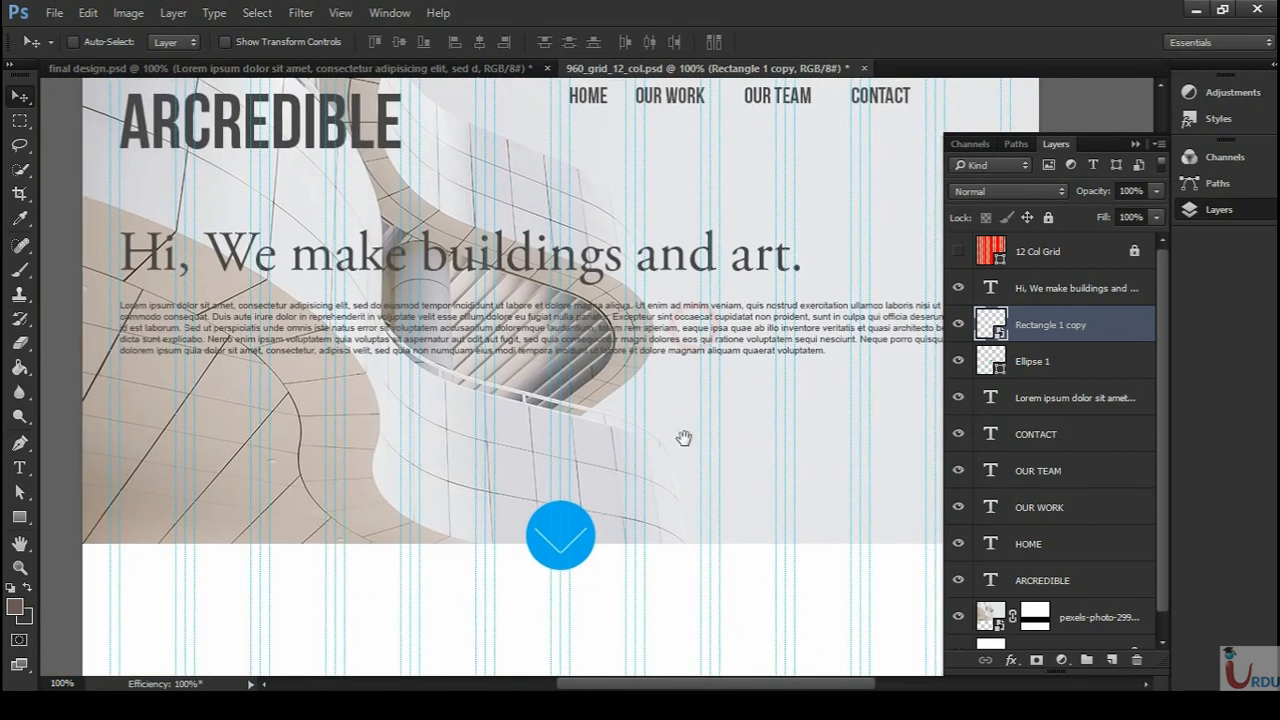
pyautogui.hotkey('ctrl', ';')
pyautogui.moveTo(783, 457); pyautogui.dragTo(769, 366)
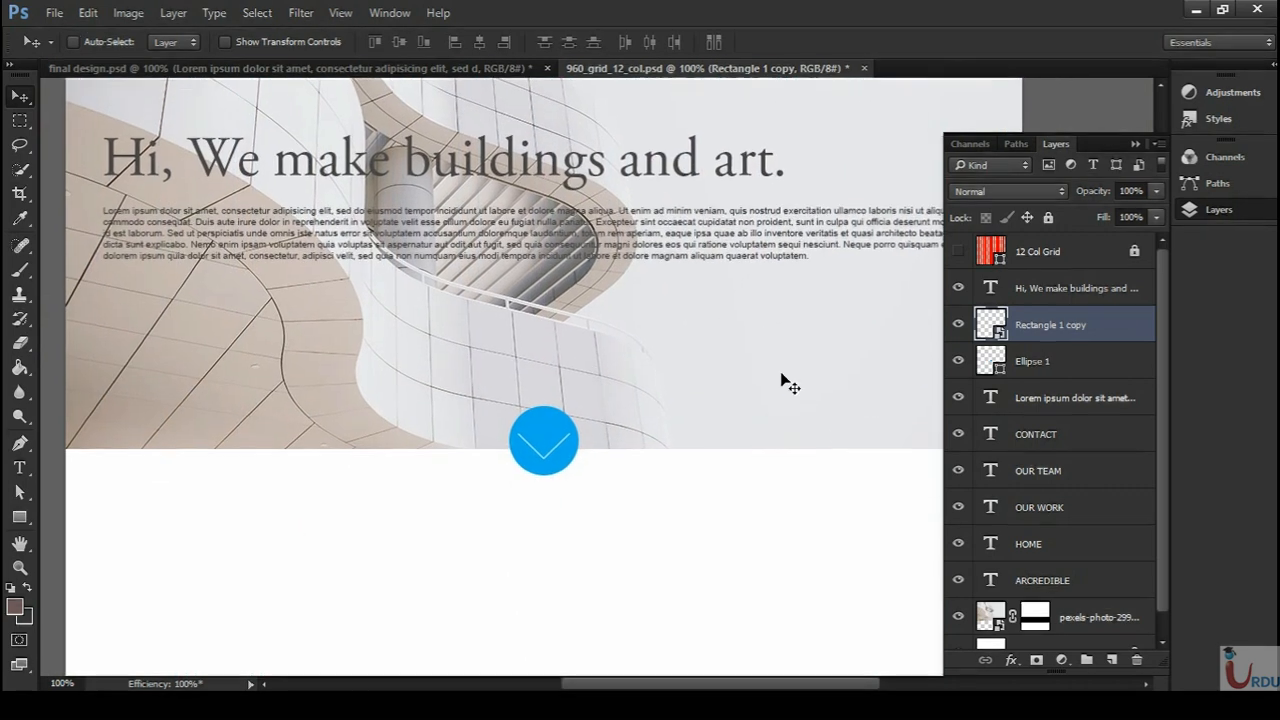
# - Scale the white arrow down slightly inside the blue circle
pyautogui.press('ctrl')
pyautogui.hotkey('ctrl', 't')
pyautogui.moveTo(571, 457)
pyautogui.mouseDown()
pyautogui.moveTo(562, 447)
pyautogui.moveTo(574, 452)
pyautogui.moveTo(564, 462)
pyautogui.mouseUp()
pyautogui.press('Return')
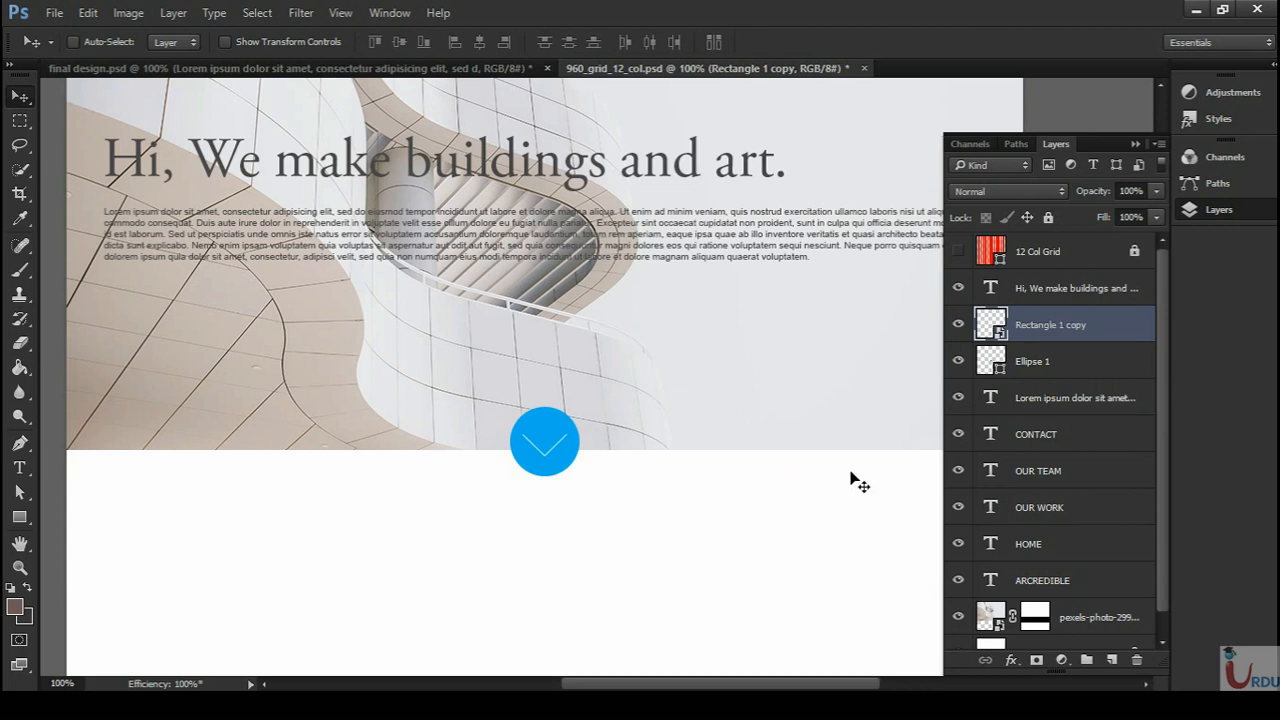
# - Extend the canvas downward with the Crop tool to nearly twice its height, keeping the width
pyautogui.hotkey('ctrl', '-')
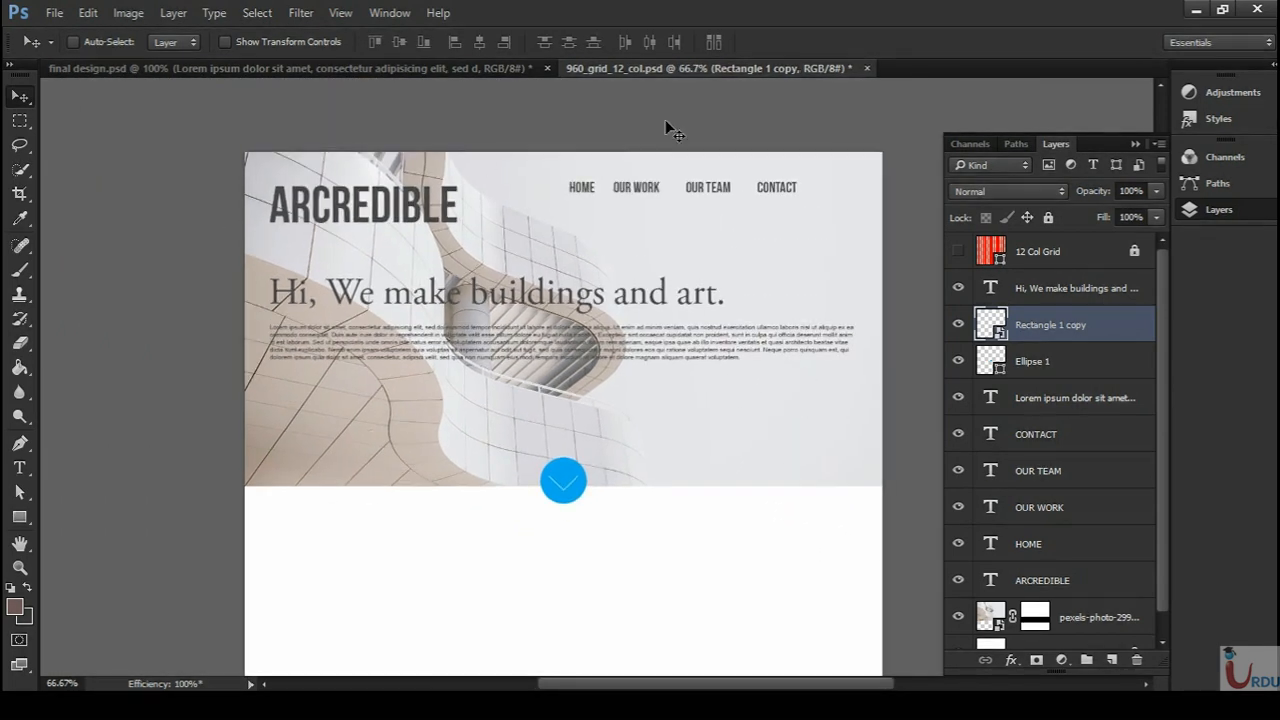
pyautogui.press('ctrl')
pyautogui.moveTo(691, 528); pyautogui.dragTo(663, 309)
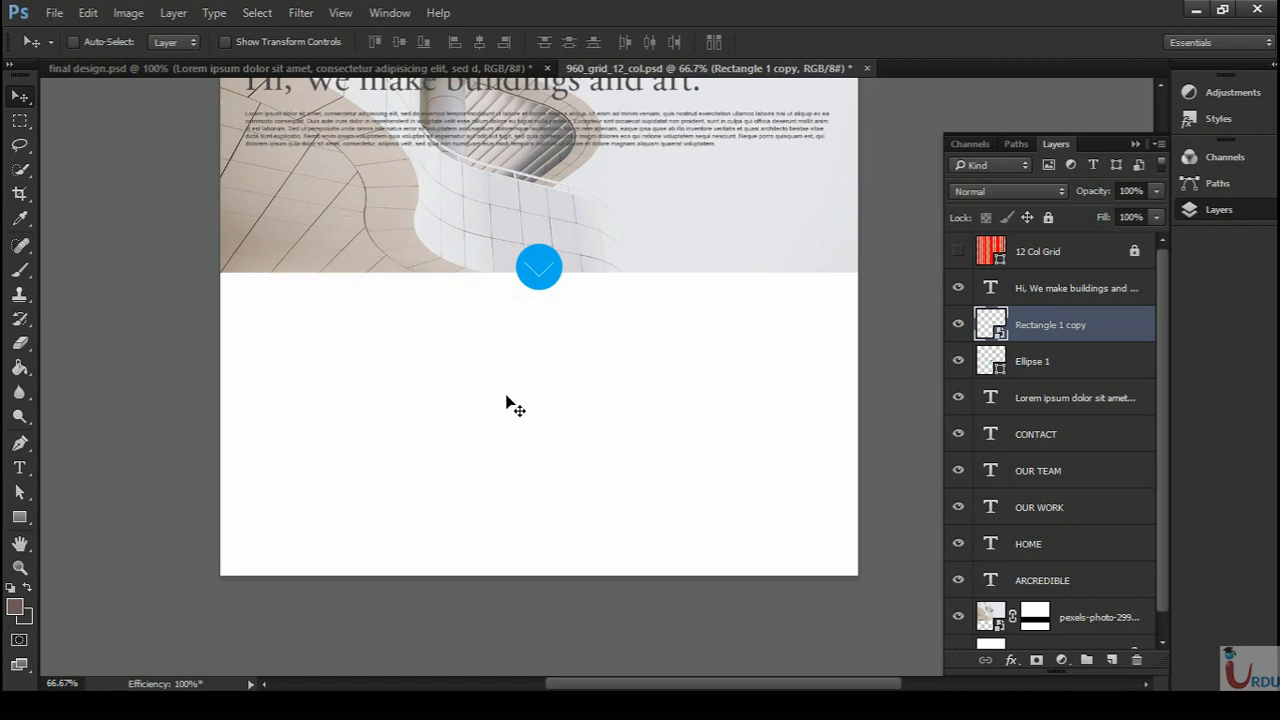
pyautogui.press('ctrl')
pyautogui.hotkey('ctrl', '-')
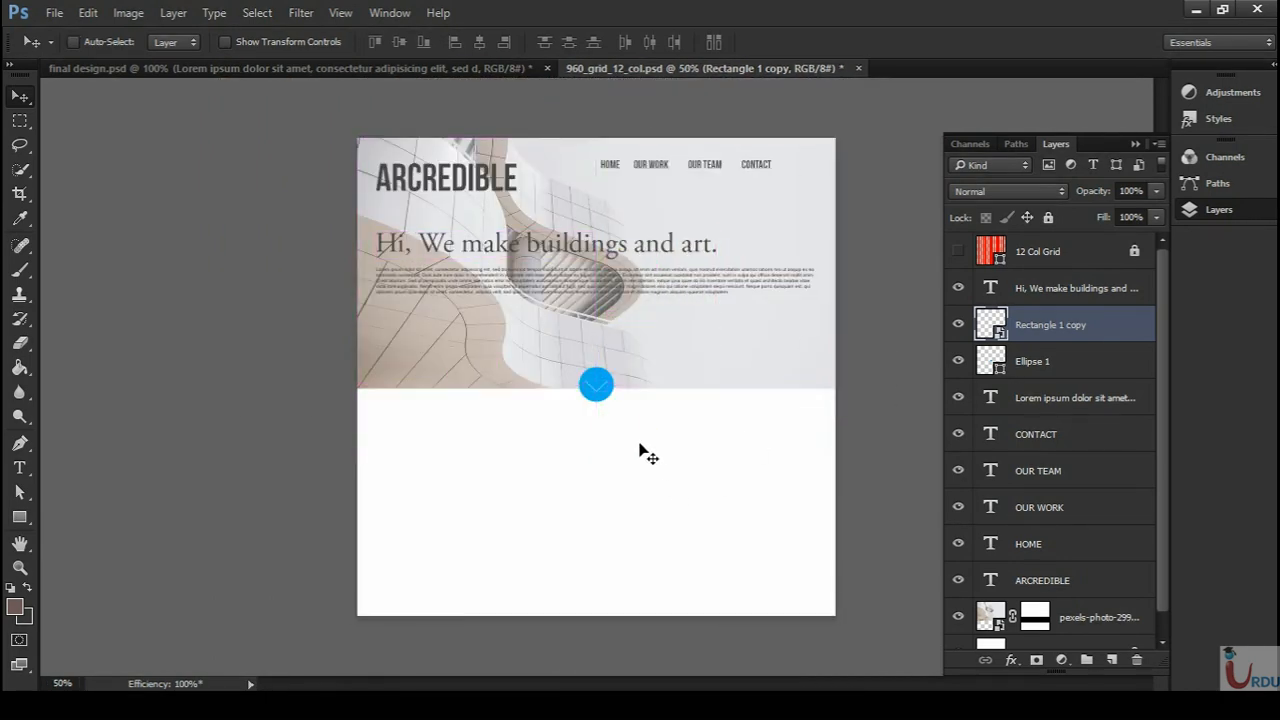
pyautogui.press('c')
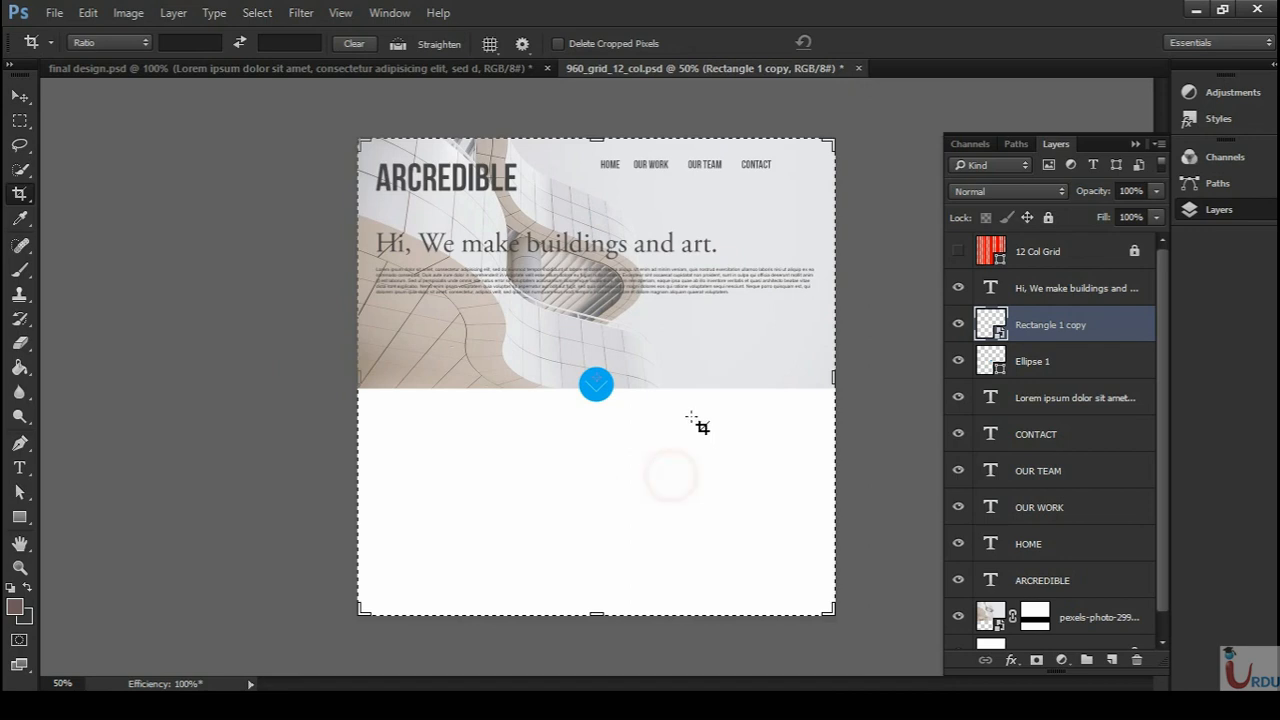
pyautogui.hotkey('ctrl', '-')
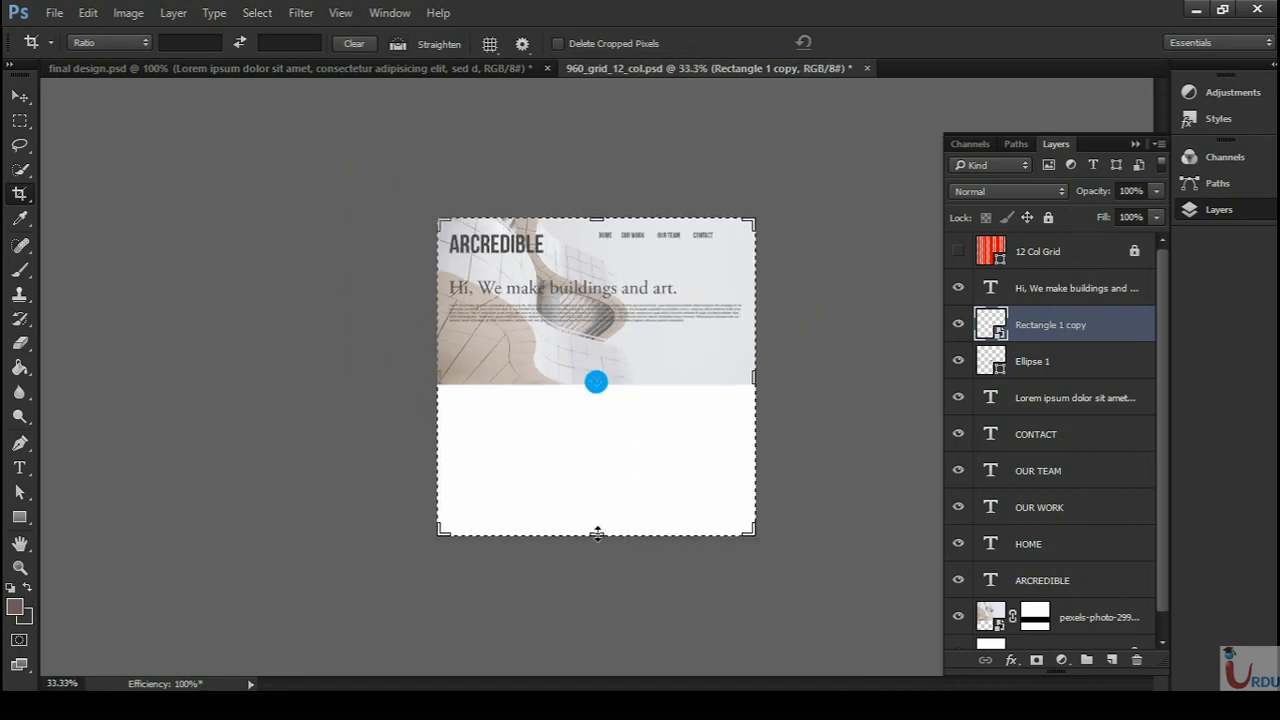
pyautogui.moveTo(596, 533); pyautogui.dragTo(603, 672)
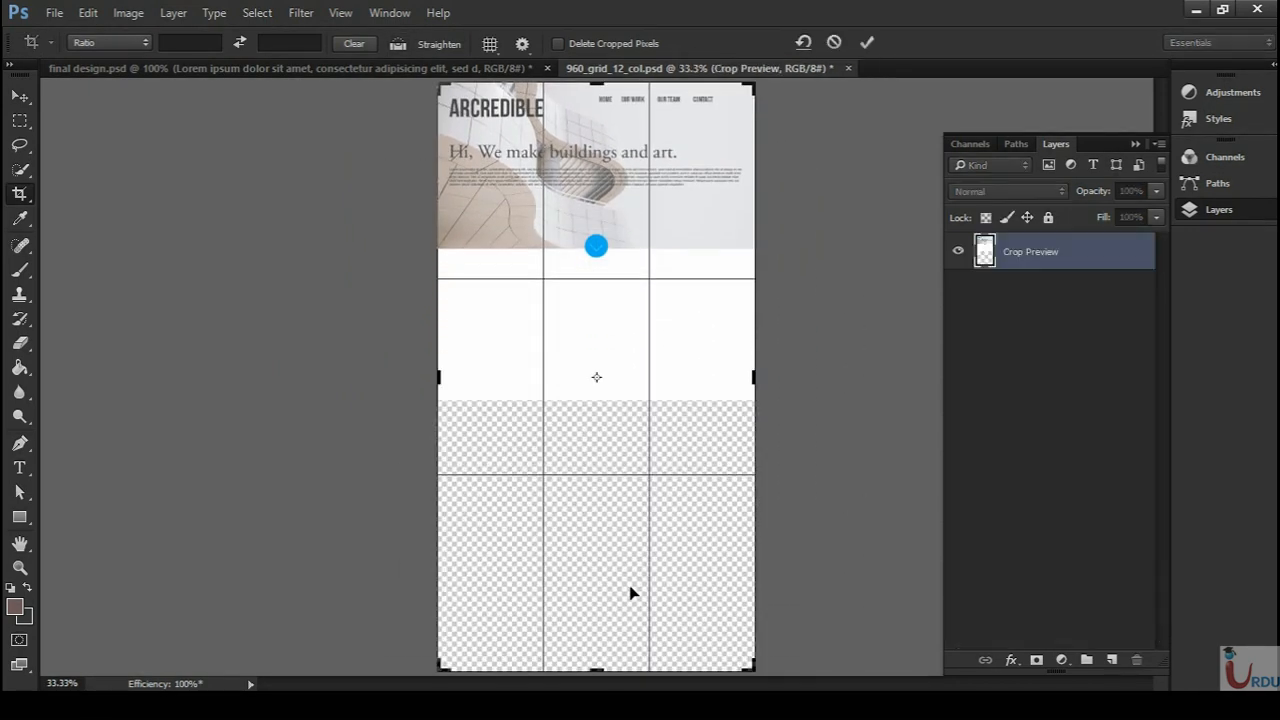
pyautogui.press('Return')
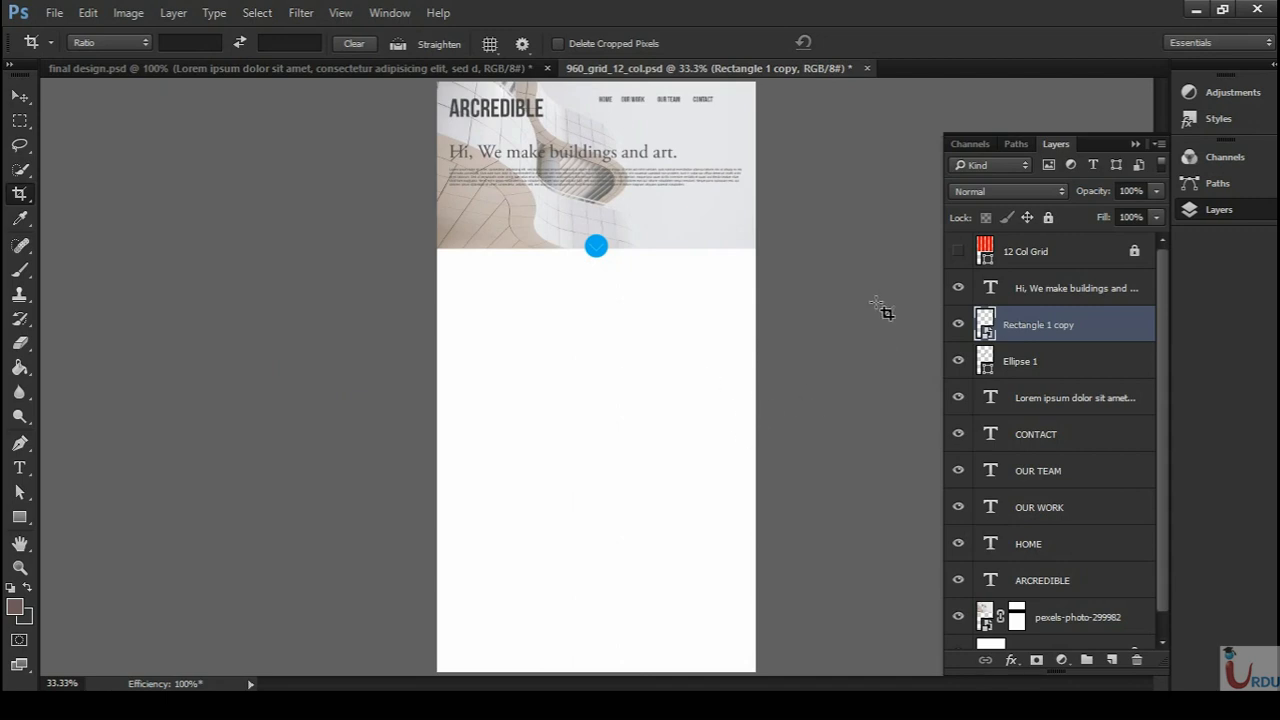
# - Show and unlock the 12 Col Grid layer and stretch its columns down to the bottom edge of the extended canvas
pyautogui.click(958, 252)
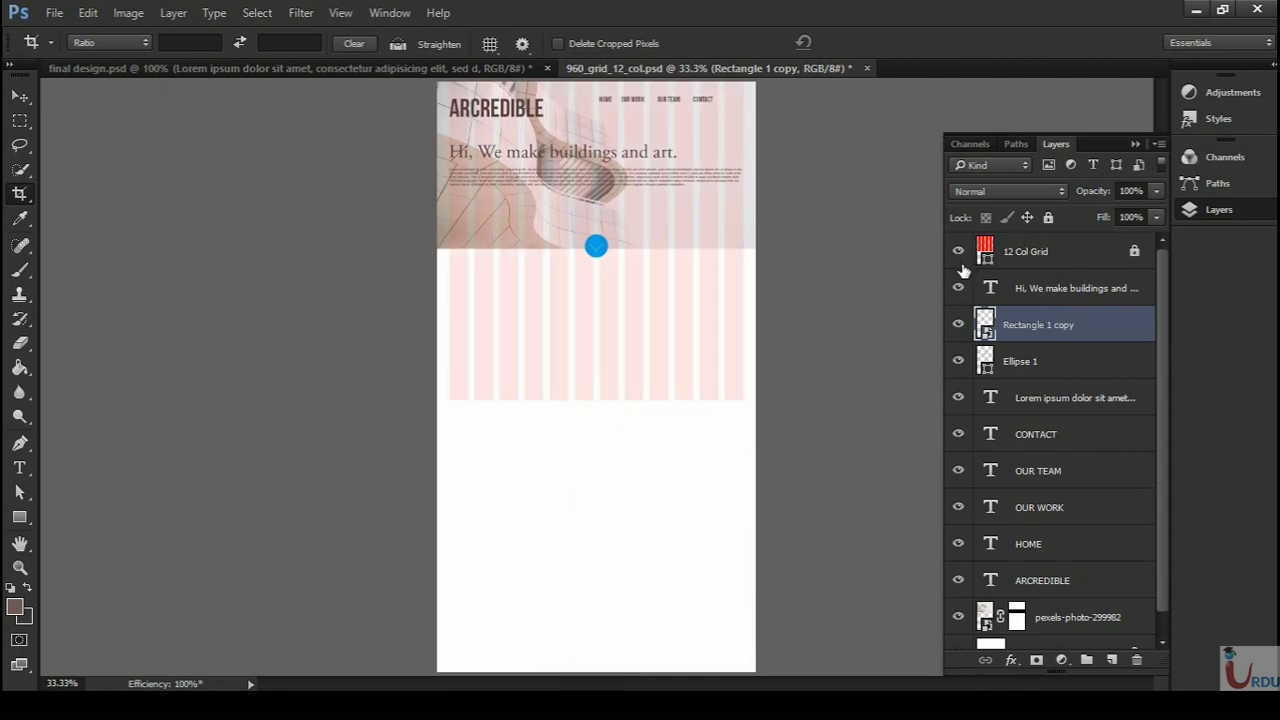
pyautogui.click(1030, 255)
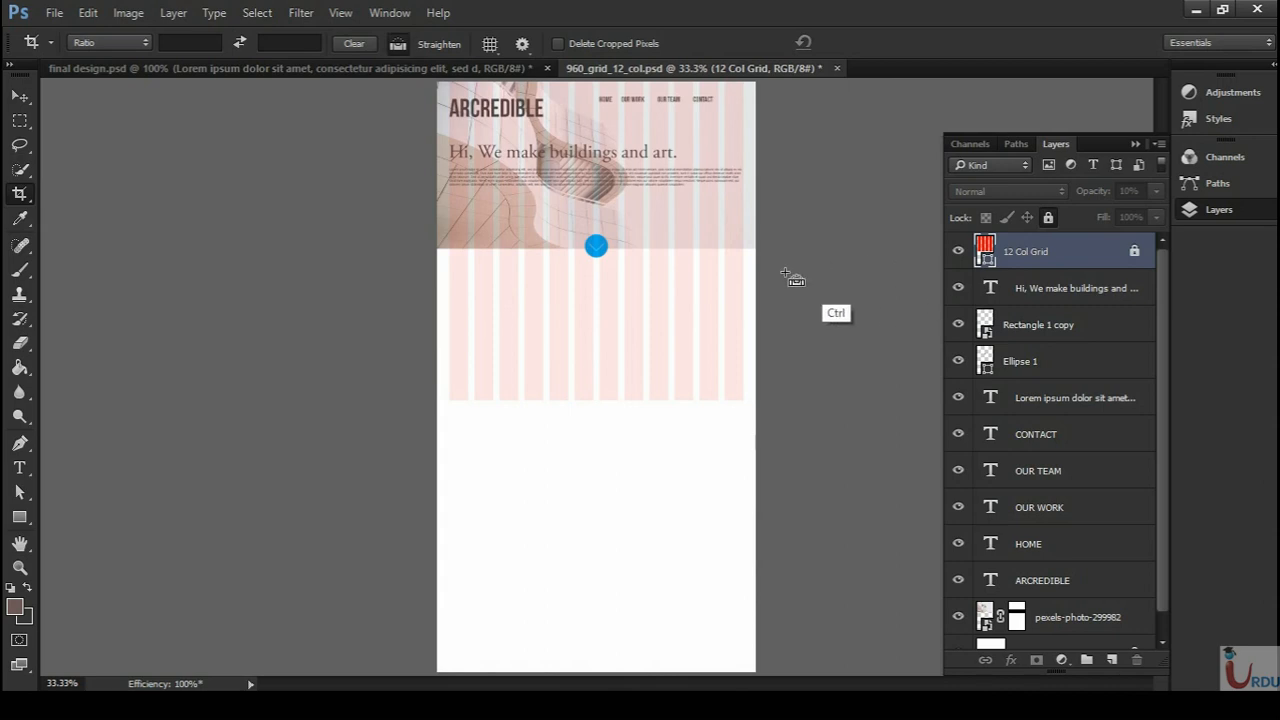
pyautogui.click(1138, 257)
pyautogui.hotkey('ctrl', 't')
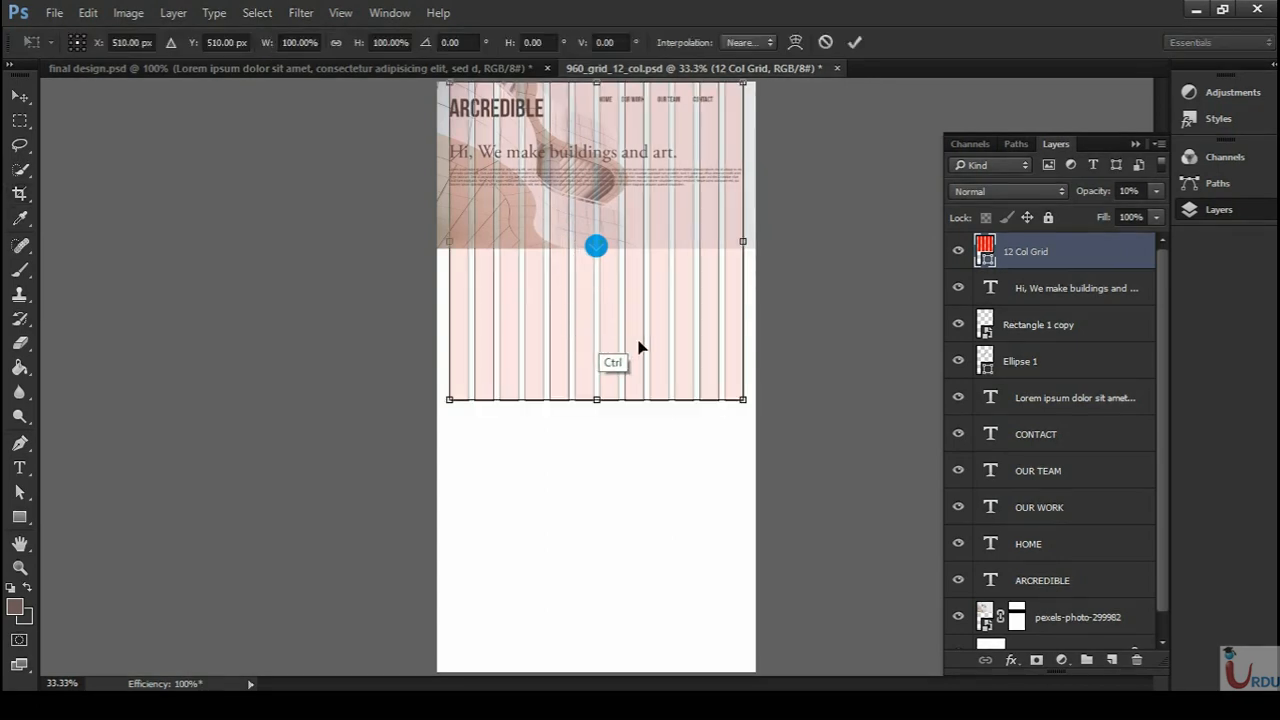
pyautogui.moveTo(597, 397); pyautogui.dragTo(597, 686)
pyautogui.press('Return')
pyautogui.press('c')
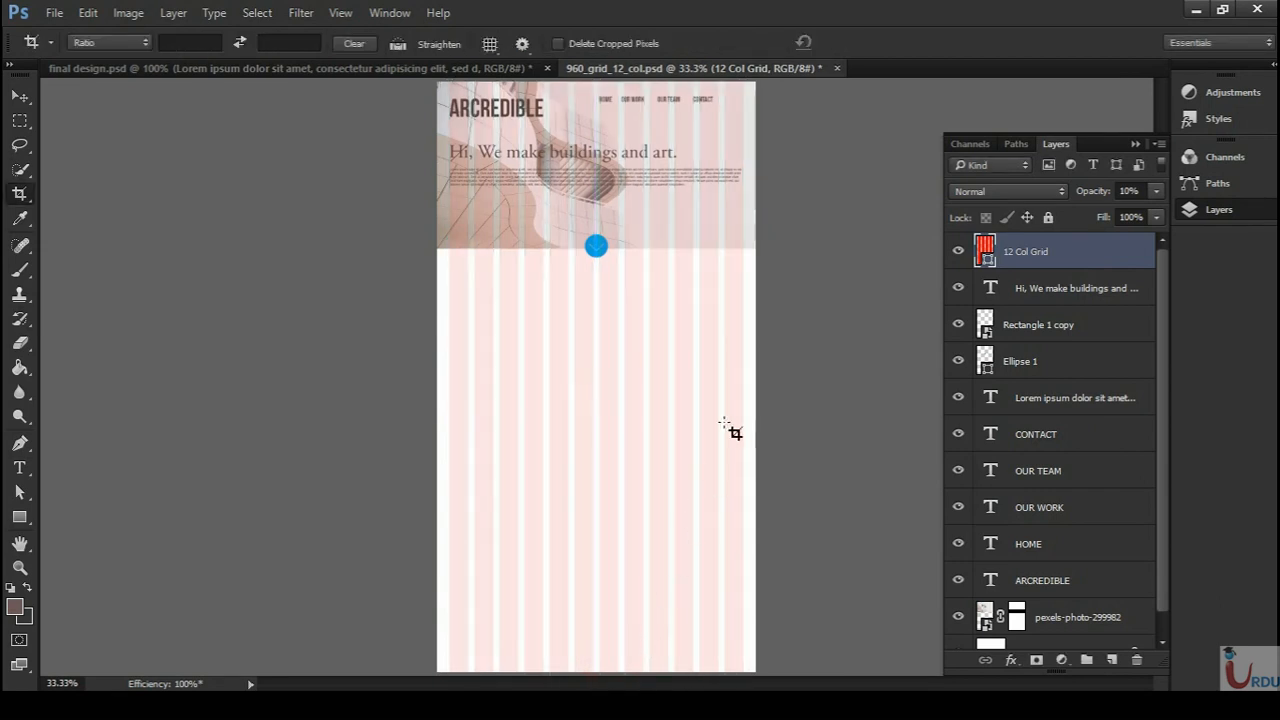
# - Hide the 12 Col Grid layer and show the guides over the page
pyautogui.hotkey('ctrl', '+')
pyautogui.hotkey('ctrl', '+')
pyautogui.moveTo(675, 210); pyautogui.dragTo(648, 523)
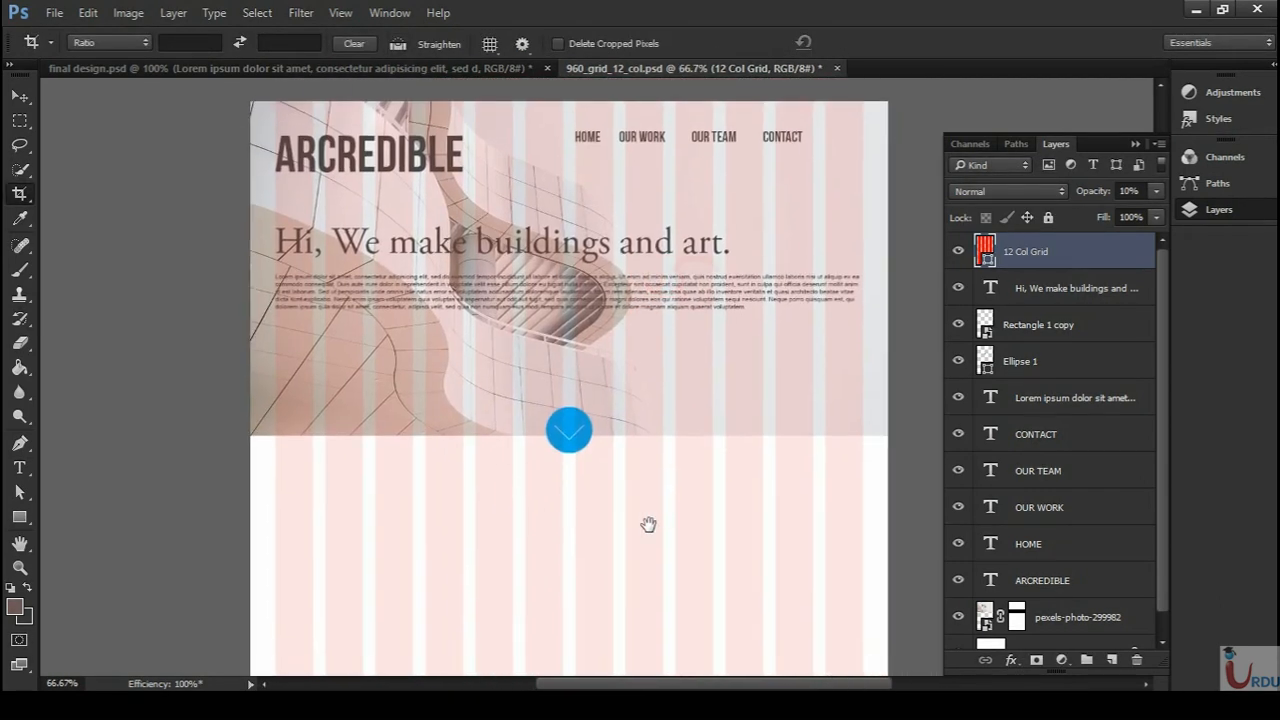
pyautogui.click(958, 251)
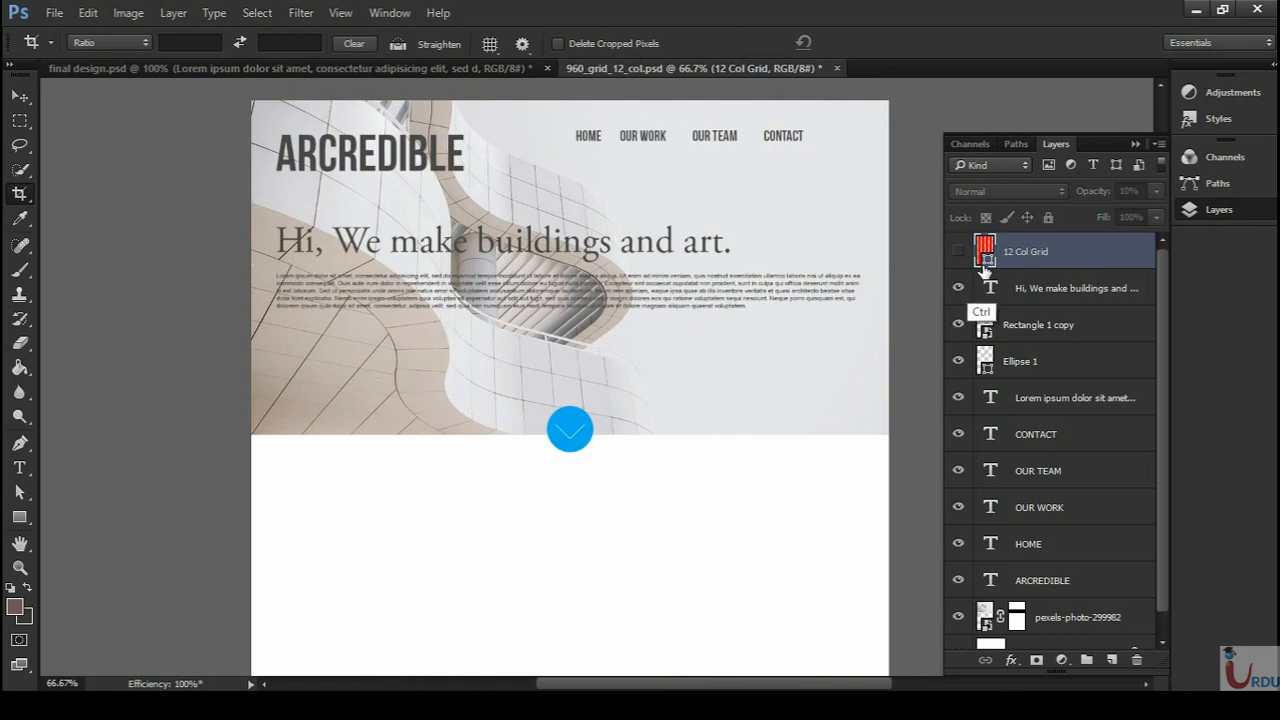
pyautogui.hotkey('ctrl', '-')
pyautogui.hotkey('ctrl', '+')
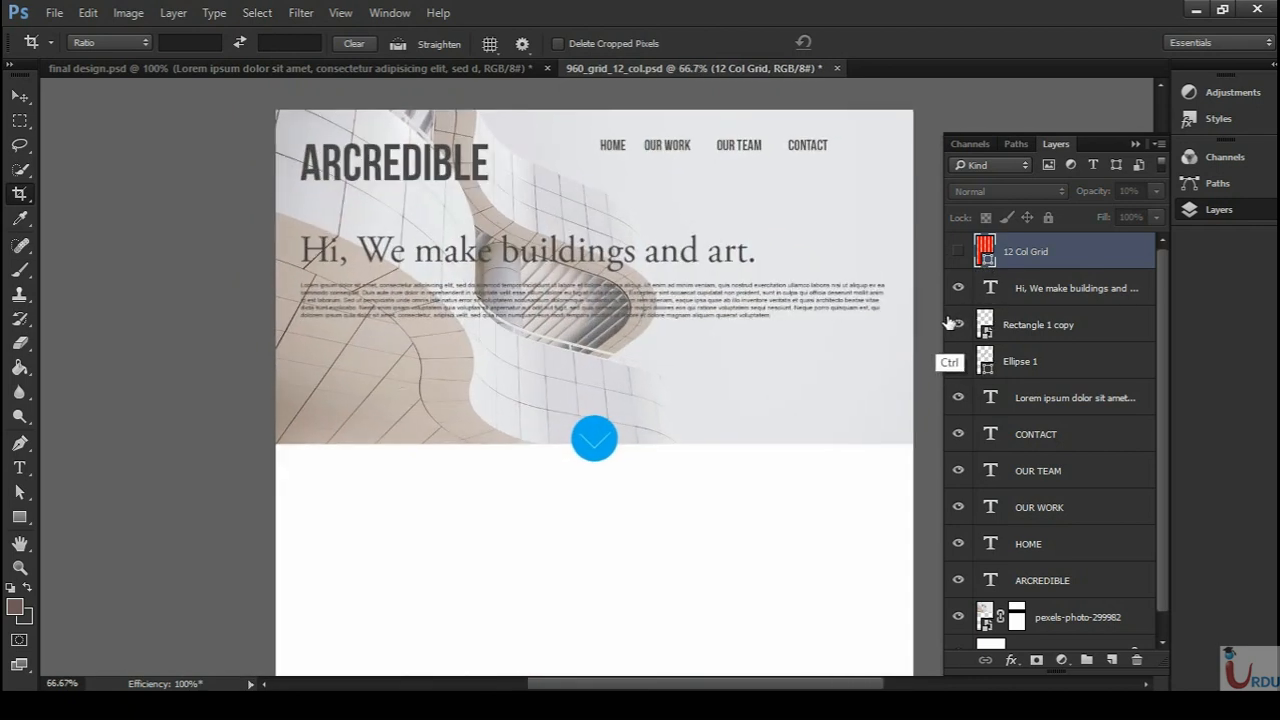
pyautogui.hotkey('ctrl', ';')
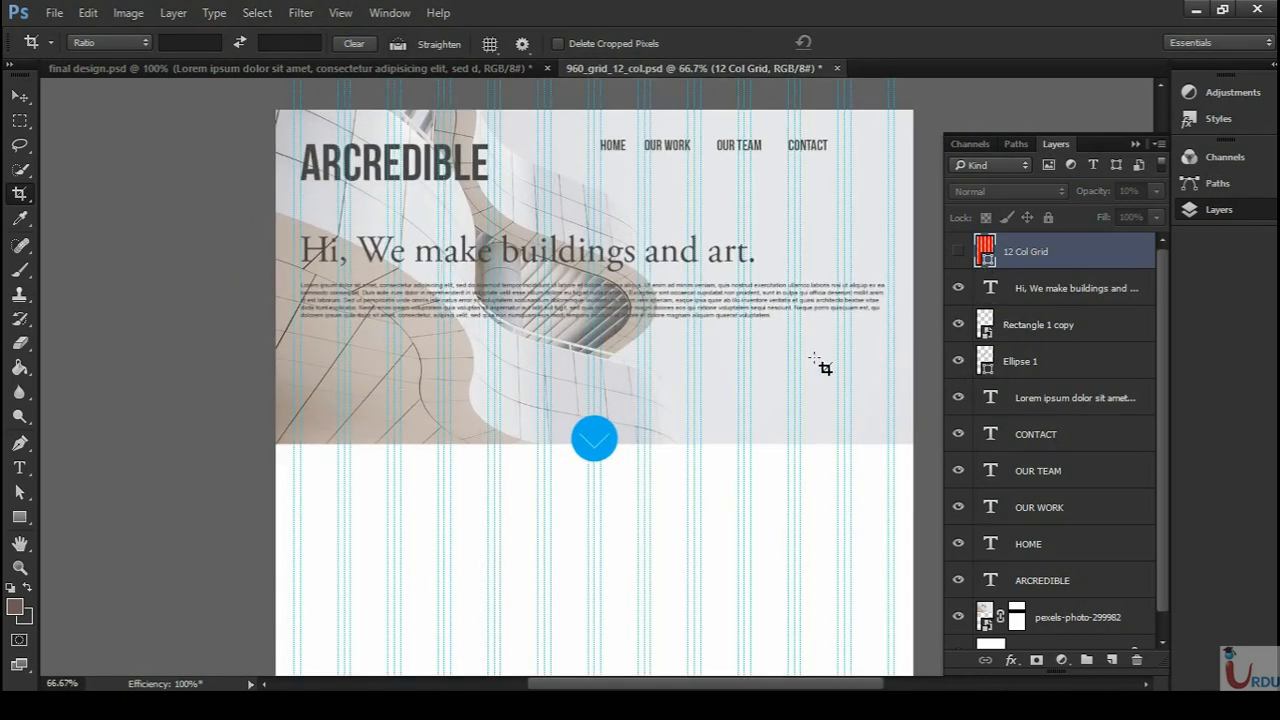
pyautogui.moveTo(751, 534); pyautogui.dragTo(737, 357)
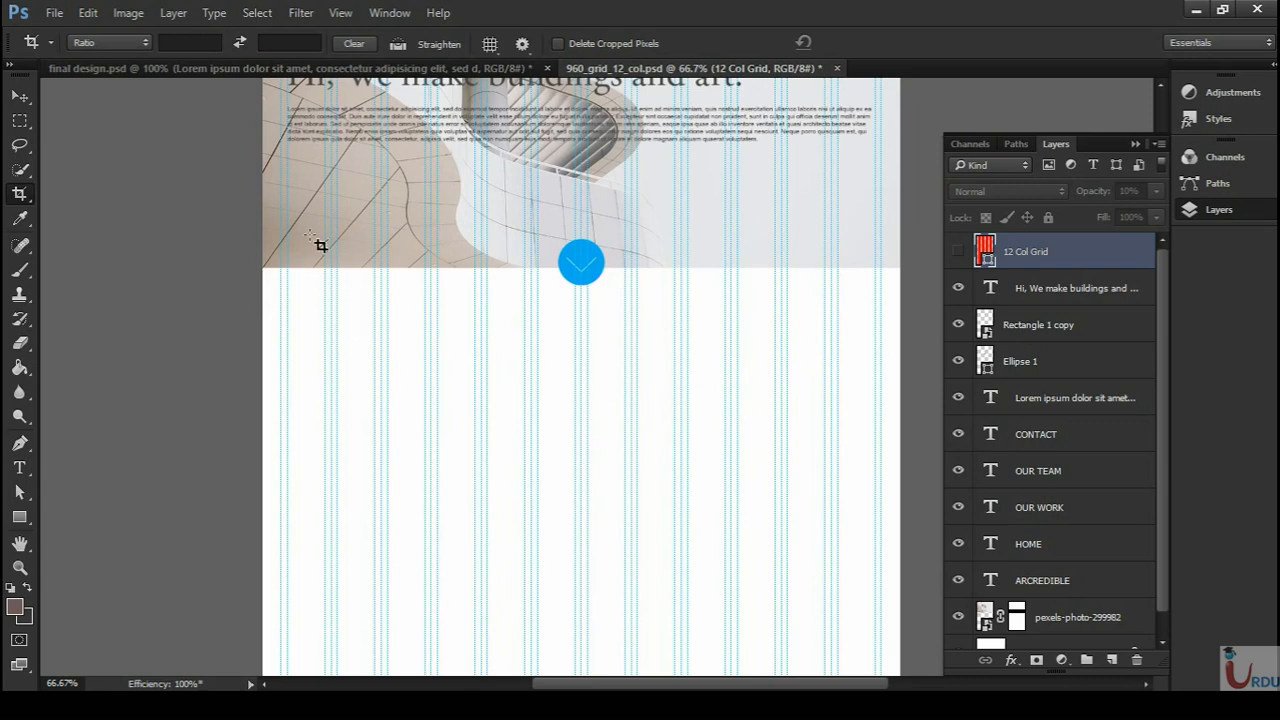
# - Switch to final design.psd and examine the work section's quote and image grid layout below the arrow button
pyautogui.click(181, 70)
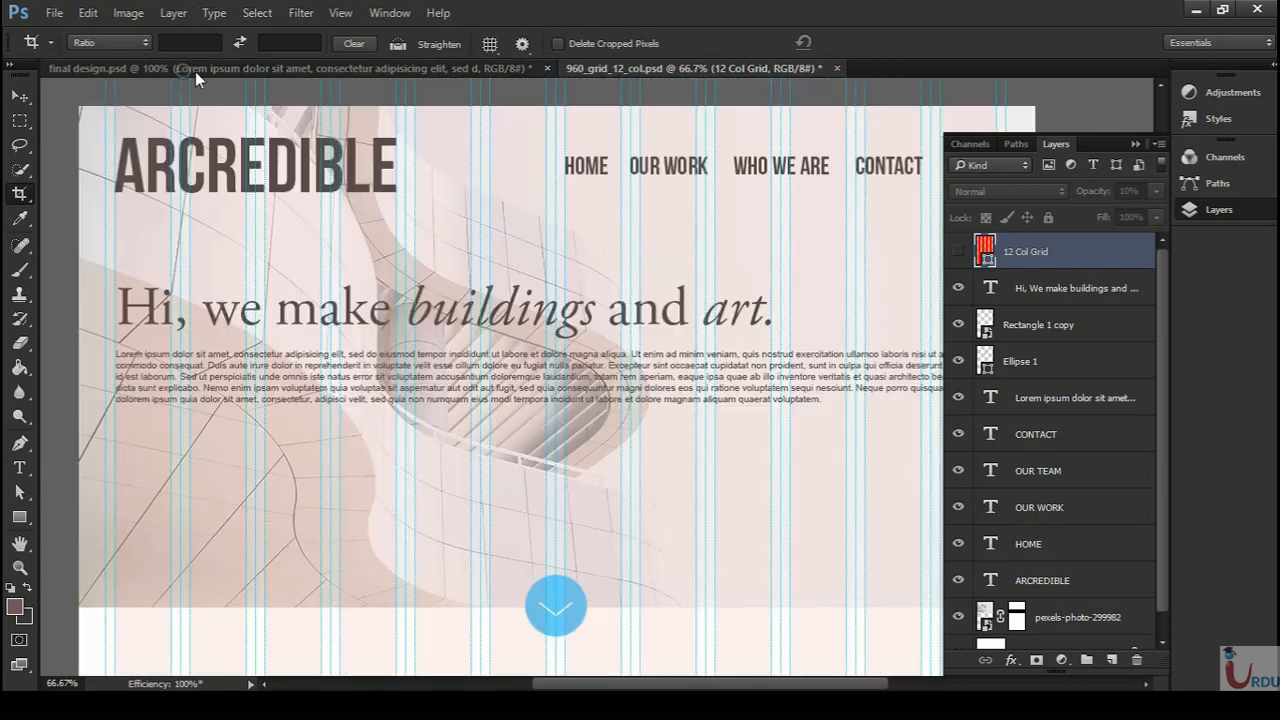
pyautogui.hotkey('ctrl', '-')
pyautogui.scroll(-5, 643, 382)
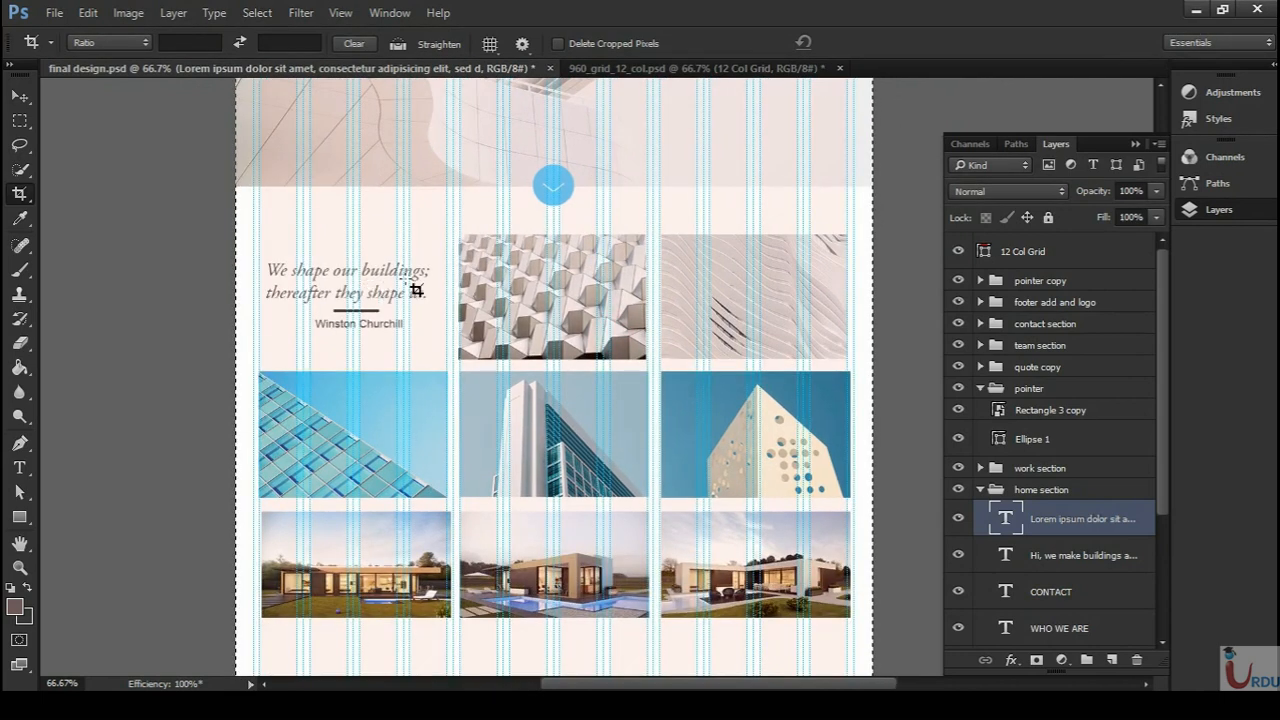
pyautogui.scroll(1, 417, 278)
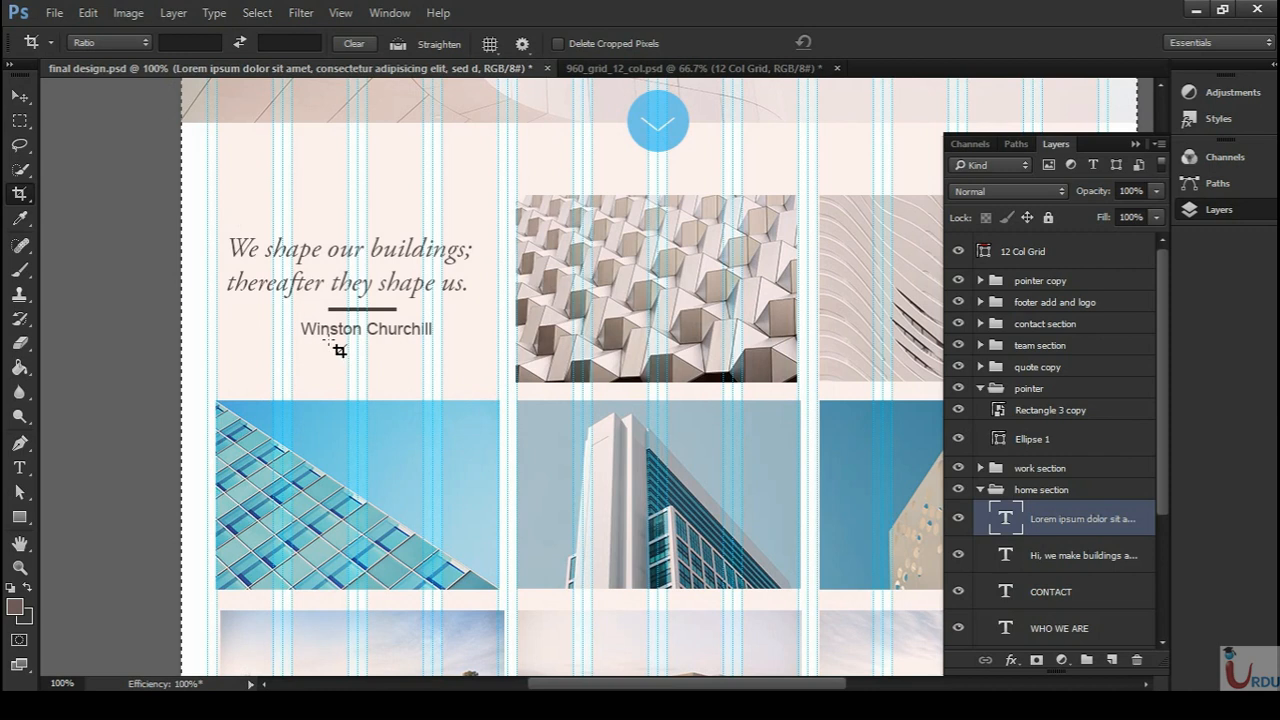
pyautogui.moveTo(759, 262); pyautogui.dragTo(603, 270)
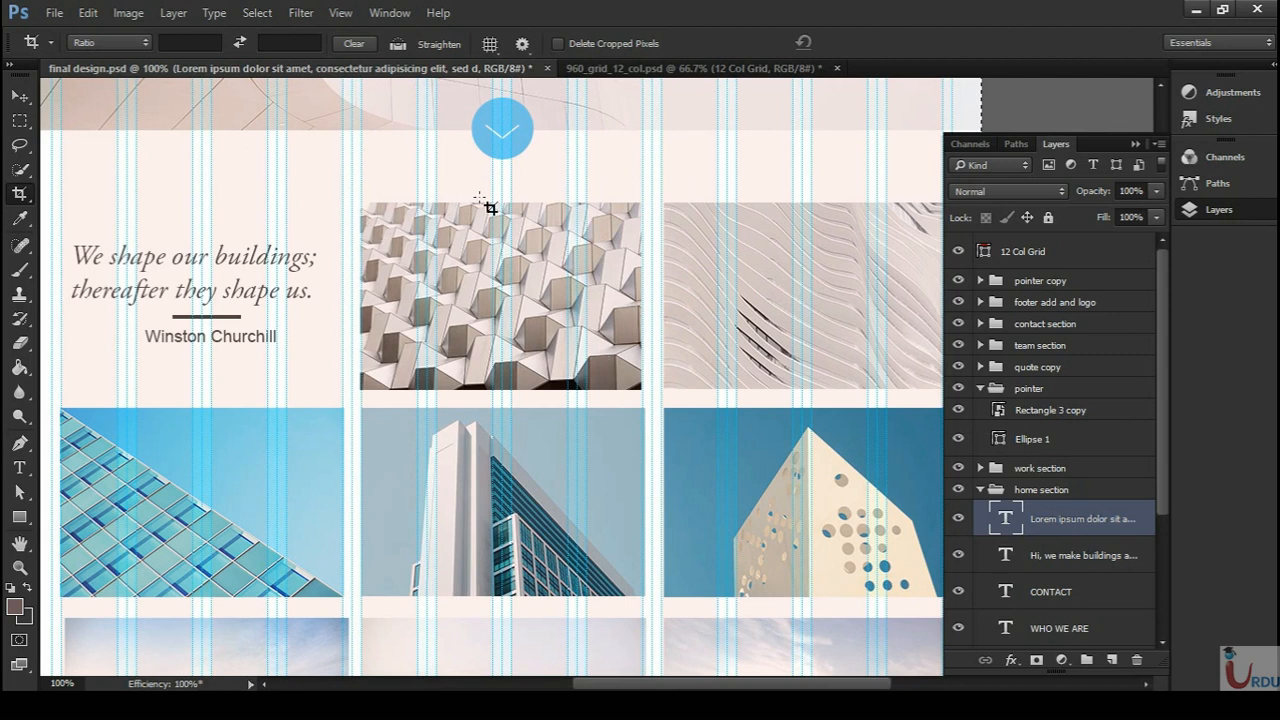
pyautogui.moveTo(770, 318); pyautogui.dragTo(609, 289)
pyautogui.moveTo(602, 351); pyautogui.dragTo(758, 154)
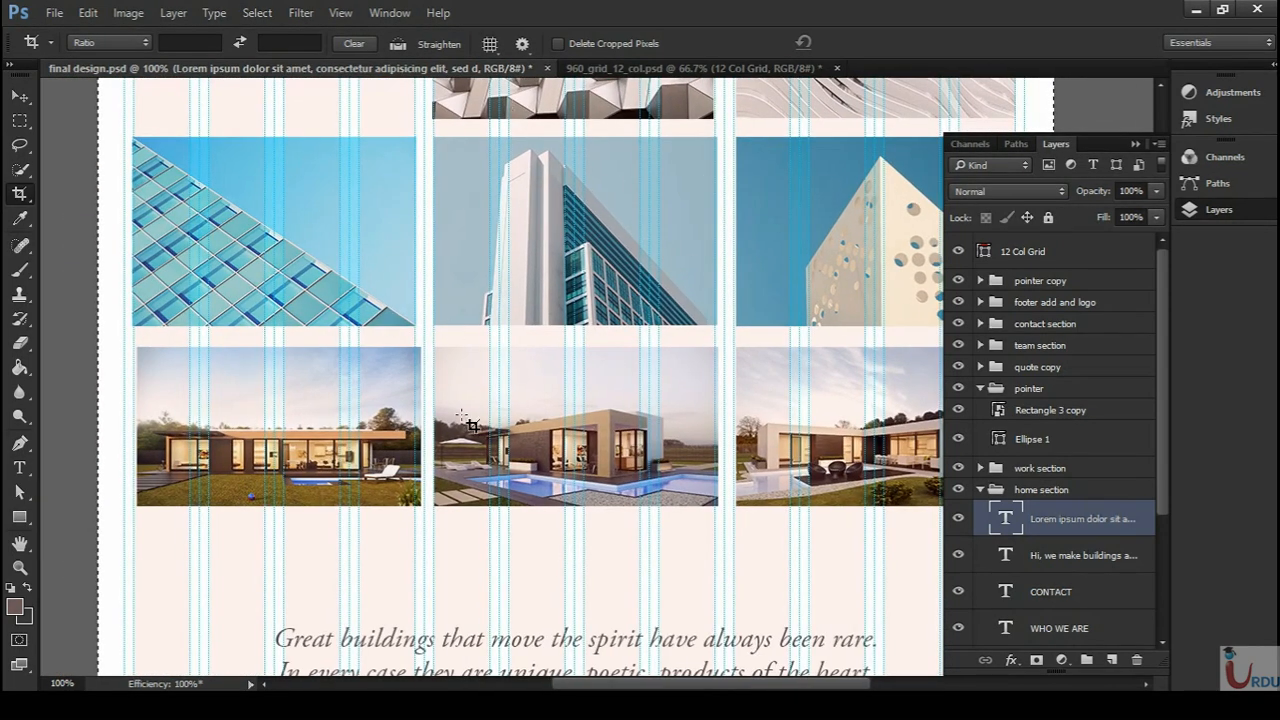
pyautogui.moveTo(660, 212); pyautogui.dragTo(567, 143)
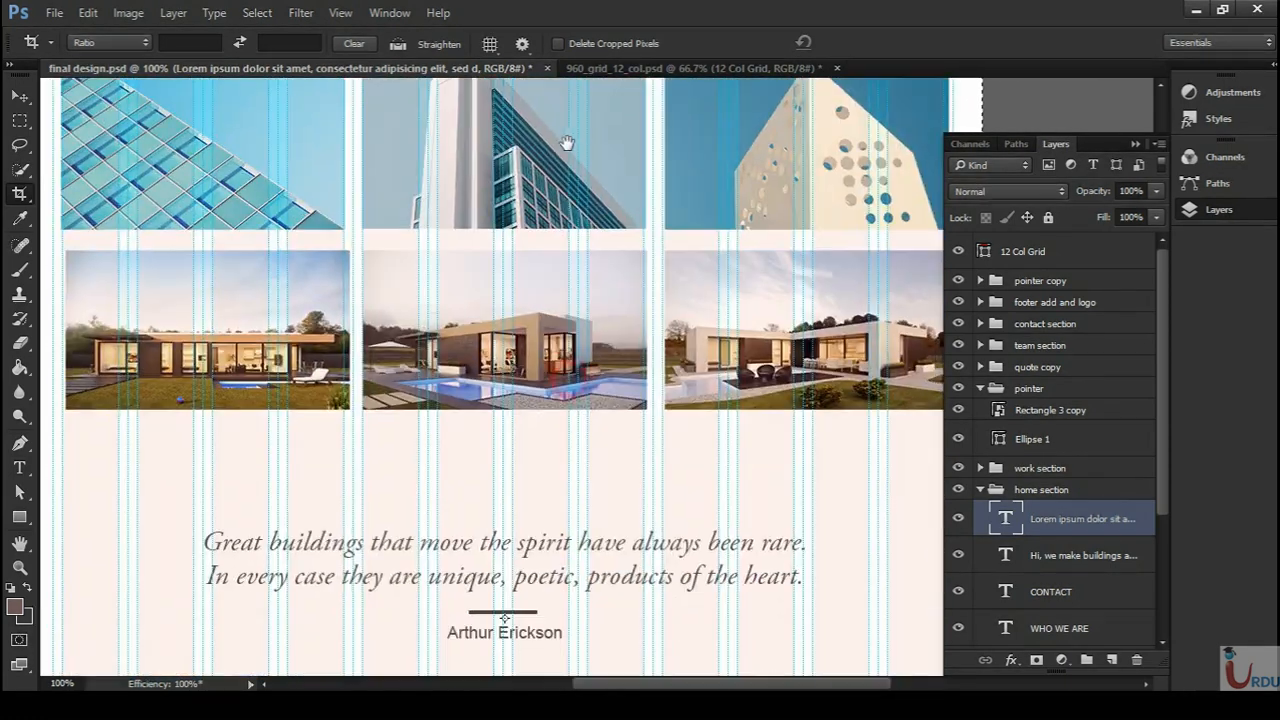
pyautogui.moveTo(623, 200); pyautogui.dragTo(597, 407)
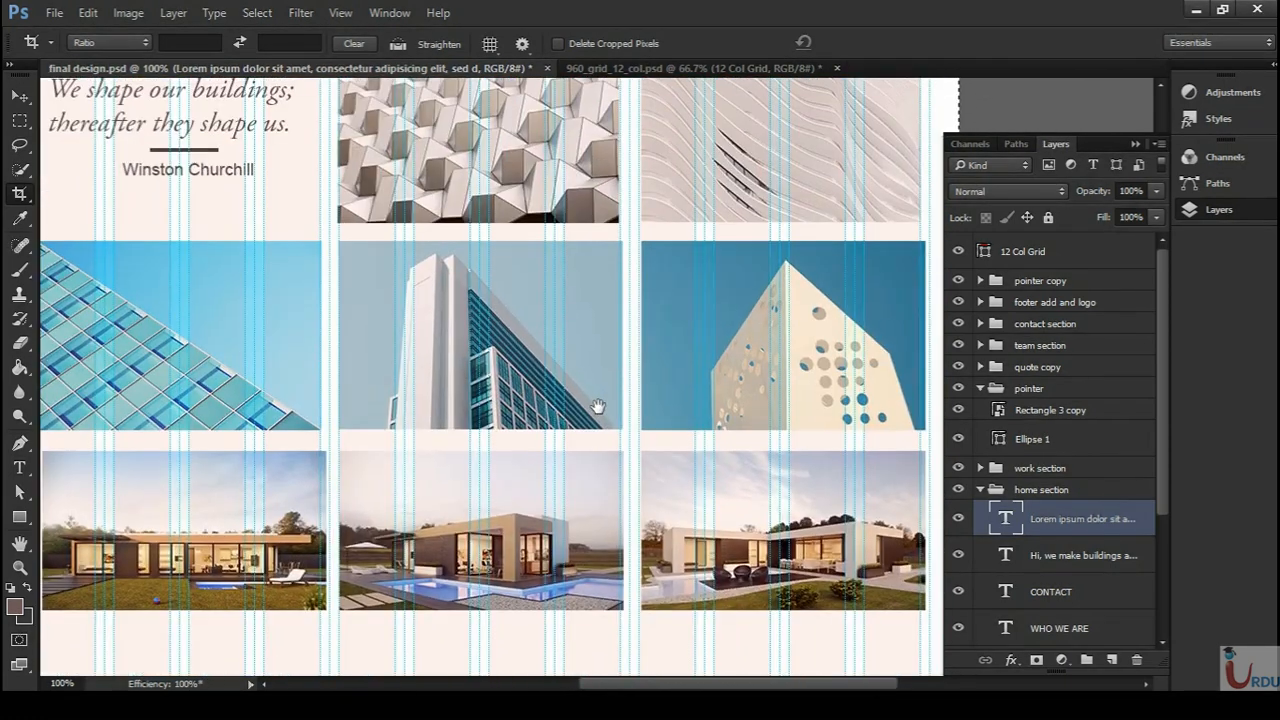
pyautogui.moveTo(614, 331)
pyautogui.mouseDown()
pyautogui.moveTo(652, 479)
pyautogui.moveTo(610, 342)
pyautogui.mouseUp()
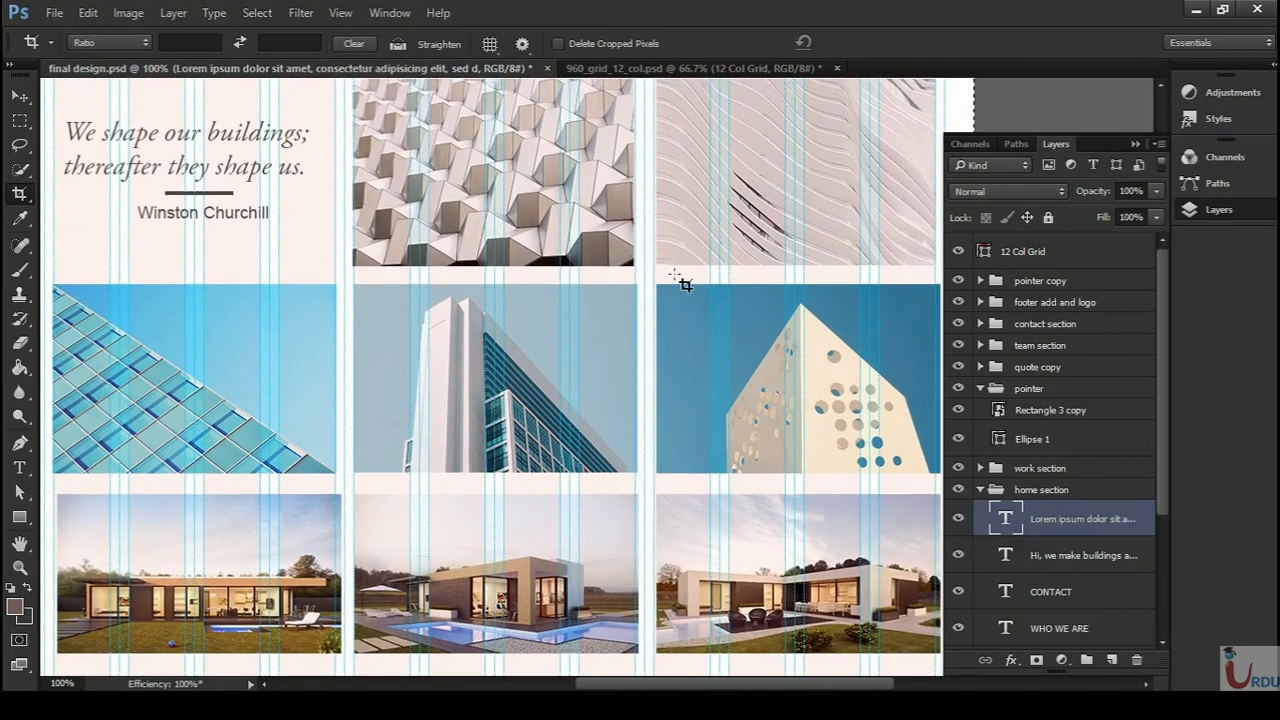
# - Examine the font, style and size settings of the work section's quote text and its author line
pyautogui.moveTo(620, 434); pyautogui.dragTo(683, 243)
pyautogui.moveTo(674, 417); pyautogui.dragTo(700, 594)
pyautogui.moveTo(621, 160); pyautogui.dragTo(674, 308)
pyautogui.press('t')
pyautogui.moveTo(191, 338); pyautogui.dragTo(384, 342)
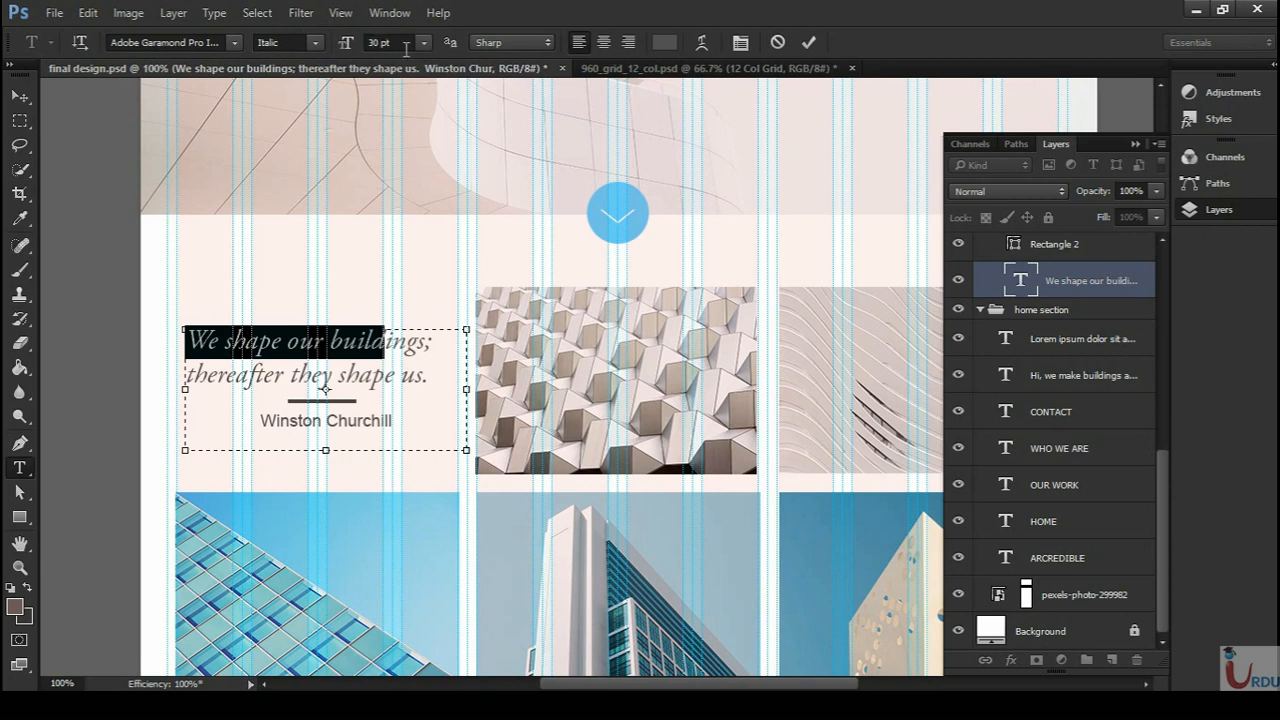
pyautogui.moveTo(430, 376); pyautogui.dragTo(177, 327)
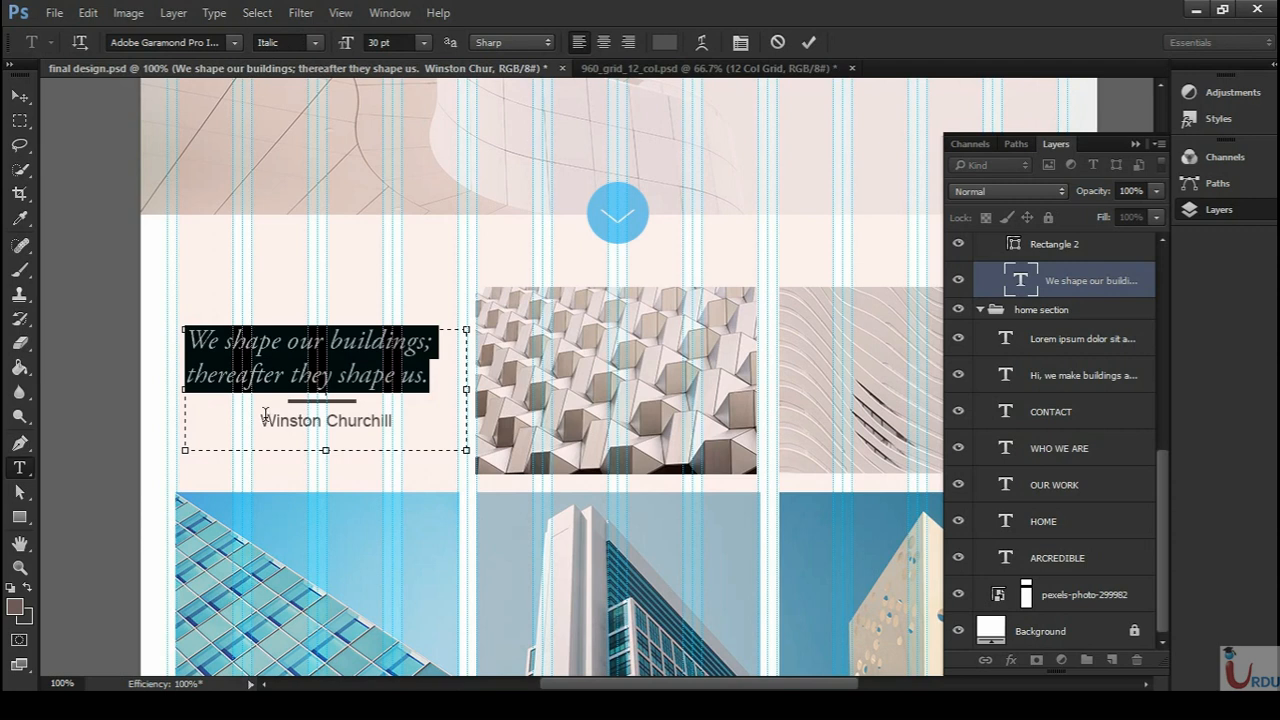
pyautogui.moveTo(263, 422); pyautogui.dragTo(393, 422)
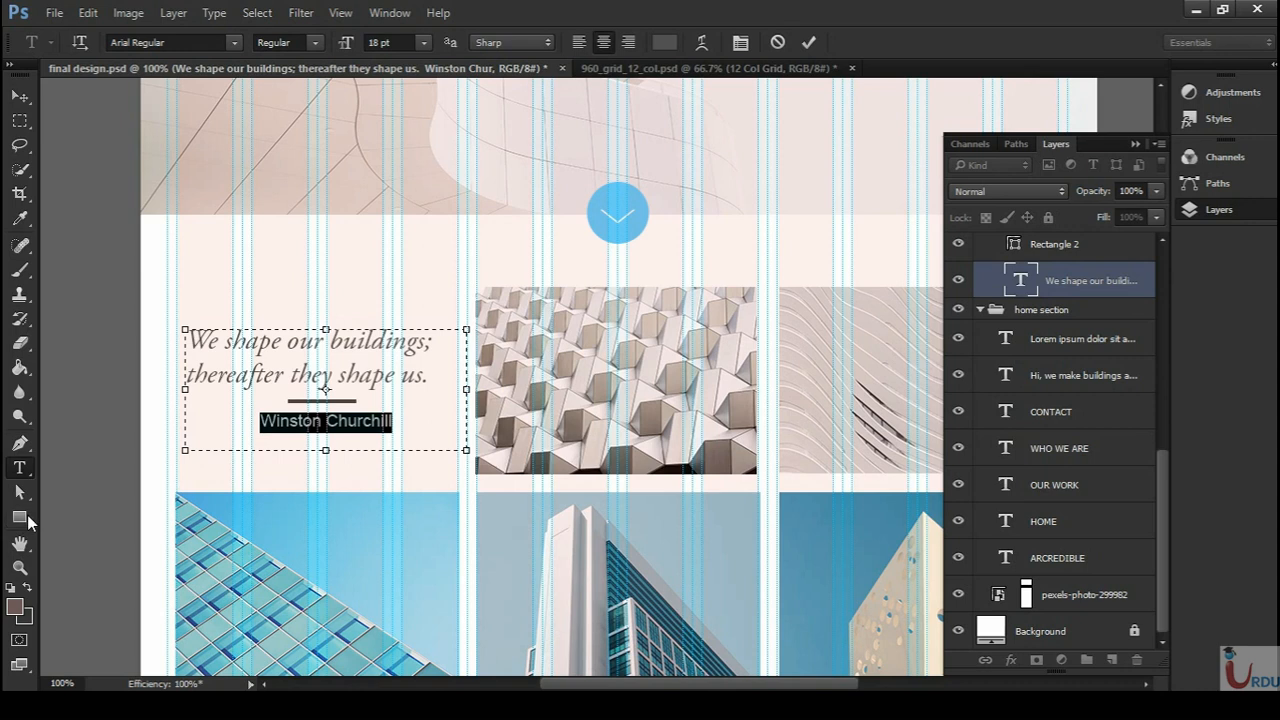
# - Check the Rectangle tool's stroke options for the short divider line between the quote and its author line
pyautogui.moveTo(21, 521); pyautogui.dragTo(112, 515)
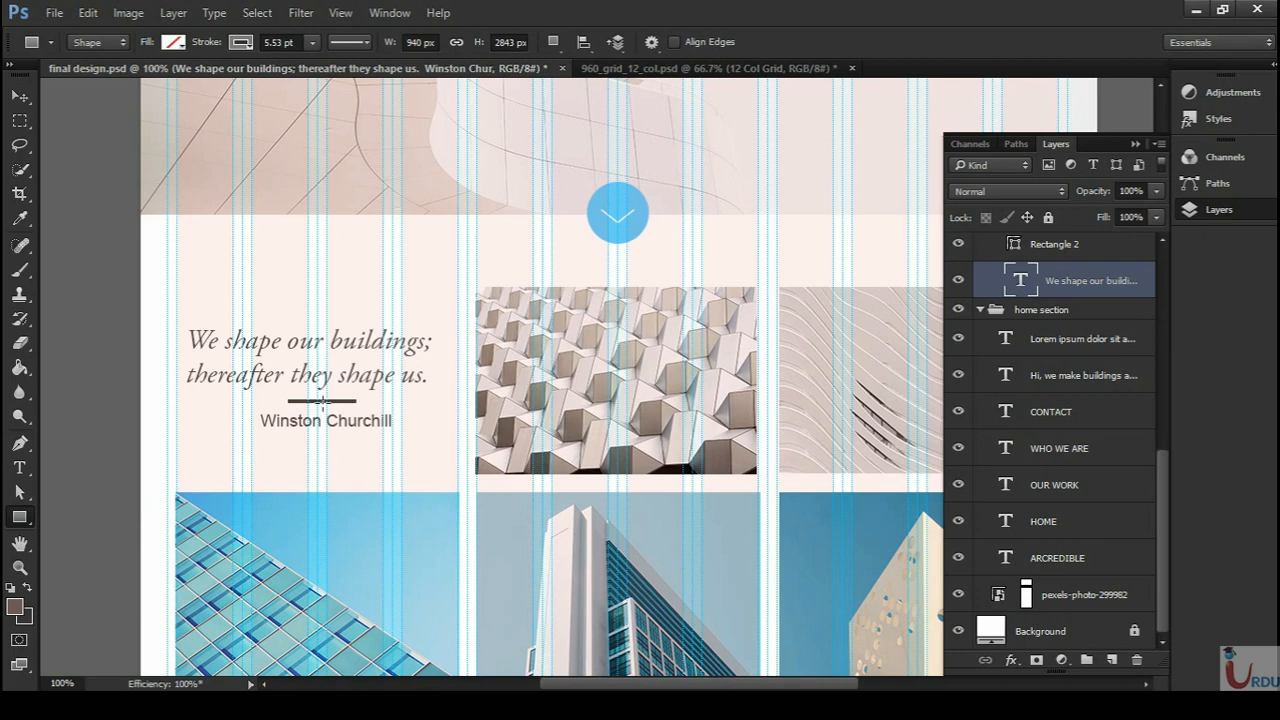
pyautogui.click(241, 44)
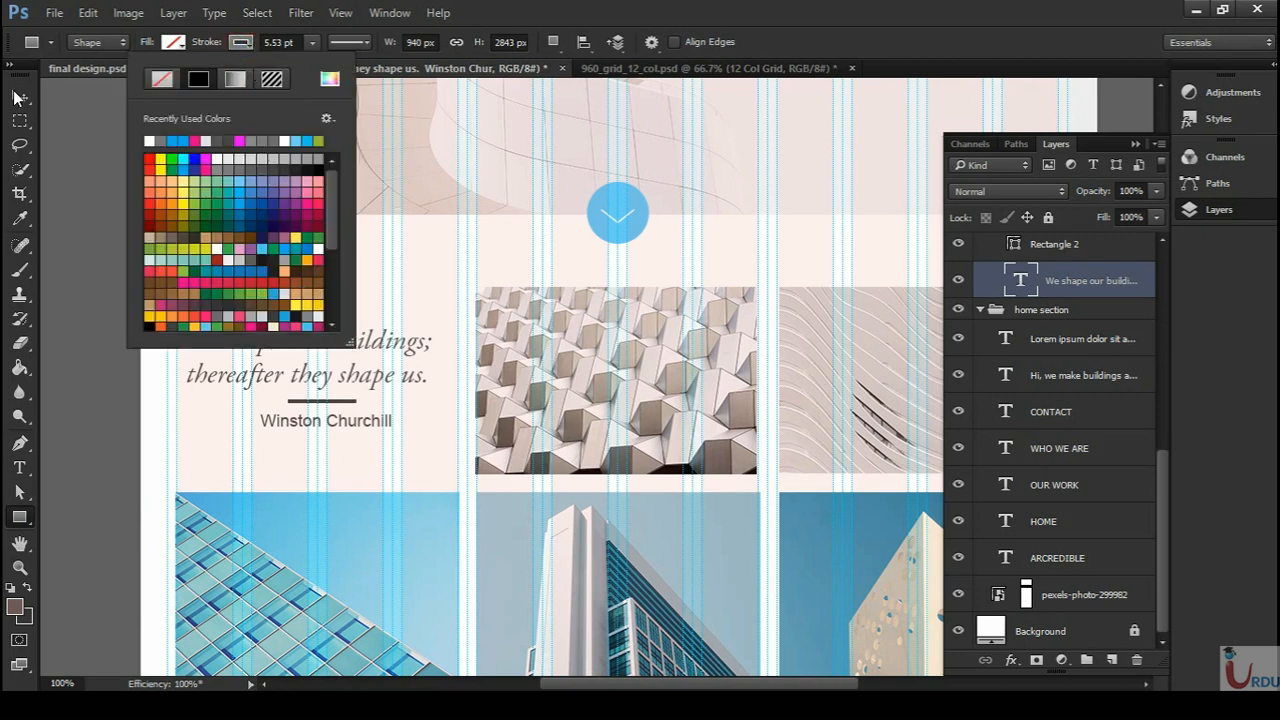
pyautogui.click(18, 97)
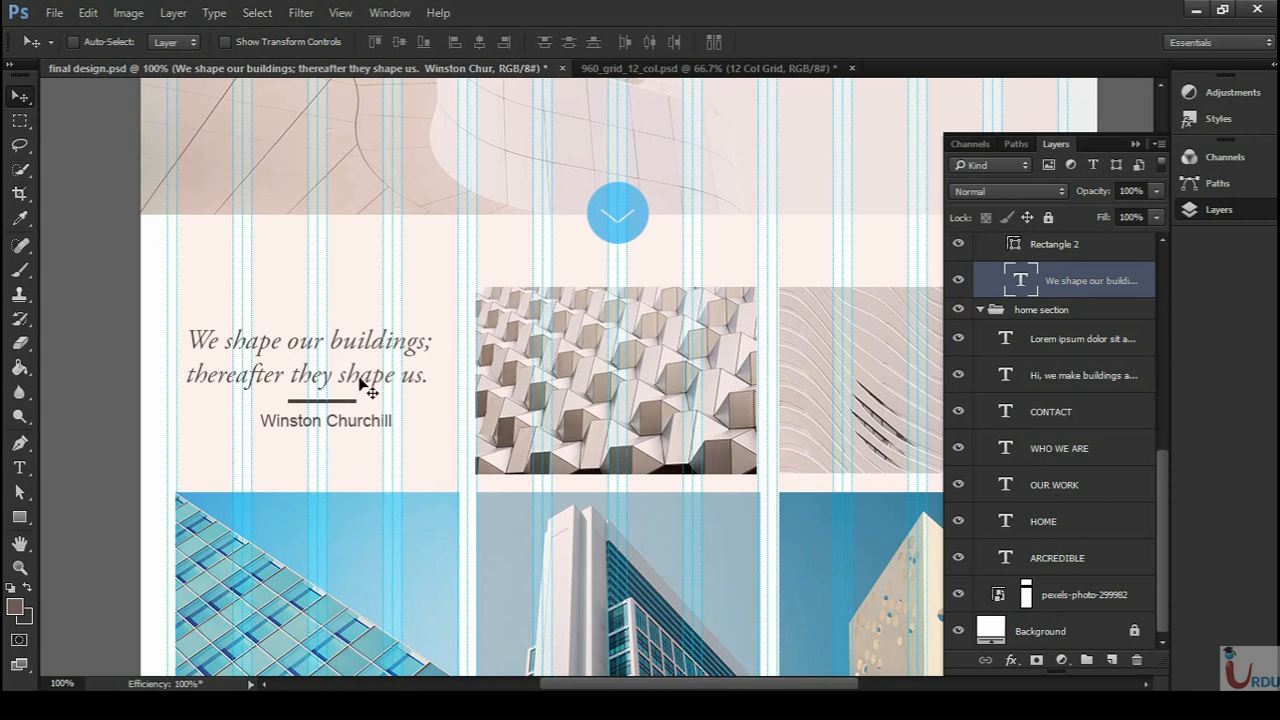
# - Copy the quote group from final design.psd into 960_grid_12_col.psd, placing it in the empty area below the hero image
pyautogui.moveTo(460, 374); pyautogui.dragTo(398, 332)
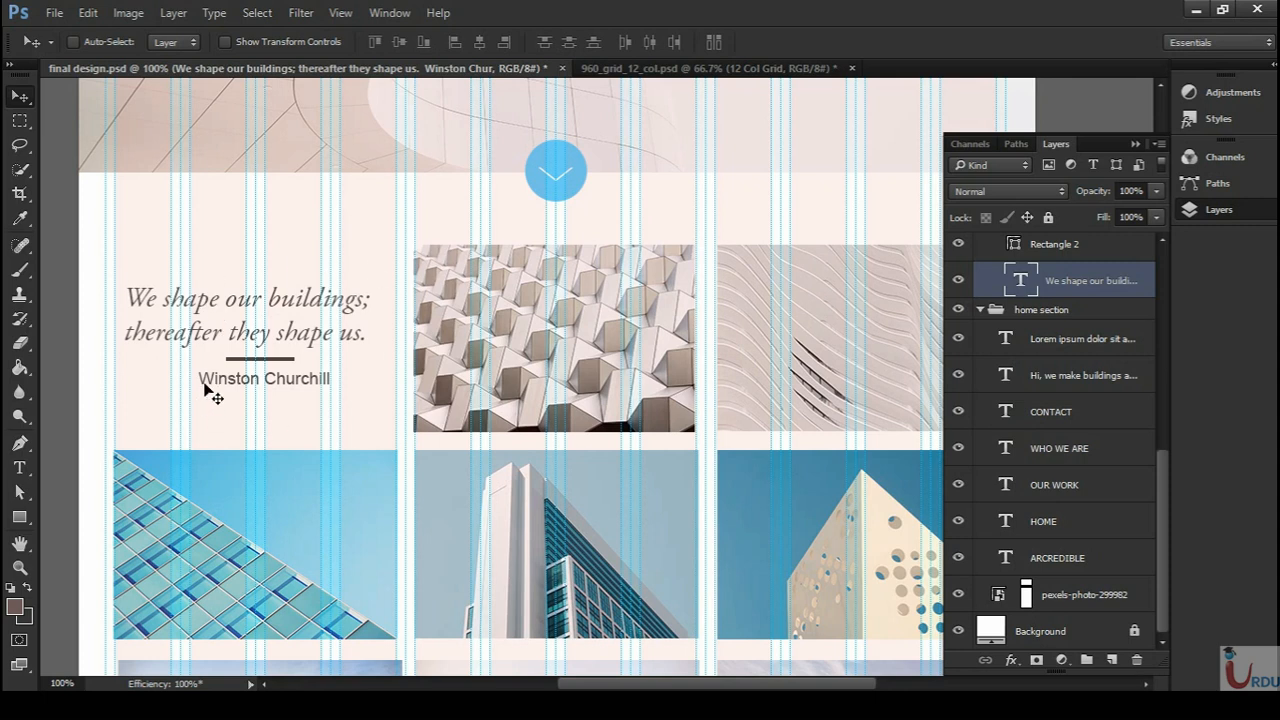
pyautogui.click(1164, 497)
pyautogui.click(982, 310)
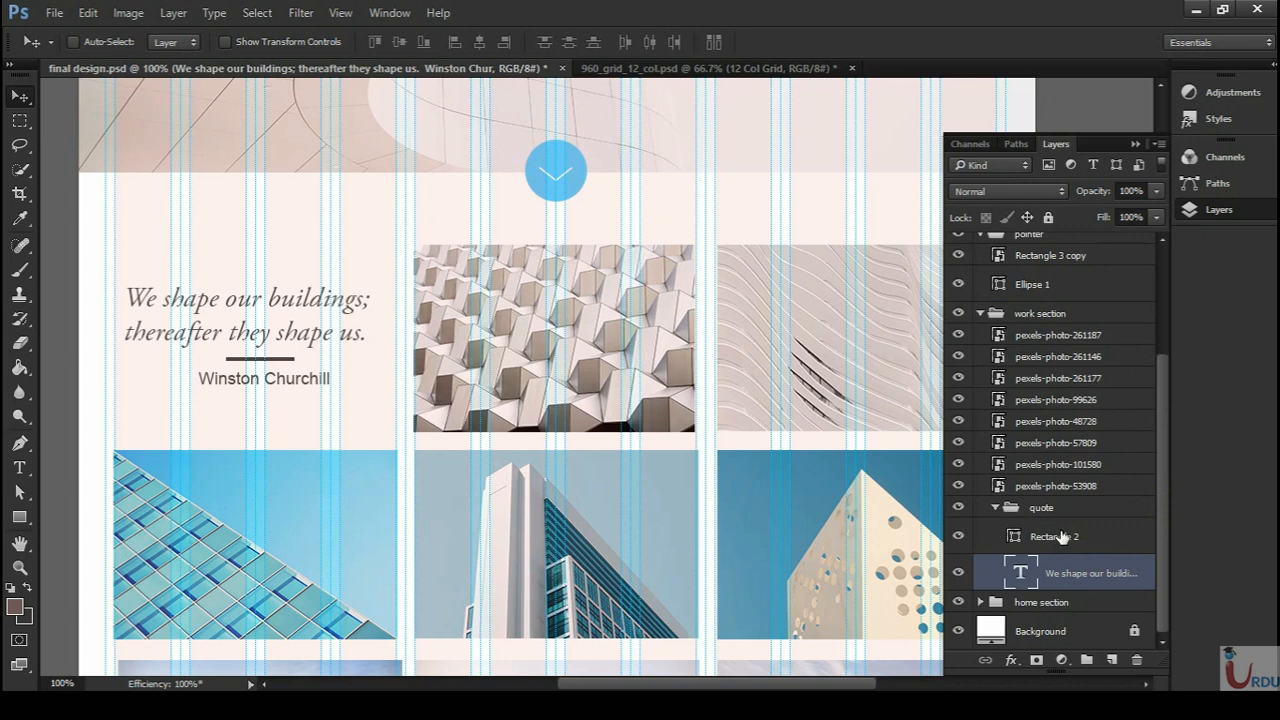
pyautogui.click(995, 508)
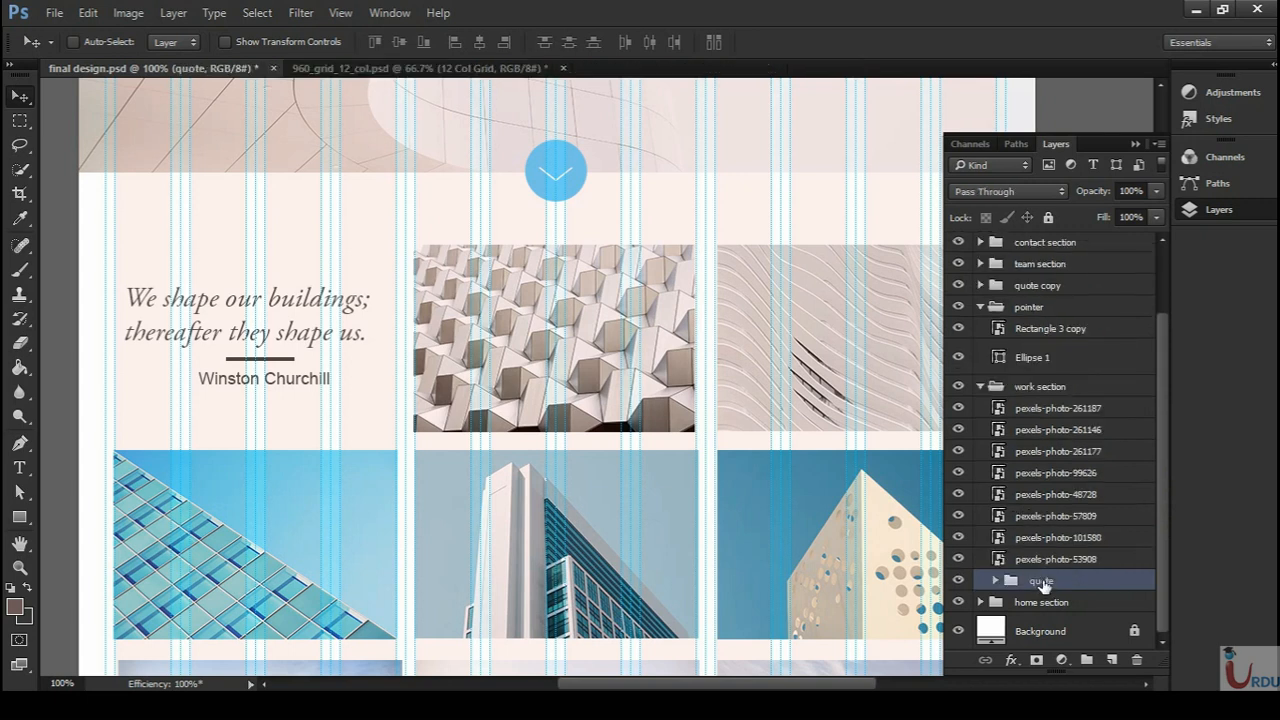
pyautogui.moveTo(290, 348); pyautogui.dragTo(380, 405)
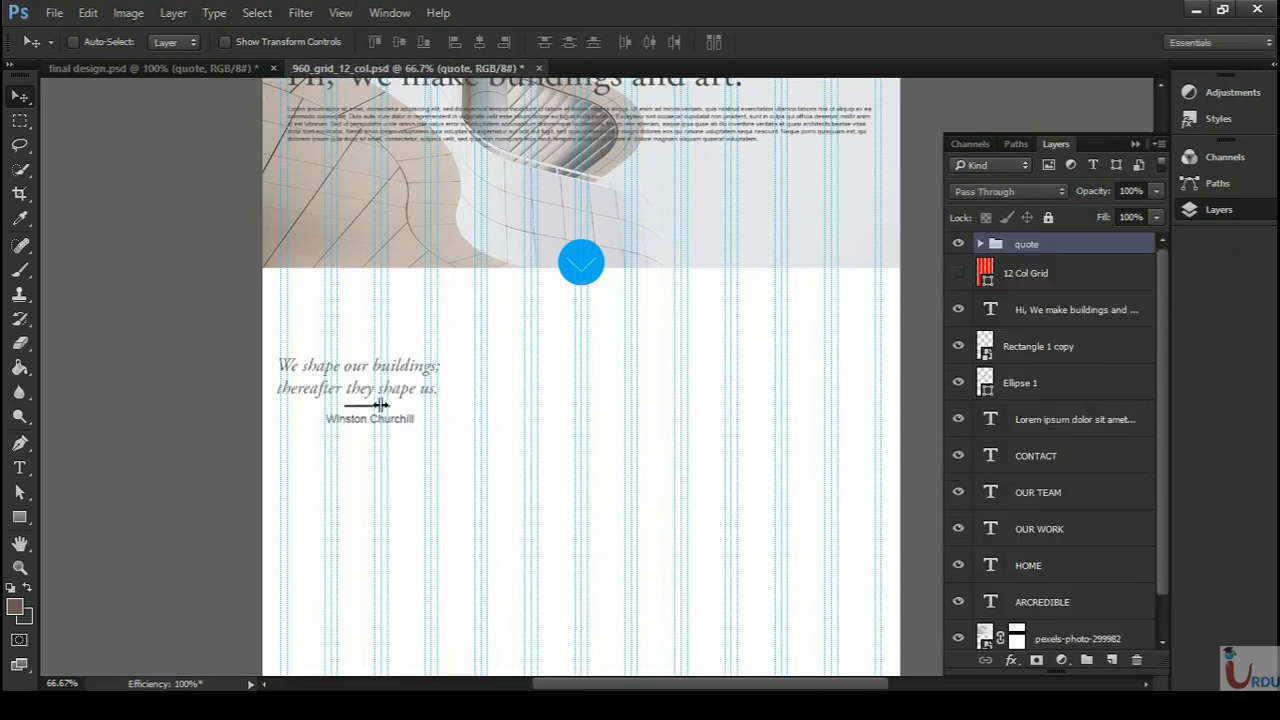
# - Show the 12 Col Grid layer and position the quote group over the first four columns, closer beneath the hero image
pyautogui.click(957, 273)
pyautogui.click(224, 67)
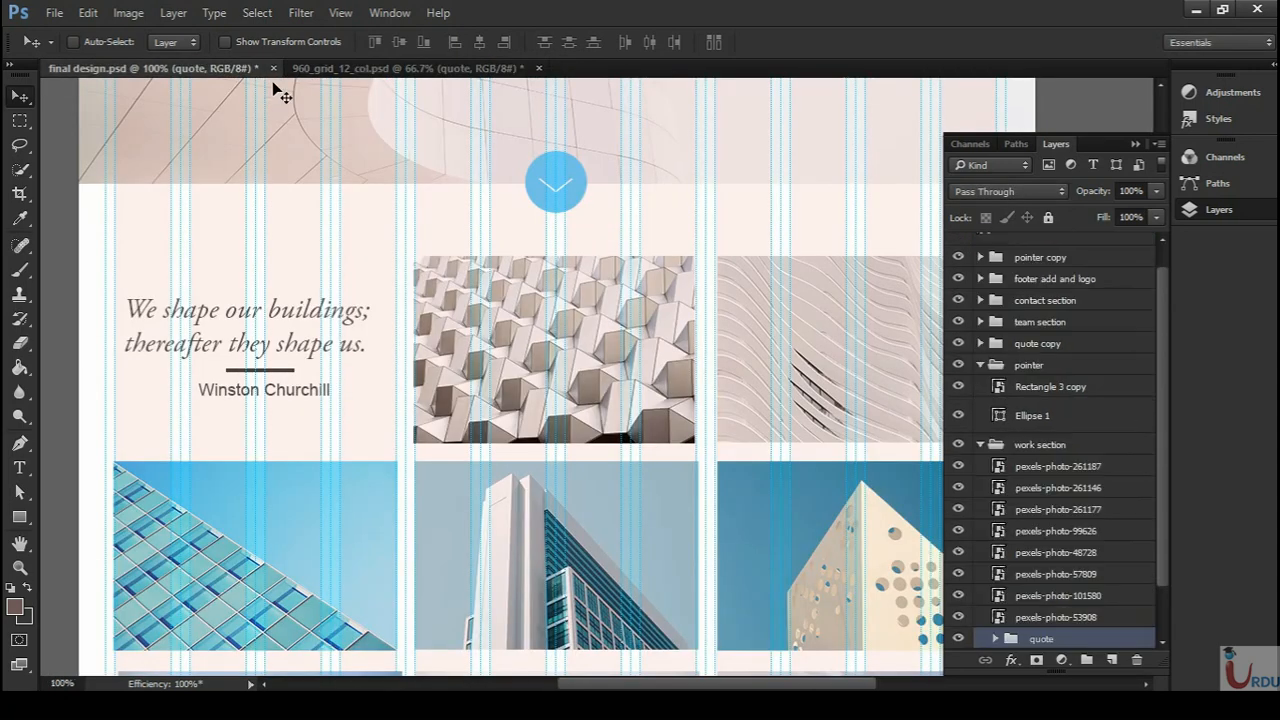
pyautogui.click(382, 70)
pyautogui.moveTo(409, 400); pyautogui.dragTo(428, 353)
pyautogui.hotkey('ctrl', '+')
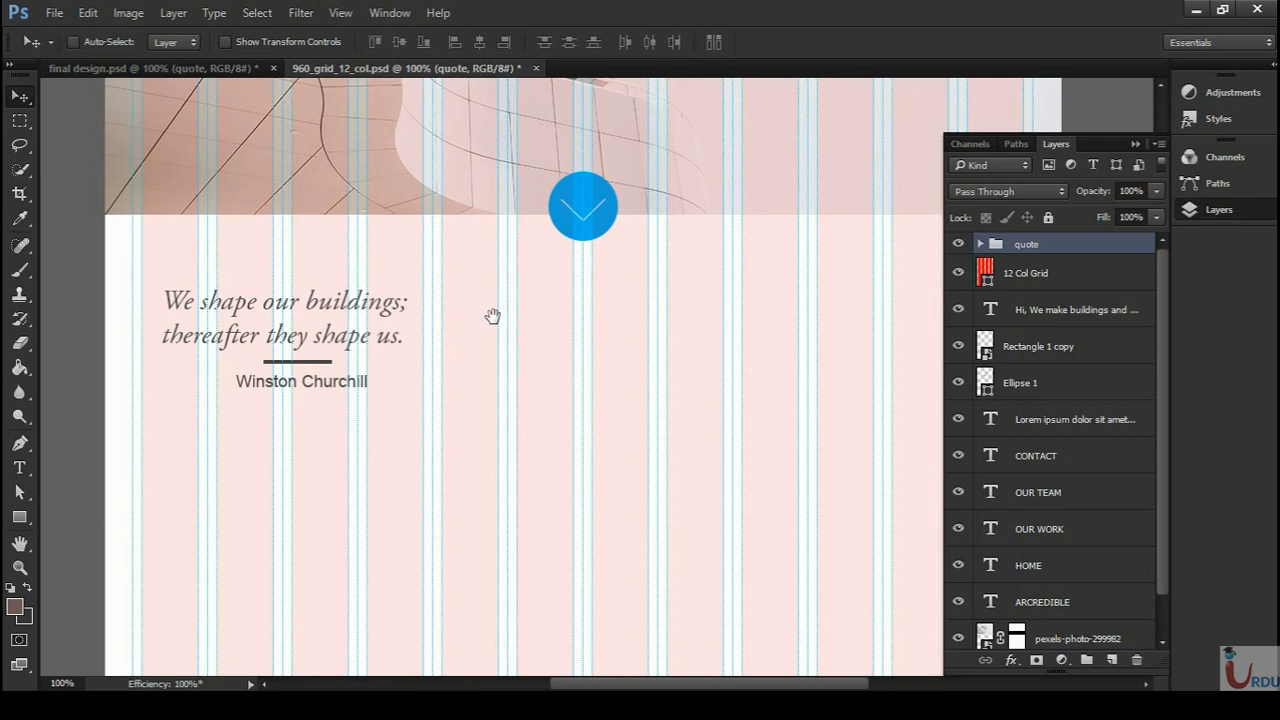
pyautogui.moveTo(493, 317); pyautogui.dragTo(509, 296)
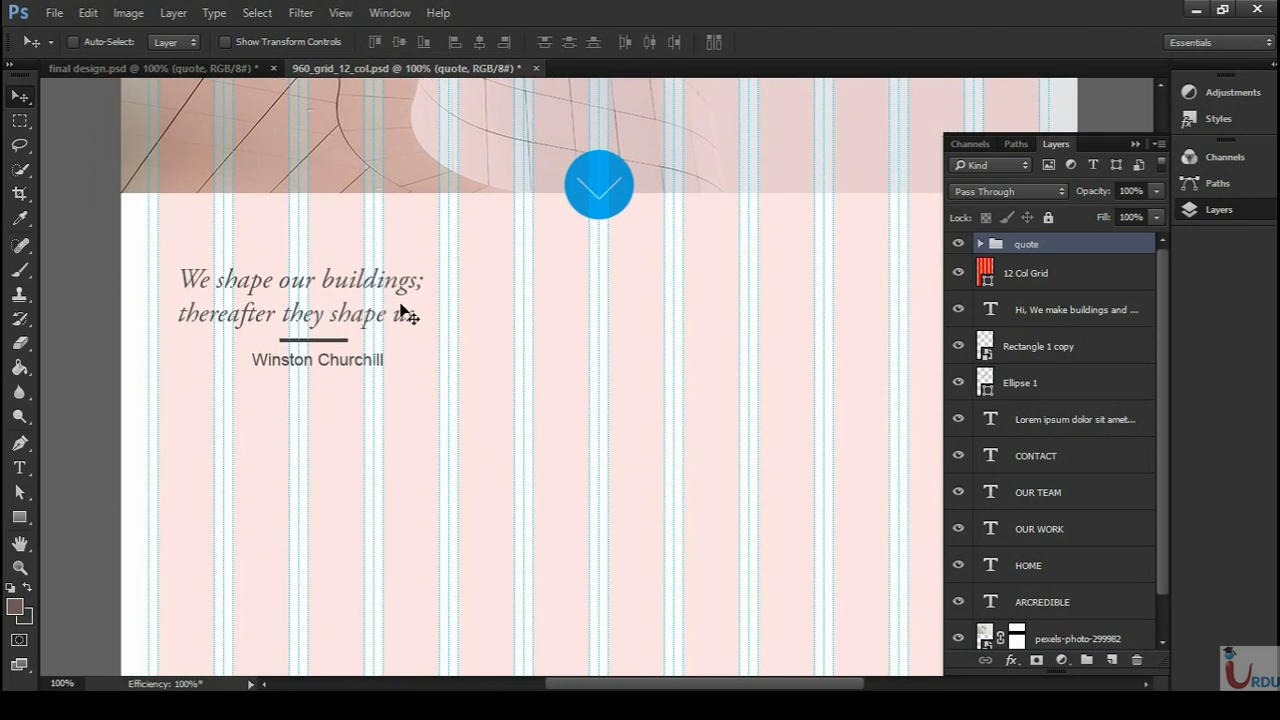
pyautogui.hotkey('ctrl', '-')
pyautogui.press('Down')
pyautogui.press('Down')
pyautogui.press('Down')
pyautogui.press('Down')
pyautogui.press('Down')
pyautogui.press('Down')
pyautogui.press('Down')
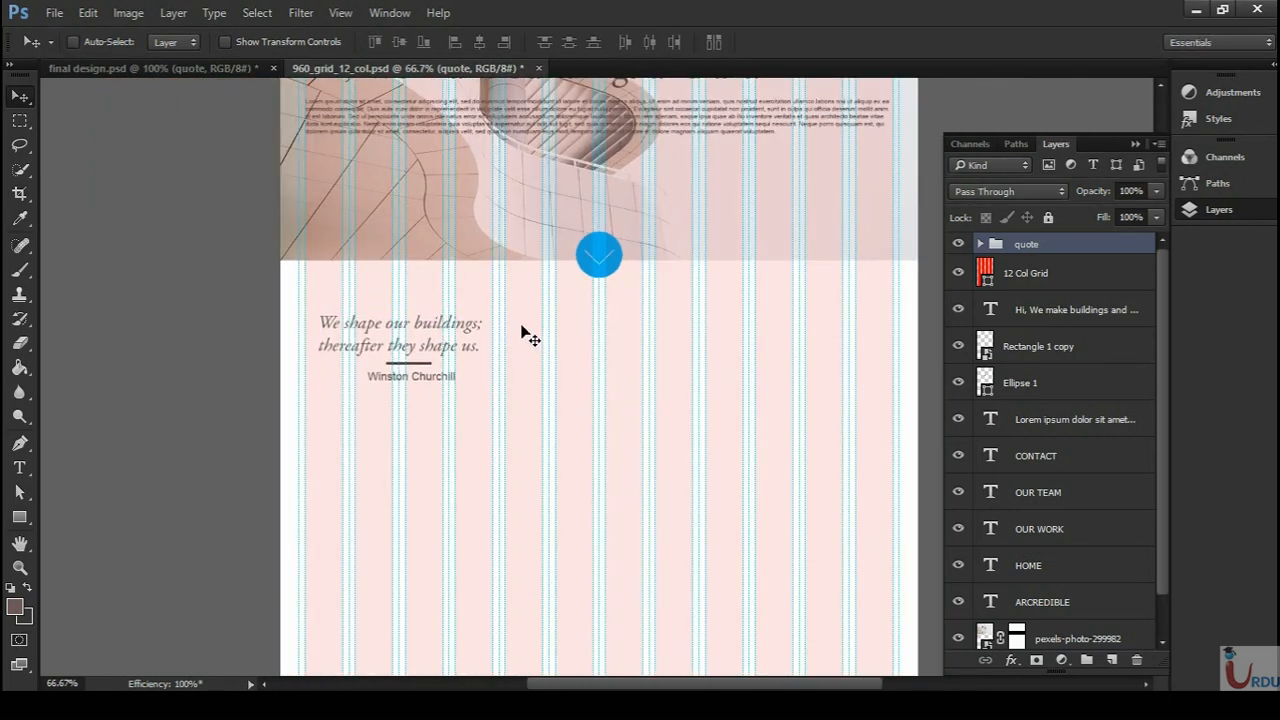
# - Review the image grid in final design.psd, and place pexels-photo-48728.jpg from the images folder into 960_grid_12_col.psd
pyautogui.click(203, 68)
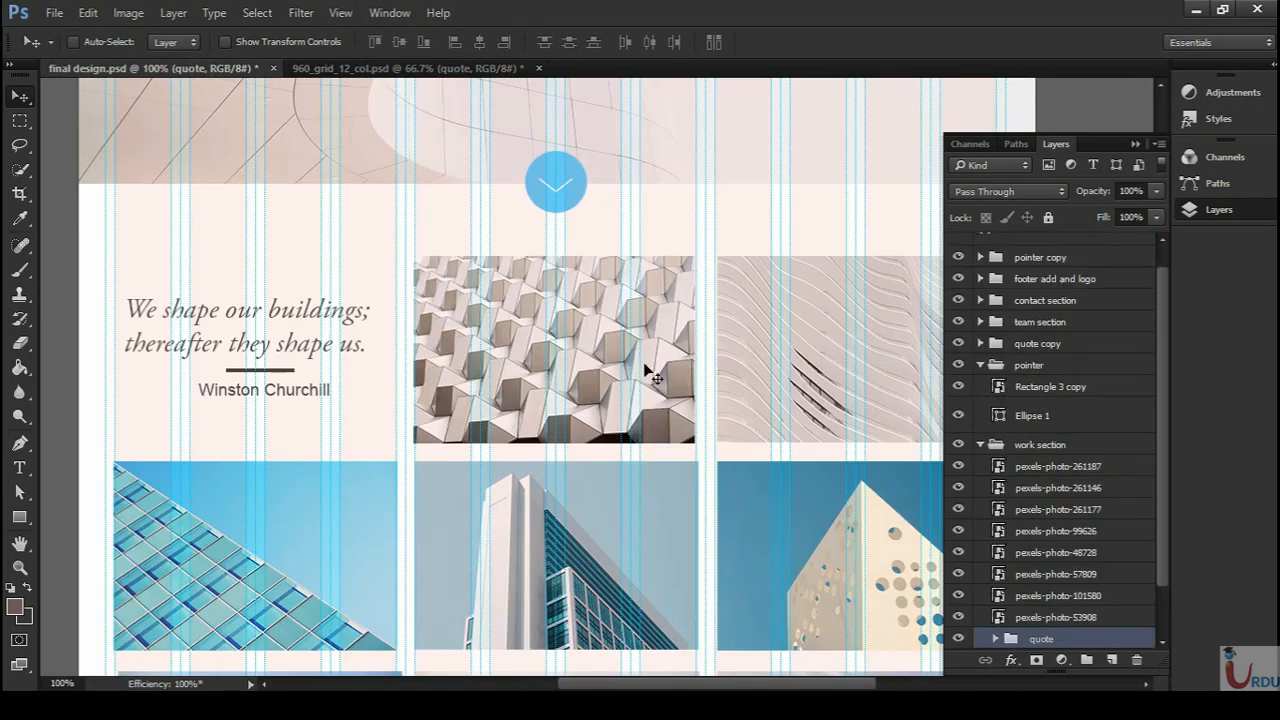
pyautogui.moveTo(607, 326); pyautogui.dragTo(361, 262)
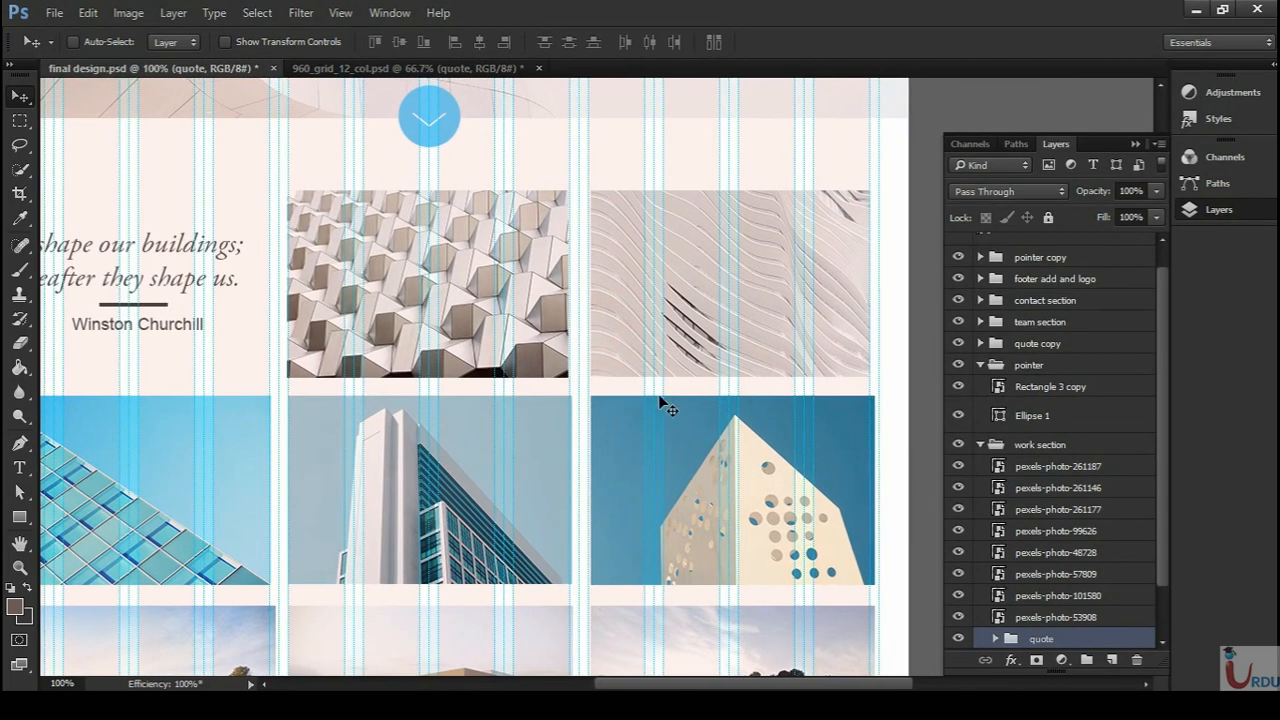
pyautogui.hotkey('ctrl', '-')
pyautogui.moveTo(655, 416); pyautogui.dragTo(683, 269)
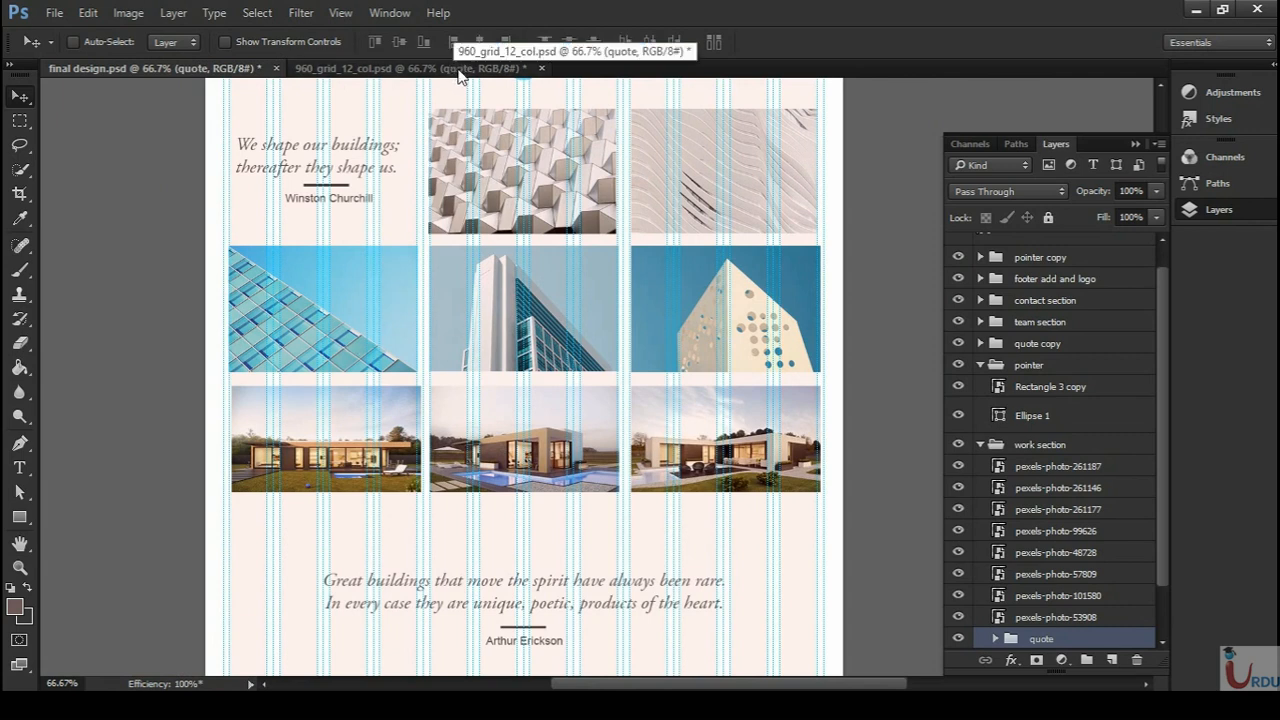
pyautogui.click(196, 694)
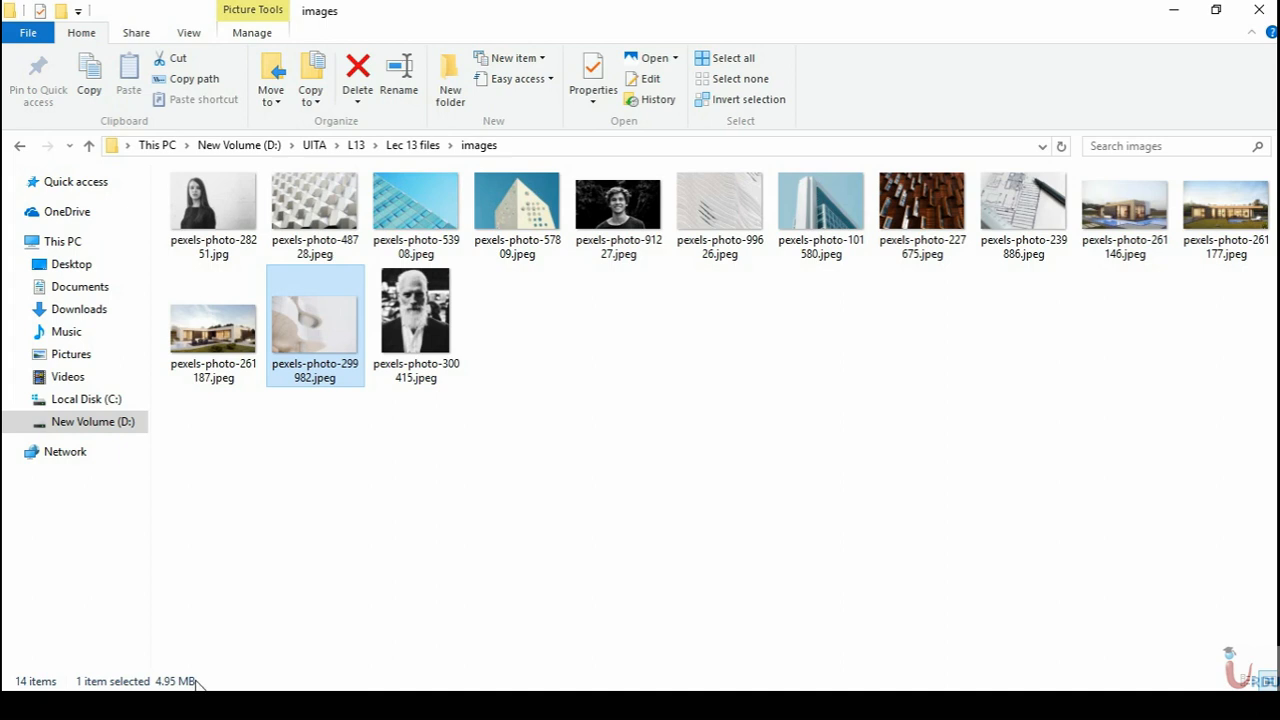
pyautogui.click(503, 422)
pyautogui.moveTo(335, 228); pyautogui.dragTo(597, 251)
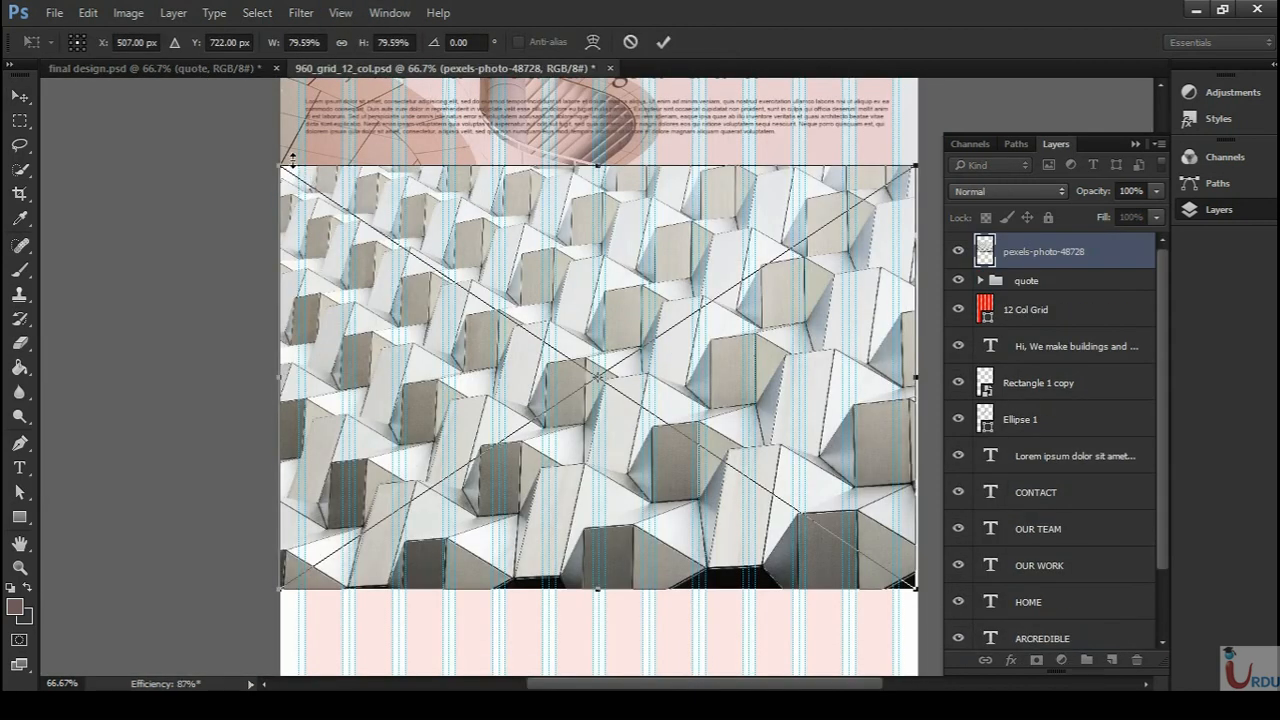
# - Scale the placed pexels-photo-48728 proportionally to span four grid columns beside the quote and commit it
pyautogui.moveTo(281, 157); pyautogui.dragTo(518, 285)
pyautogui.hotkey('ctrl', '+')
pyautogui.moveTo(608, 490); pyautogui.dragTo(312, 300)
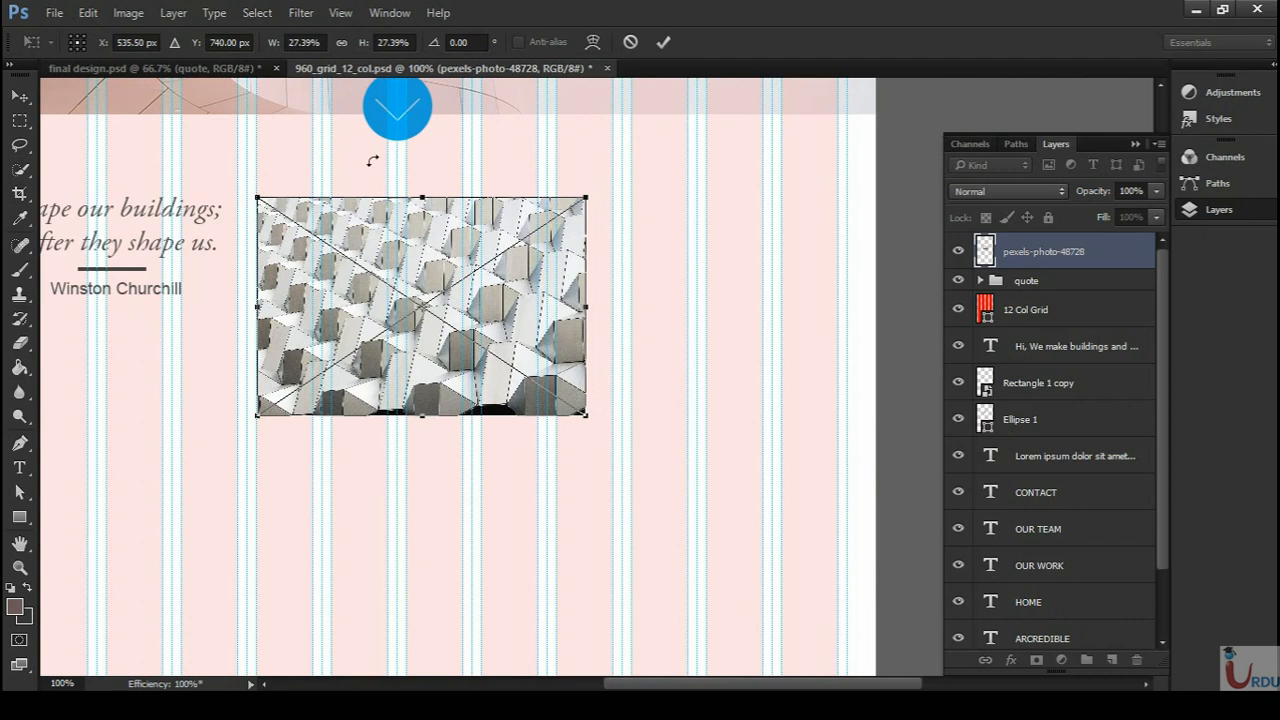
pyautogui.moveTo(581, 418); pyautogui.dragTo(531, 392)
pyautogui.press('Return')
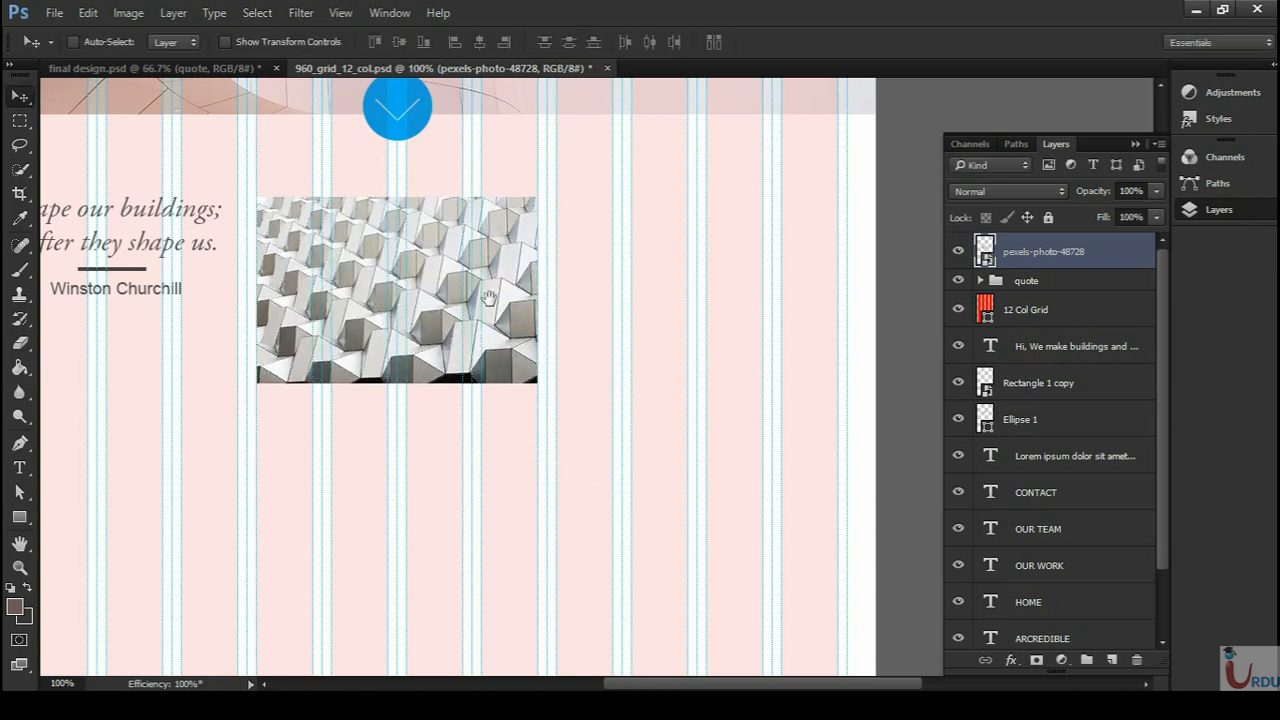
# - Compare the placed photo beside the quote with the image grid layout in final design.psd
pyautogui.hotkey('ctrl', '-')
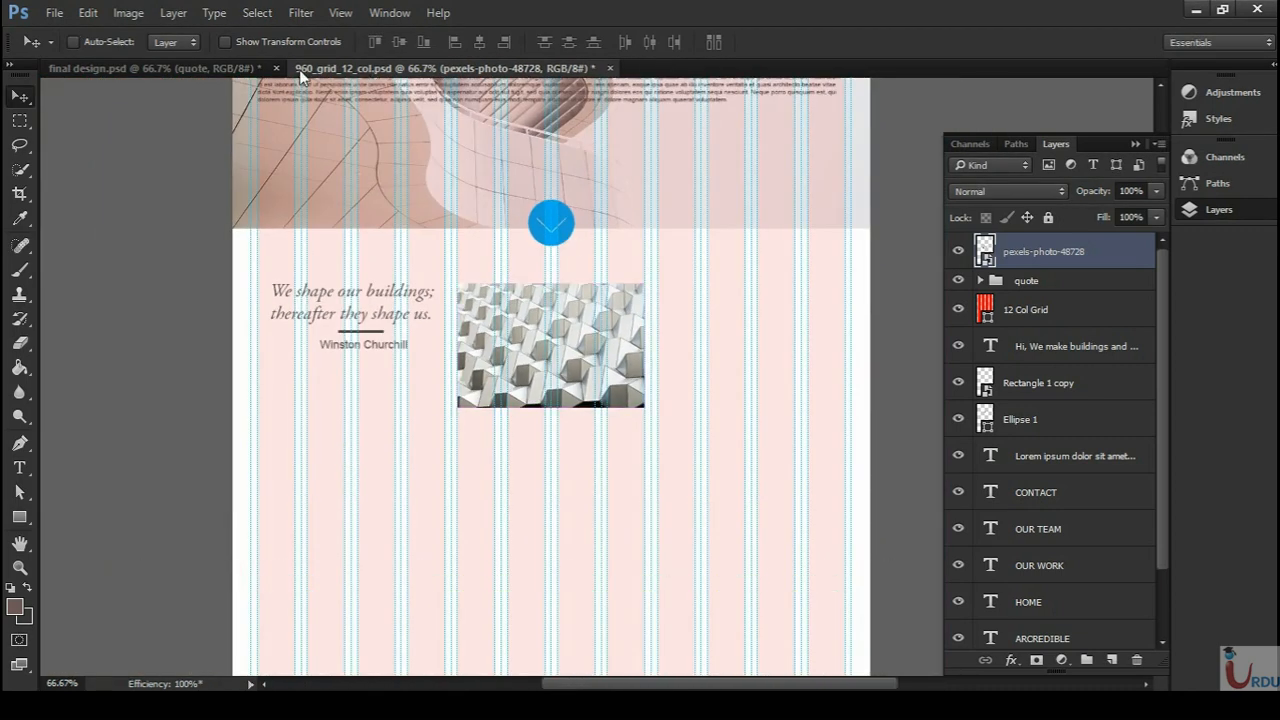
pyautogui.click(226, 66)
pyautogui.scroll(1, 527, 168)
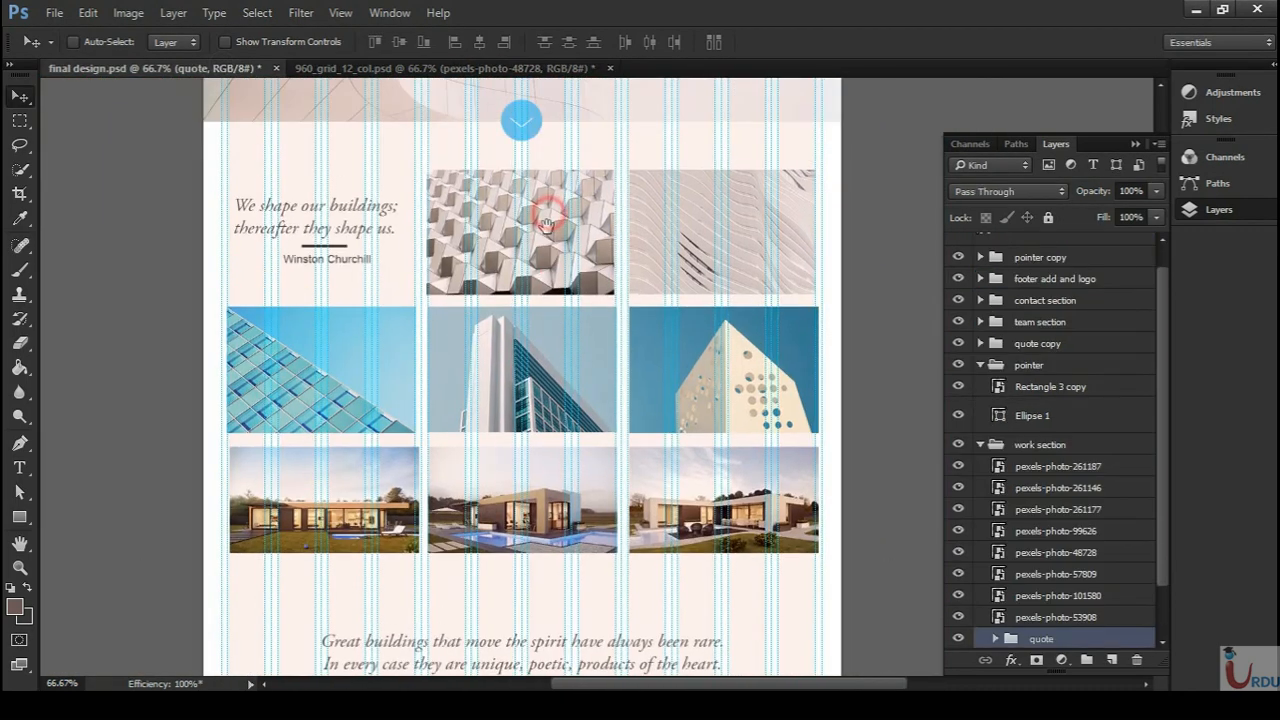
pyautogui.click(447, 70)
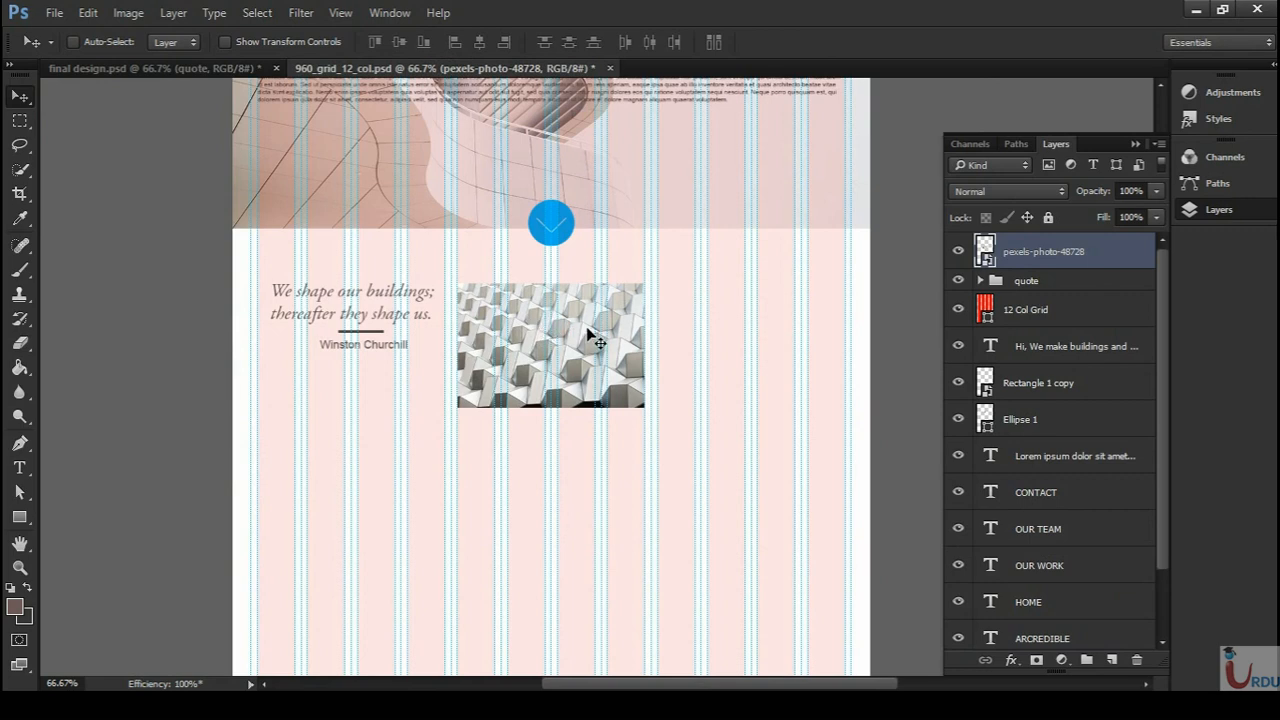
pyautogui.click(236, 69)
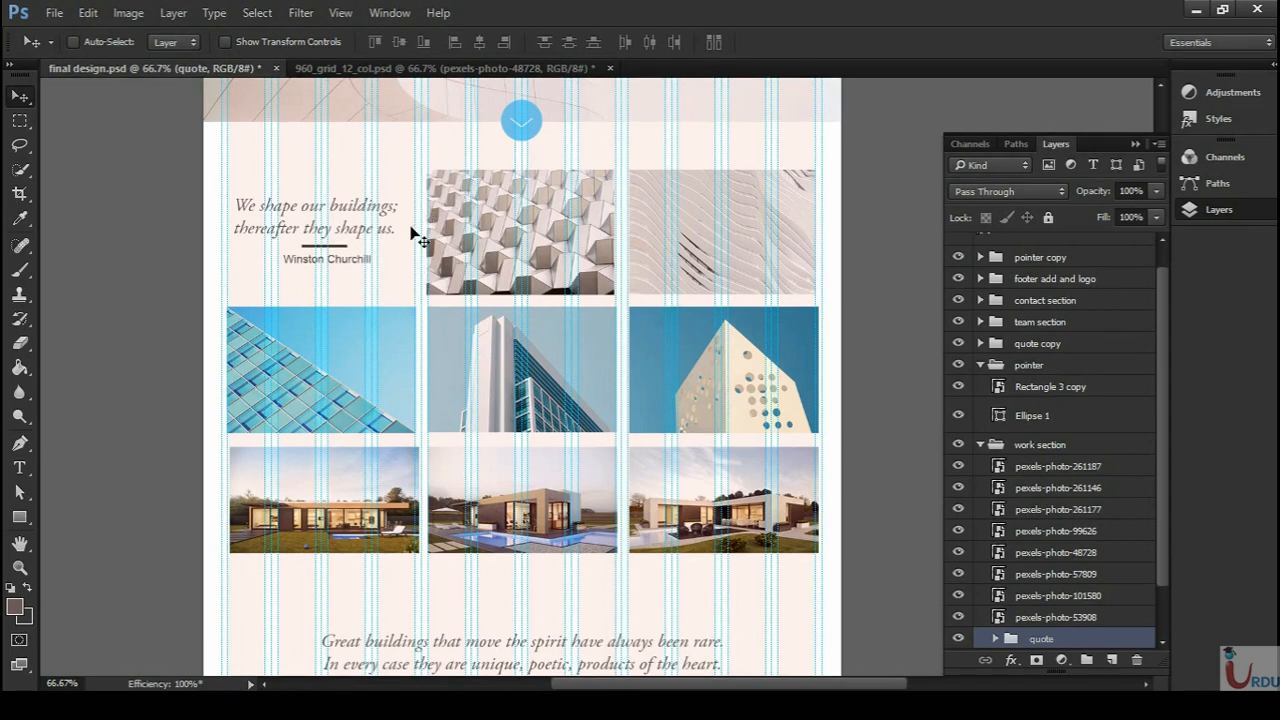
# - Remove the placed photo and copy the whole work section group from final design.psd into 960_grid_12_col.psd, aligning its images to the column grid
pyautogui.click(404, 68)
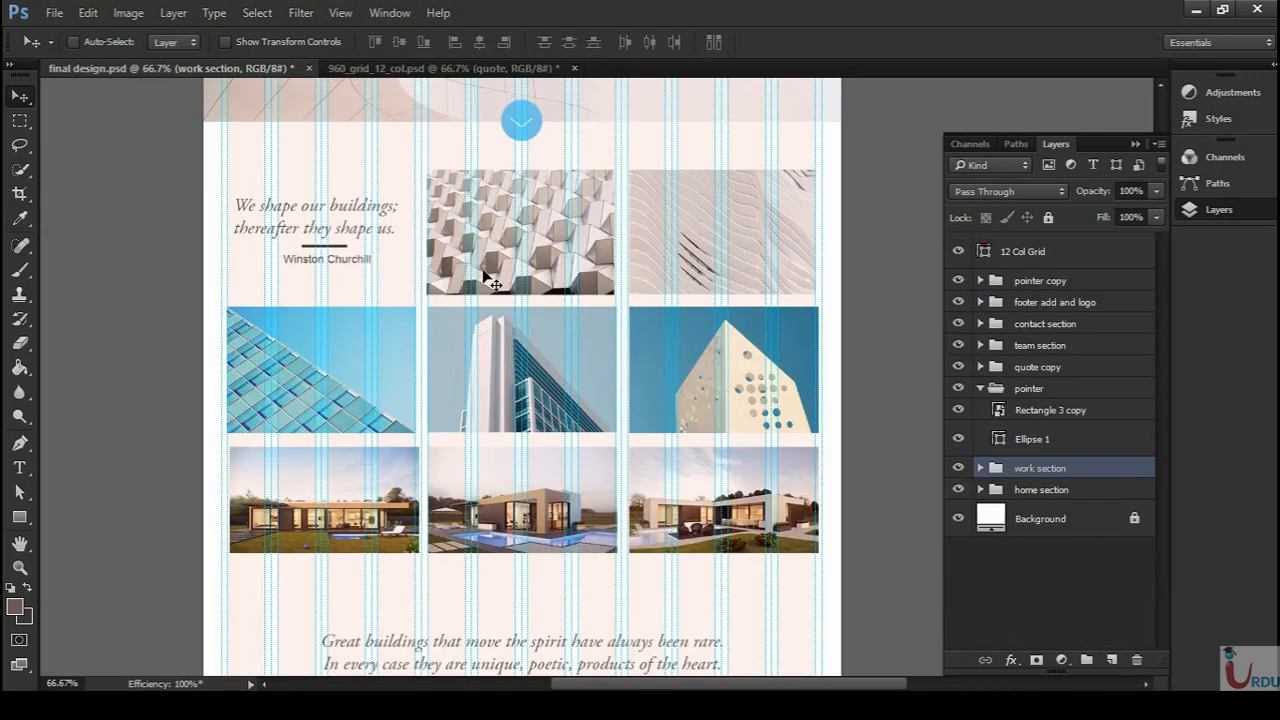
pyautogui.moveTo(484, 271); pyautogui.dragTo(546, 375)
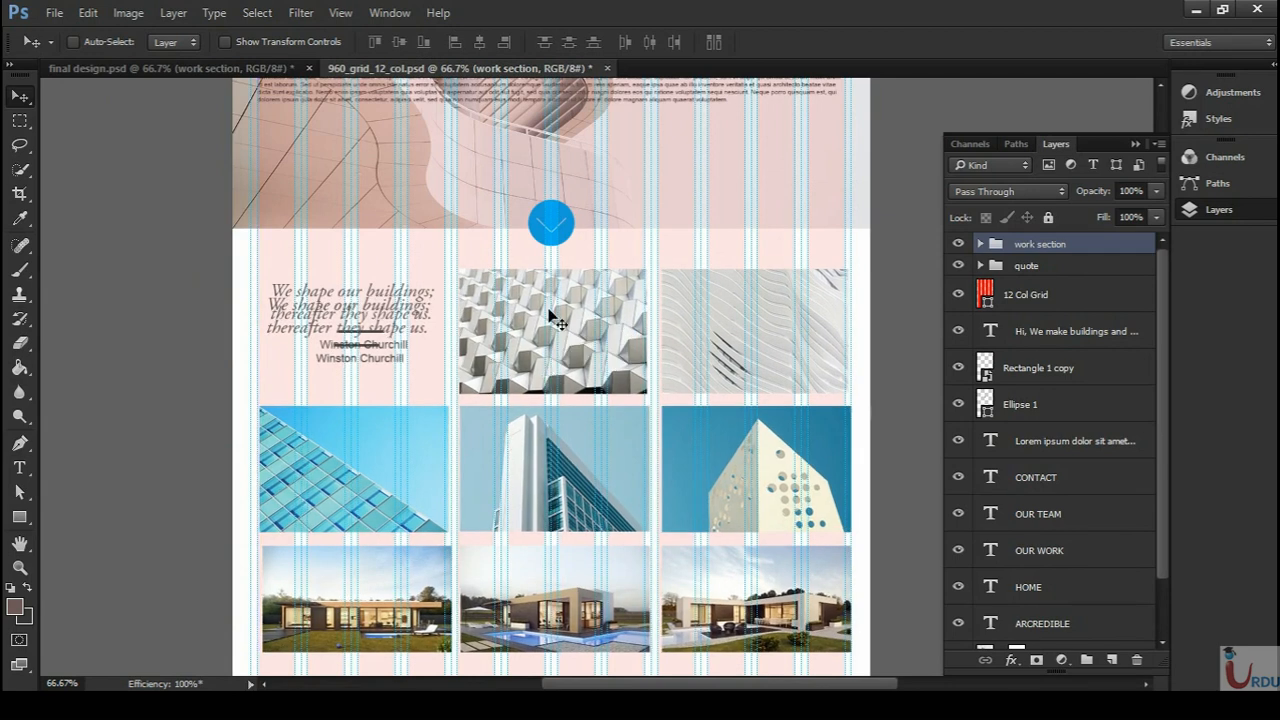
pyautogui.press('Left')
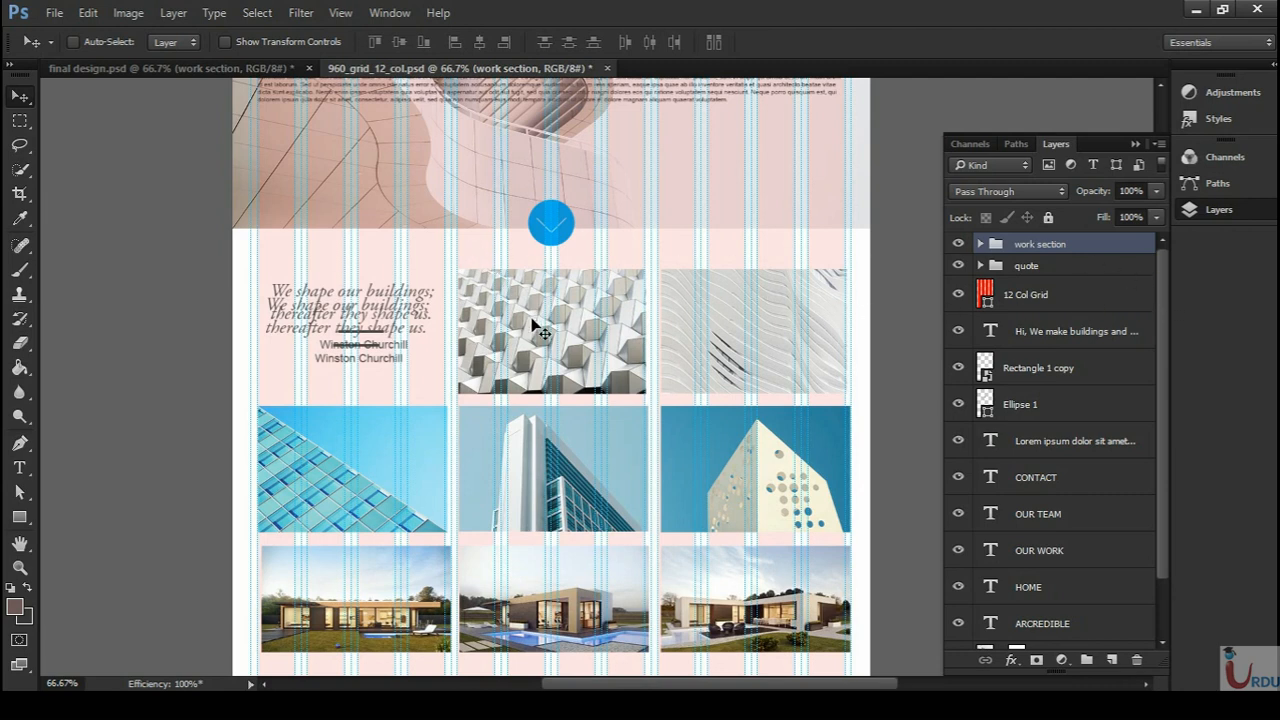
pyautogui.moveTo(622, 409); pyautogui.dragTo(615, 315)
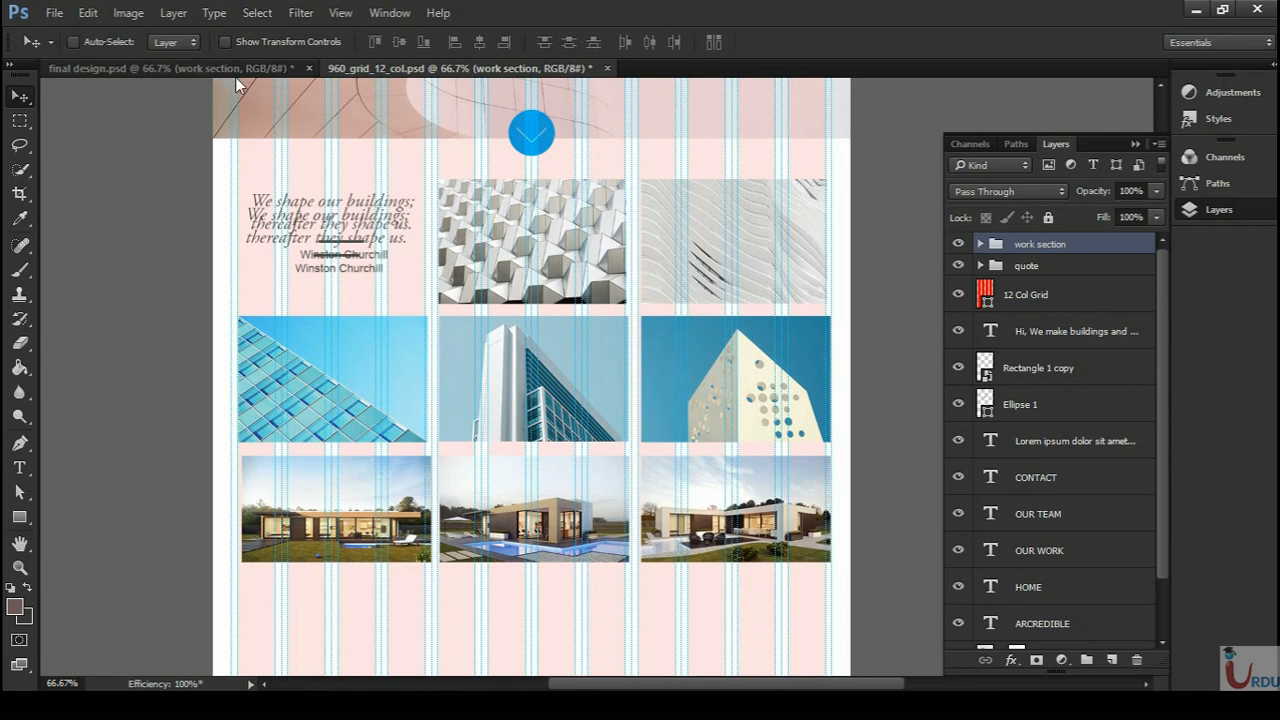
# - Delete the separate duplicate quote group outside the work section group, and collapse the work section group
pyautogui.click(1045, 267)
pyautogui.click(980, 244)
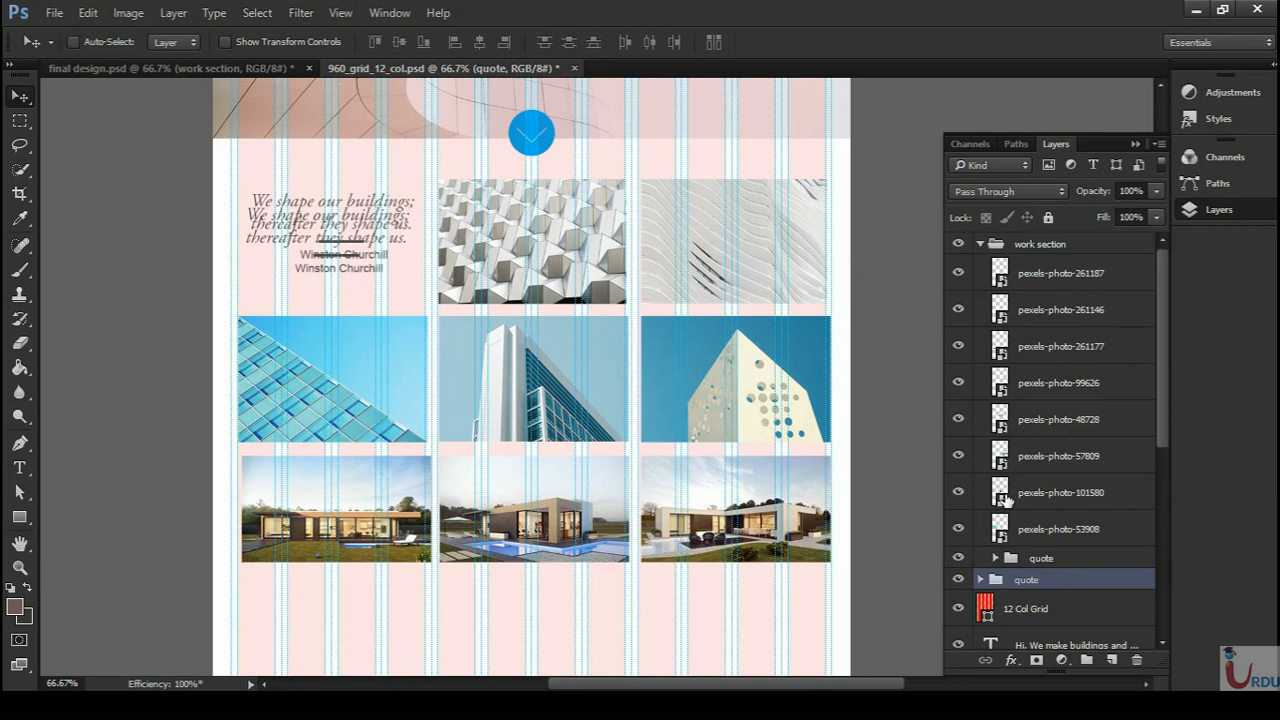
pyautogui.press('Delete')
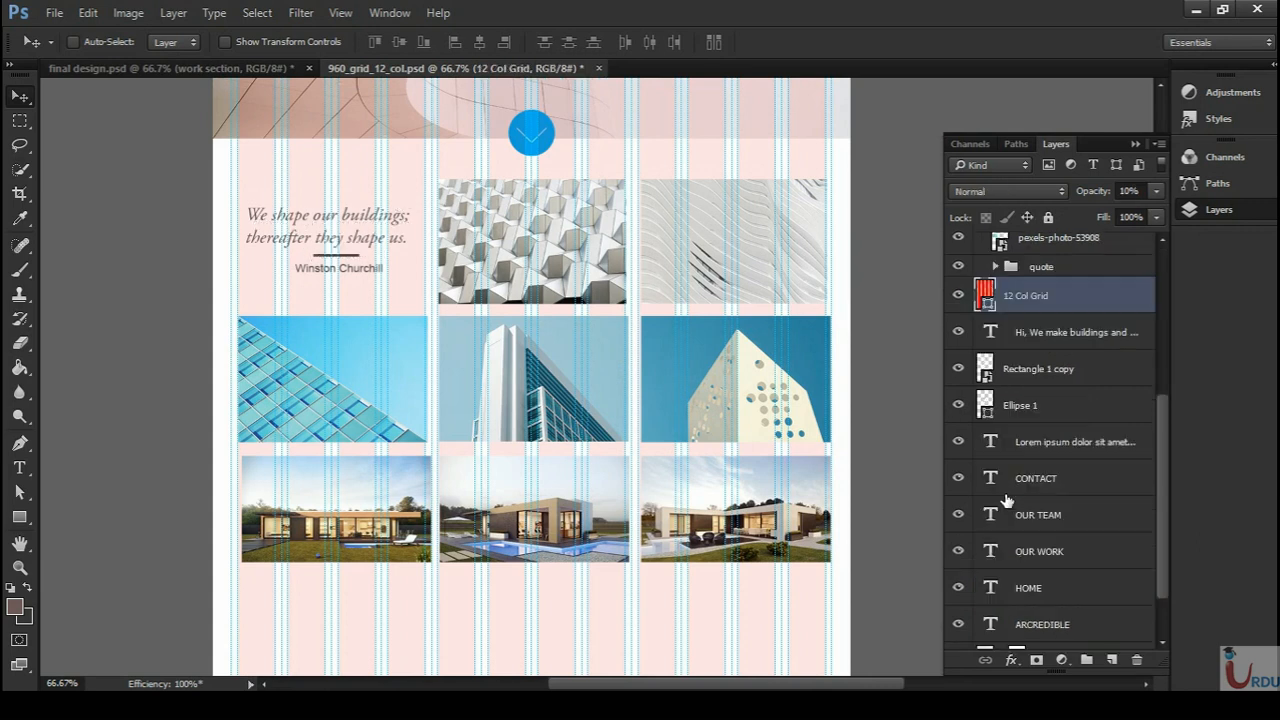
pyautogui.click(995, 266)
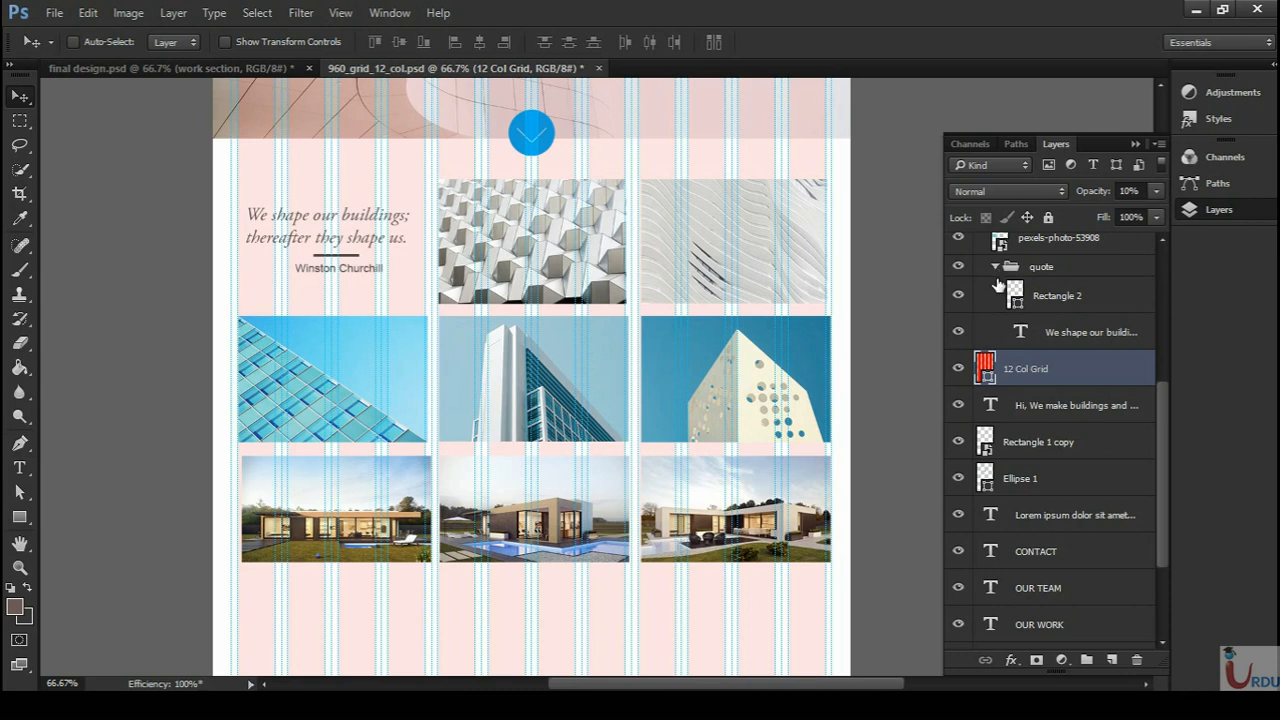
pyautogui.click(995, 266)
pyautogui.moveTo(1159, 436); pyautogui.dragTo(1172, 240)
pyautogui.click(981, 244)
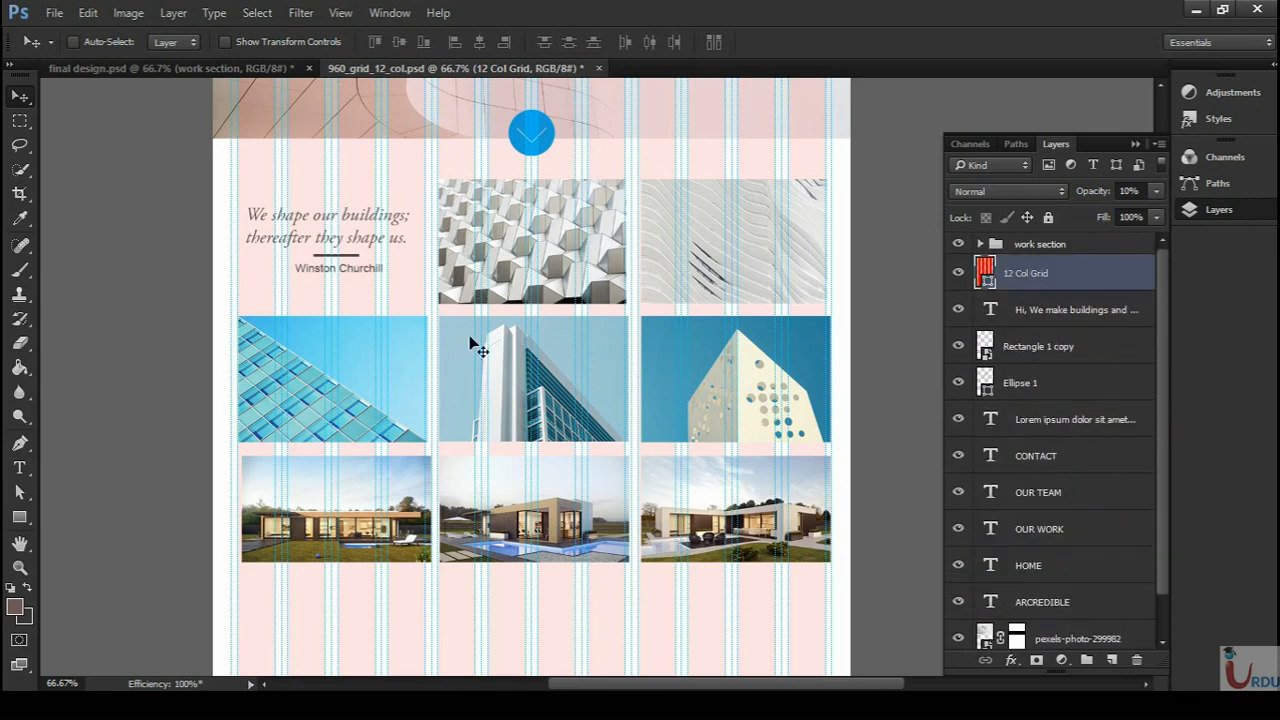
pyautogui.scroll(5, 640, 180)
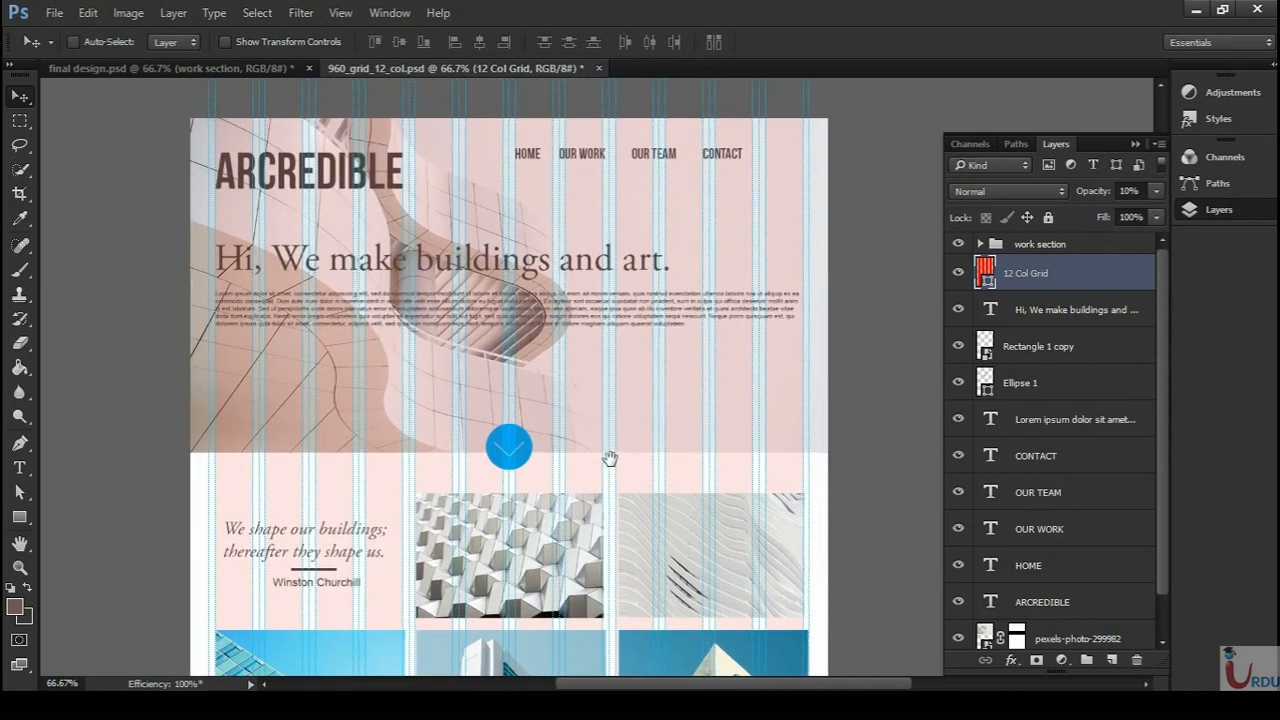
pyautogui.scroll(-5, 619, 398)
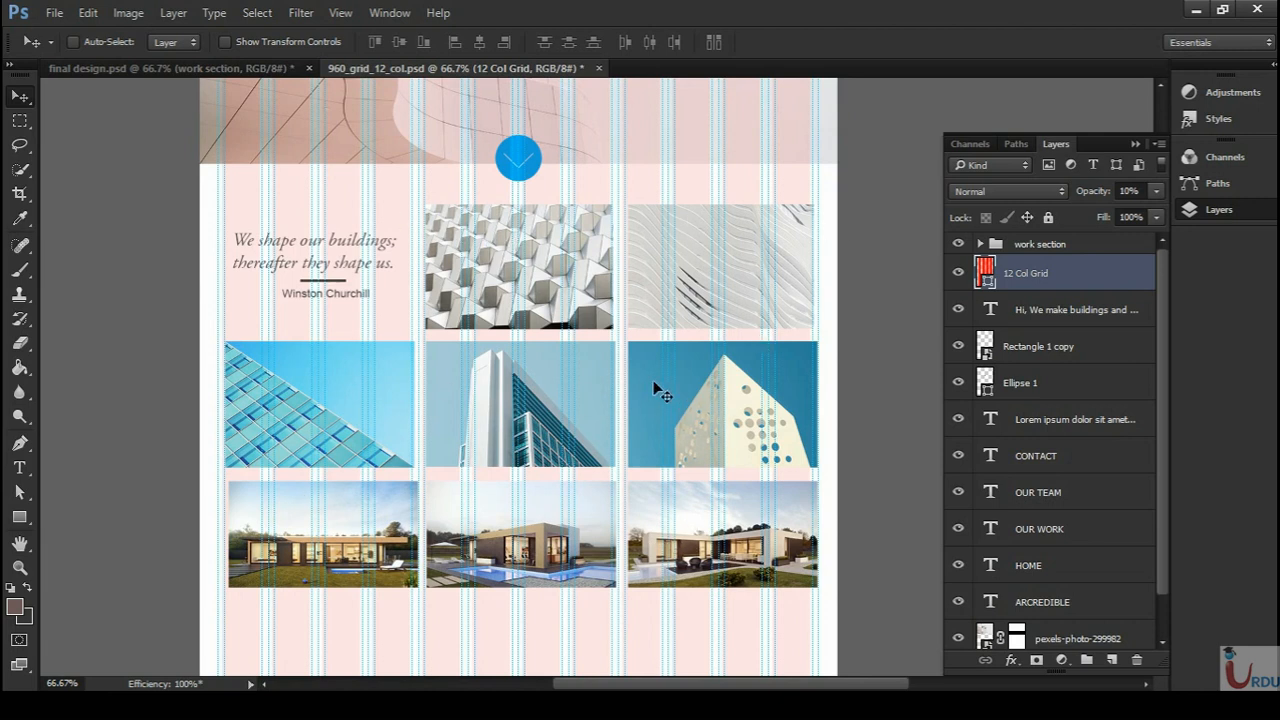
# - Examine the whole page layout against the column grid, from the header to the empty area below the image grid
pyautogui.hotkey('ctrl', '+')
pyautogui.moveTo(595, 324); pyautogui.dragTo(636, 395)
pyautogui.moveTo(613, 472); pyautogui.dragTo(606, 177)
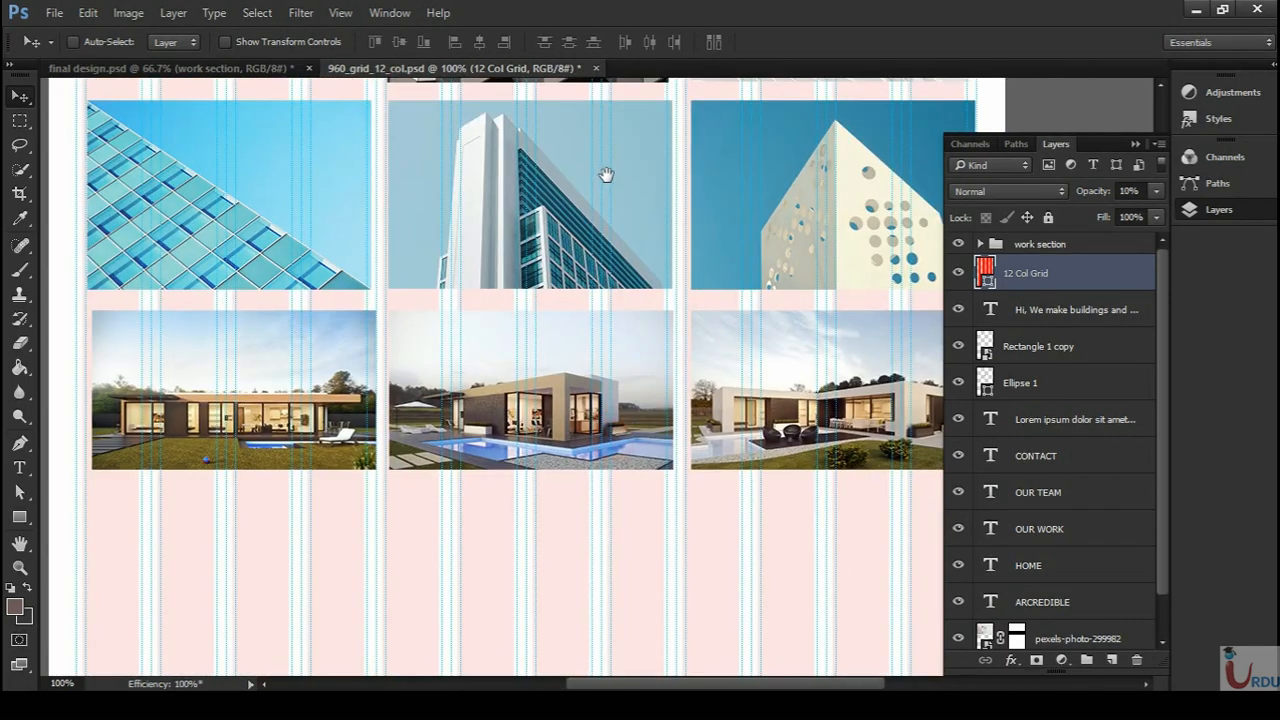
pyautogui.hotkey('ctrl', '-')
pyautogui.moveTo(649, 400); pyautogui.dragTo(622, 604)
pyautogui.moveTo(620, 294); pyautogui.dragTo(626, 497)
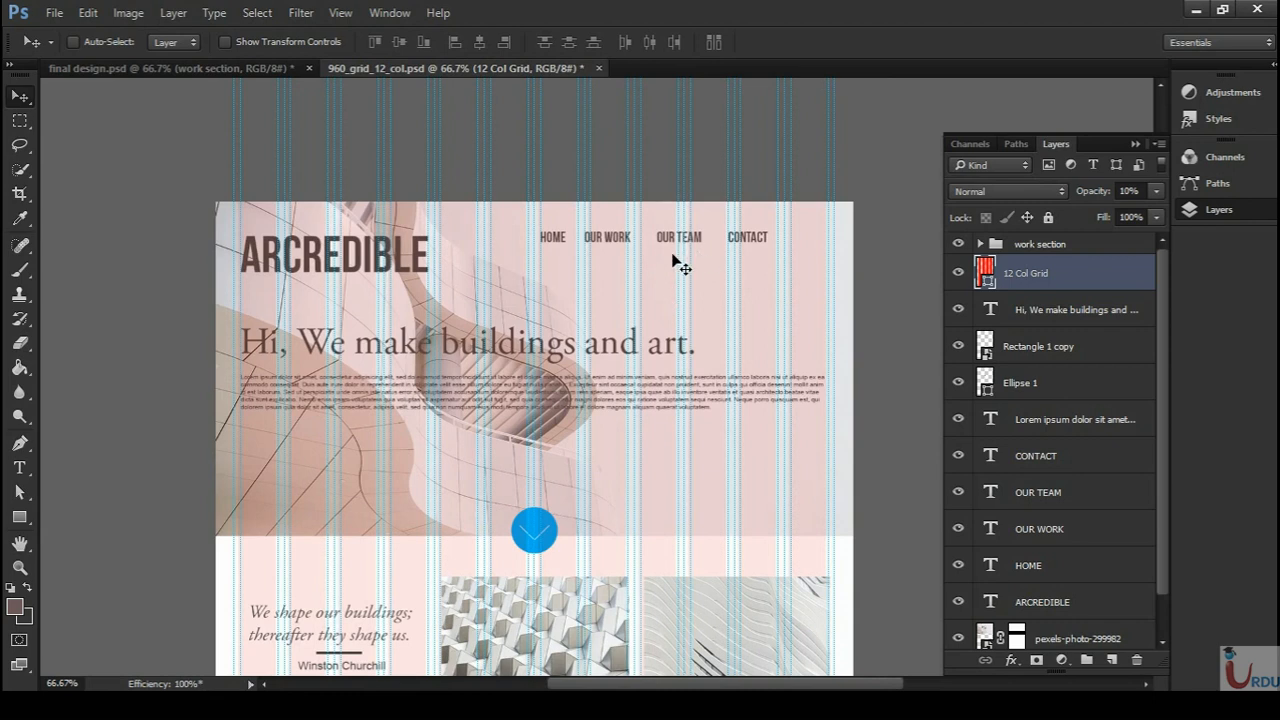
pyautogui.moveTo(664, 433); pyautogui.dragTo(686, 114)
pyautogui.moveTo(693, 402); pyautogui.dragTo(712, 222)
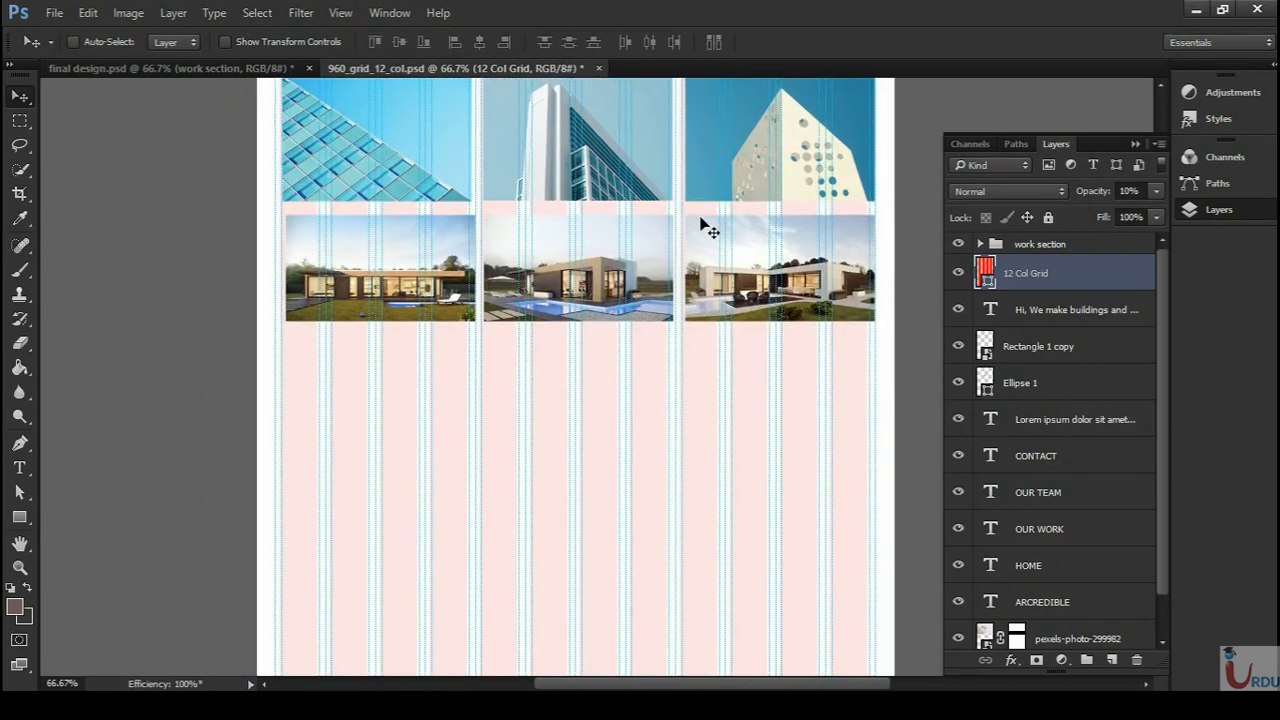
pyautogui.hotkey('ctrl', '-')
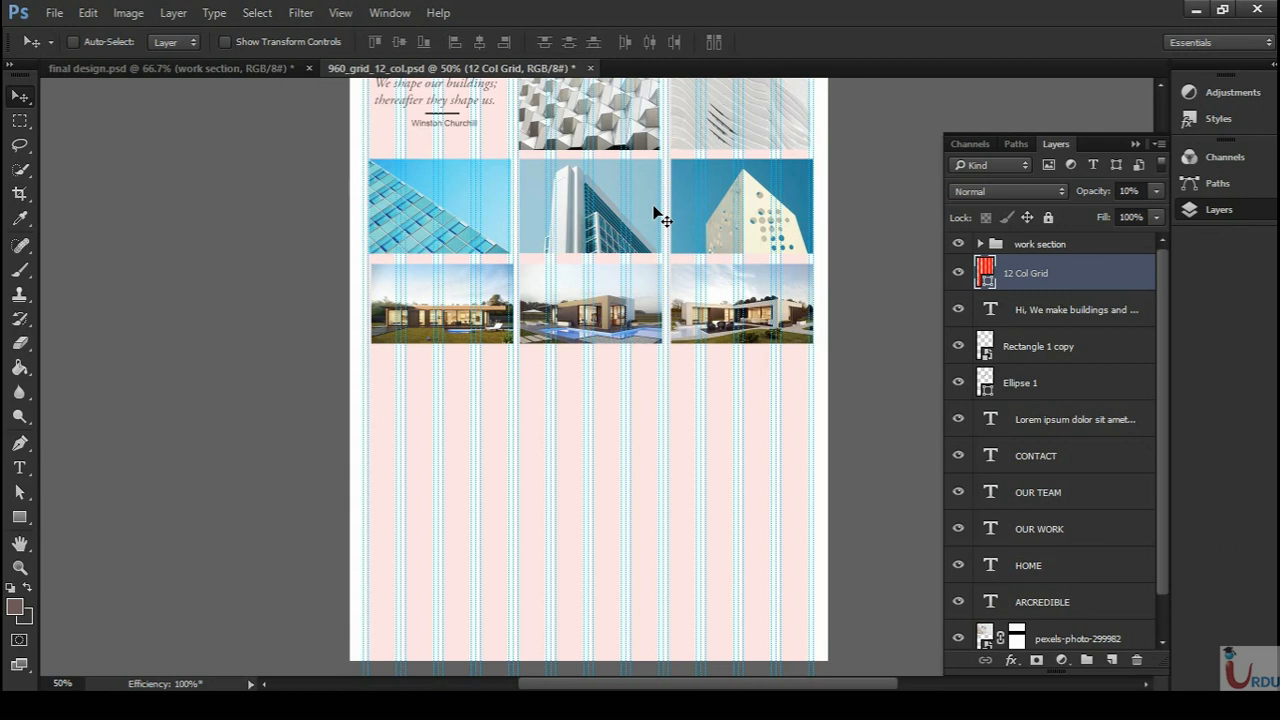
# - In final design.psd, copy the two-line quote "Great buildings that move the spirit have always been rare..." below the image grid
pyautogui.click(182, 67)
pyautogui.click(1134, 143)
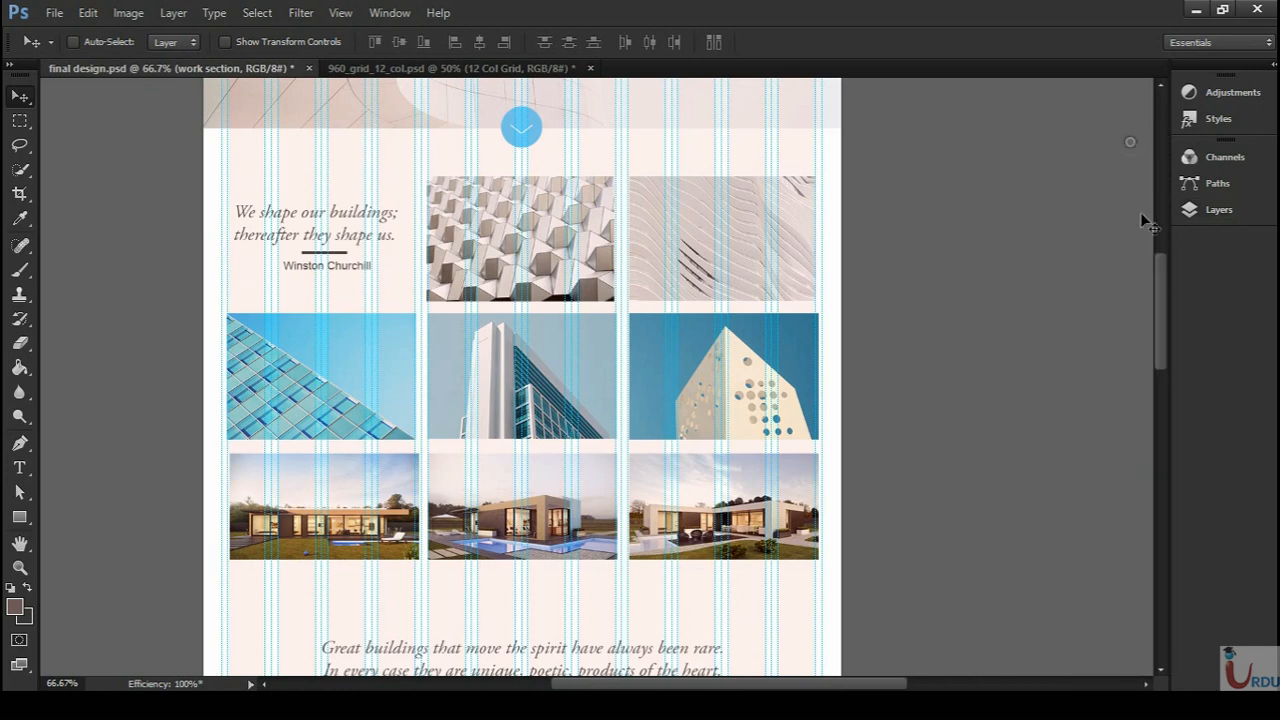
pyautogui.moveTo(1158, 289); pyautogui.dragTo(1162, 355)
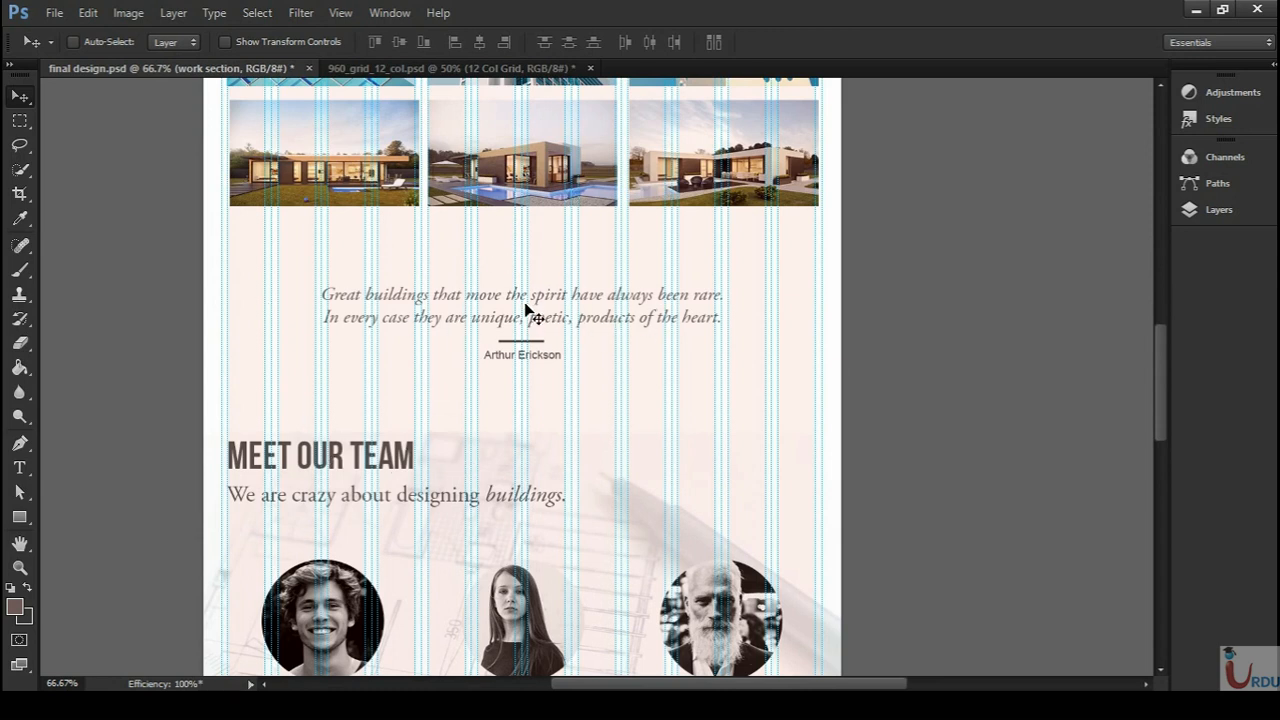
pyautogui.press('t')
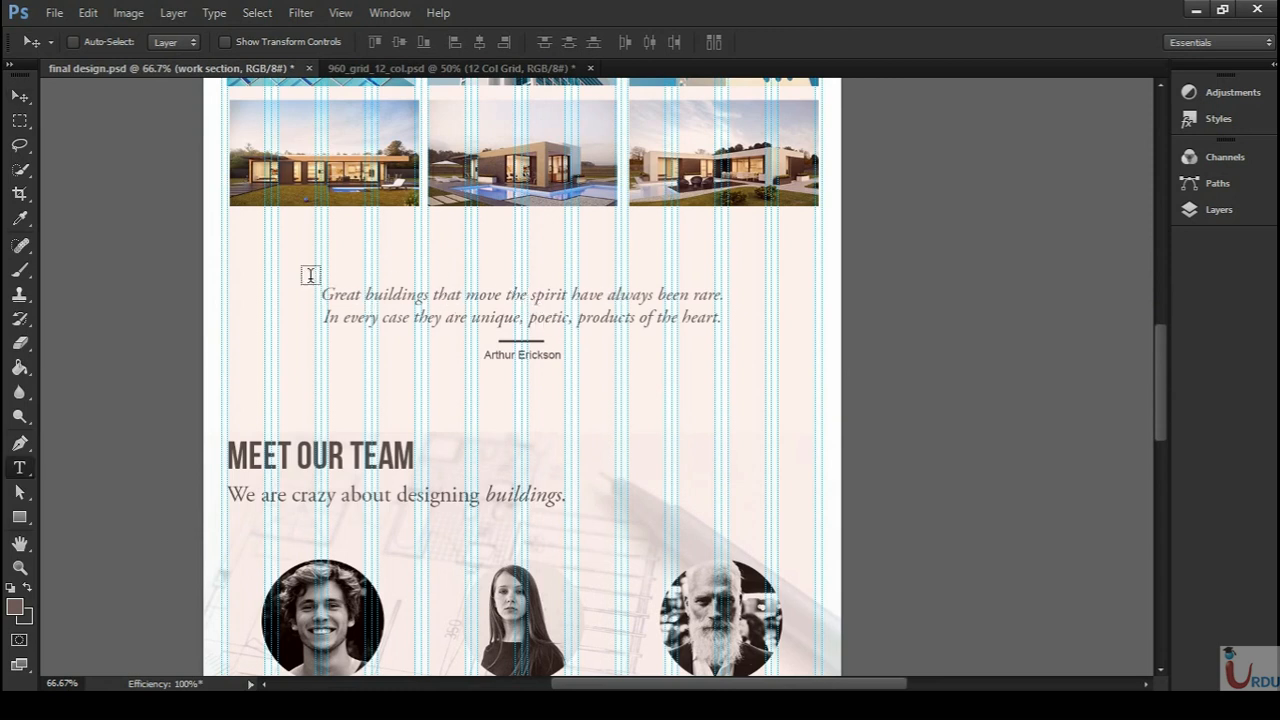
pyautogui.moveTo(325, 292); pyautogui.dragTo(757, 331)
pyautogui.hotkey('ctrl', 'c')
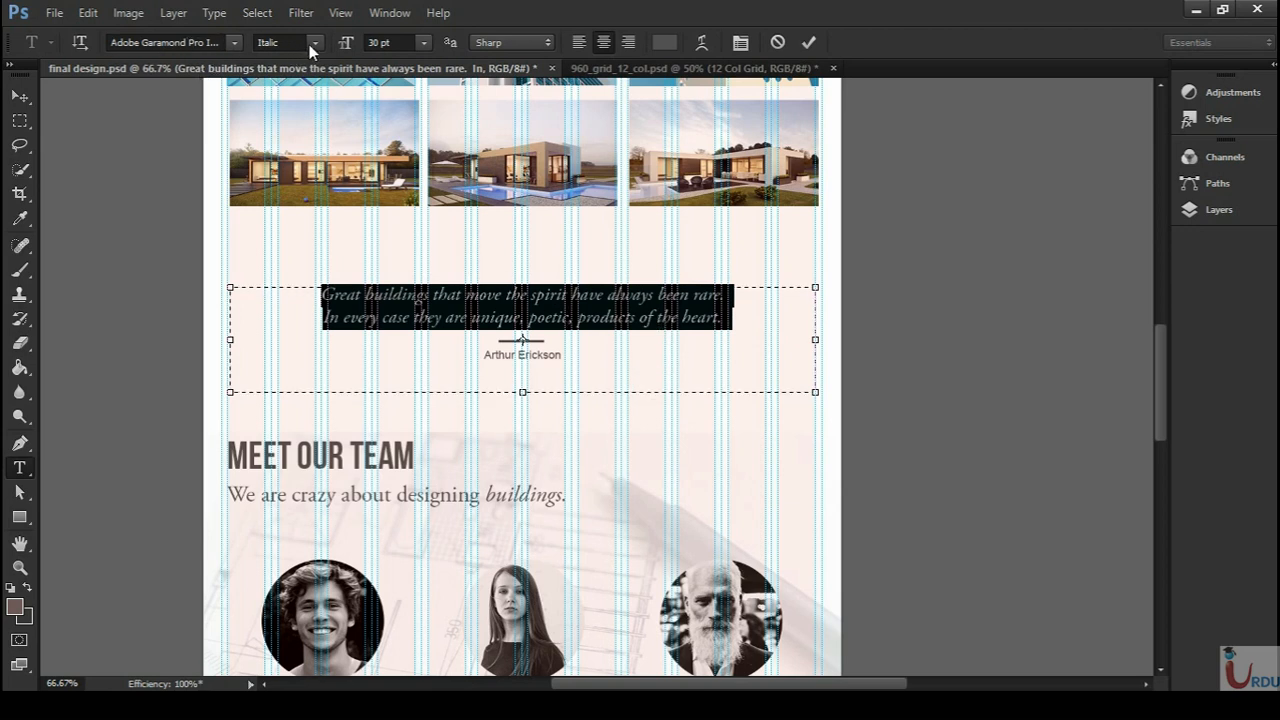
# - In 960_grid_12_col.psd, hide the 12 Col Grid layer and paste the copied quote as new text below the image grid
pyautogui.click(640, 69)
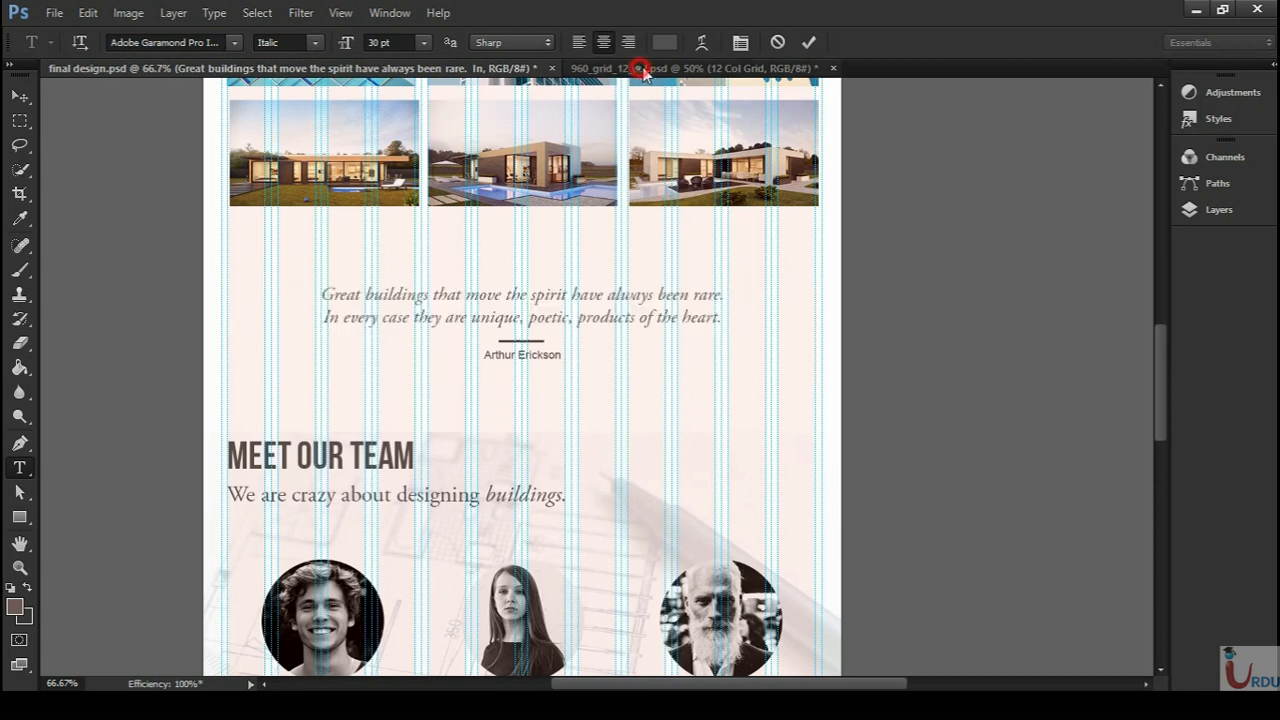
pyautogui.hotkey('ctrl', '+')
pyautogui.hotkey('ctrl', '+')
pyautogui.moveTo(655, 375); pyautogui.dragTo(621, 212)
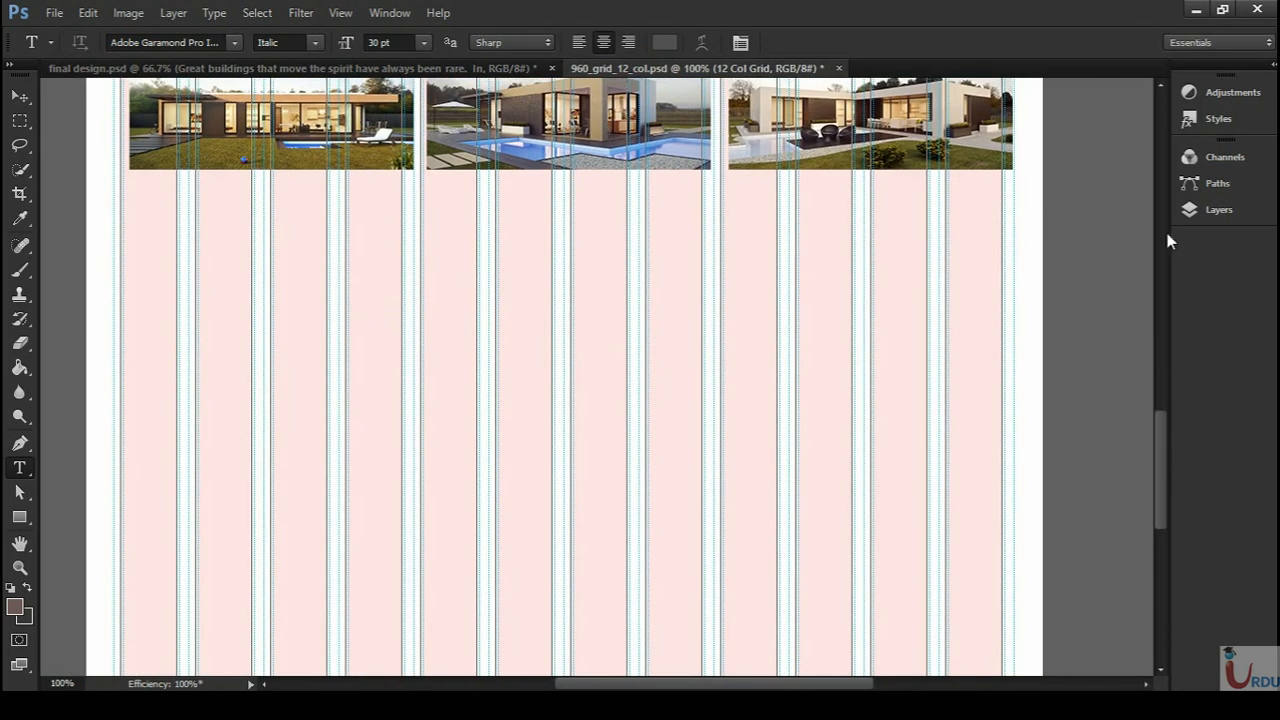
pyautogui.click(1218, 210)
pyautogui.click(958, 273)
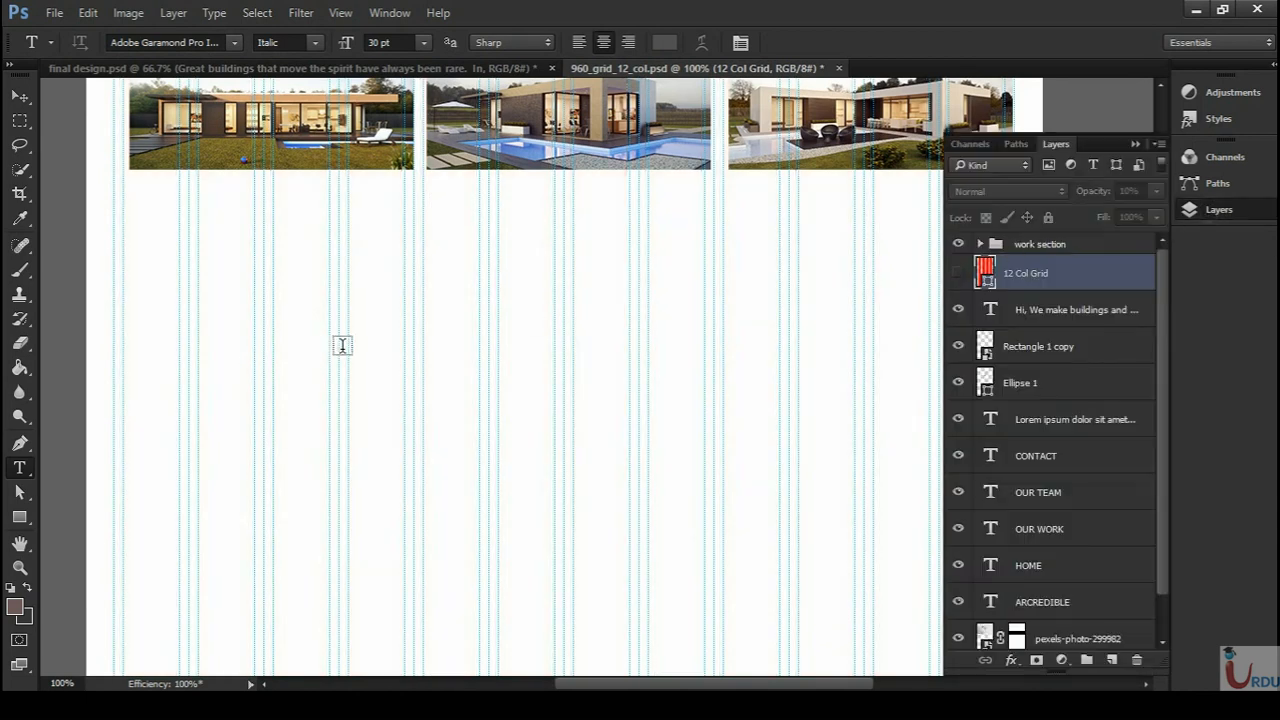
pyautogui.click(369, 335)
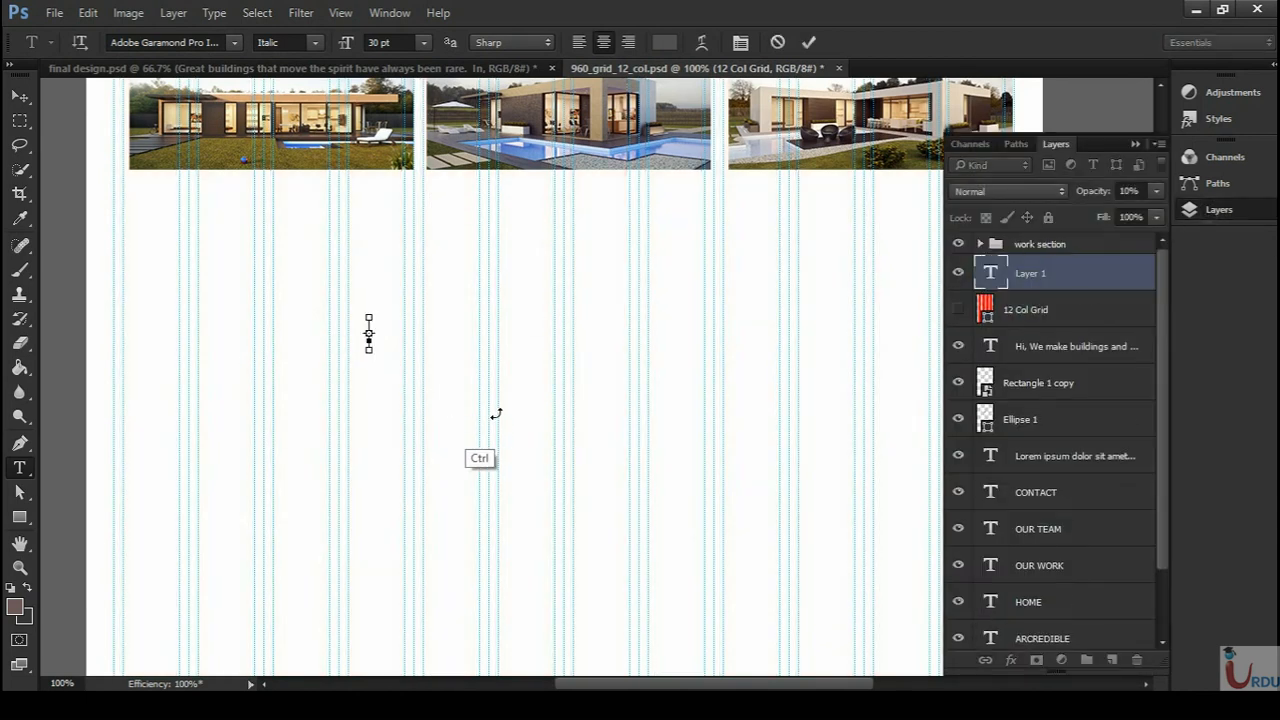
pyautogui.hotkey('ctrl', 'v')
pyautogui.press('Return')
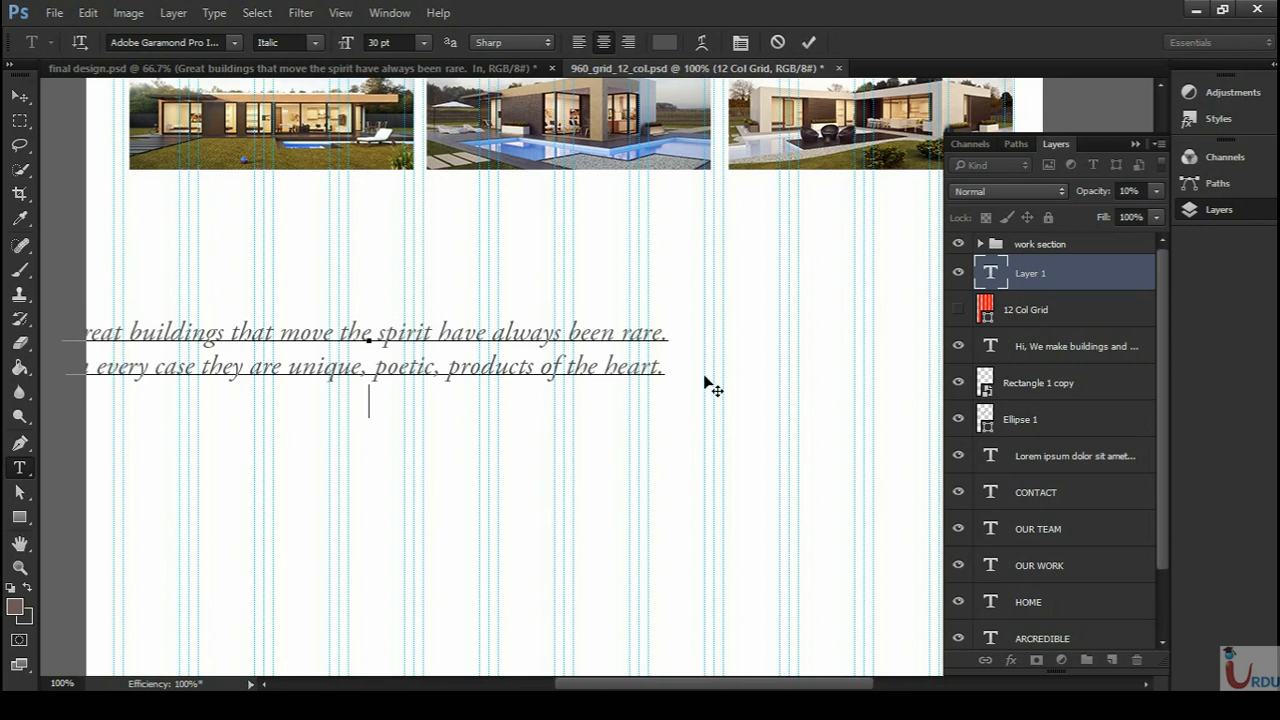
pyautogui.click(808, 42)
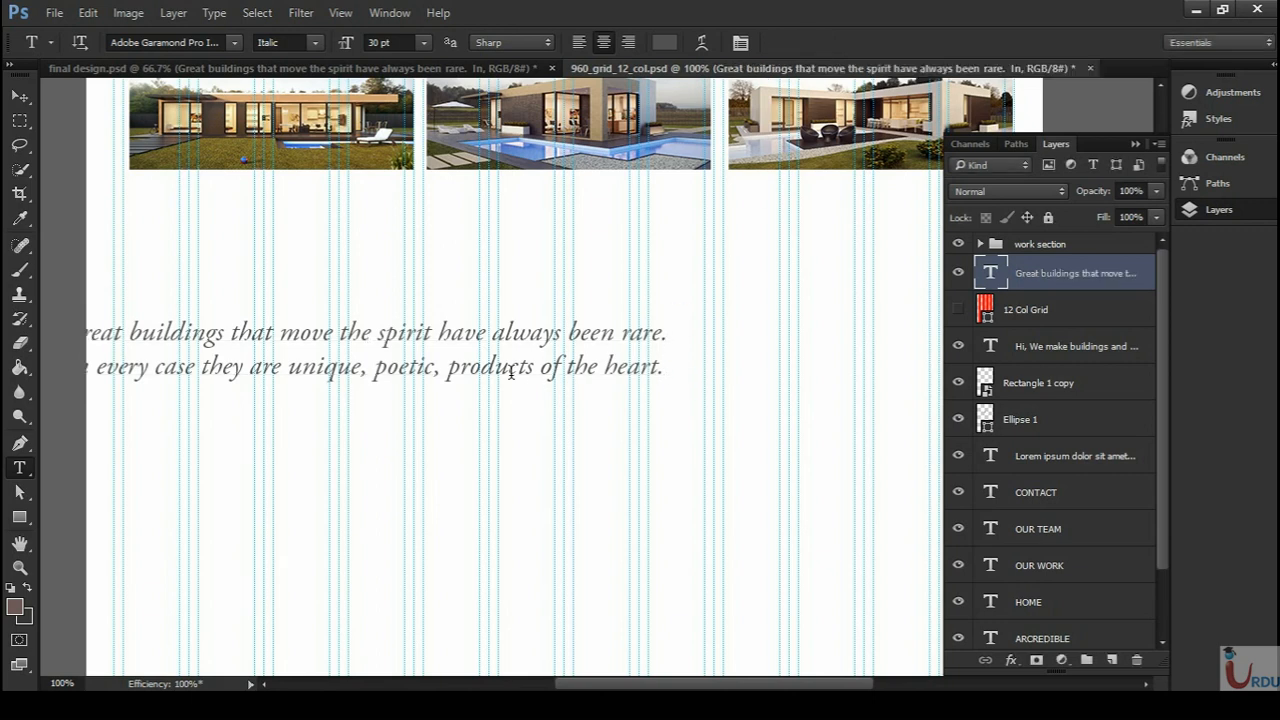
# - Centre the pasted quote between the page's columns below the image grid, and show the 12 Col Grid layer again
pyautogui.press('v')
pyautogui.moveTo(540, 372); pyautogui.dragTo(782, 375)
pyautogui.click(958, 309)
pyautogui.hotkey('ctrl', '-')
pyautogui.moveTo(736, 426); pyautogui.dragTo(669, 401)
pyautogui.moveTo(569, 340); pyautogui.dragTo(563, 319)
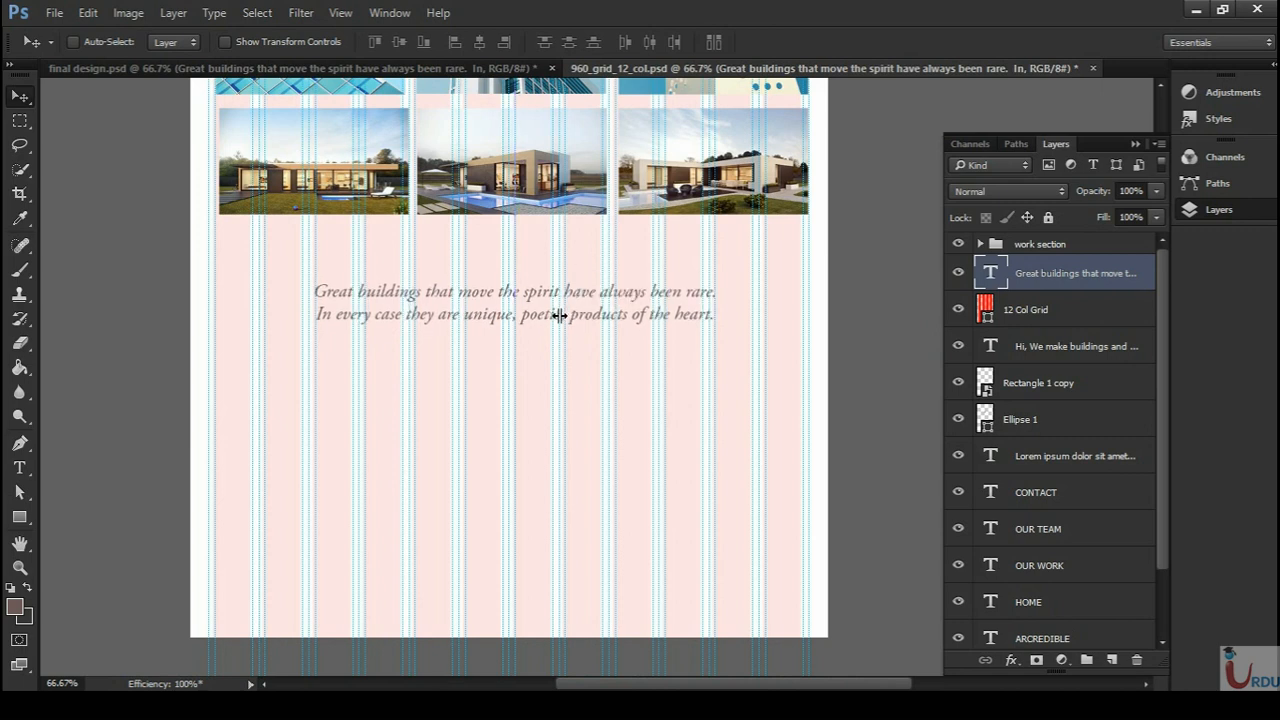
pyautogui.hotkey('ctrl', '+')
pyautogui.moveTo(597, 373); pyautogui.dragTo(680, 391)
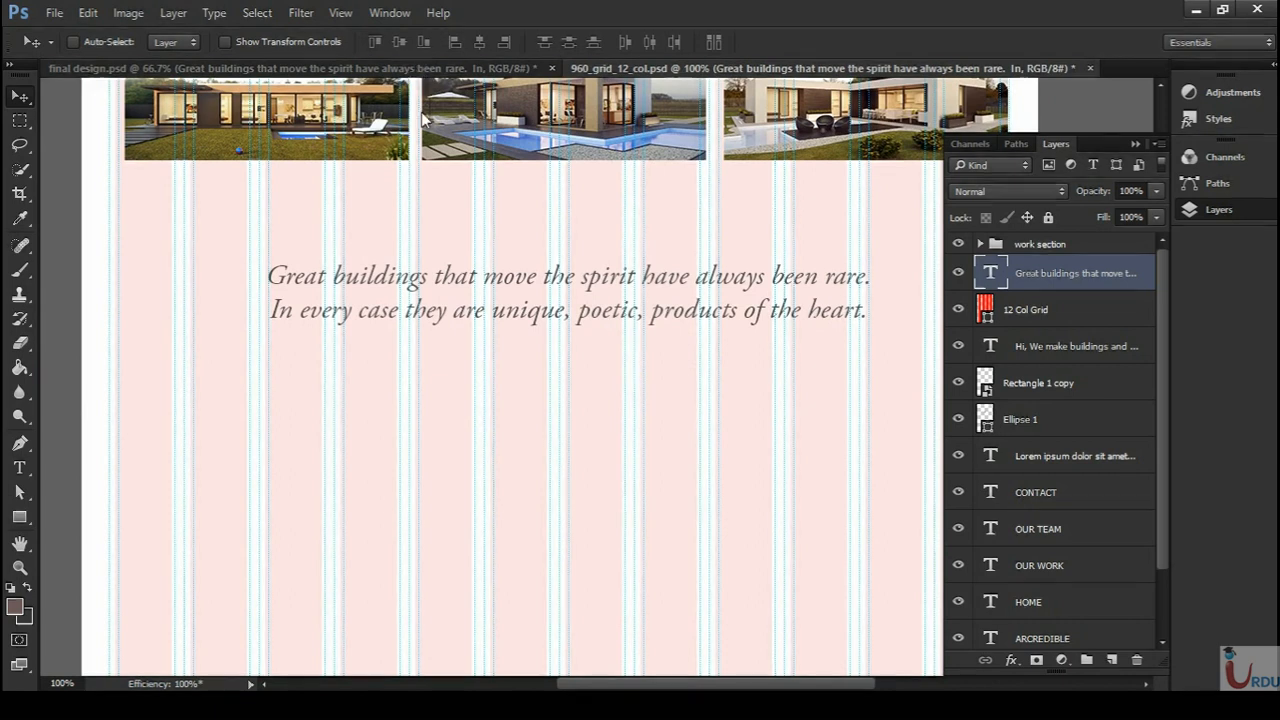
# - In final design.psd, copy the author name "Arthur Erickson" from under the quote
pyautogui.click(416, 69)
pyautogui.hotkey('ctrl', '+')
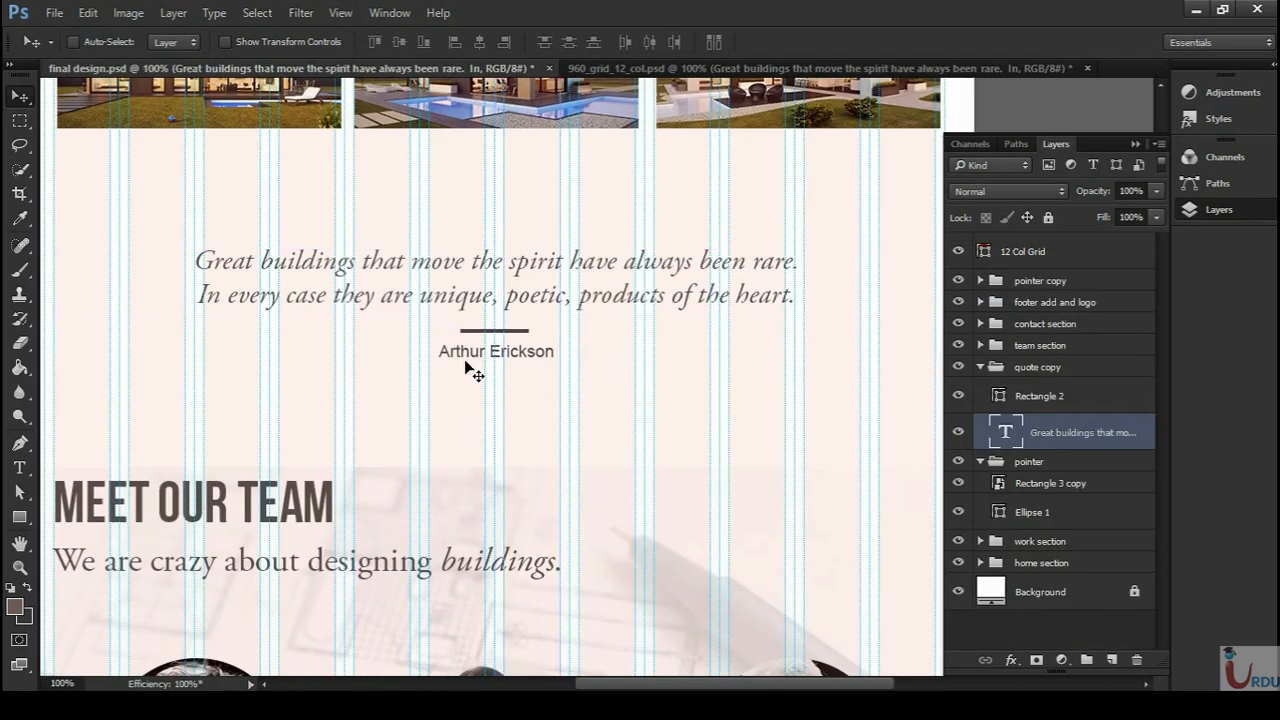
pyautogui.press('t')
pyautogui.moveTo(443, 351); pyautogui.dragTo(408, 364)
pyautogui.hotkey('ctrl', 'c')
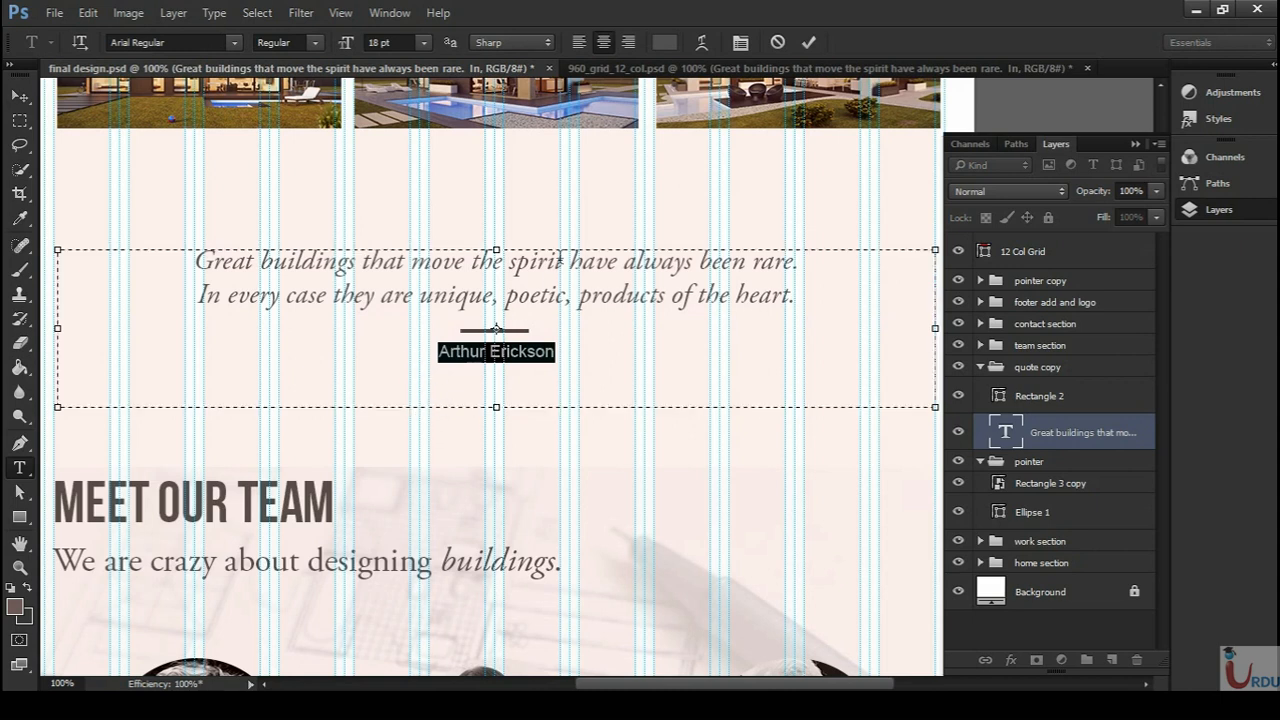
# - Paste the author name as a separate text layer in 960_grid_12_col.psd and move it under the centred quote
pyautogui.click(633, 67)
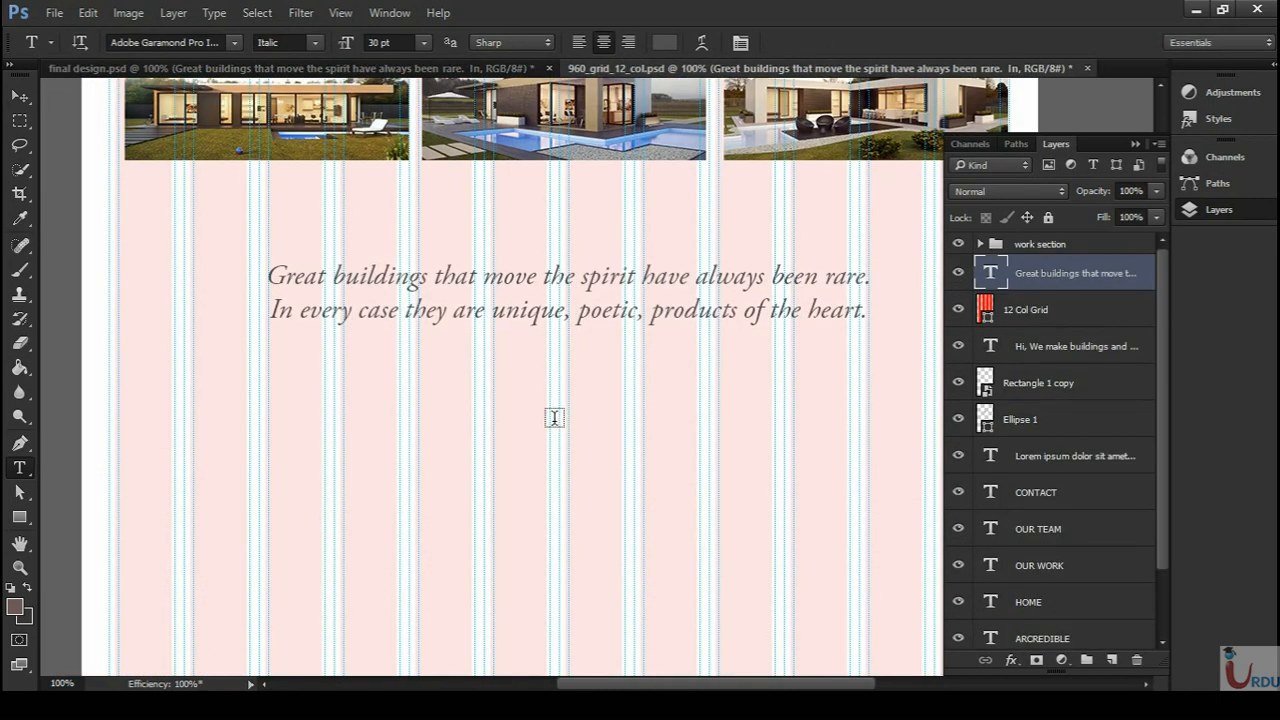
pyautogui.click(510, 385)
pyautogui.hotkey('ctrl', 'v')
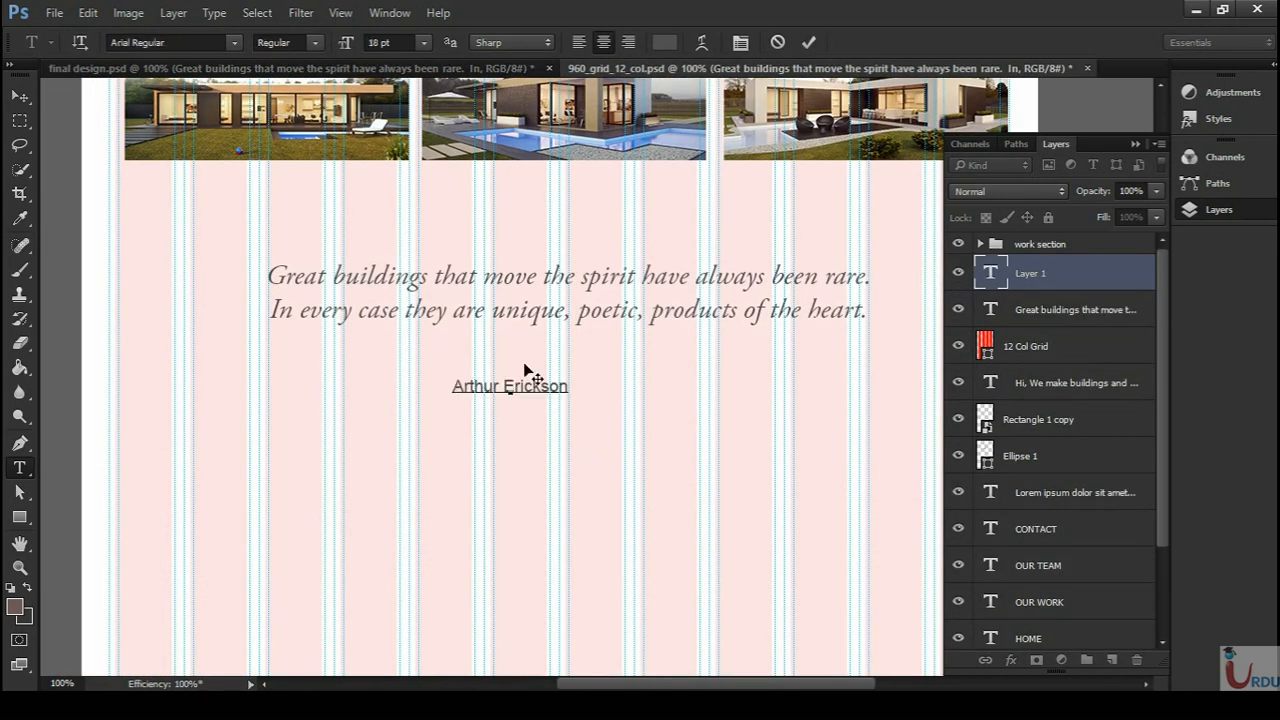
pyautogui.click(20, 95)
pyautogui.moveTo(529, 406); pyautogui.dragTo(617, 381)
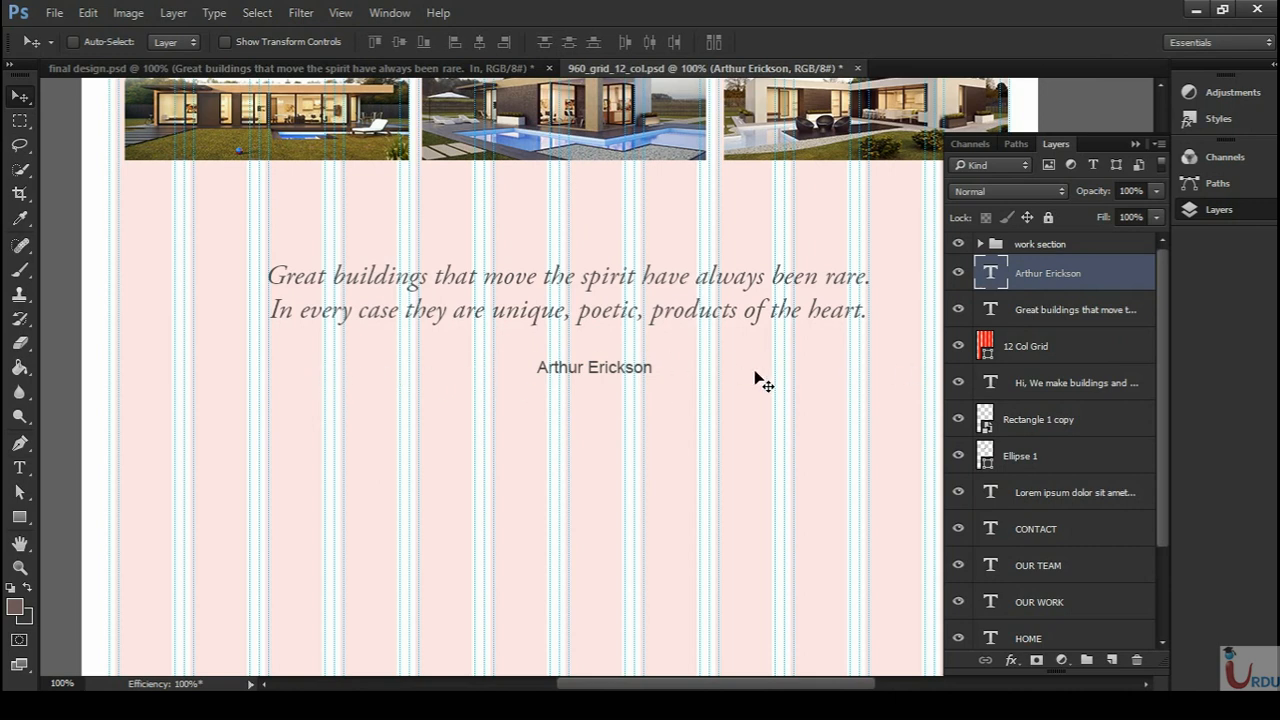
# - Nudge the author name slightly left and down to fine-tune its position beneath the quote
pyautogui.press('Left')
pyautogui.press('Left')
pyautogui.press('Left')
pyautogui.press('Left')
pyautogui.press('Left')
pyautogui.press('Left')
pyautogui.press('Left')
pyautogui.press('Left')
pyautogui.press('Left')
pyautogui.press('Left')
pyautogui.press('Left')
pyautogui.press('Left')
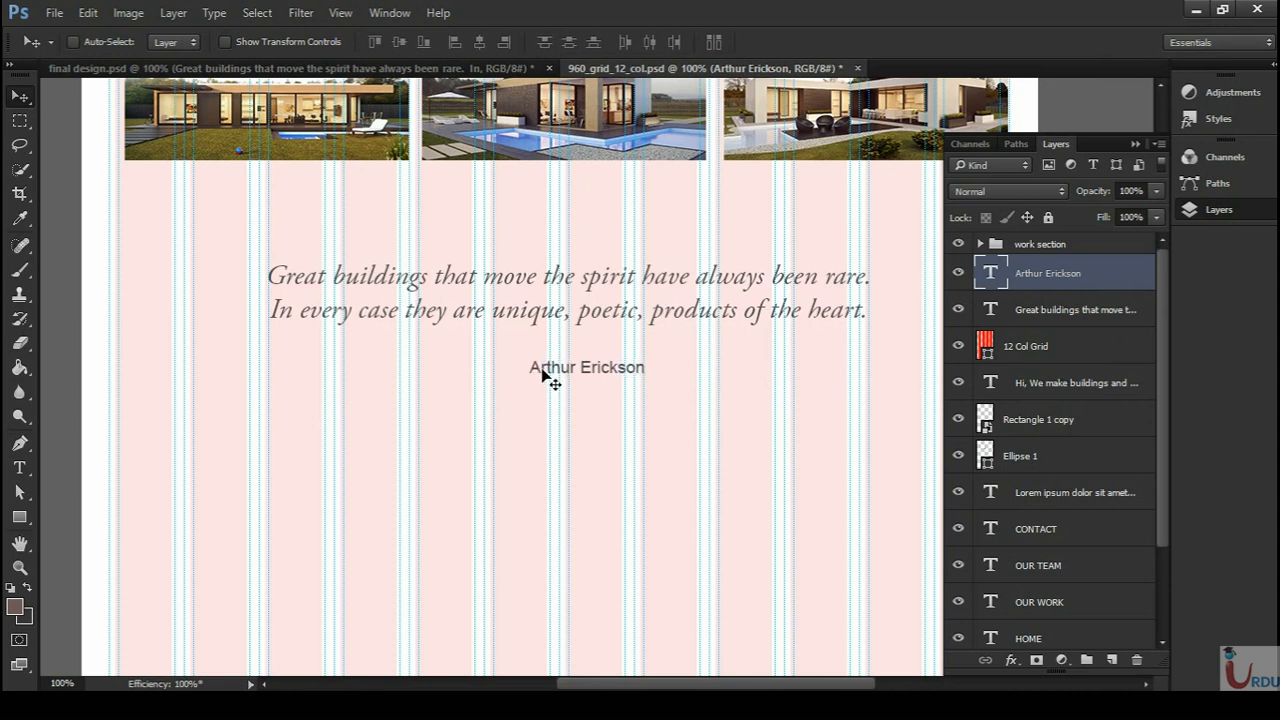
pyautogui.press('Down')
pyautogui.press('Down')
pyautogui.press('Down')
pyautogui.press('Down')
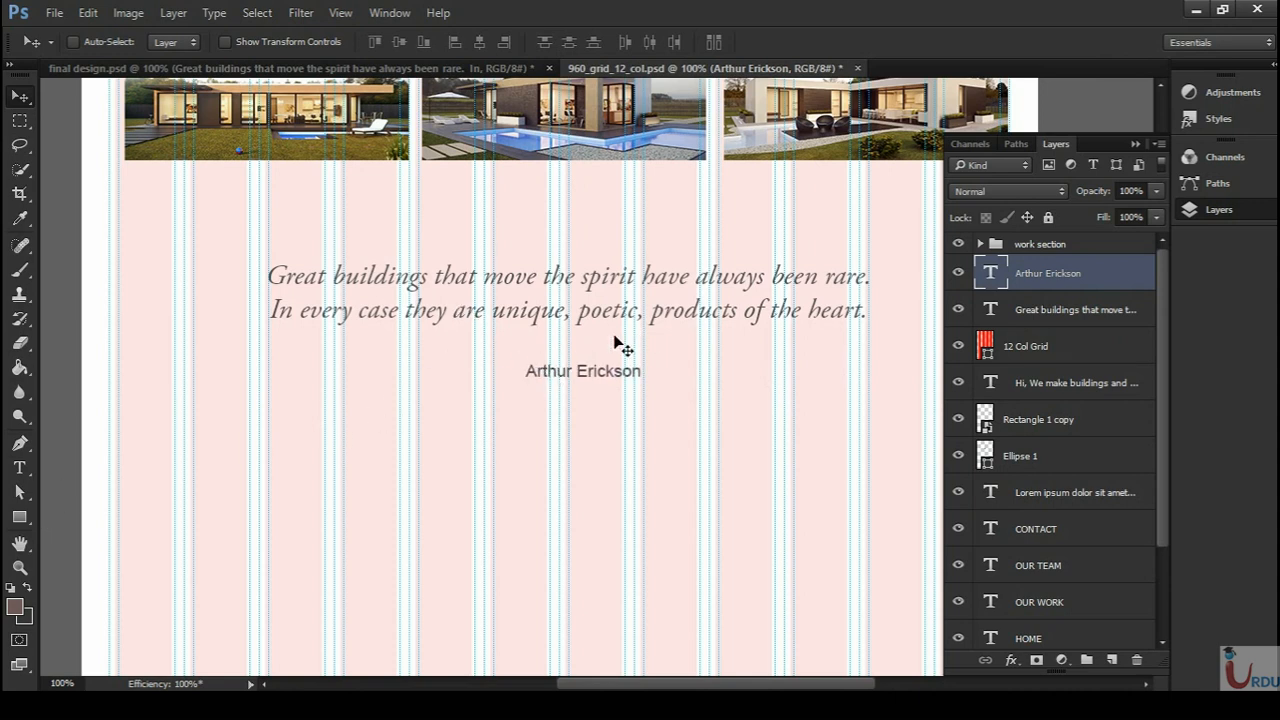
# - Draw a thin rectangle divider about 158 px wide and 5 px high between the quote and the author name
pyautogui.click(20, 518)
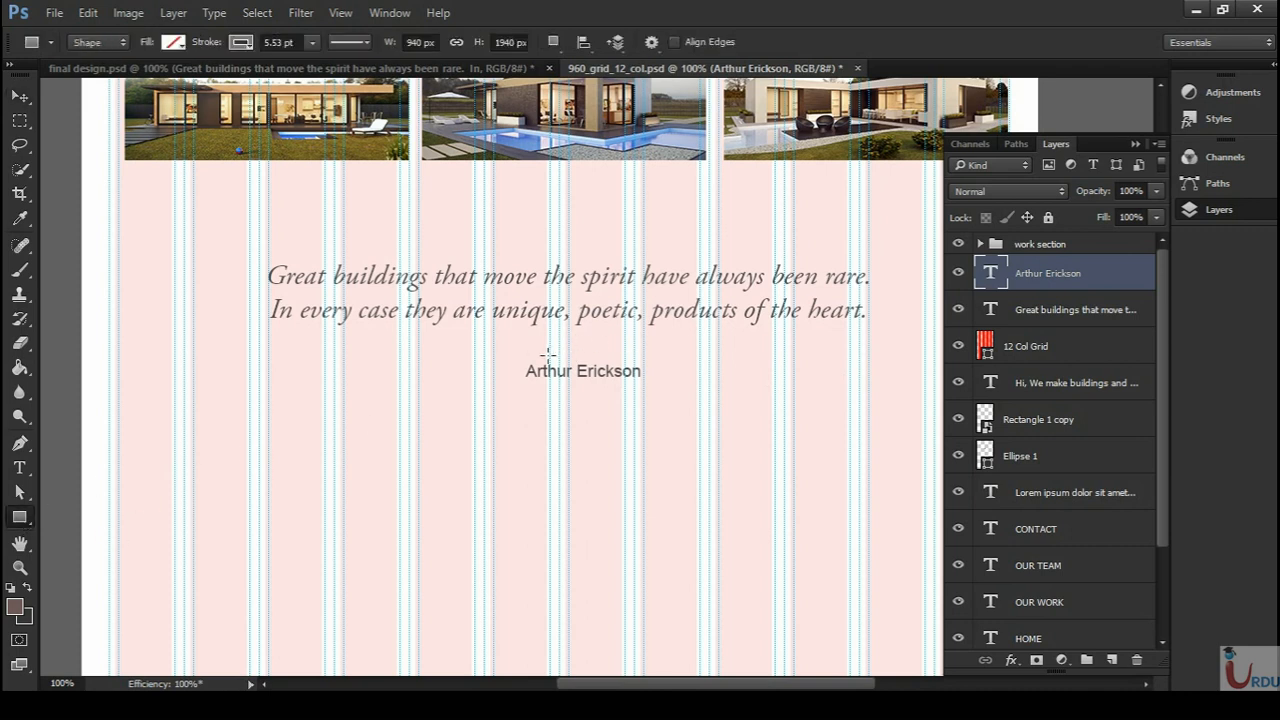
pyautogui.moveTo(518, 343); pyautogui.dragTo(668, 347)
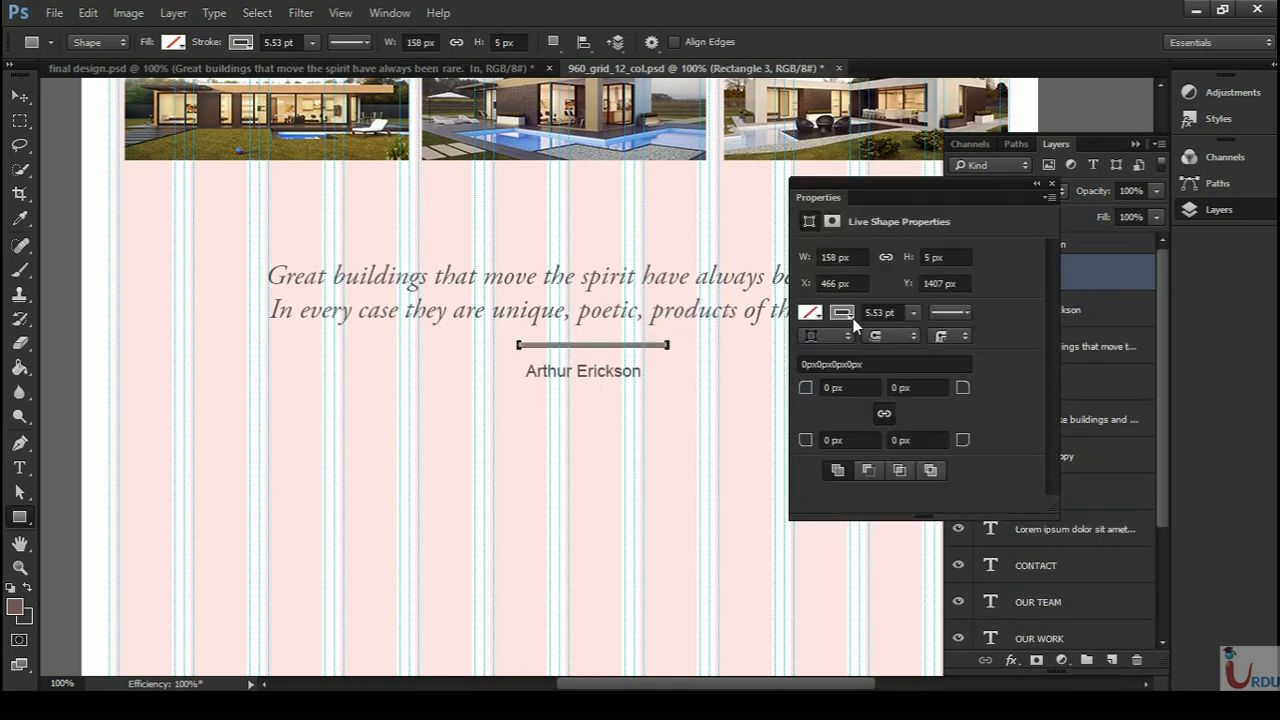
pyautogui.click(850, 318)
pyautogui.click(845, 321)
pyautogui.click(848, 315)
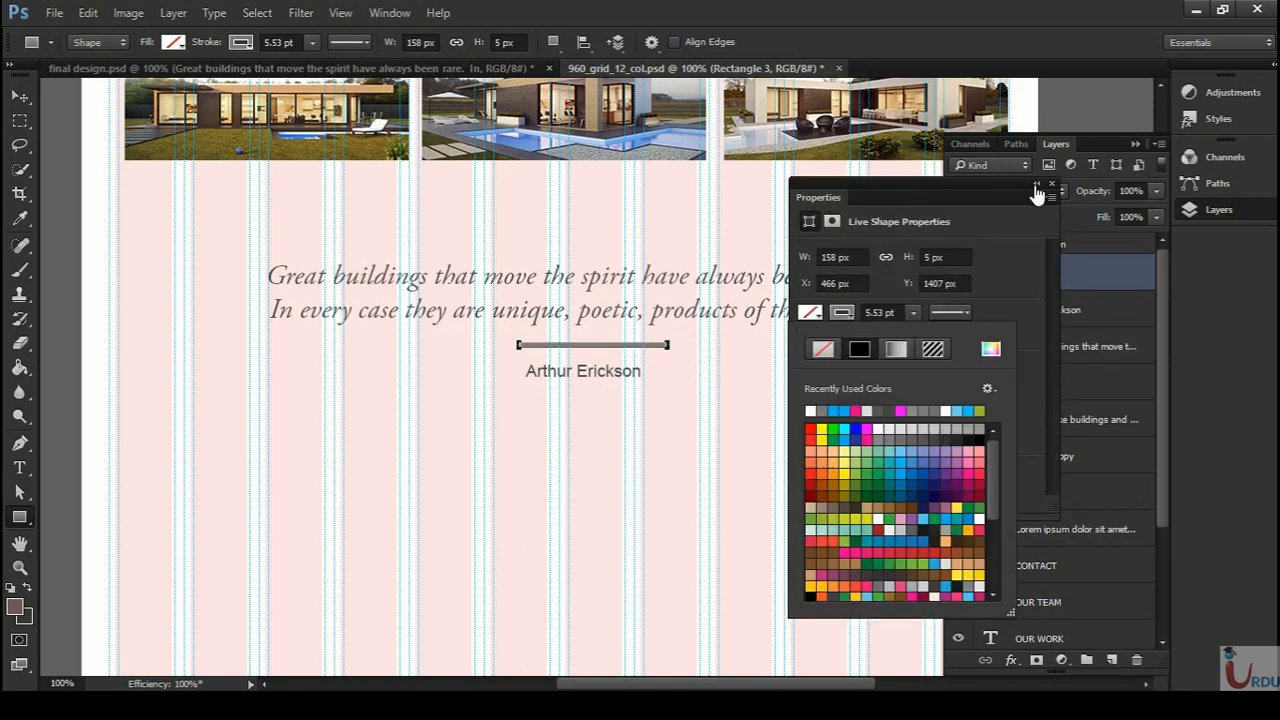
pyautogui.click(1035, 187)
pyautogui.click(19, 95)
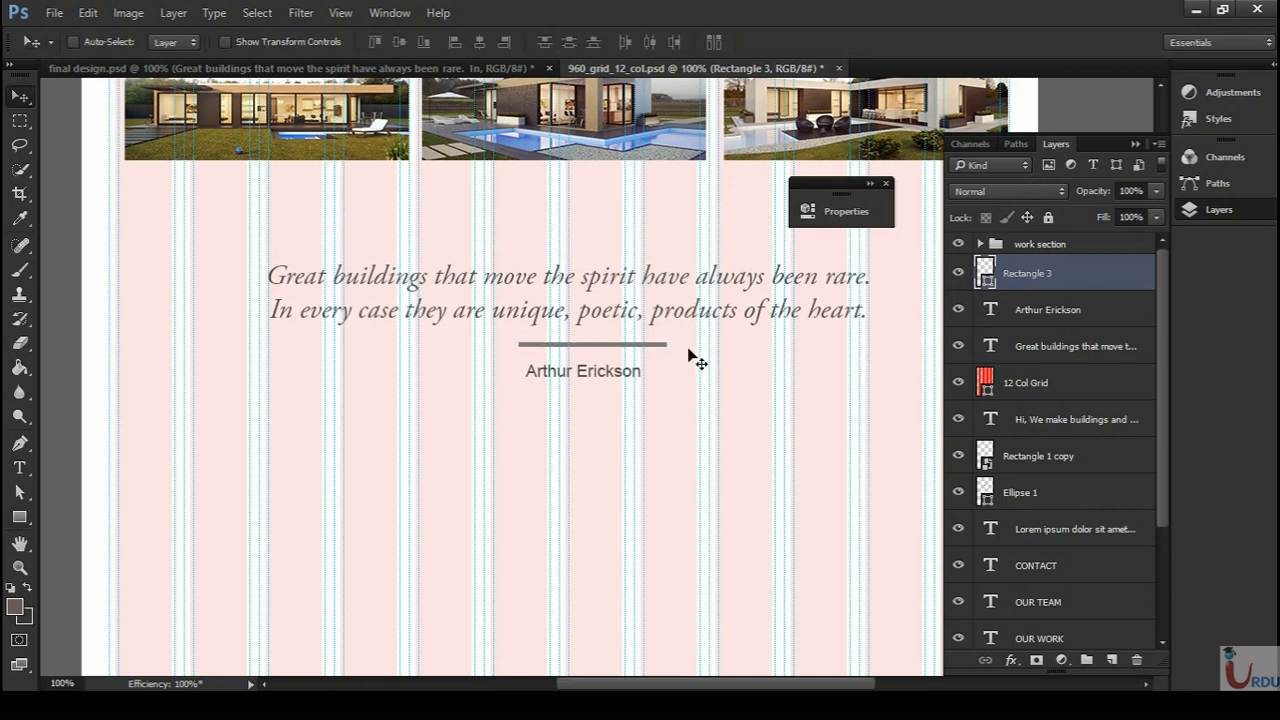
# - Nudge the divider slightly left and down between the quote and the author name
pyautogui.press('Left')
pyautogui.press('Left')
pyautogui.press('Left')
pyautogui.press('Down')
pyautogui.press('Down')
# - Set the word "buildings" in the hero headline to the Italic font style
pyautogui.hotkey('ctrl', '-')
pyautogui.moveTo(690, 510); pyautogui.dragTo(709, 545)
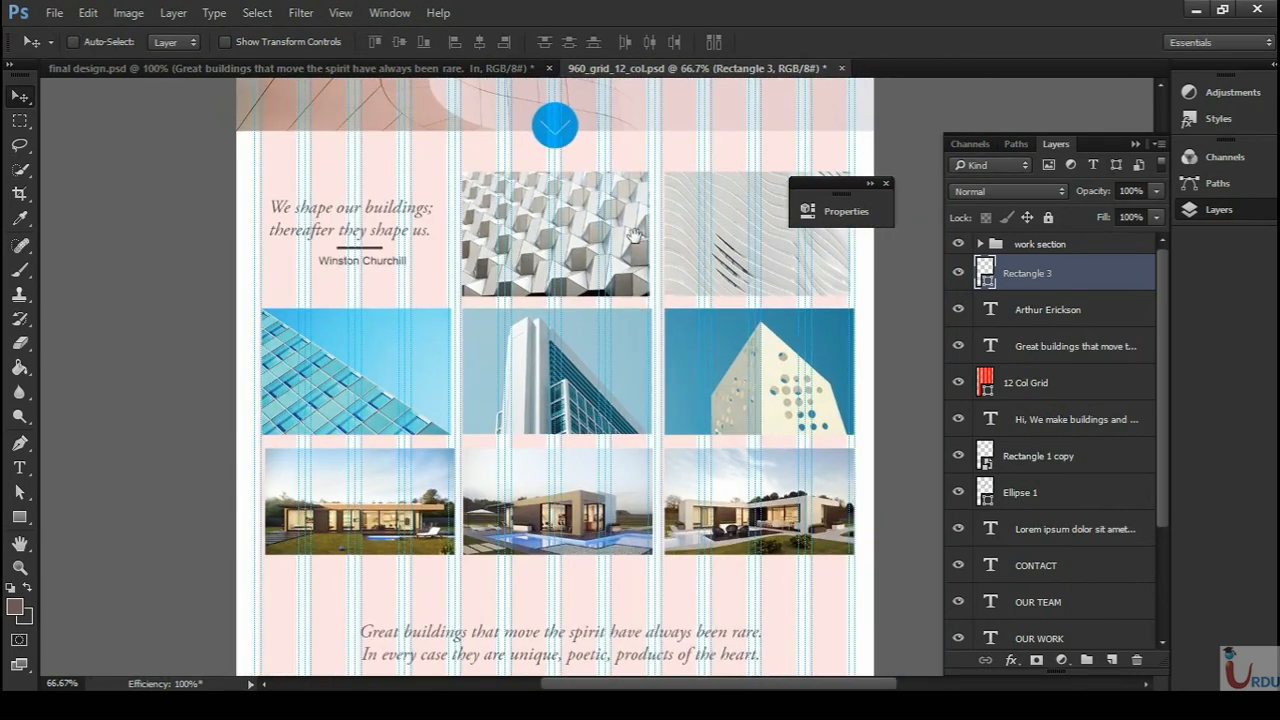
pyautogui.moveTo(651, 579); pyautogui.dragTo(640, 457)
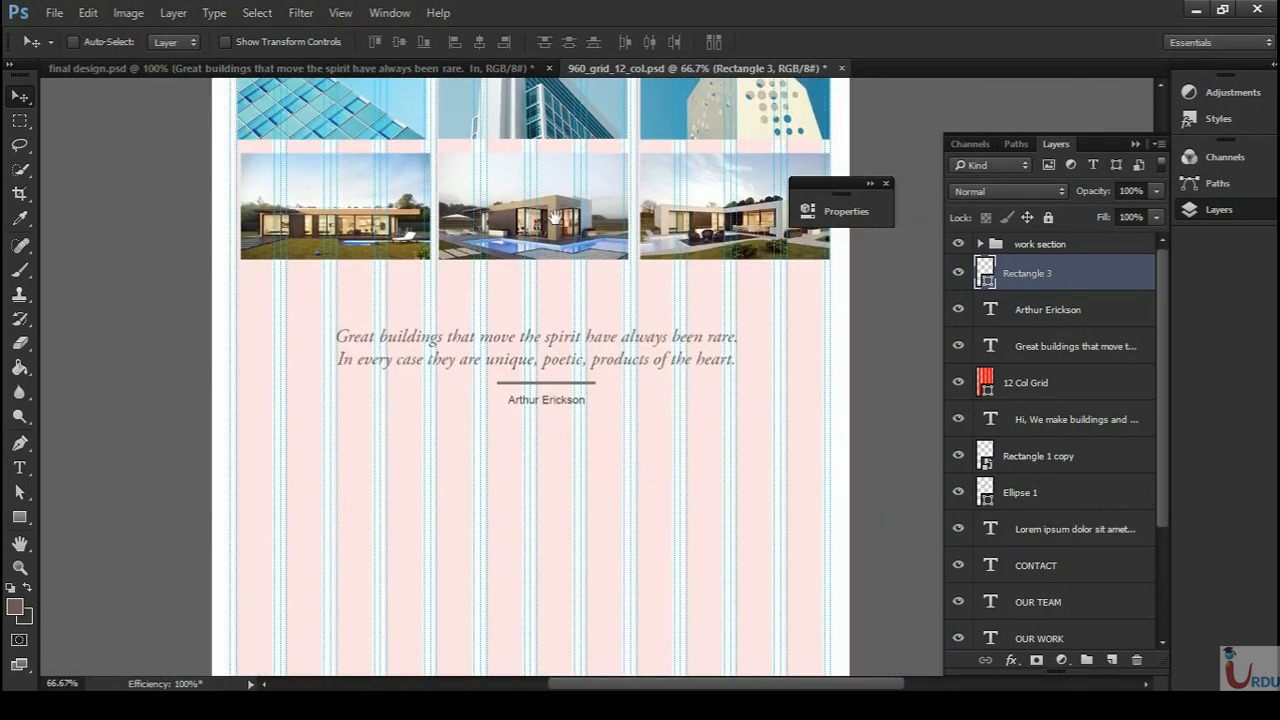
pyautogui.hotkey('ctrl', '+')
pyautogui.moveTo(505, 160); pyautogui.dragTo(540, 271)
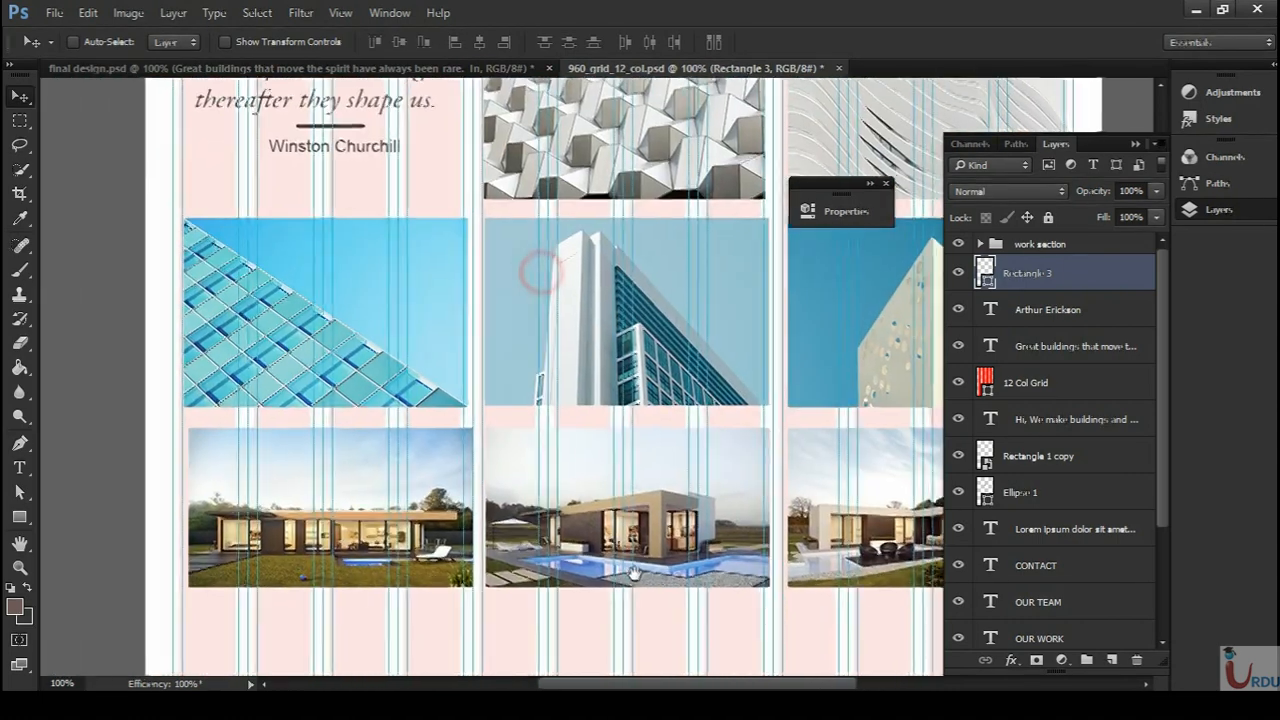
pyautogui.moveTo(637, 440); pyautogui.dragTo(678, 564)
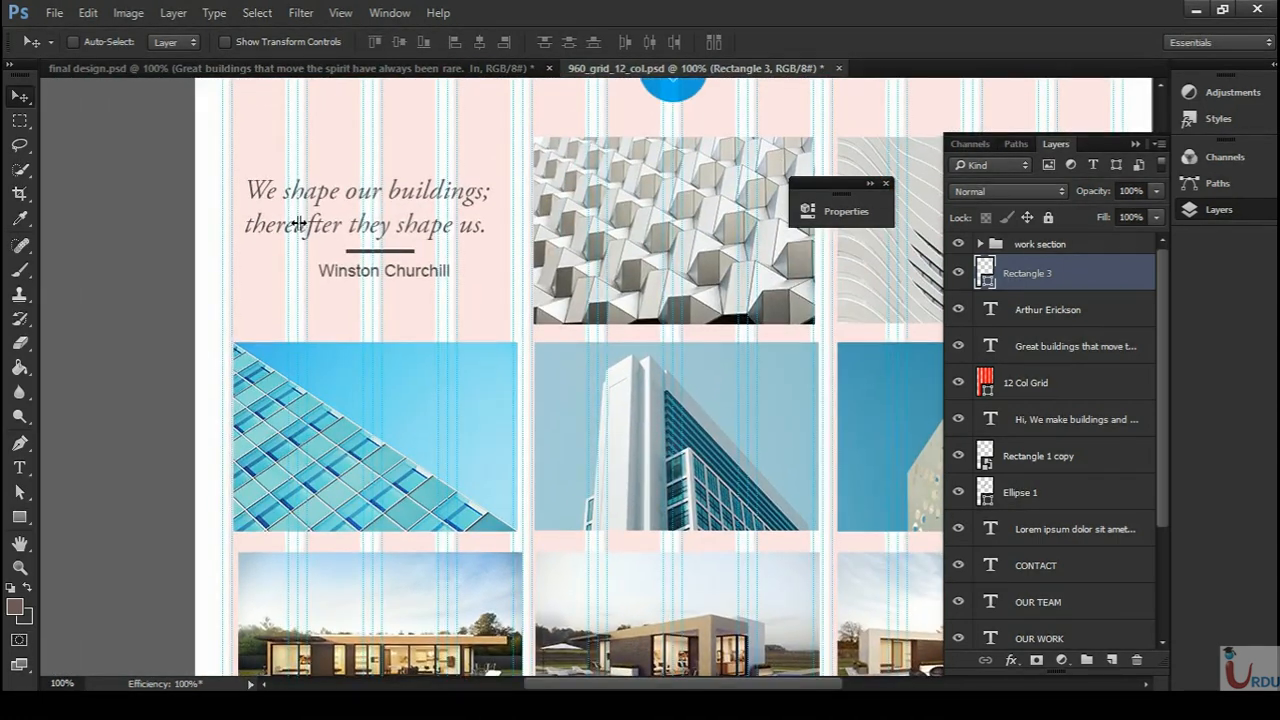
pyautogui.moveTo(683, 202); pyautogui.dragTo(606, 625)
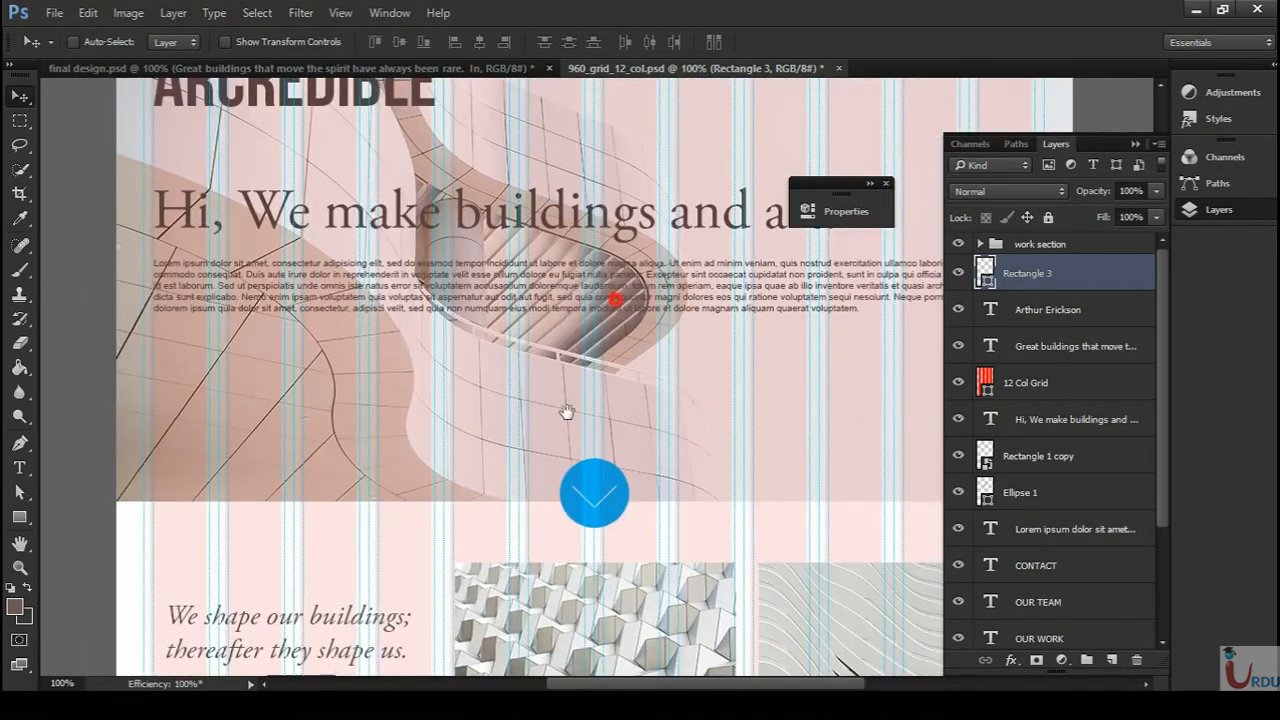
pyautogui.moveTo(567, 412); pyautogui.dragTo(508, 580)
pyautogui.press('t')
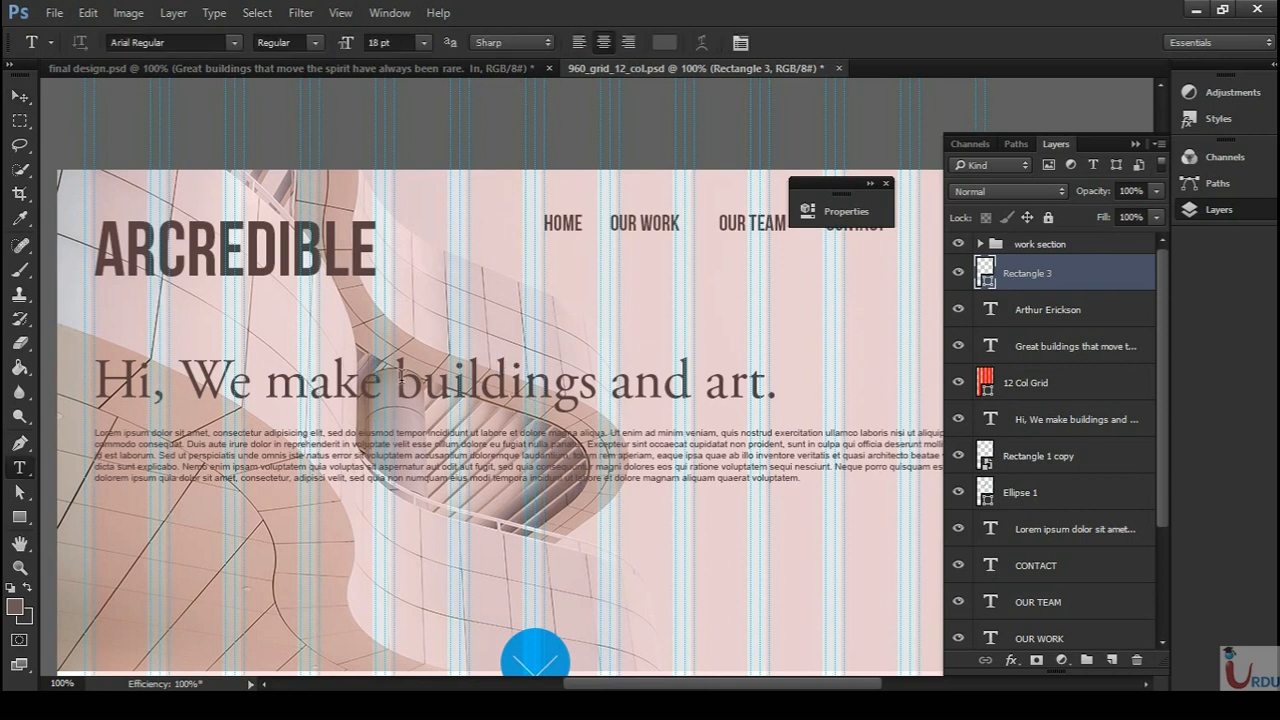
pyautogui.moveTo(398, 382); pyautogui.dragTo(598, 382)
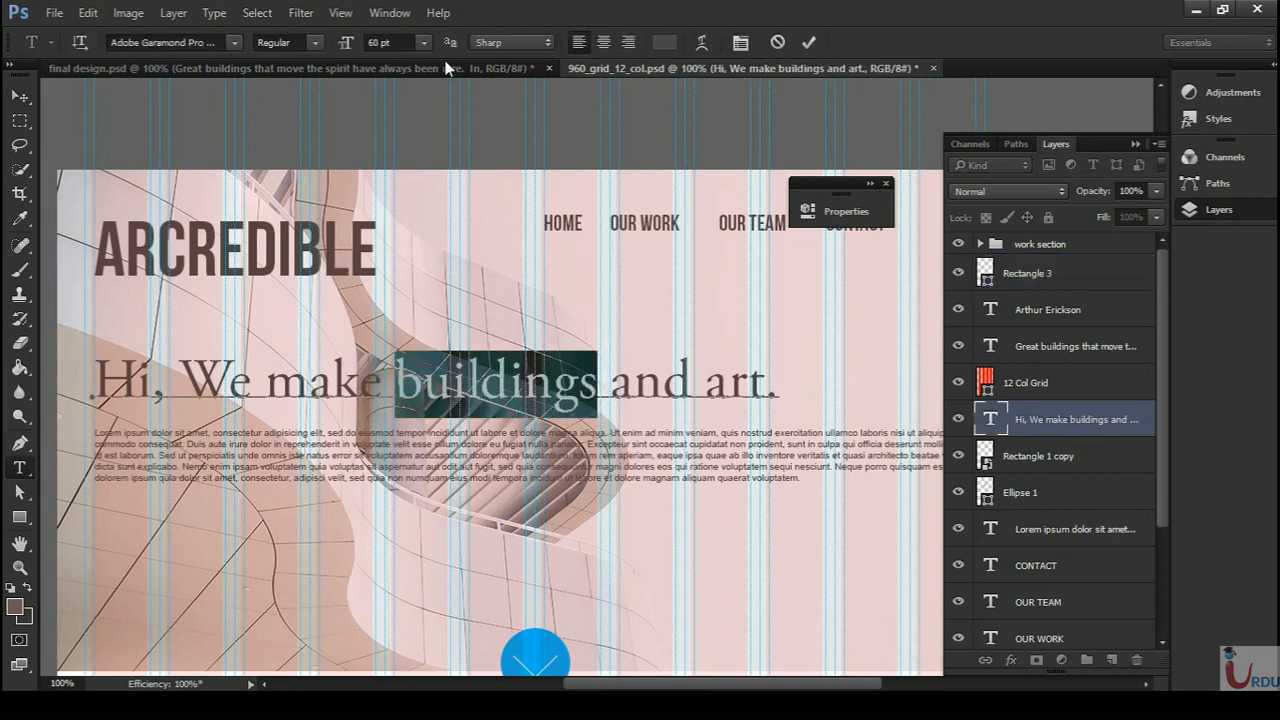
pyautogui.click(316, 43)
pyautogui.click(299, 76)
# - Set the word "art" in the hero headline to Italic and commit the text edit
pyautogui.moveTo(697, 386); pyautogui.dragTo(755, 386)
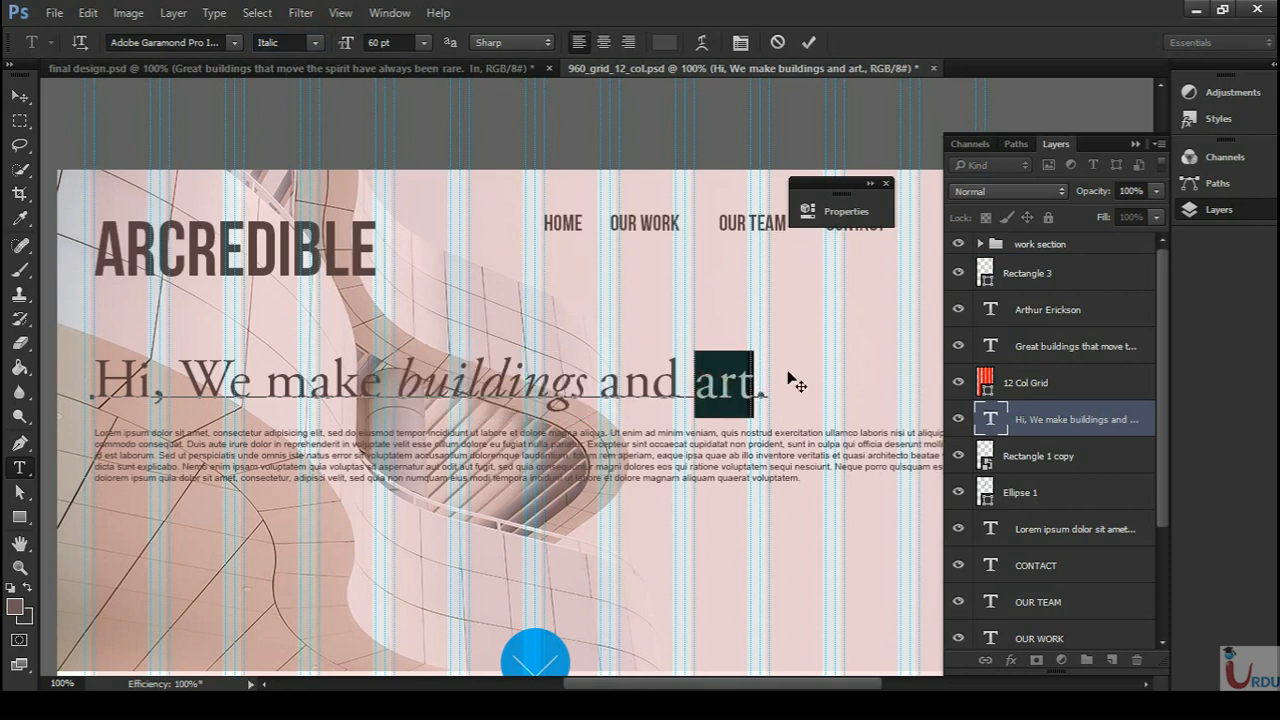
pyautogui.click(316, 43)
pyautogui.click(313, 78)
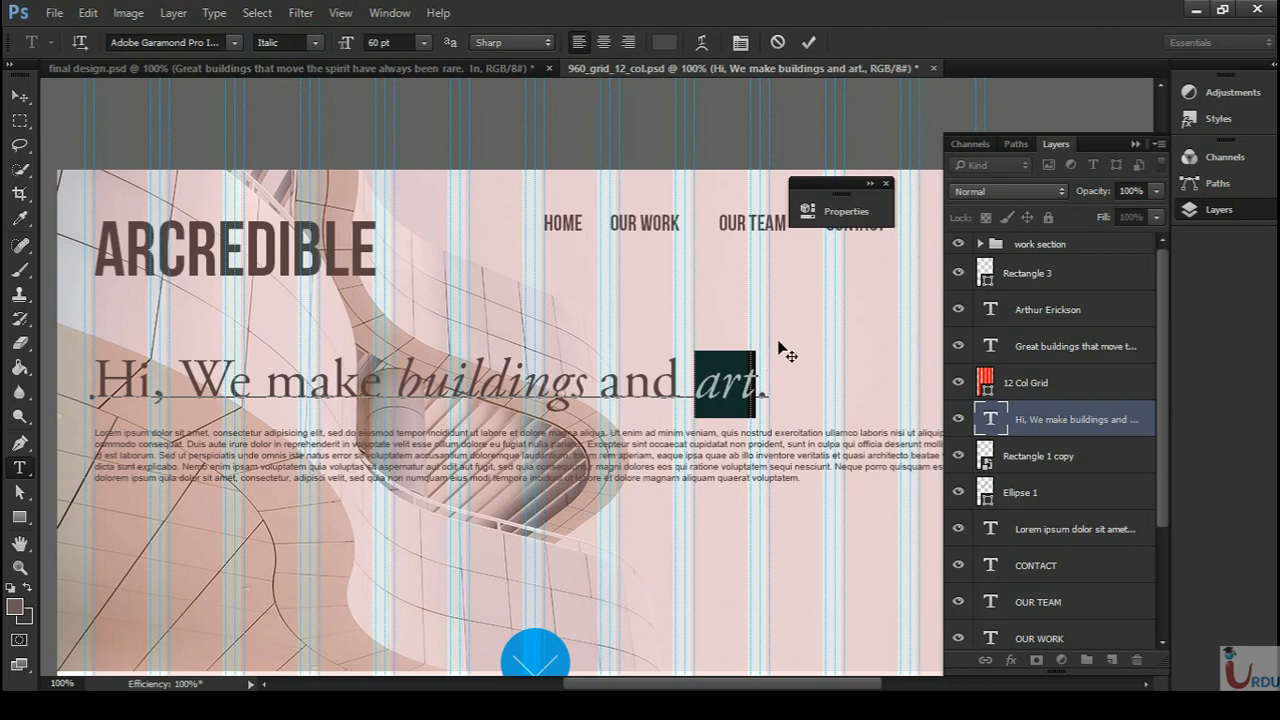
pyautogui.click(808, 42)
# - Extend the canvas downward below the second quote section with the Crop tool
pyautogui.hotkey('ctrl', '-')
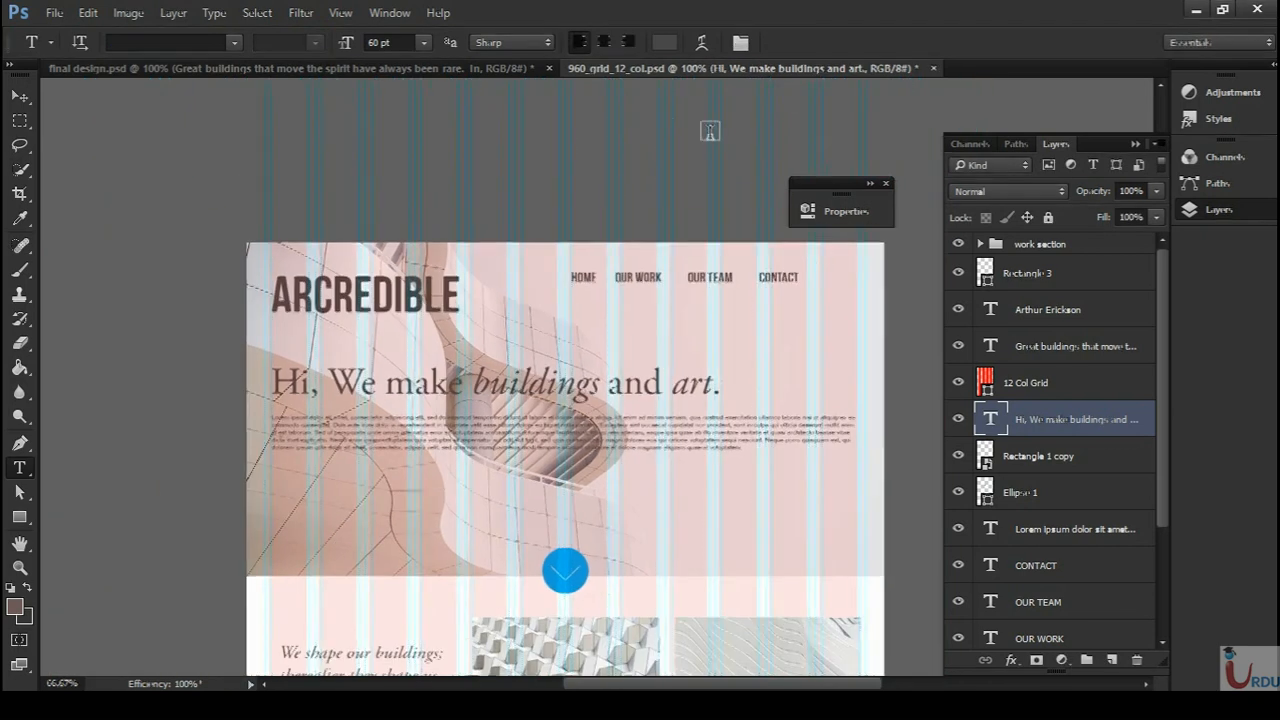
pyautogui.moveTo(680, 512); pyautogui.dragTo(620, 149)
pyautogui.moveTo(654, 514); pyautogui.dragTo(663, 248)
pyautogui.scroll(-5, 566, 314)
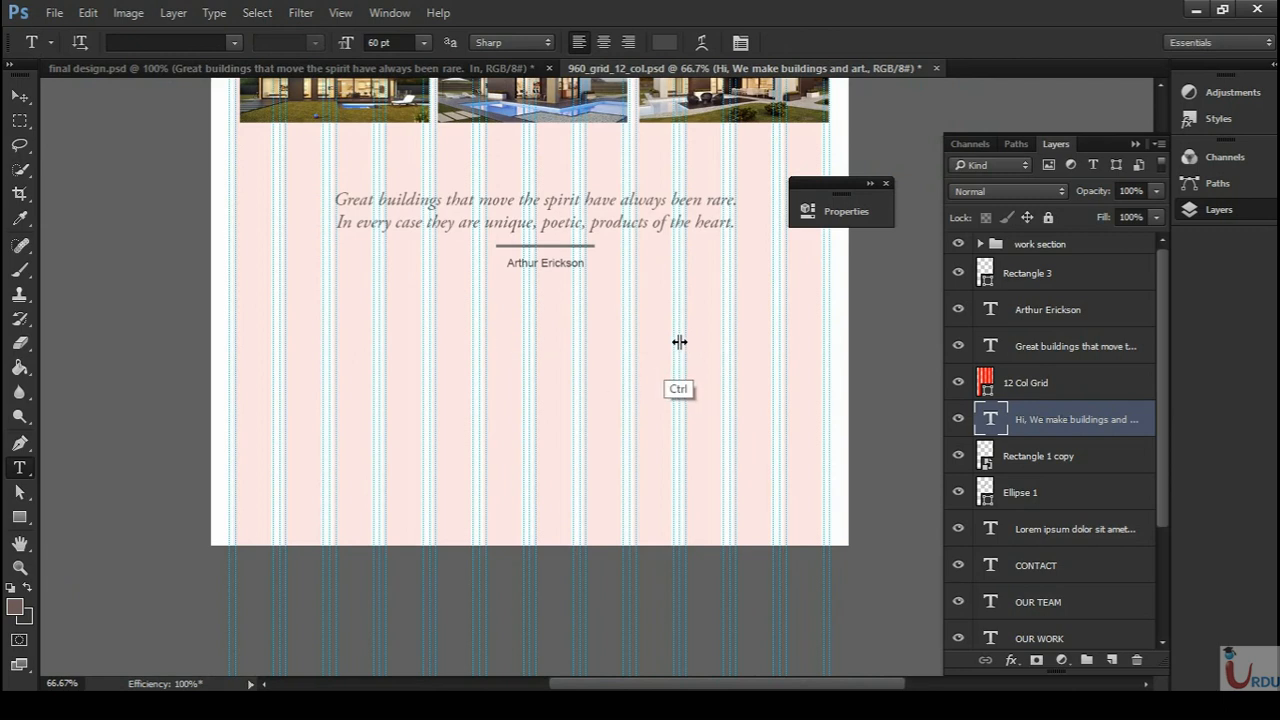
pyautogui.hotkey('ctrl', '-')
pyautogui.hotkey('ctrl', '-')
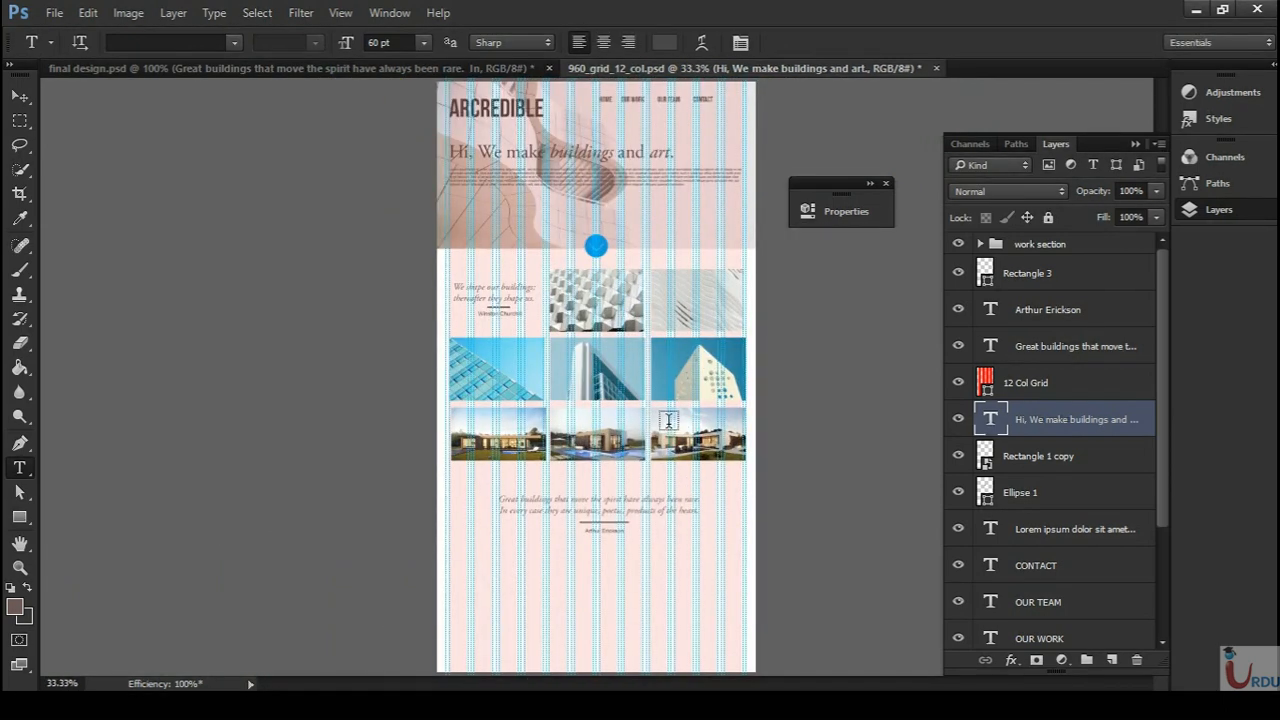
pyautogui.press('c')
pyautogui.moveTo(605, 684); pyautogui.dragTo(620, 601)
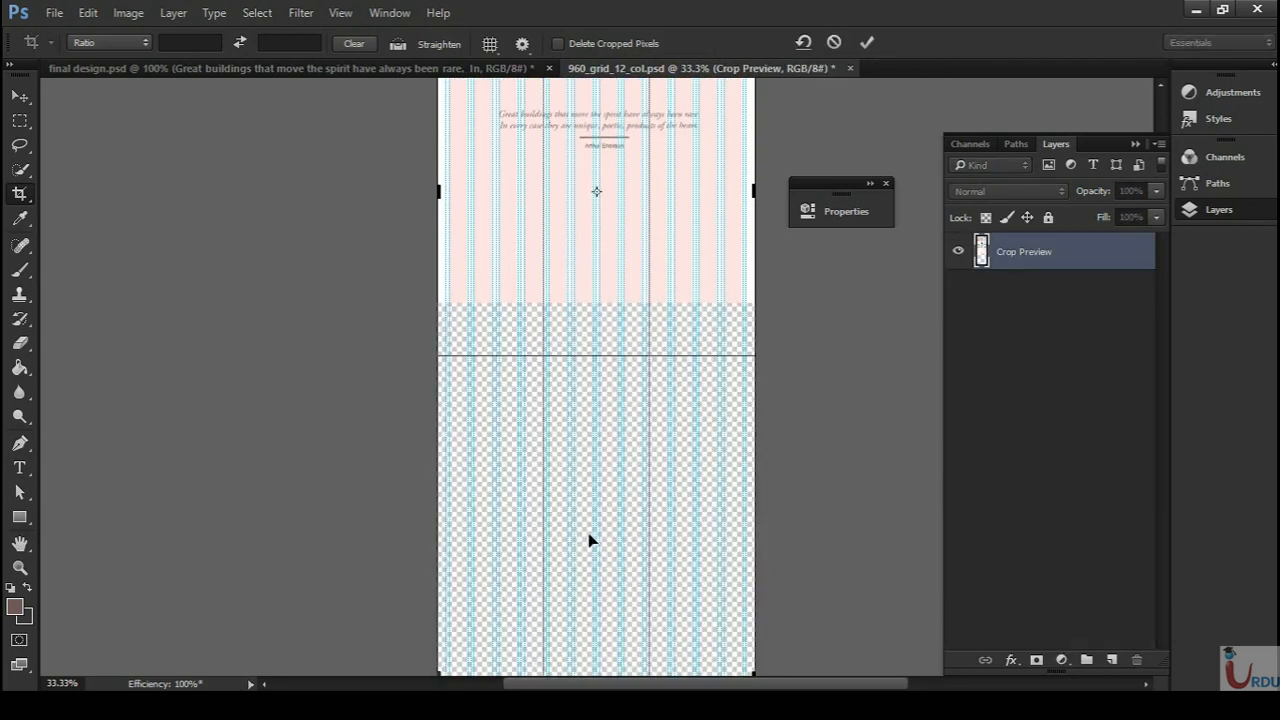
pyautogui.press('Return')
pyautogui.hotkey('ctrl', '+')
pyautogui.hotkey('ctrl', '+')
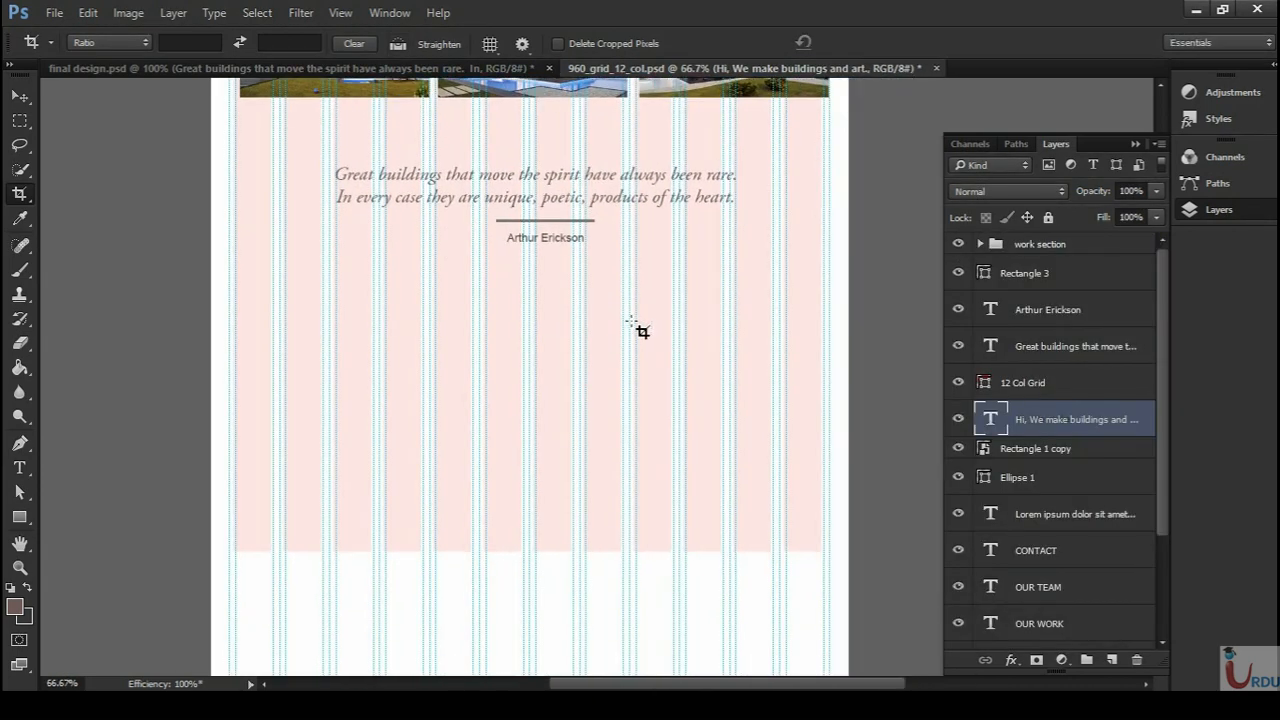
# - Switch to the images folder in File Explorer and place pexels-photo-239886.jpeg across the page width below the second quote
pyautogui.press('v')
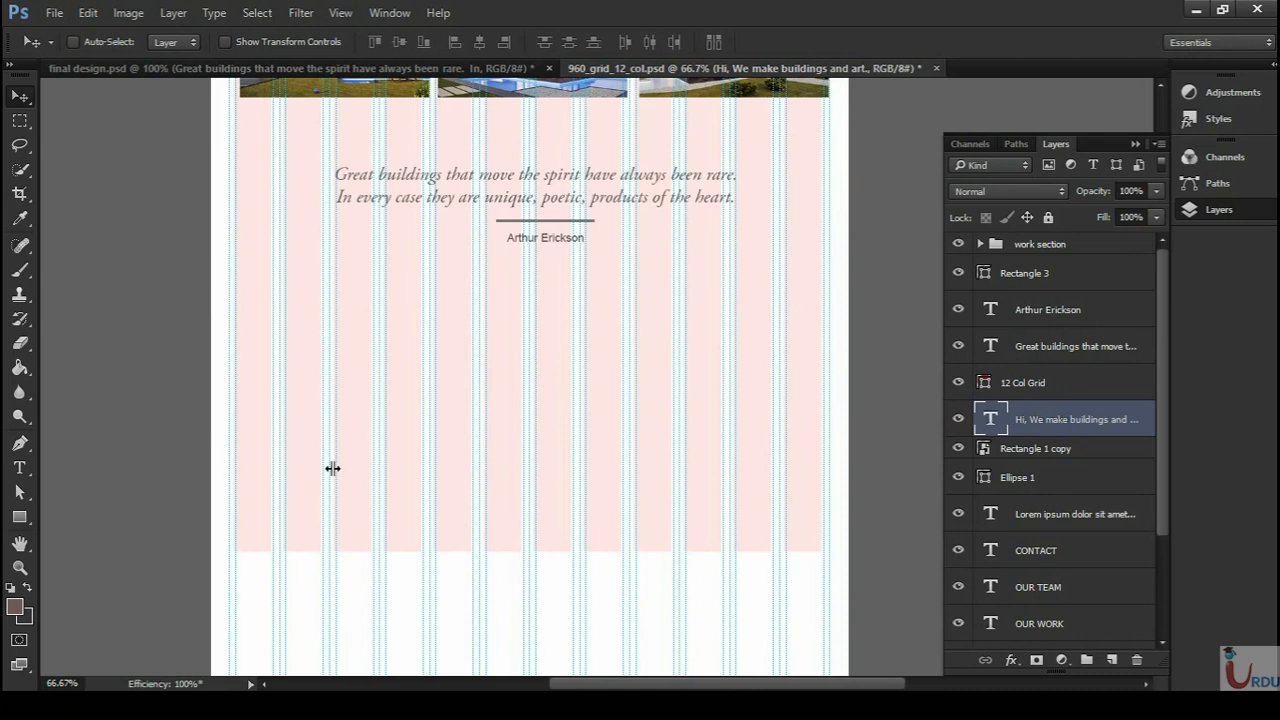
pyautogui.hotkey('alt', 'Tab')
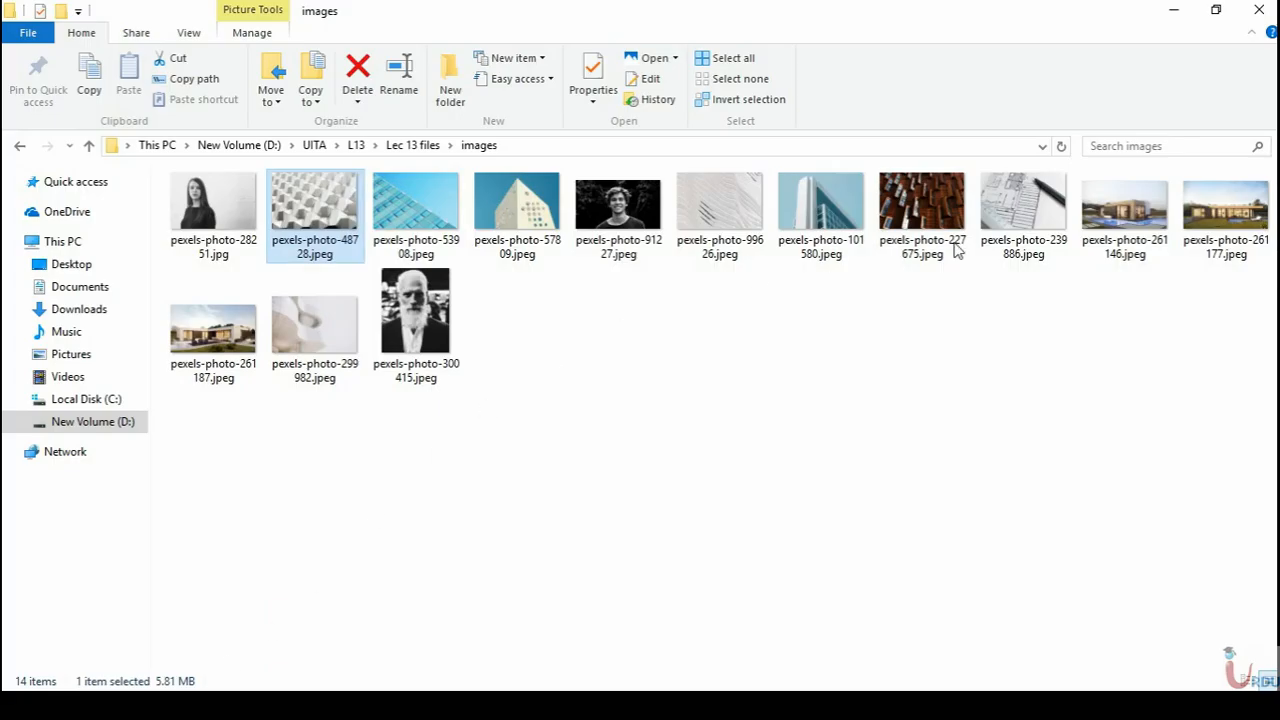
pyautogui.moveTo(1033, 200); pyautogui.dragTo(487, 512)
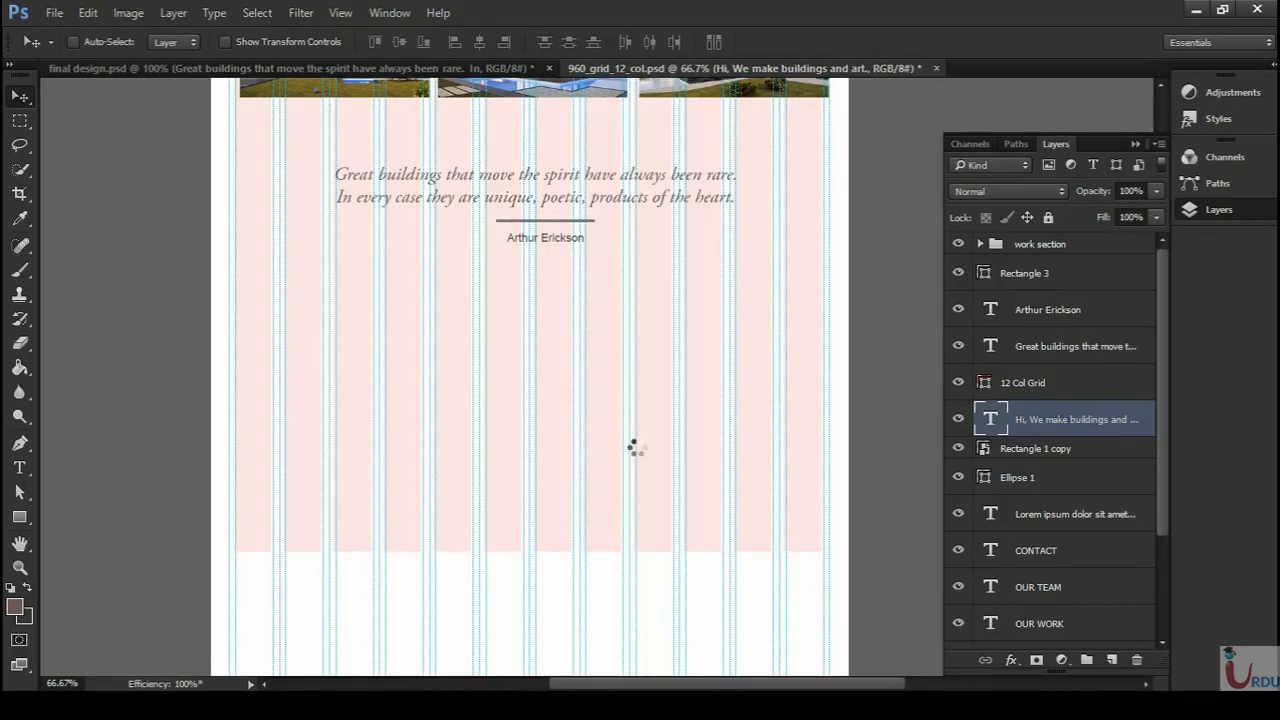
pyautogui.moveTo(739, 379); pyautogui.dragTo(642, 500)
pyautogui.press('Return')
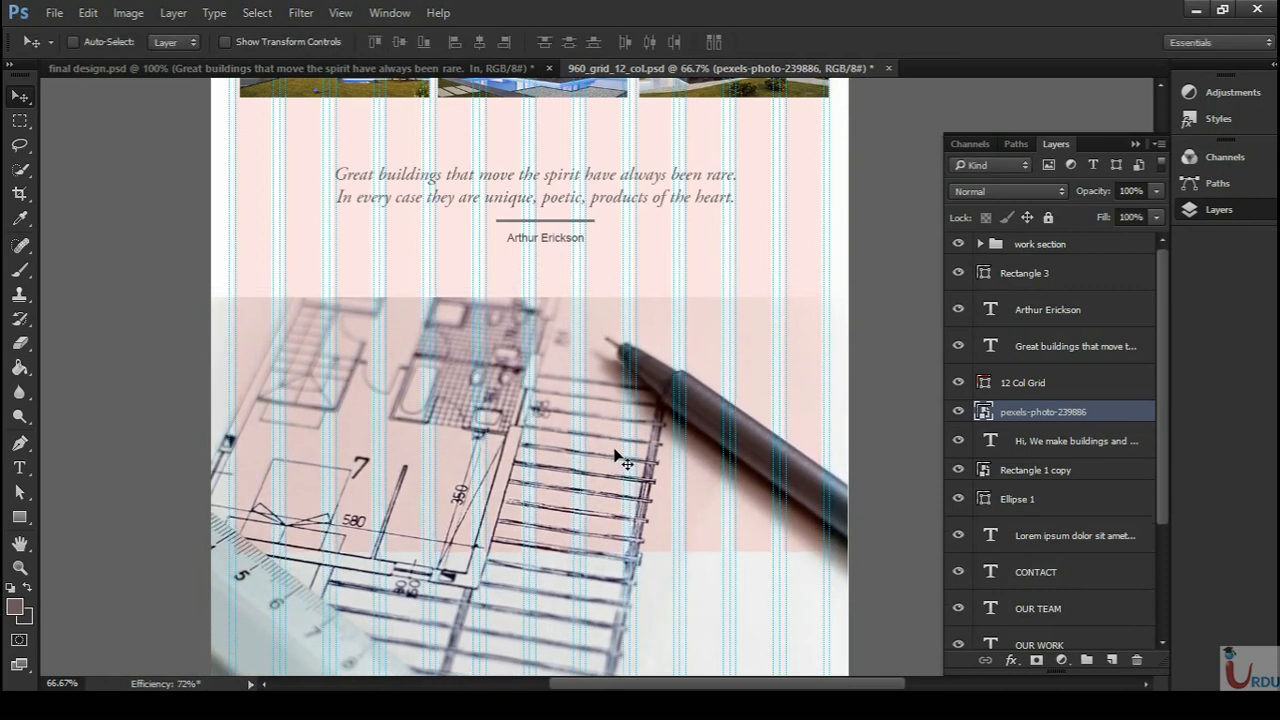
pyautogui.moveTo(648, 585)
pyautogui.mouseDown()
pyautogui.moveTo(648, 434)
pyautogui.moveTo(649, 586)
pyautogui.mouseUp()
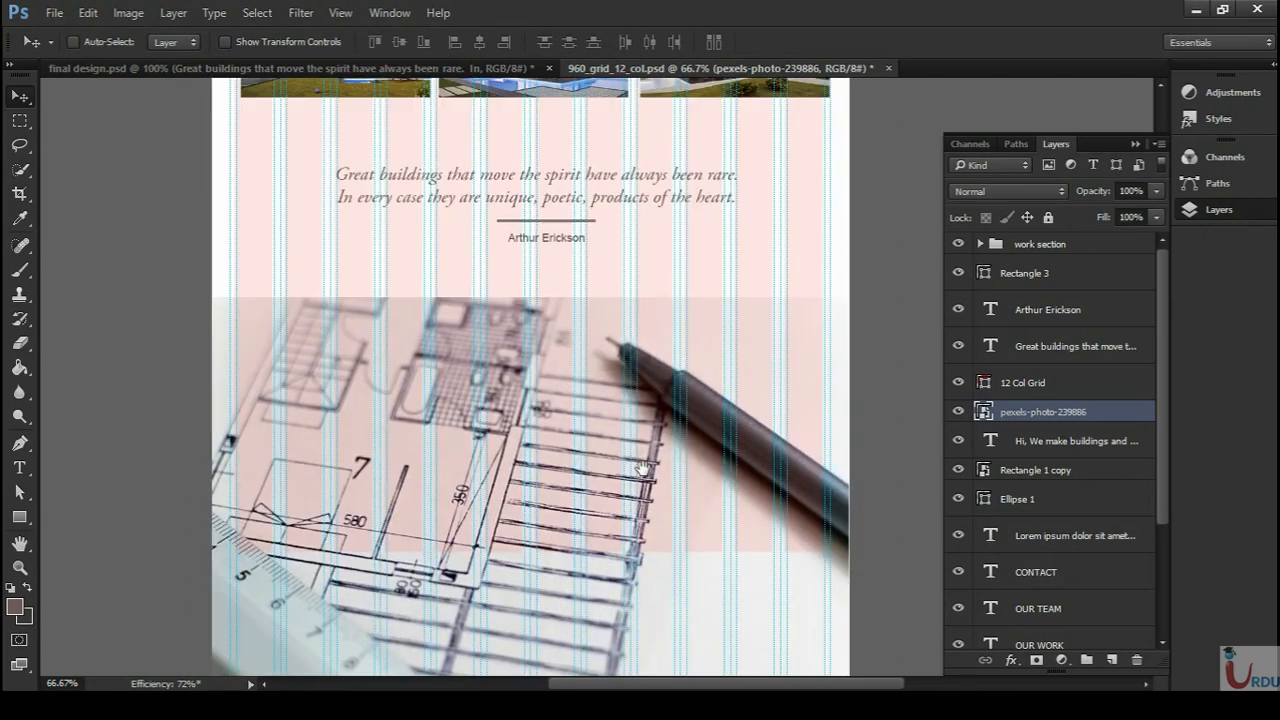
# - Lower the opacity of the blueprint photo layer to 34% and hide the 12 Col Grid layer
pyautogui.moveTo(1098, 200)
pyautogui.mouseDown()
pyautogui.moveTo(1055, 199)
pyautogui.moveTo(1087, 192)
pyautogui.moveTo(1076, 194)
pyautogui.mouseUp()
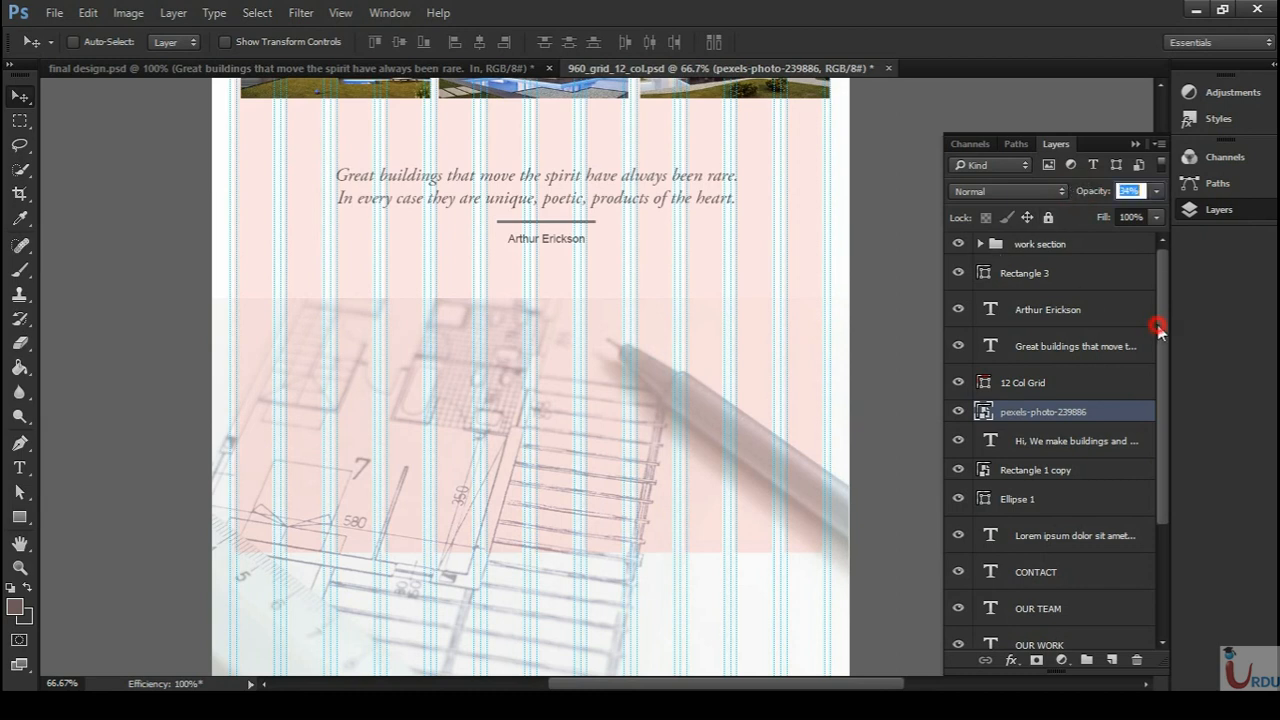
pyautogui.click(957, 383)
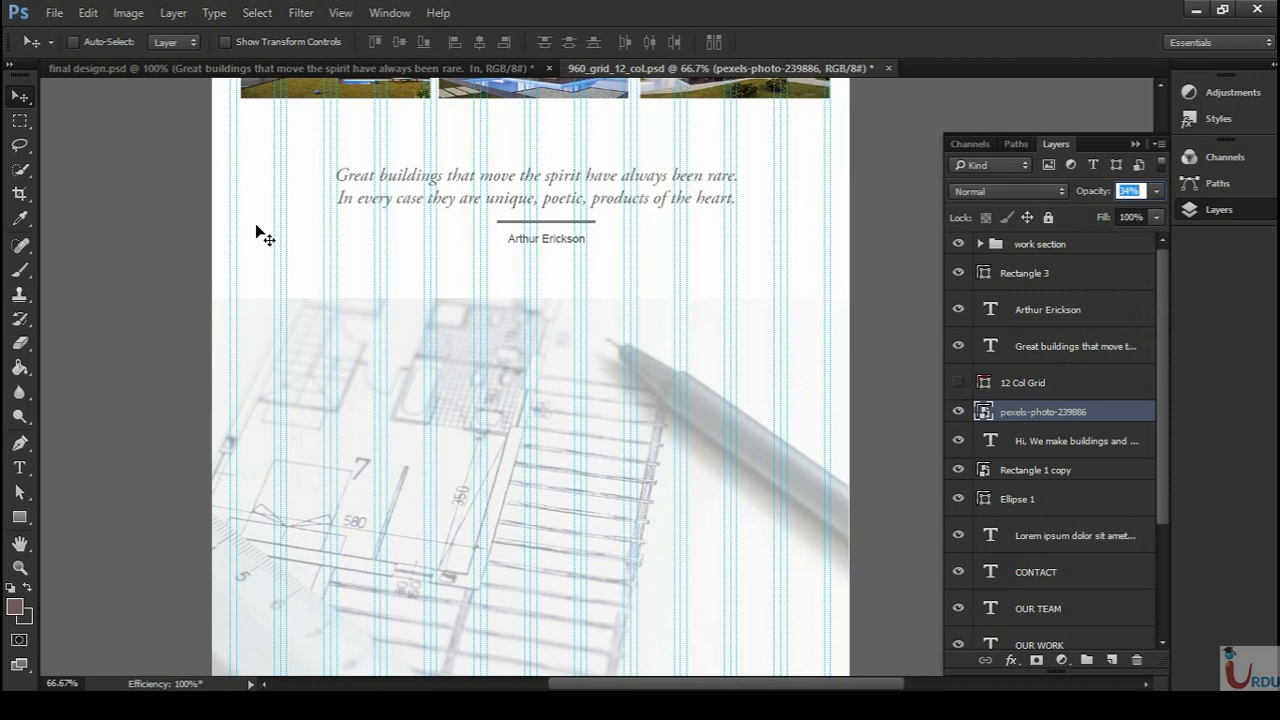
# - Consult the team section in final design.psd and add the heading MEET OUR TEAM at the upper left of the blueprint photo in 960_grid_12_col.psd
pyautogui.click(241, 64)
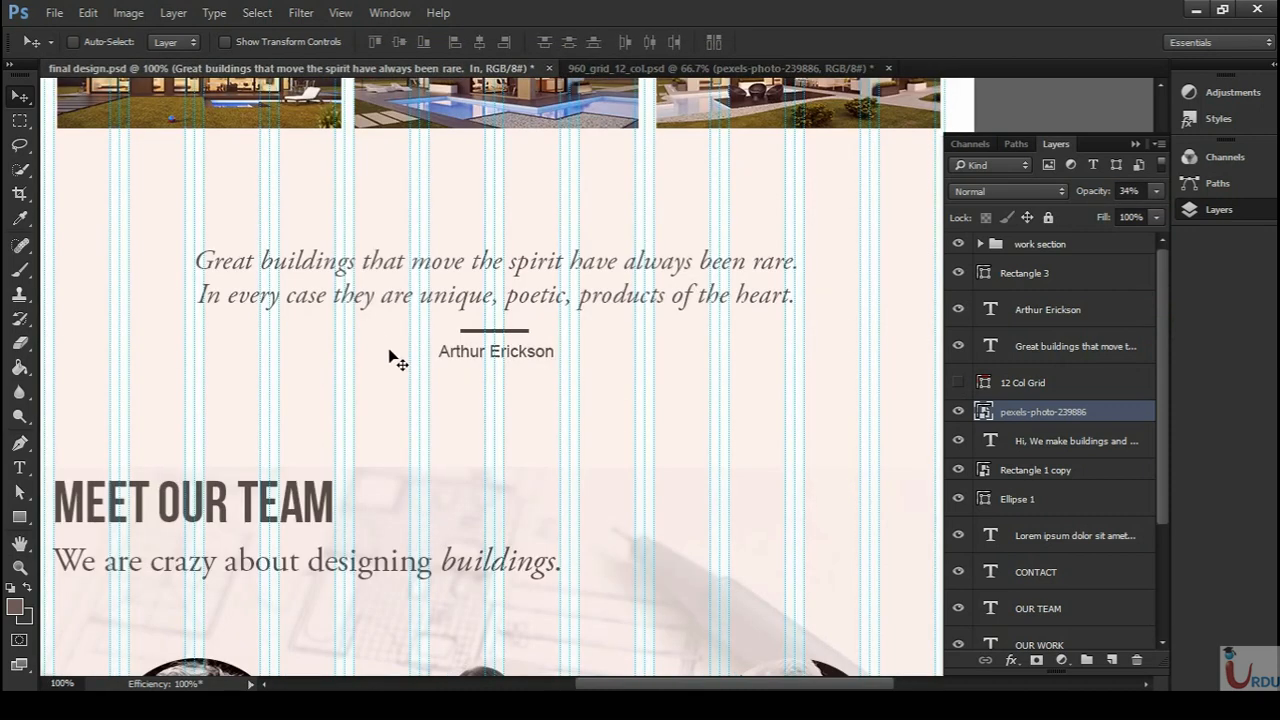
pyautogui.hotkey('ctrl', '-')
pyautogui.moveTo(462, 460); pyautogui.dragTo(405, 262)
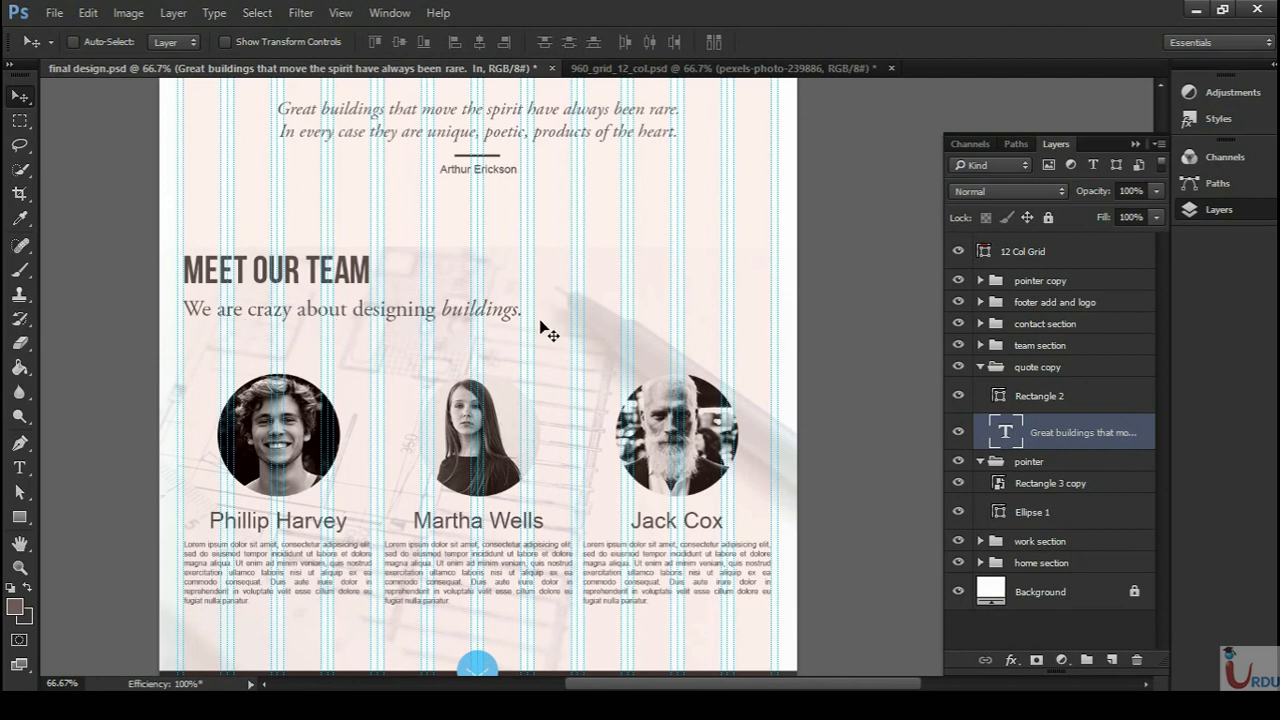
pyautogui.scroll(-3, 284, 335)
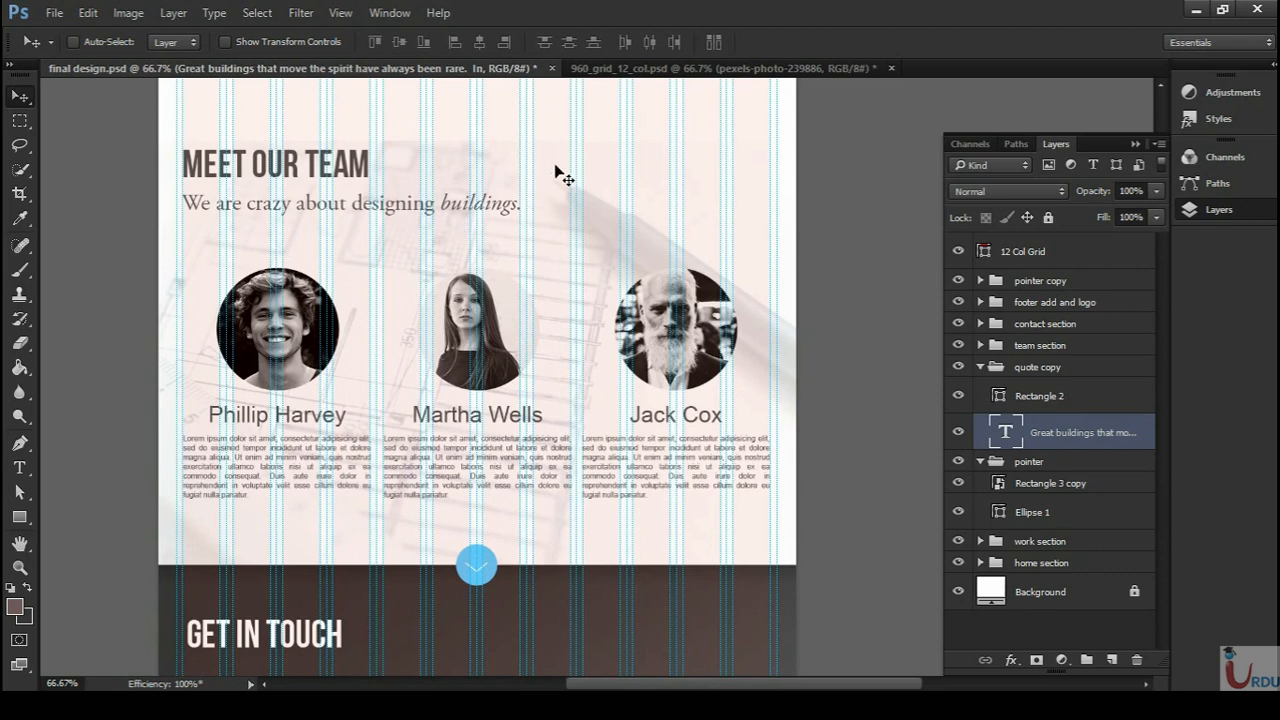
pyautogui.click(590, 70)
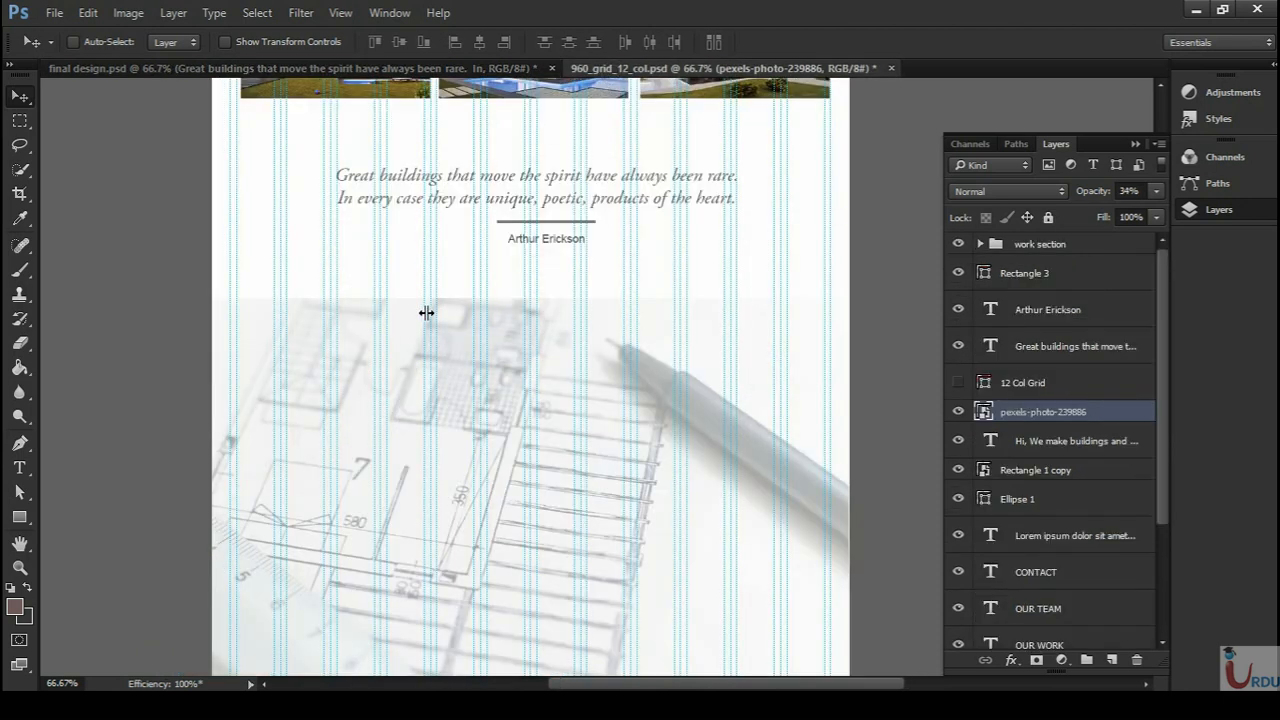
pyautogui.press('t')
pyautogui.click(245, 361)
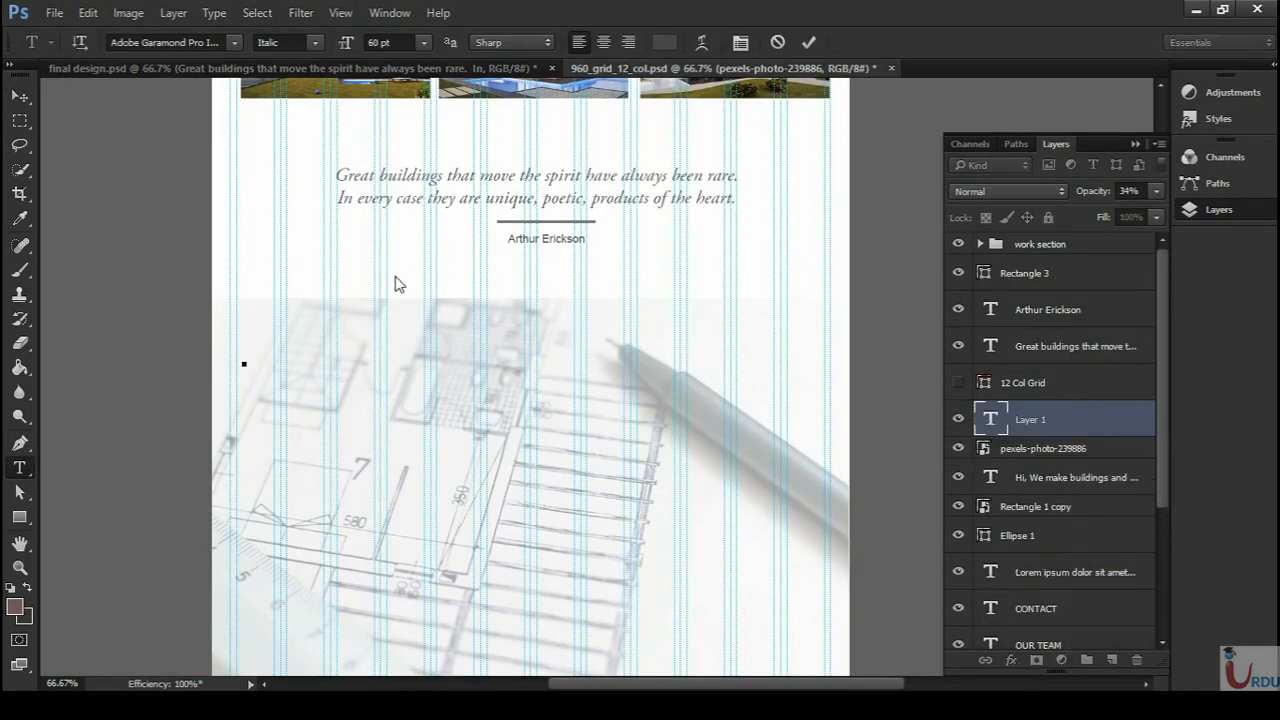
pyautogui.write('MEET OUR TEAM')
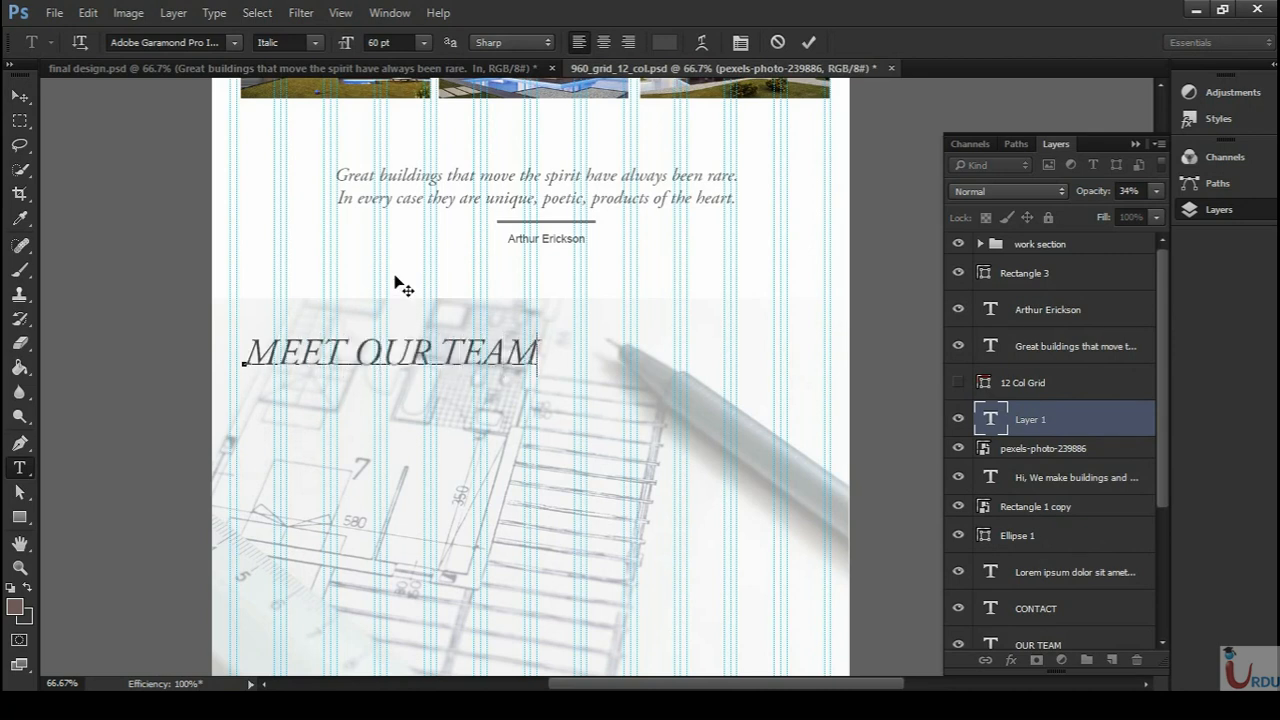
# - Set the font of the MEET OUR TEAM heading to Bebas Neue Regular
pyautogui.hotkey('ctrl', 'a')
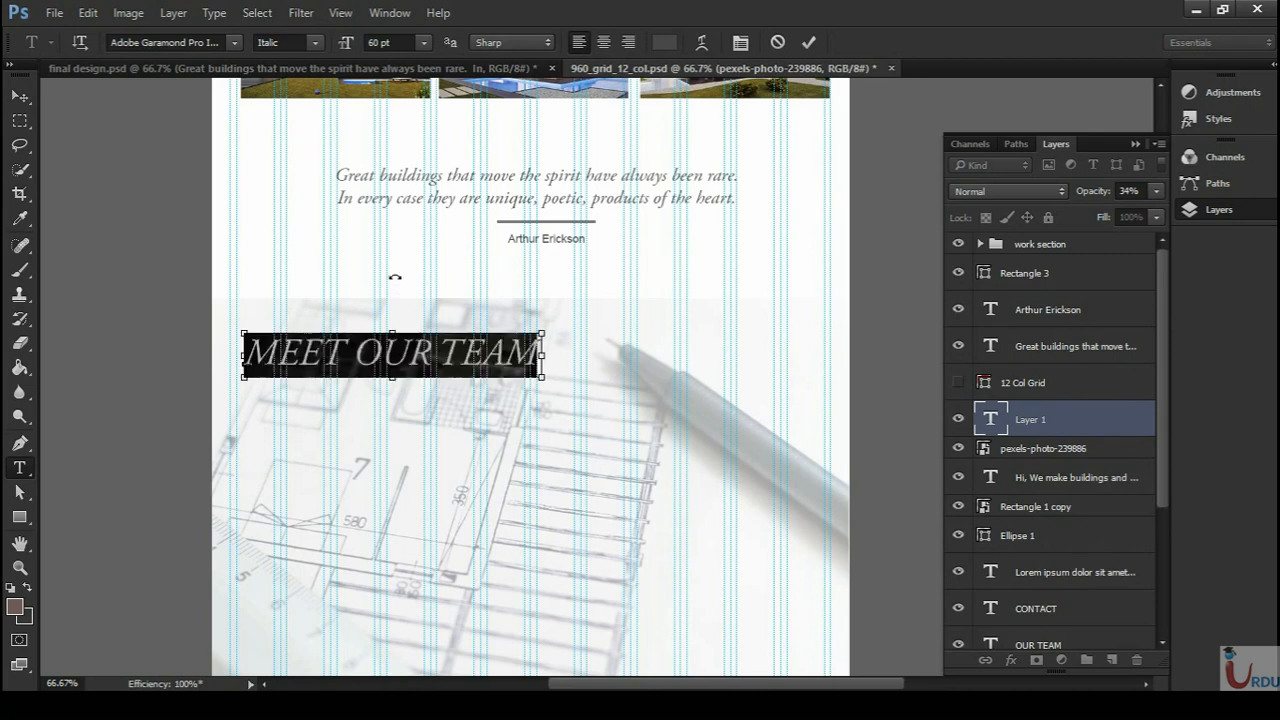
pyautogui.click(152, 43)
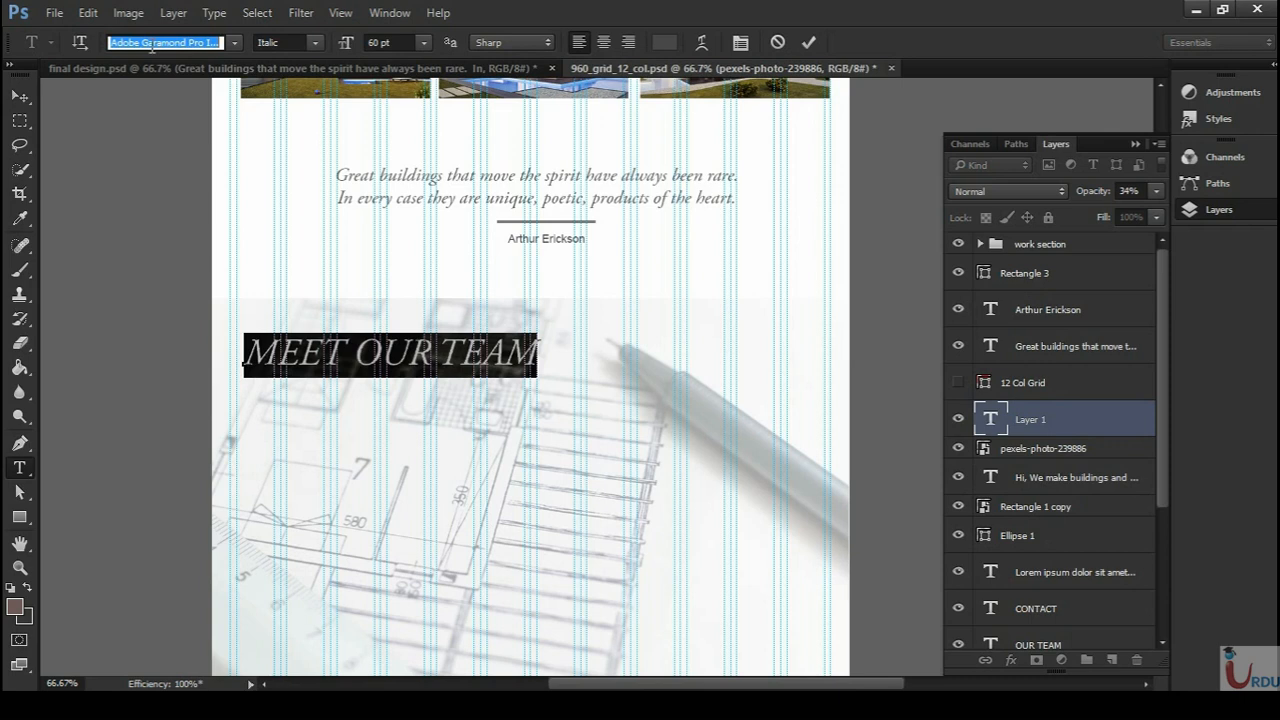
pyautogui.write('bebas')
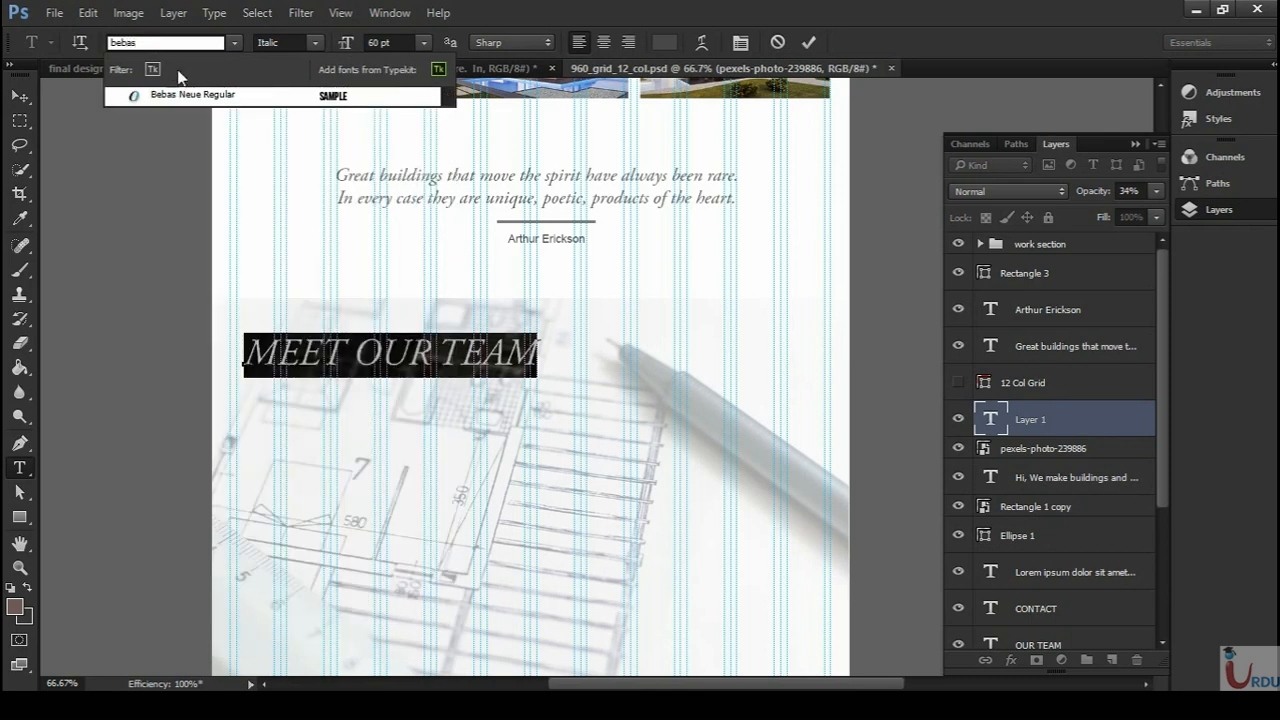
pyautogui.click(196, 90)
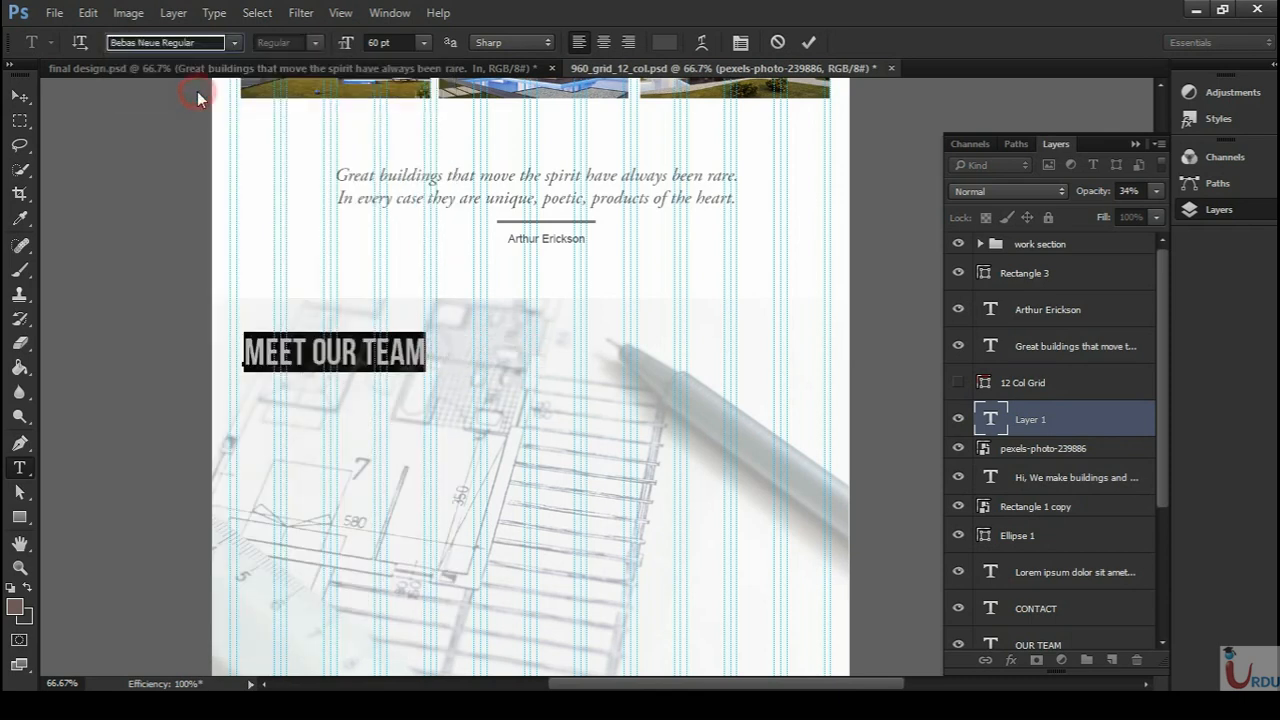
pyautogui.click(20, 97)
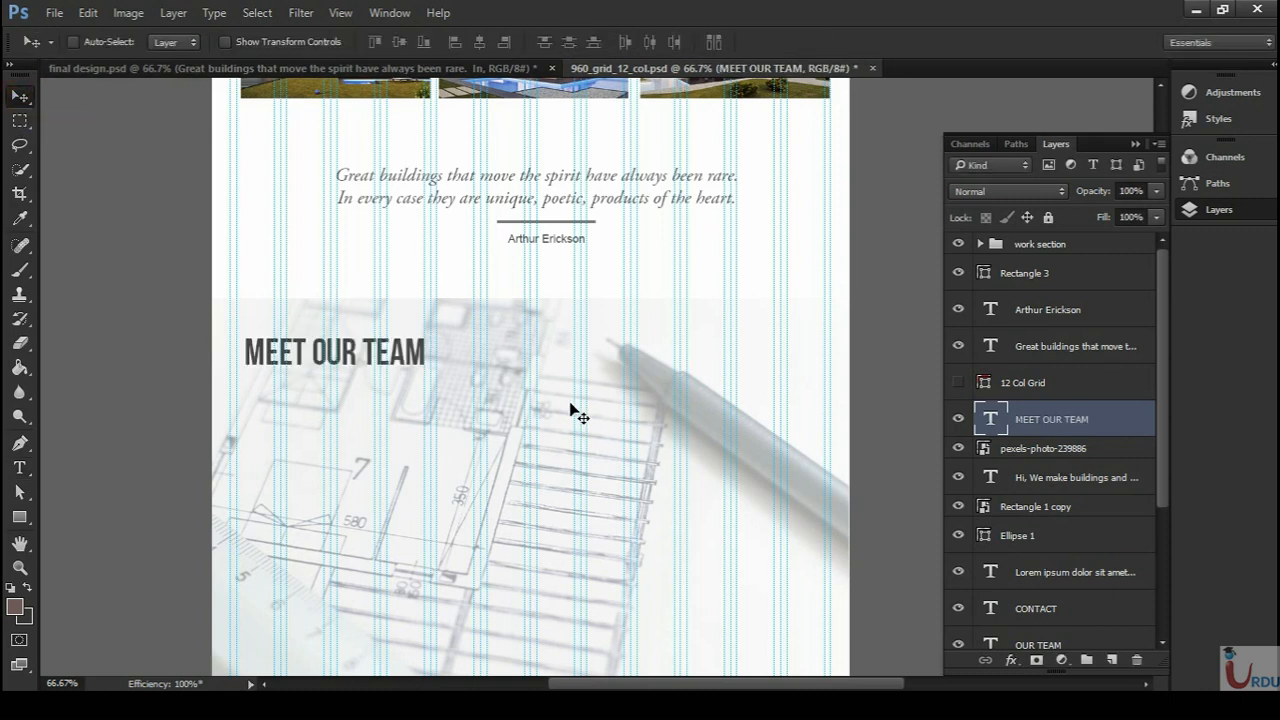
# - Align the MEET OUR TEAM heading with the first column guide and scale it up to about 63 pt
pyautogui.moveTo(410, 370)
pyautogui.mouseDown()
pyautogui.moveTo(389, 351)
pyautogui.moveTo(401, 356)
pyautogui.mouseUp()
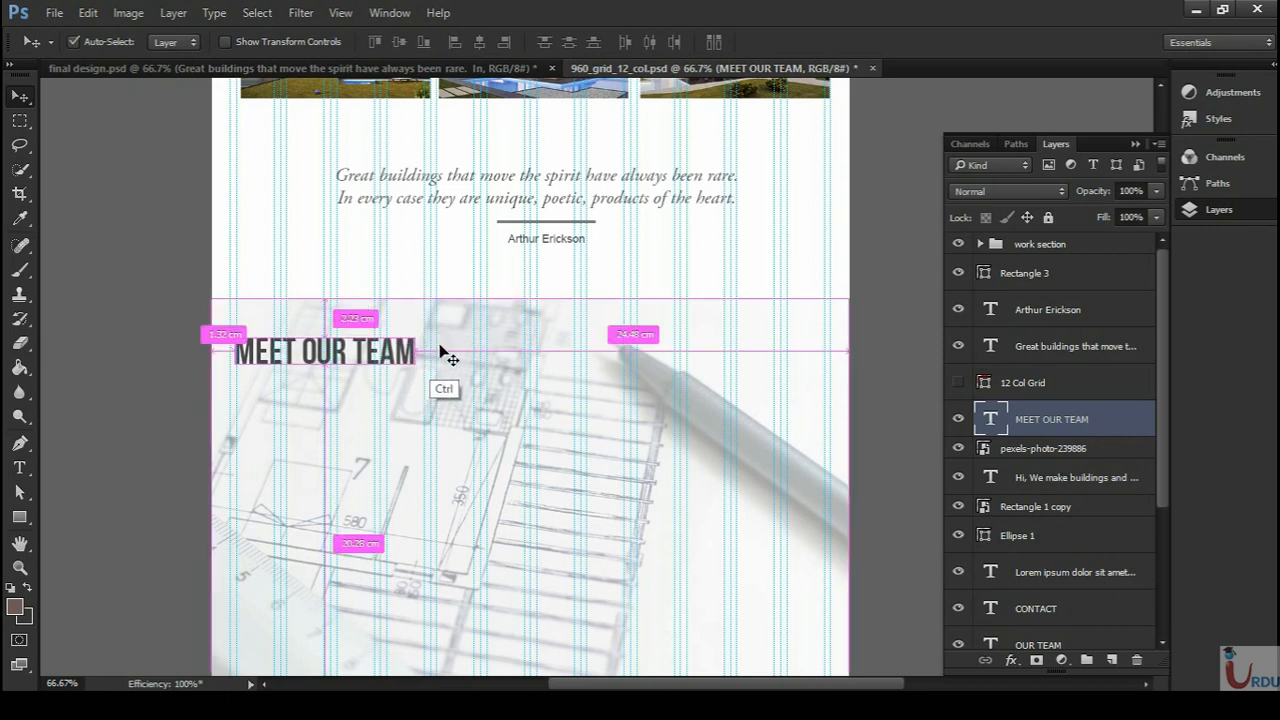
pyautogui.hotkey('ctrl', 't')
pyautogui.moveTo(418, 330); pyautogui.dragTo(428, 331)
pyautogui.press('Return')
pyautogui.moveTo(518, 345); pyautogui.dragTo(521, 341)
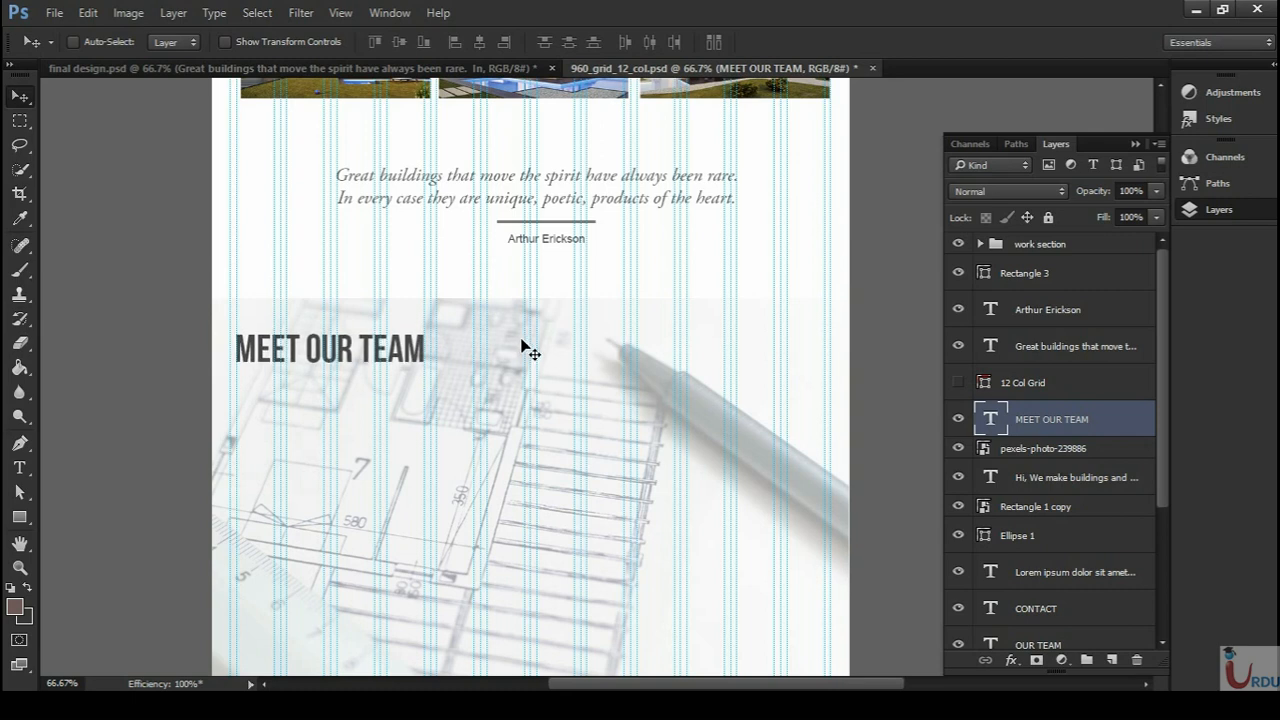
# - Check the subheading in final design.psd and add the text "We are crazy about designing buildings." below the MEET OUR TEAM heading
pyautogui.click(195, 68)
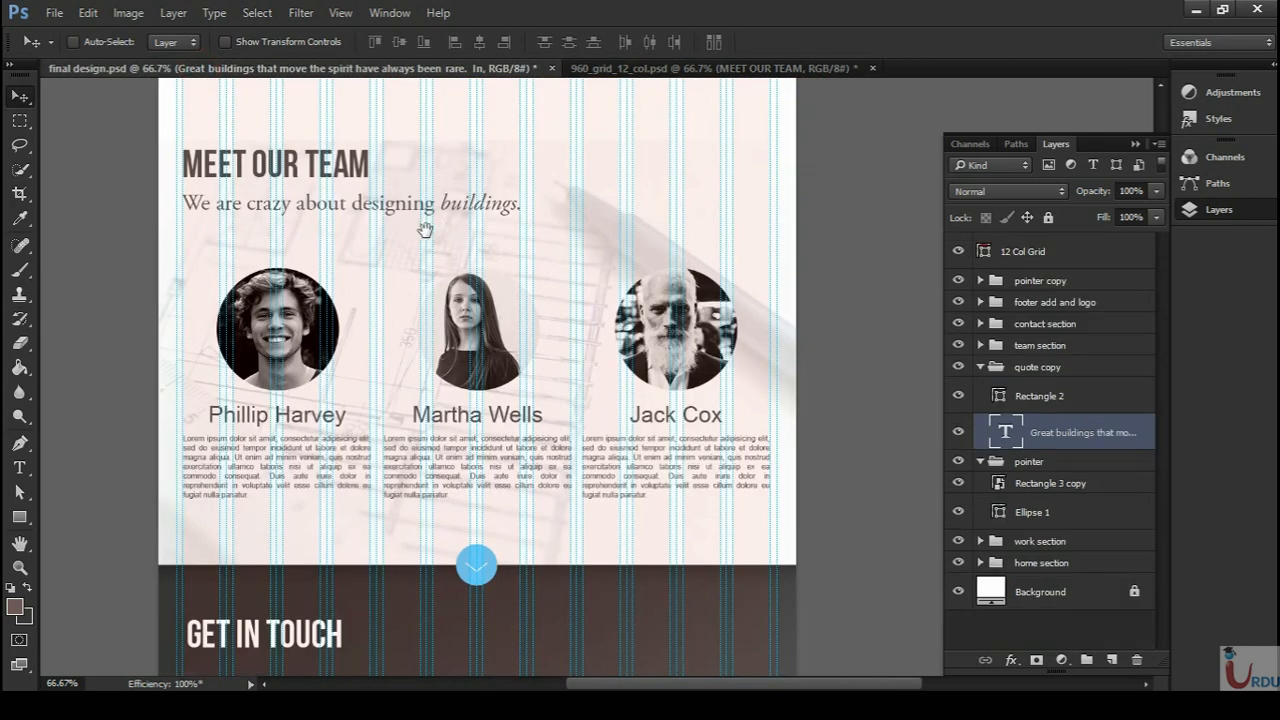
pyautogui.moveTo(425, 230); pyautogui.dragTo(432, 273)
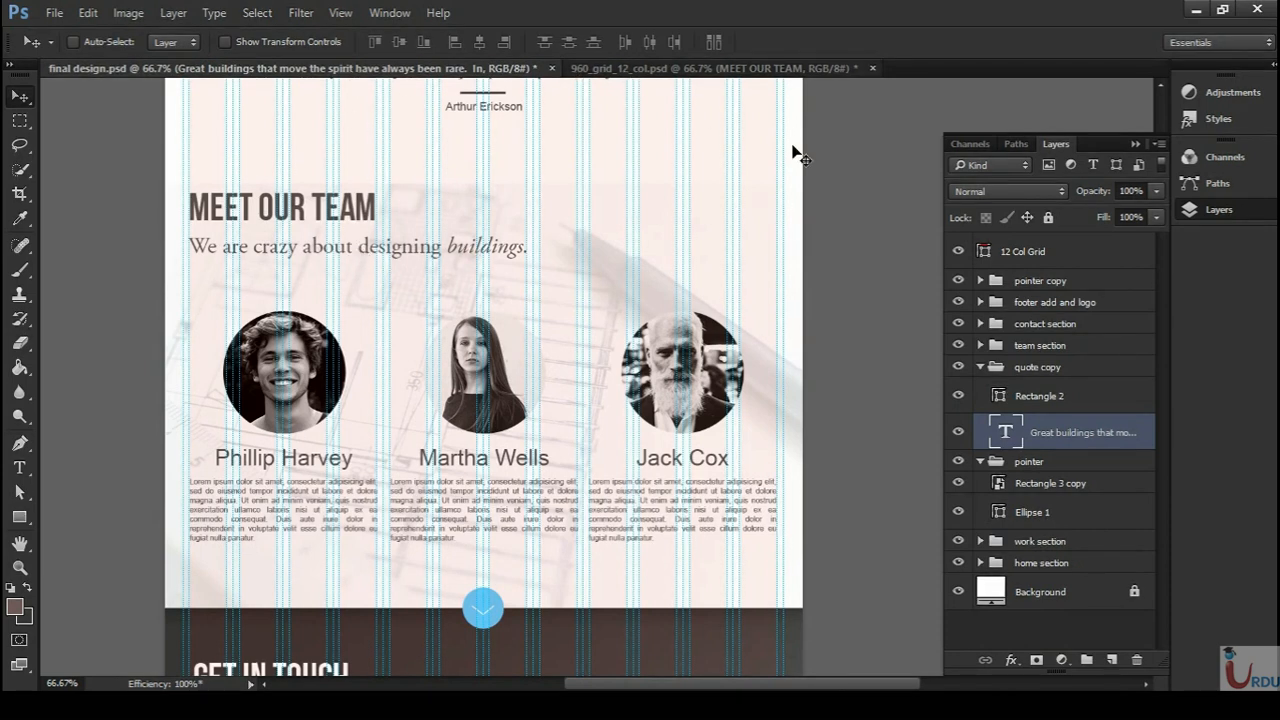
pyautogui.click(615, 68)
pyautogui.press('t')
pyautogui.click(254, 394)
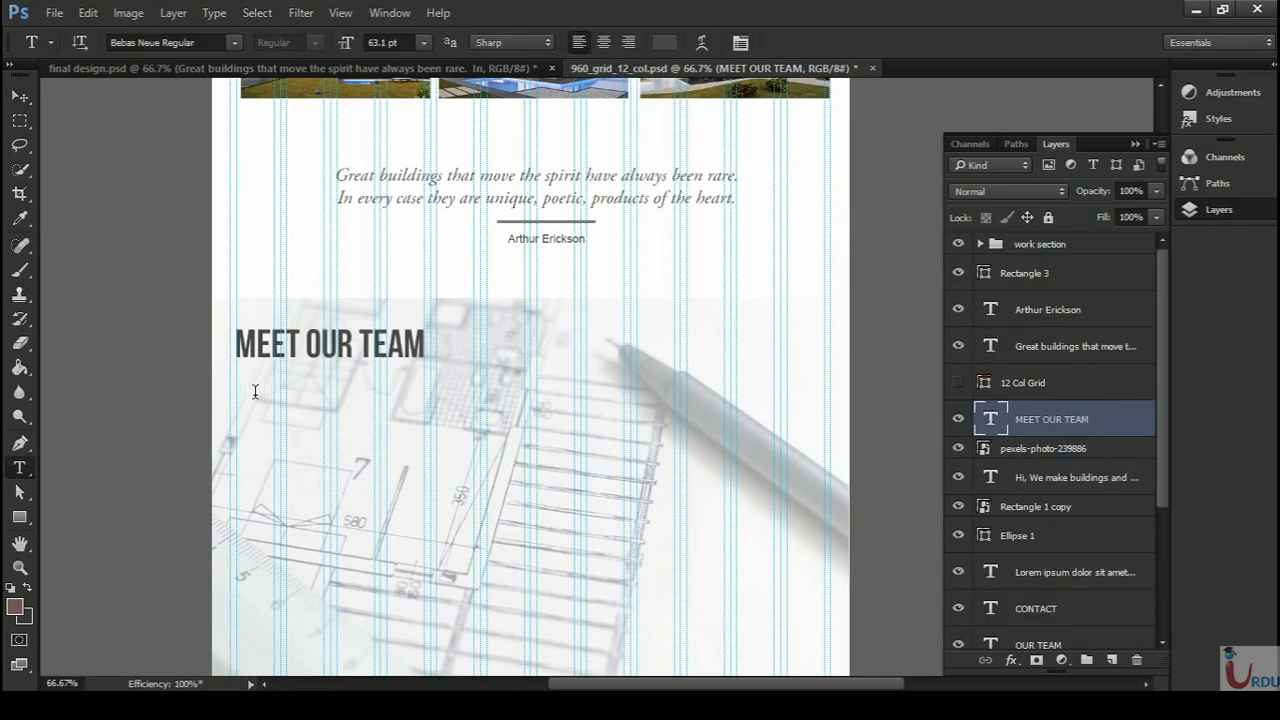
pyautogui.write('WE A RE ')
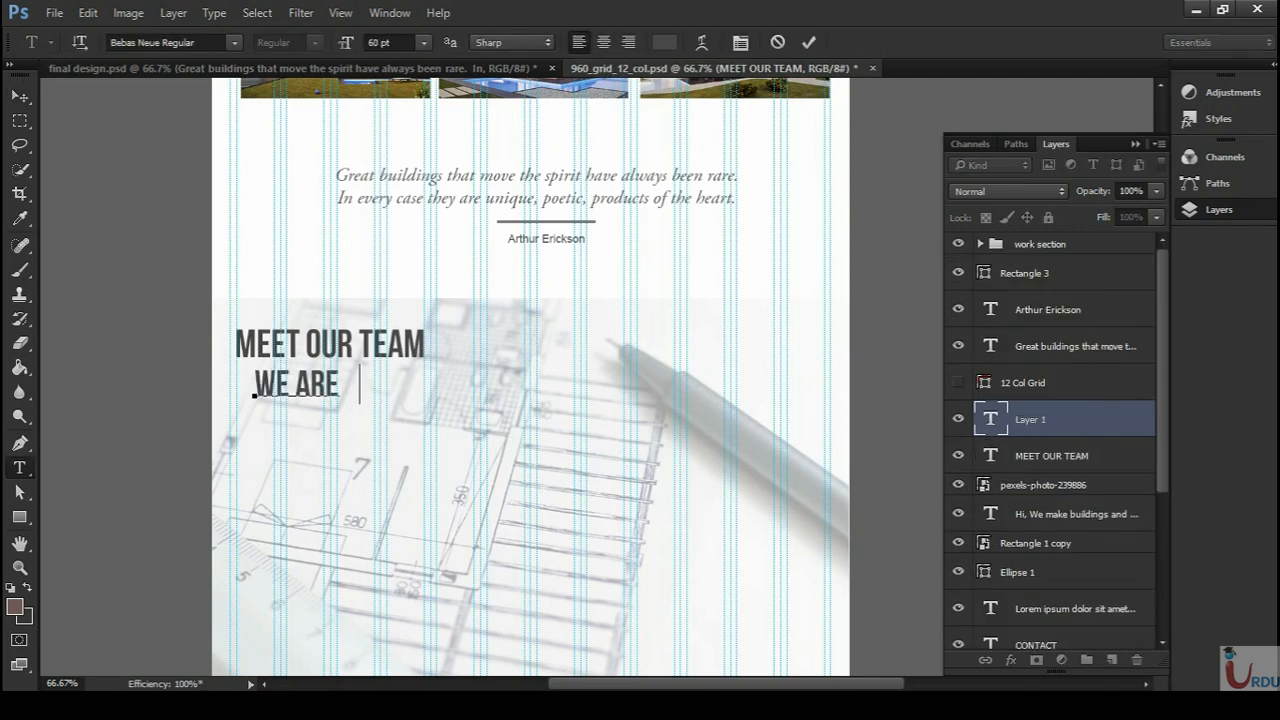
pyautogui.write('CRAZY AB')
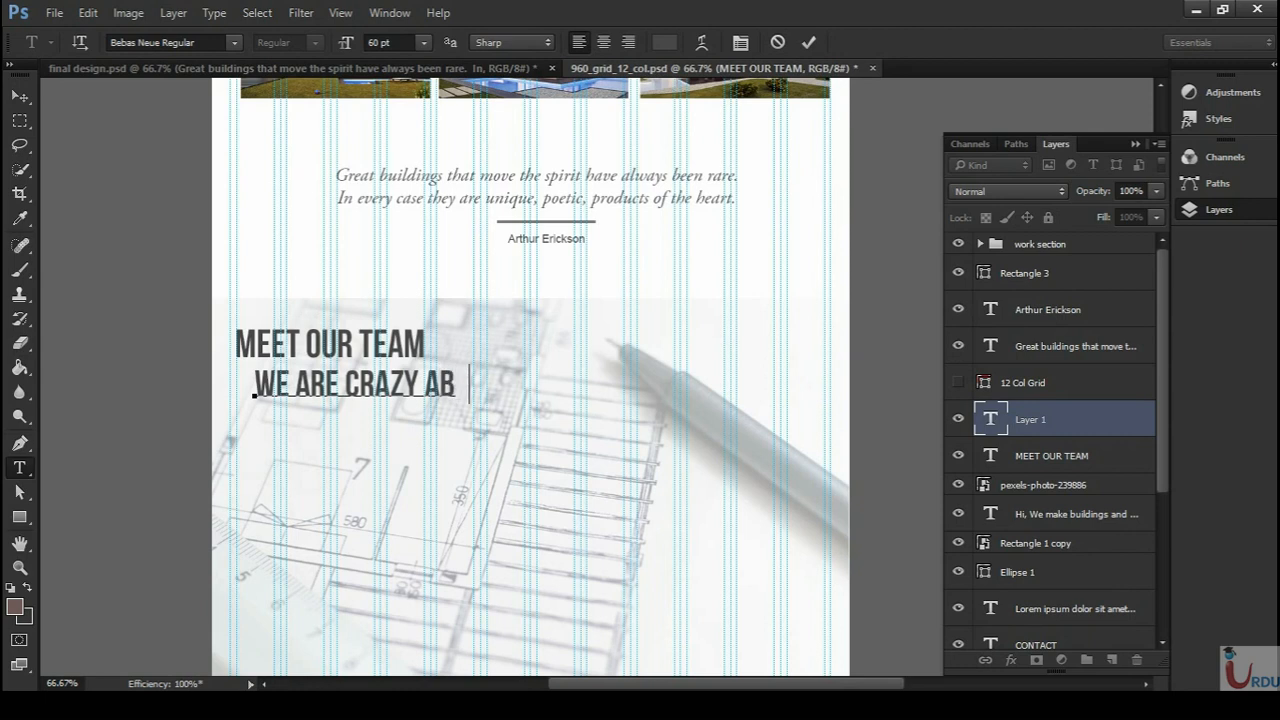
pyautogui.write('OUT D ESIGNI')
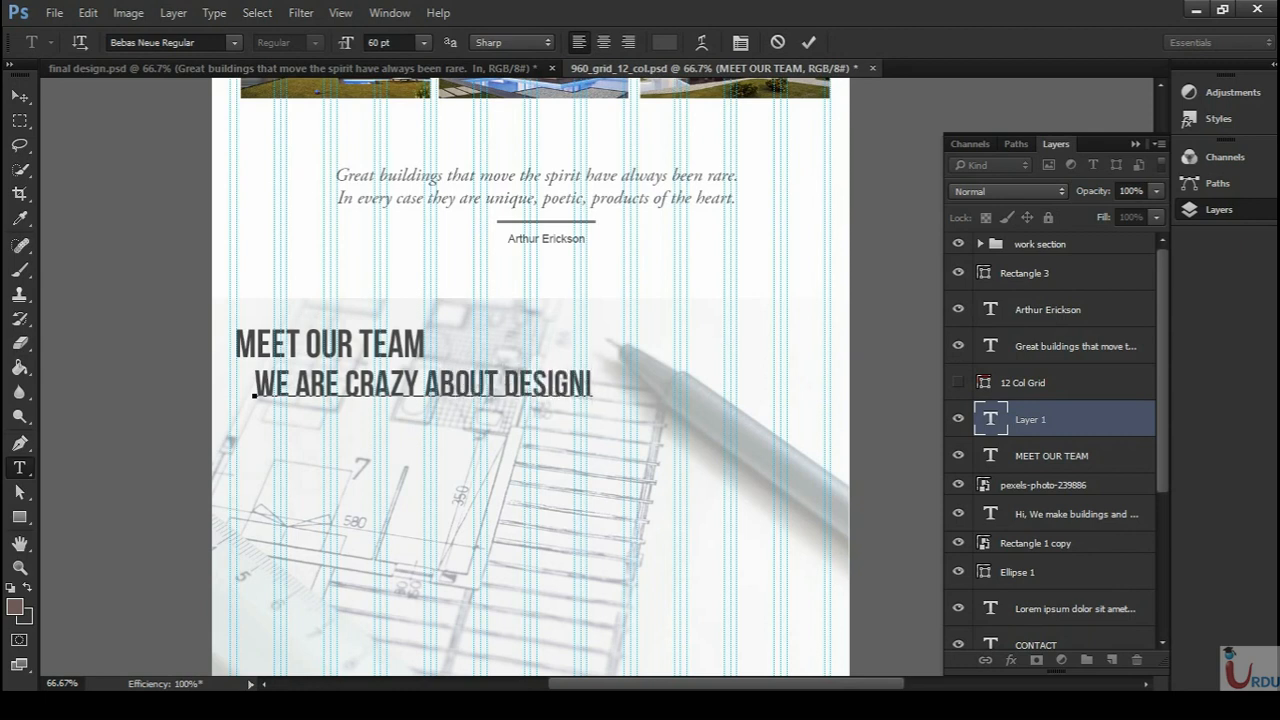
pyautogui.write('NG BUILDINGS.')
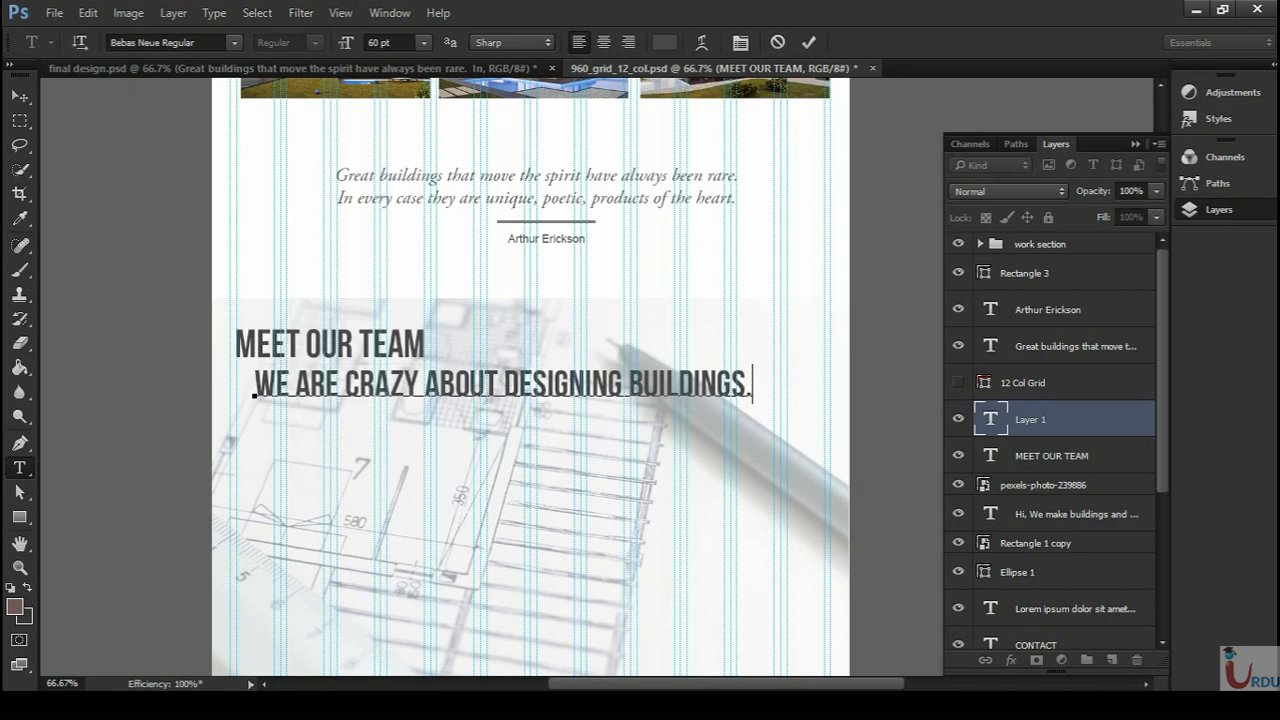
pyautogui.hotkey('ctrl', 'Return')
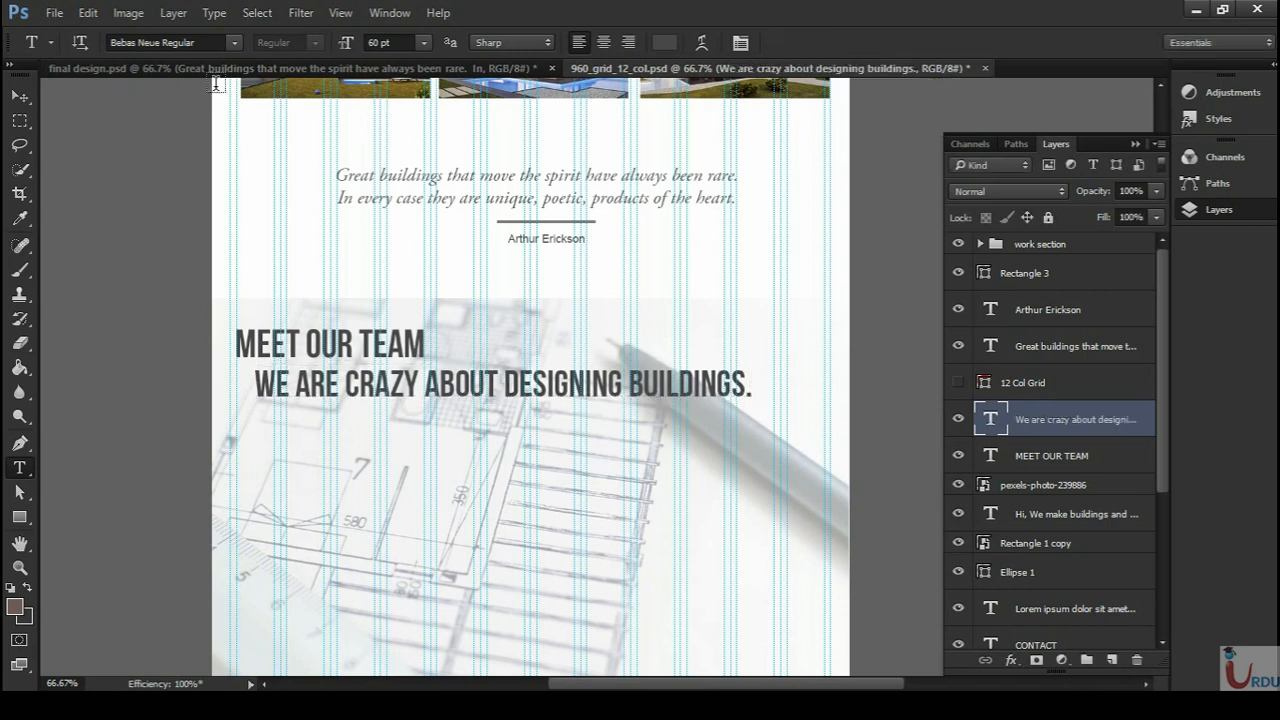
# - Set the font of the new subheading to Adobe Garamond Pro Regular
pyautogui.click(207, 40)
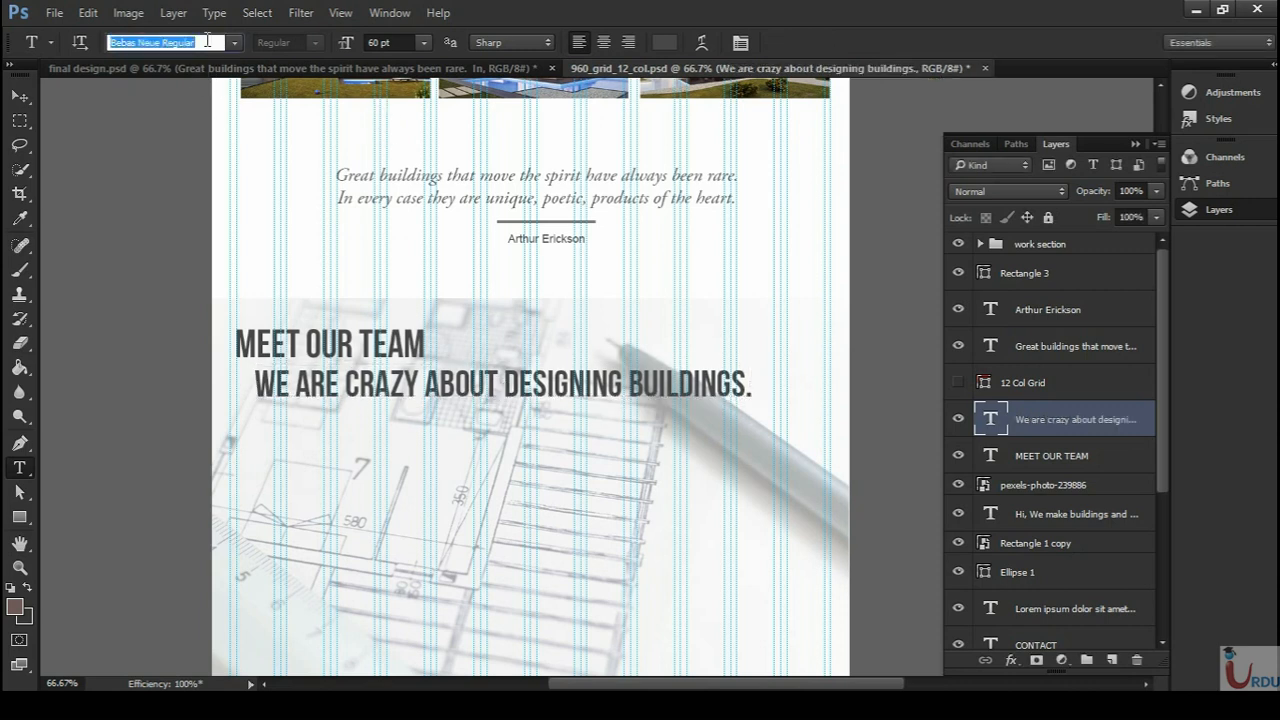
pyautogui.write('adobe gad')
pyautogui.press('BackSpace')
pyautogui.press('Down')
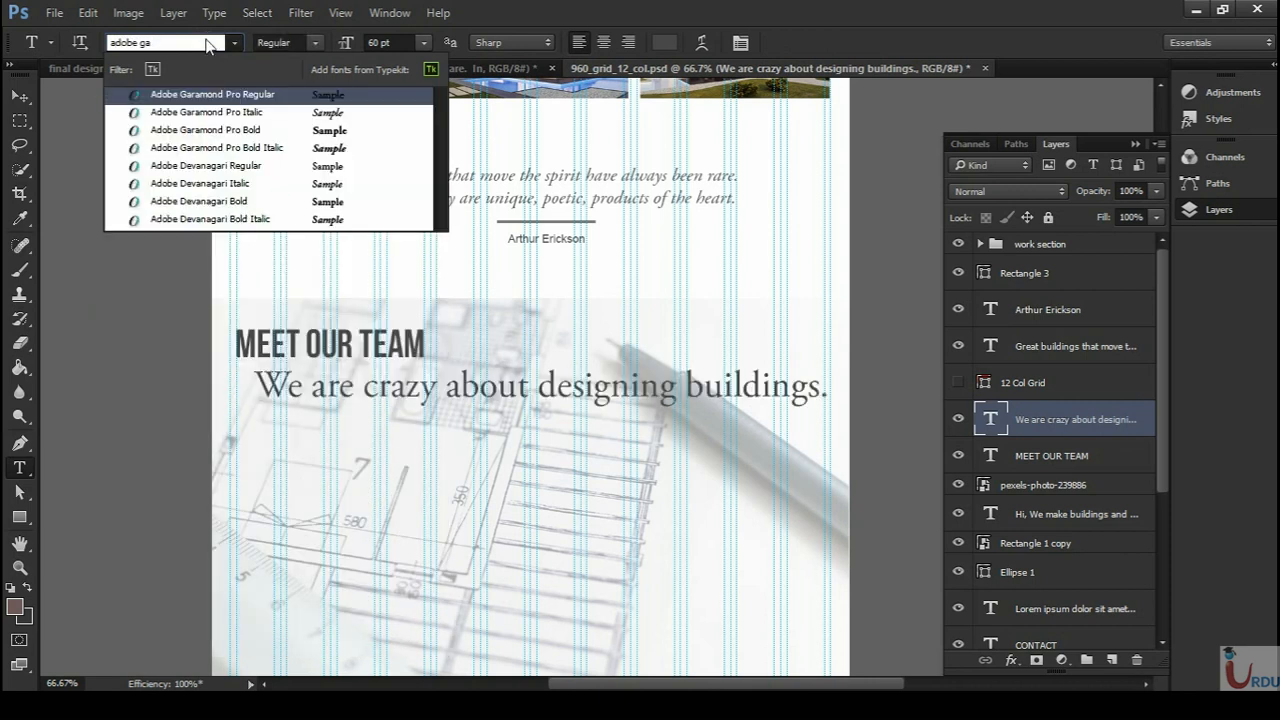
pyautogui.press('Return')
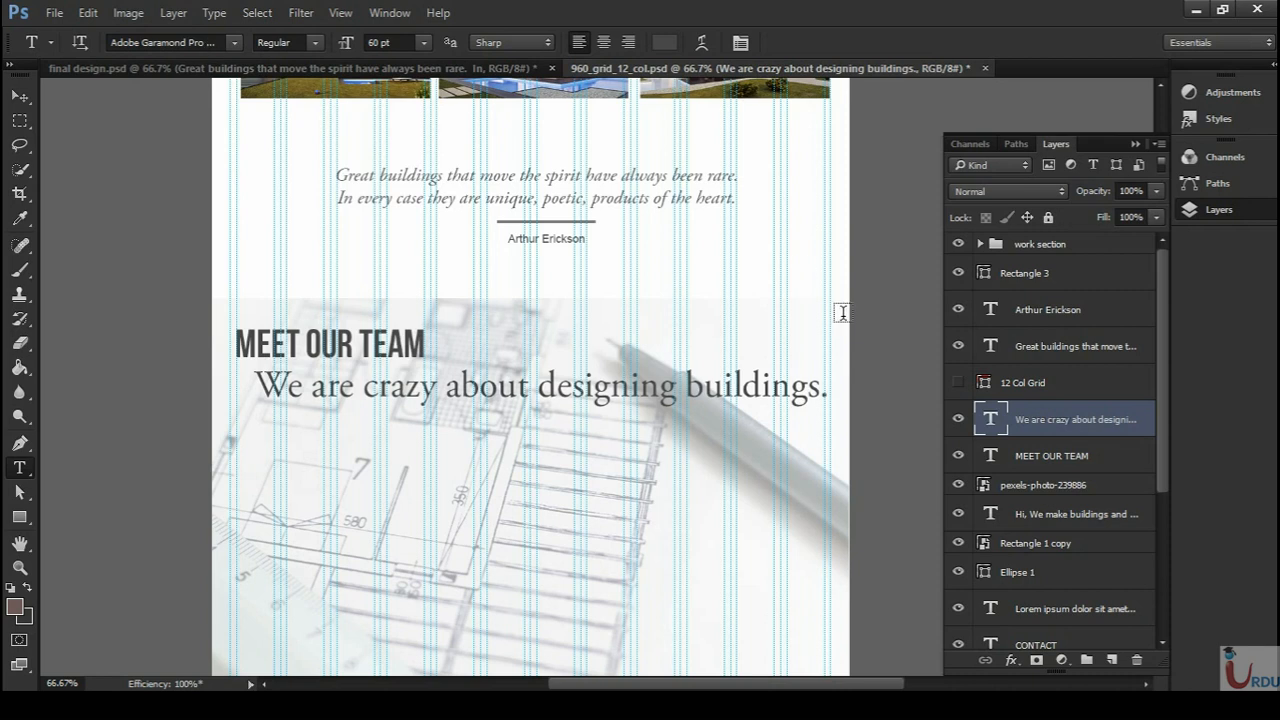
# - Make the words "buildings" and "crazy" in the subheading italic
pyautogui.moveTo(688, 385); pyautogui.dragTo(820, 388)
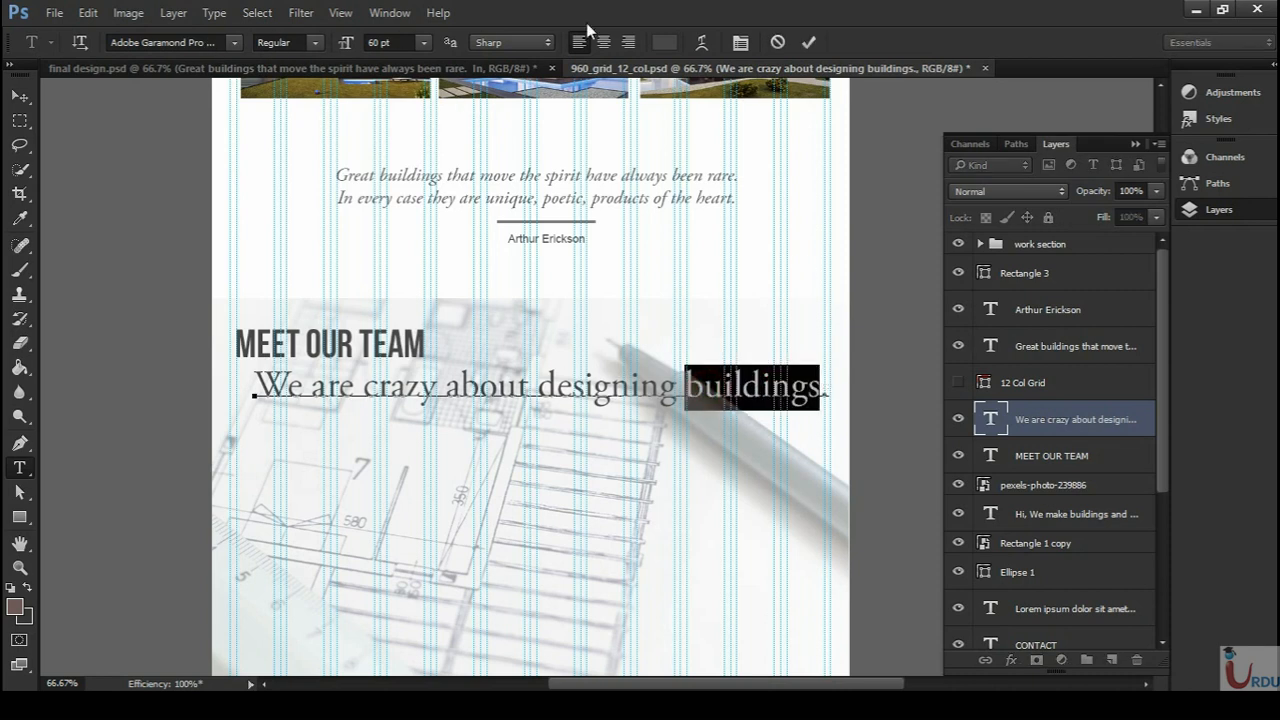
pyautogui.click(317, 43)
pyautogui.click(276, 72)
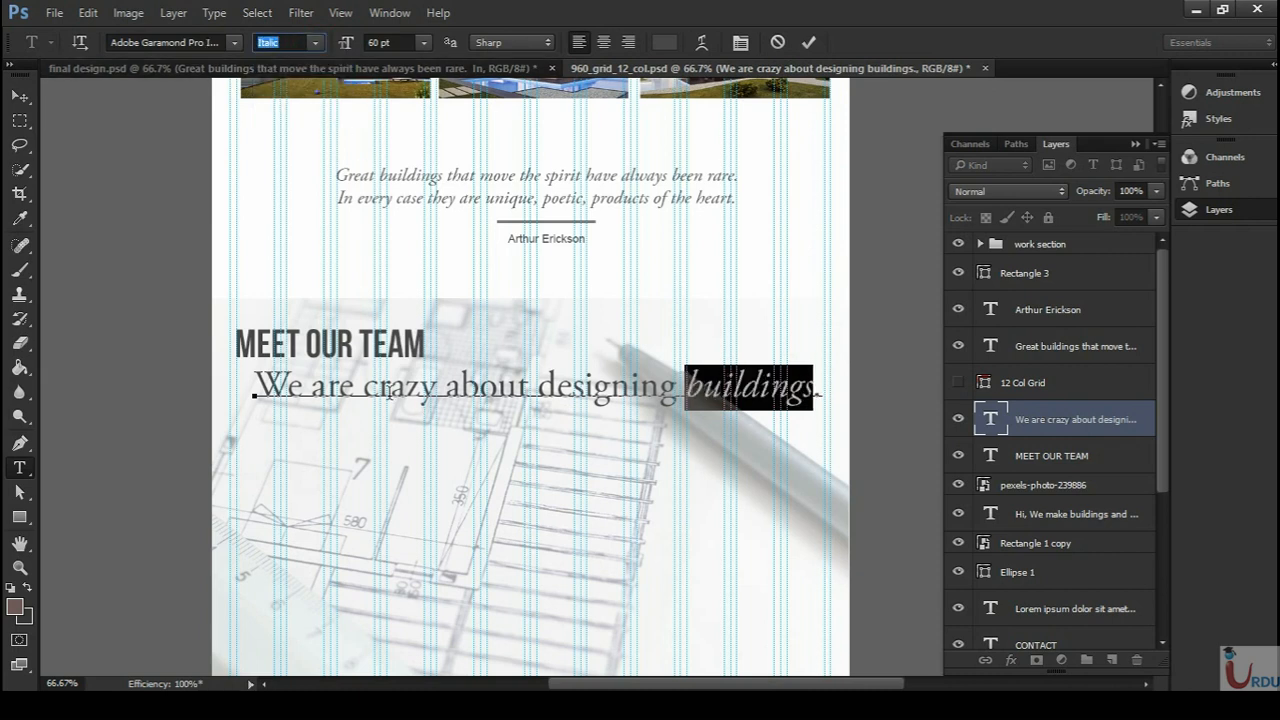
pyautogui.moveTo(366, 388); pyautogui.dragTo(437, 388)
pyautogui.click(313, 43)
pyautogui.click(280, 77)
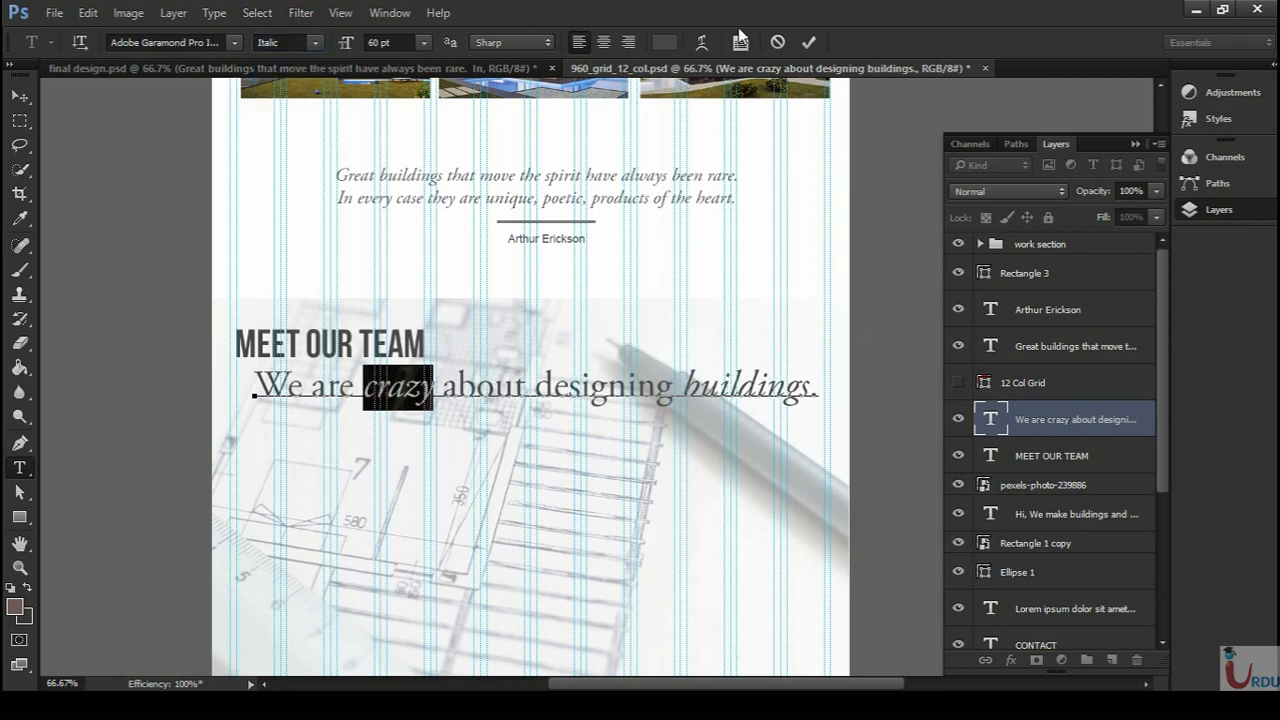
pyautogui.click(808, 42)
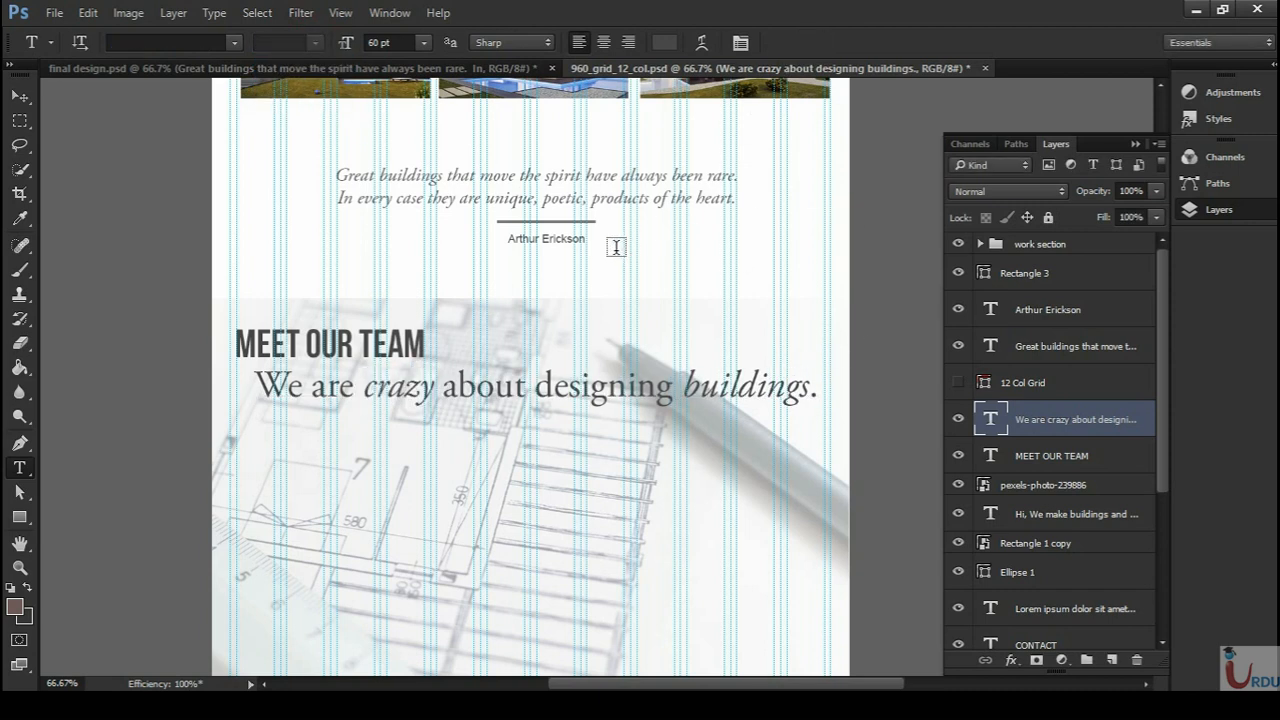
# - Scale the subheading down to about 66% and align its left edge with the MEET OUR TEAM heading
pyautogui.hotkey('ctrl', 't')
pyautogui.moveTo(820, 366); pyautogui.dragTo(600, 410)
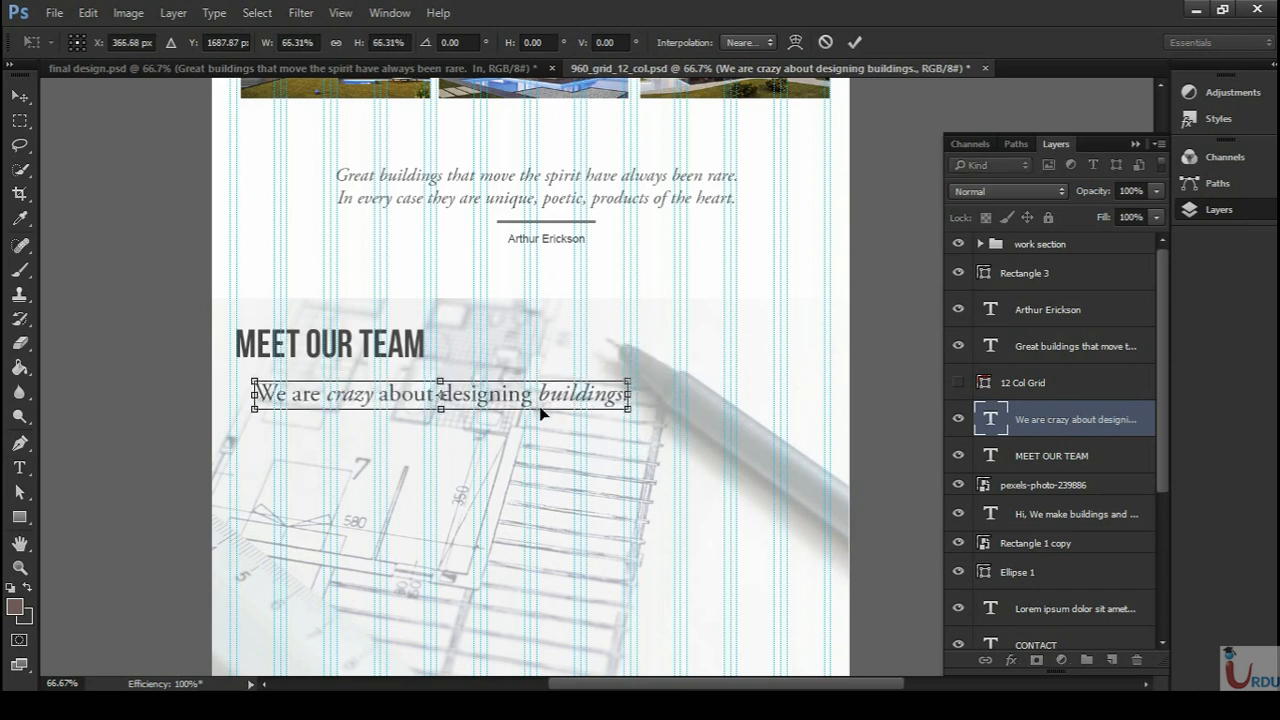
pyautogui.press('t')
pyautogui.press('v')
pyautogui.moveTo(559, 398); pyautogui.dragTo(539, 394)
# - Enlarge the subheading slightly to about 104%, keeping its left edge aligned with the heading
pyautogui.press('ctrl')
pyautogui.hotkey('ctrl', 't')
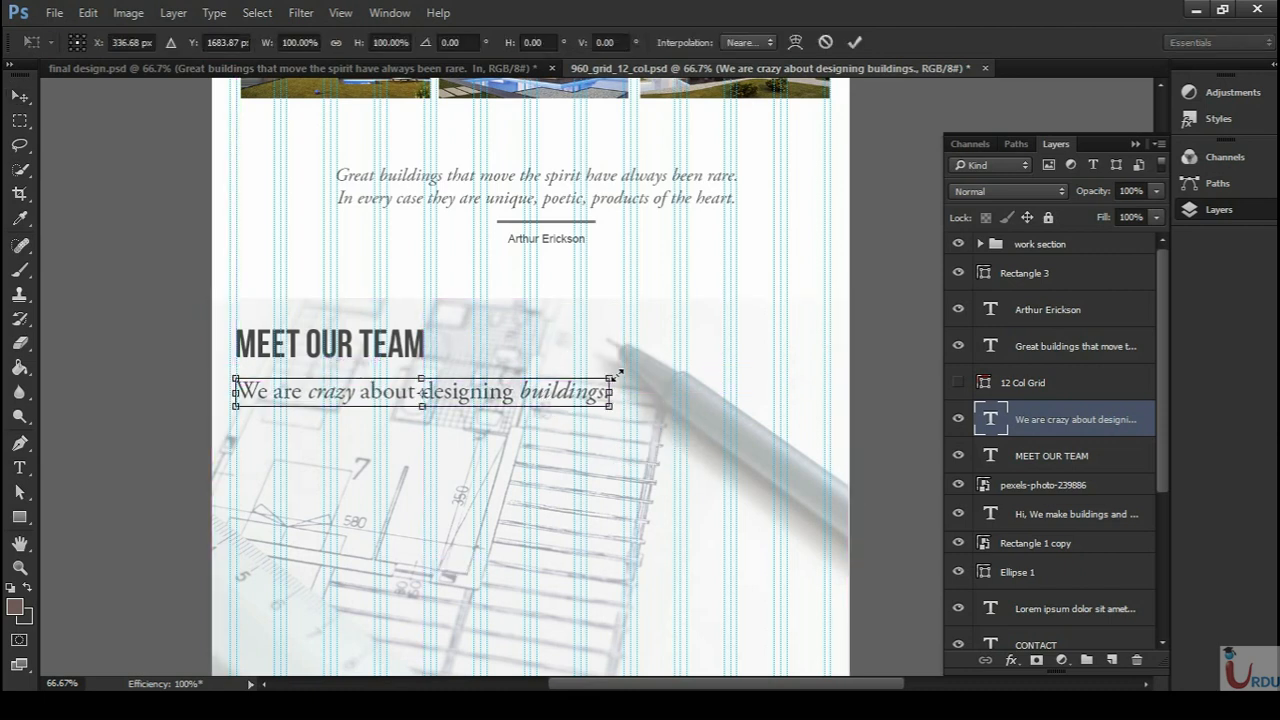
pyautogui.moveTo(611, 392)
pyautogui.mouseDown()
pyautogui.moveTo(635, 385)
pyautogui.moveTo(626, 391)
pyautogui.mouseUp()
pyautogui.press('Return')
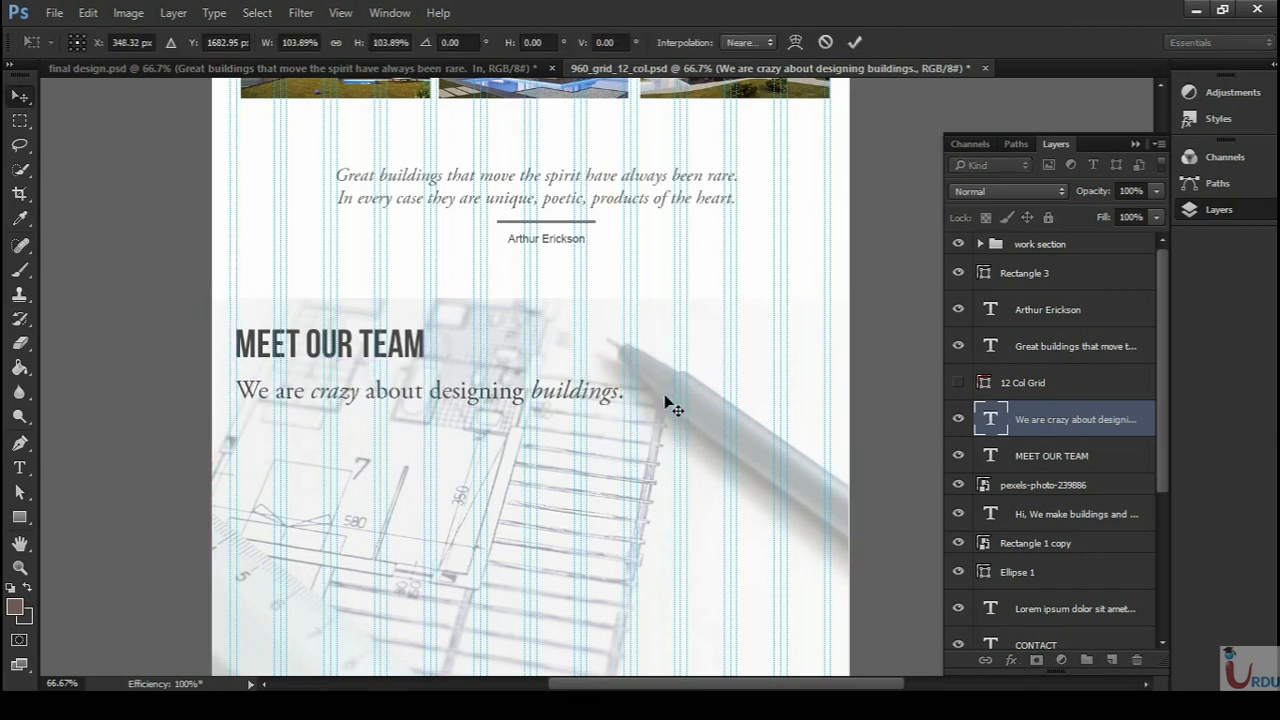
# - Examine the team portraits' layout in final design.psd and return to 960_grid_12_col.psd
pyautogui.press('space')
pyautogui.moveTo(595, 511); pyautogui.dragTo(572, 326)
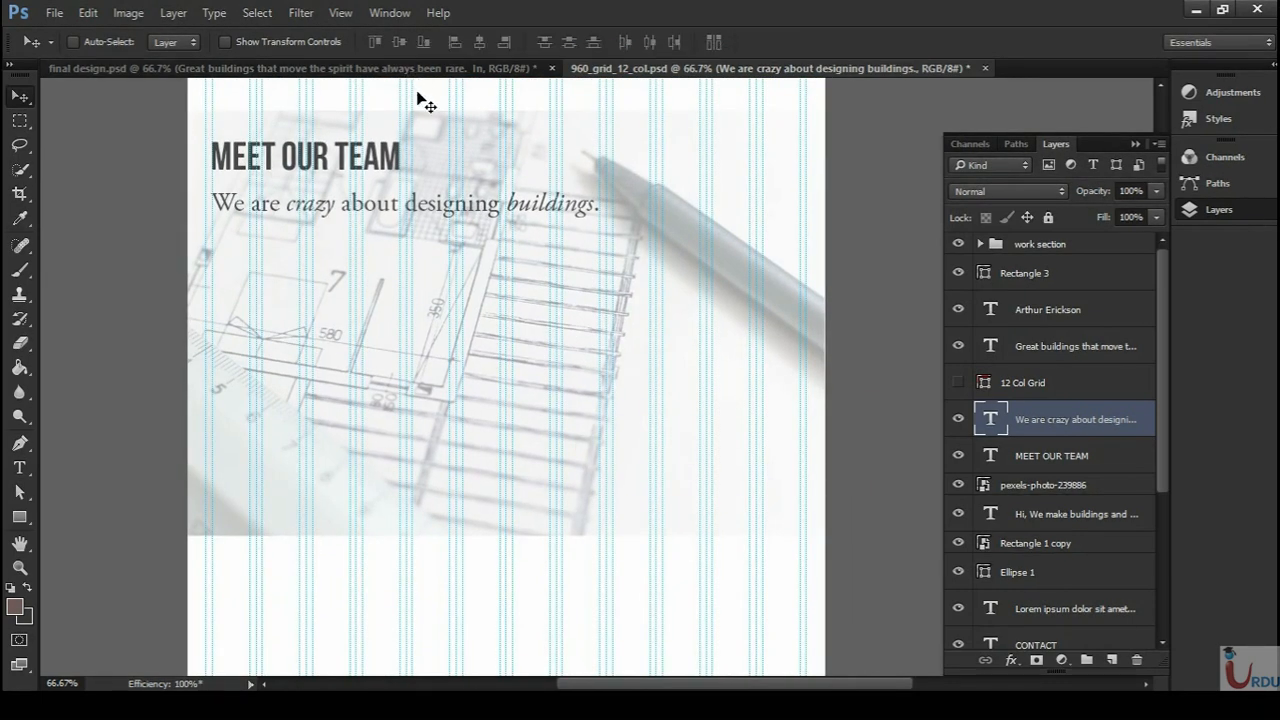
pyautogui.click(410, 70)
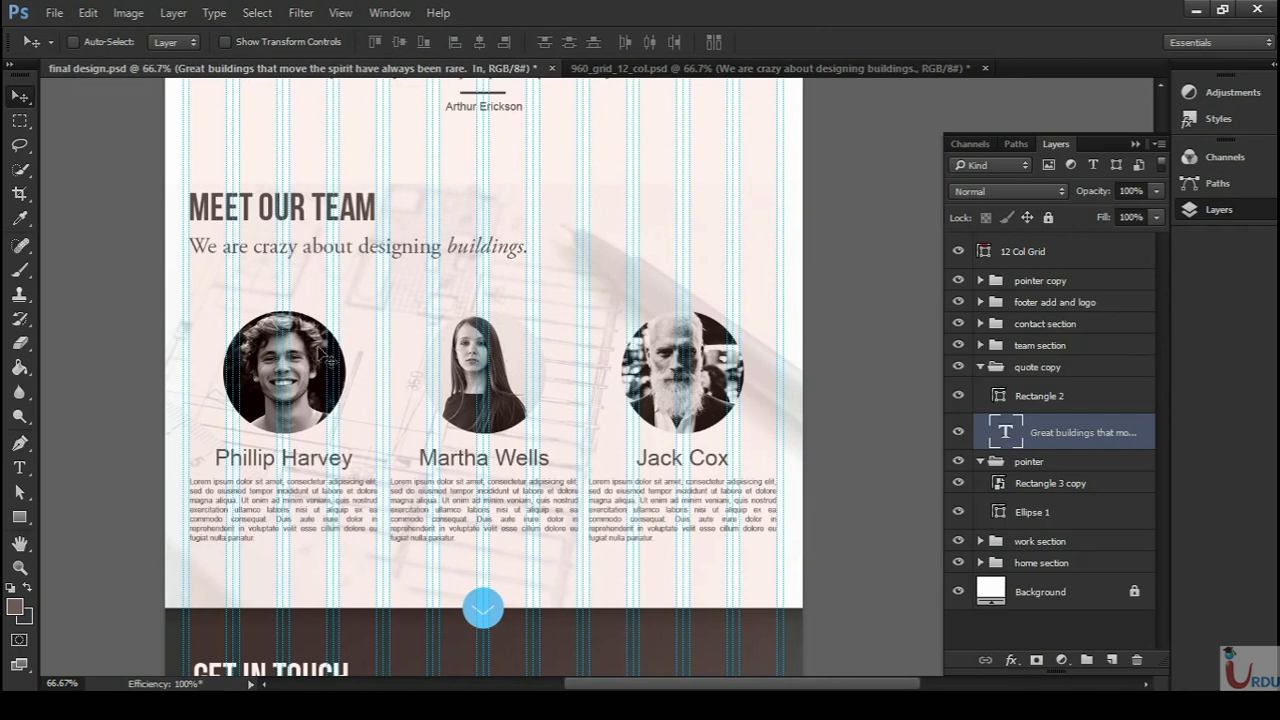
pyautogui.hotkey('ctrl', '+')
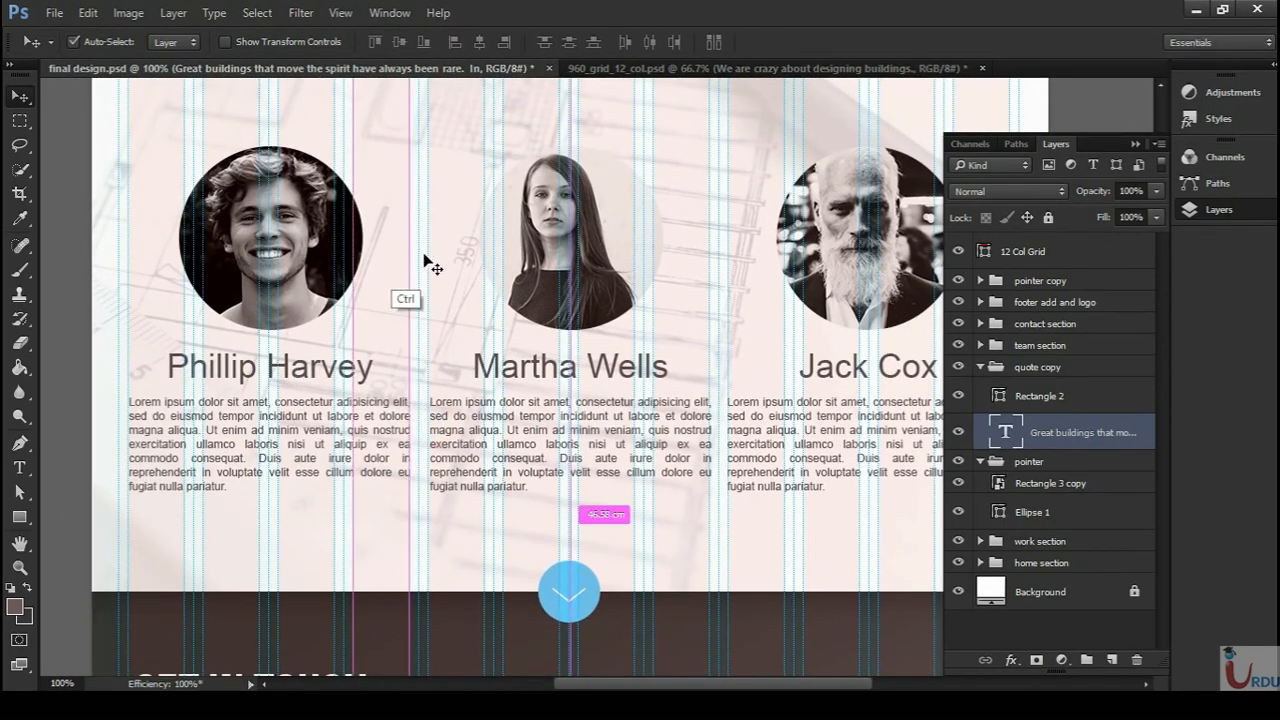
pyautogui.hotkey('ctrl', '-')
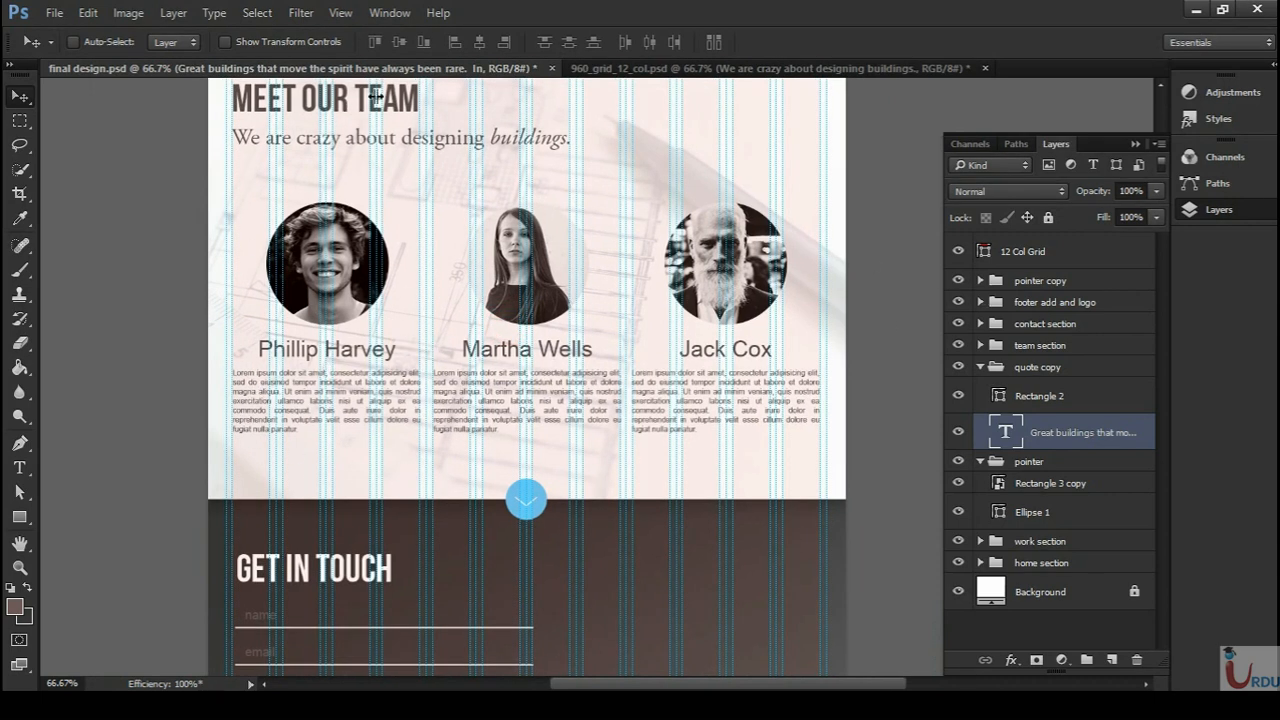
pyautogui.click(613, 66)
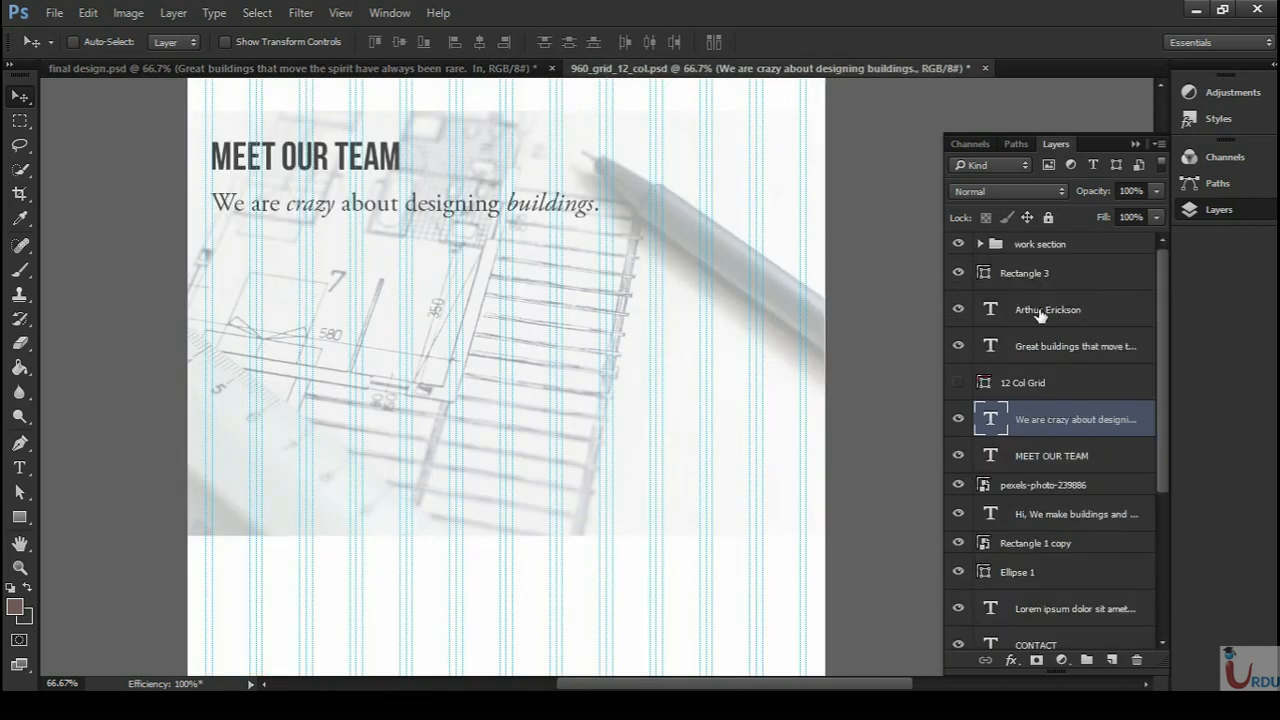
# - Show the 12 Col Grid layer and draw a circle about 210 px in diameter below the subheading
pyautogui.click(957, 383)
pyautogui.keyDown('ctrl'); pyautogui.click(439, 375); pyautogui.keyUp('ctrl')
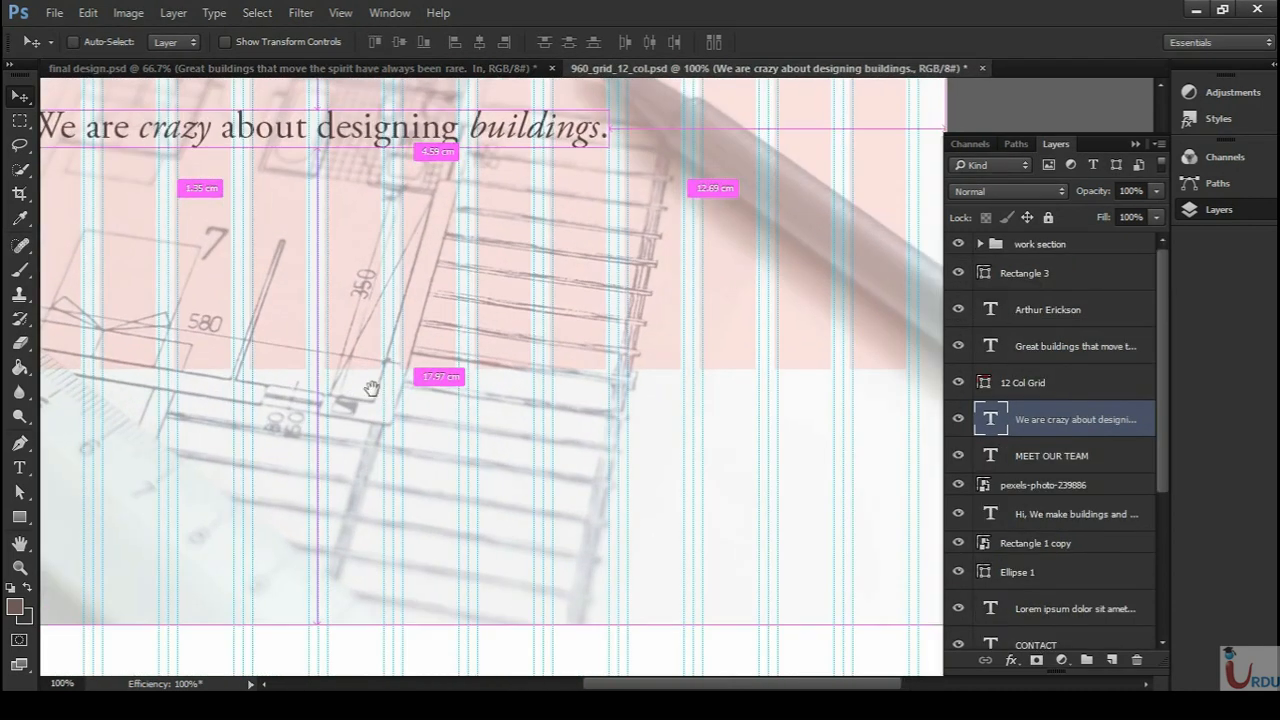
pyautogui.moveTo(439, 375); pyautogui.dragTo(589, 404)
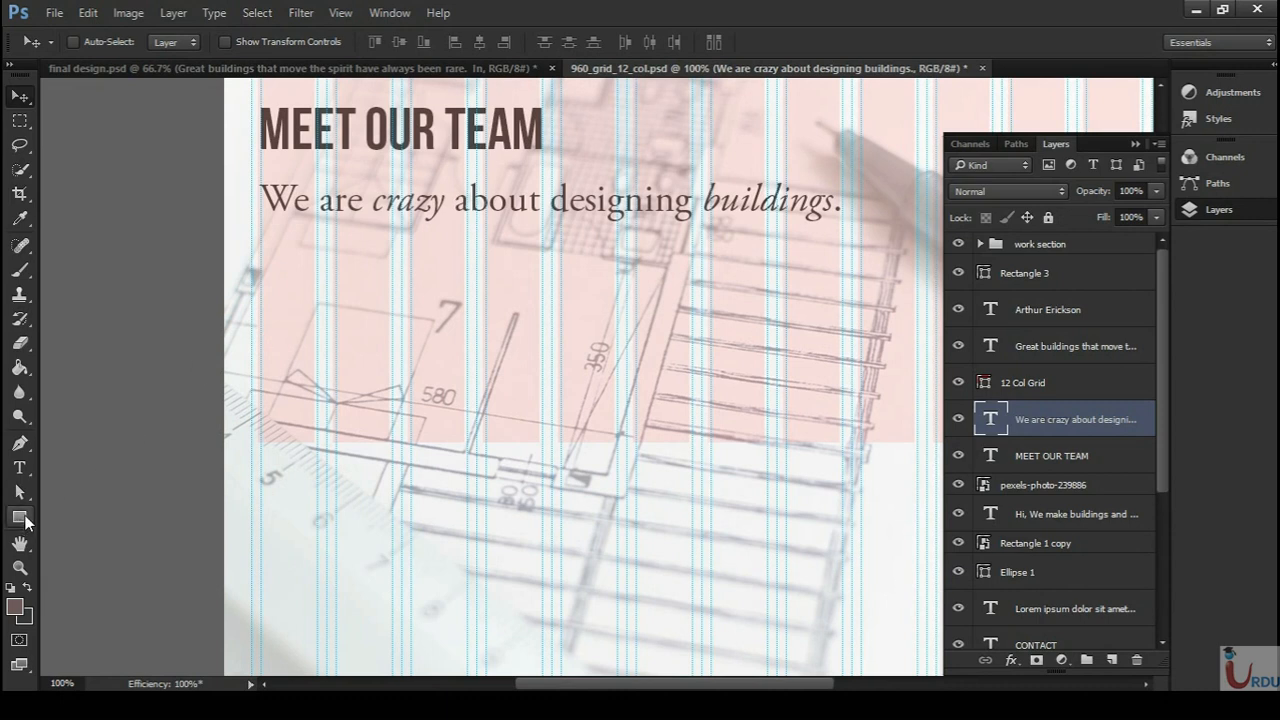
pyautogui.moveTo(19, 525); pyautogui.dragTo(103, 553)
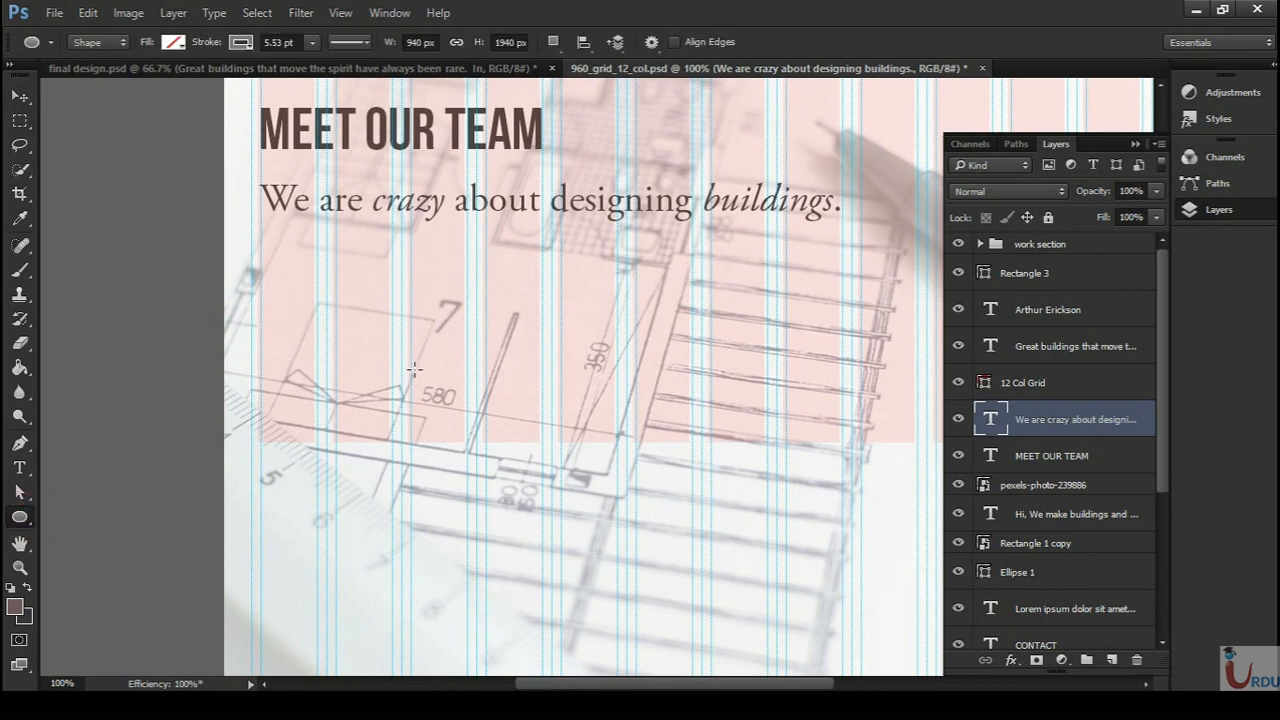
pyautogui.moveTo(371, 363); pyautogui.dragTo(503, 443)
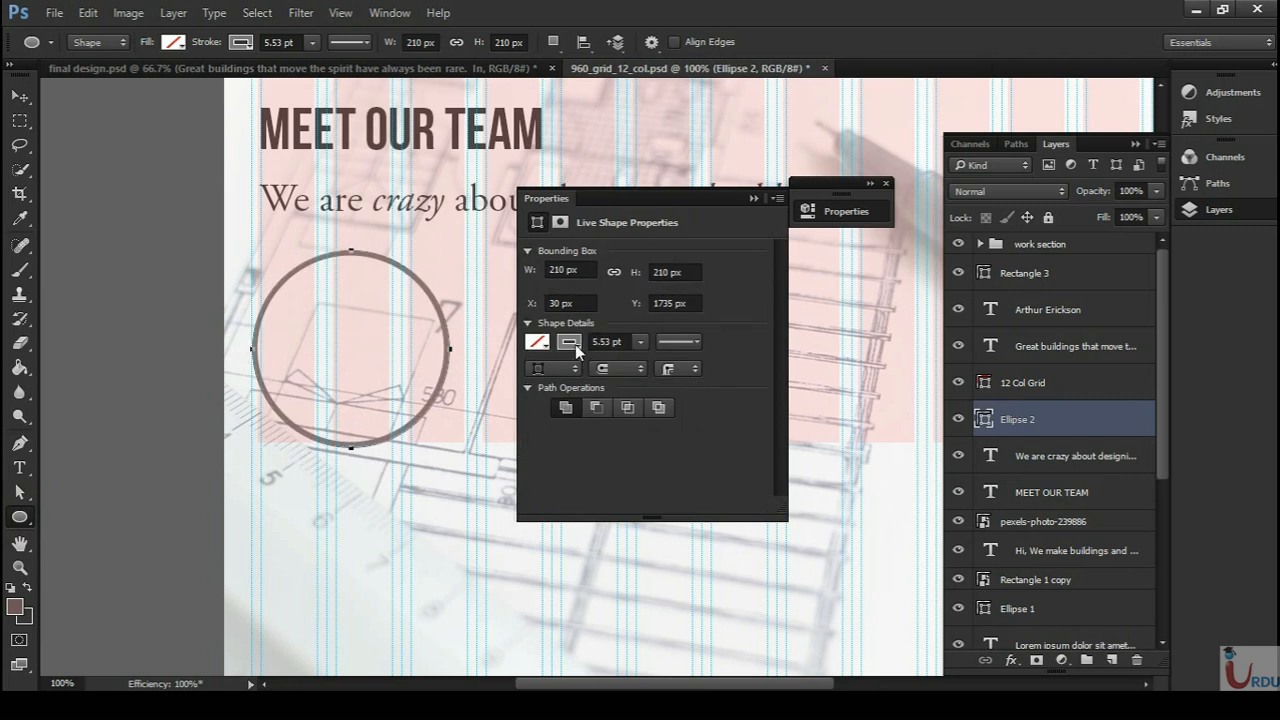
# - Remove the circle's stroke and fill it with a recently used gray
pyautogui.click(569, 342)
pyautogui.click(550, 379)
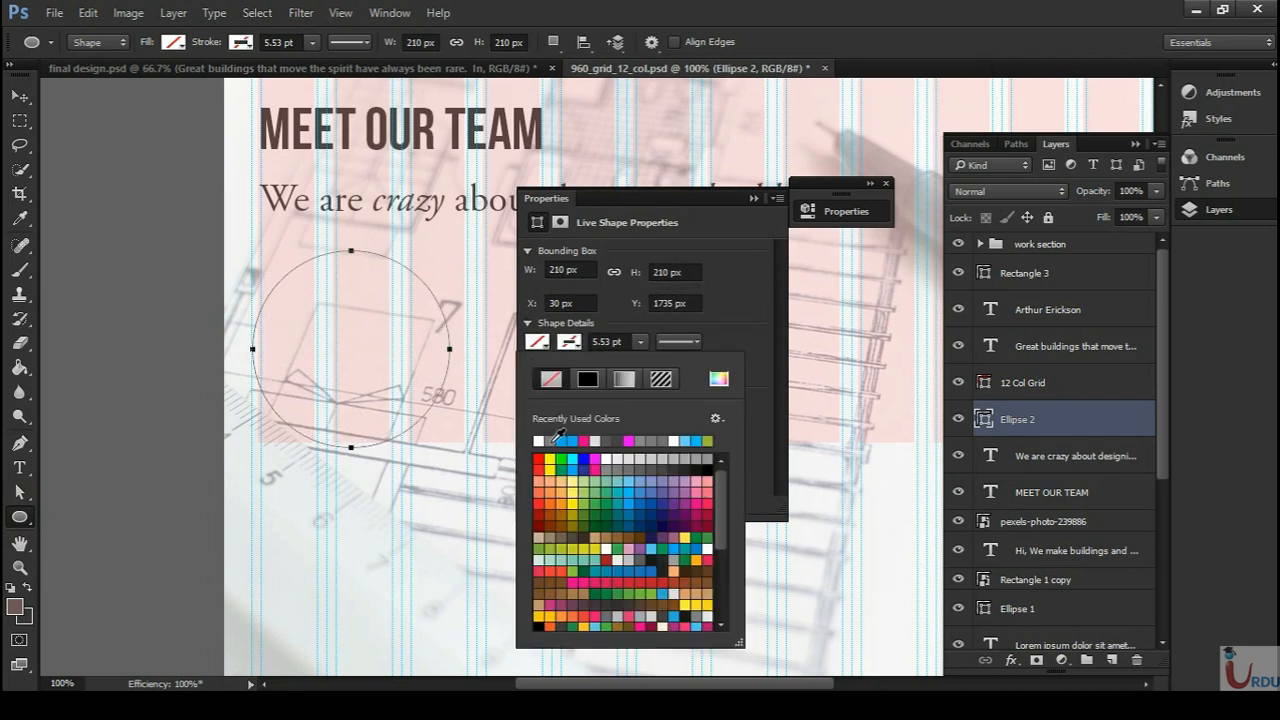
pyautogui.click(550, 441)
pyautogui.click(750, 198)
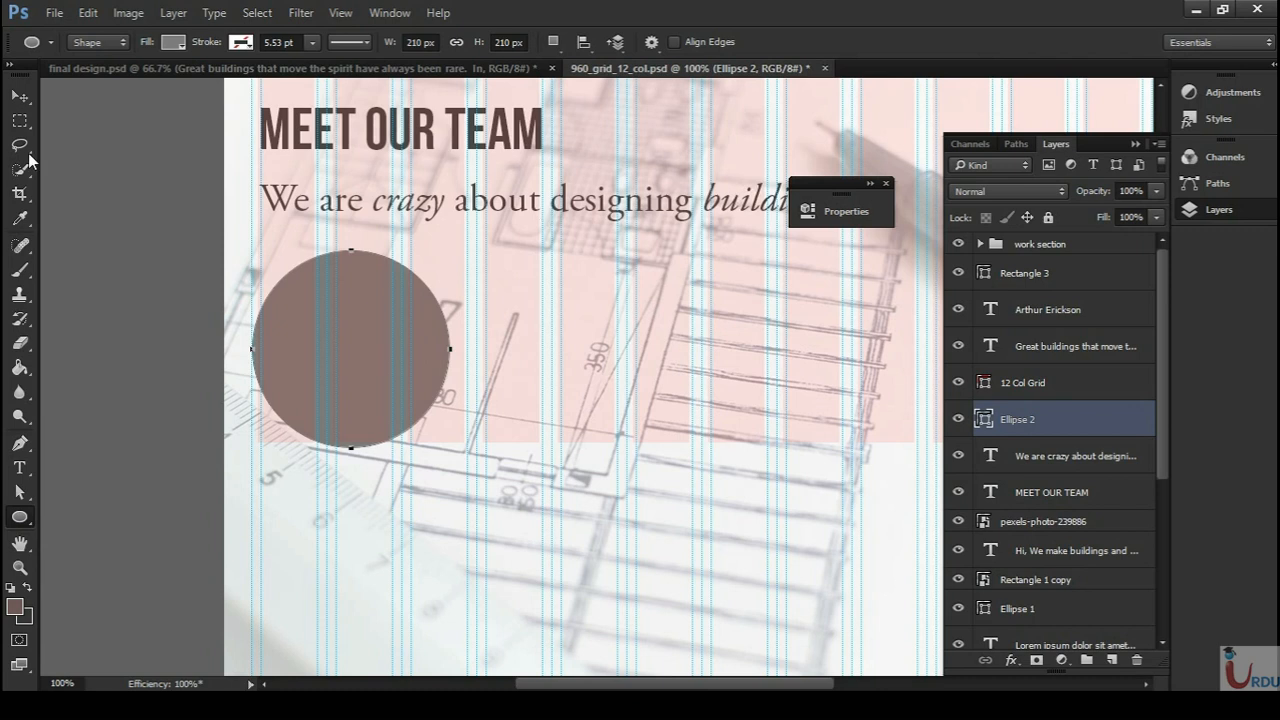
# - Move the circle so it is centred across the first four grid columns below the subheading
pyautogui.click(20, 96)
pyautogui.moveTo(372, 384); pyautogui.dragTo(421, 367)
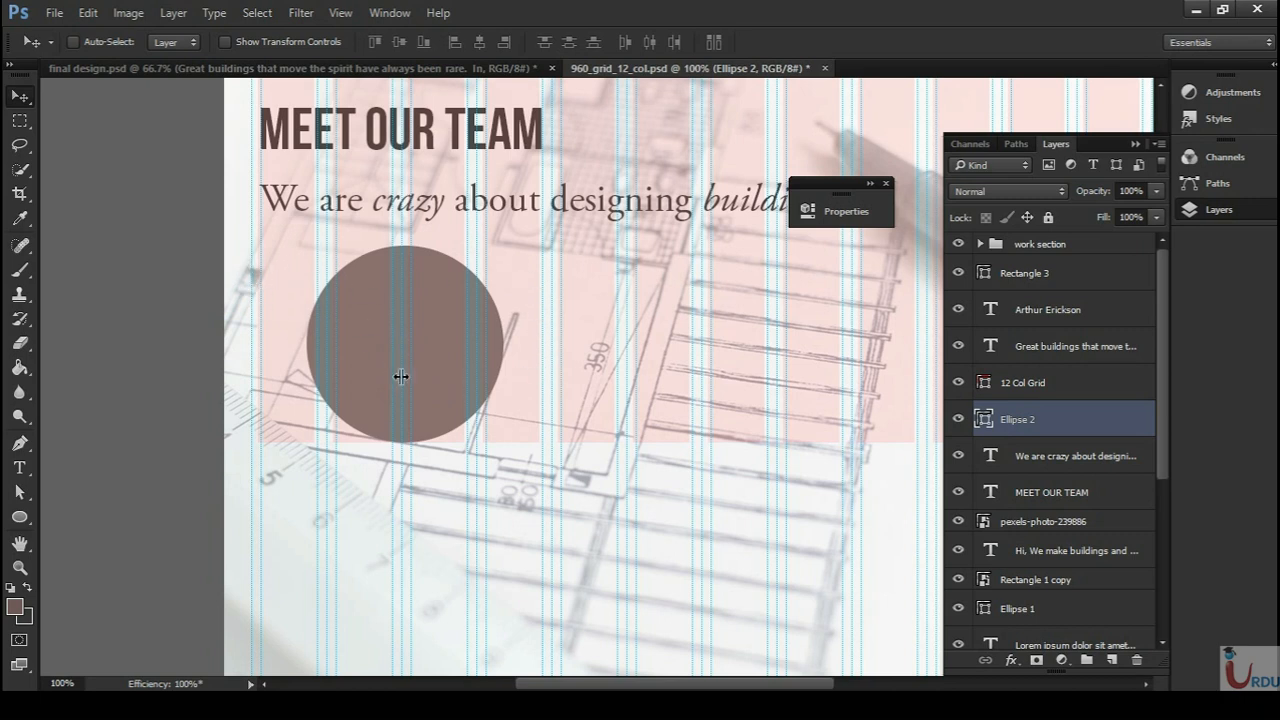
pyautogui.press('Left')
pyautogui.press('Left')
pyautogui.press('Left')
pyautogui.press('Left')
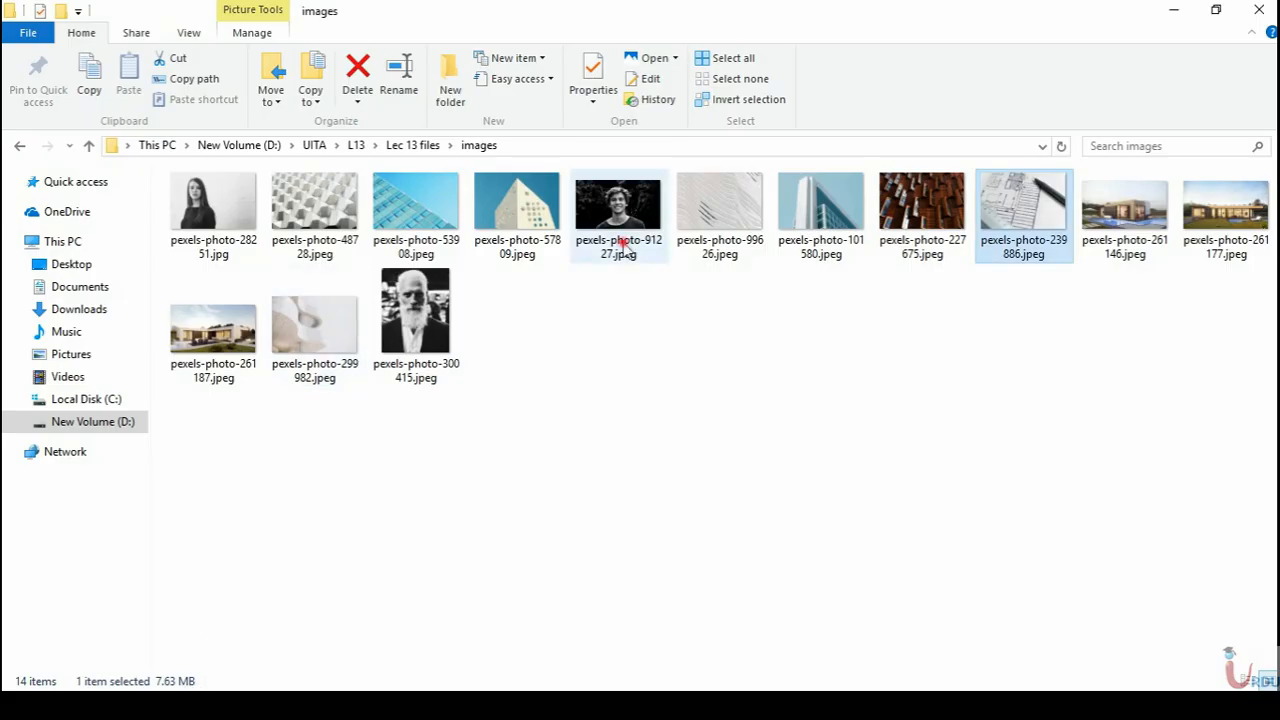
# - Place pexels-photo-91227.jpeg from the images folder over the circle and scale it to about 24.5%
pyautogui.moveTo(620, 215); pyautogui.dragTo(372, 381)
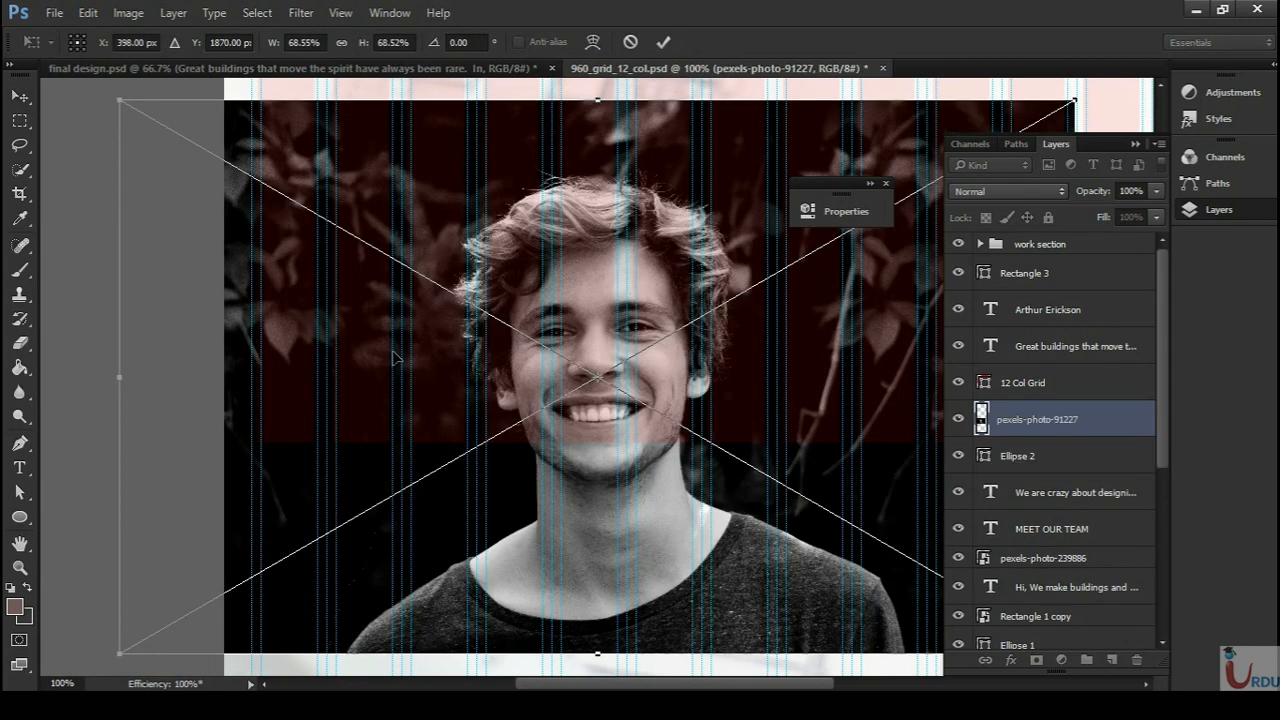
pyautogui.moveTo(118, 100); pyautogui.dragTo(659, 421)
pyautogui.moveTo(747, 448); pyautogui.dragTo(333, 273)
pyautogui.moveTo(650, 242); pyautogui.dragTo(545, 309)
pyautogui.moveTo(483, 405); pyautogui.dragTo(491, 340)
pyautogui.moveTo(541, 420); pyautogui.dragTo(586, 466)
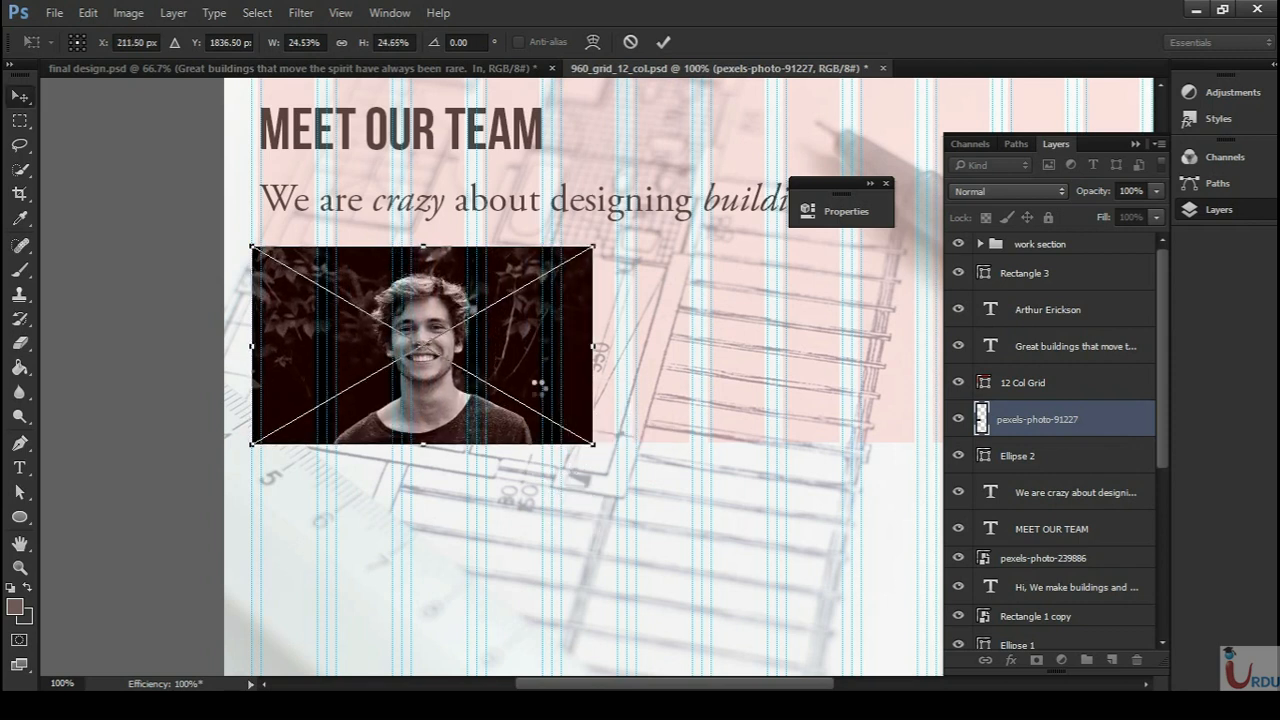
pyautogui.press('Return')
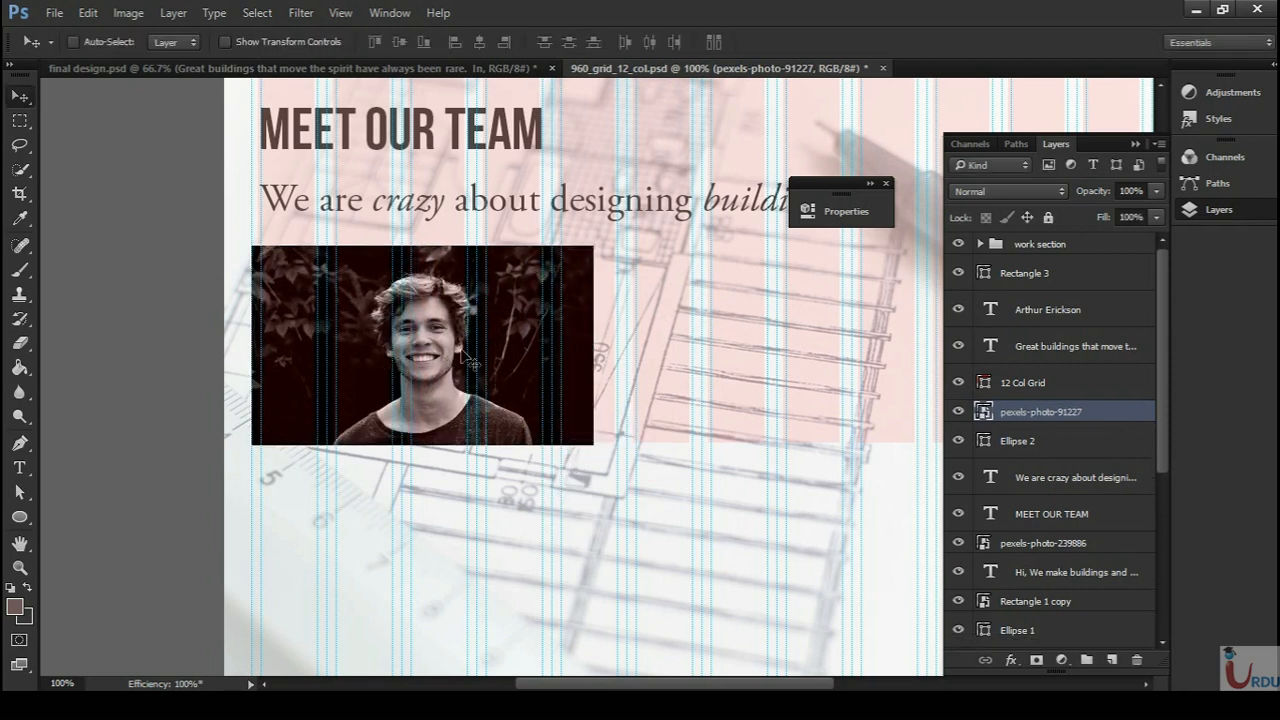
# - Clip the portrait photo to the circle and shift the circle so it frames the man's face
pyautogui.rightClick(1125, 420)
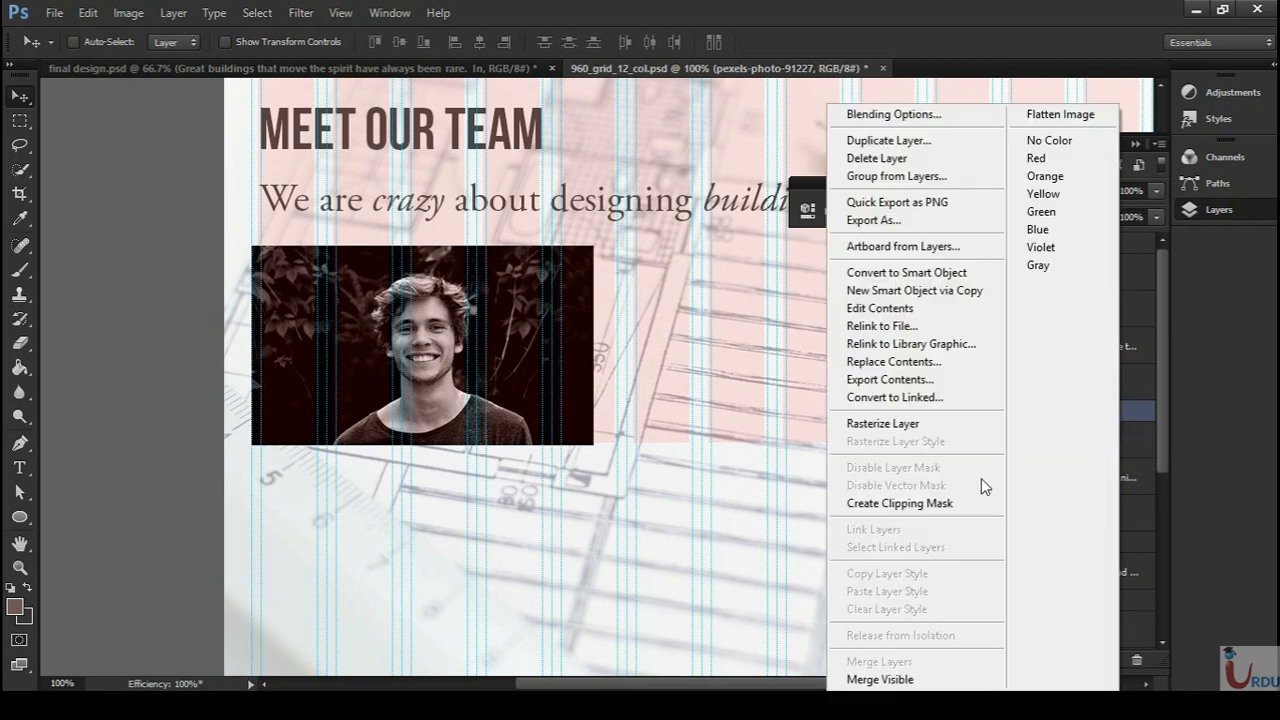
pyautogui.click(890, 504)
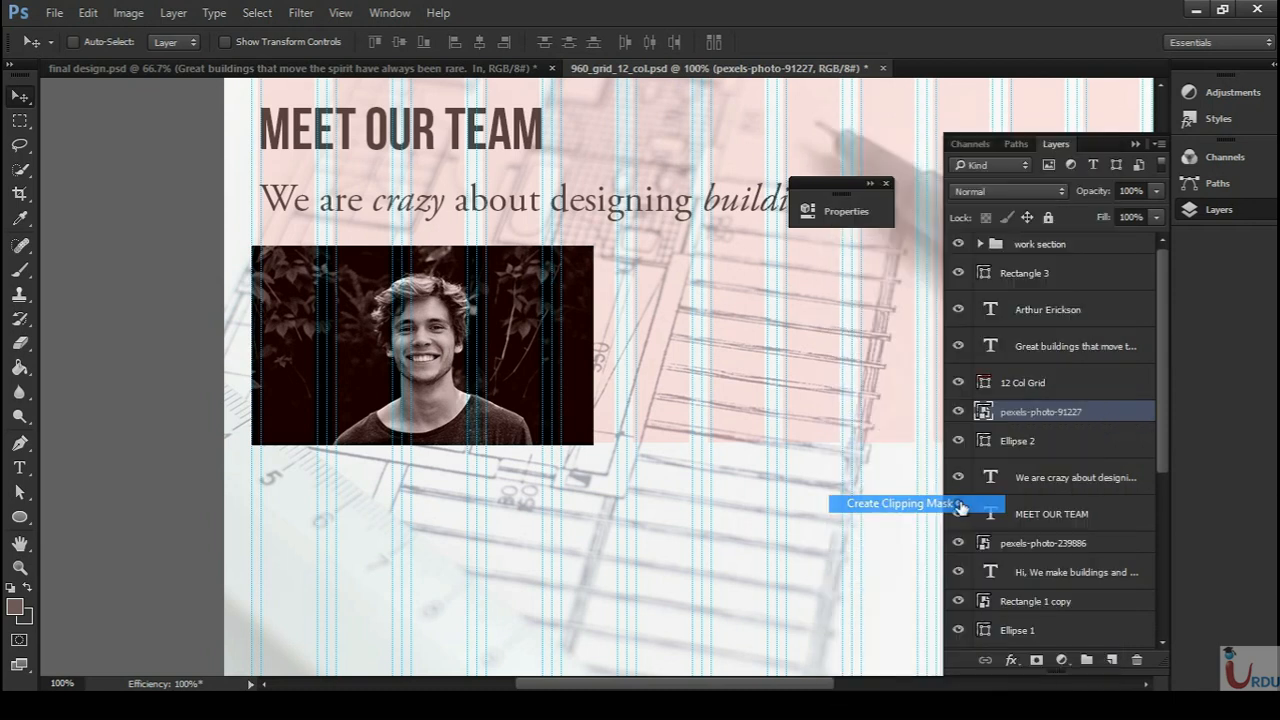
pyautogui.click(1073, 446)
pyautogui.moveTo(464, 391)
pyautogui.mouseDown()
pyautogui.moveTo(432, 383)
pyautogui.moveTo(471, 392)
pyautogui.mouseUp()
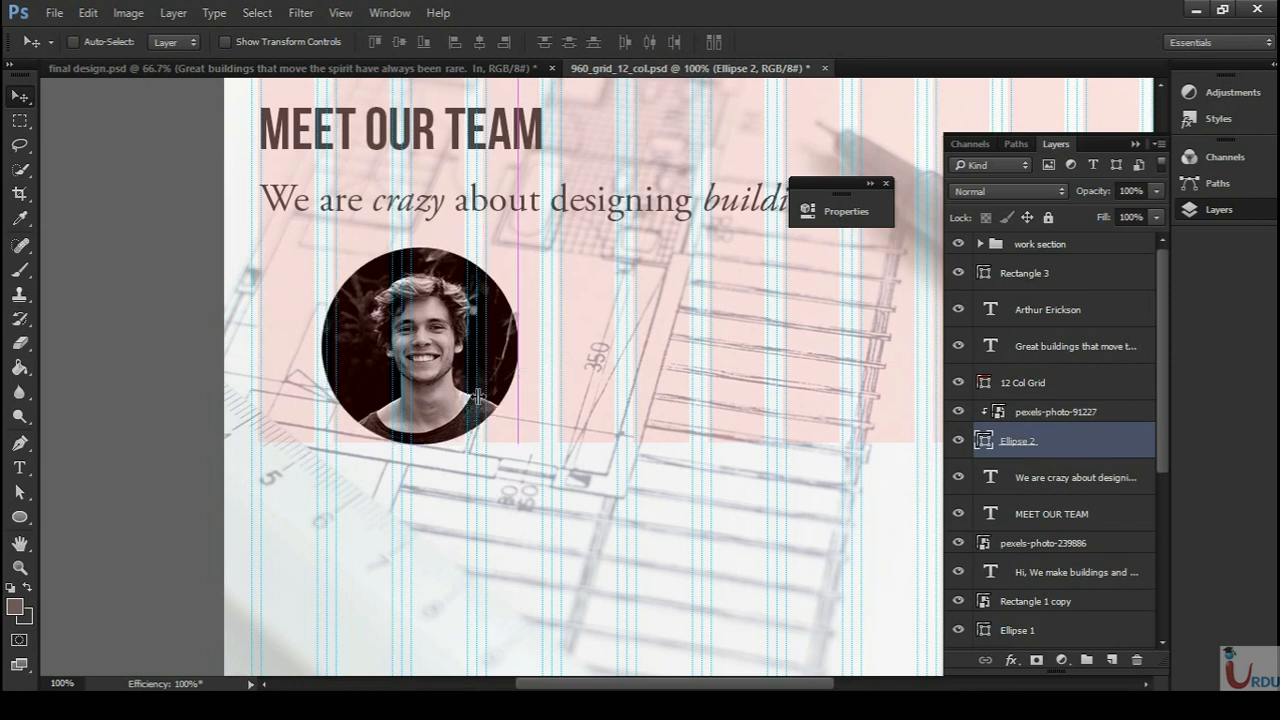
# - Move the photo and its circle together to centre them on the first four columns, slightly lower beneath the subheading
pyautogui.keyDown('shift'); pyautogui.click(1100, 412); pyautogui.keyUp('shift')
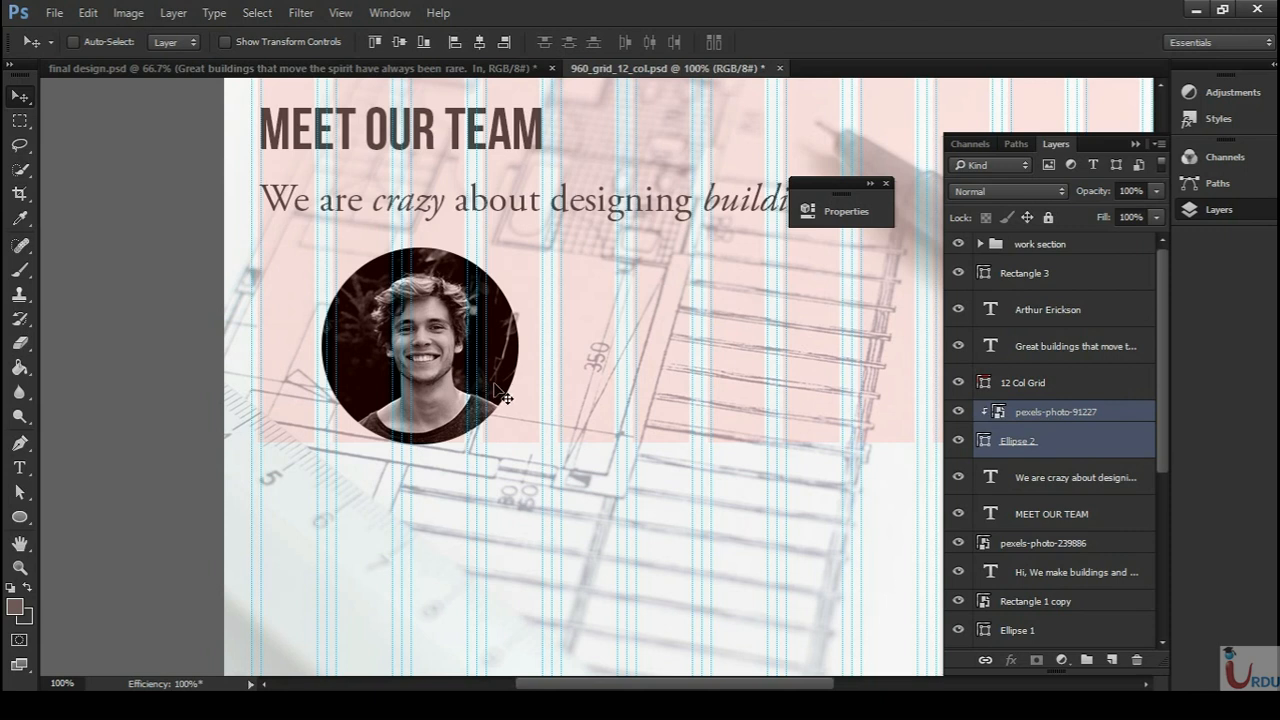
pyautogui.moveTo(507, 402)
pyautogui.mouseDown()
pyautogui.moveTo(510, 388)
pyautogui.moveTo(473, 380)
pyautogui.moveTo(489, 395)
pyautogui.mouseUp()
pyautogui.press('Down')
pyautogui.press('Down')
pyautogui.press('Down')
pyautogui.press('Down')
pyautogui.press('Down')
pyautogui.press('Down')
pyautogui.press('Down')
pyautogui.press('Down')
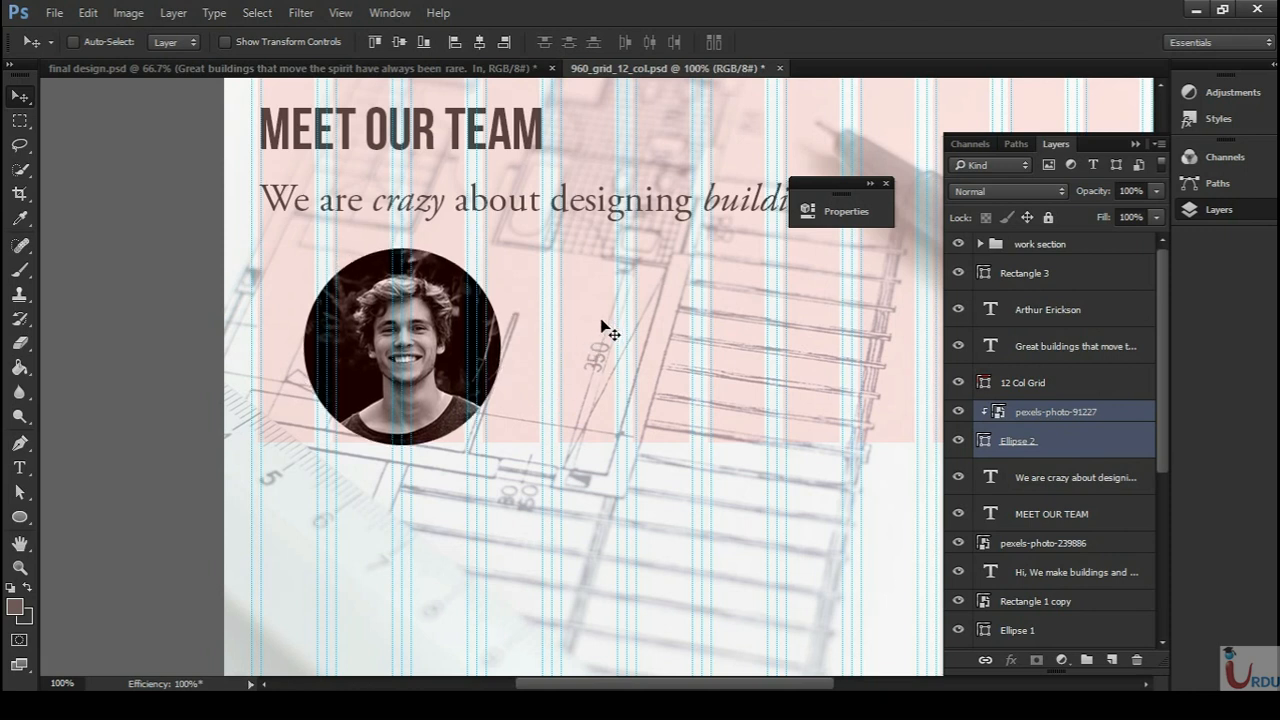
pyautogui.hotkey('ctrl', '-')
pyautogui.press('Down')
pyautogui.press('Down')
pyautogui.press('Down')
pyautogui.press('Down')
pyautogui.press('Down')
pyautogui.press('Down')
pyautogui.press('Down')
pyautogui.press('Down')
pyautogui.press('Down')
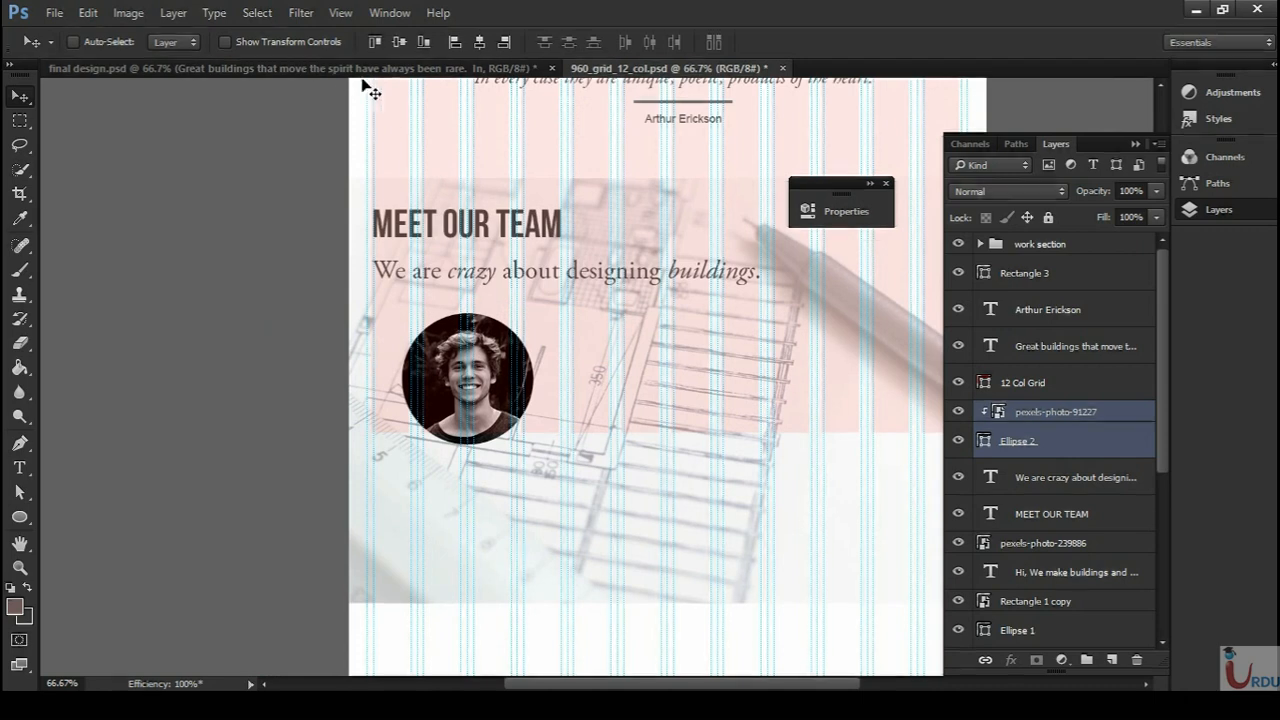
# - Examine the font and size of the first team member's name in final design.psd
pyautogui.press('t')
pyautogui.click(415, 470)
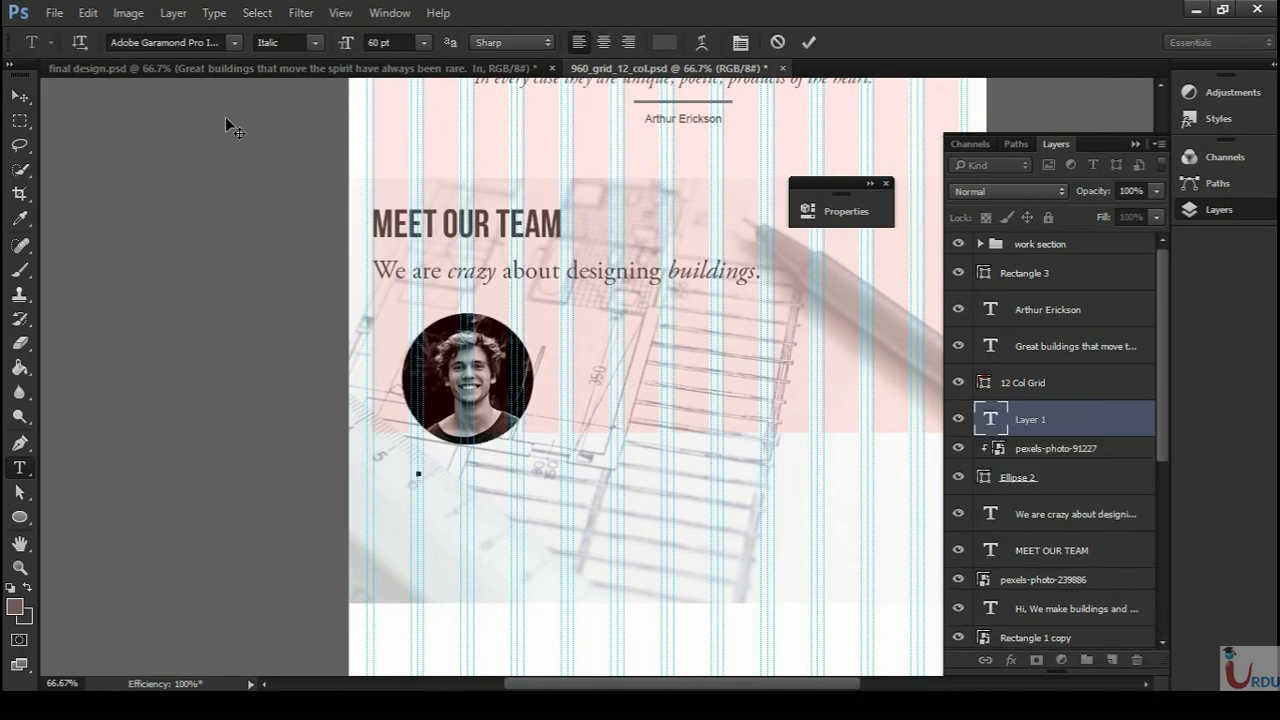
pyautogui.click(259, 67)
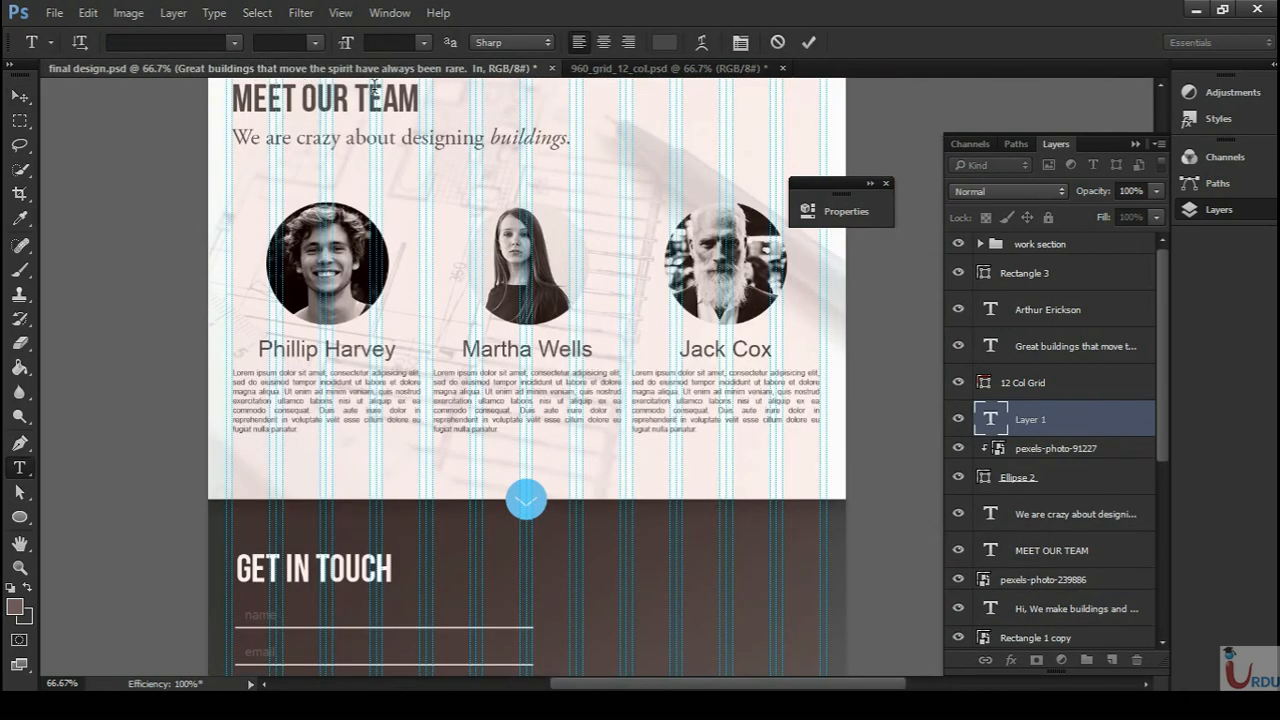
pyautogui.click(258, 349)
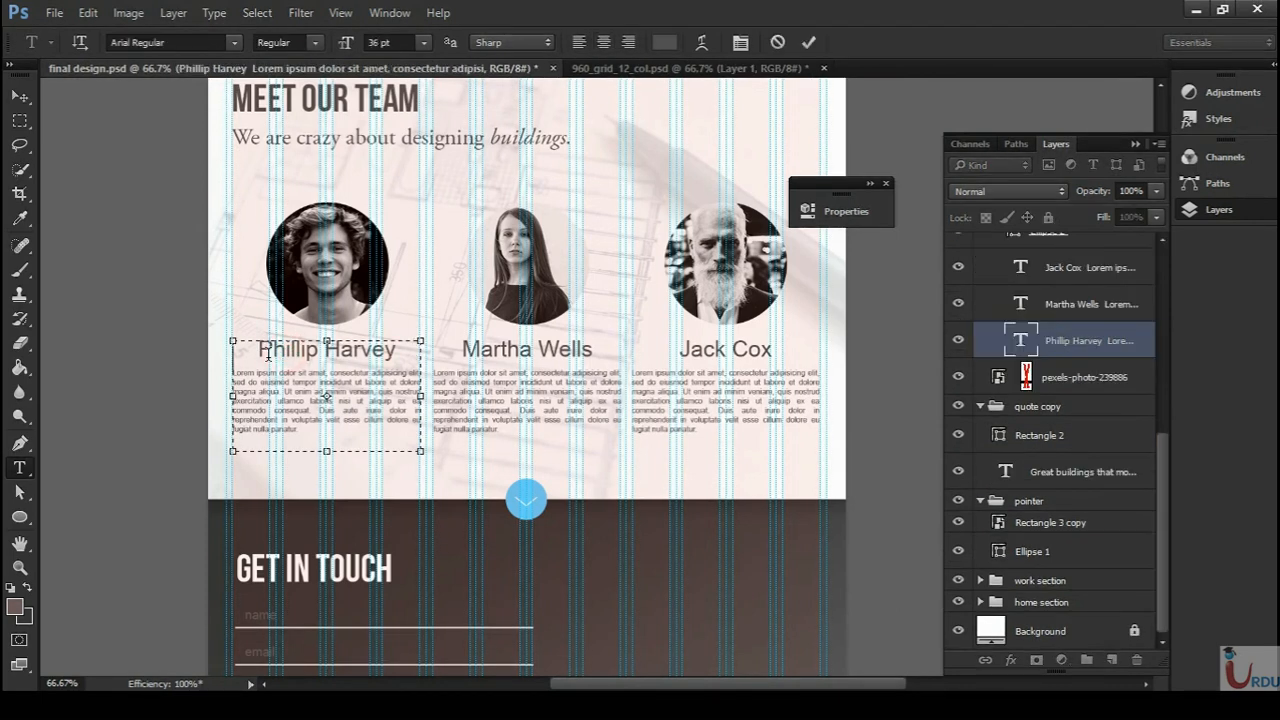
pyautogui.moveTo(402, 350); pyautogui.dragTo(386, 350)
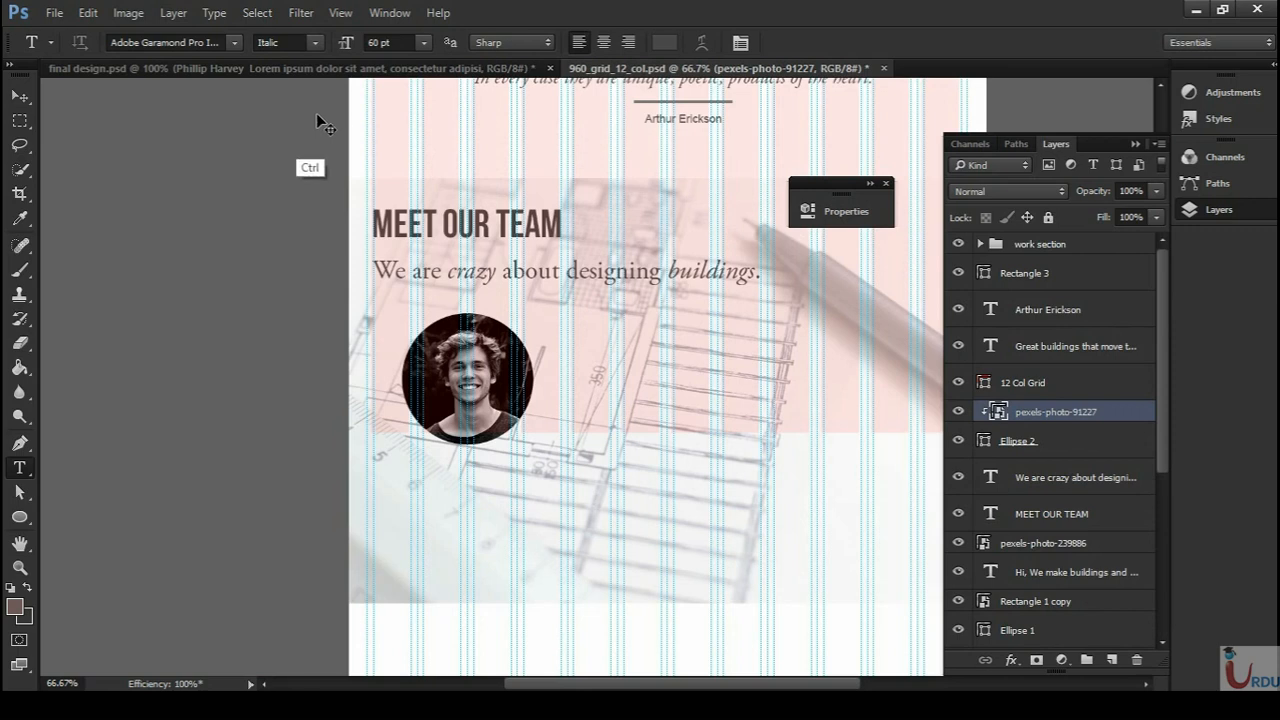
# - Add the first team member's full name as Arial Regular text below the circular portrait in 960_grid_12_col.psd
pyautogui.hotkey('ctrl', '+')
pyautogui.moveTo(543, 343); pyautogui.dragTo(577, 158)
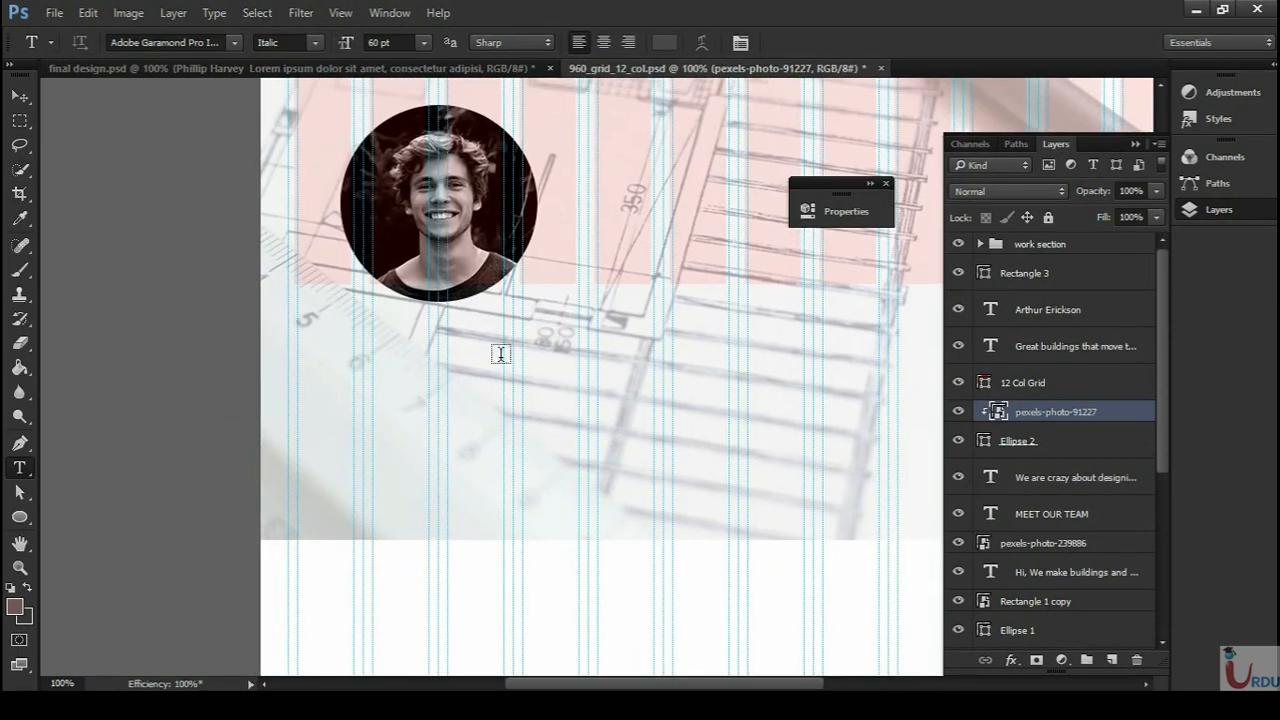
pyautogui.click(341, 339)
pyautogui.click(183, 44)
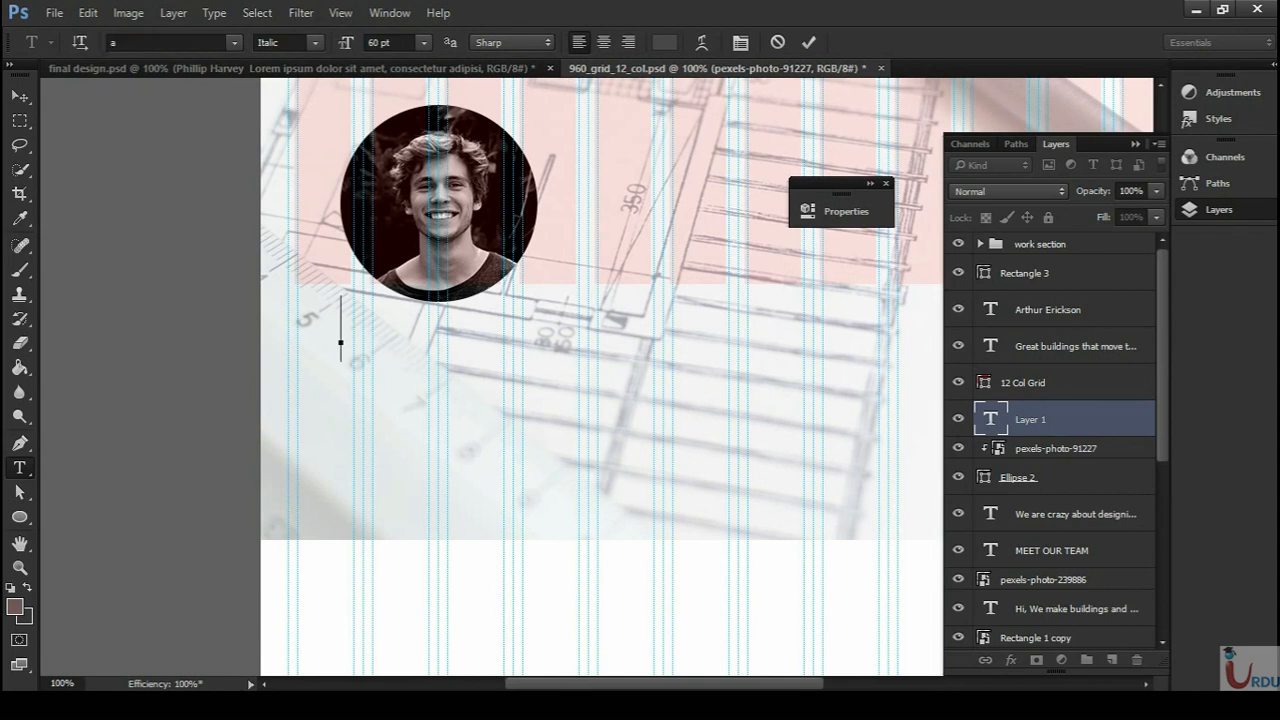
pyautogui.write('arial')
pyautogui.press('Return')
pyautogui.write('Philip')
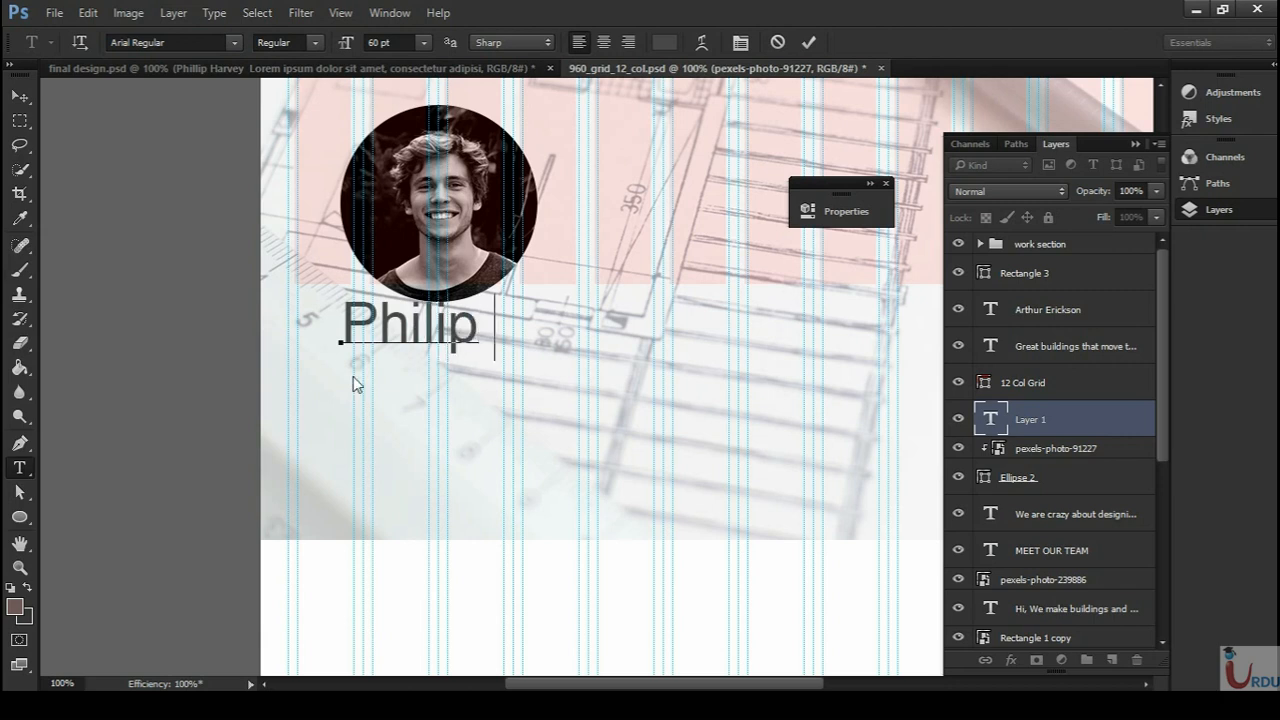
pyautogui.write(' Harvey')
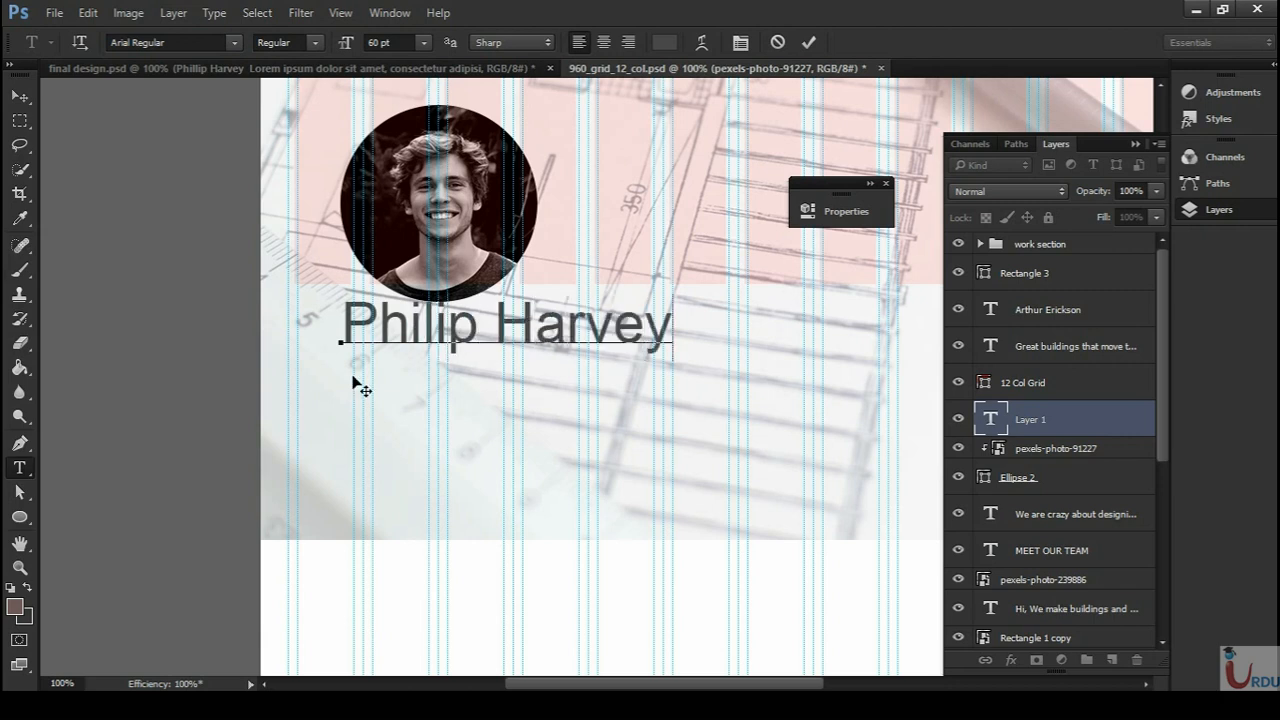
pyautogui.click(808, 42)
# - Scale the team member's name down to about 39 pt and centre it beneath the portrait
pyautogui.press('ctrl')
pyautogui.moveTo(556, 338); pyautogui.dragTo(520, 363)
pyautogui.hotkey('ctrl', 't')
pyautogui.moveTo(632, 376); pyautogui.dragTo(488, 335)
pyautogui.press('Return')
pyautogui.hotkey('ctrl', '-')
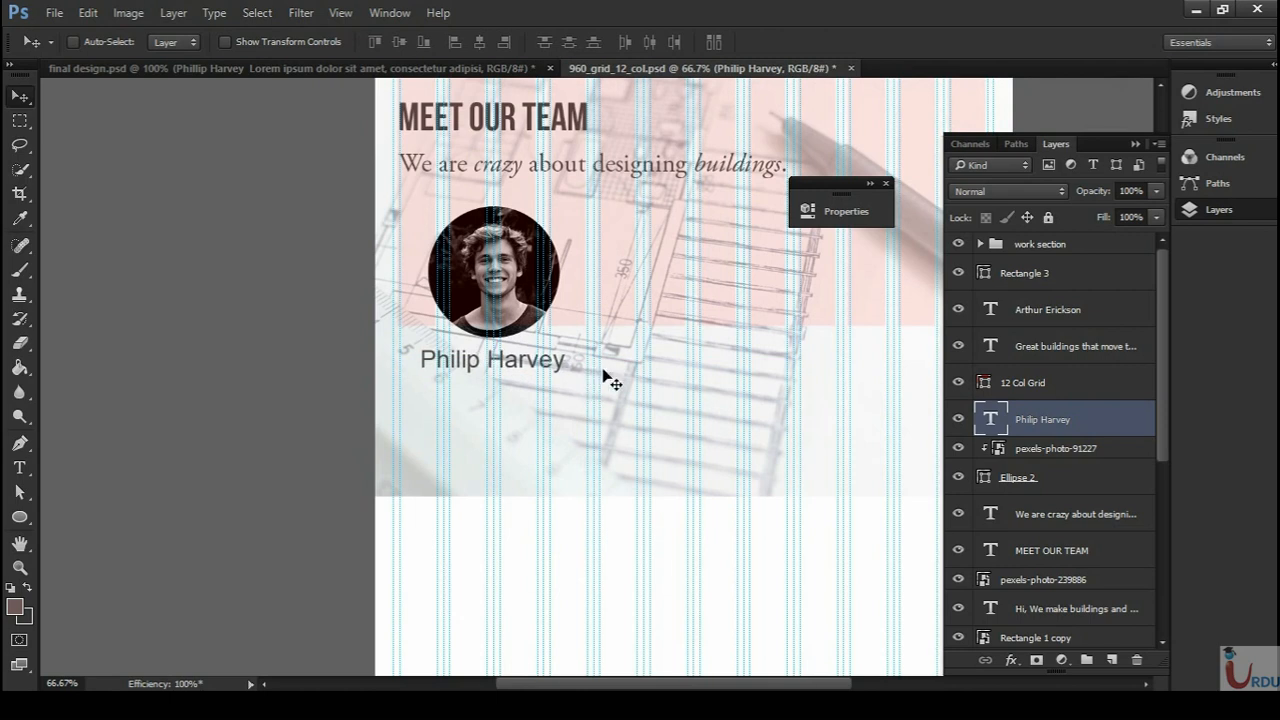
# - Draw a paragraph text box below the team member's name, spanning the first four grid columns
pyautogui.hotkey('ctrl', '+')
pyautogui.scroll(-2, 575, 370)
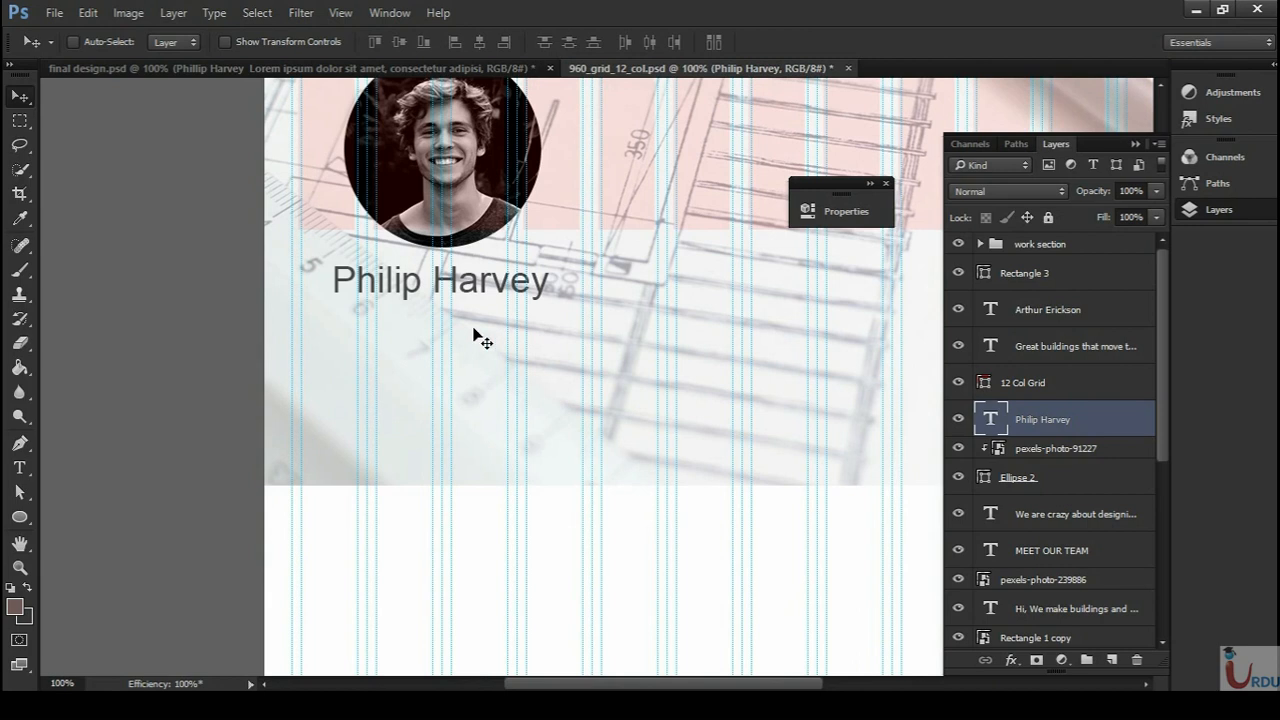
pyautogui.press('t')
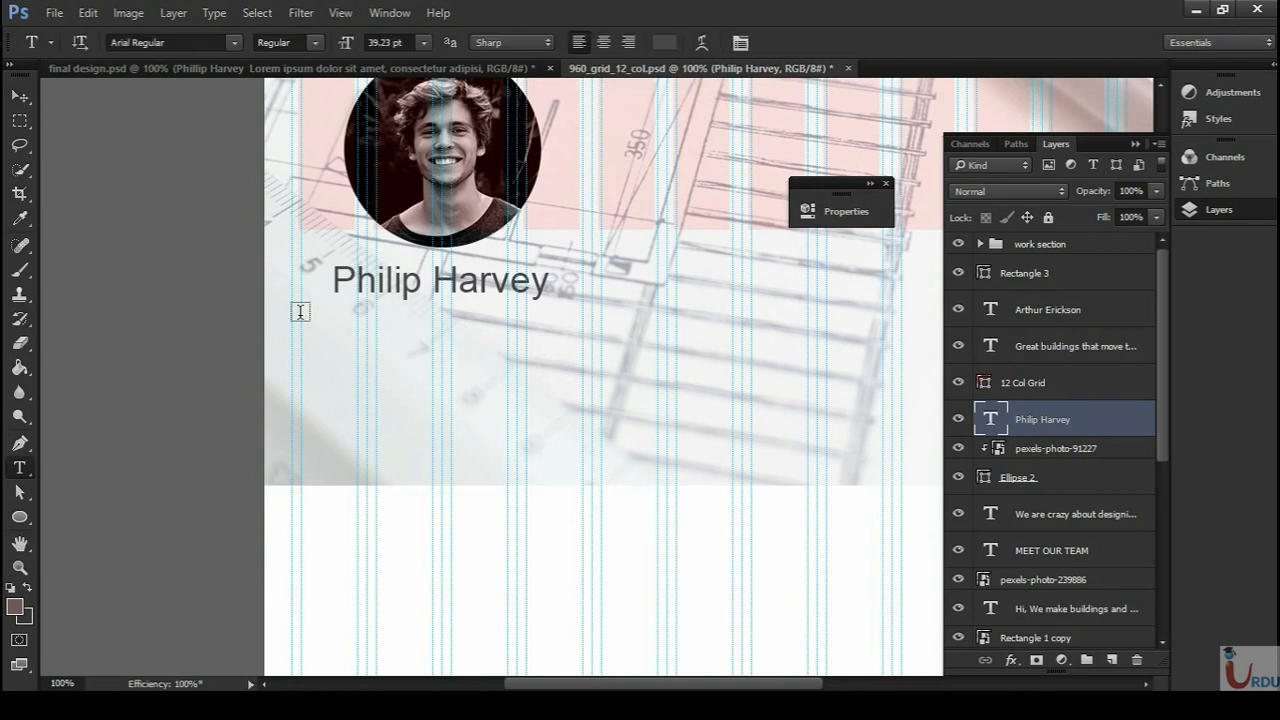
pyautogui.moveTo(302, 314); pyautogui.dragTo(580, 509)
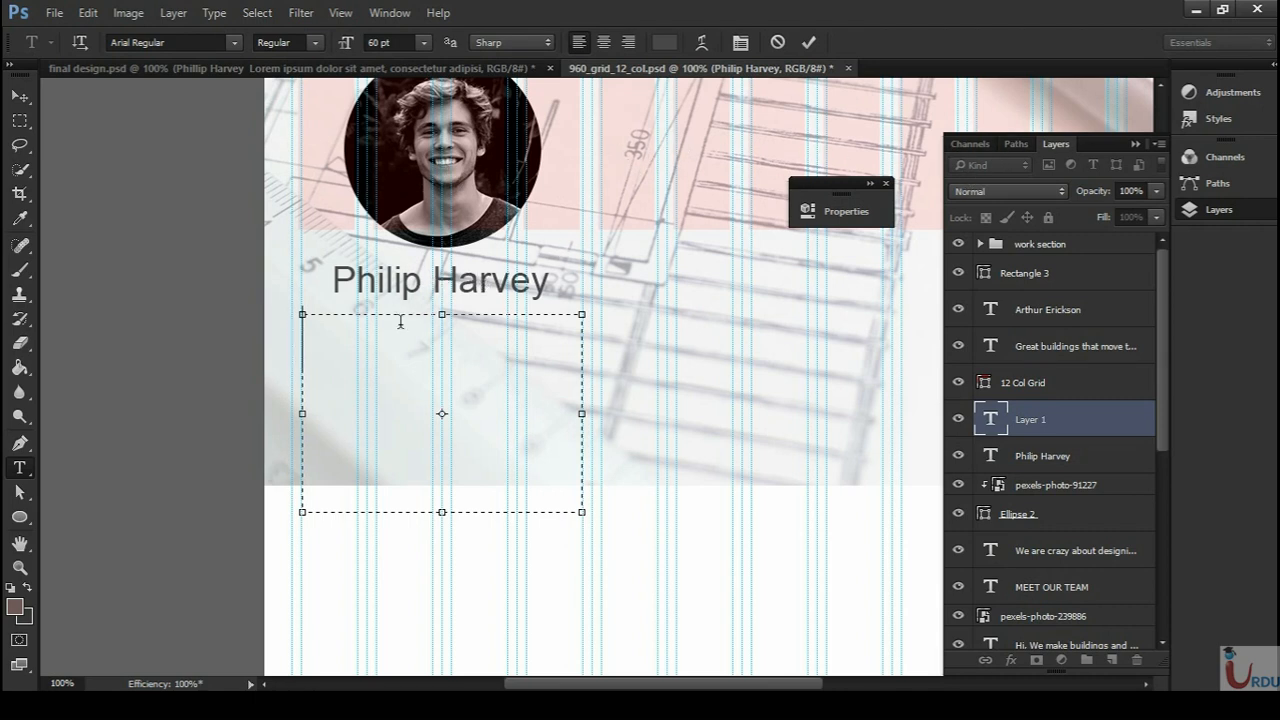
# - Set the paragraph's font size to 10 pt and fill the text box with Lorem Ipsum placeholder text
pyautogui.click(316, 45)
pyautogui.click(316, 42)
pyautogui.click(425, 42)
pyautogui.click(418, 152)
pyautogui.click(214, 12)
pyautogui.click(280, 373)
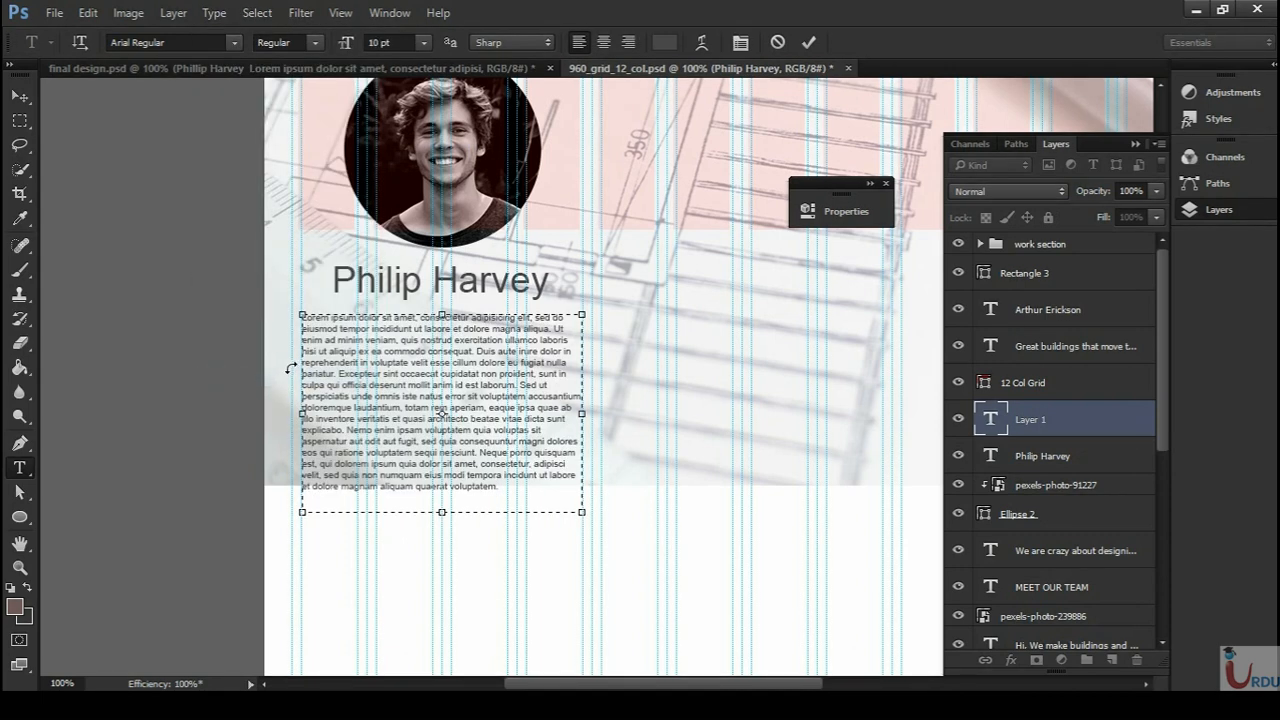
# - Delete the description's final sentence starting with "Neque porro quisquam", commit the text, and hide the 12 Col Grid layer
pyautogui.moveTo(519, 494); pyautogui.dragTo(476, 452)
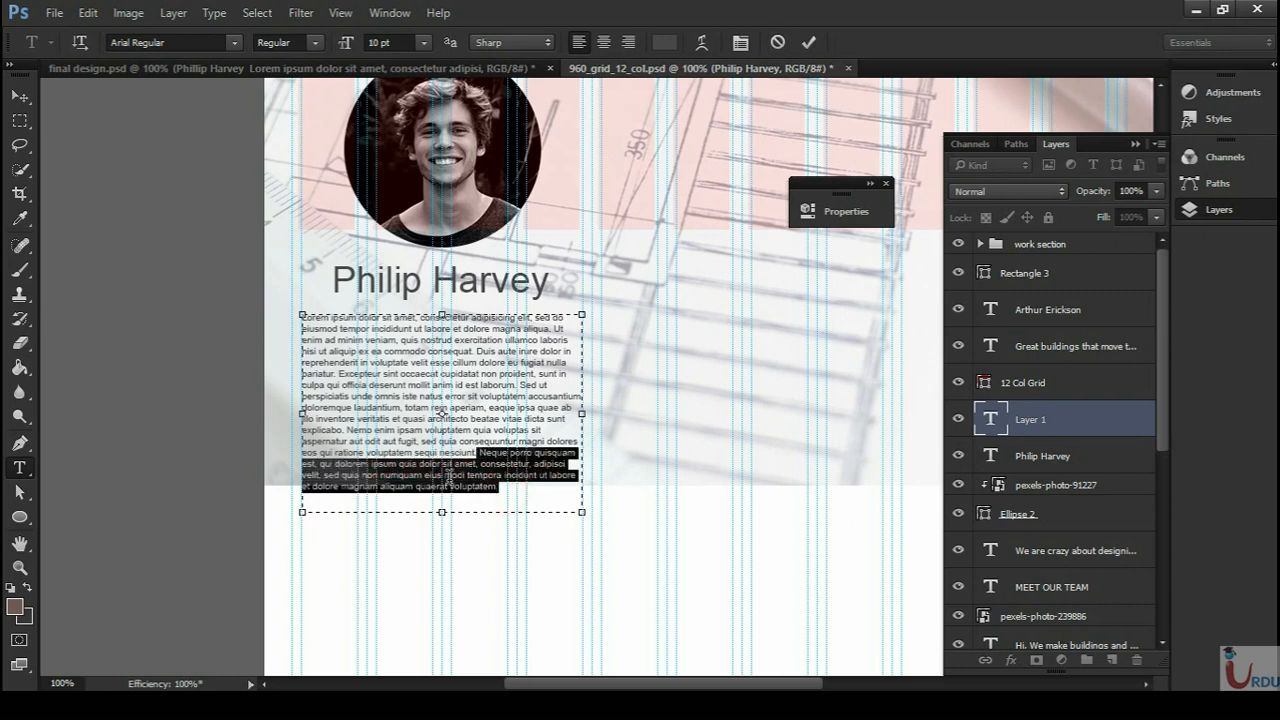
pyautogui.press('BackSpace')
pyautogui.click(808, 42)
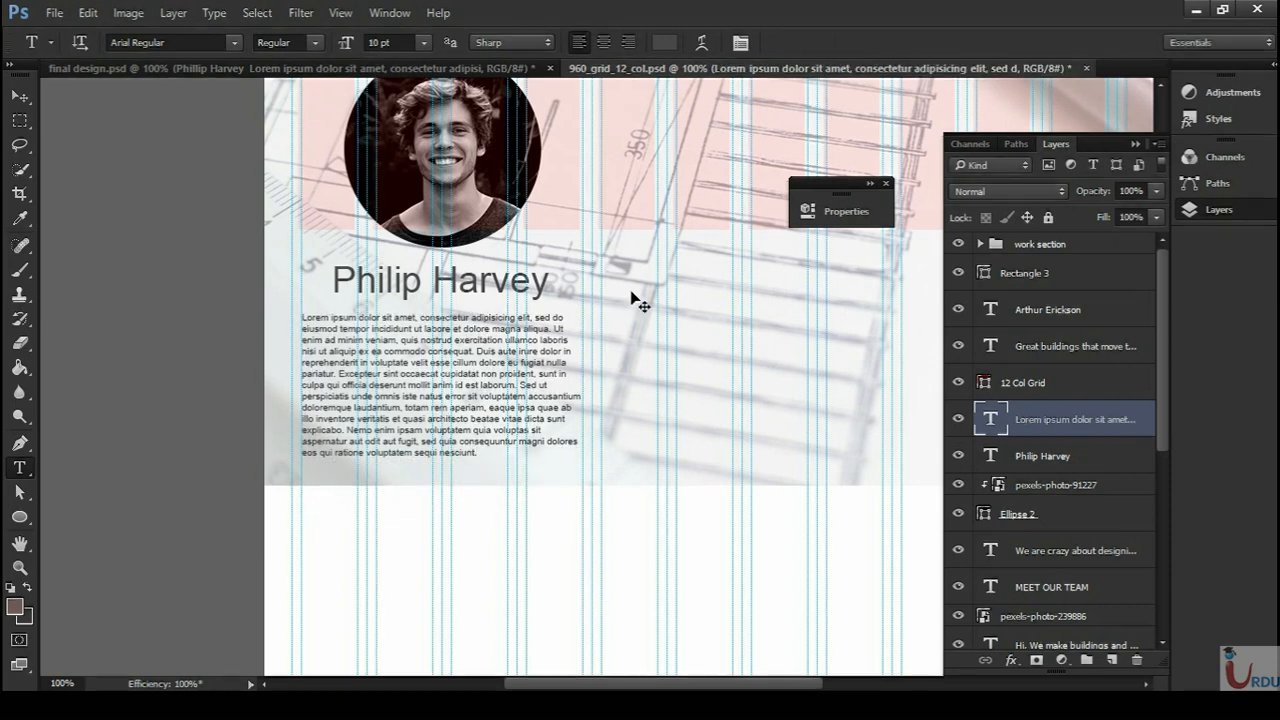
pyautogui.hotkey('ctrl', '-')
pyautogui.hotkey('ctrl', '-')
pyautogui.moveTo(672, 391); pyautogui.dragTo(578, 455)
pyautogui.click(957, 384)
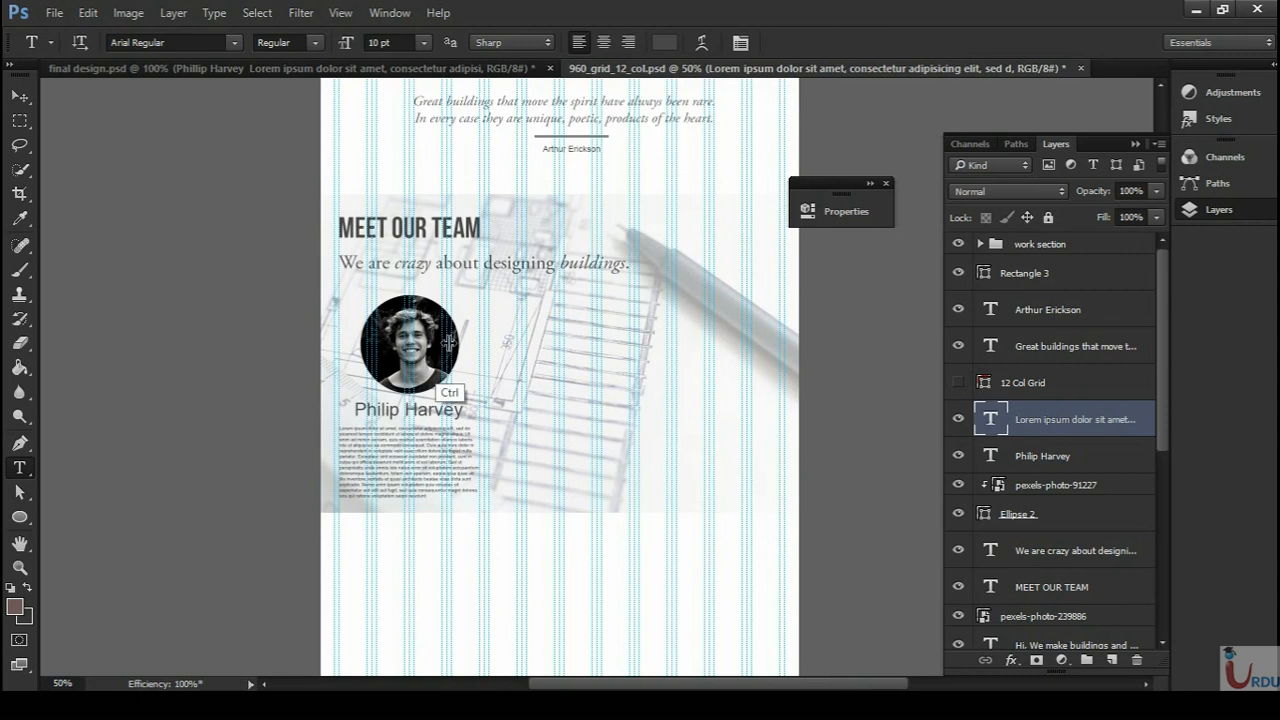
# - Justify the whole Lorem Ipsum description below the first member's name, with its last line centred, and commit the text
pyautogui.hotkey('ctrl', '+')
pyautogui.hotkey('ctrl', '+')
pyautogui.moveTo(427, 430); pyautogui.dragTo(570, 243)
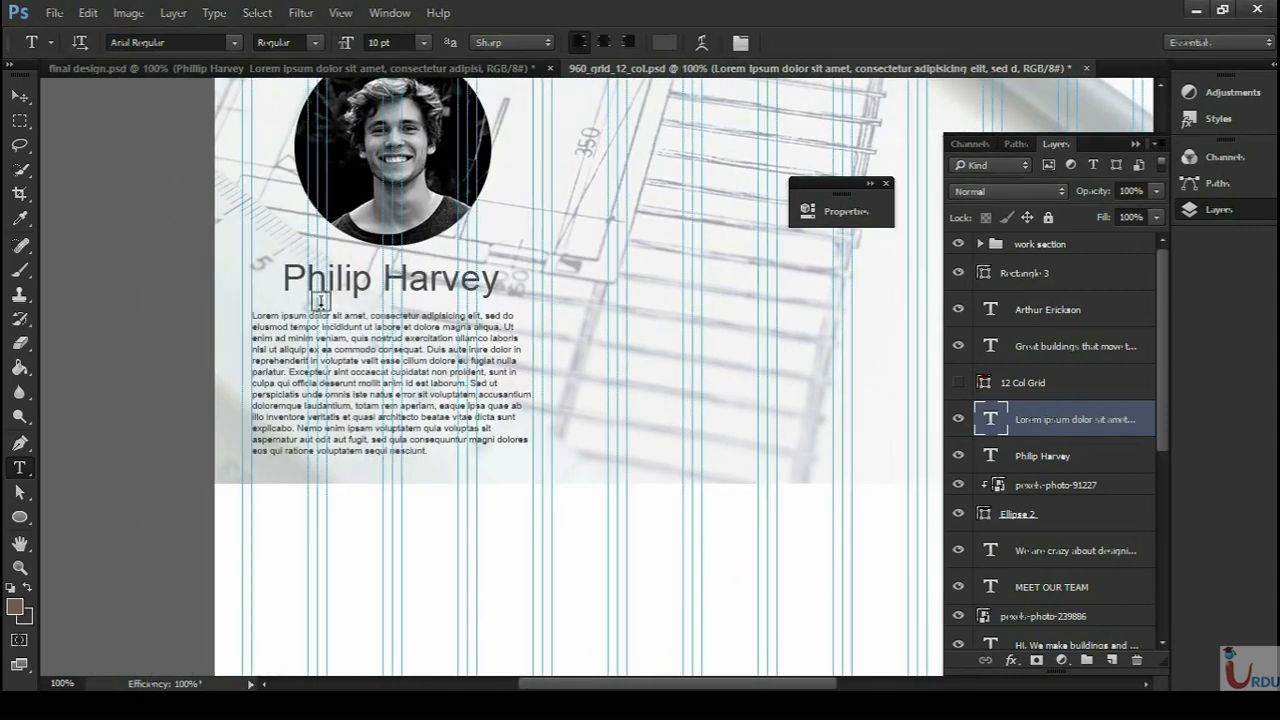
pyautogui.moveTo(254, 314); pyautogui.dragTo(452, 452)
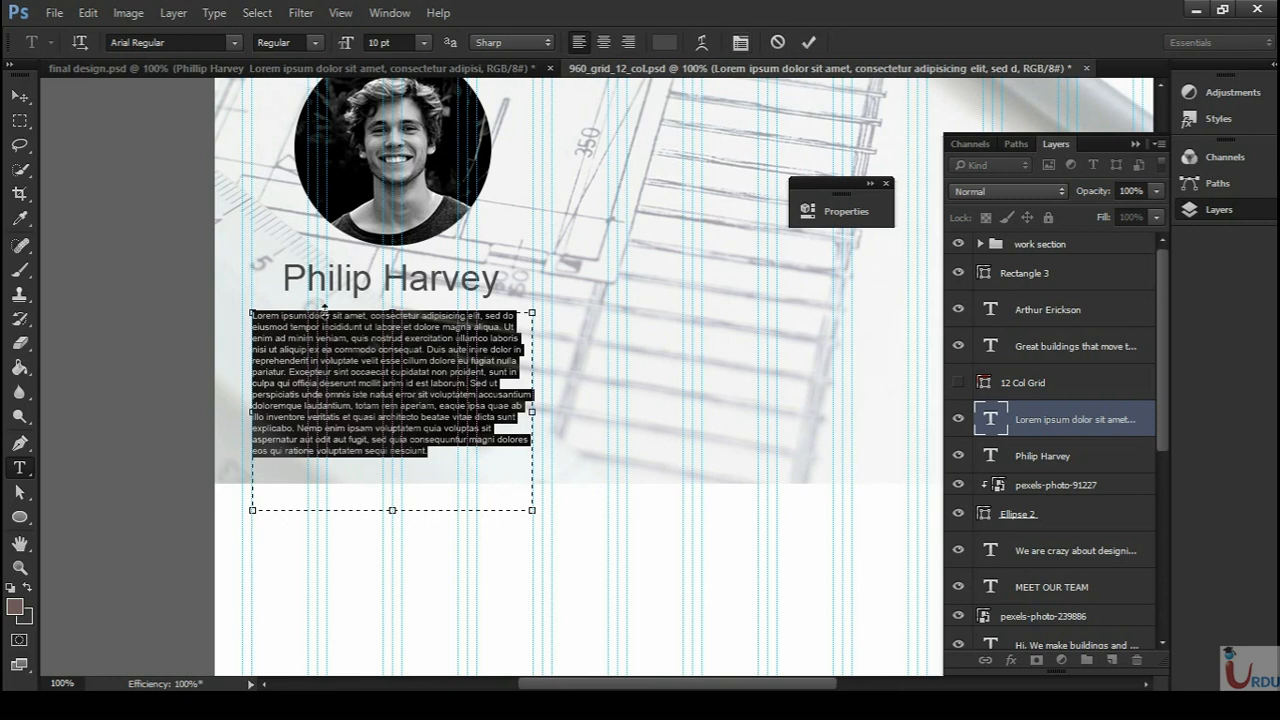
pyautogui.click(740, 42)
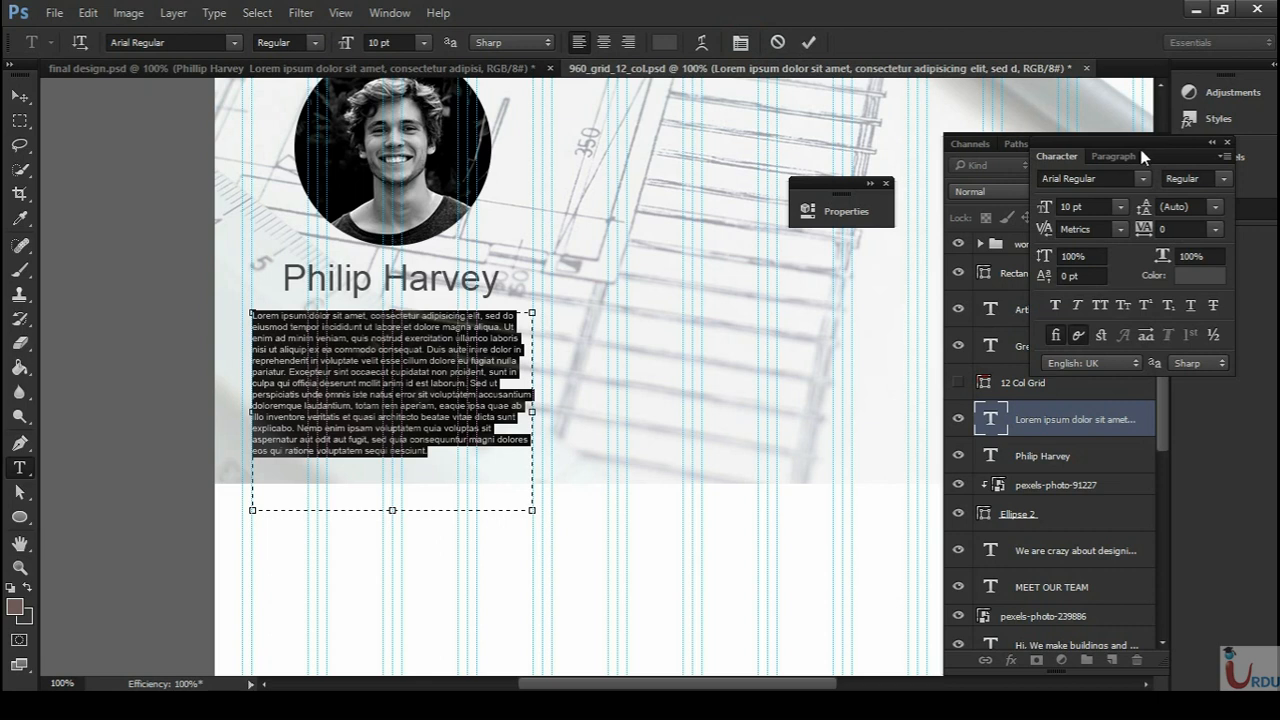
pyautogui.click(742, 46)
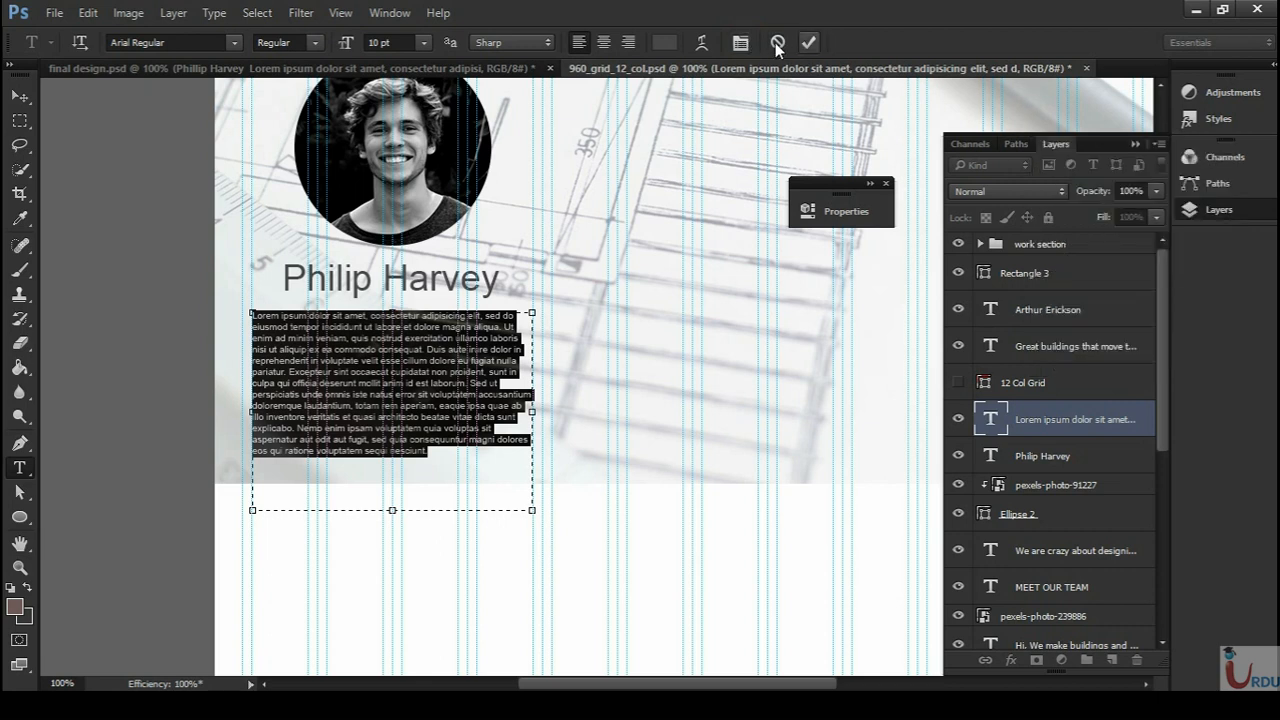
pyautogui.click(742, 44)
pyautogui.moveTo(1070, 163); pyautogui.dragTo(702, 351)
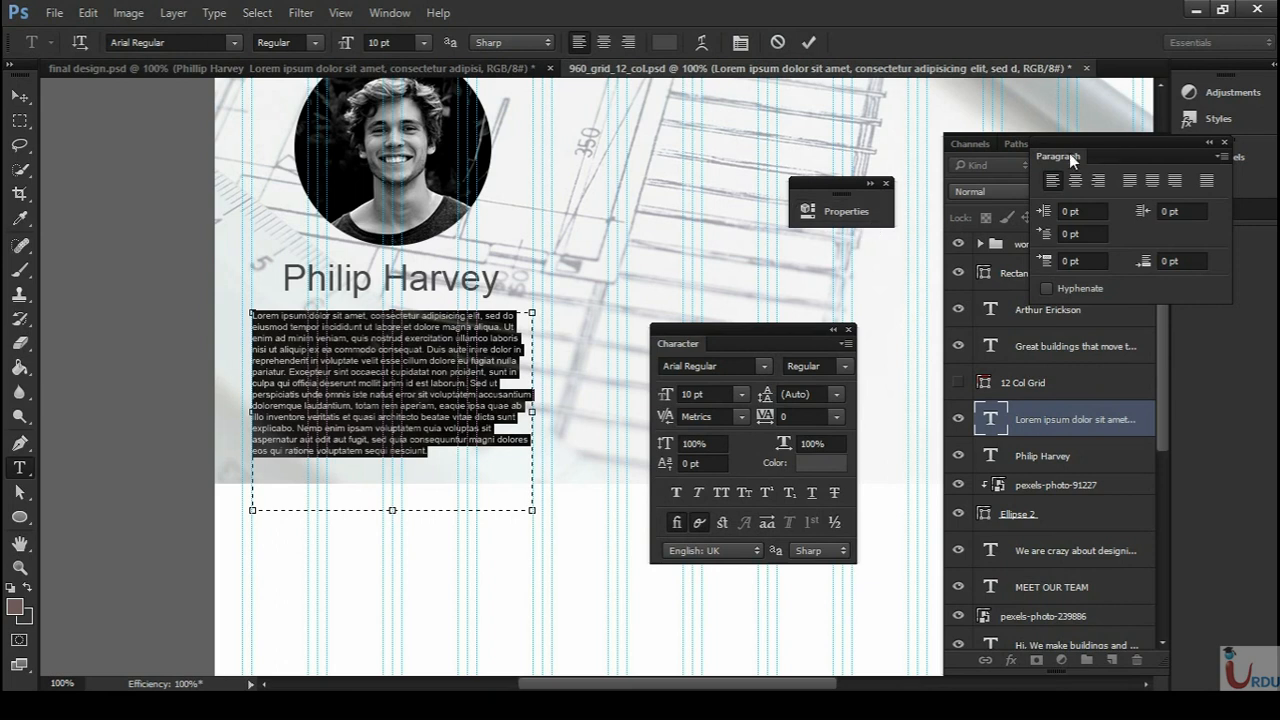
pyautogui.moveTo(1110, 160); pyautogui.dragTo(703, 198)
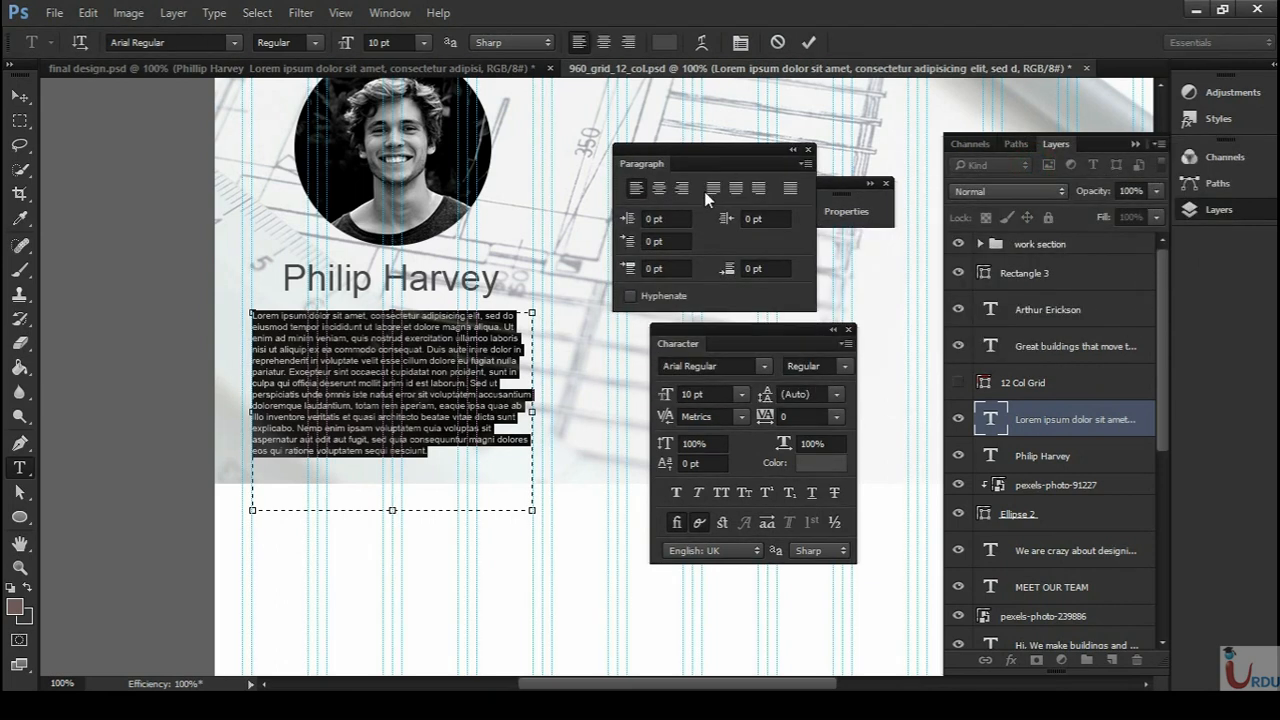
pyautogui.click(738, 189)
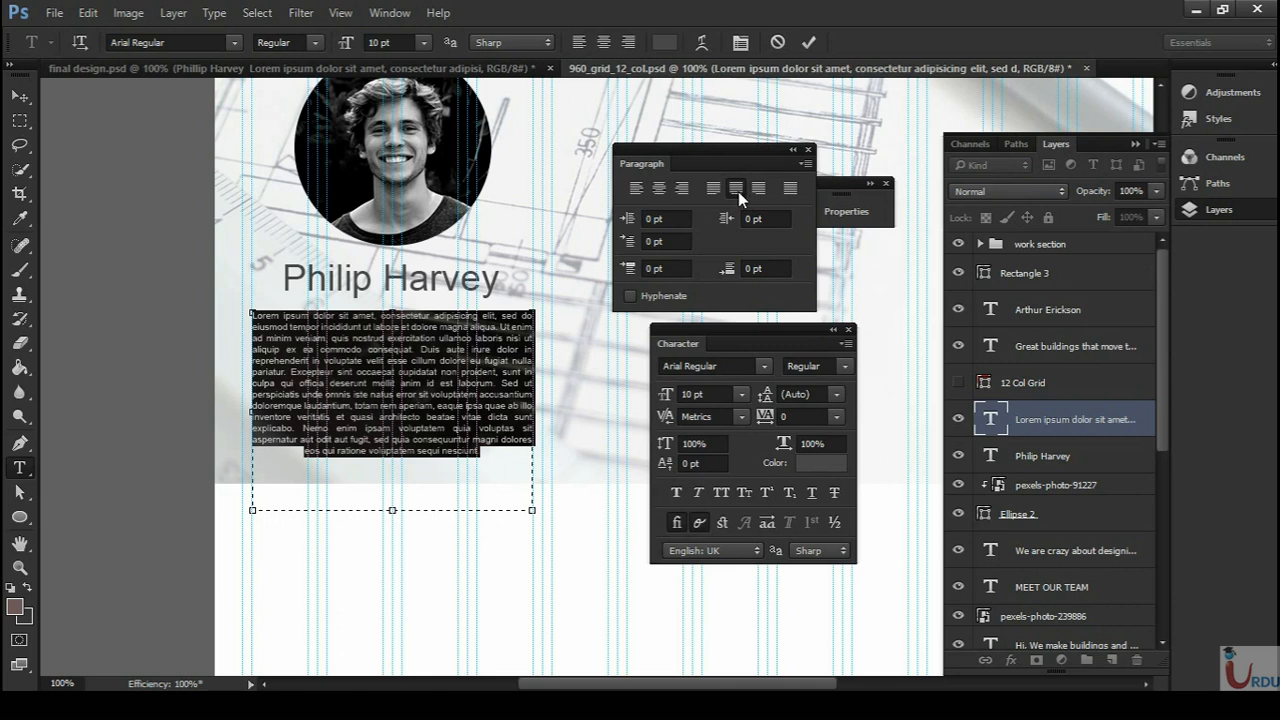
pyautogui.click(807, 152)
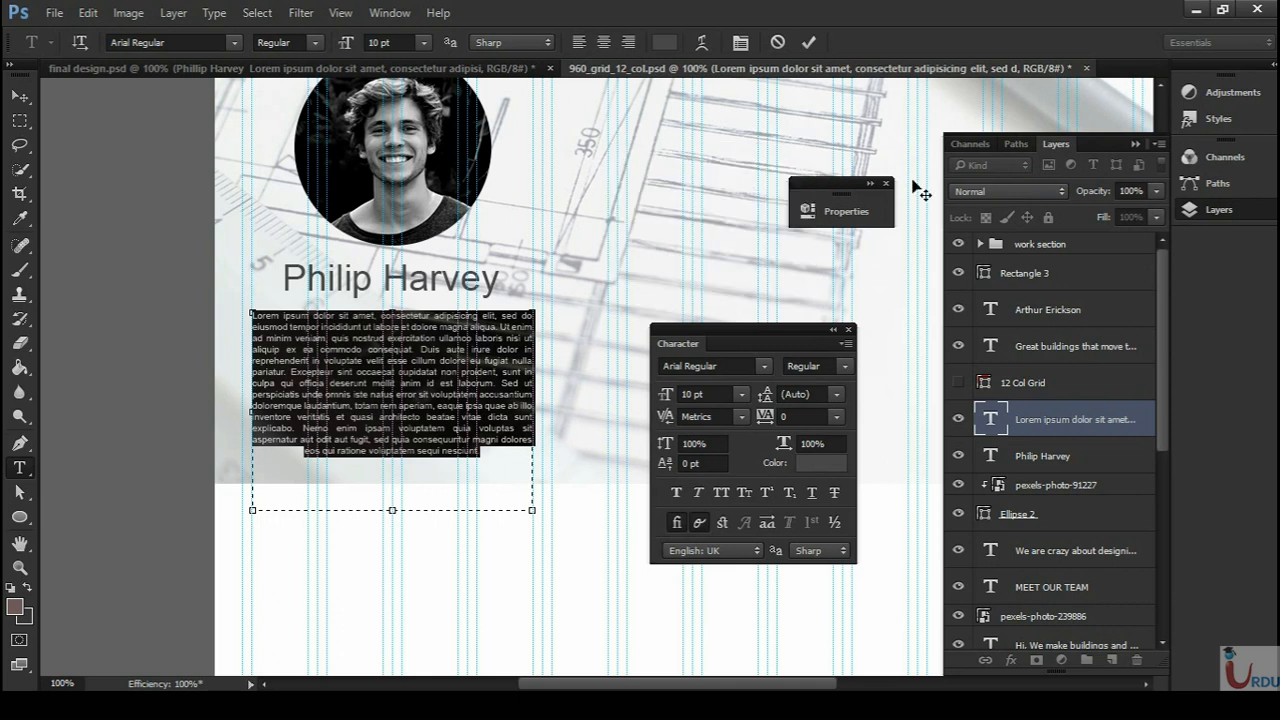
pyautogui.click(885, 183)
pyautogui.click(847, 329)
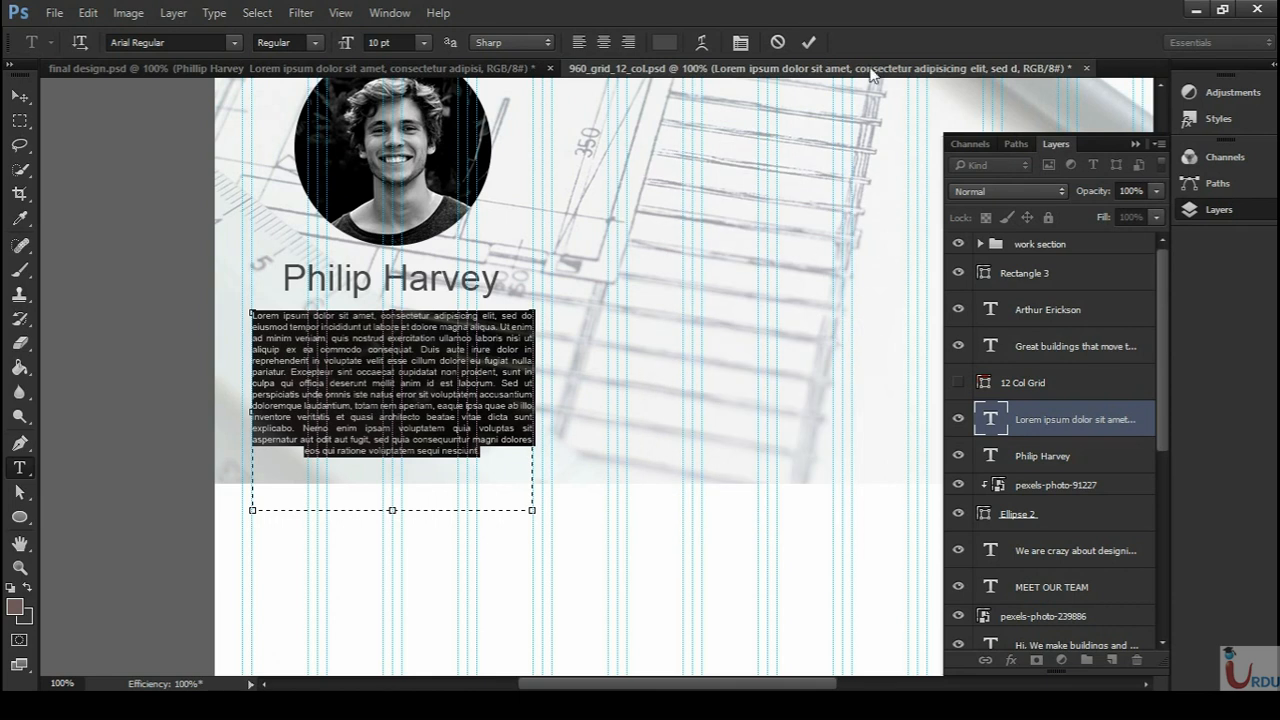
pyautogui.click(808, 42)
# - Copy Group 1 from the team section of final design.psd into 960_grid_12_col.psd and position it below the "Meet Our Team" subtitle
pyautogui.hotkey('ctrl', '-')
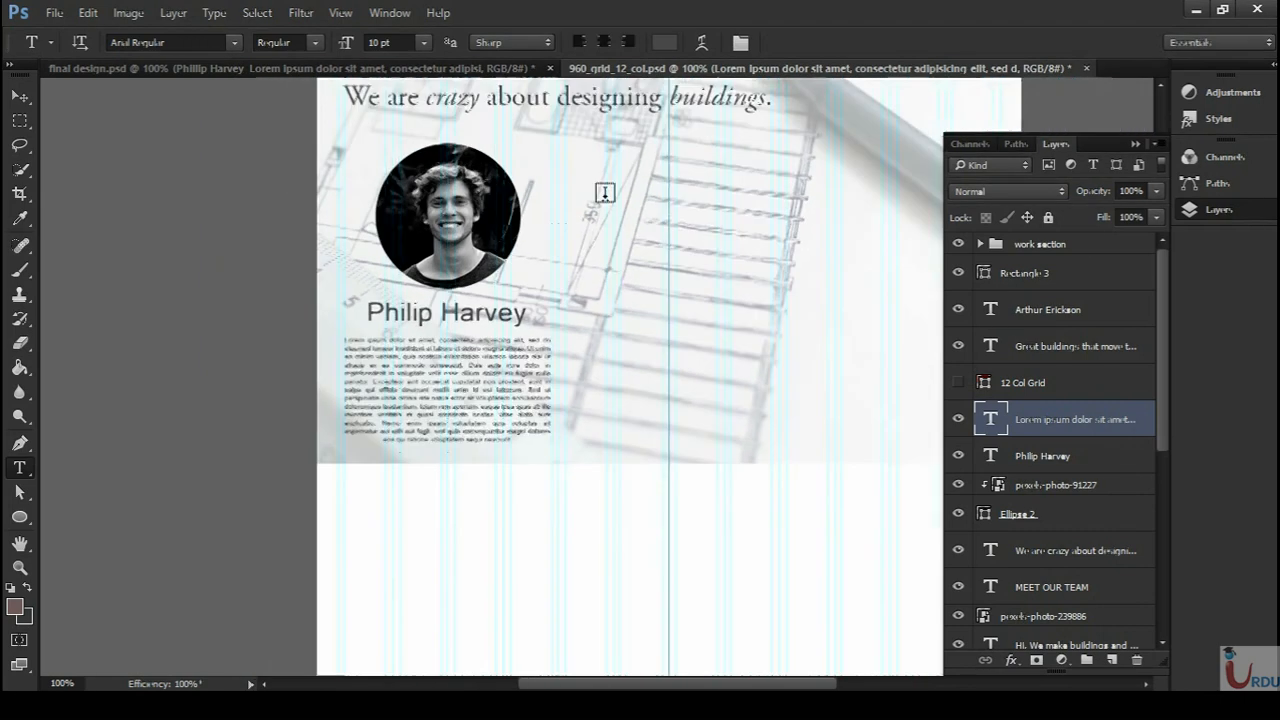
pyautogui.click(272, 70)
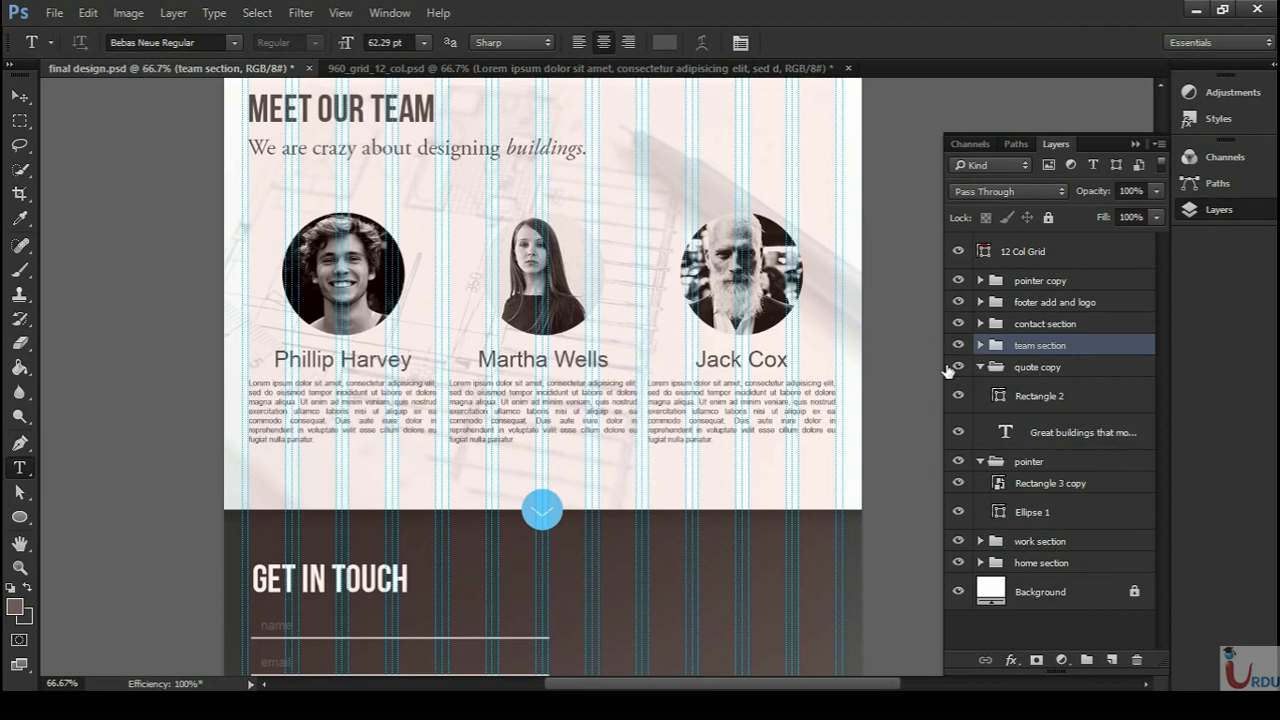
pyautogui.click(980, 345)
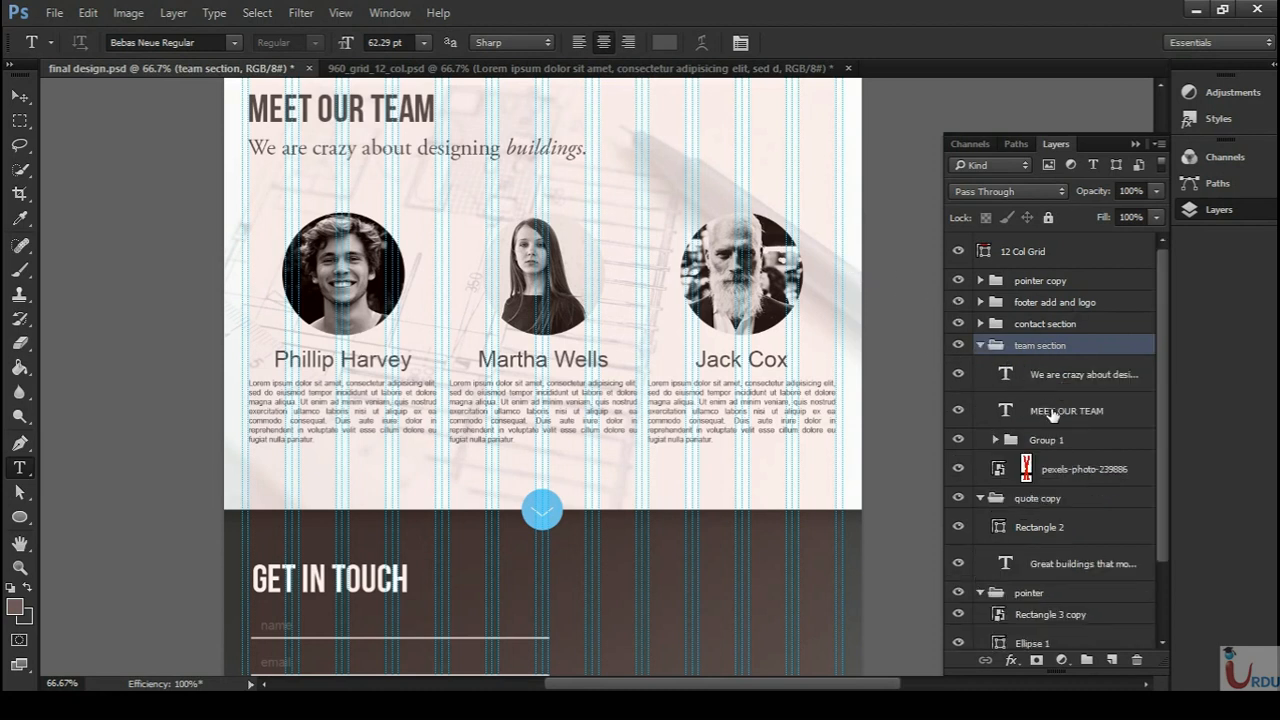
pyautogui.click(1052, 415)
pyautogui.click(1046, 440)
pyautogui.press('v')
pyautogui.moveTo(518, 285); pyautogui.dragTo(611, 393)
pyautogui.moveTo(791, 209); pyautogui.dragTo(710, 400)
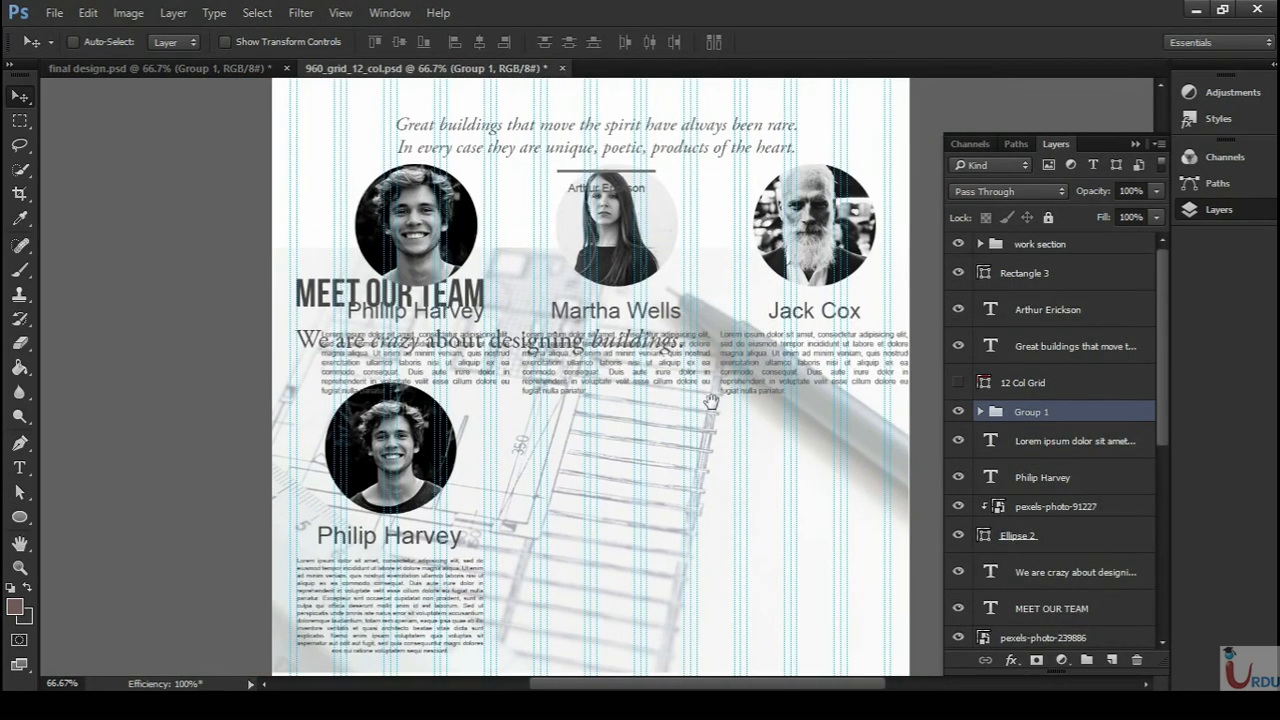
pyautogui.moveTo(651, 289); pyautogui.dragTo(629, 472)
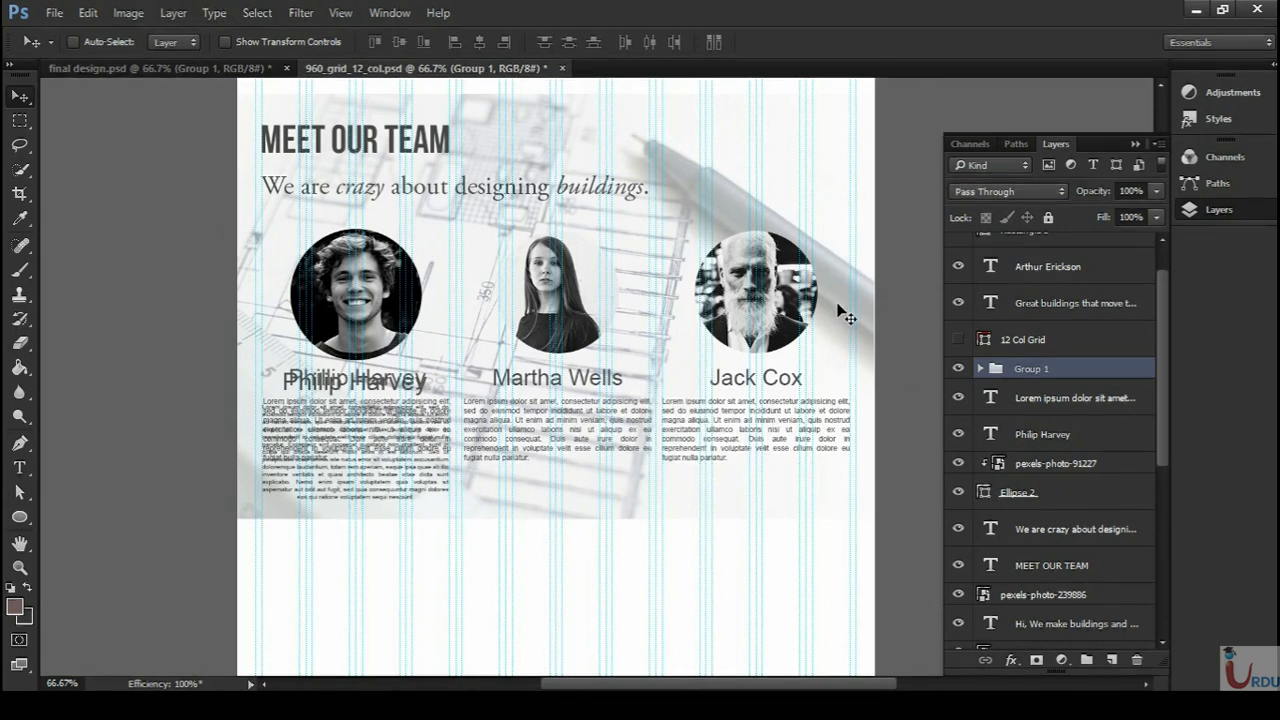
# - Delete the hand-built first member's layers below Group 1: the Lorem Ipsum text, the name, pexels-photo-91227 and Ellipse 2
pyautogui.moveTo(1160, 407); pyautogui.dragTo(1174, 426)
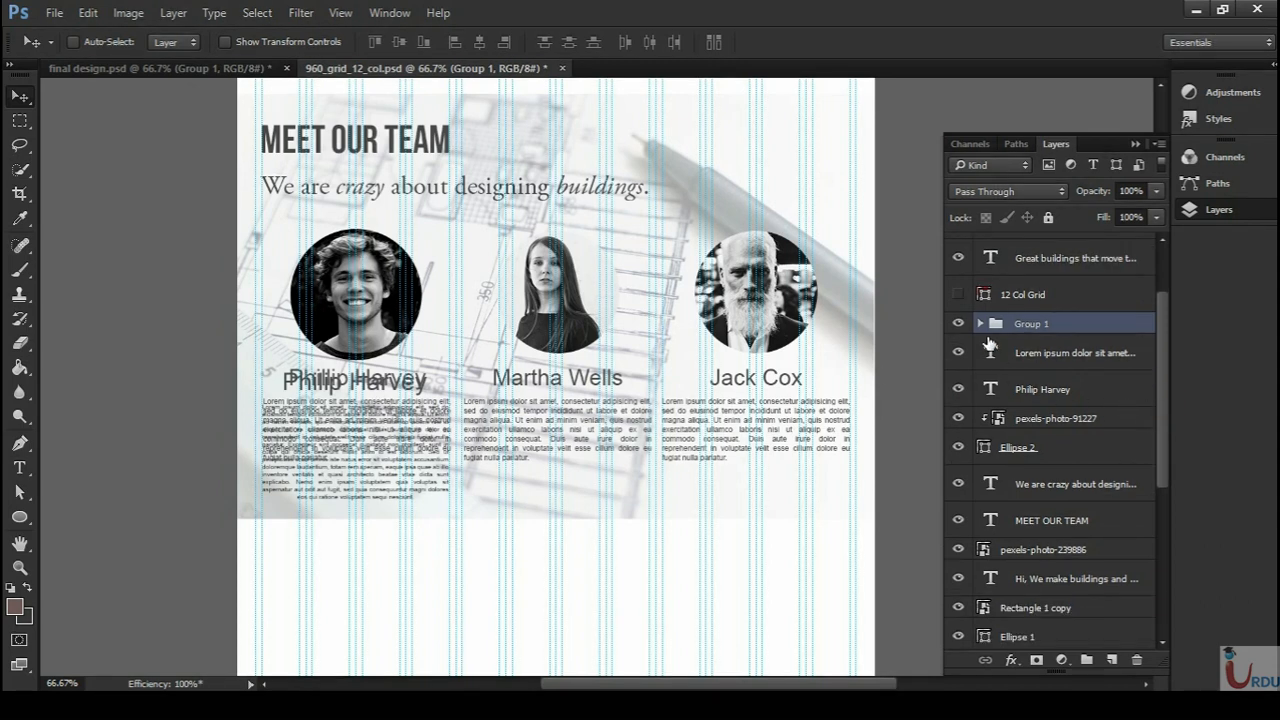
pyautogui.click(1103, 395)
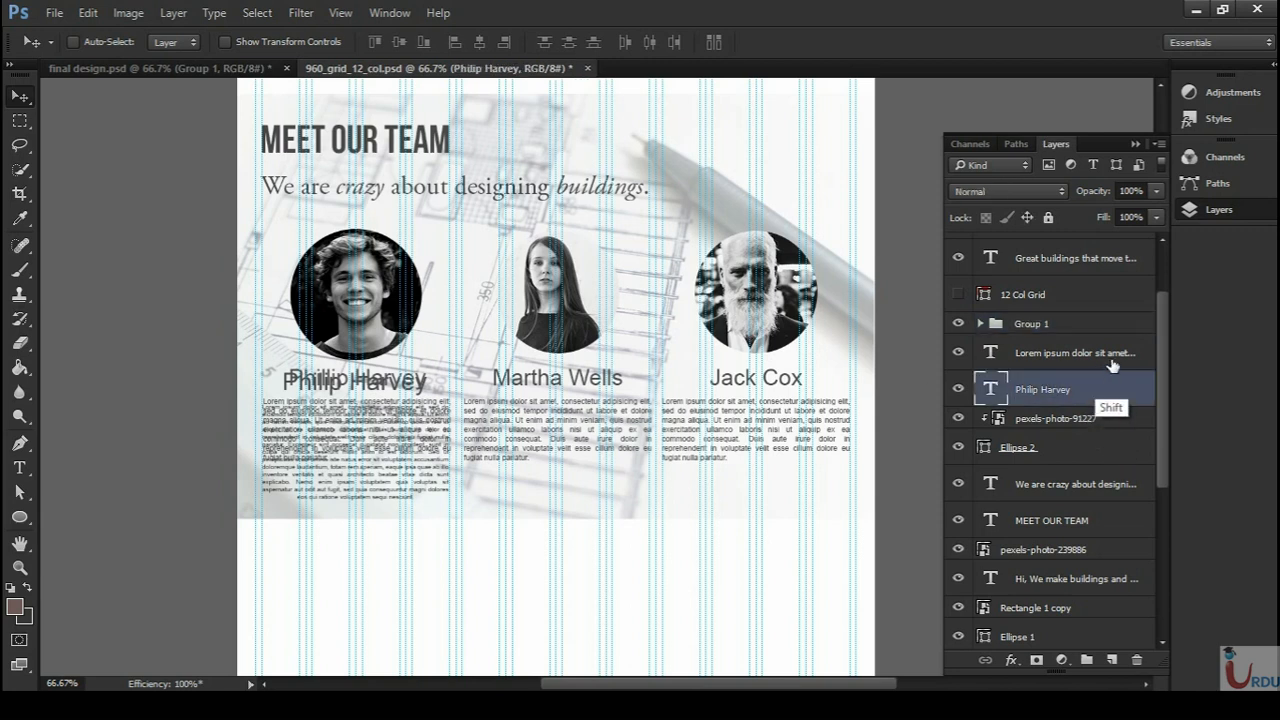
pyautogui.keyDown('shift'); pyautogui.click(1108, 364); pyautogui.keyUp('shift')
pyautogui.keyDown('shift'); pyautogui.click(1110, 418); pyautogui.keyUp('shift')
pyautogui.keyDown('shift'); pyautogui.click(1103, 452); pyautogui.keyUp('shift')
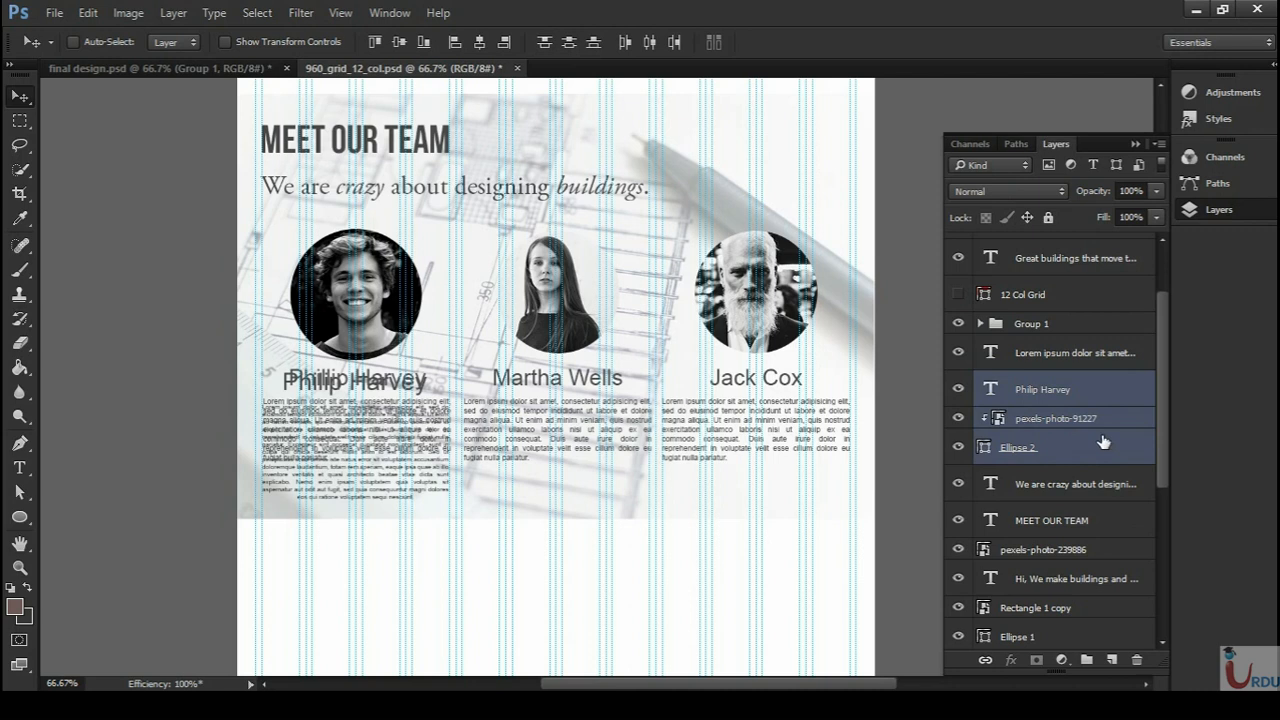
pyautogui.keyDown('ctrl'); pyautogui.click(1100, 348); pyautogui.keyUp('ctrl')
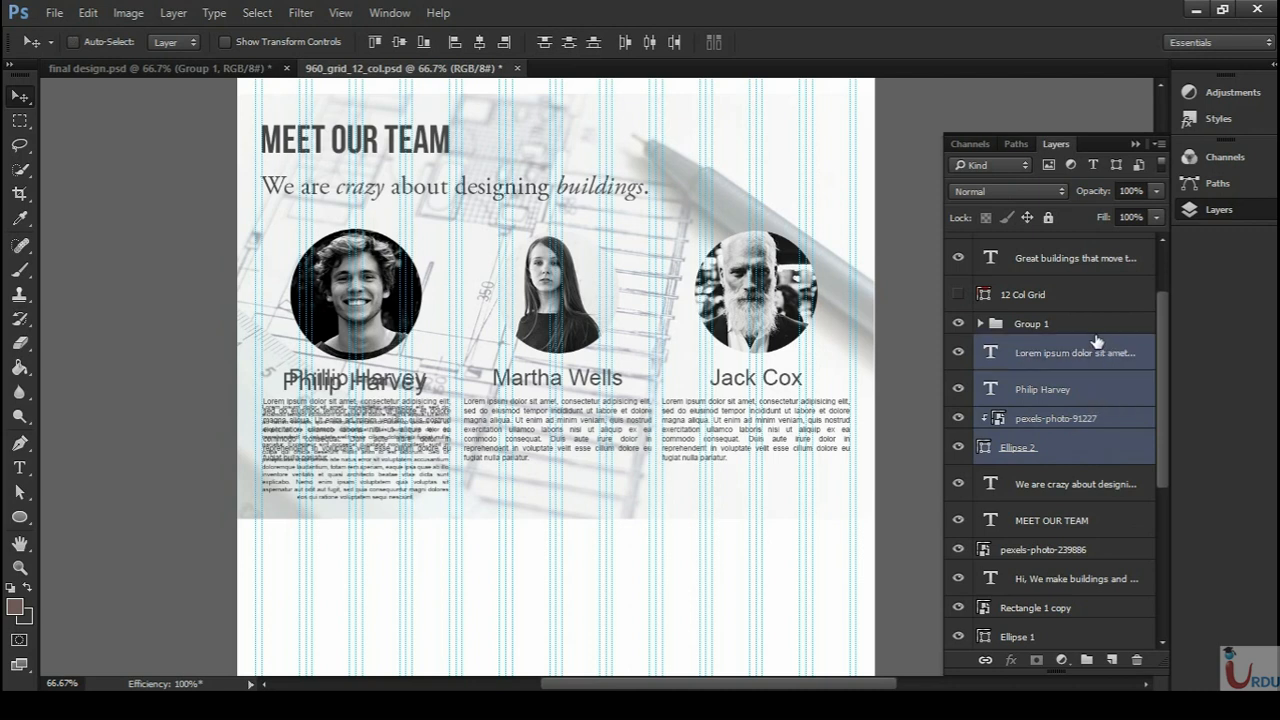
pyautogui.press('Delete')
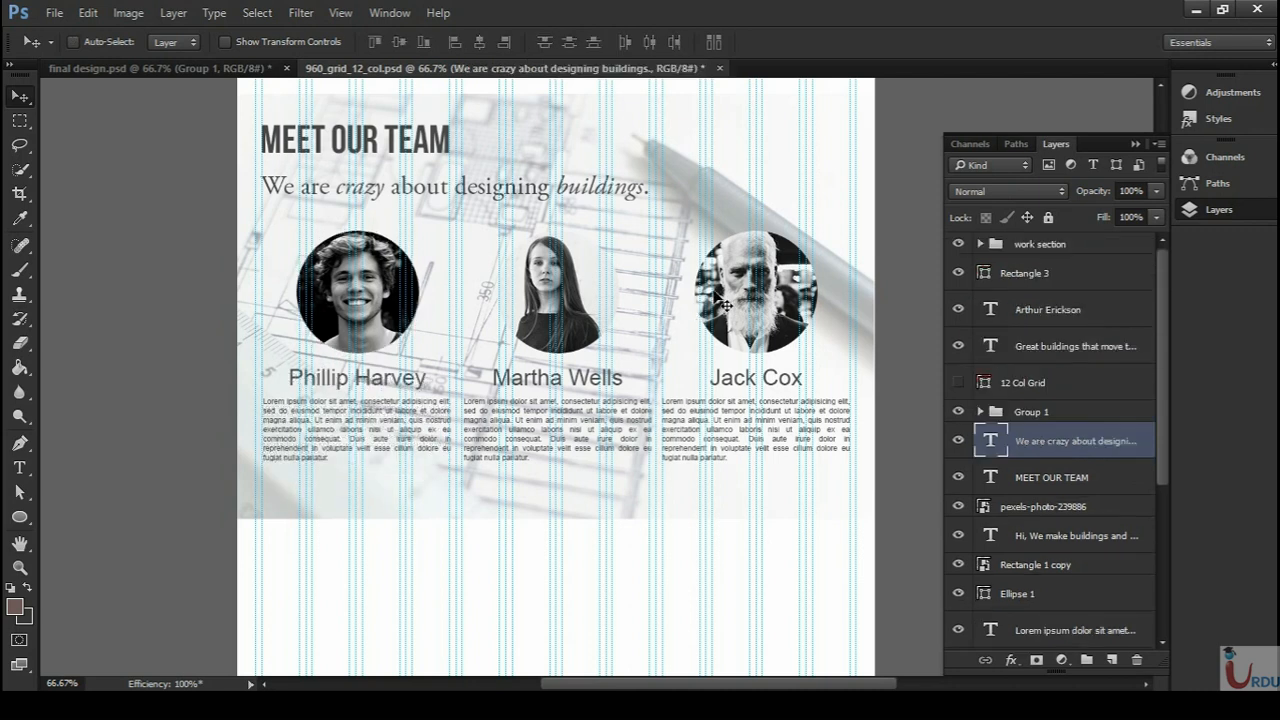
# - Switch to final design.psd and examine the "Get in Touch" form and the footer address and logo
pyautogui.moveTo(633, 237); pyautogui.dragTo(594, 177)
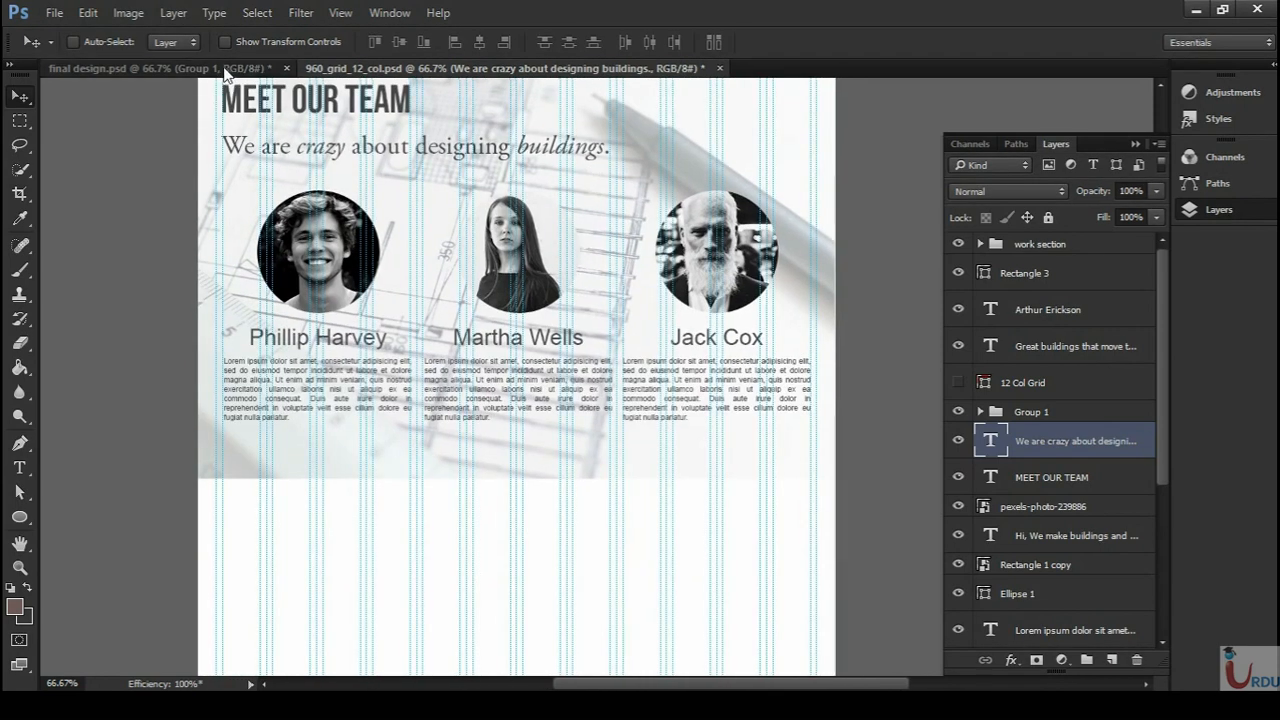
pyautogui.hotkey('ctrl', '-')
pyautogui.hotkey('ctrl', '-')
pyautogui.moveTo(692, 218); pyautogui.dragTo(649, 97)
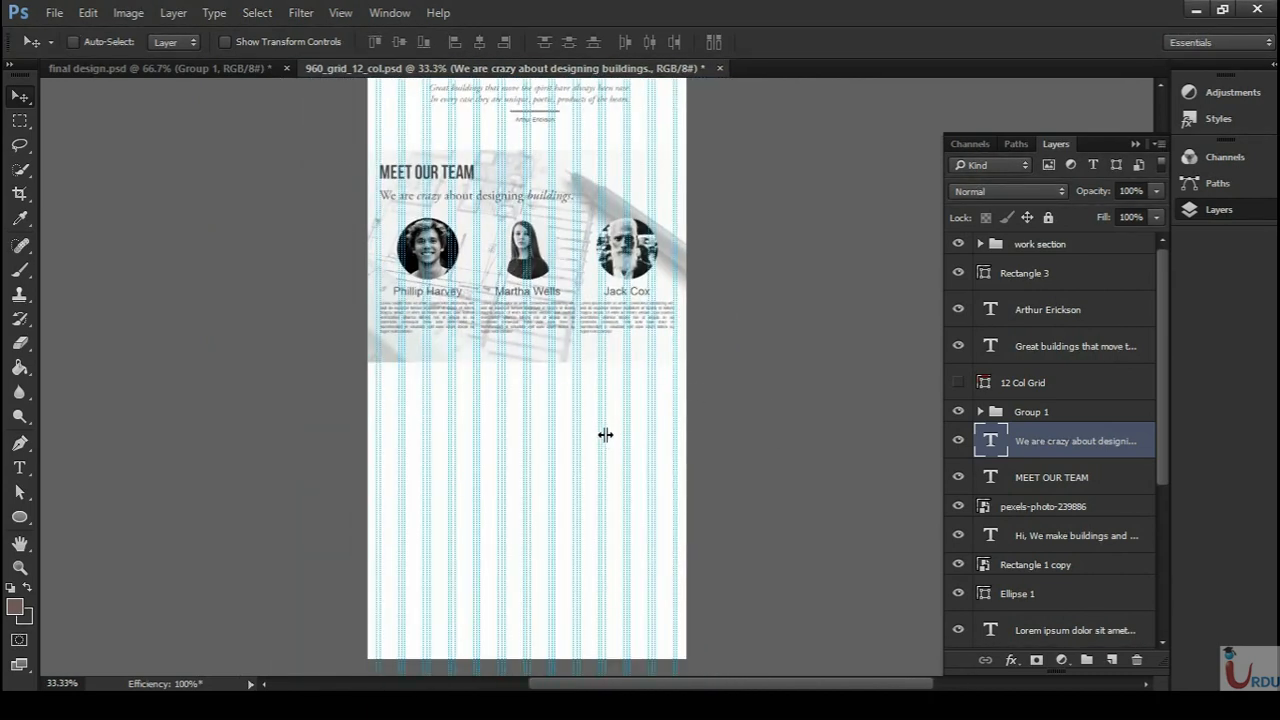
pyautogui.click(201, 70)
pyautogui.hotkey('ctrl', '-')
pyautogui.moveTo(672, 498); pyautogui.dragTo(647, 200)
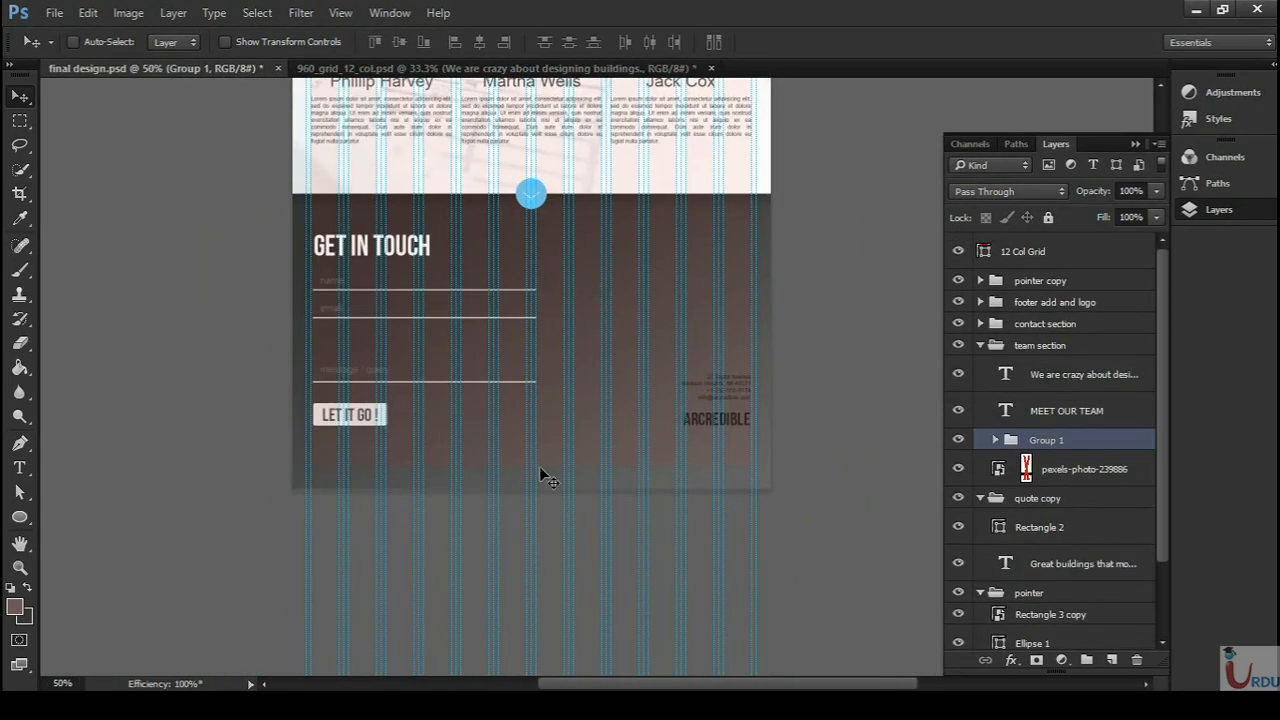
pyautogui.hotkey('ctrl', '+')
pyautogui.moveTo(836, 397); pyautogui.dragTo(749, 328)
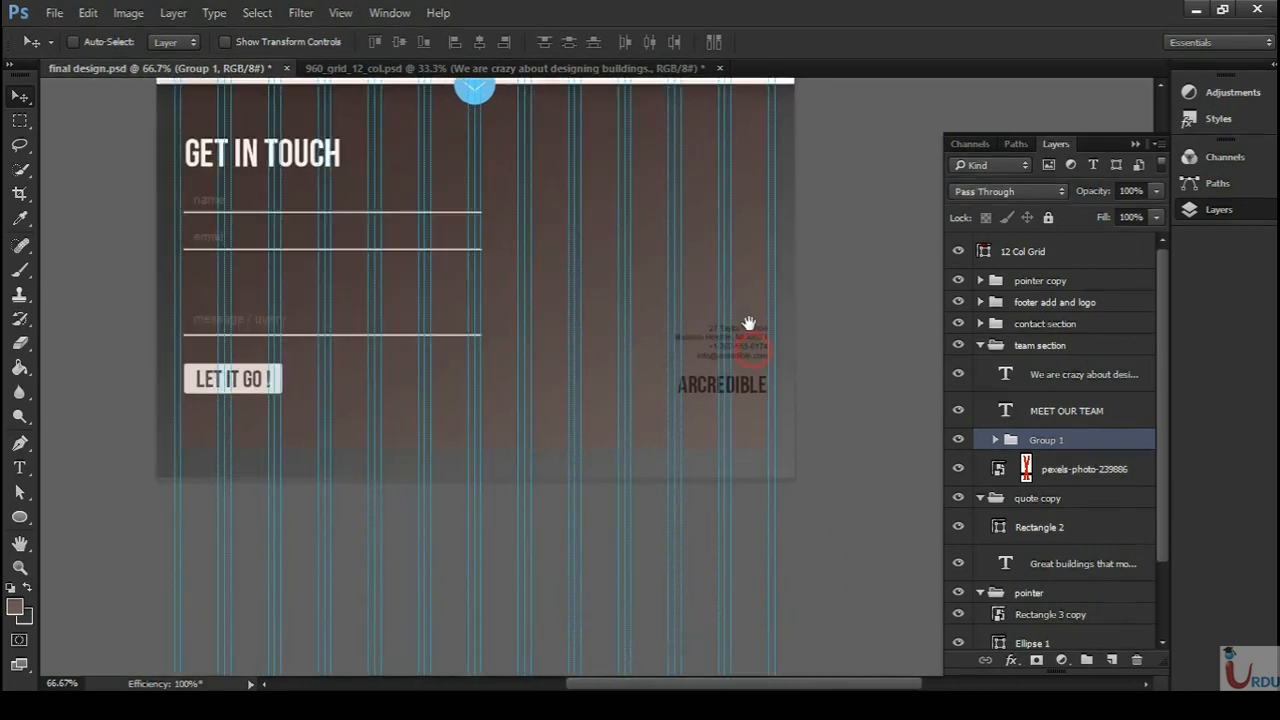
pyautogui.hotkey('ctrl', '+')
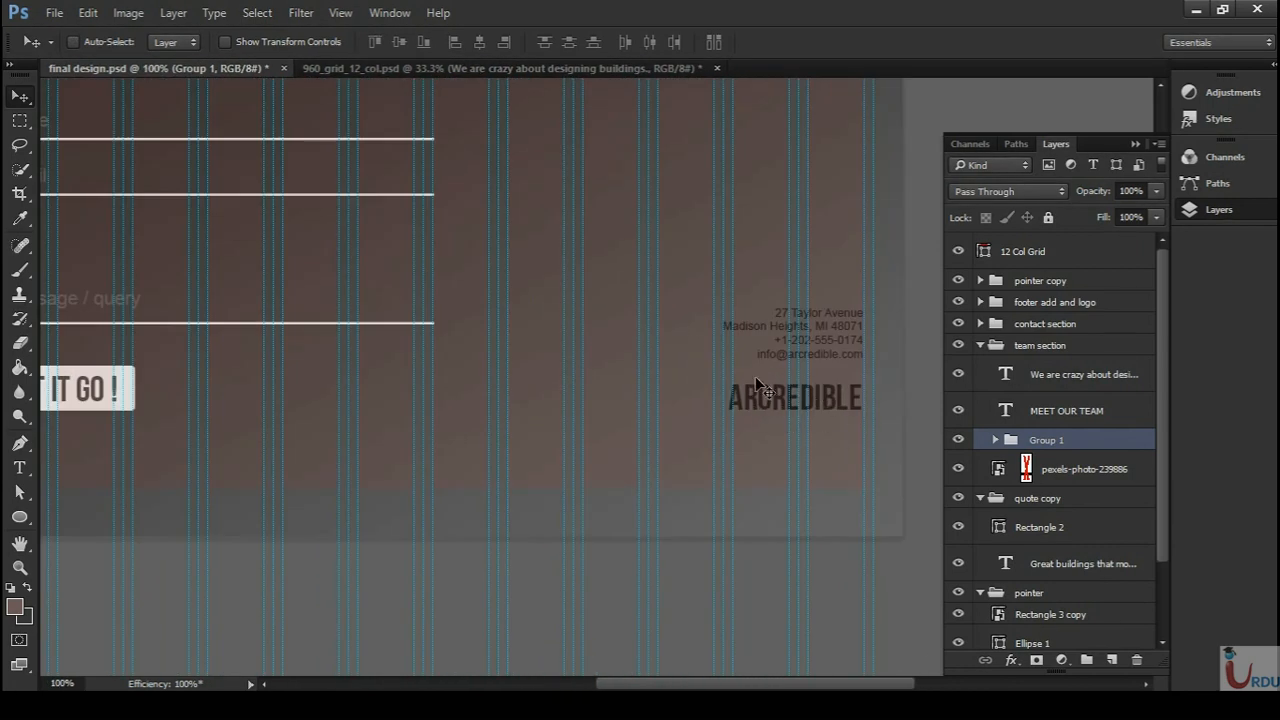
pyautogui.hotkey('ctrl', '-')
pyautogui.moveTo(681, 127); pyautogui.dragTo(683, 346)
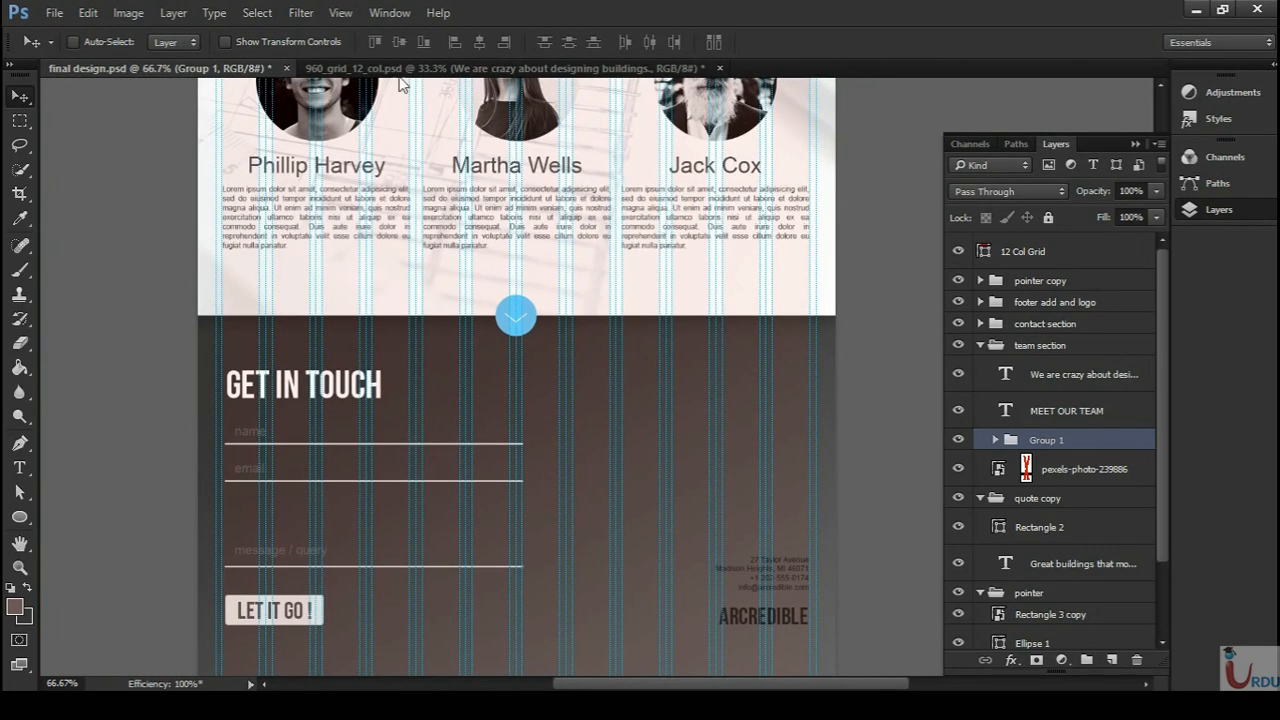
# - In 960_grid_12_col.psd, show the 12 Col Grid layer and stretch it downward to 144.95% height over the blank area below the team section
pyautogui.click(367, 66)
pyautogui.hotkey('ctrl', '+')
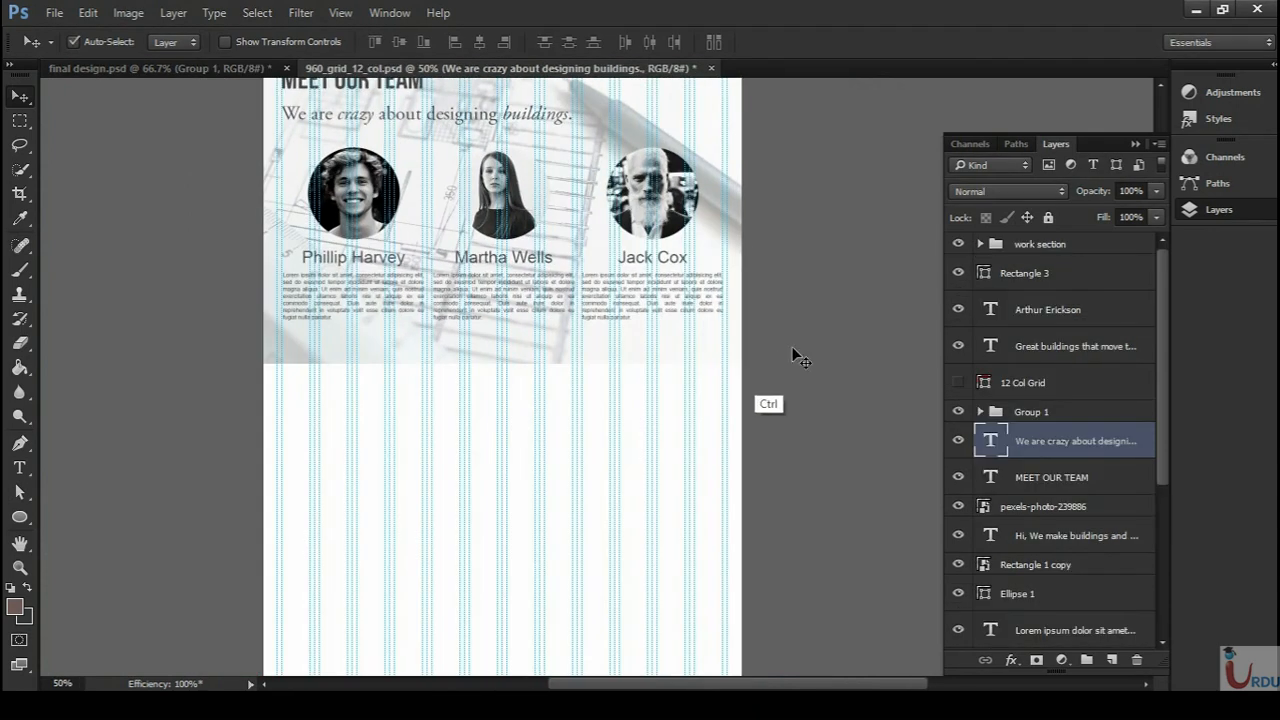
pyautogui.click(985, 384)
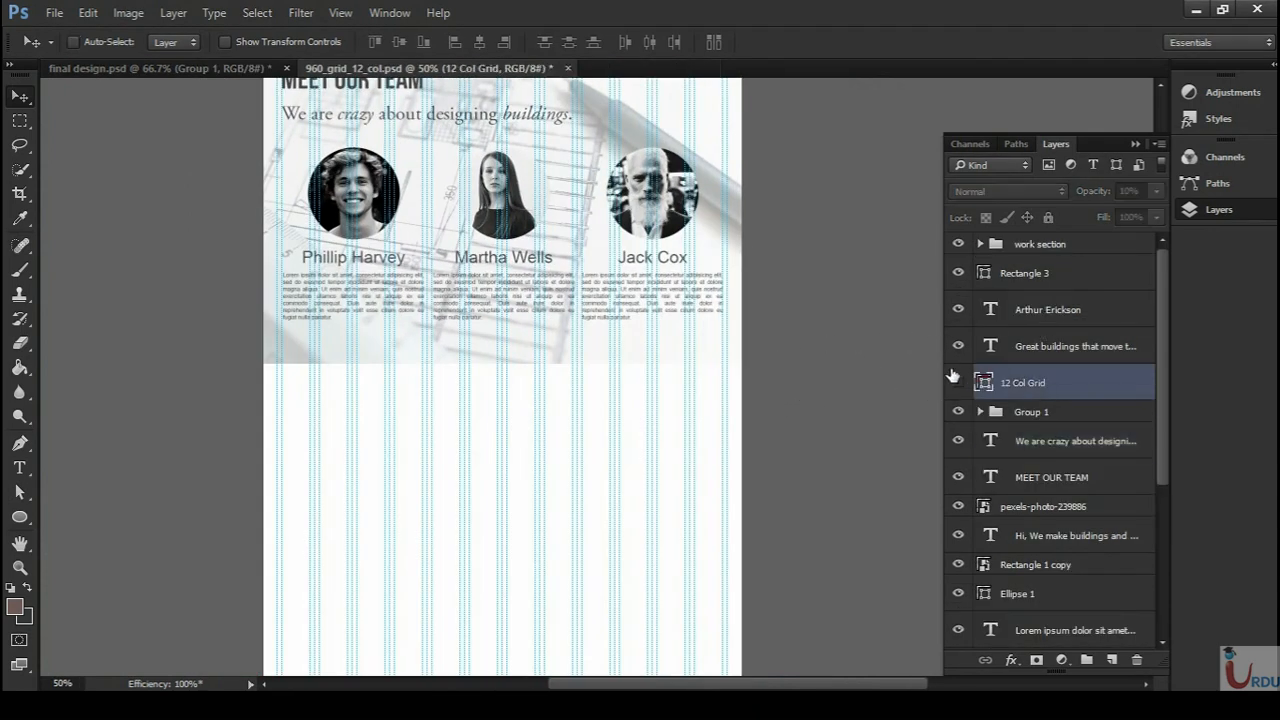
pyautogui.hotkey('ctrl', '-')
pyautogui.moveTo(671, 203); pyautogui.dragTo(687, 349)
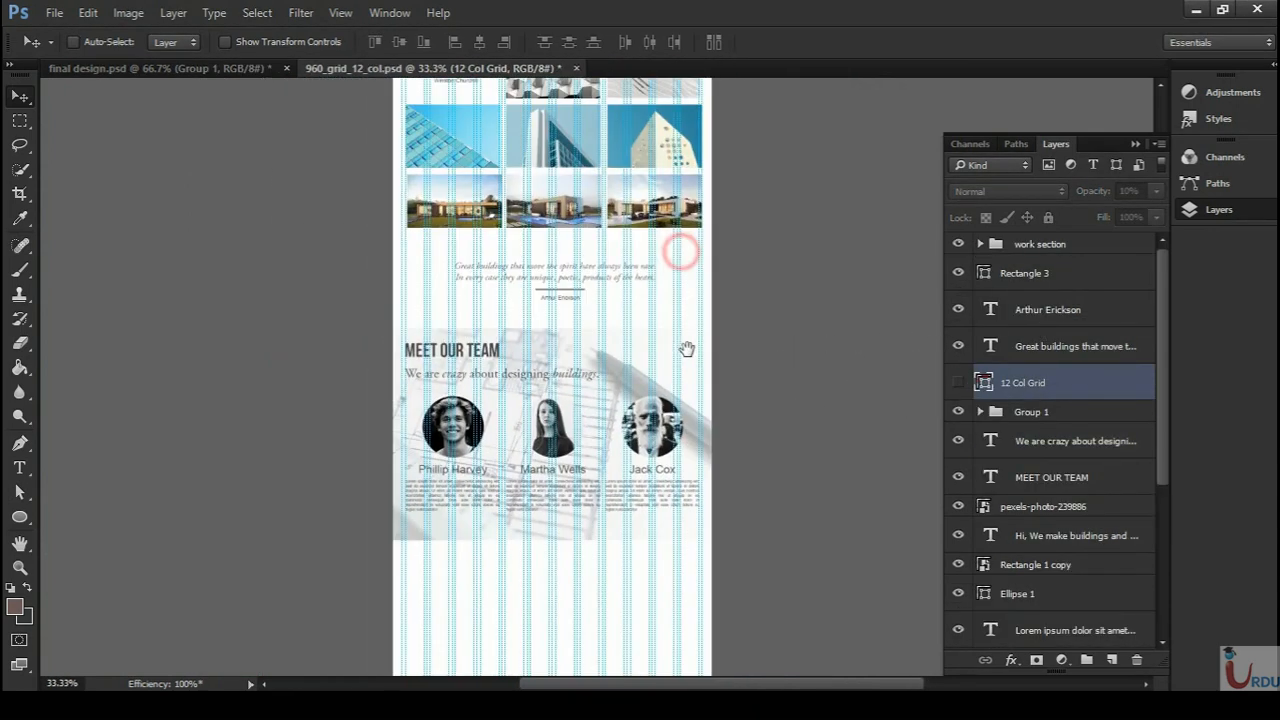
pyautogui.click(962, 382)
pyautogui.hotkey('ctrl', 't')
pyautogui.moveTo(708, 372); pyautogui.dragTo(704, 160)
pyautogui.moveTo(537, 249); pyautogui.dragTo(563, 512)
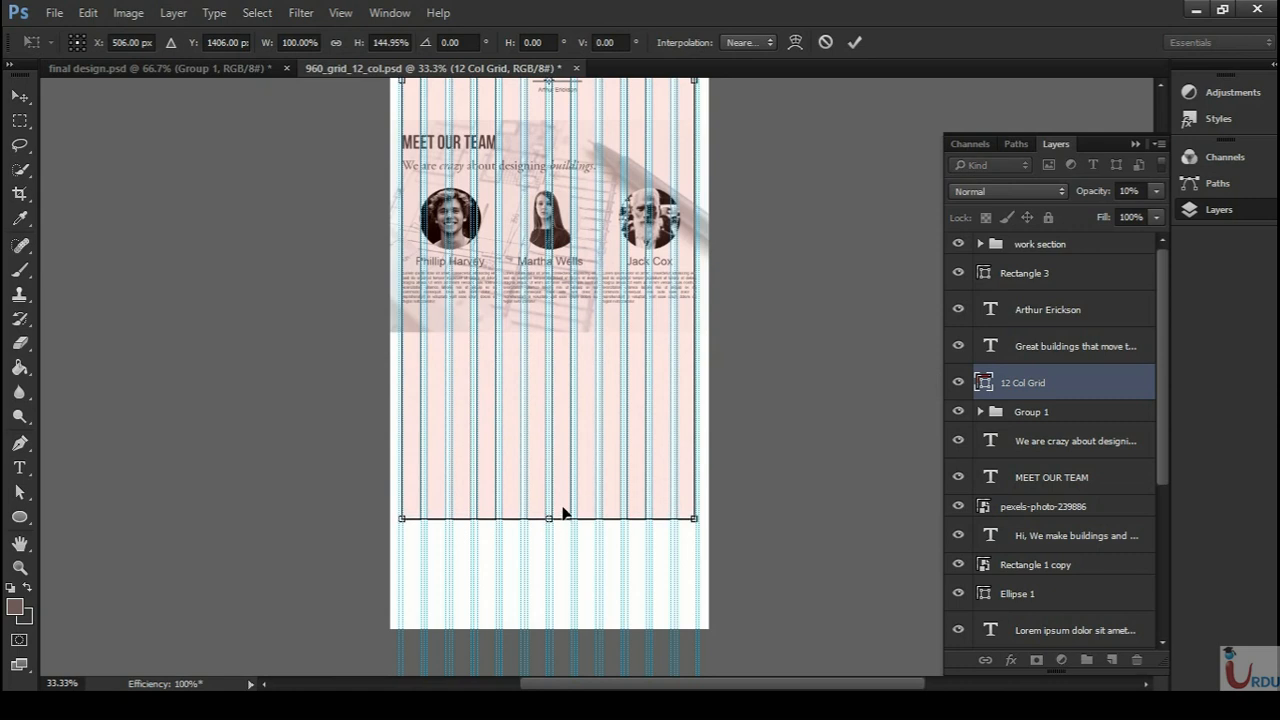
pyautogui.press('Return')
pyautogui.hotkey('ctrl', '+')
pyautogui.moveTo(661, 354); pyautogui.dragTo(666, 429)
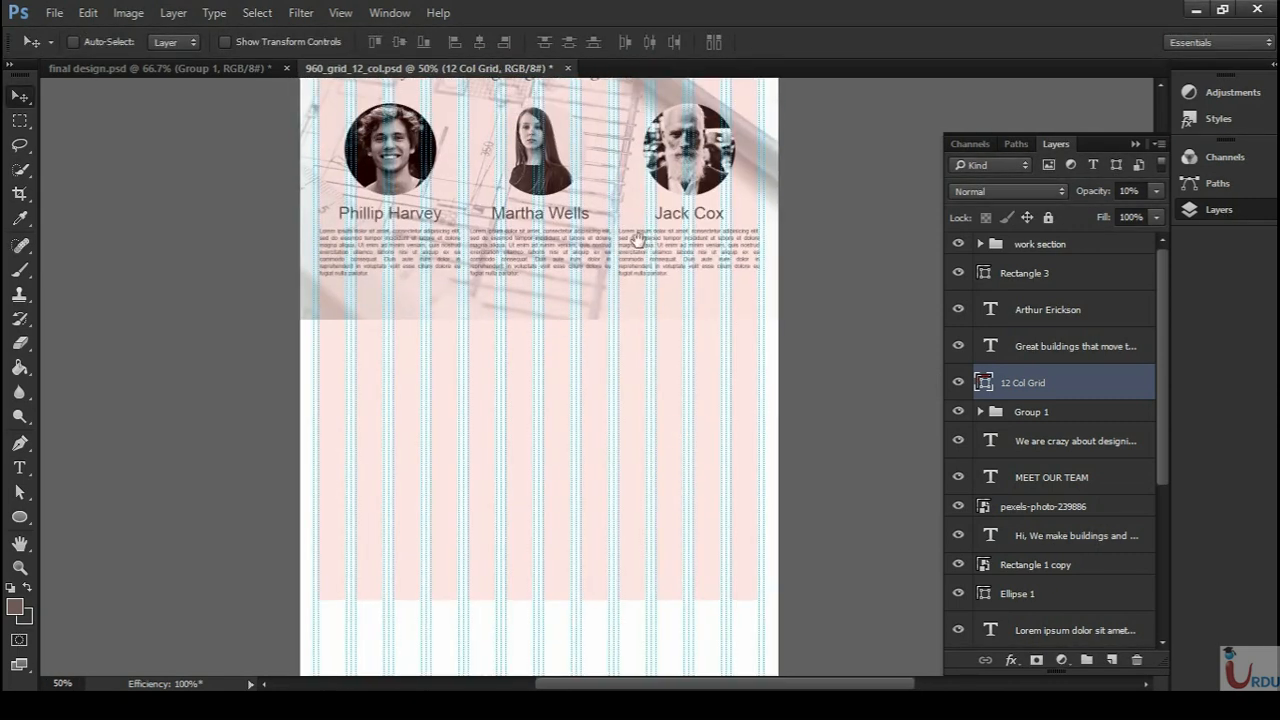
pyautogui.scroll(10, 660, 400)
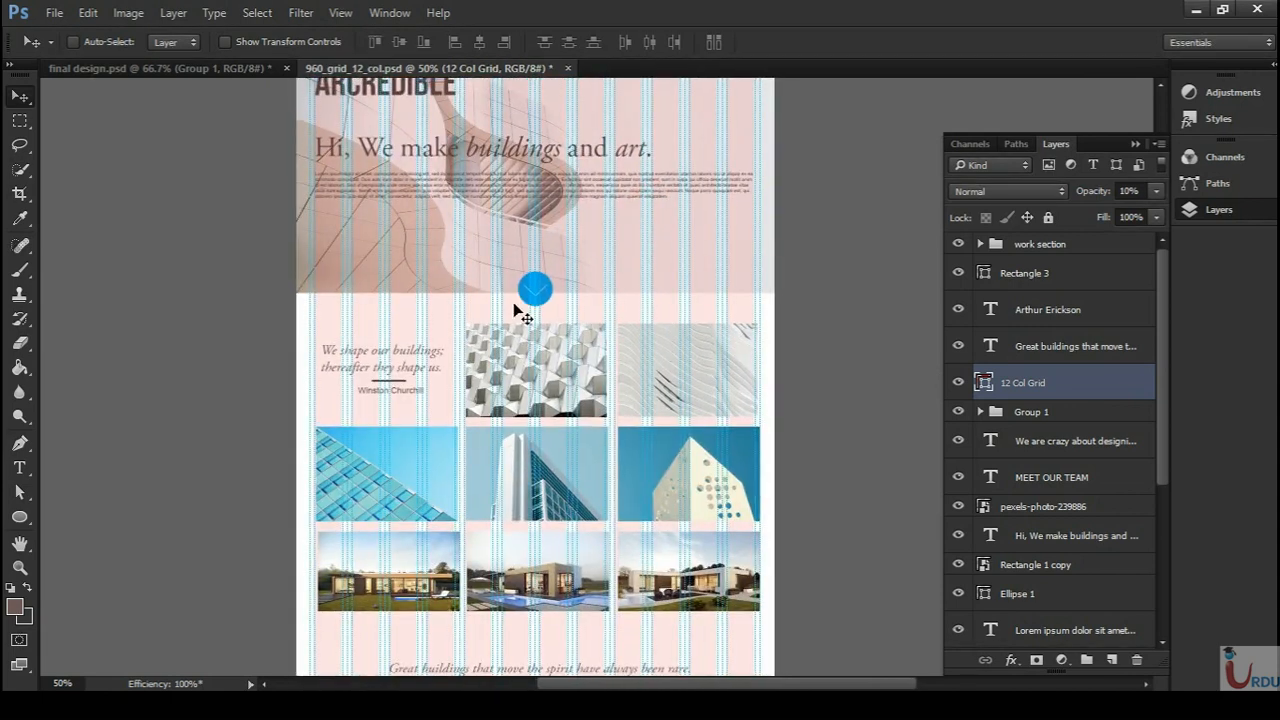
pyautogui.scroll(-10, 640, 450)
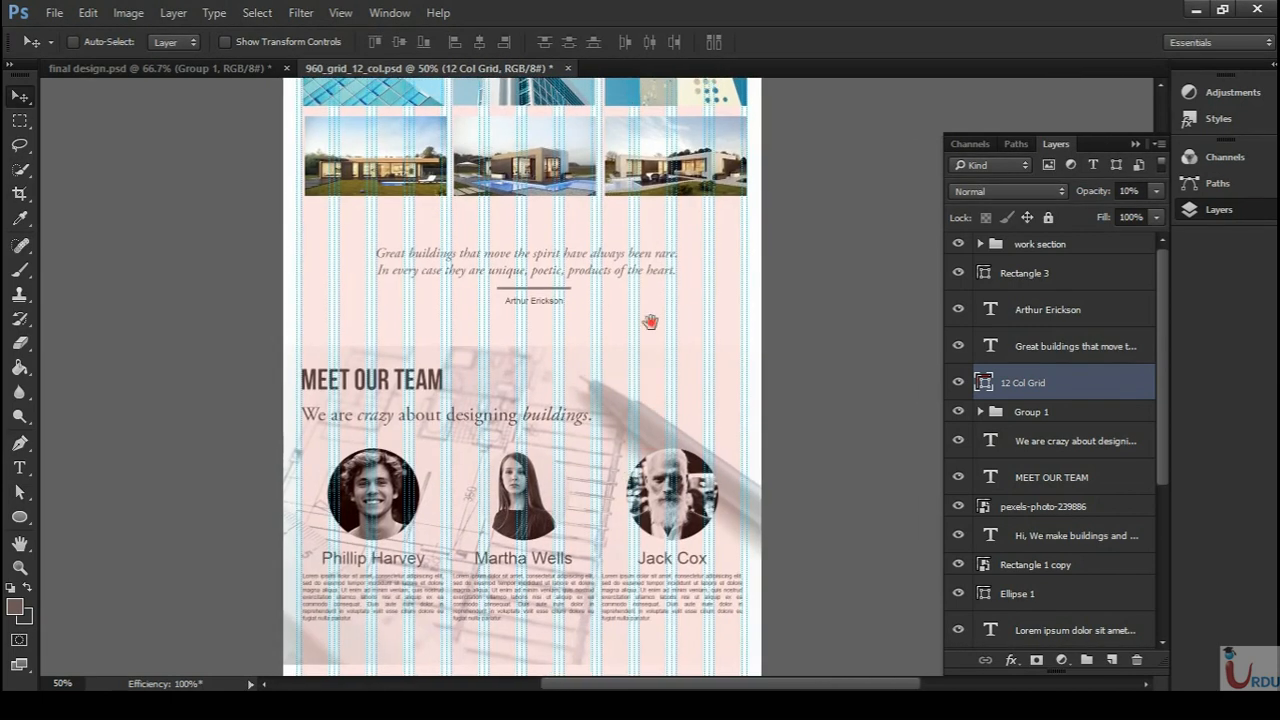
# - Look into the work section group and through the layer stack down to the header text layers
pyautogui.scroll(-5, 650, 321)
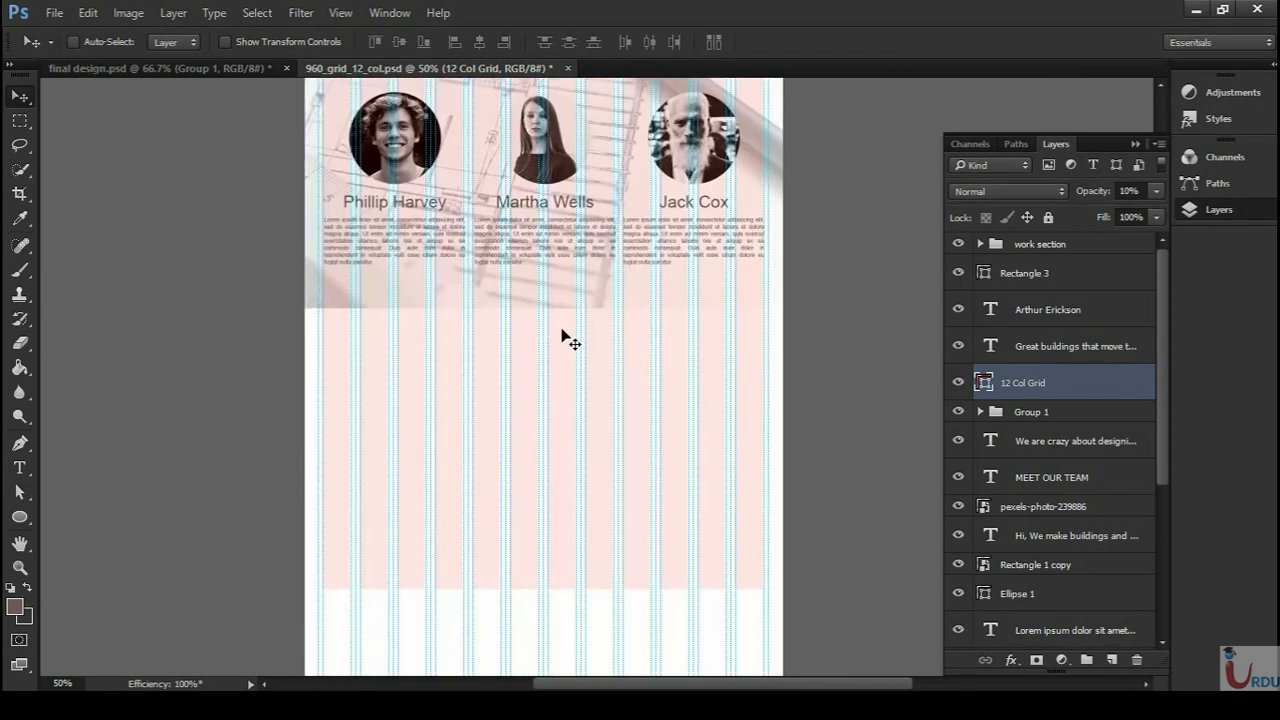
pyautogui.click(980, 245)
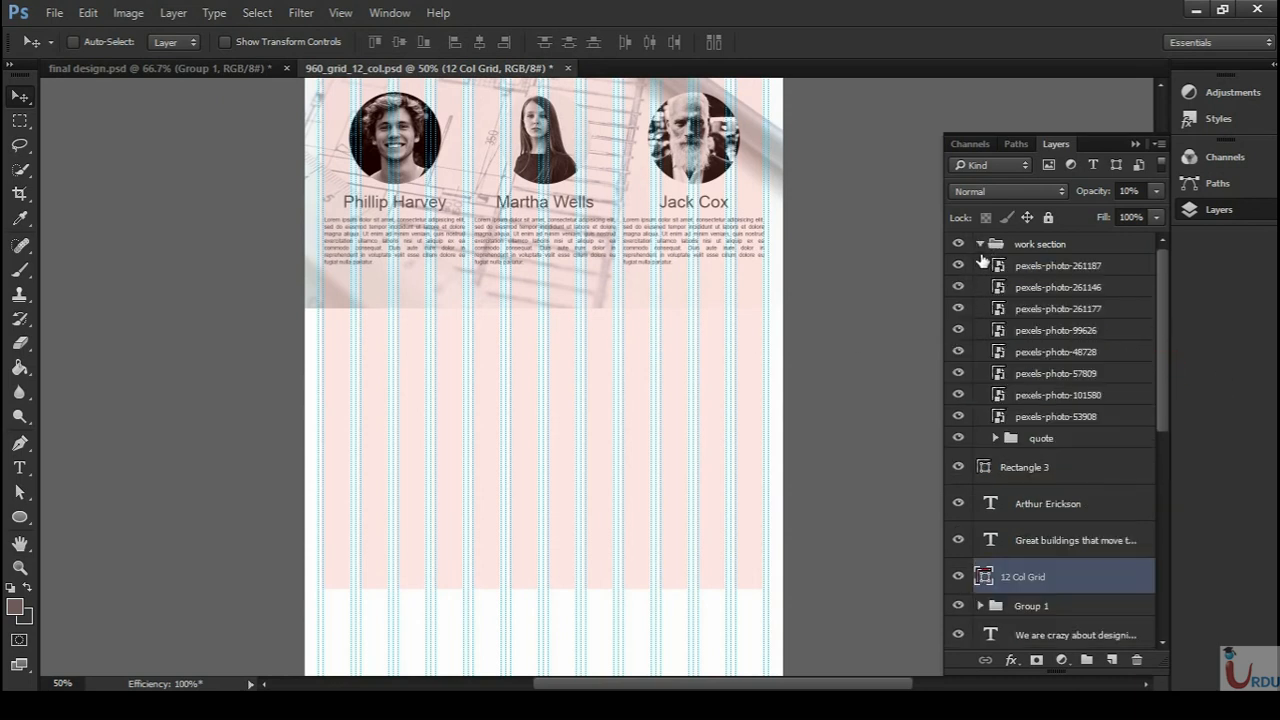
pyautogui.click(980, 253)
pyautogui.click(980, 245)
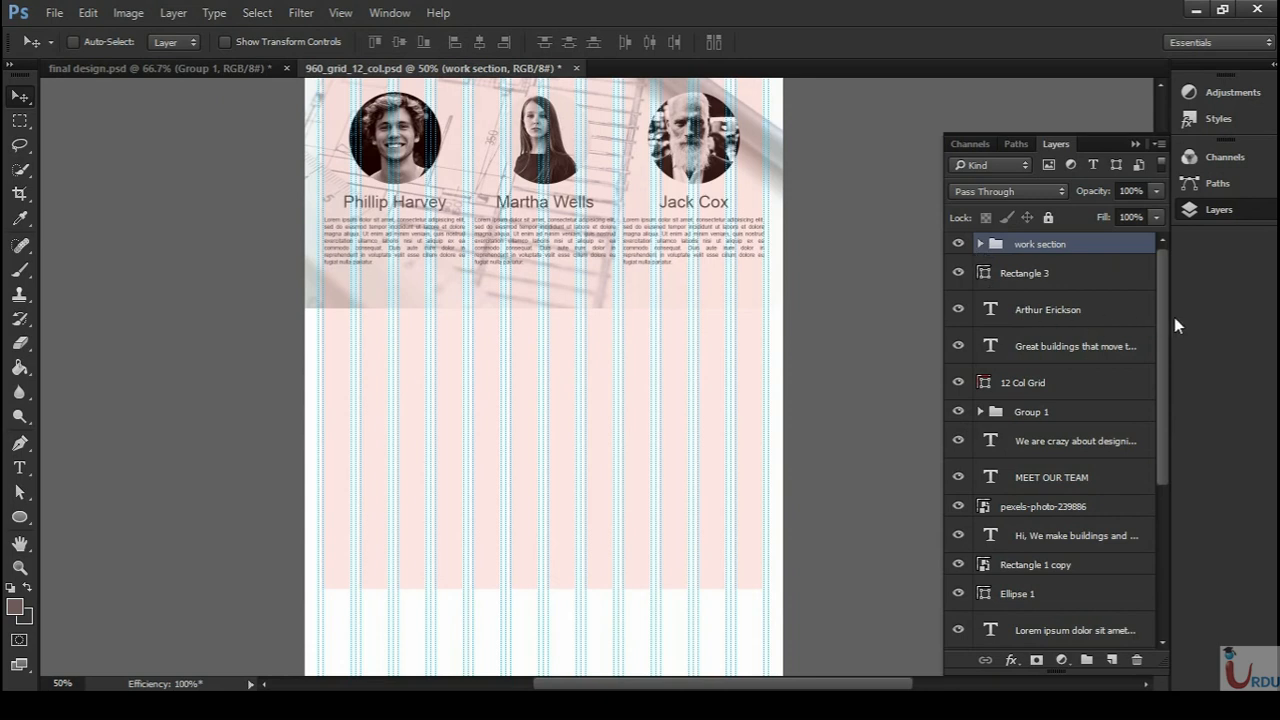
pyautogui.moveTo(1166, 297); pyautogui.dragTo(1166, 309)
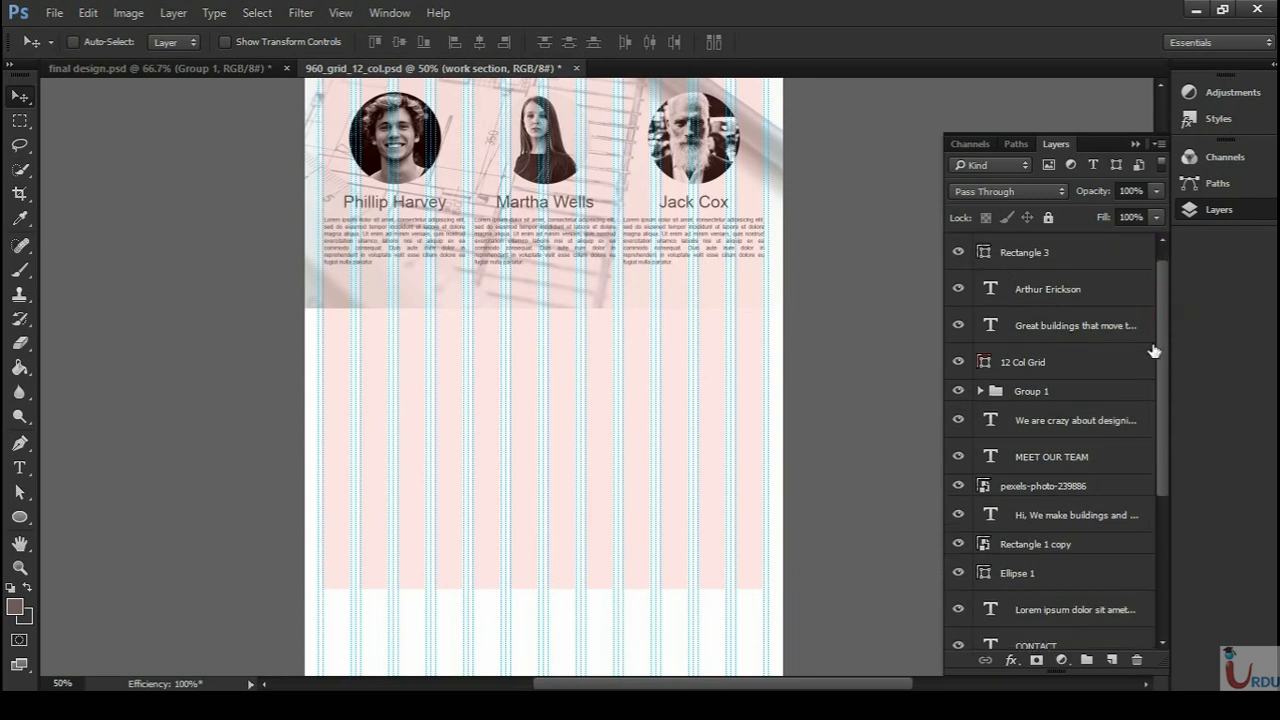
pyautogui.scroll(1, 1160, 302)
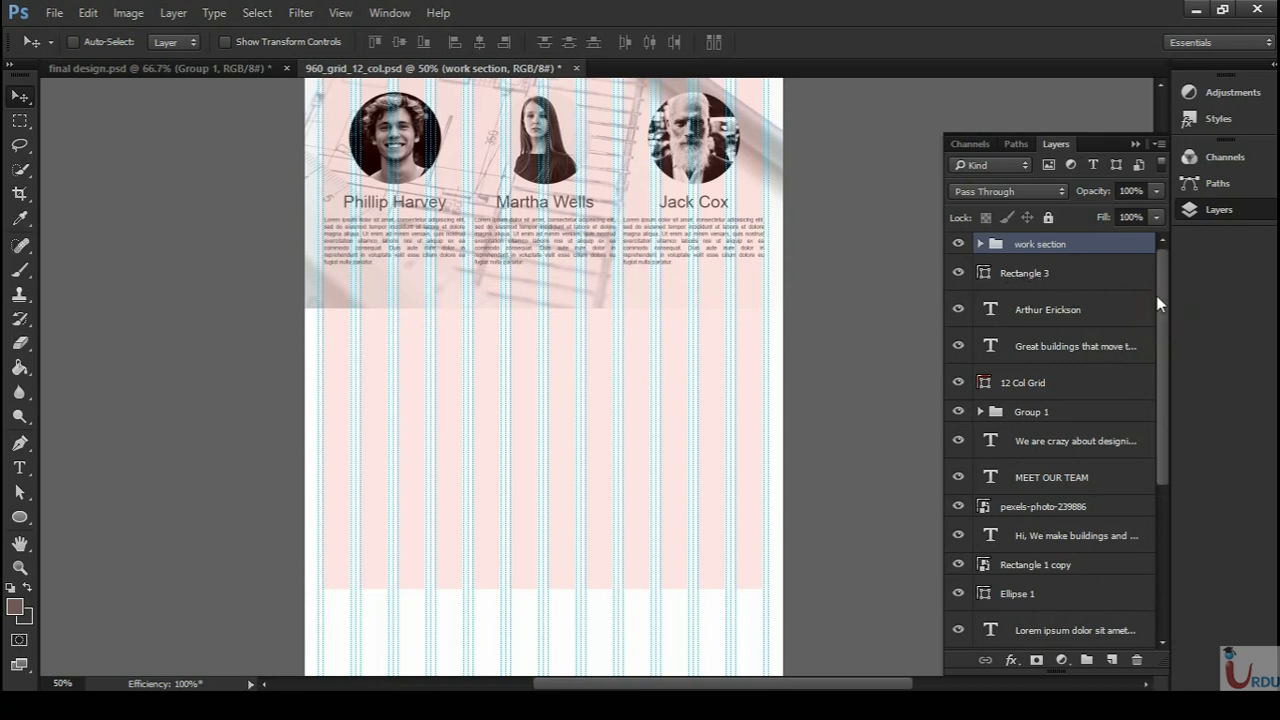
pyautogui.moveTo(1165, 352); pyautogui.dragTo(1165, 470)
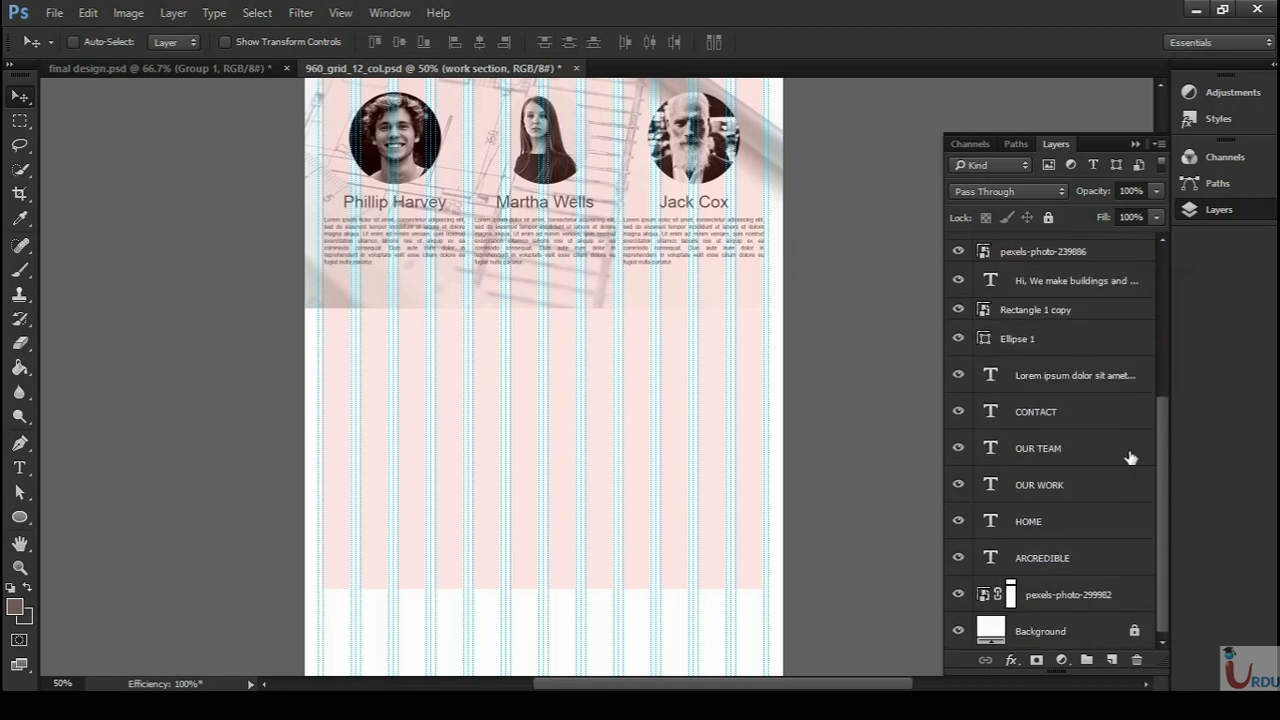
# - Group the HOME, OUR WORK, OUR TEAM and CONTACT text layers and name the group navigation
pyautogui.click(1105, 600)
pyautogui.click(1090, 560)
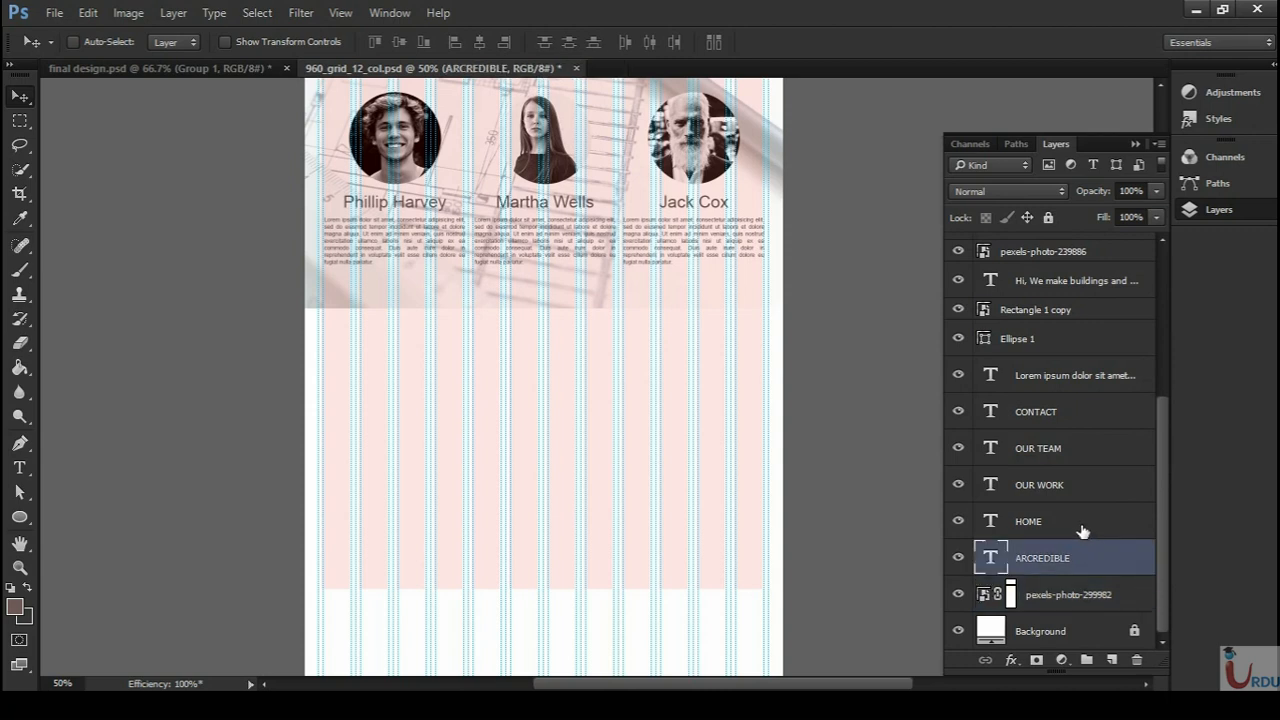
pyautogui.click(1073, 522)
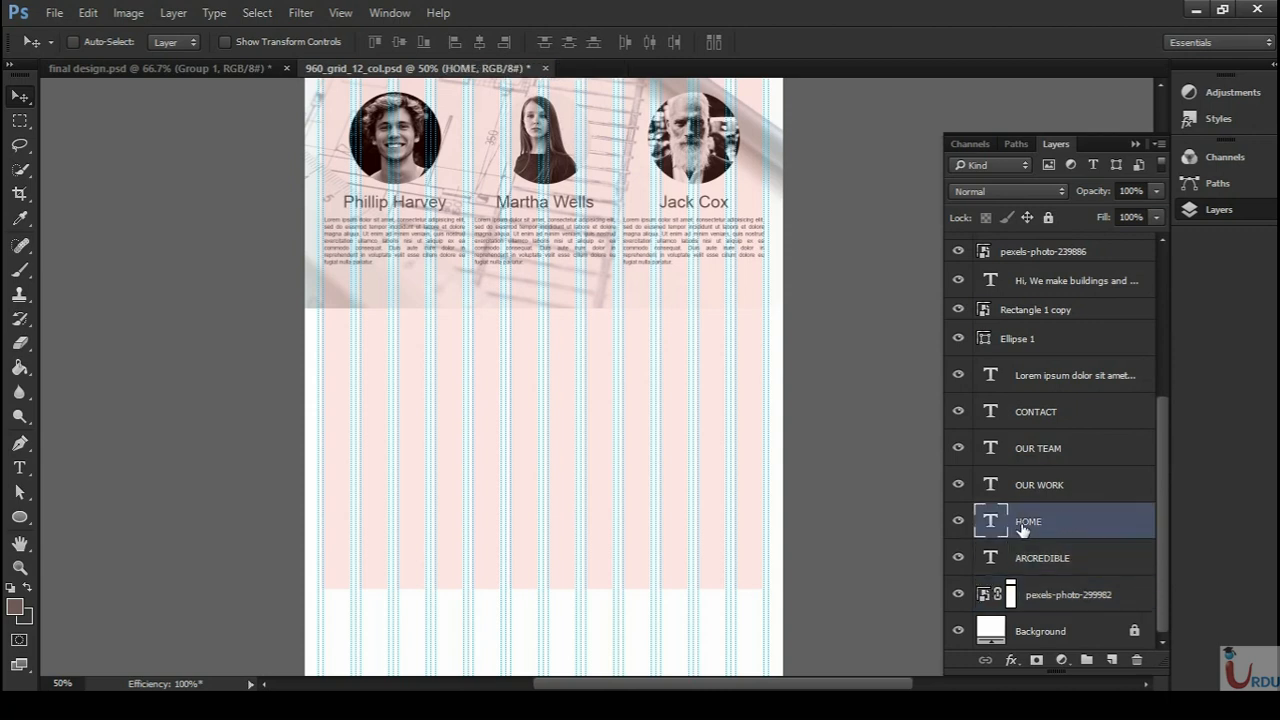
pyautogui.keyDown('shift'); pyautogui.click(1096, 416); pyautogui.keyUp('shift')
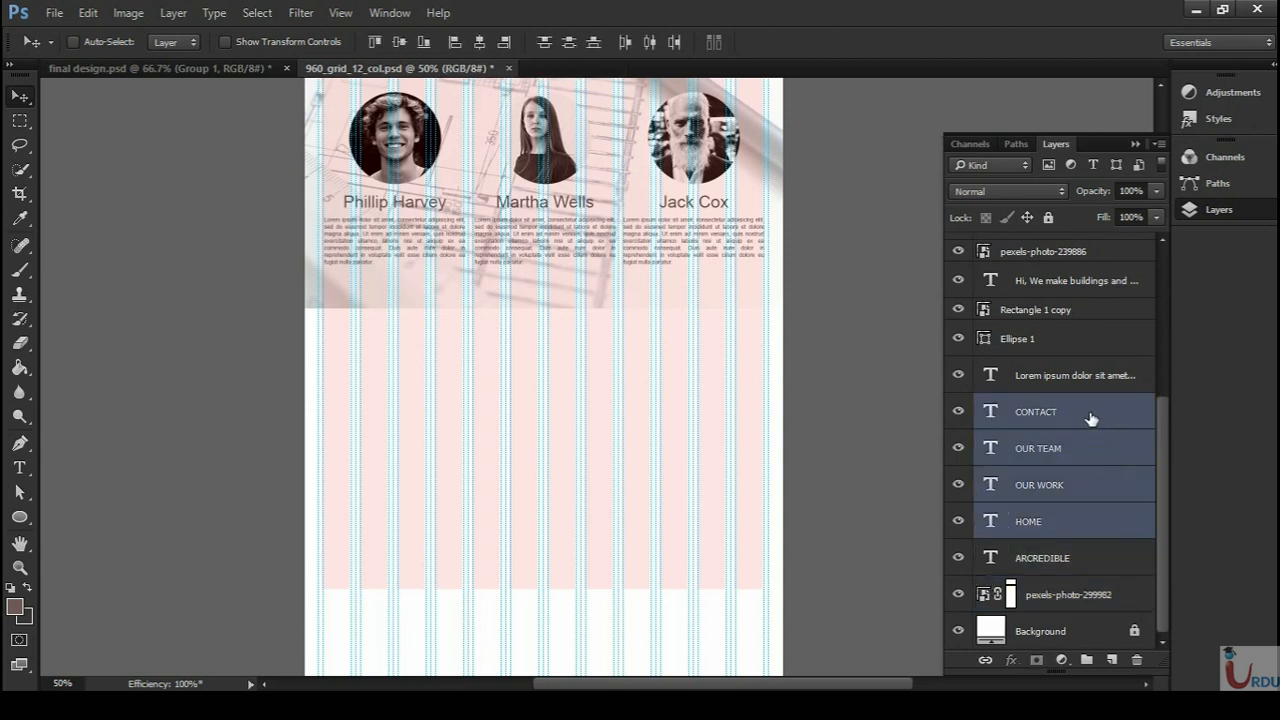
pyautogui.hotkey('ctrl', 'g')
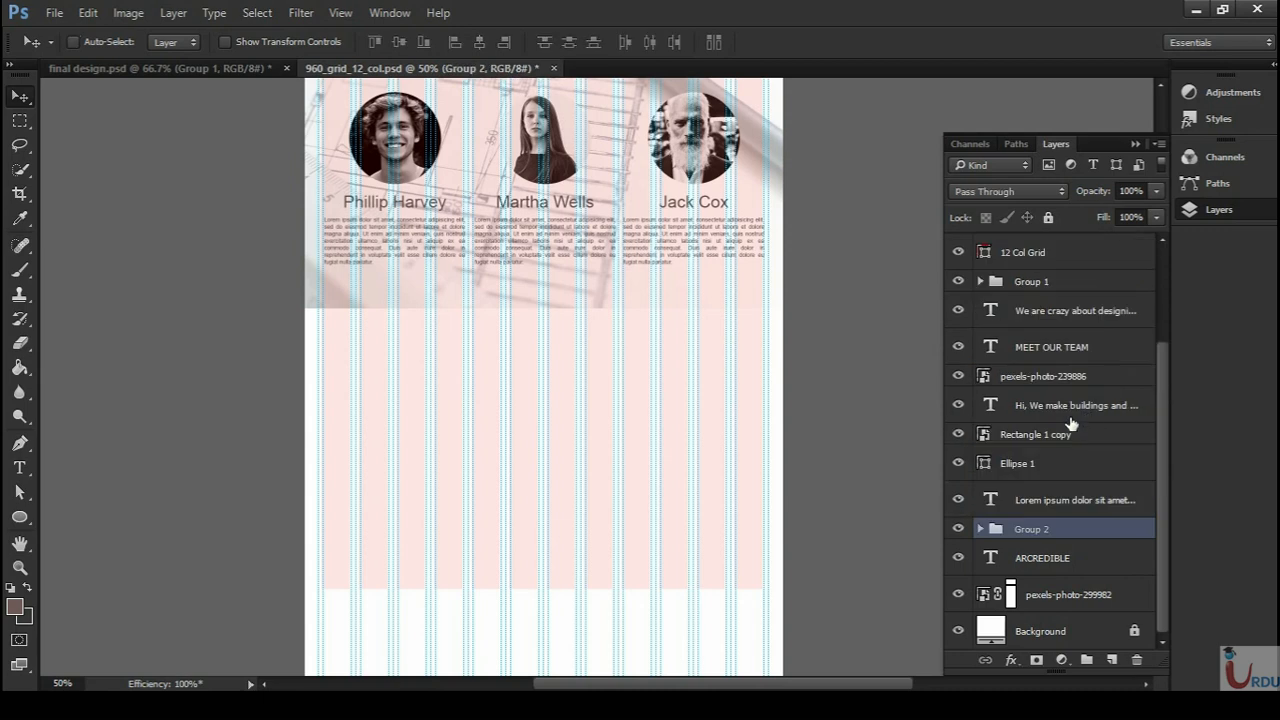
pyautogui.doubleClick(1033, 529)
pyautogui.write('navigation')
pyautogui.press('Return')
# - Check what the pexels-photo-299982 layer shows in the page header and rename that layer to top bg
pyautogui.click(995, 406)
pyautogui.moveTo(733, 92); pyautogui.dragTo(742, 545)
pyautogui.moveTo(766, 177); pyautogui.dragTo(763, 533)
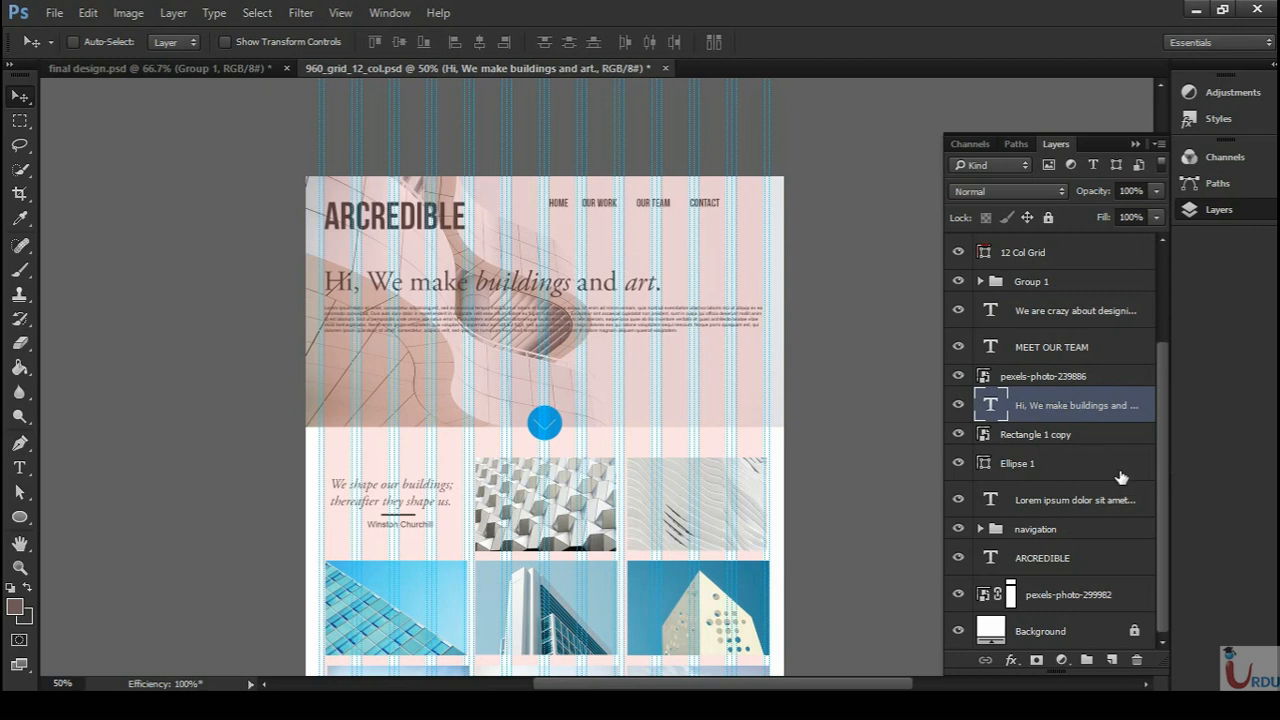
pyautogui.click(958, 595)
pyautogui.click(958, 595)
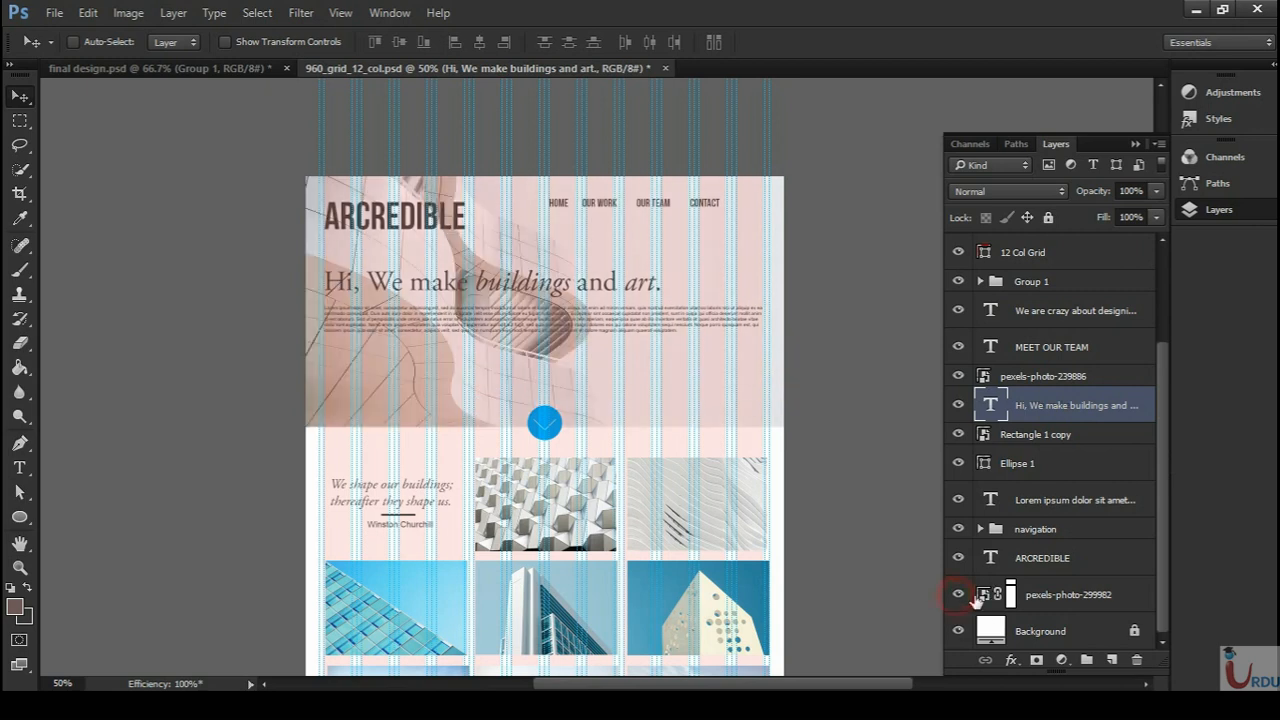
pyautogui.doubleClick(1062, 595)
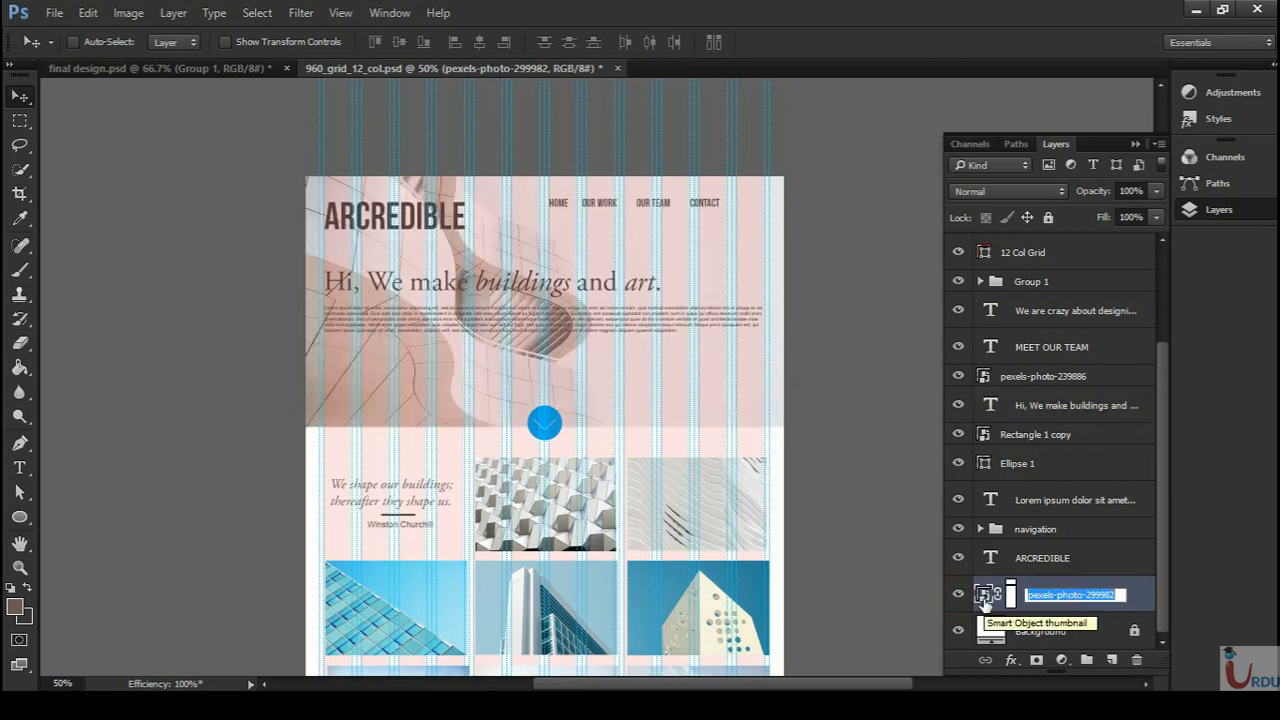
pyautogui.write('top bg')
pyautogui.press('Return')
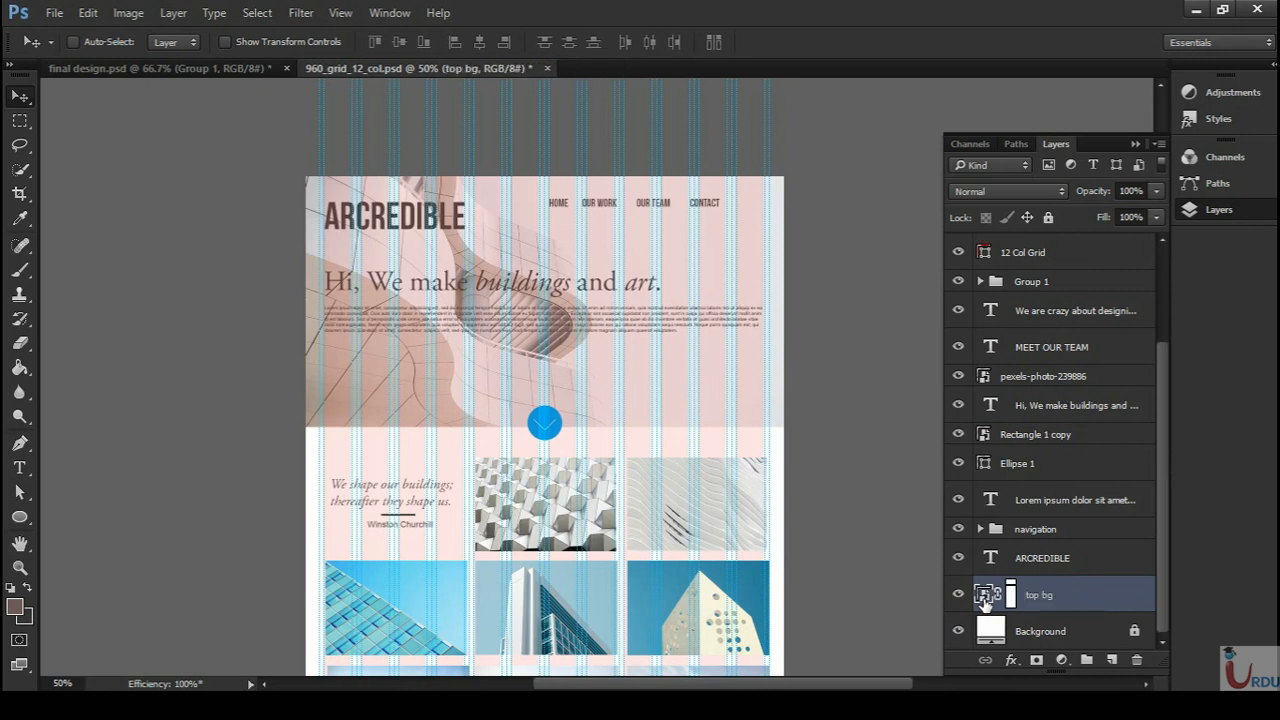
# - Rename the ARCREDIBLE text layer to logo
pyautogui.doubleClick(1040, 558)
pyautogui.write('logo')
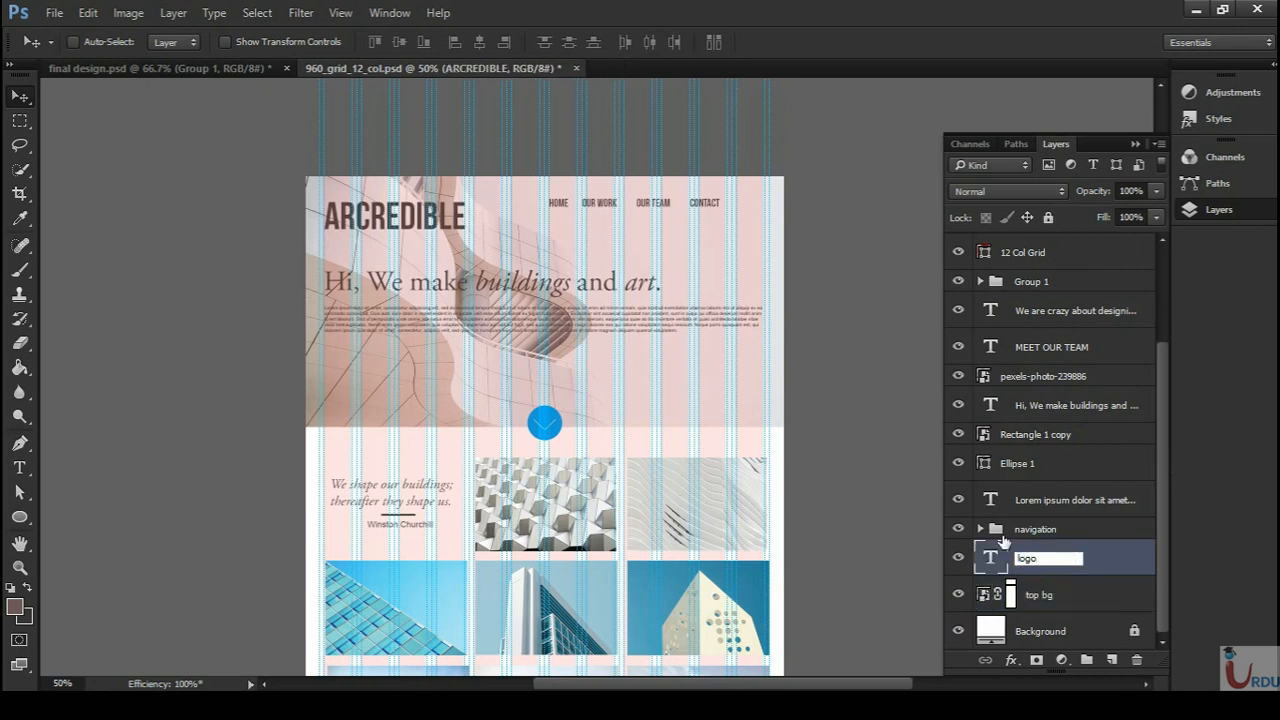
pyautogui.press('Return')
# - Rename the header's Lorem ipsum paragraph layer to head descp
pyautogui.click(960, 502)
pyautogui.click(961, 504)
pyautogui.doubleClick(1044, 500)
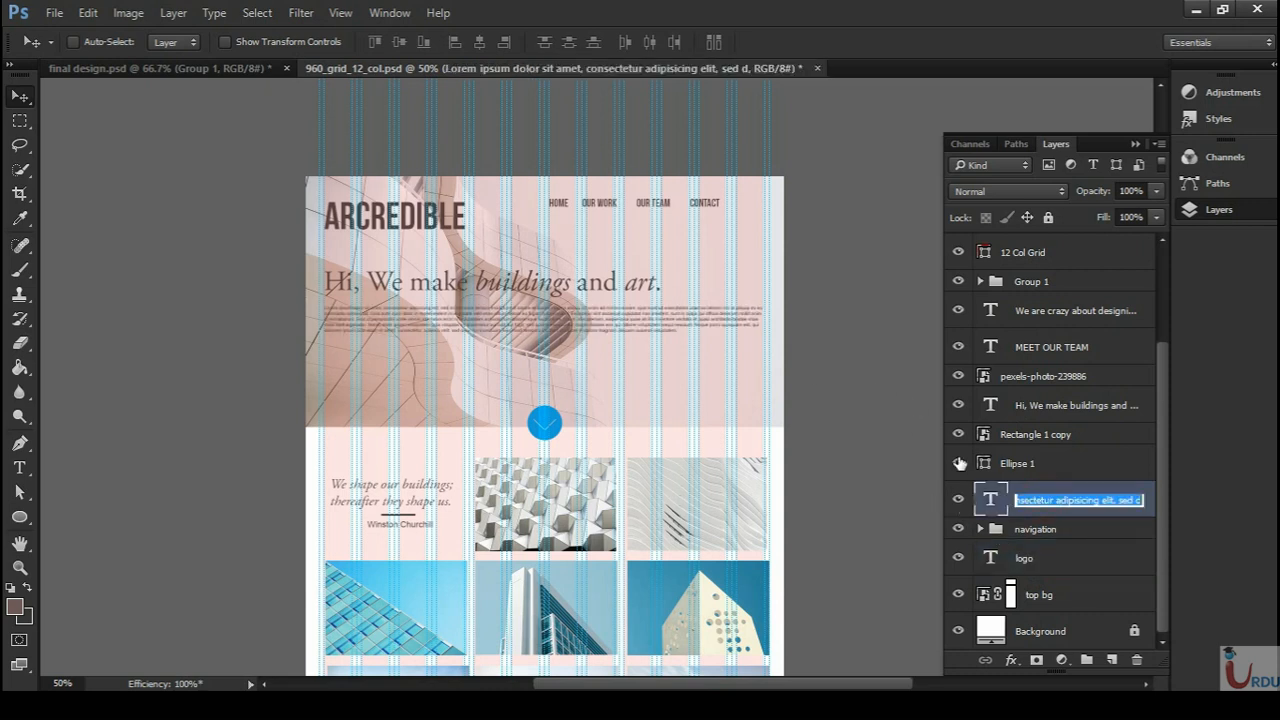
pyautogui.write('head')
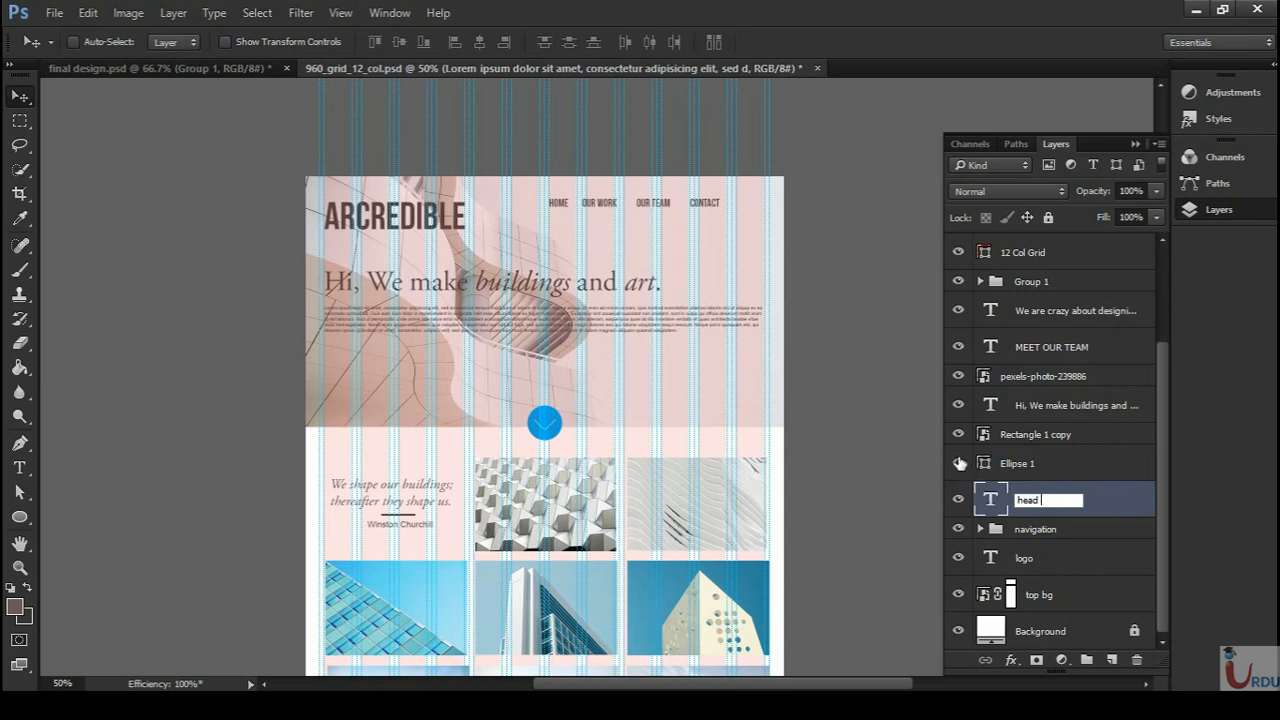
pyautogui.write(' descp')
pyautogui.press('Return')
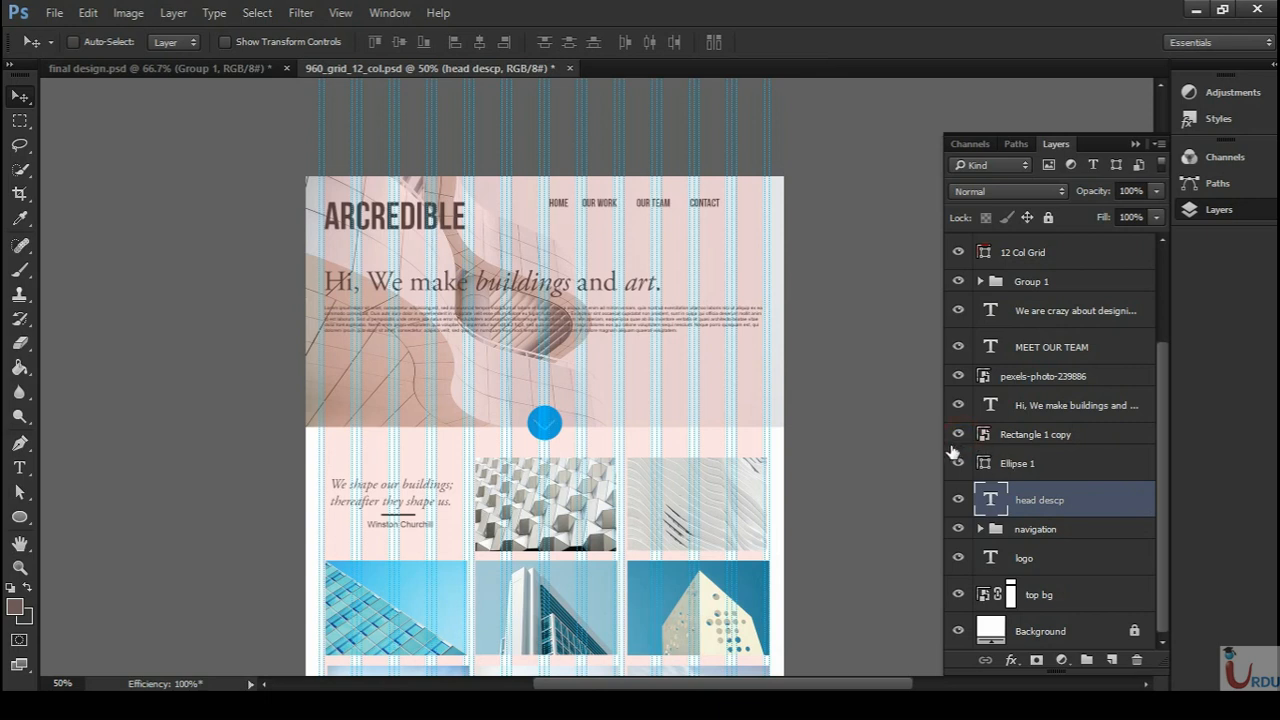
# - Group the Ellipse 1 and Rectangle 1 copy layers of the blue arrow circle and name the group pointer
pyautogui.click(961, 436)
pyautogui.click(1022, 468)
pyautogui.keyDown('shift'); pyautogui.click(1040, 438); pyautogui.keyUp('shift')
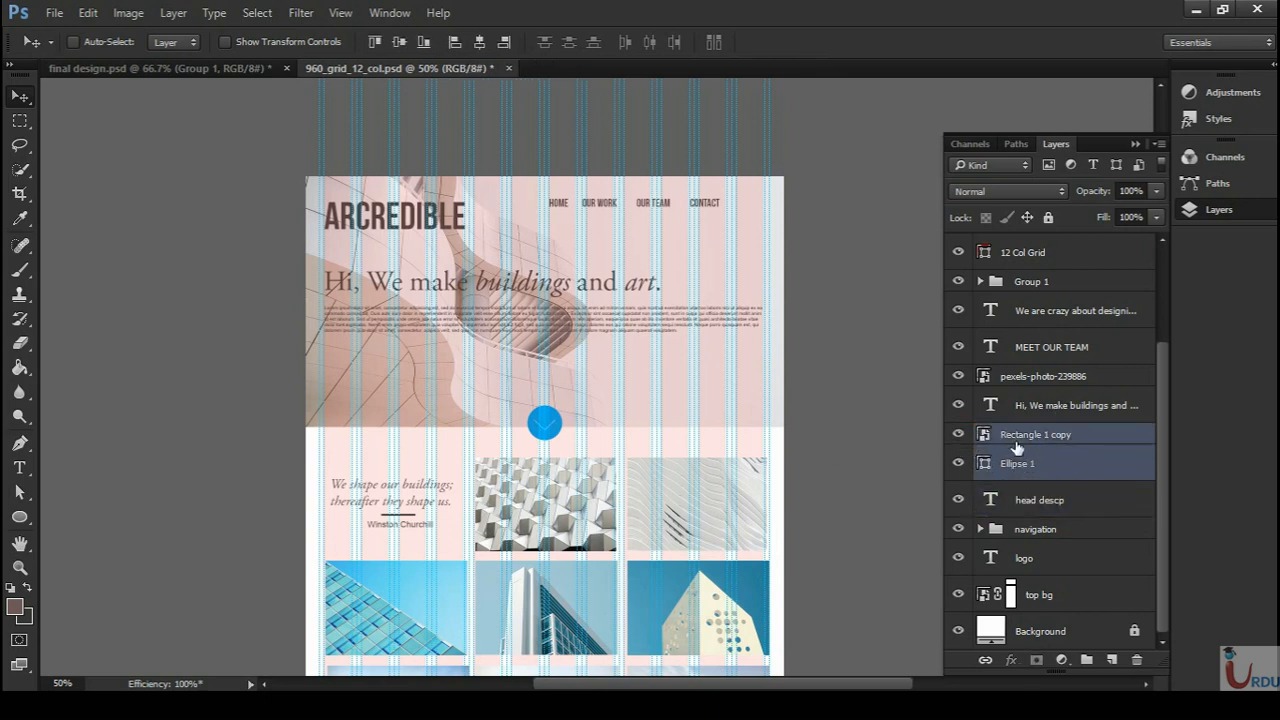
pyautogui.hotkey('ctrl', 'g')
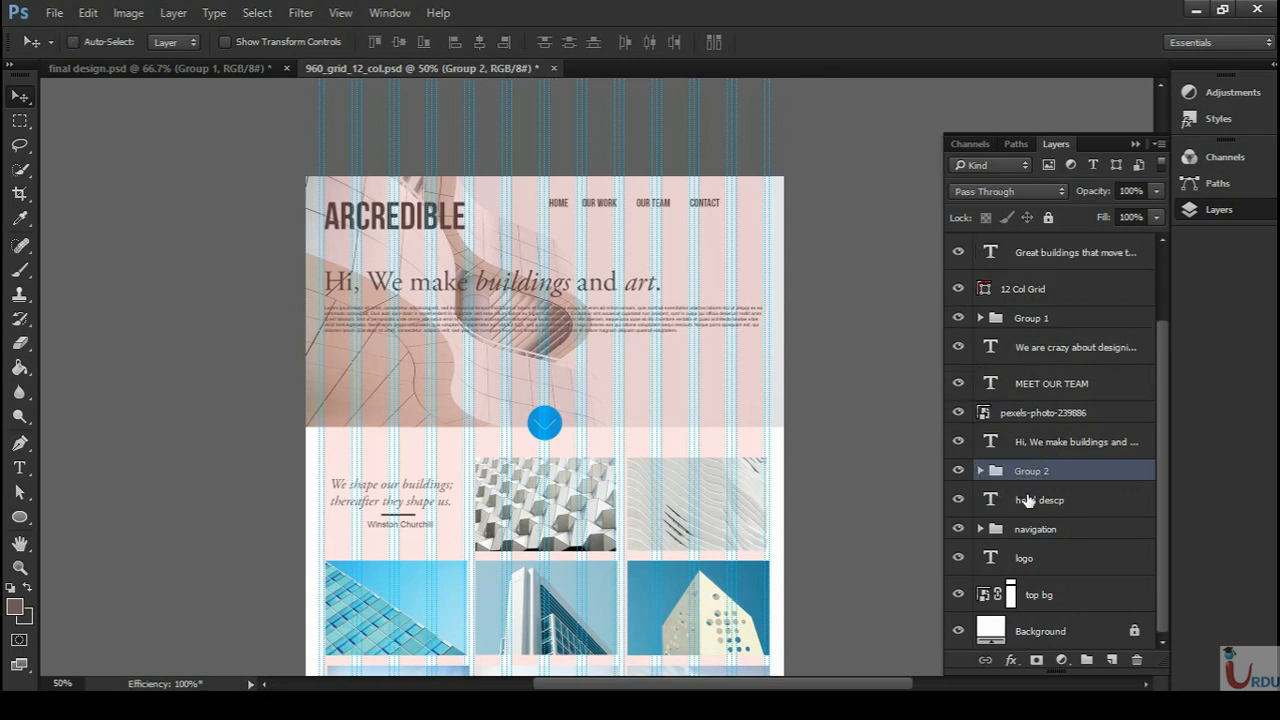
pyautogui.doubleClick(1029, 474)
pyautogui.write('pointer')
pyautogui.press('Return')
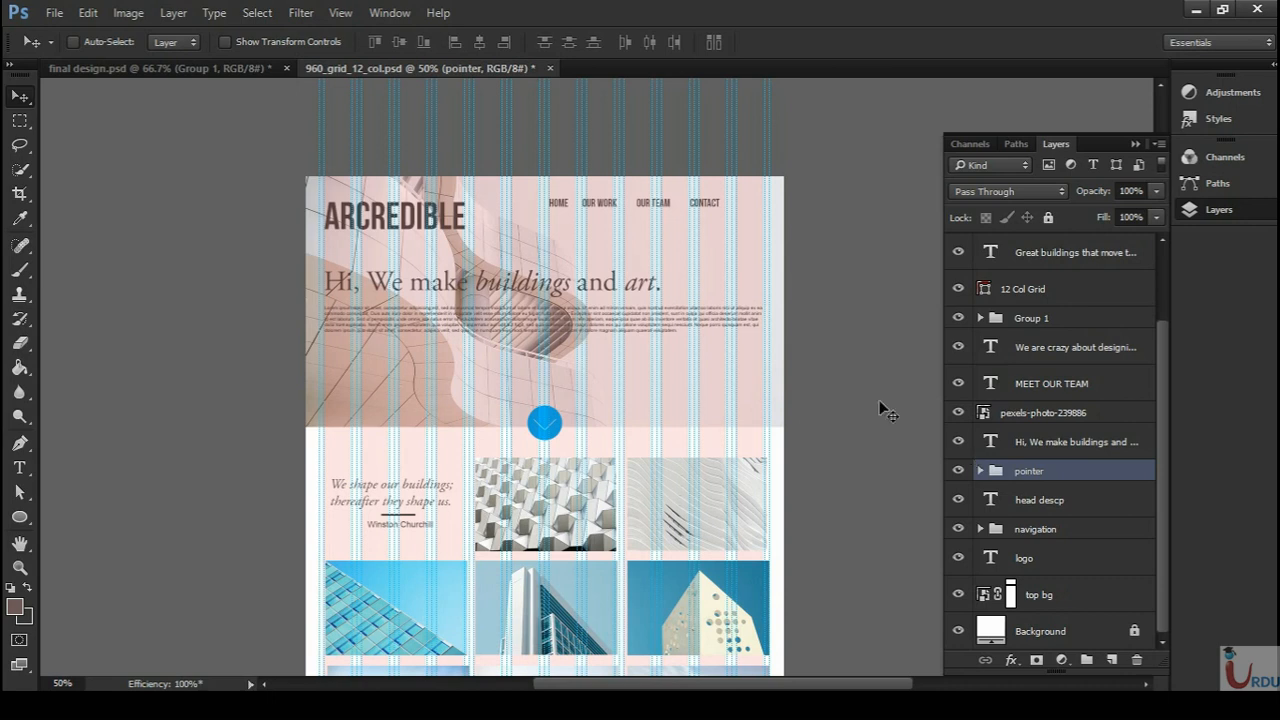
# - Place the "Hi, We make buildings and art." layer directly below pointer and group it through top bg as home
pyautogui.moveTo(1088, 475); pyautogui.dragTo(1094, 490)
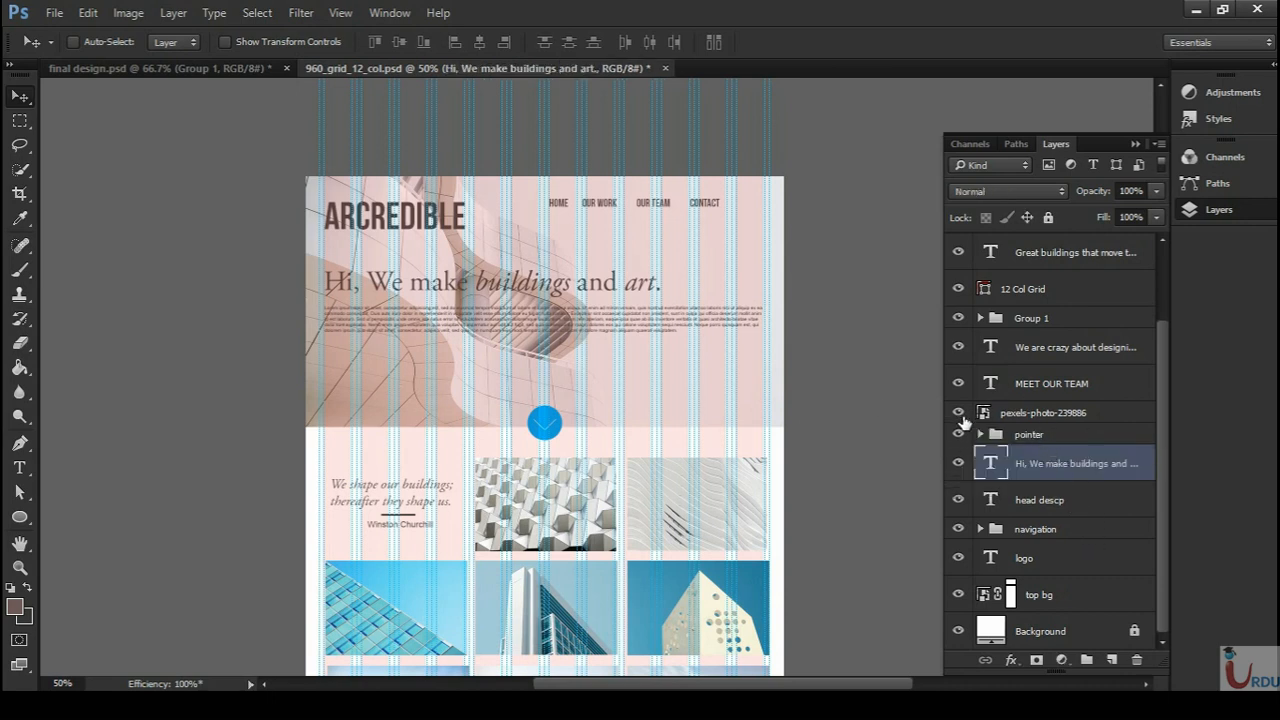
pyautogui.click(962, 418)
pyautogui.keyDown('shift'); pyautogui.click(1068, 606); pyautogui.keyUp('shift')
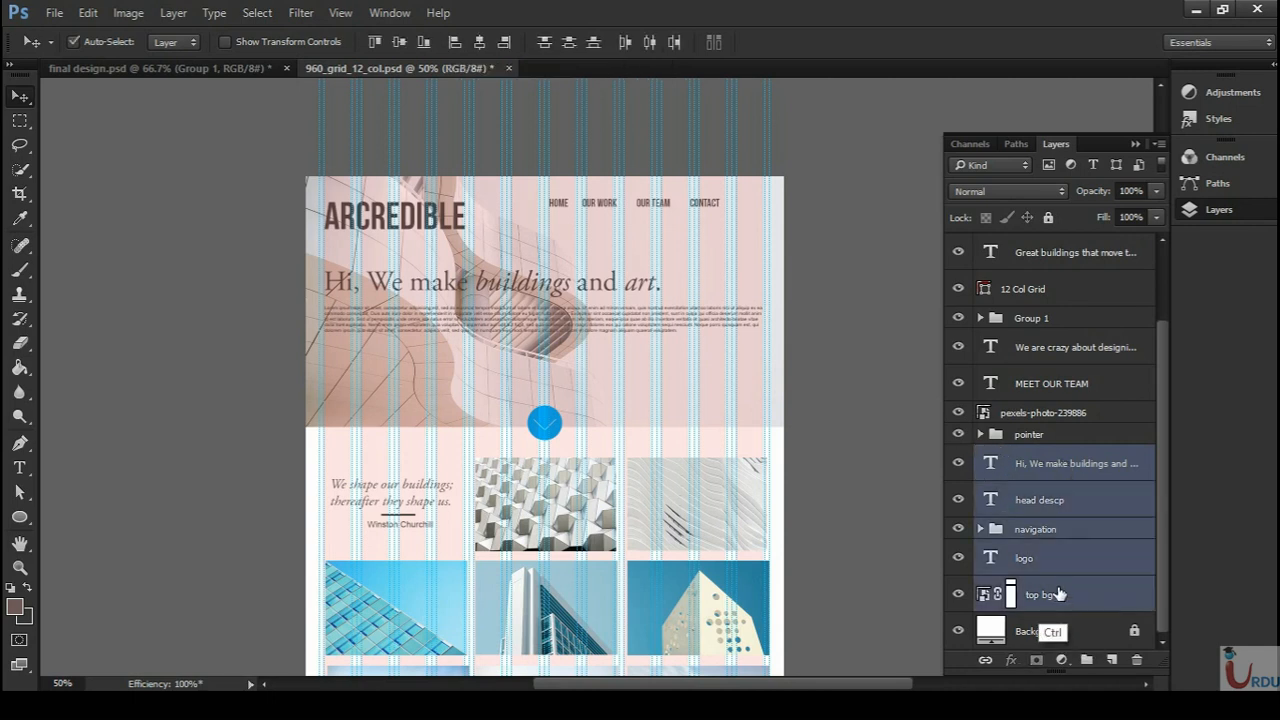
pyautogui.hotkey('ctrl', 'g')
pyautogui.click(959, 550)
pyautogui.click(959, 550)
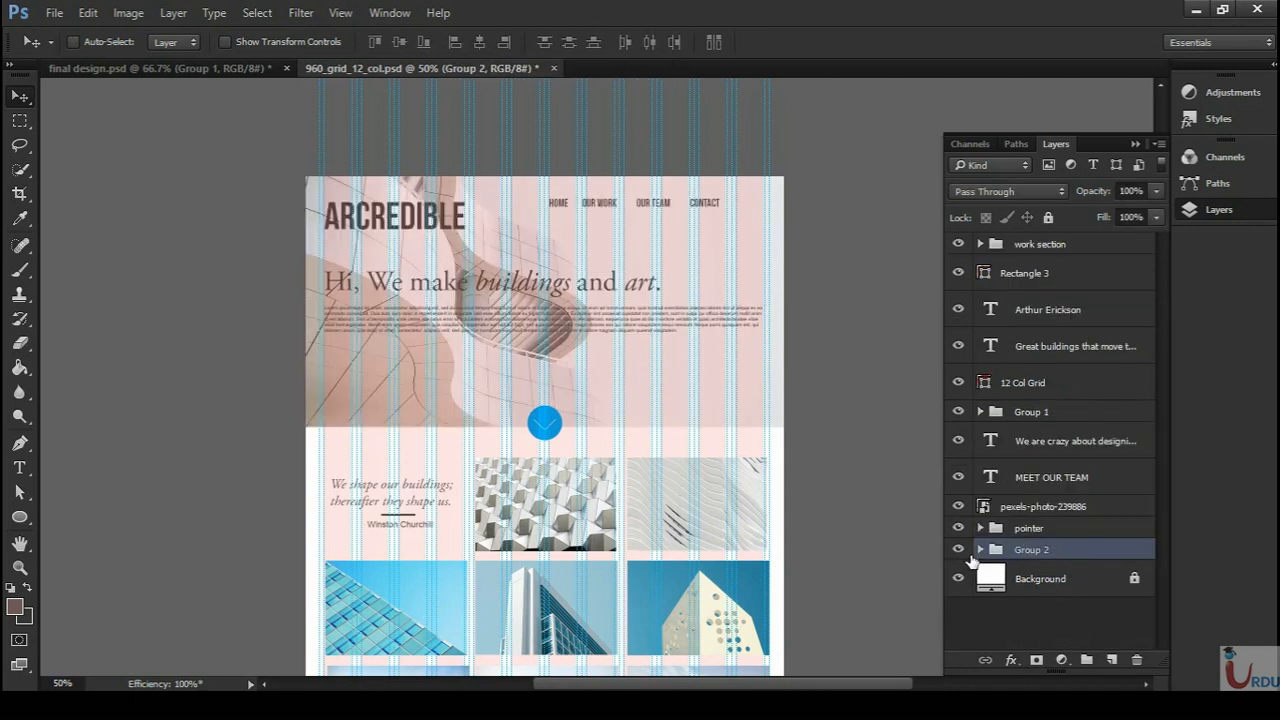
pyautogui.doubleClick(1029, 551)
pyautogui.write('home')
pyautogui.press('Return')
# - Move the team section's background layer, pexels-photo-239886, up the stack to directly below Group 1
pyautogui.click(1036, 530)
pyautogui.click(1001, 508)
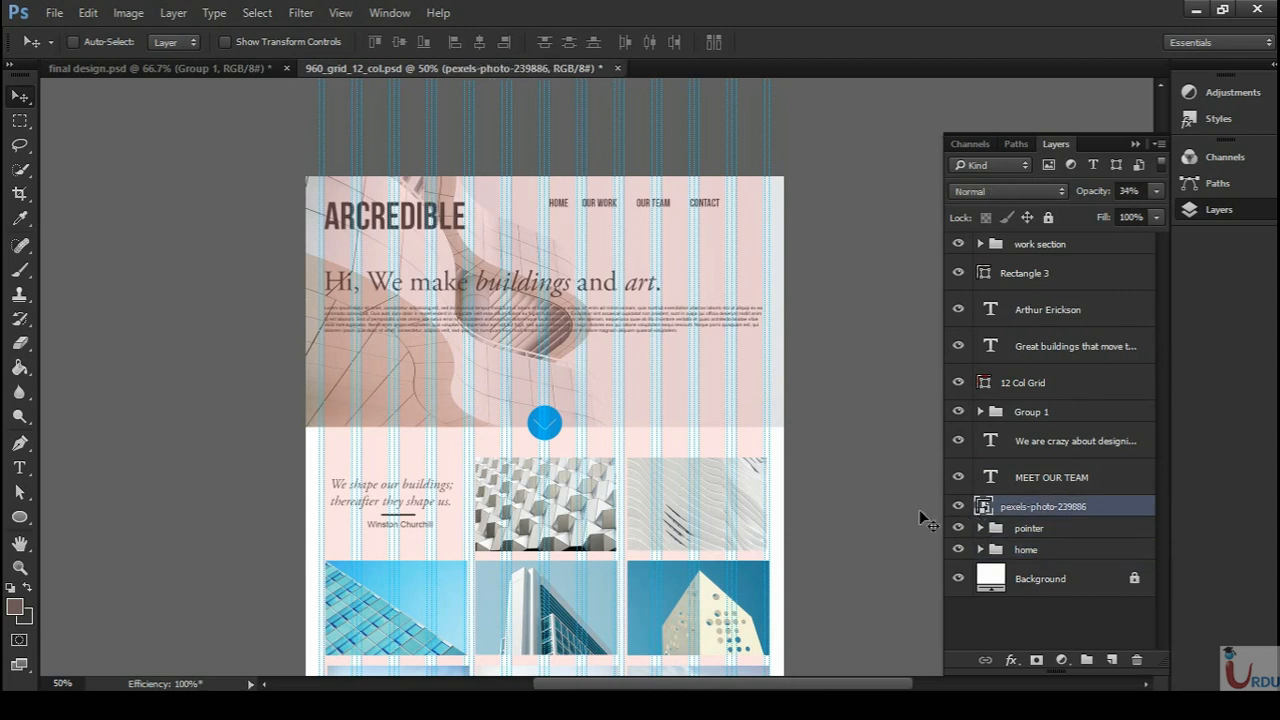
pyautogui.scroll(-3, 765, 400)
pyautogui.moveTo(768, 437); pyautogui.dragTo(777, 468)
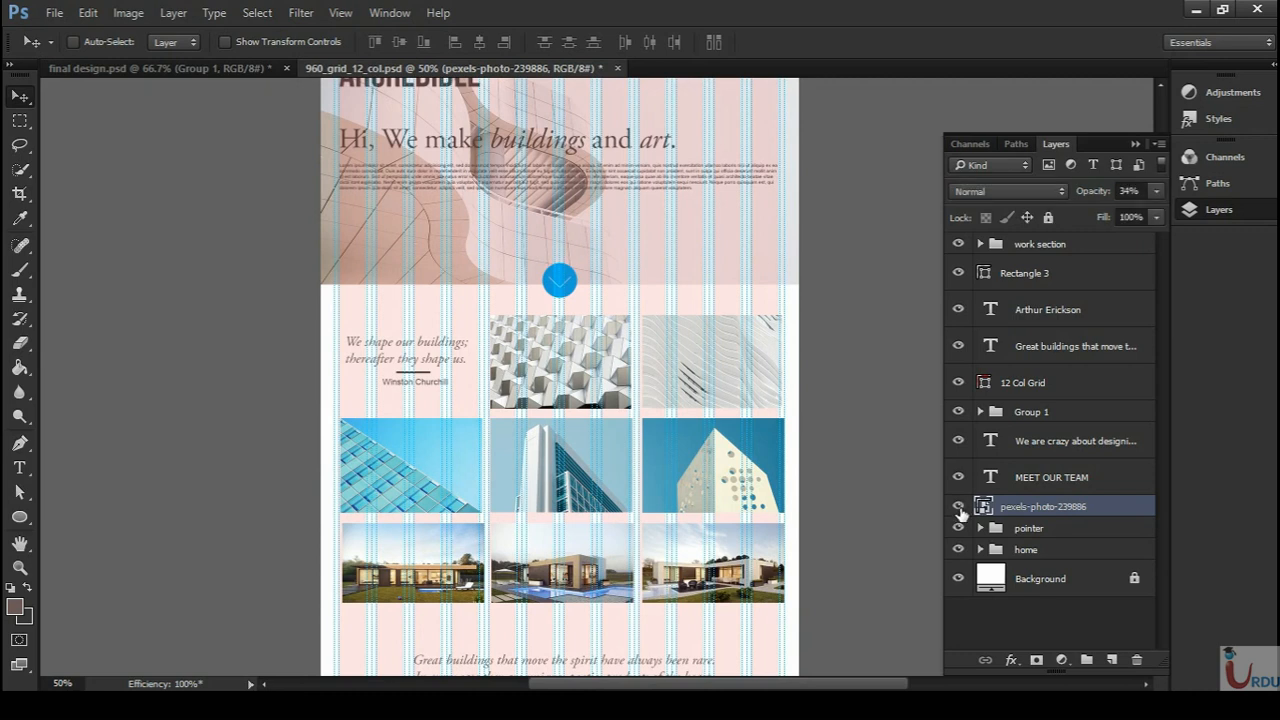
pyautogui.moveTo(884, 563); pyautogui.dragTo(874, 206)
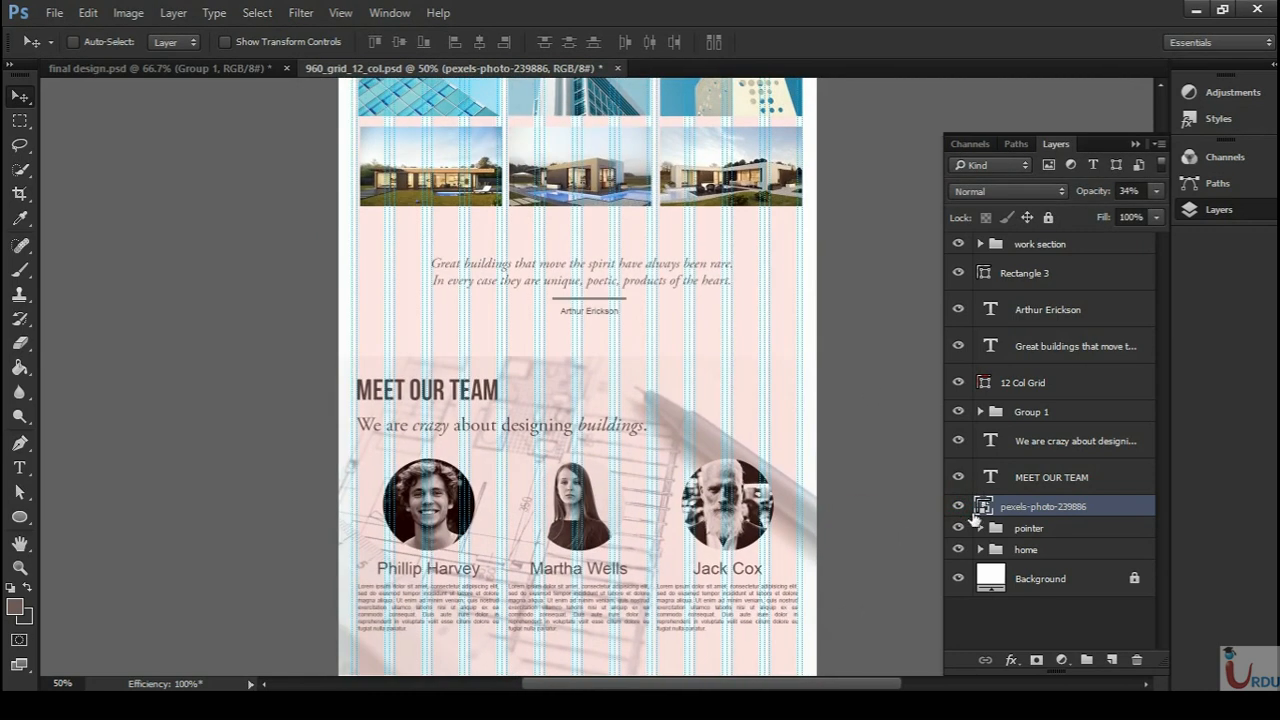
pyautogui.click(957, 507)
pyautogui.click(957, 507)
pyautogui.moveTo(1109, 510); pyautogui.dragTo(1109, 370)
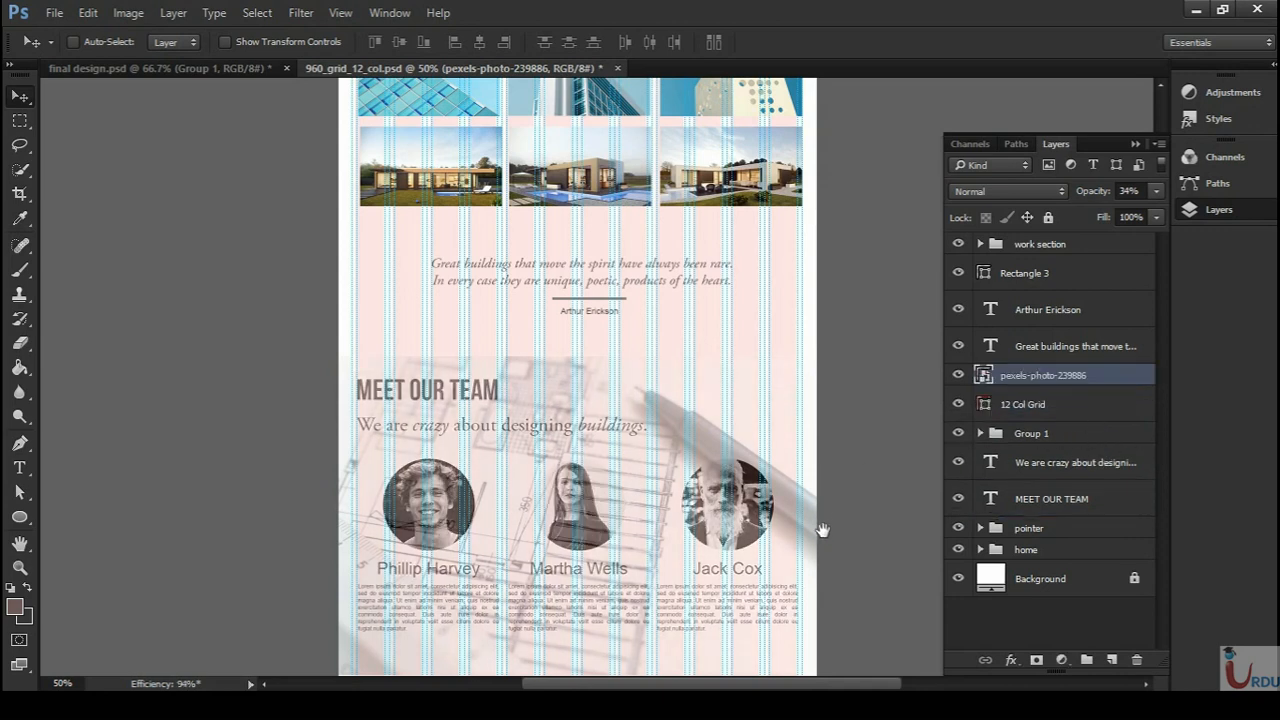
pyautogui.moveTo(1085, 378); pyautogui.dragTo(1092, 456)
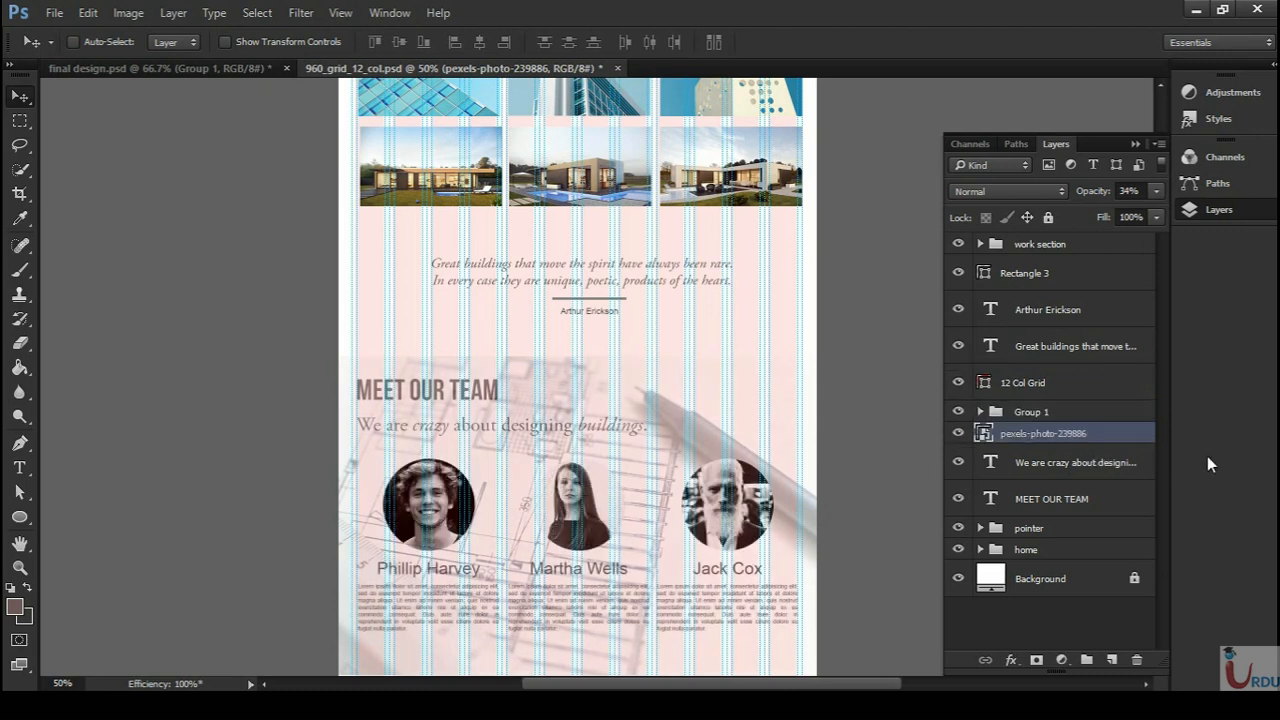
# - Toggle the visibility of the work section group, Rectangle 3 and the lower quote's text layers to identify what each contains
pyautogui.click(1098, 465)
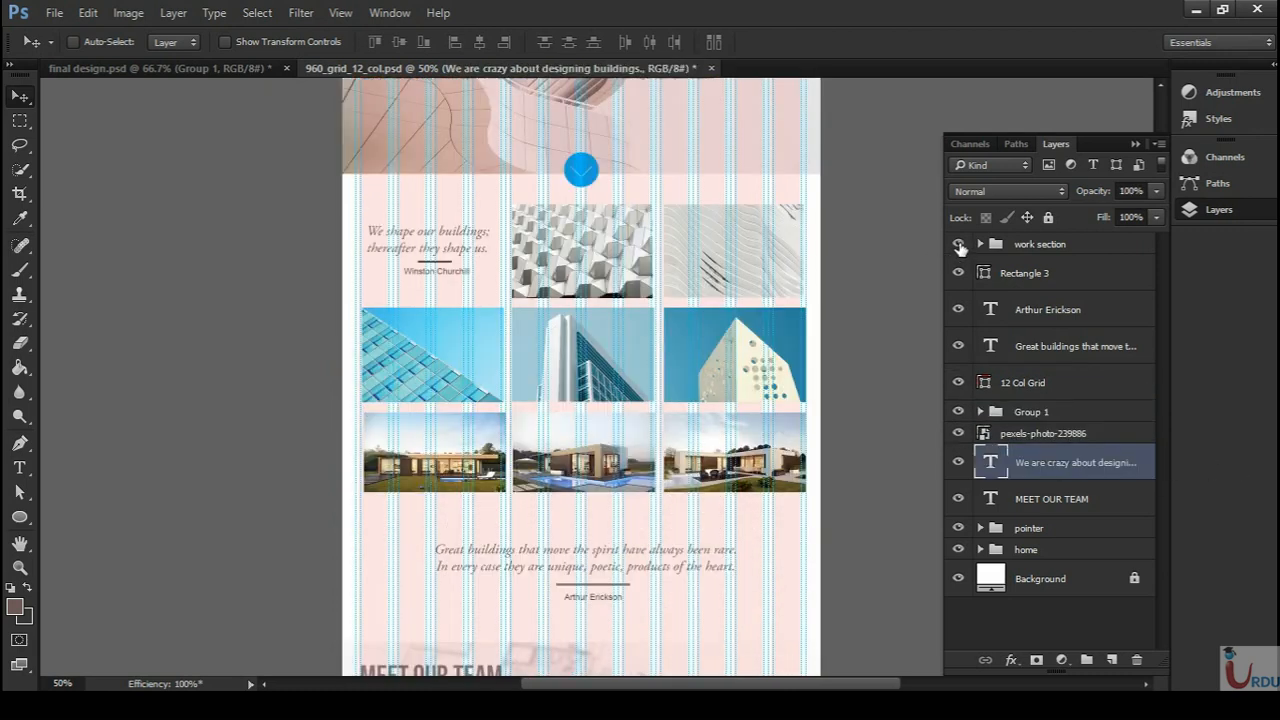
pyautogui.click(960, 246)
pyautogui.click(959, 245)
pyautogui.click(960, 247)
pyautogui.click(960, 247)
pyautogui.click(958, 274)
pyautogui.click(958, 274)
pyautogui.click(958, 274)
pyautogui.click(958, 274)
pyautogui.click(958, 310)
pyautogui.click(958, 310)
pyautogui.click(958, 346)
pyautogui.click(958, 346)
# - Group Rectangle 3 with the author and "Great buildings that move the spirit" text layers and name the group quote2
pyautogui.click(1033, 313)
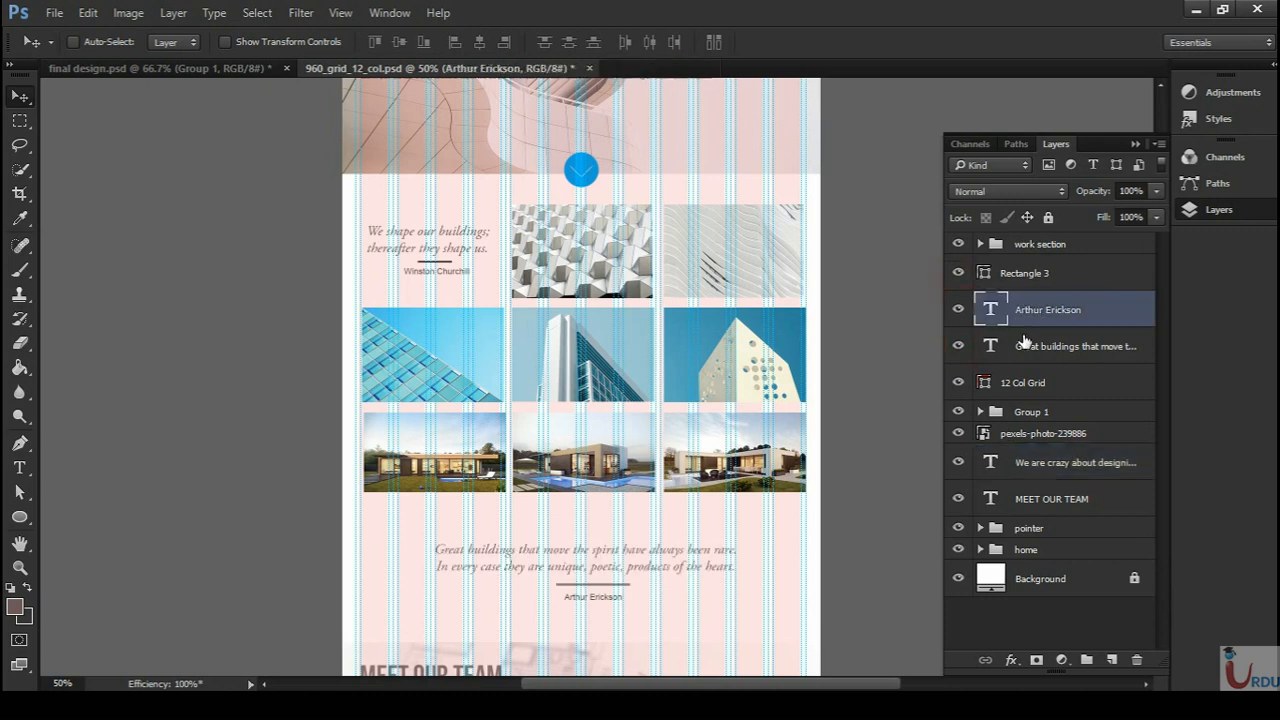
pyautogui.click(1025, 273)
pyautogui.keyDown('shift'); pyautogui.click(1028, 355); pyautogui.keyUp('shift')
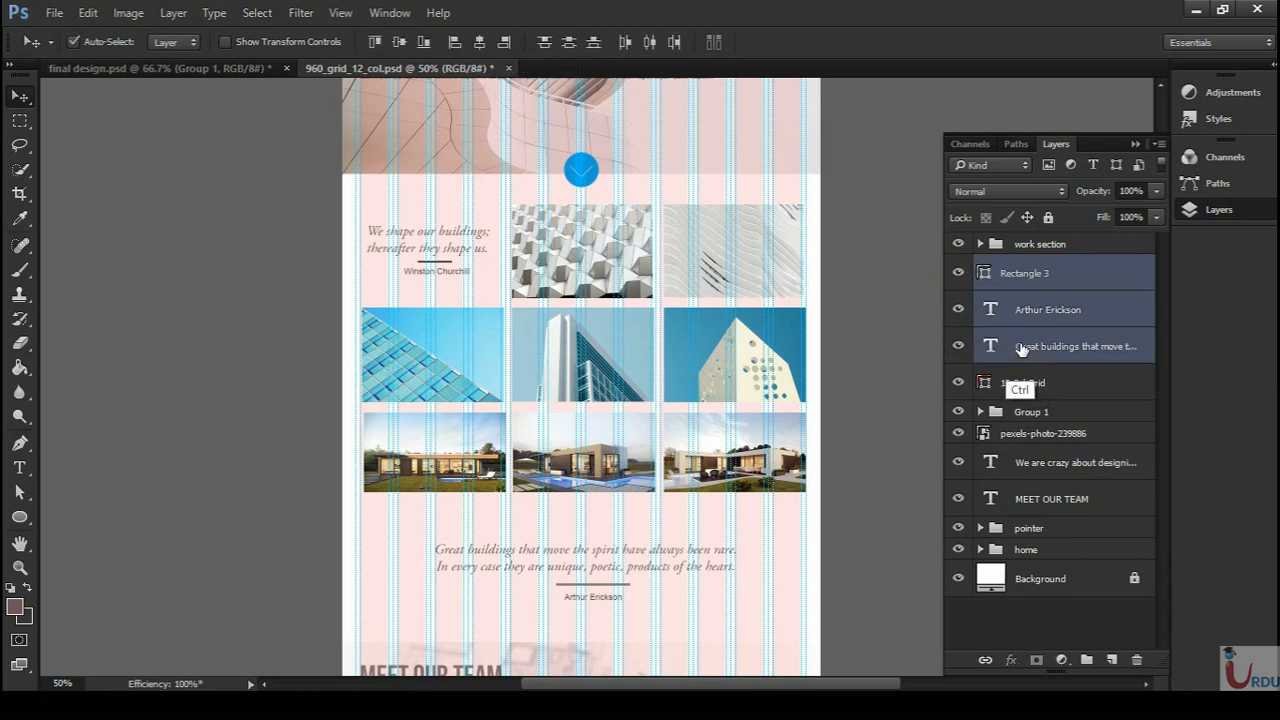
pyautogui.hotkey('ctrl', 'g')
pyautogui.doubleClick(1033, 267)
pyautogui.write('c')
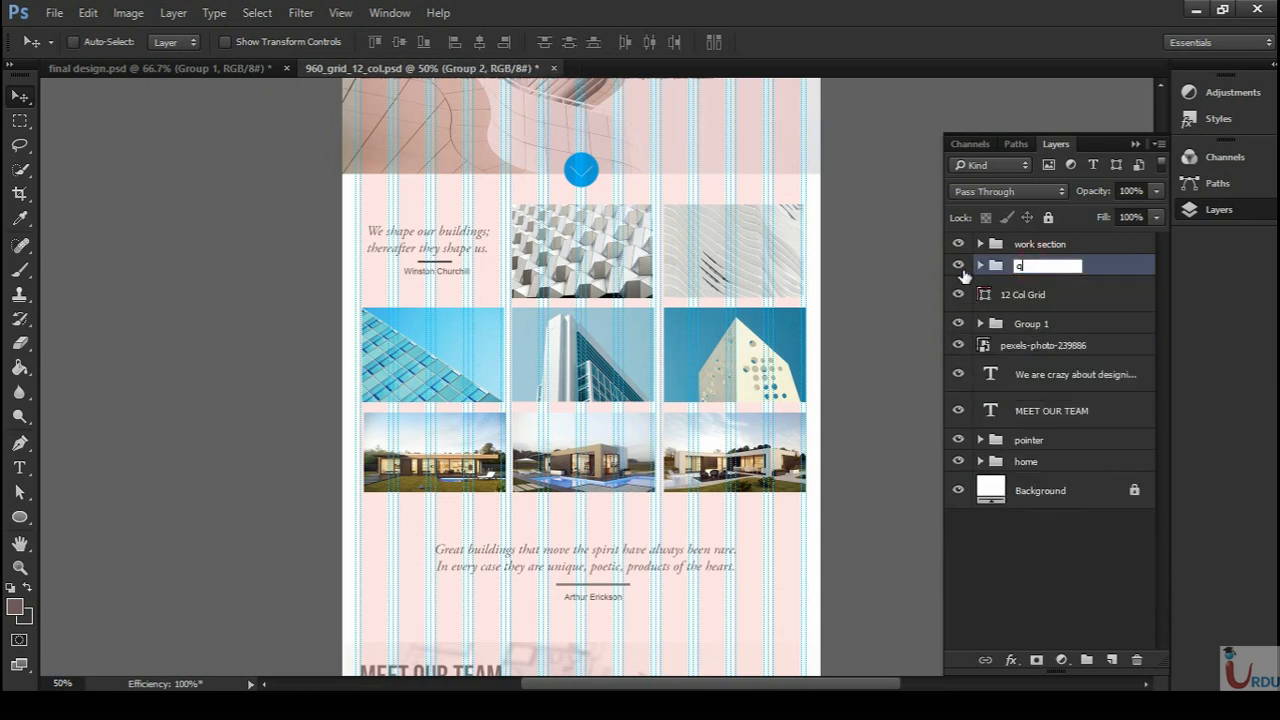
pyautogui.write('uote2')
pyautogui.press('Return')
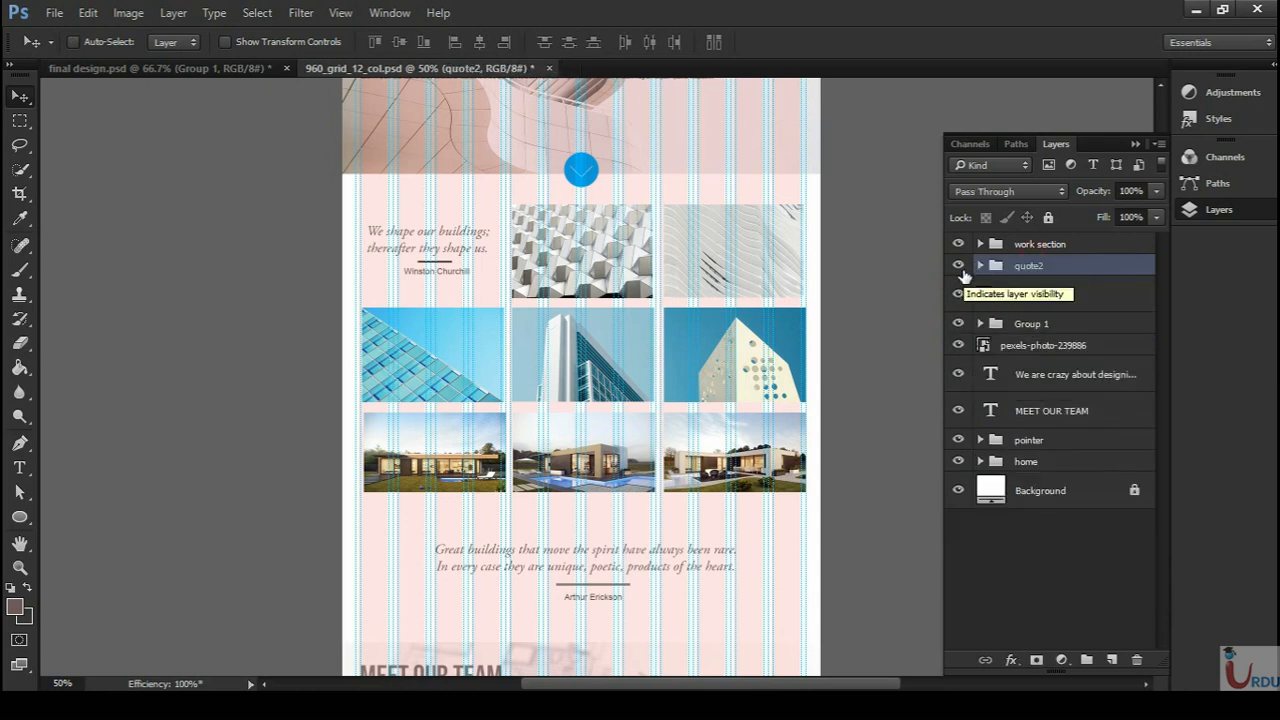
pyautogui.doubleClick(982, 325)
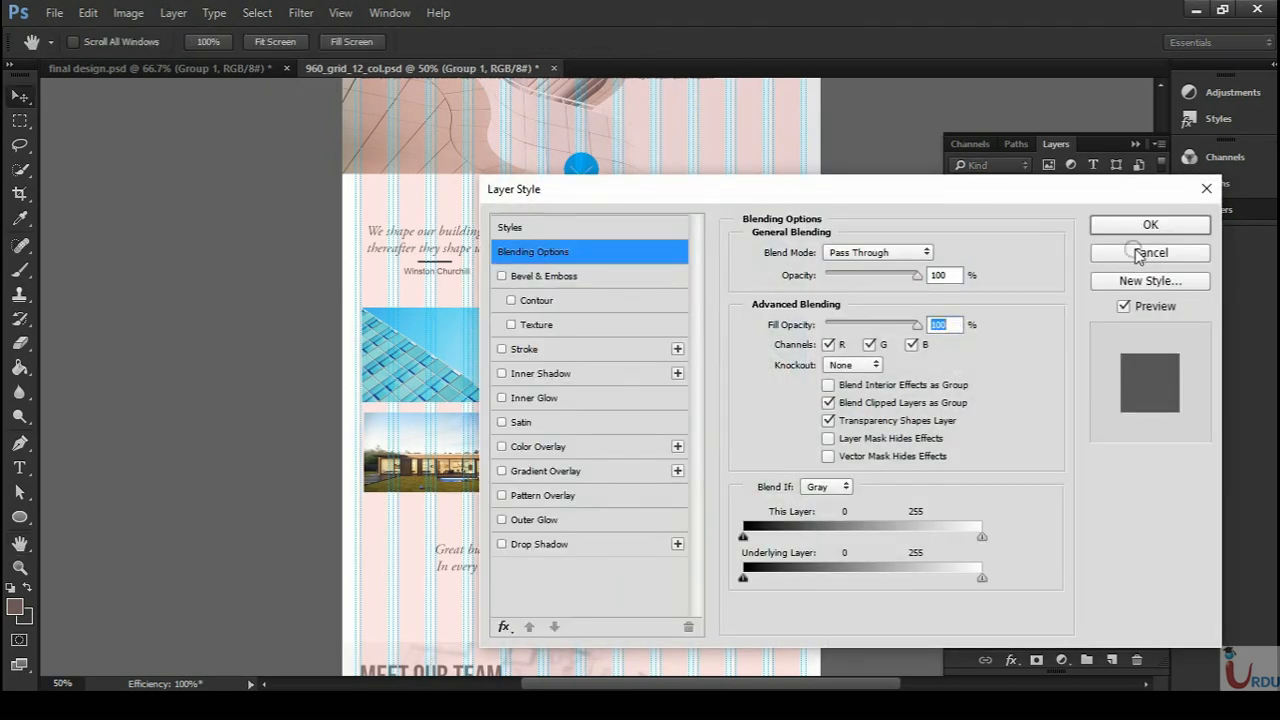
# - Cancel the open layer style settings and toggle the work section group's visibility to check what it contains
pyautogui.click(1140, 253)
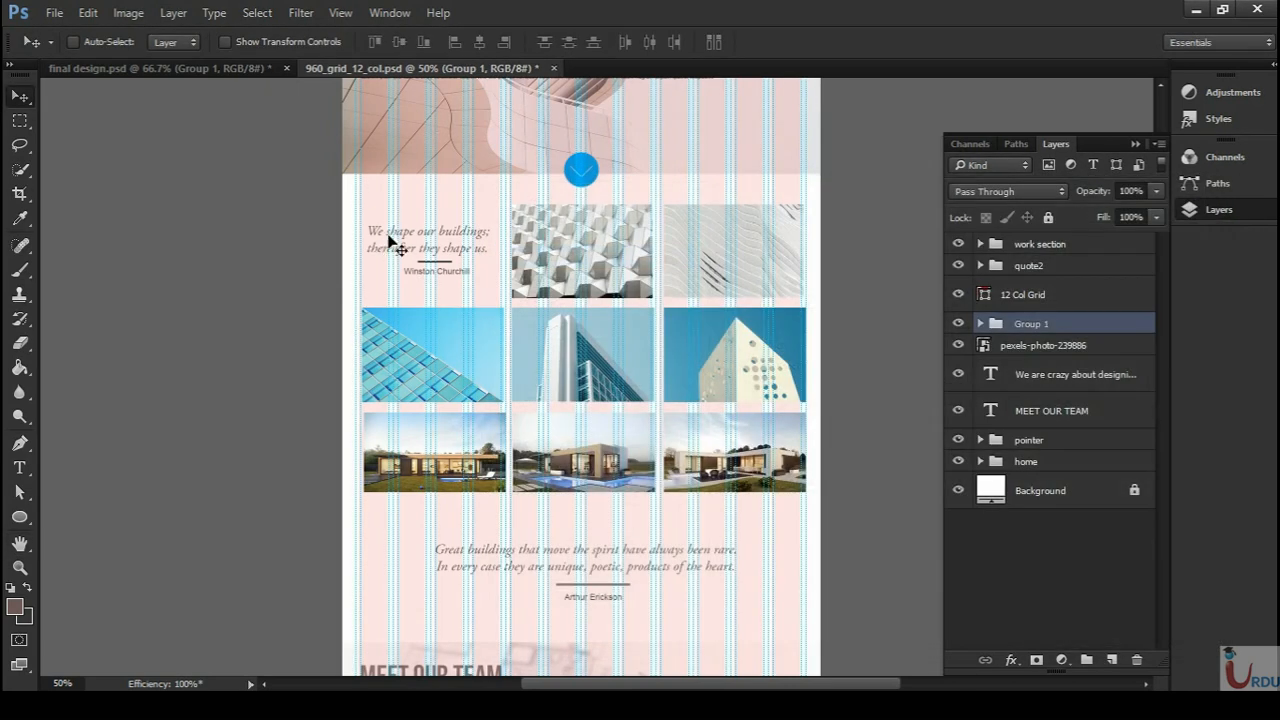
pyautogui.click(958, 243)
pyautogui.click(958, 243)
pyautogui.moveTo(757, 574); pyautogui.dragTo(763, 223)
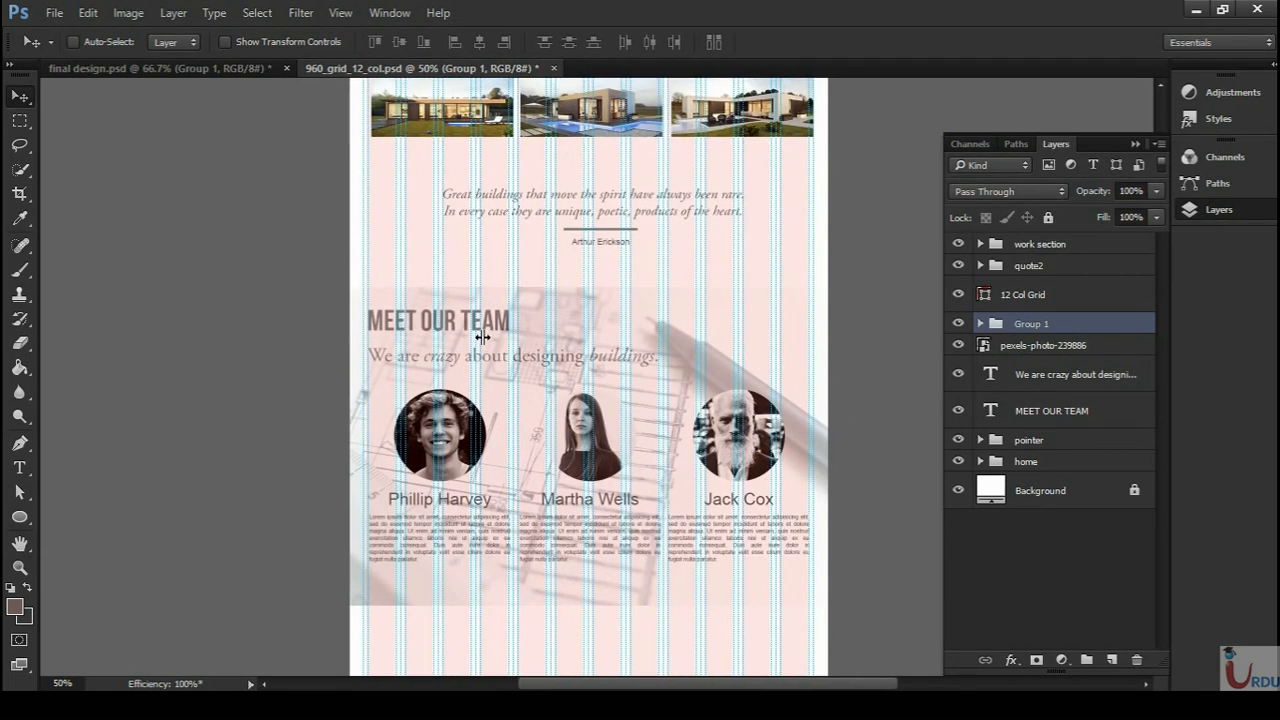
# - Move the 12 Col Grid layer to the top of the layer stack and lock it
pyautogui.click(1070, 296)
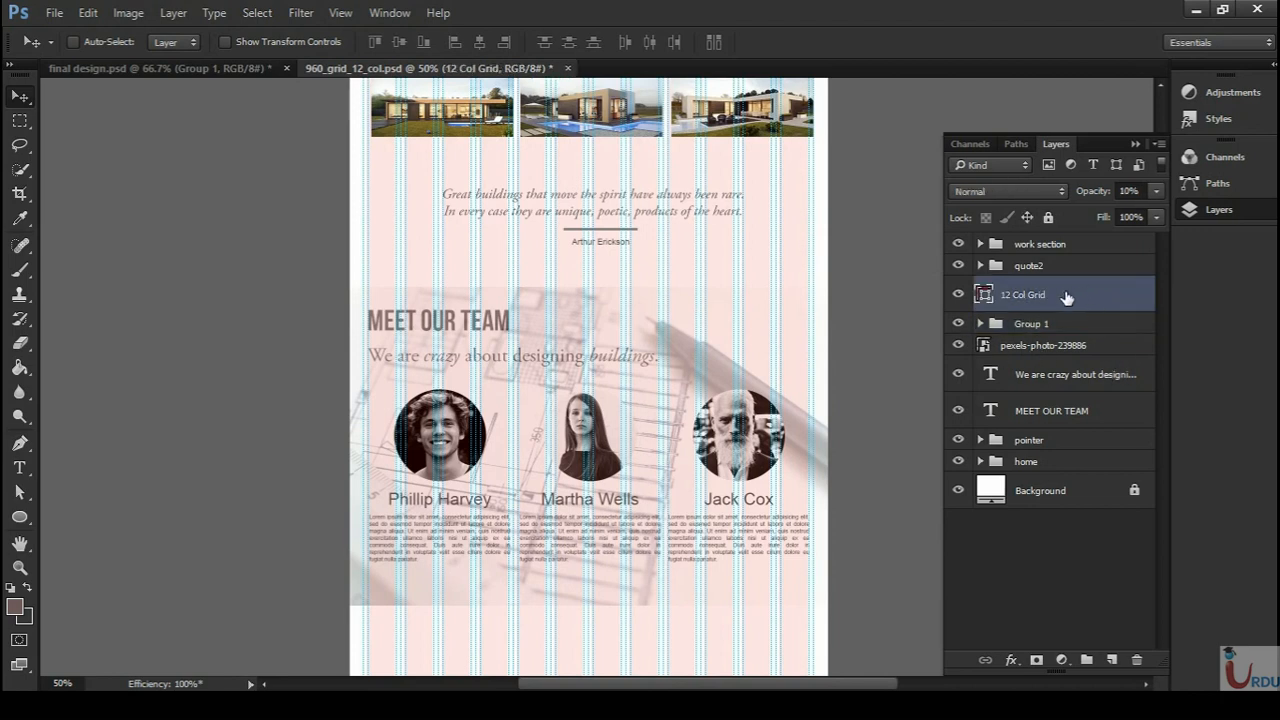
pyautogui.moveTo(1096, 295); pyautogui.dragTo(1086, 238)
pyautogui.hotkey('ctrl', '/')
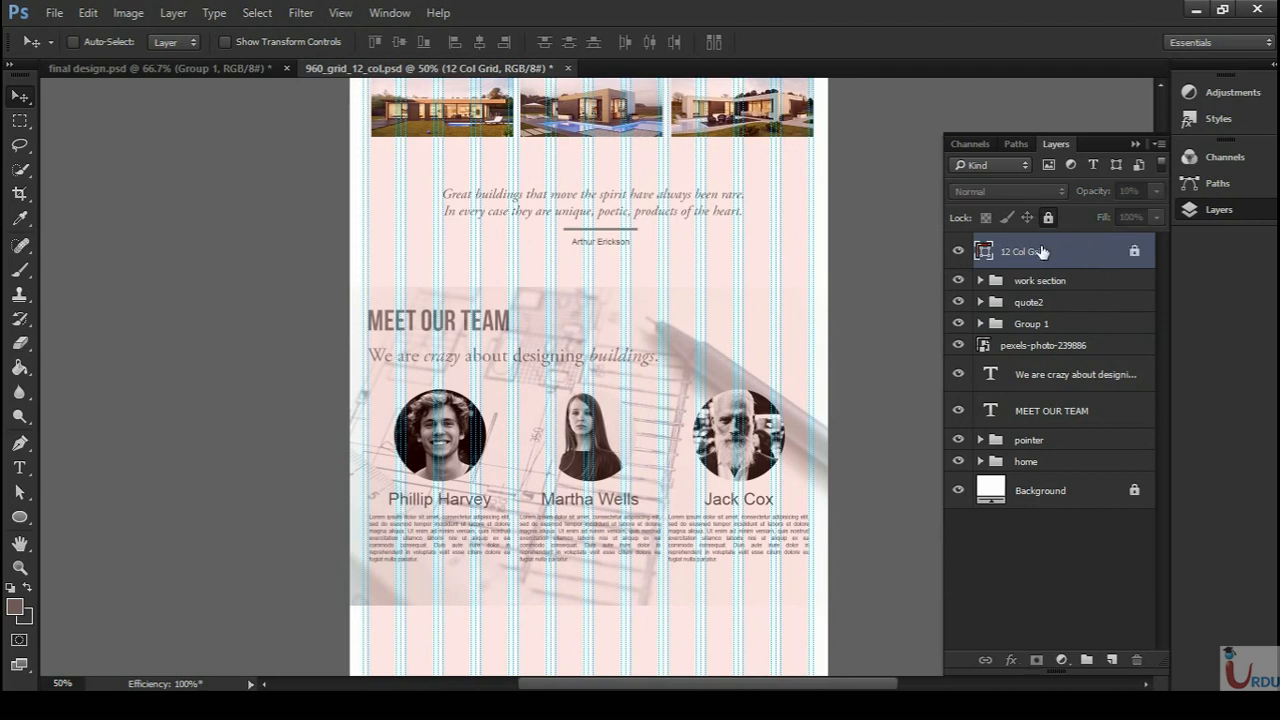
# - Toggle the visibility of MEET OUR TEAM, the "We are crazy about designing" text, pexels-photo-239886 and Group 1 to identify each one's contents
pyautogui.click(1049, 350)
pyautogui.click(959, 411)
pyautogui.click(959, 411)
pyautogui.click(959, 374)
pyautogui.click(959, 374)
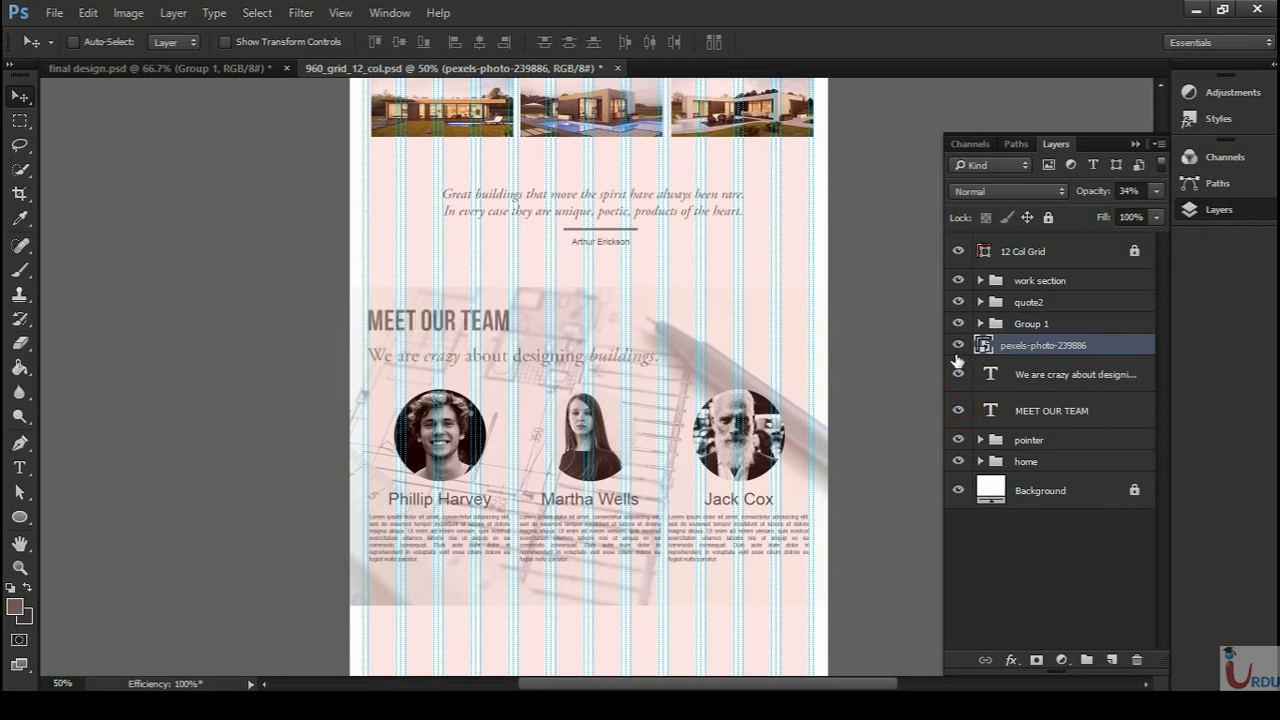
pyautogui.click(958, 346)
pyautogui.click(958, 346)
pyautogui.click(958, 323)
pyautogui.click(958, 323)
# - Rename Group 1 as team members
pyautogui.doubleClick(1031, 324)
pyautogui.write('team member')
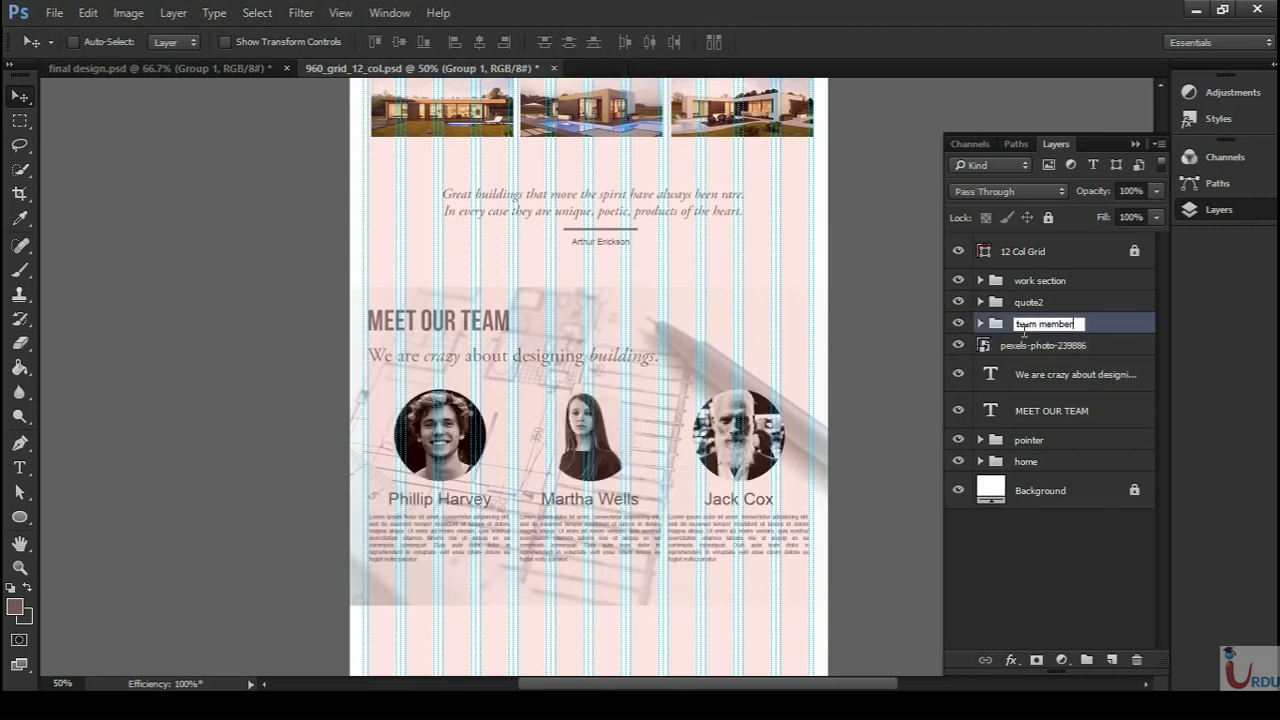
pyautogui.press('Return')
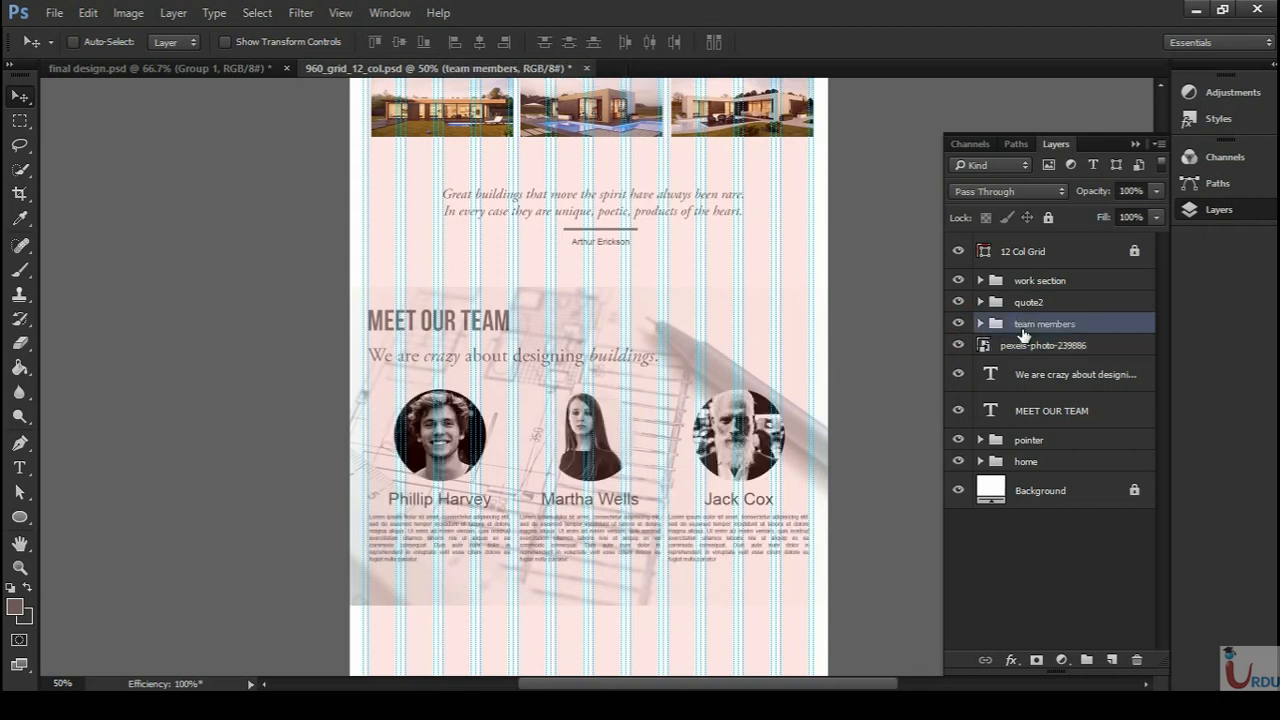
# - Group the layers from team members through MEET OUR TEAM as team and move the group directly above work section
pyautogui.keyDown('shift'); pyautogui.click(1012, 420); pyautogui.keyUp('shift')
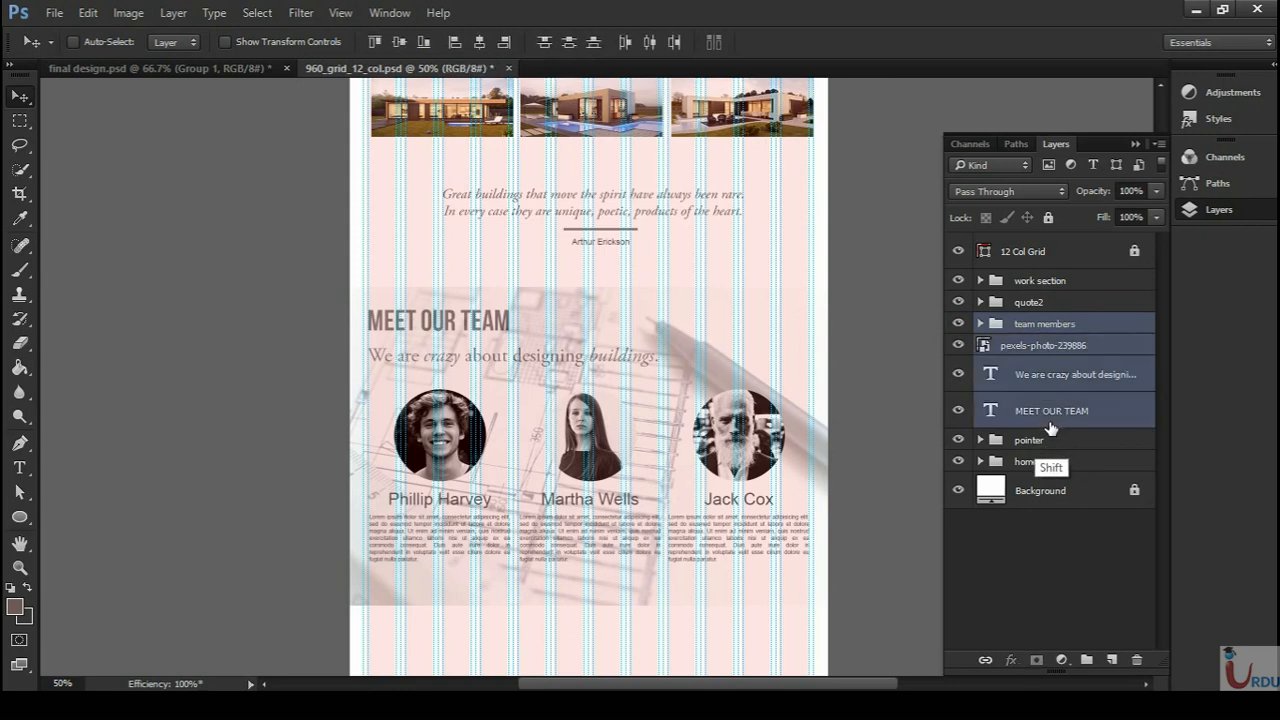
pyautogui.hotkey('ctrl', 'g')
pyautogui.doubleClick(1028, 324)
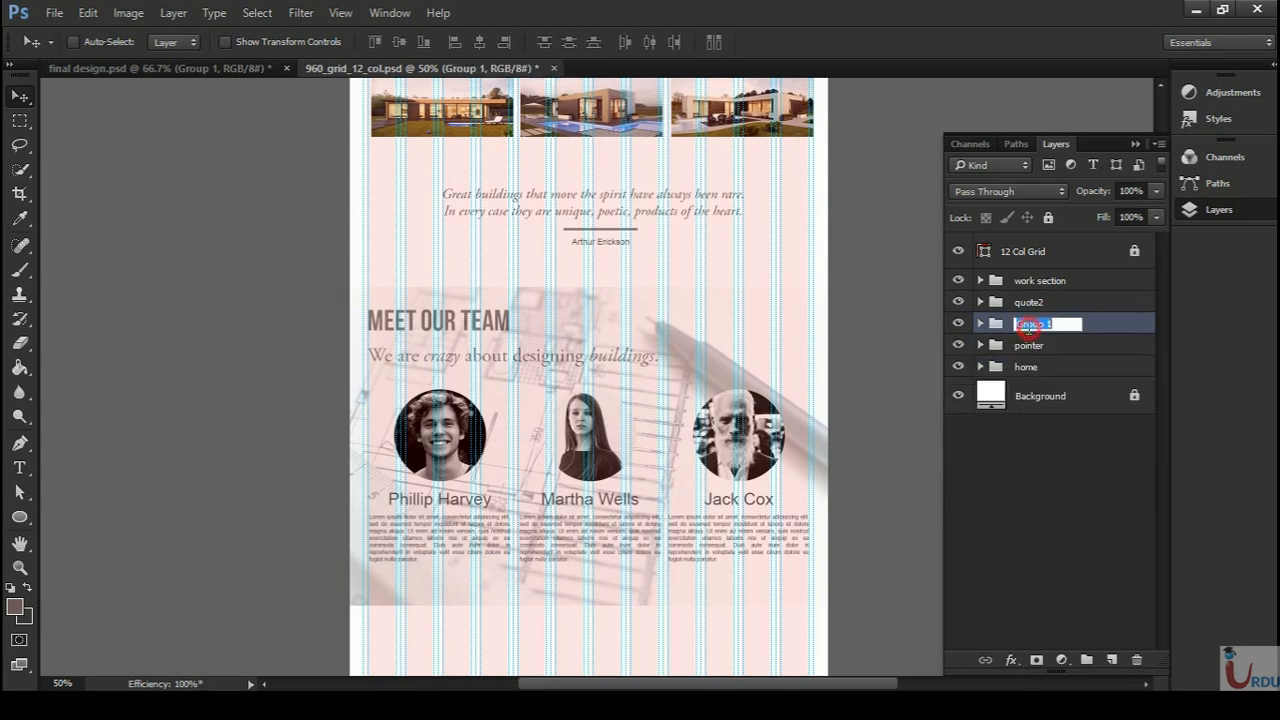
pyautogui.write('team')
pyautogui.press('Return')
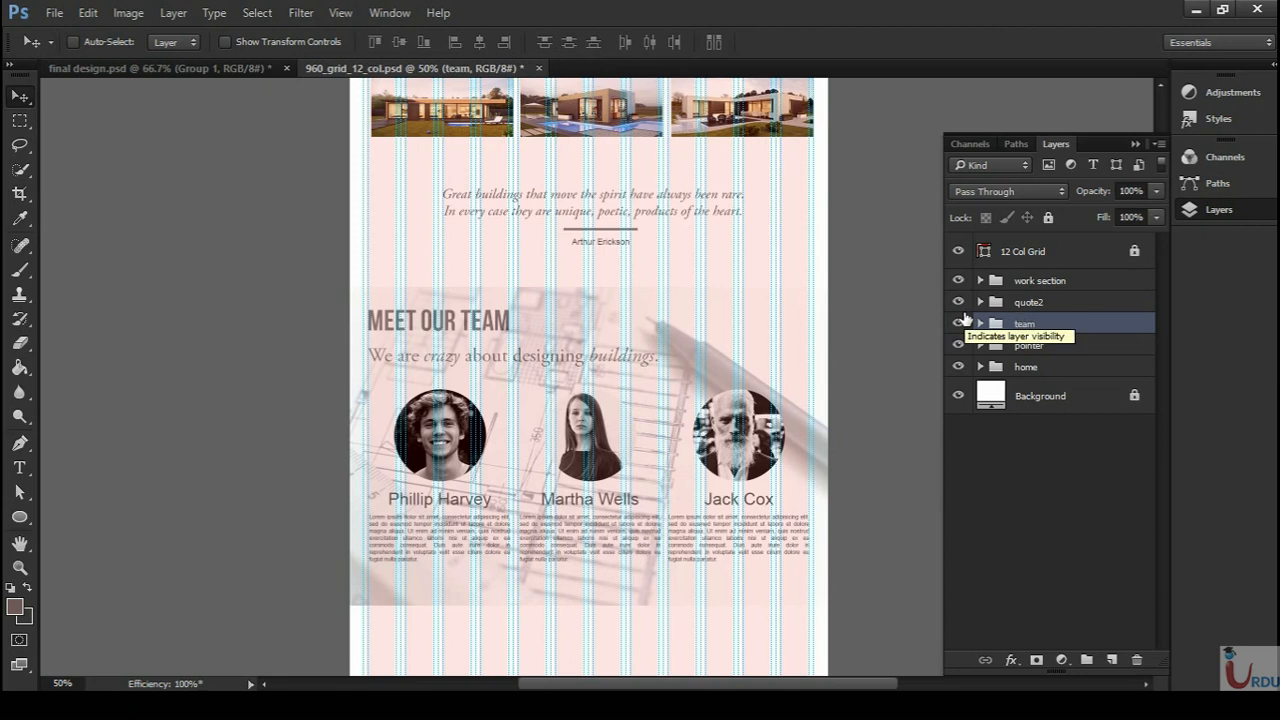
pyautogui.moveTo(1074, 328); pyautogui.dragTo(1080, 276)
# - Look over the whole page from the header down to the empty area below the team section
pyautogui.moveTo(671, 260); pyautogui.dragTo(666, 514)
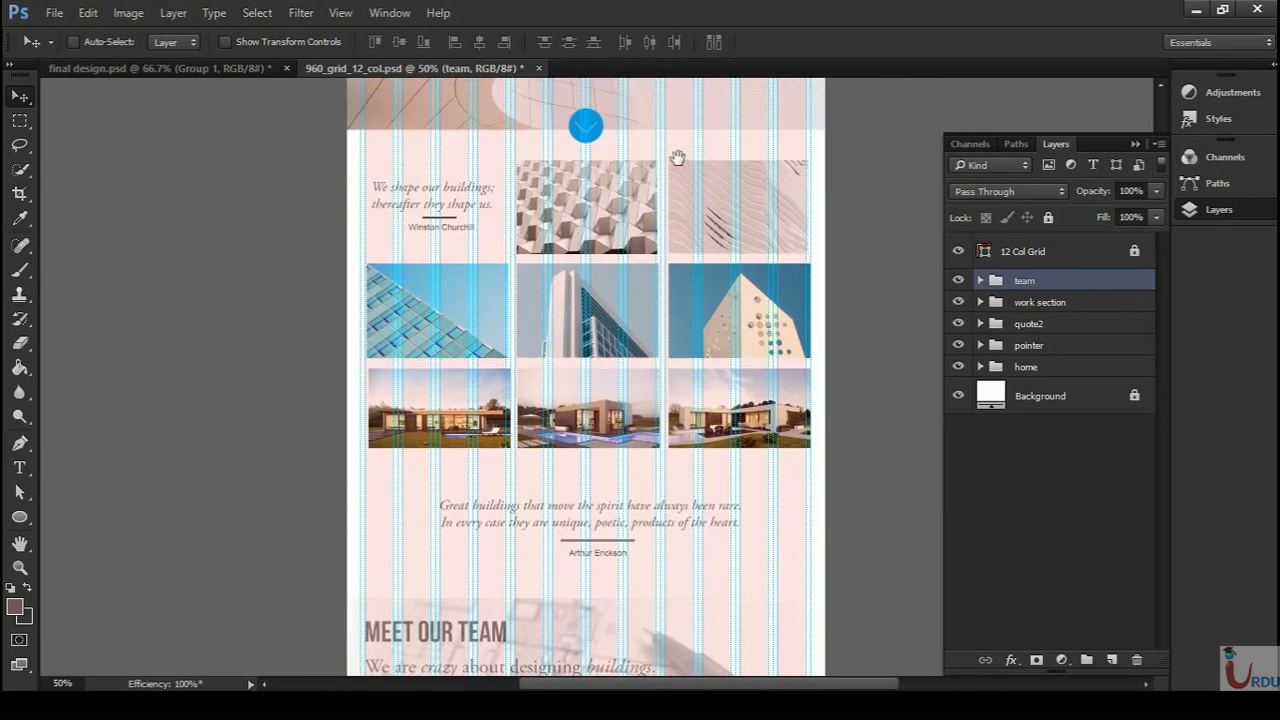
pyautogui.moveTo(677, 157); pyautogui.dragTo(660, 314)
pyautogui.moveTo(675, 500); pyautogui.dragTo(660, 255)
pyautogui.moveTo(670, 640); pyautogui.dragTo(731, 603)
pyautogui.moveTo(720, 149); pyautogui.dragTo(710, 503)
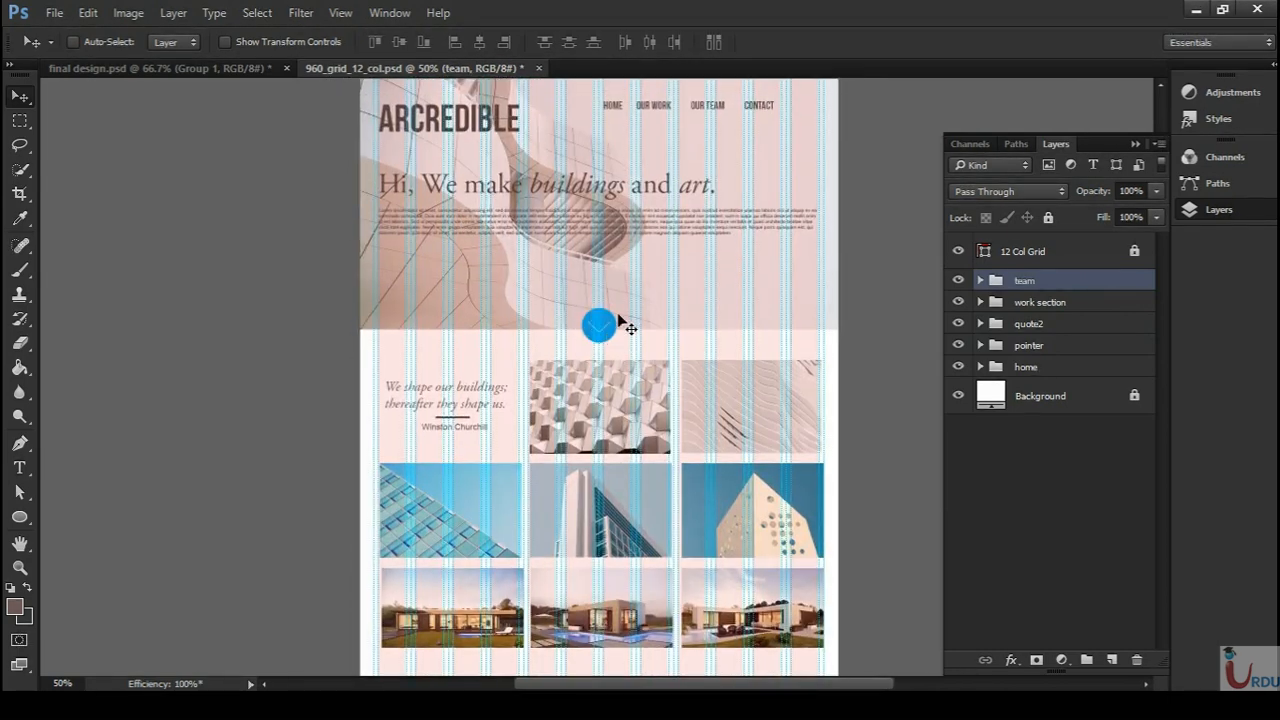
pyautogui.moveTo(714, 450); pyautogui.dragTo(714, 68)
pyautogui.moveTo(706, 497); pyautogui.dragTo(717, 176)
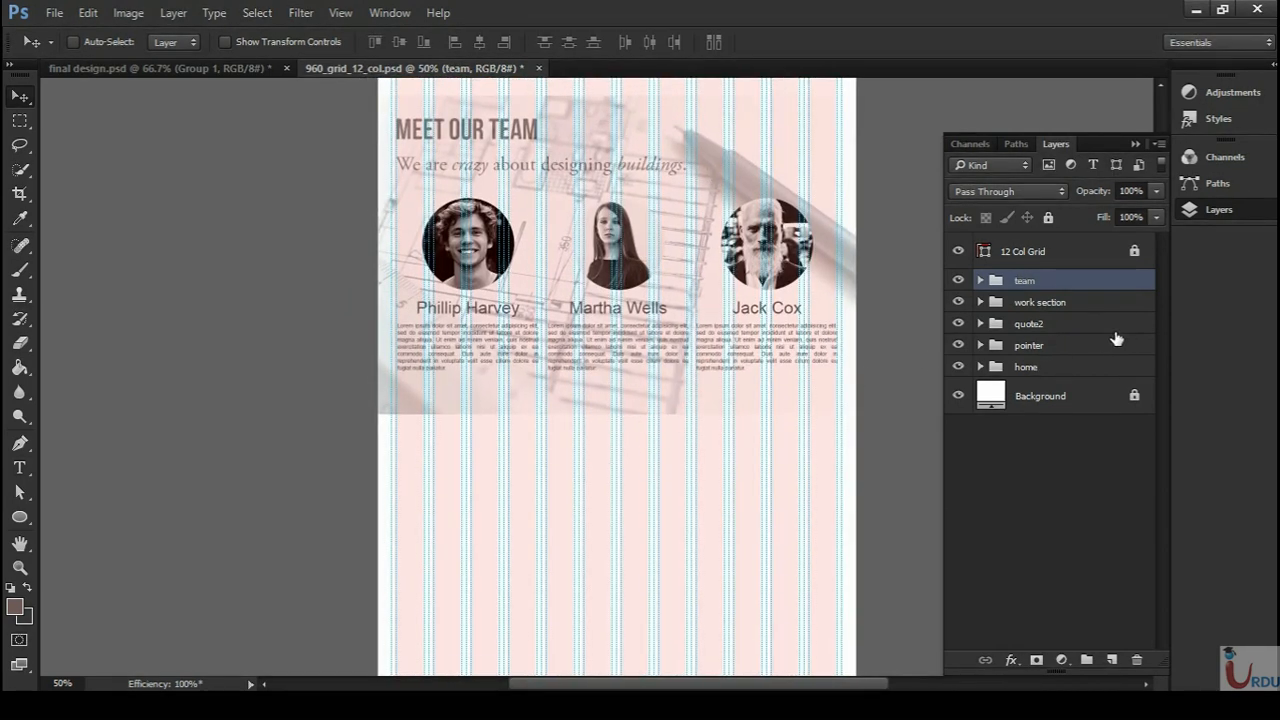
# - Duplicate the pointer group and place the copy directly above the team group
pyautogui.click(1048, 350)
pyautogui.moveTo(1068, 352); pyautogui.dragTo(1112, 660)
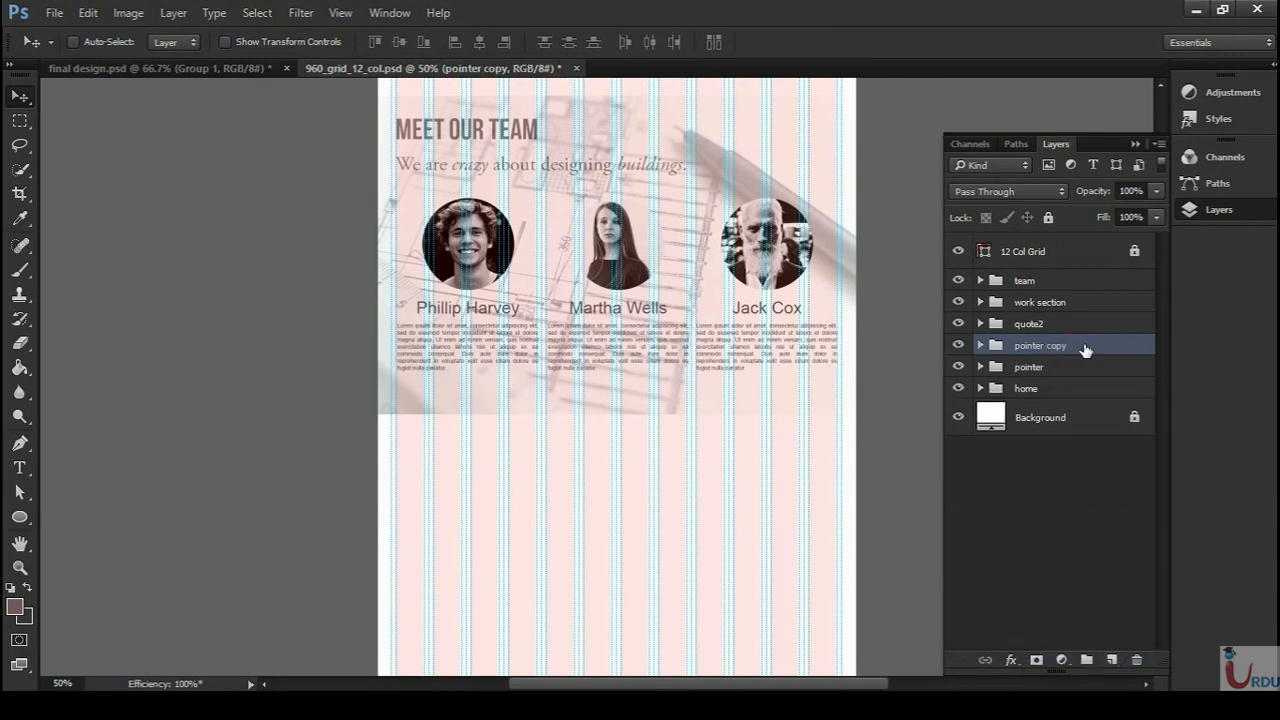
pyautogui.moveTo(1085, 348); pyautogui.dragTo(1062, 272)
# - Move the duplicated blue arrow circle down onto the lower edge of the team section, centred on the page
pyautogui.scroll(5, 636, 135)
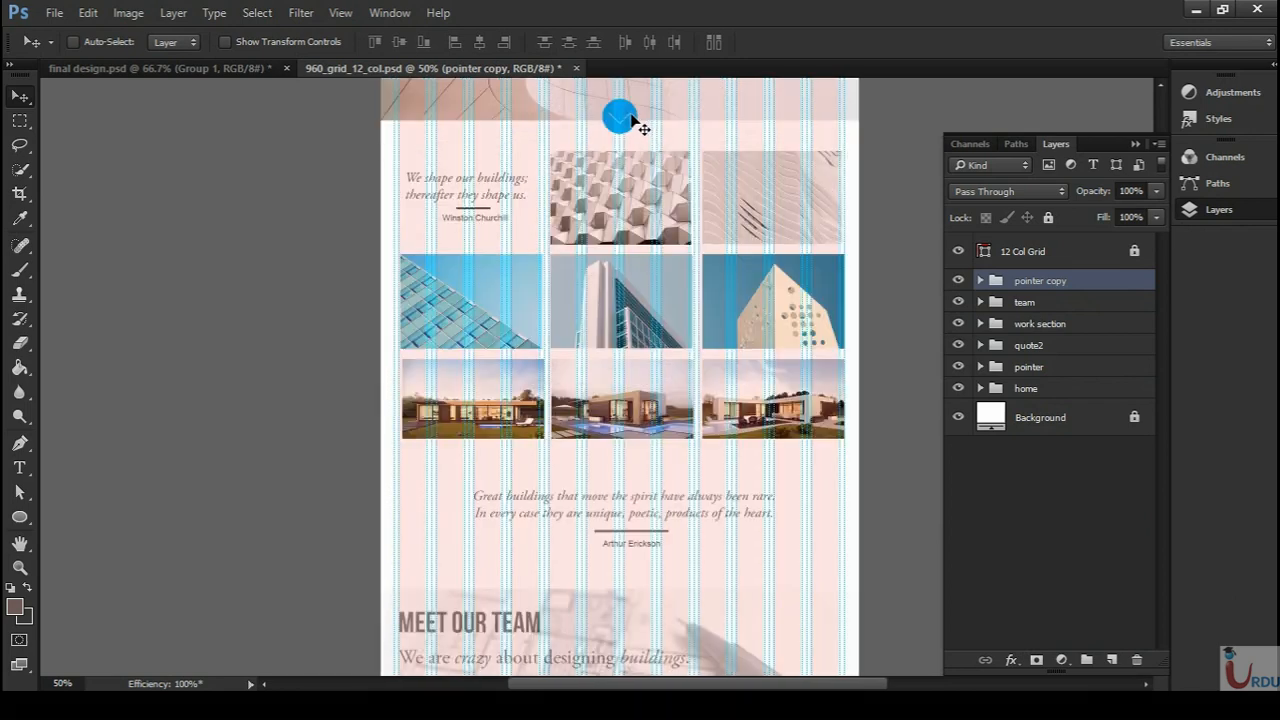
pyautogui.moveTo(645, 136); pyautogui.dragTo(618, 158)
pyautogui.moveTo(749, 277); pyautogui.dragTo(737, 443)
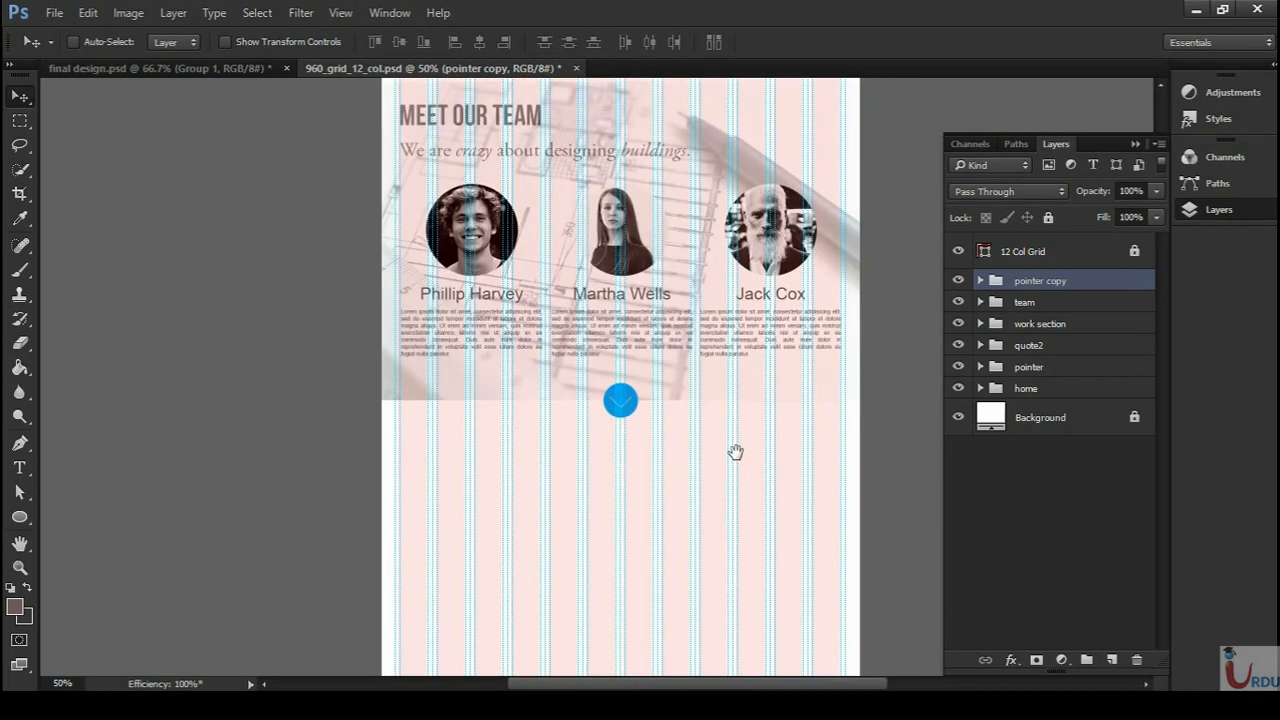
pyautogui.moveTo(760, 277); pyautogui.dragTo(760, 497)
pyautogui.moveTo(743, 440); pyautogui.dragTo(735, 238)
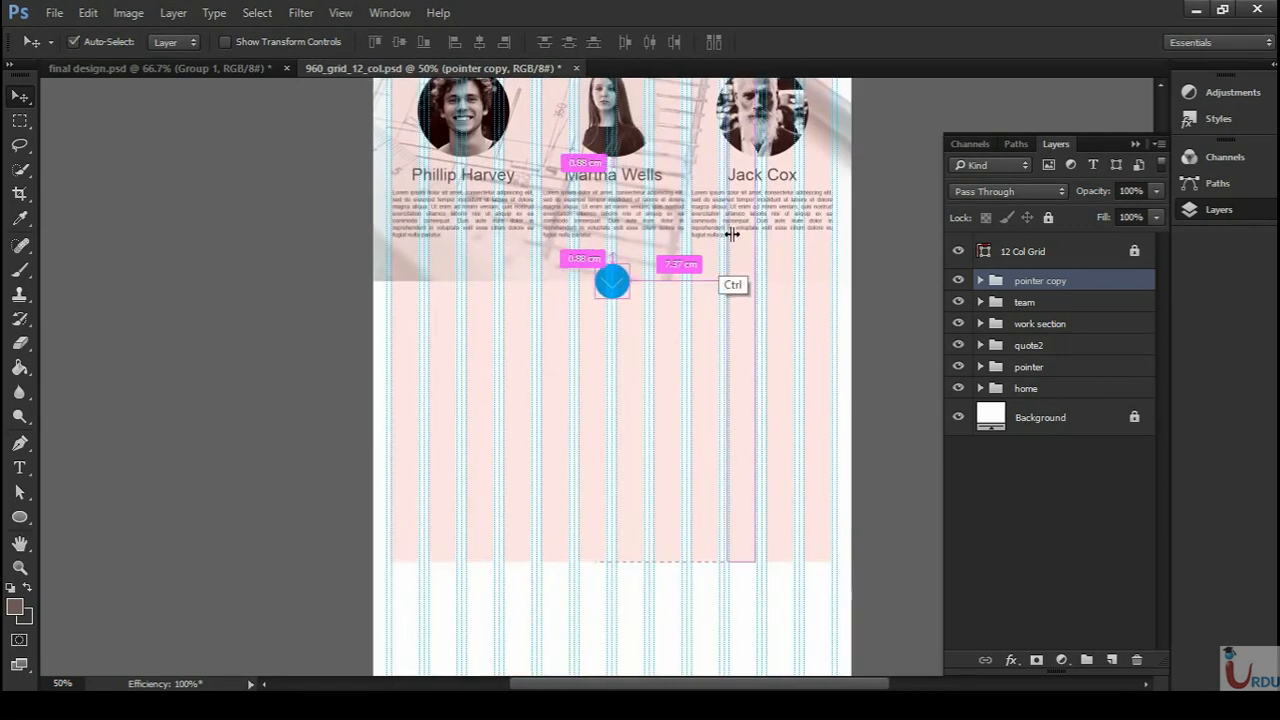
pyautogui.hotkey('ctrl', '+')
pyautogui.moveTo(714, 411); pyautogui.dragTo(664, 360)
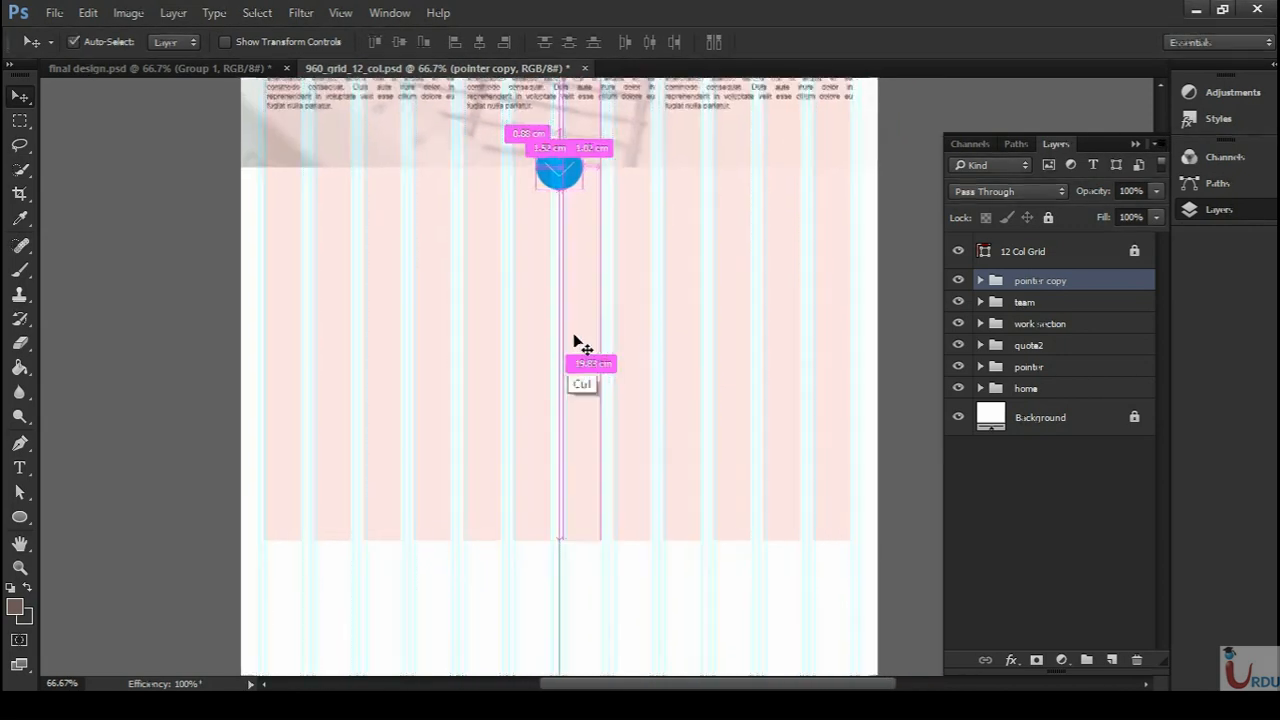
pyautogui.hotkey('ctrl', '-')
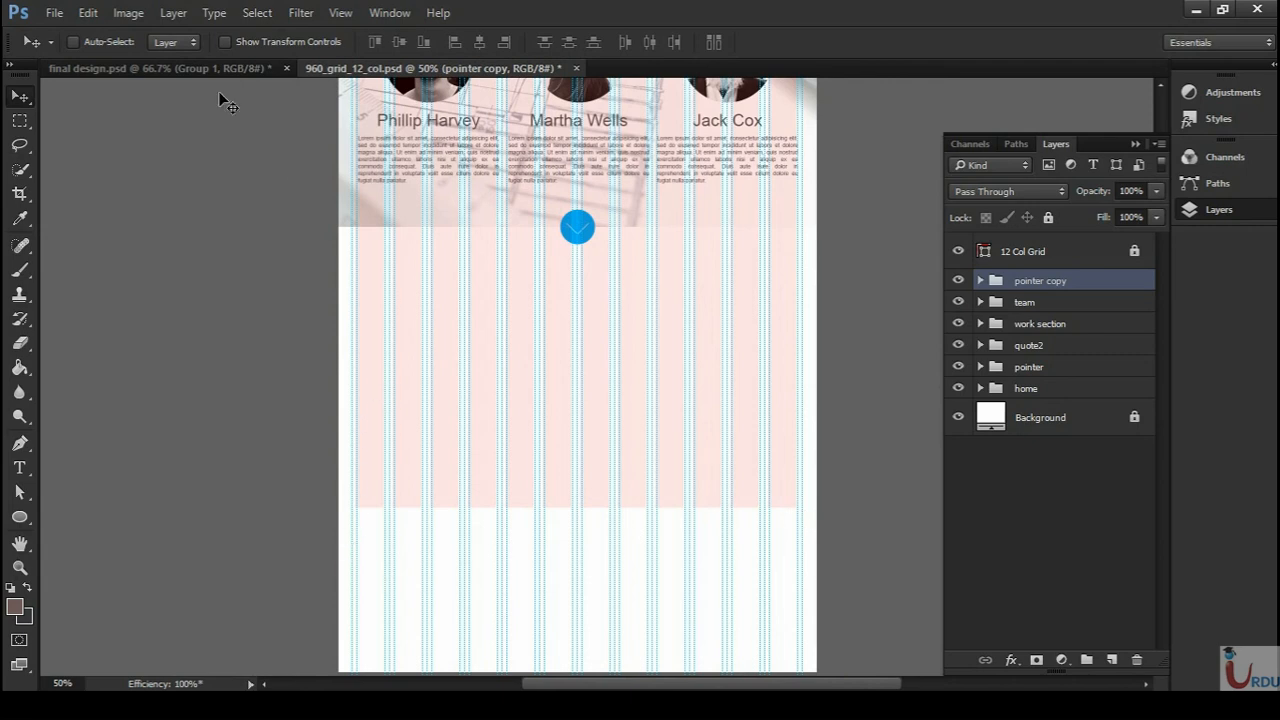
# - Examine the "Get in Touch" section's background, form fields and footer in final design.psd
pyautogui.click(205, 67)
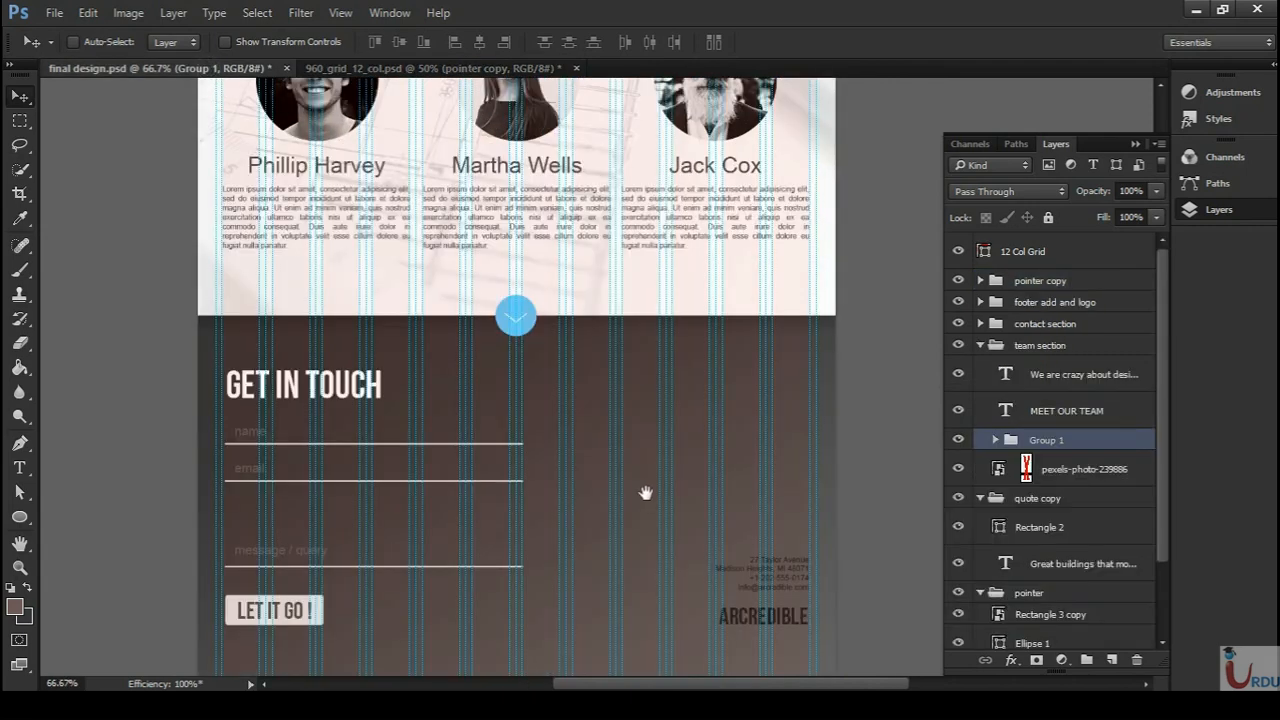
pyautogui.moveTo(646, 493); pyautogui.dragTo(616, 285)
pyautogui.hotkey('ctrl', '-')
pyautogui.hotkey('ctrl', '+')
pyautogui.moveTo(537, 306); pyautogui.dragTo(550, 318)
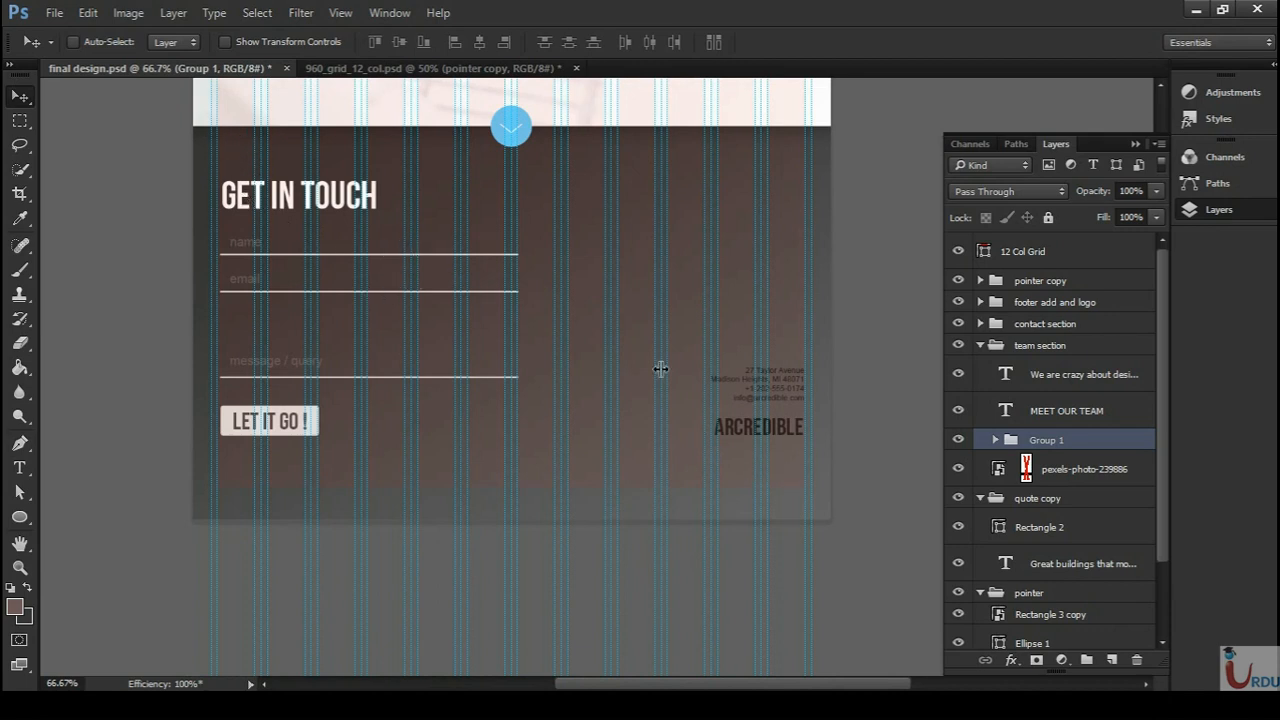
# - In 960_grid_12_col.psd, draw a rectangle about 1069 by 666 px across the page below the team section
pyautogui.click(340, 68)
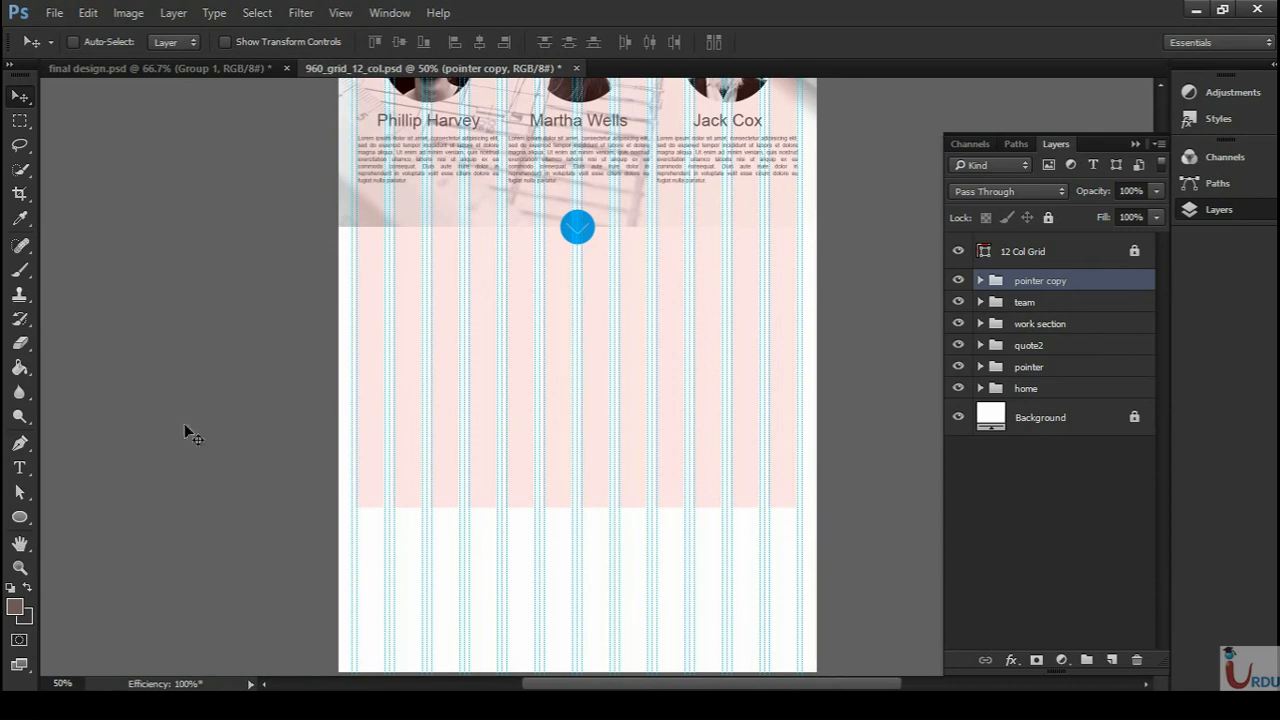
pyautogui.click(20, 517)
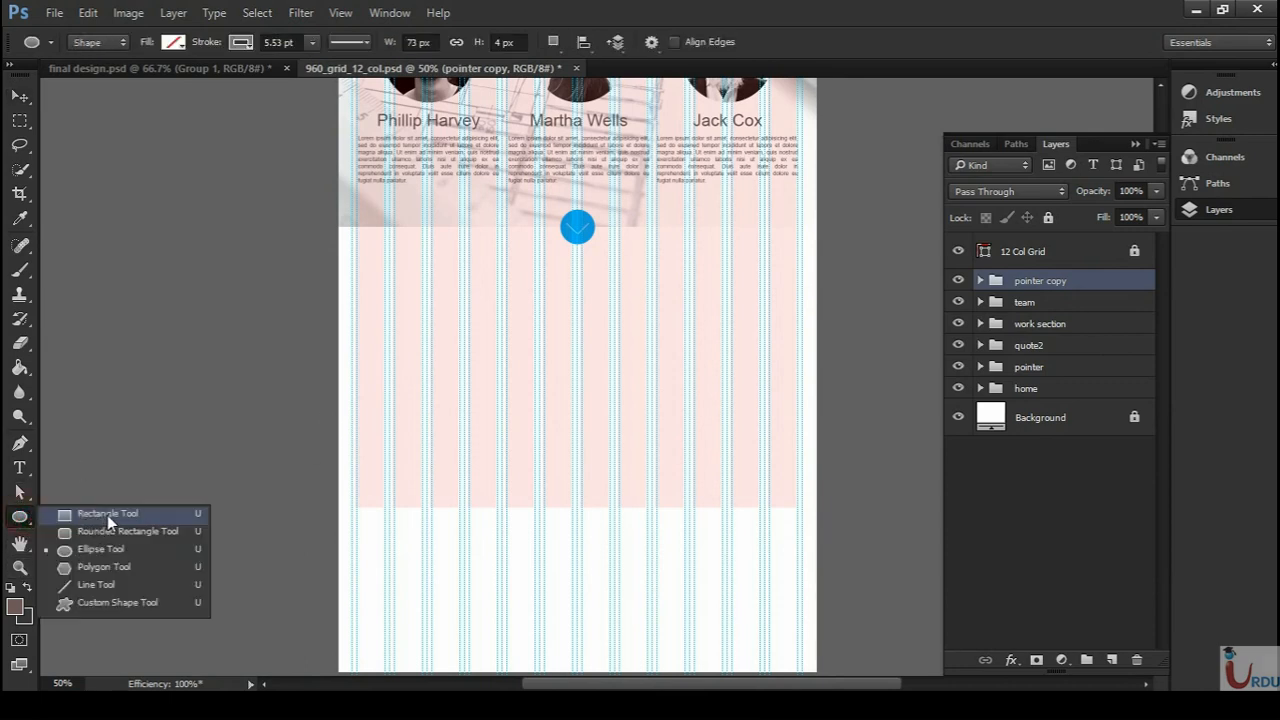
pyautogui.click(108, 513)
pyautogui.moveTo(335, 291); pyautogui.dragTo(833, 598)
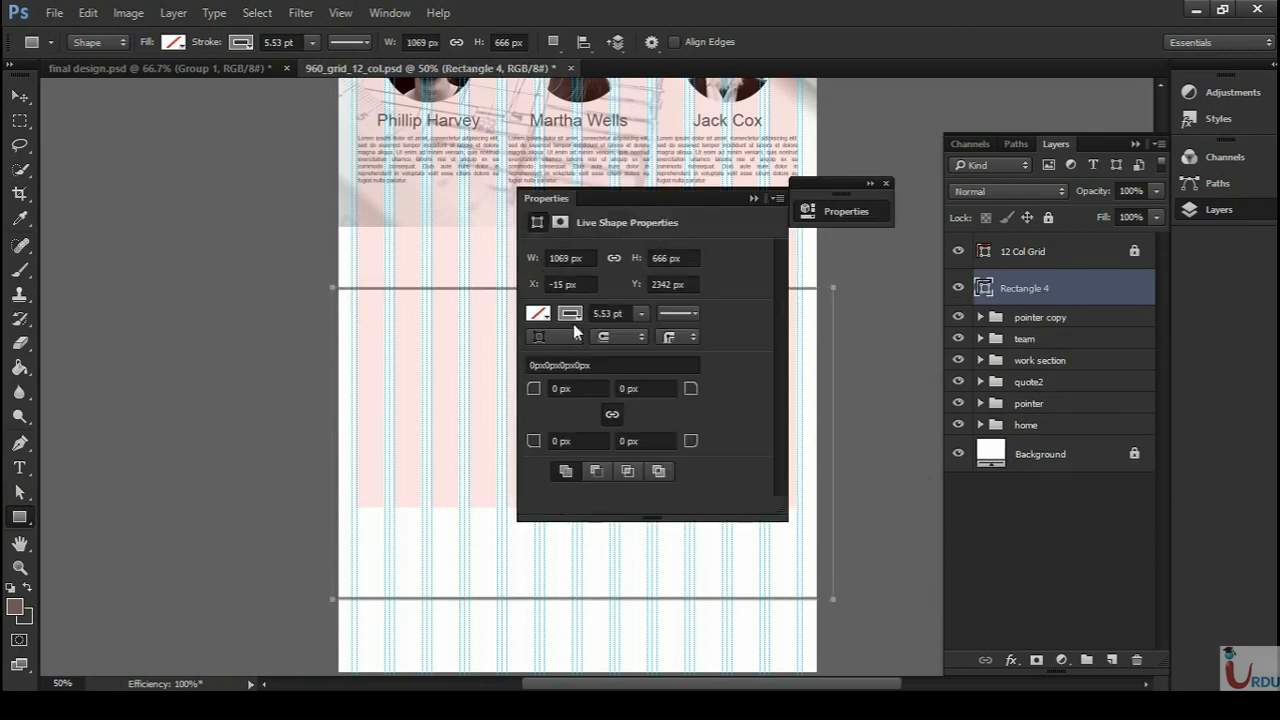
# - Remove the new rectangle's stroke and fill it with the recently used grey
pyautogui.click(566, 315)
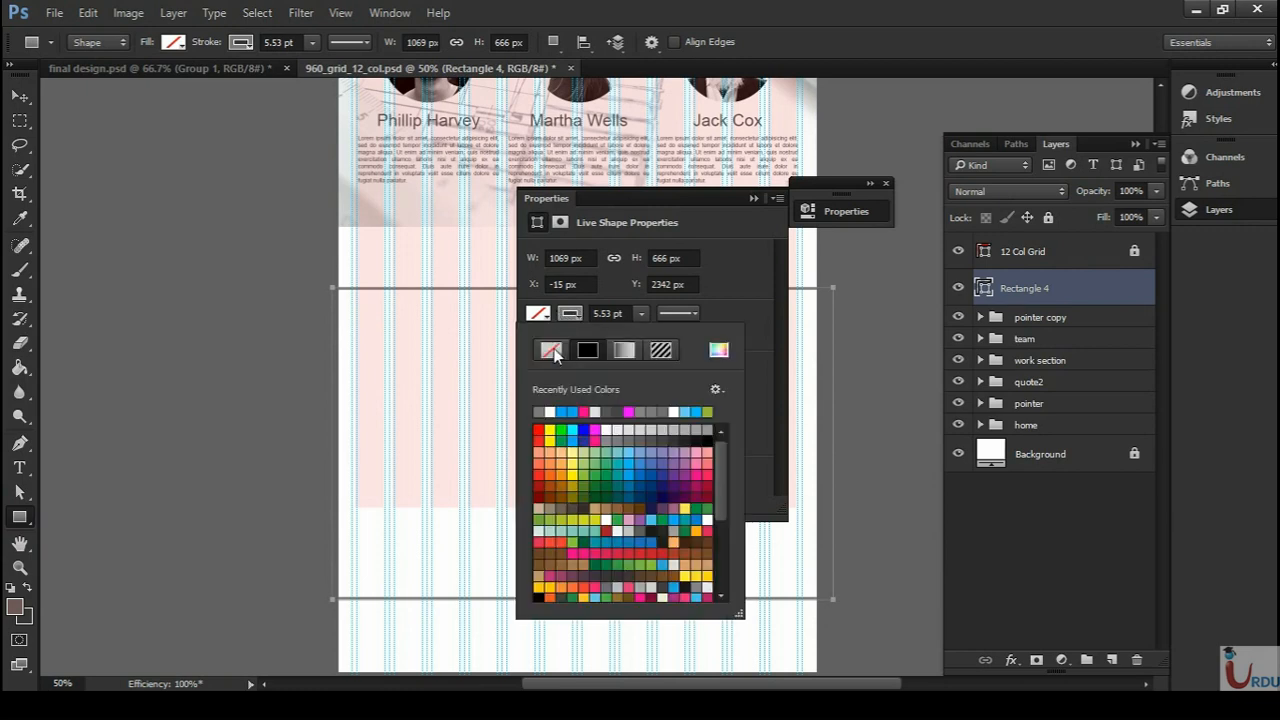
pyautogui.click(553, 351)
pyautogui.click(541, 318)
pyautogui.click(540, 321)
pyautogui.click(540, 411)
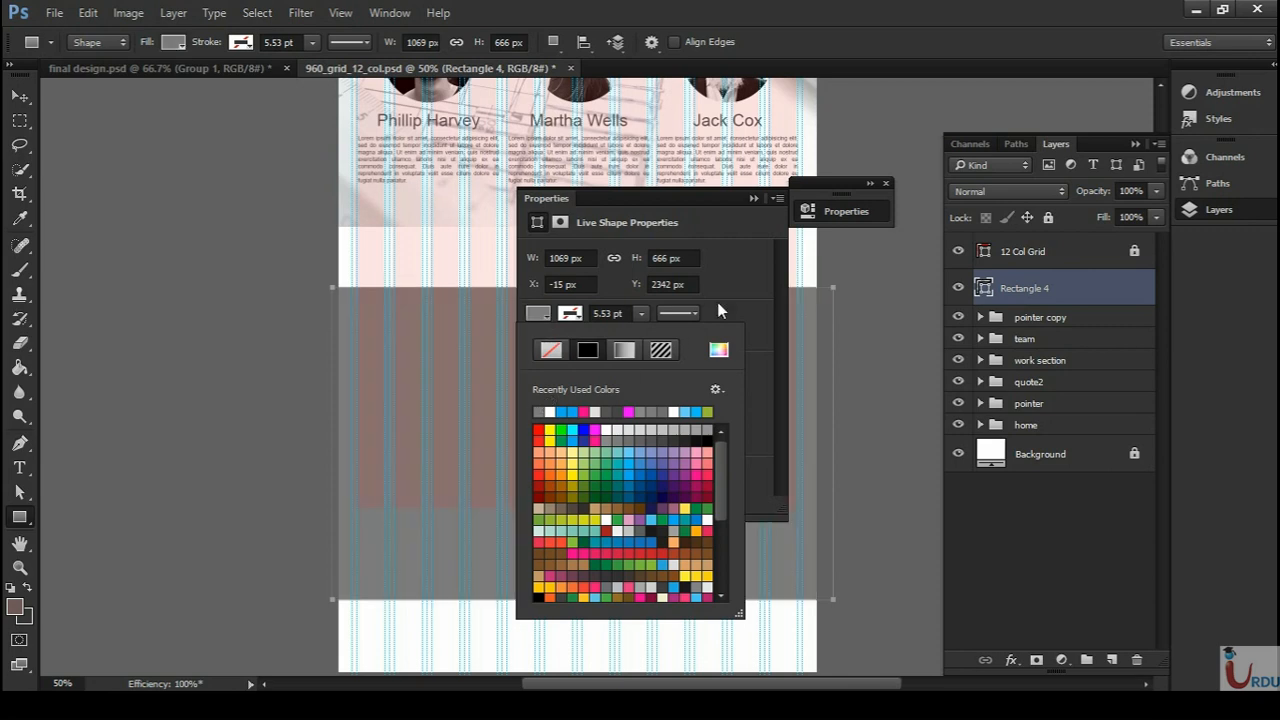
pyautogui.click(884, 184)
# - Hide the 12 Col Grid layer and the guides
pyautogui.hotkey('ctrl', '+')
pyautogui.moveTo(731, 449); pyautogui.dragTo(620, 343)
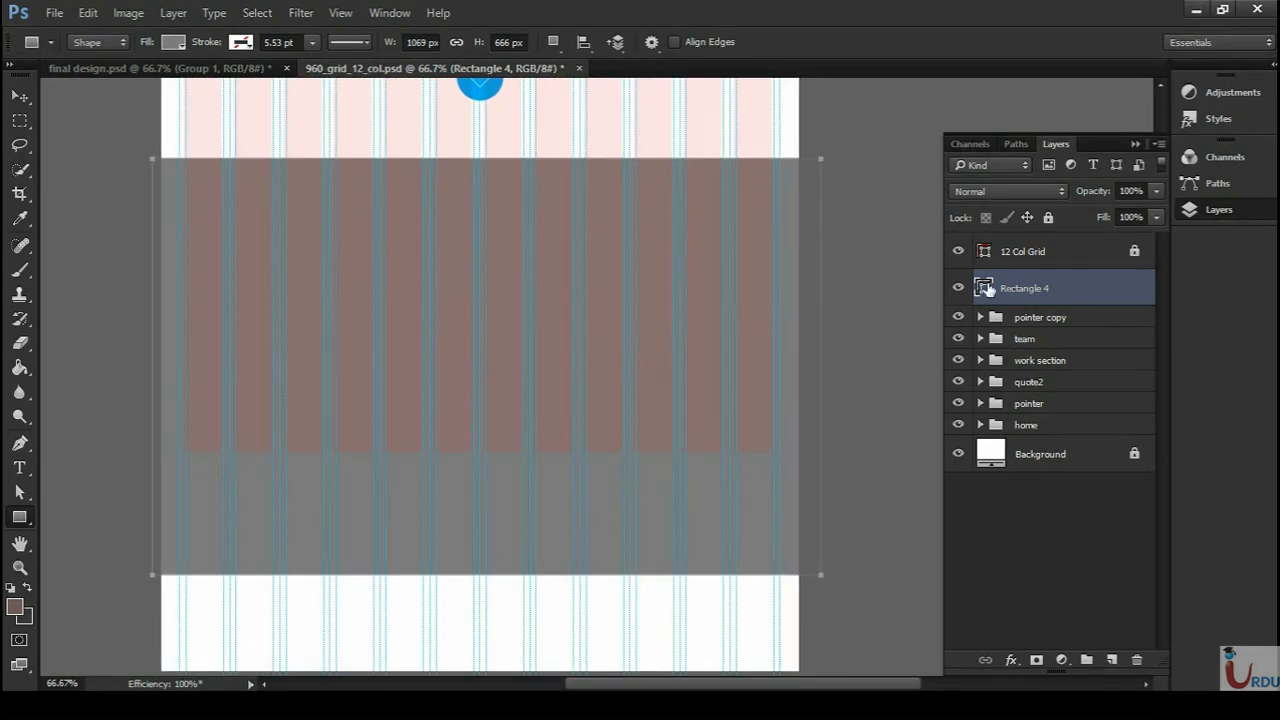
pyautogui.click(958, 253)
pyautogui.hotkey('ctrl', ';')
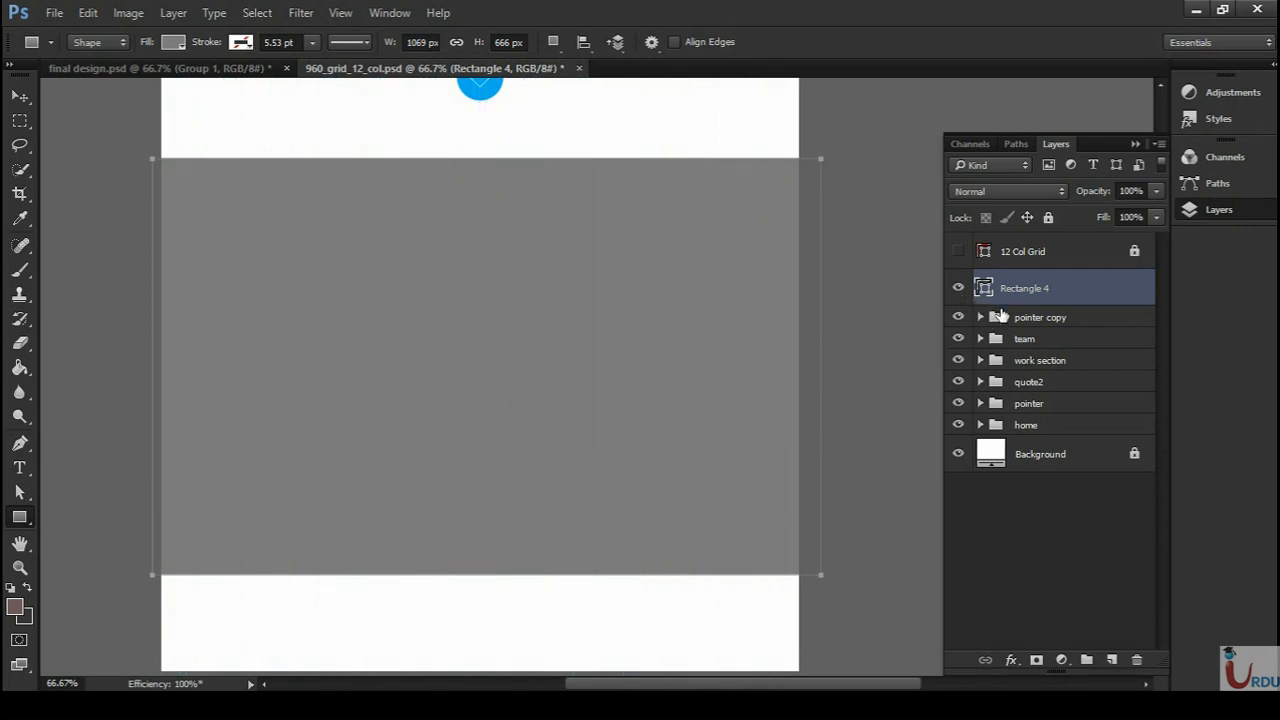
# - Apply a linear Gradient Overlay in dark grey tones to the Rectangle 4 layer, with a 117° angle and 101% scale
pyautogui.doubleClick(1112, 289)
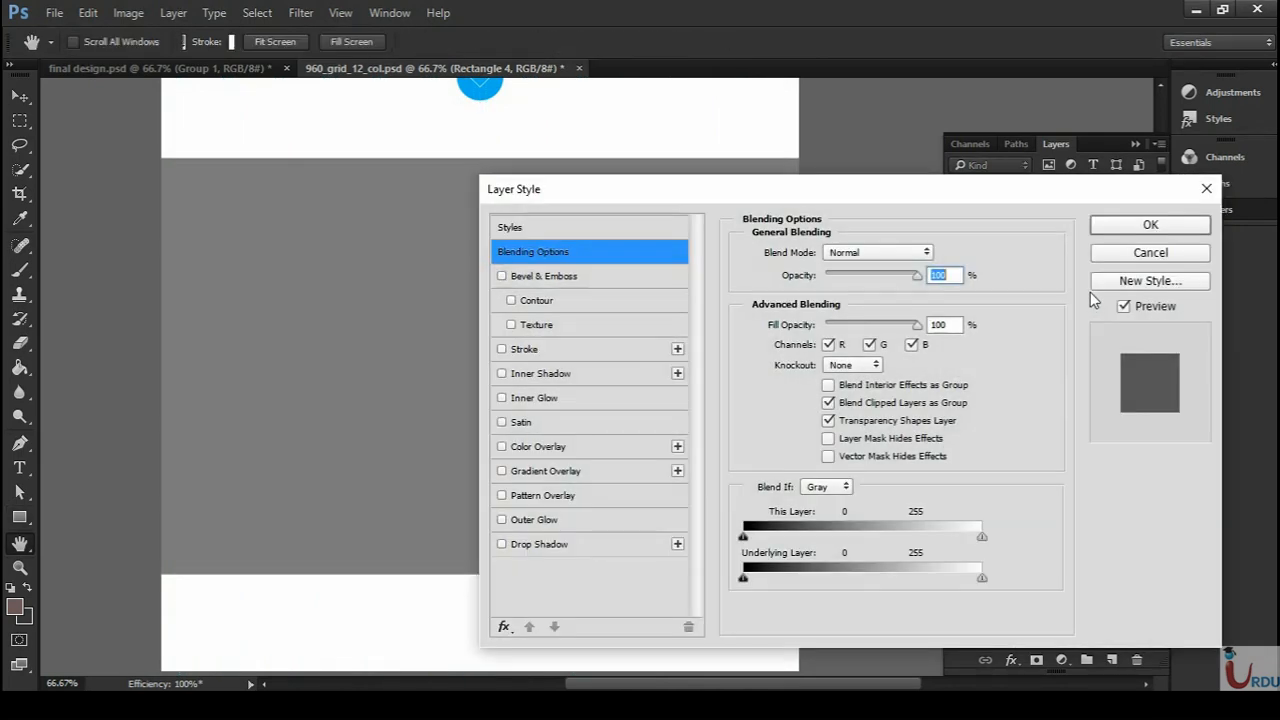
pyautogui.moveTo(1119, 175); pyautogui.dragTo(1220, 143)
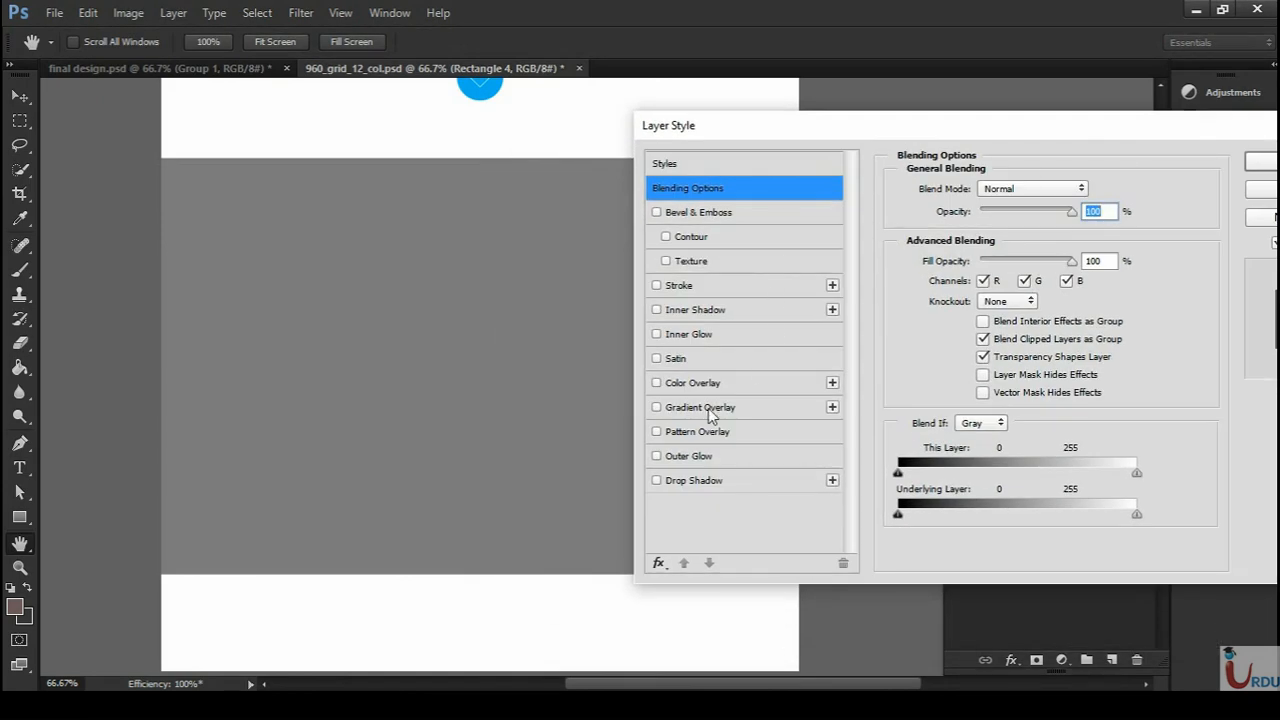
pyautogui.click(706, 408)
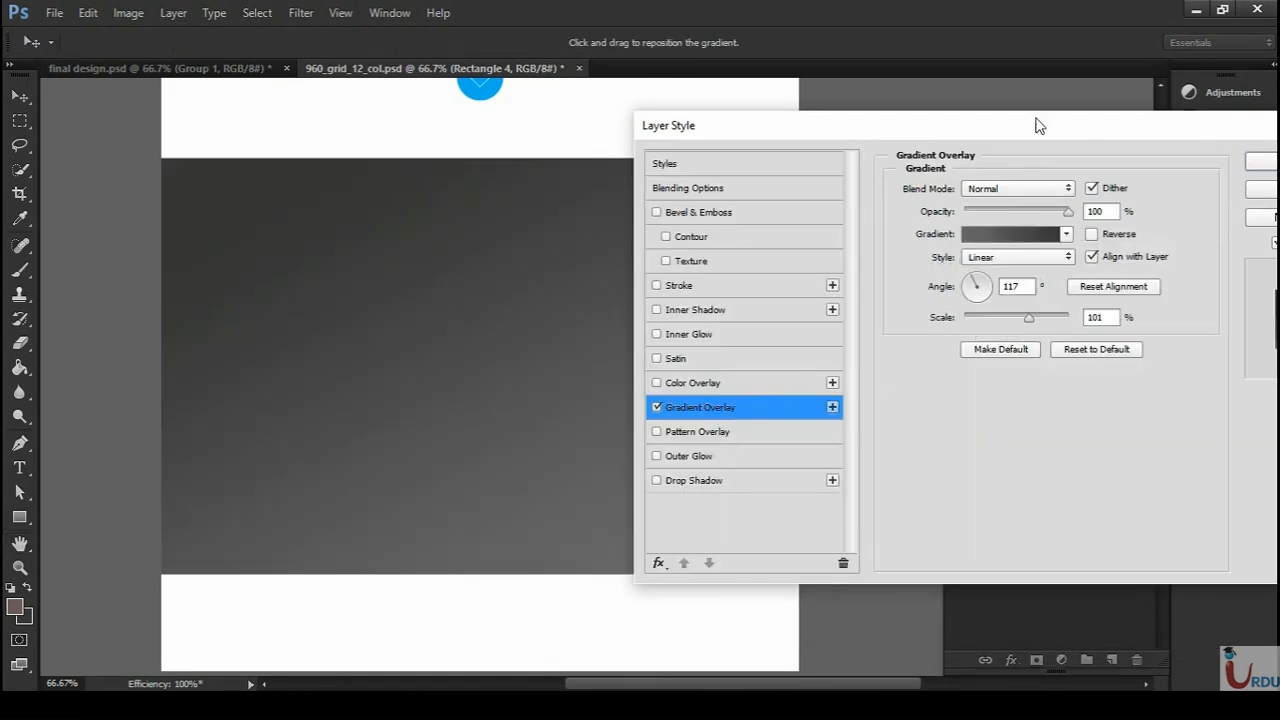
pyautogui.moveTo(1068, 141); pyautogui.dragTo(1231, 108)
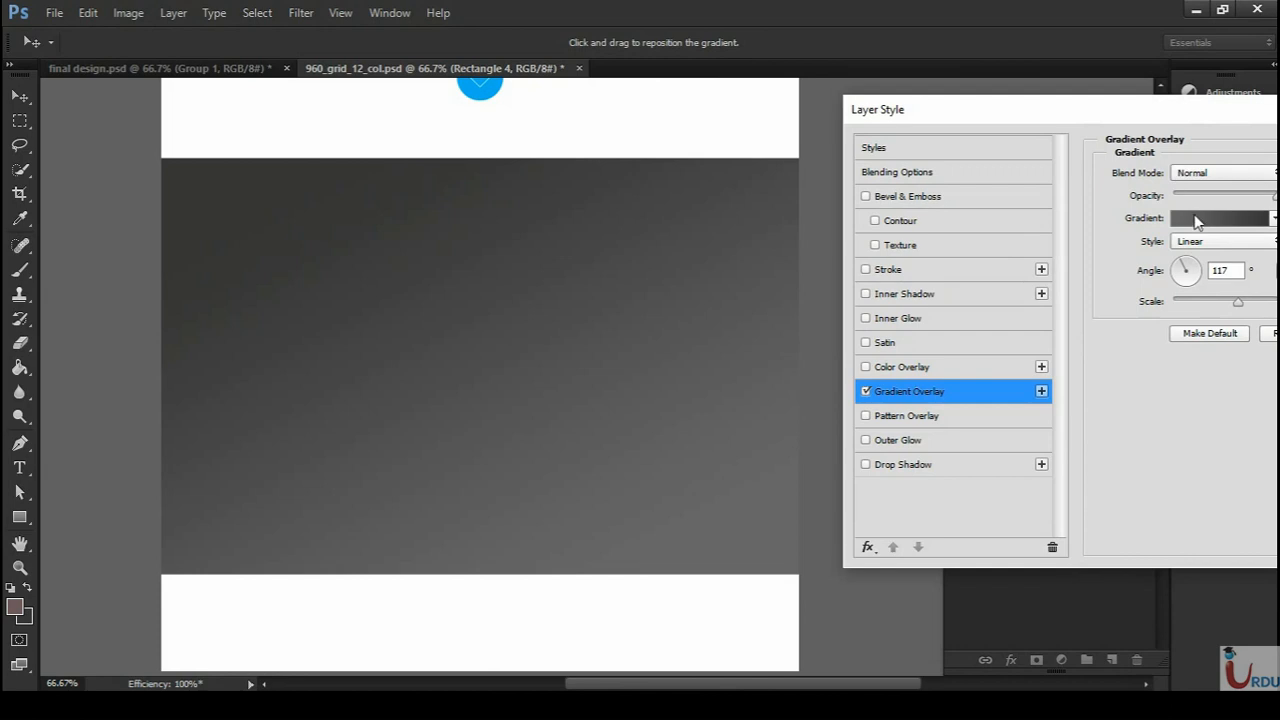
pyautogui.click(1207, 225)
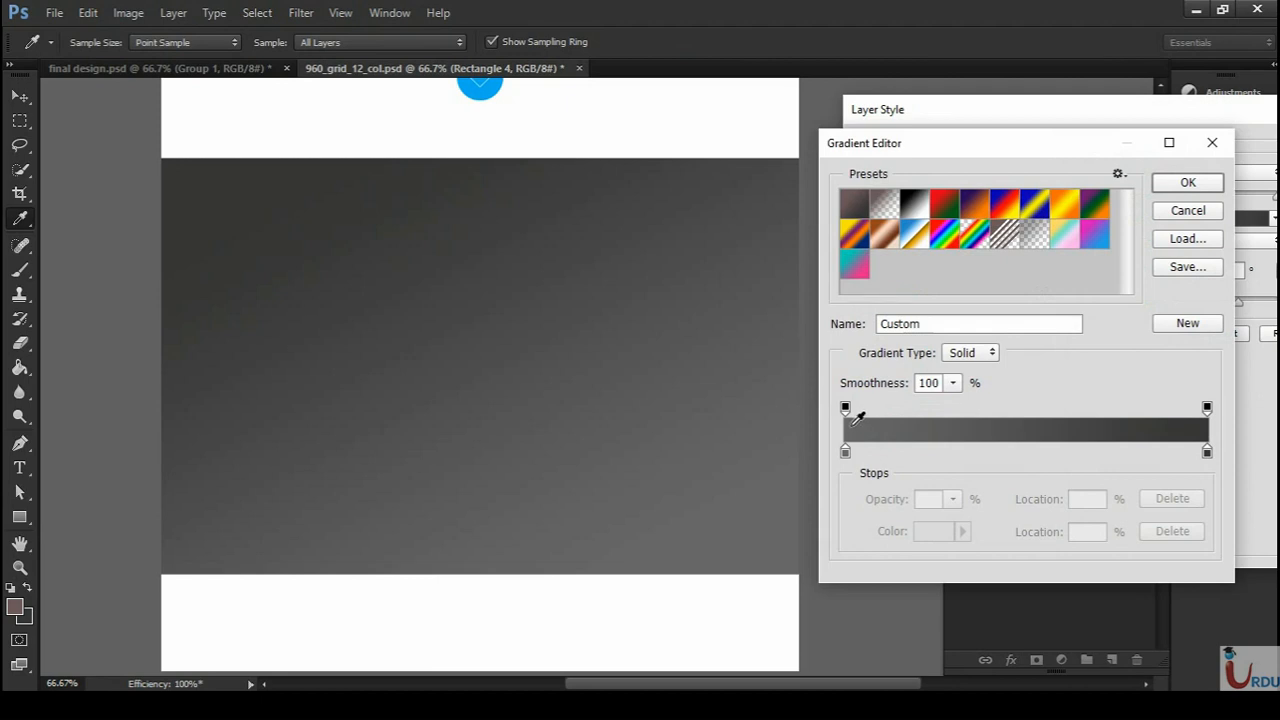
pyautogui.click(1188, 182)
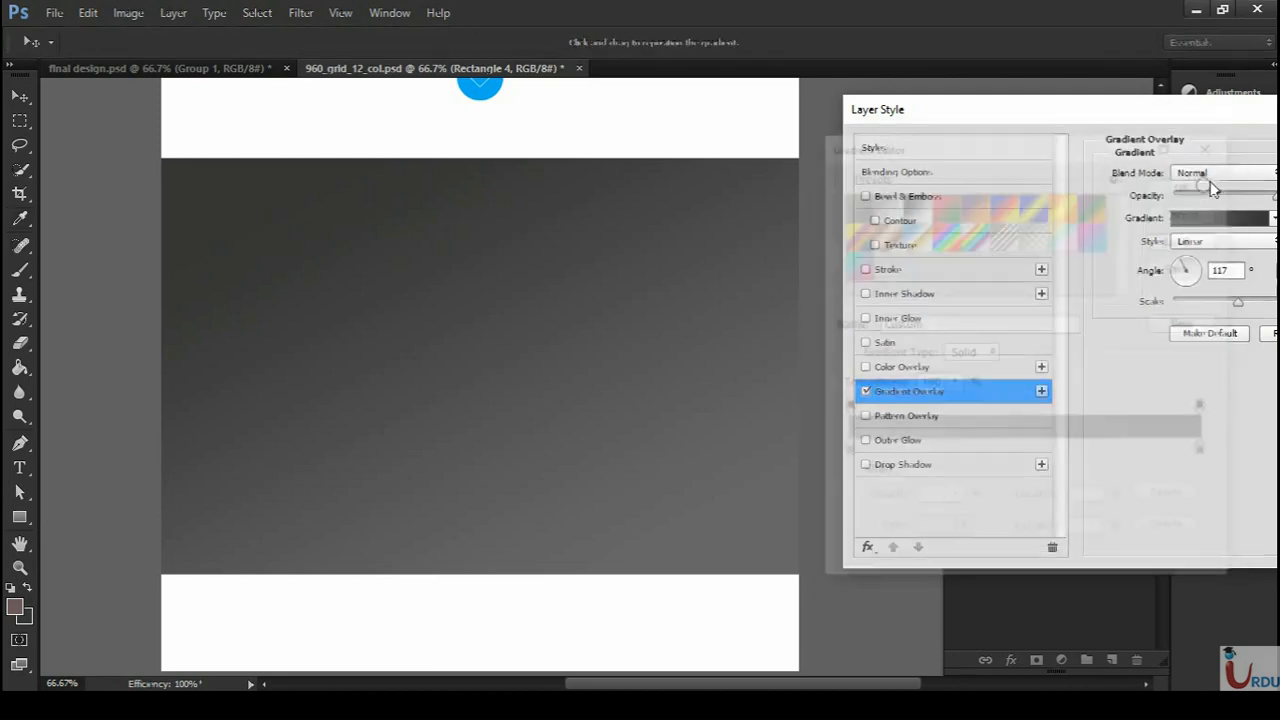
pyautogui.moveTo(1260, 114); pyautogui.dragTo(1133, 118)
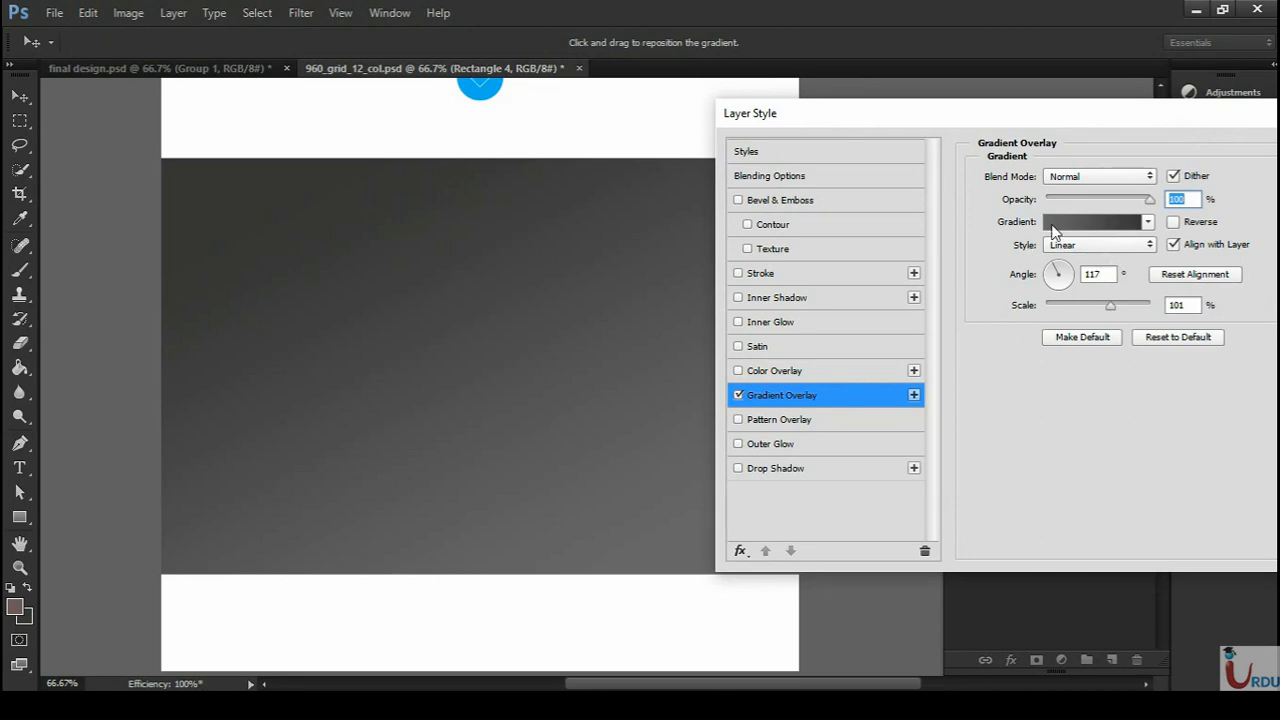
pyautogui.moveTo(1188, 126); pyautogui.dragTo(929, 156)
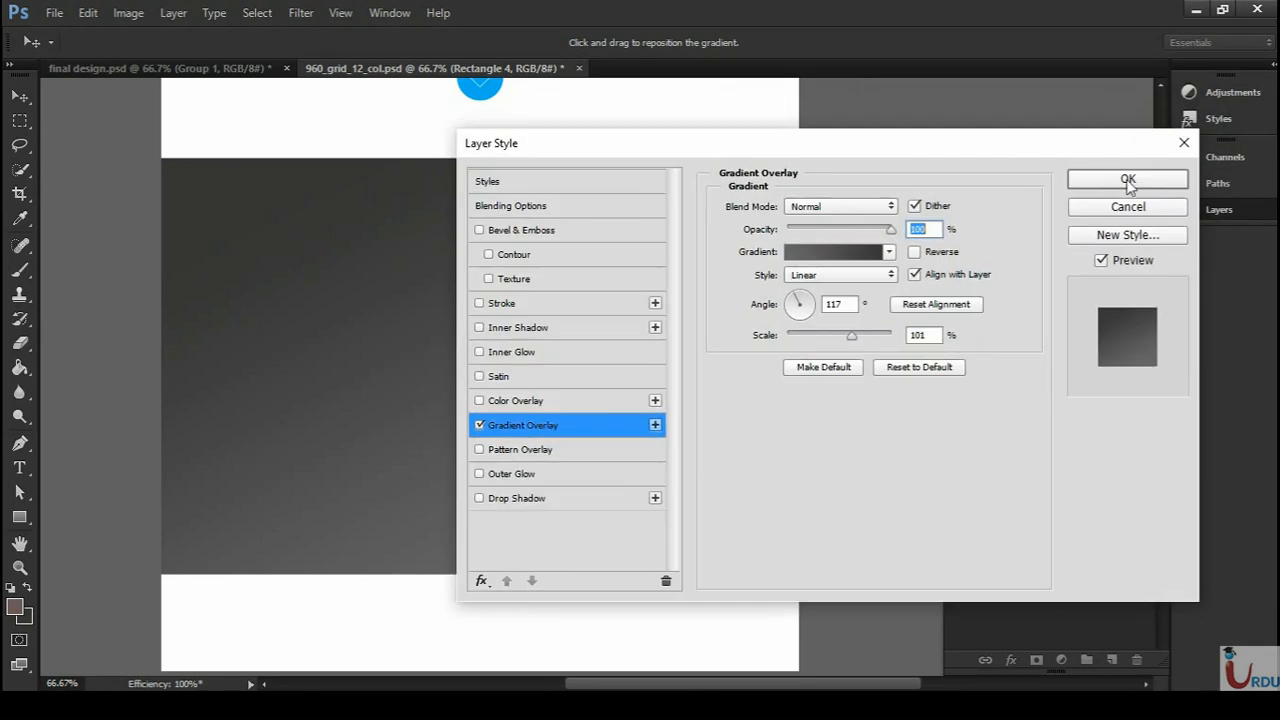
pyautogui.click(1128, 179)
# - Move the Rectangle 4 layer below the team group in the layer stack
pyautogui.moveTo(731, 221); pyautogui.dragTo(788, 370)
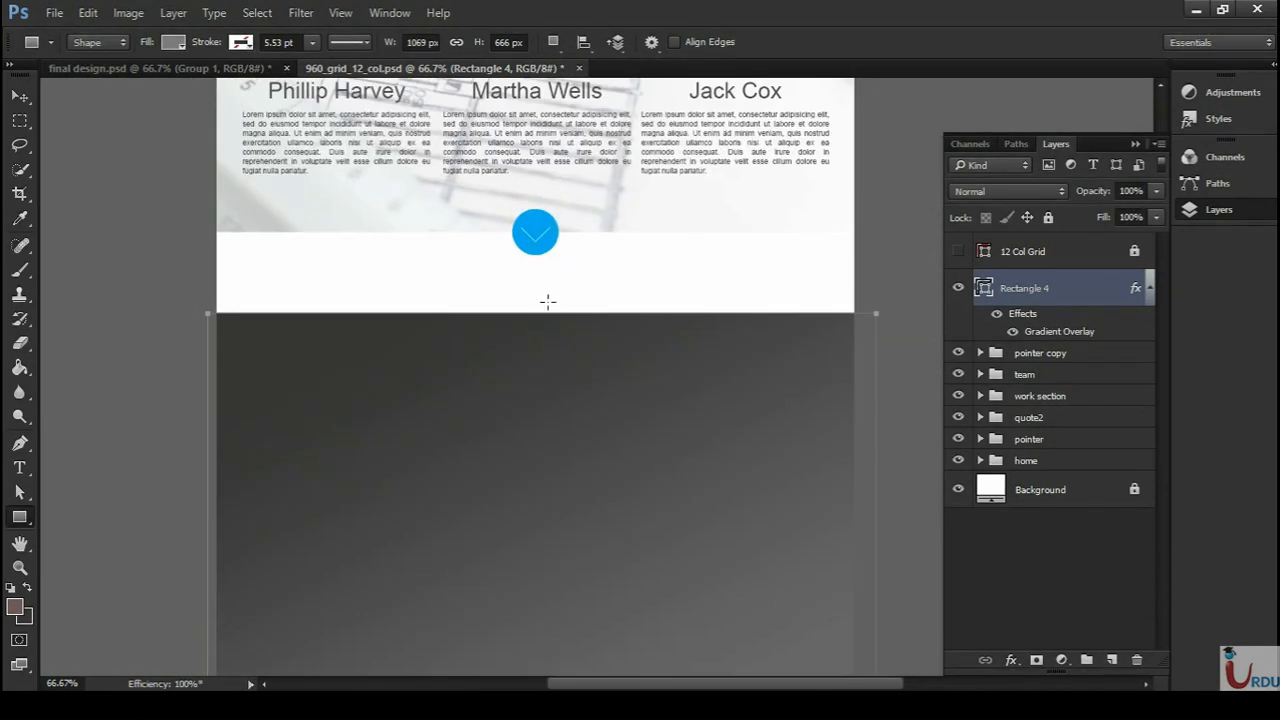
pyautogui.press('v')
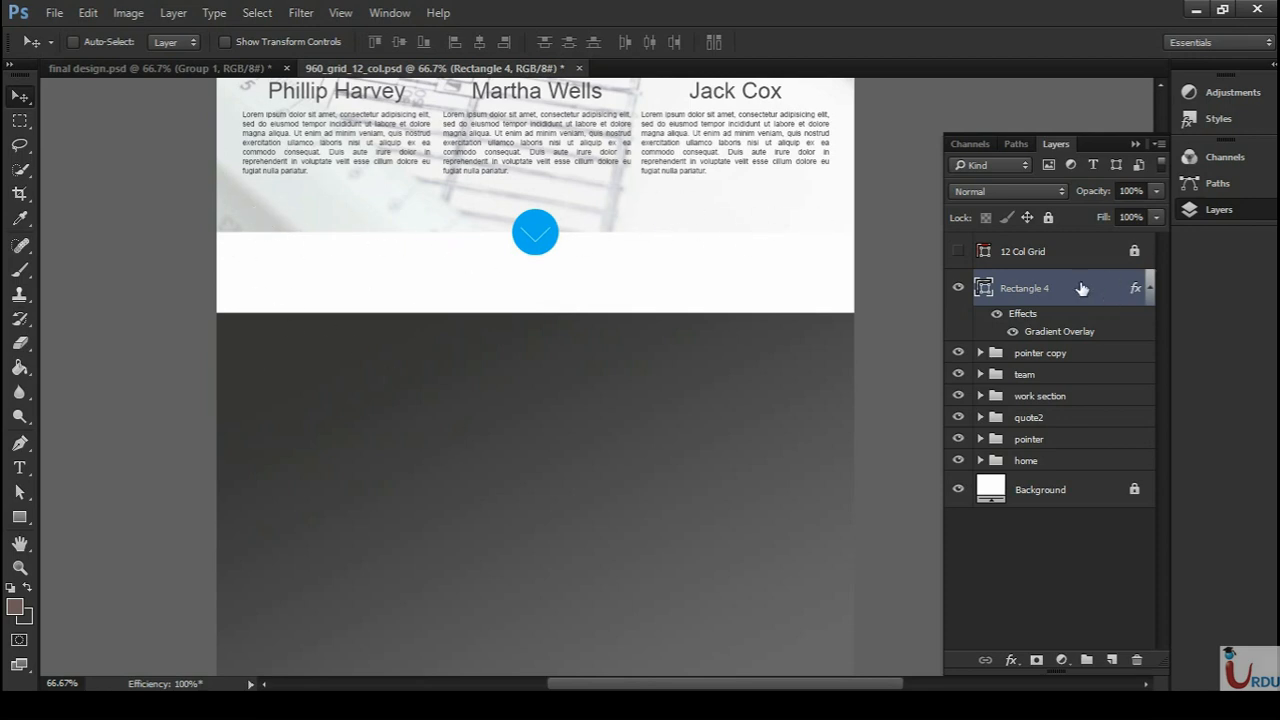
pyautogui.moveTo(1072, 293); pyautogui.dragTo(1096, 386)
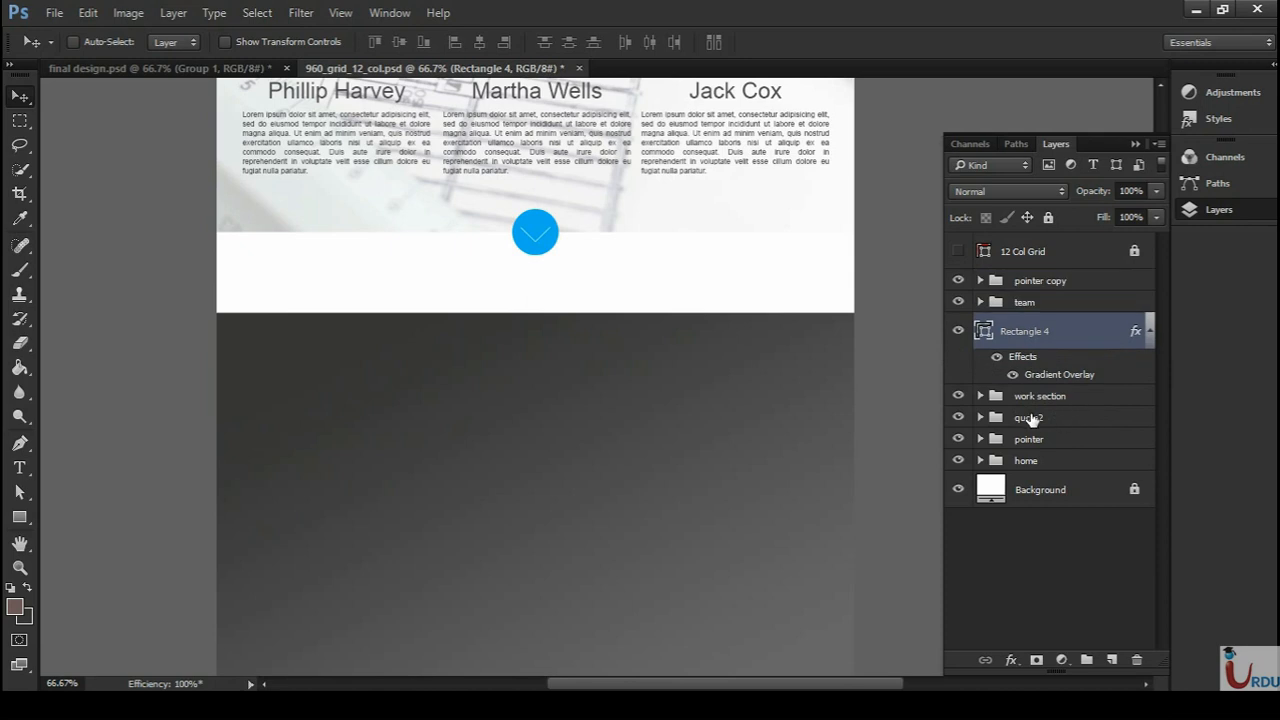
# - Nudge the gradient rectangle up until its upper edge meets the lower edge of the team section, behind the blue pointer
pyautogui.press('Up')
pyautogui.press('Up')
pyautogui.press('Up')
pyautogui.press('Up')
pyautogui.press('Up')
pyautogui.press('Up')
pyautogui.press('Up')
pyautogui.press('Up')
pyautogui.press('Up')
pyautogui.press('Up')
pyautogui.press('Up')
pyautogui.press('Up')
pyautogui.press('Up')
pyautogui.press('Up')
pyautogui.press('Up')
pyautogui.press('Up')
pyautogui.press('Up')
pyautogui.press('Up')
pyautogui.press('Up')
pyautogui.press('Up')
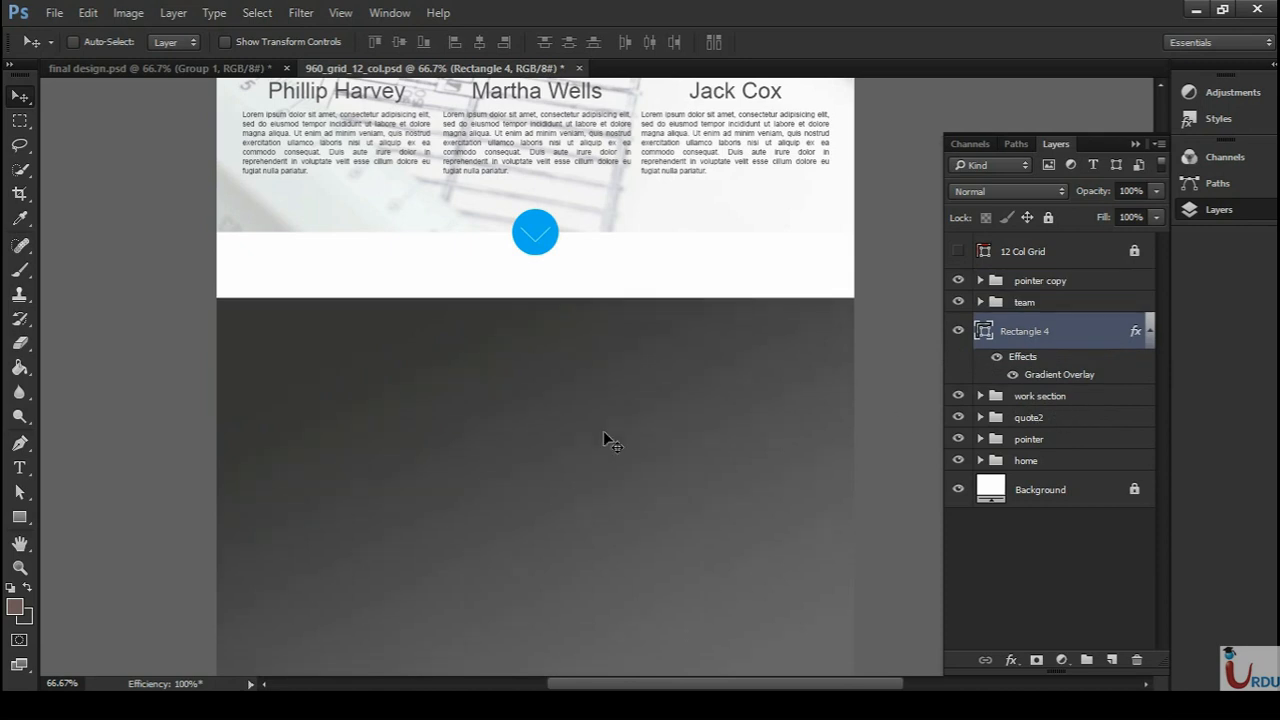
pyautogui.press('Up')
pyautogui.press('Up')
pyautogui.press('Up')
pyautogui.press('Up')
pyautogui.press('Up')
pyautogui.press('Up')
pyautogui.press('Up')
pyautogui.press('Up')
pyautogui.press('Up')
pyautogui.press('Up')
pyautogui.press('Up')
pyautogui.press('Up')
pyautogui.press('Up')
pyautogui.press('Up')
pyautogui.press('Up')
pyautogui.press('Up')
pyautogui.press('Up')
pyautogui.press('Up')
pyautogui.press('Up')
pyautogui.press('Up')
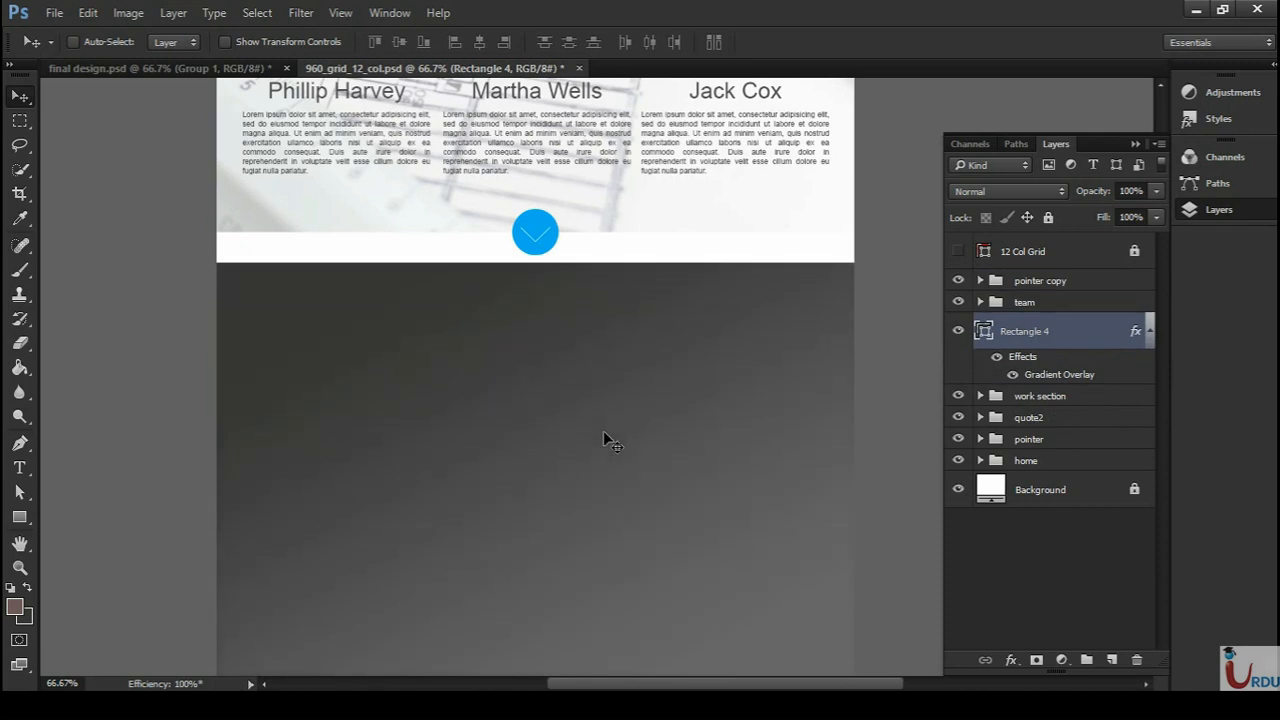
pyautogui.press('Up')
pyautogui.press('Up')
pyautogui.press('Up')
pyautogui.press('Up')
pyautogui.press('Up')
pyautogui.press('Up')
pyautogui.press('Up')
pyautogui.press('Up')
pyautogui.press('Up')
pyautogui.press('Up')
pyautogui.press('Up')
pyautogui.press('Up')
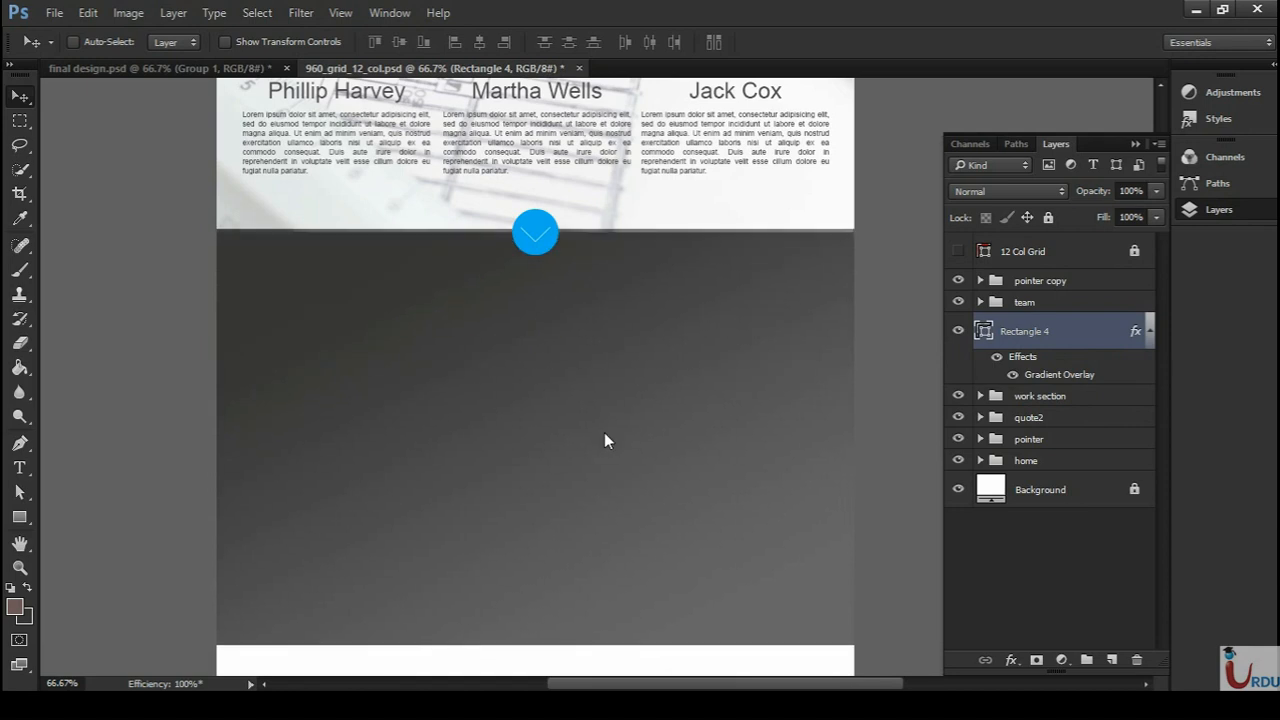
pyautogui.press('Down')
pyautogui.press('Down')
pyautogui.press('Down')
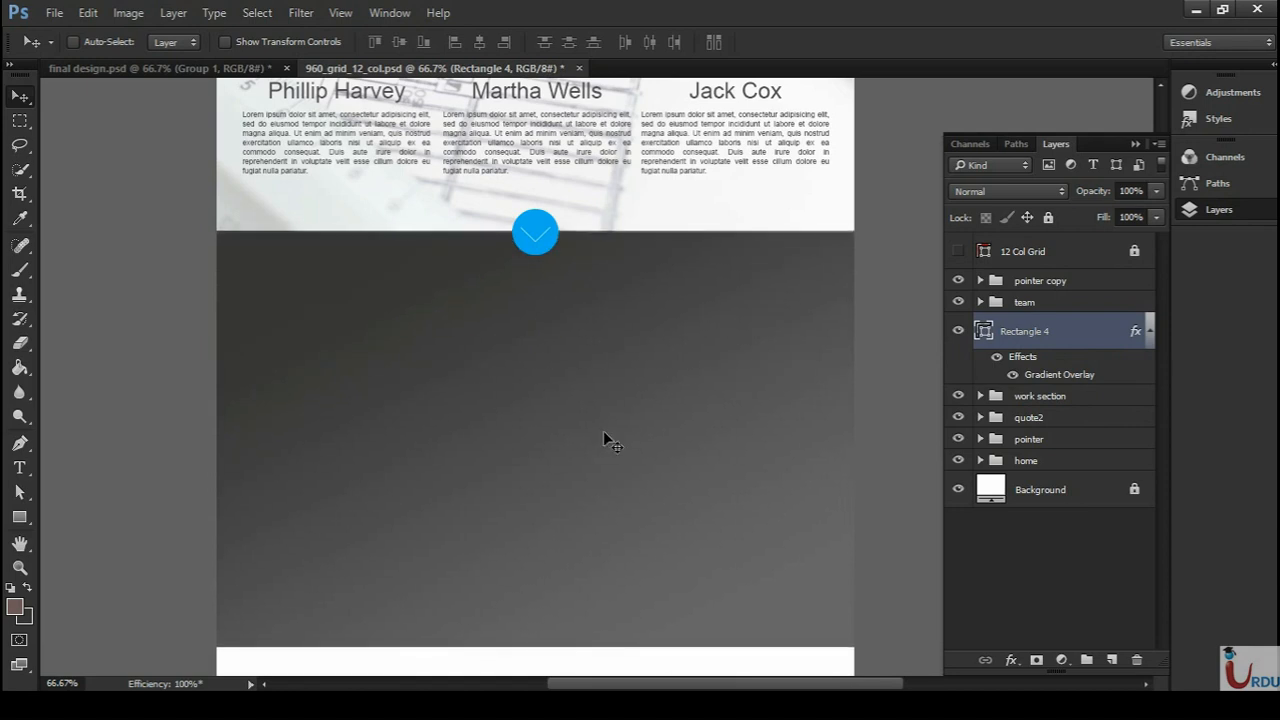
pyautogui.hotkey('ctrl', '+')
pyautogui.hotkey('ctrl', '+')
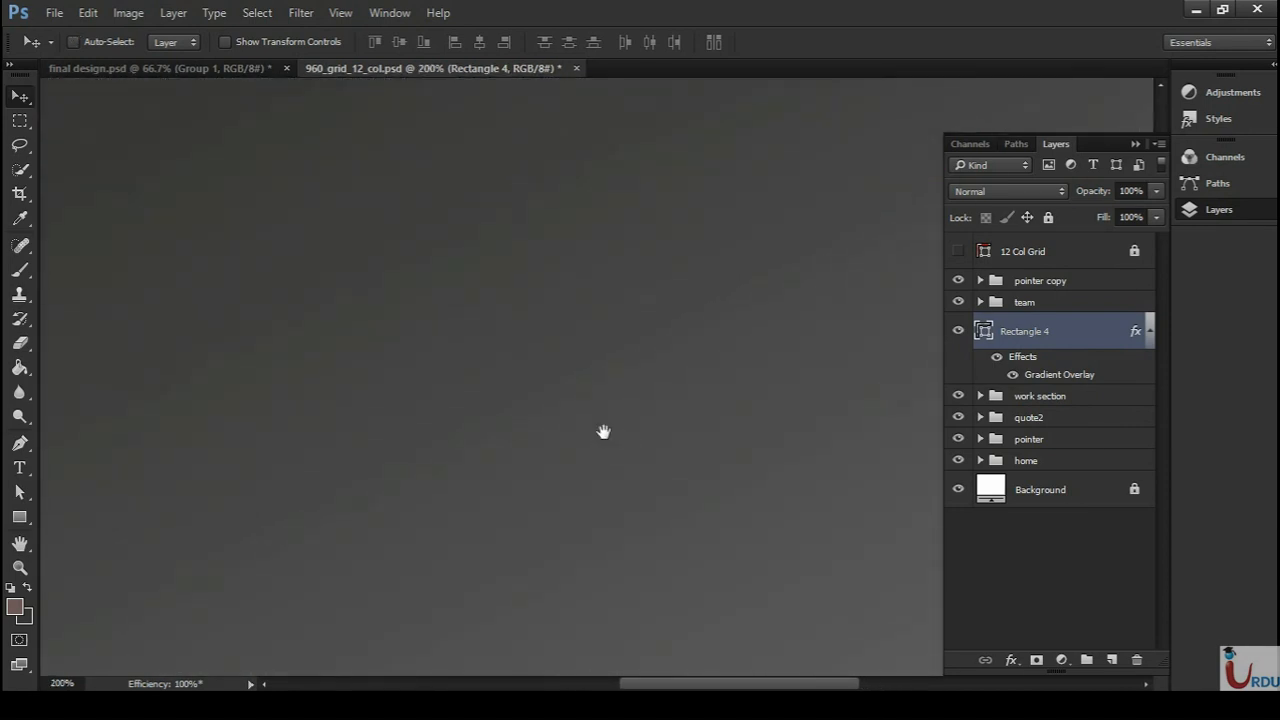
pyautogui.moveTo(521, 375); pyautogui.dragTo(386, 580)
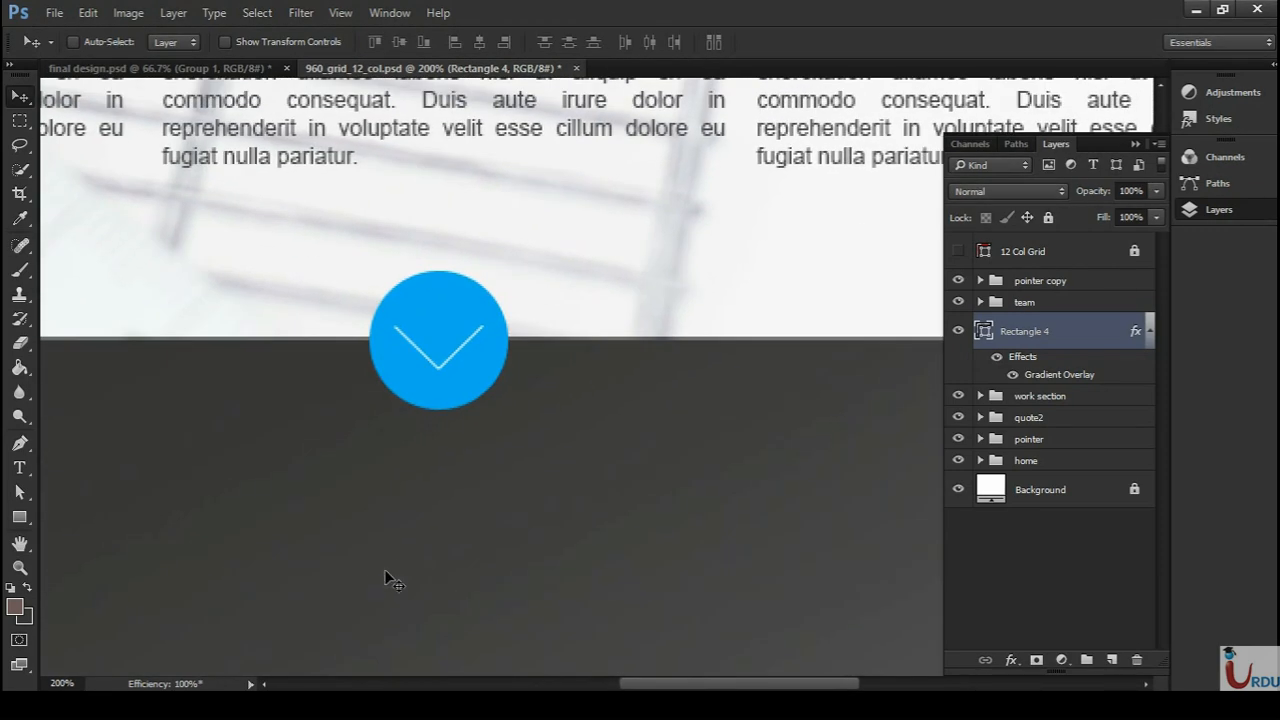
pyautogui.hotkey('ctrl', '-')
pyautogui.hotkey('ctrl', '-')
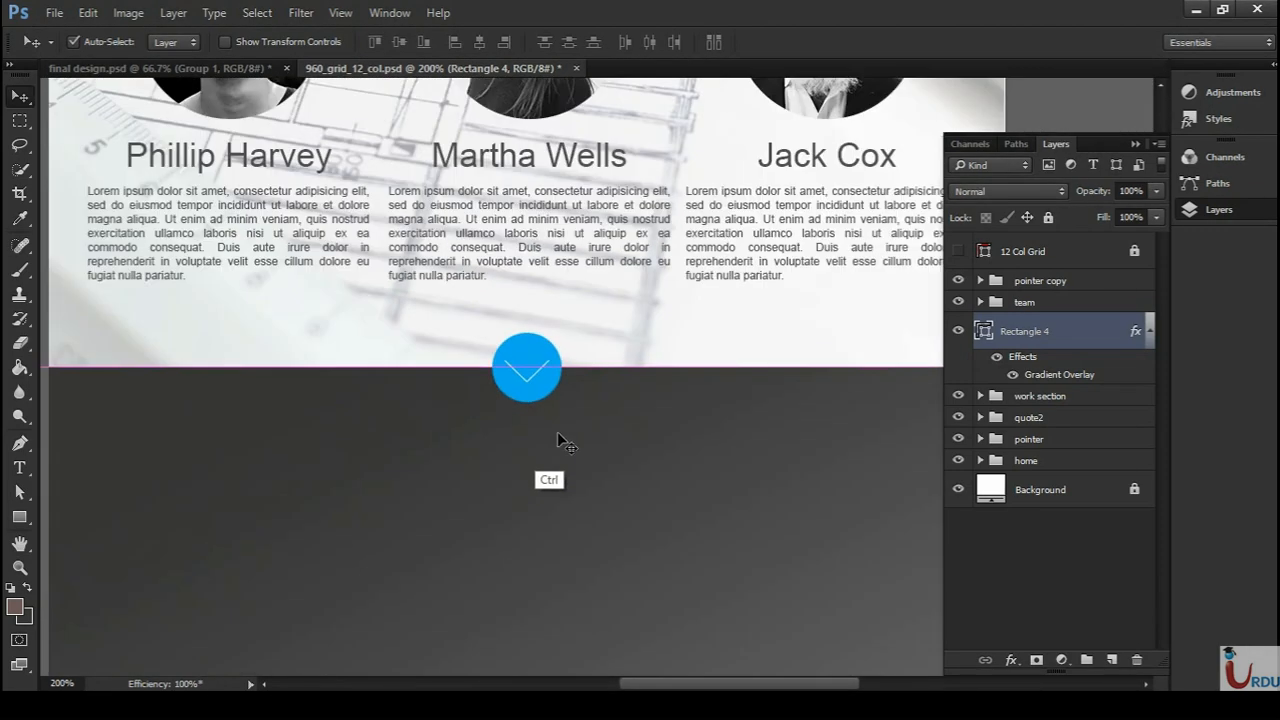
# - Crop the canvas to the lower edge of the gradient rectangle, cutting off the white area beneath it
pyautogui.moveTo(577, 434); pyautogui.dragTo(583, 211)
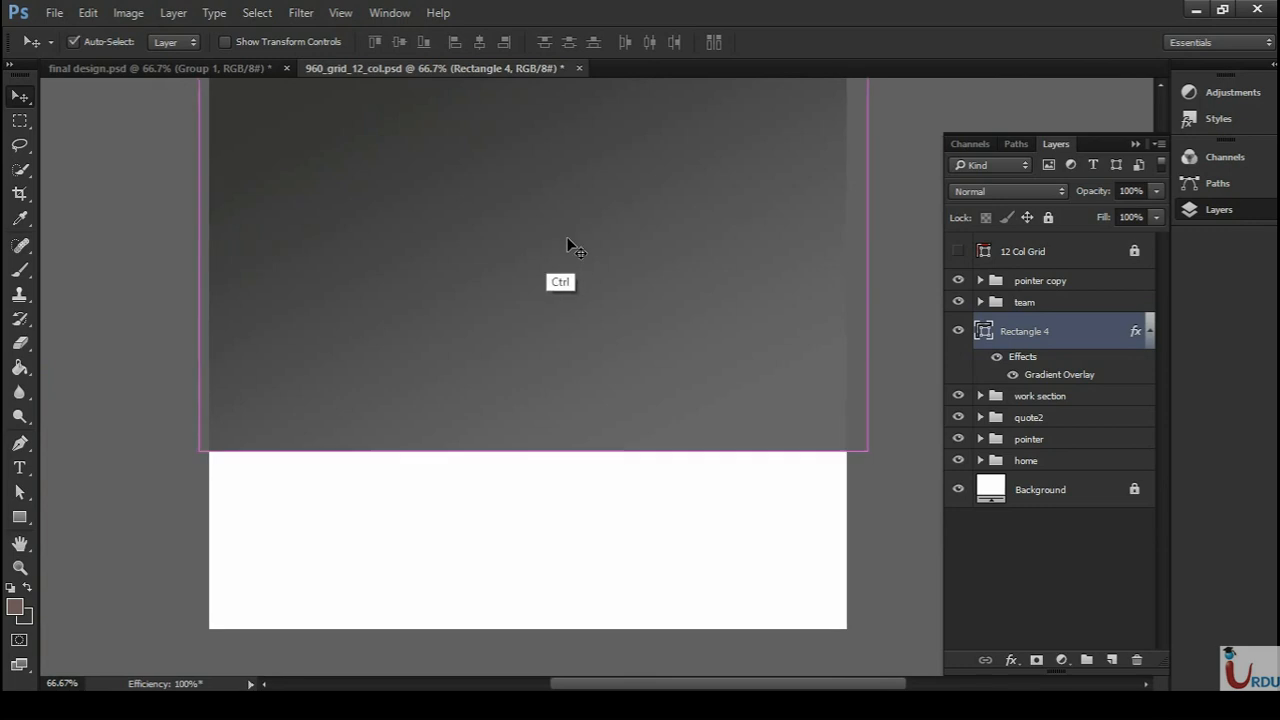
pyautogui.hotkey('ctrl', '-')
pyautogui.hotkey('ctrl', '-')
pyautogui.moveTo(672, 183); pyautogui.dragTo(644, 195)
pyautogui.press('c')
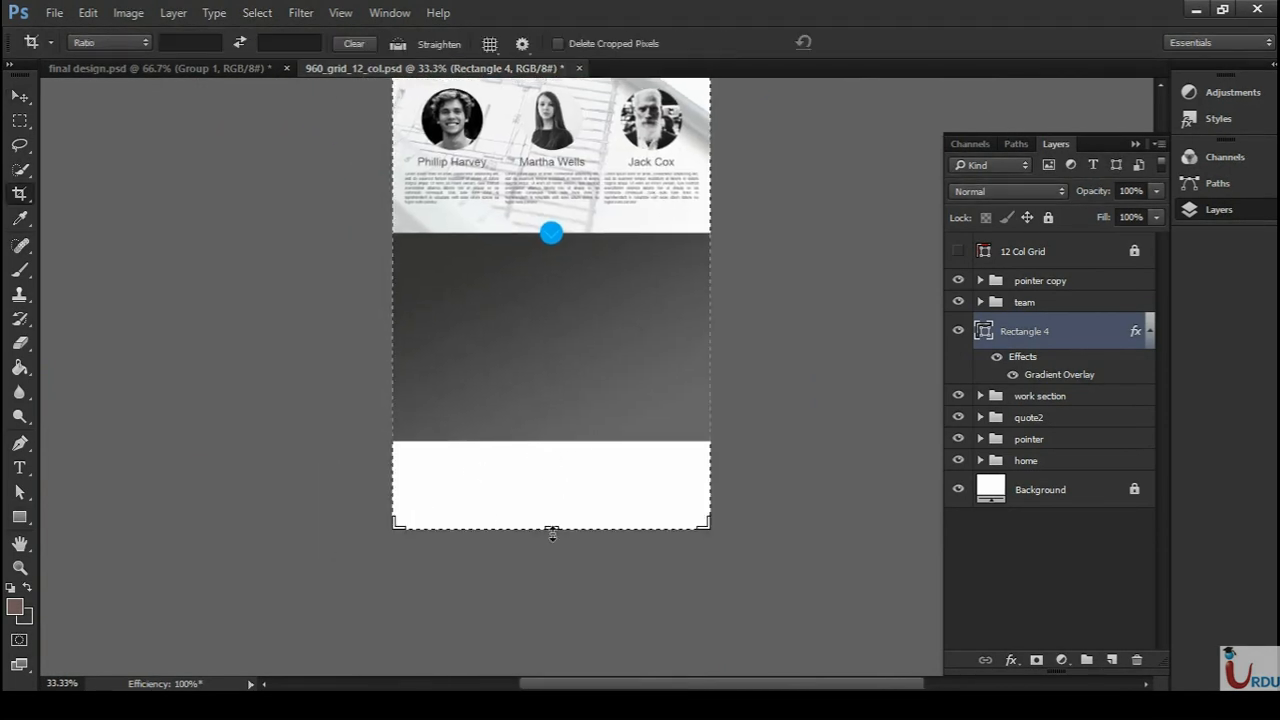
pyautogui.moveTo(546, 526); pyautogui.dragTo(546, 498)
pyautogui.moveTo(546, 476); pyautogui.dragTo(549, 484)
pyautogui.press('Return')
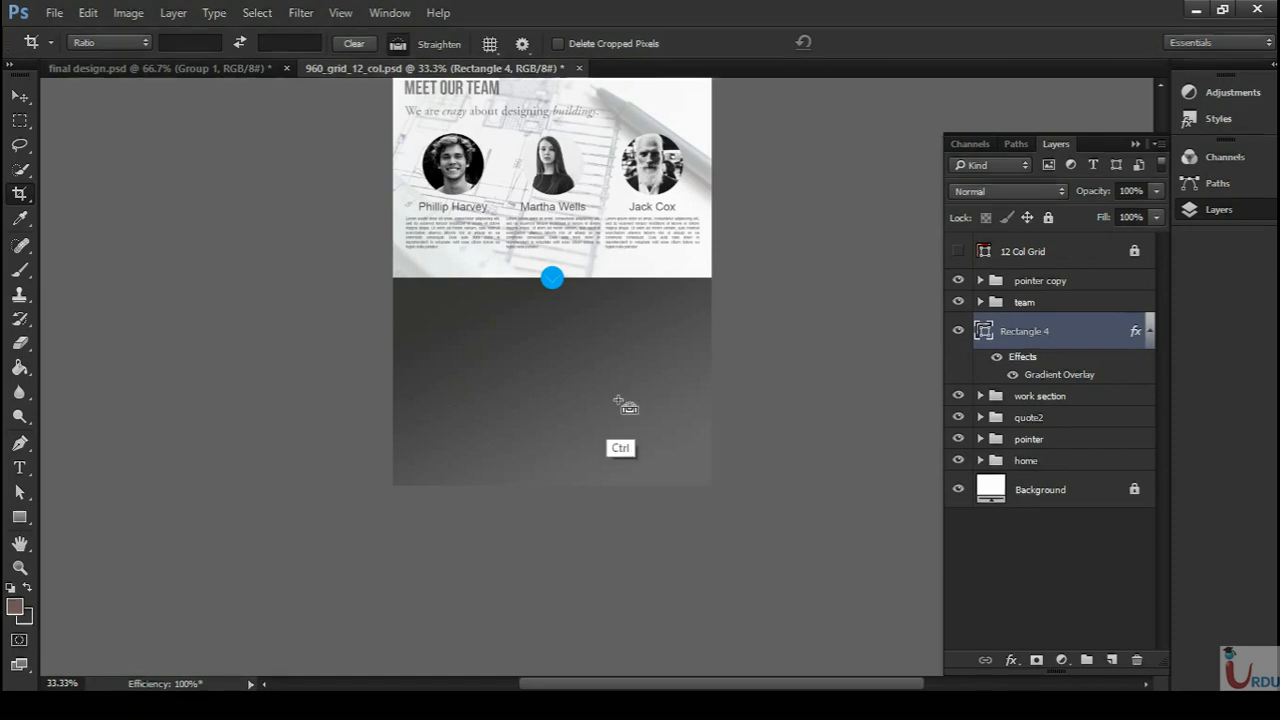
# - Switch to final design.psd, hide its guides and examine the "Get in Touch" form, button and footer address
pyautogui.hotkey('ctrl', '+')
pyautogui.hotkey('ctrl', '+')
pyautogui.moveTo(544, 352); pyautogui.dragTo(505, 325)
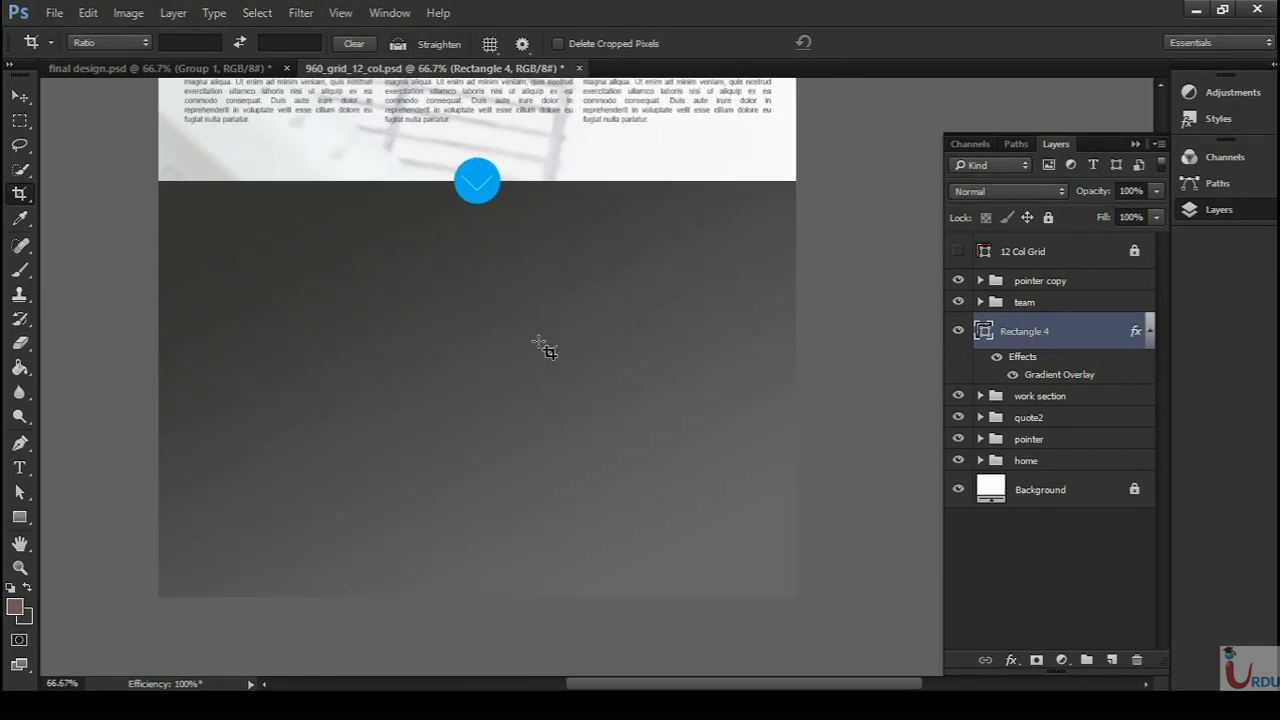
pyautogui.hotkey('ctrl', '+')
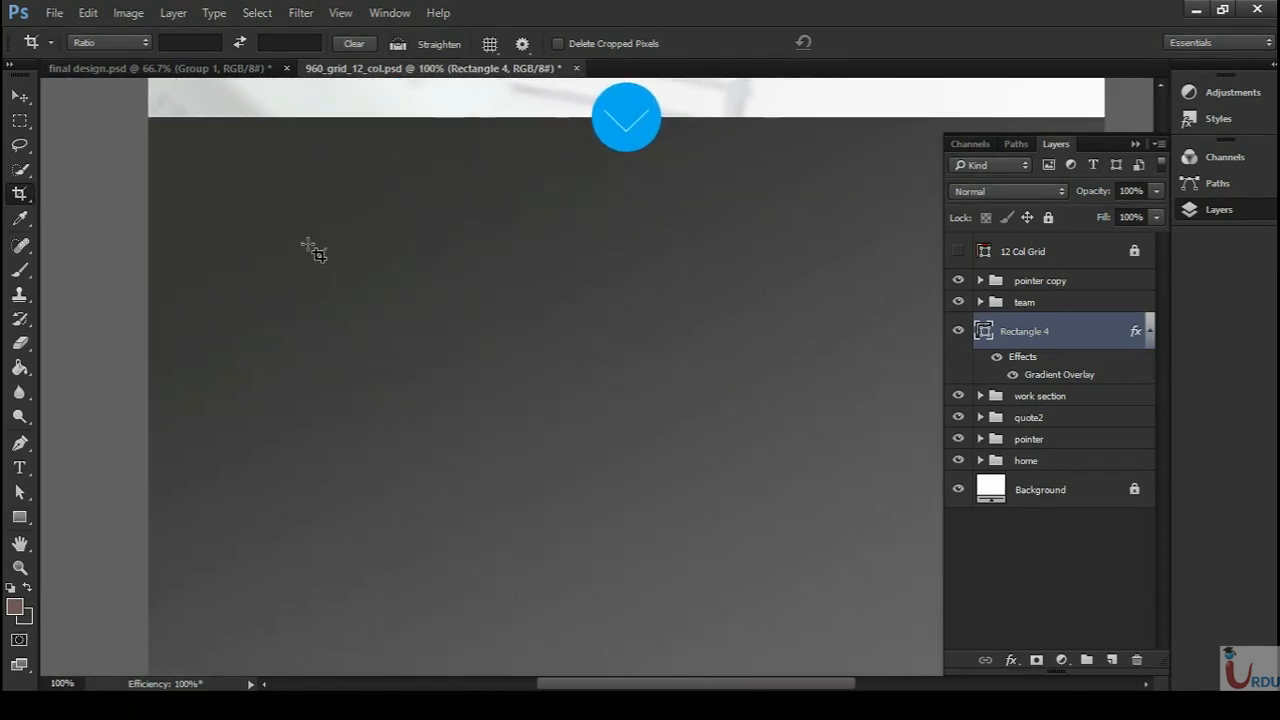
pyautogui.hotkey('ctrl', '-')
pyautogui.hotkey('ctrl', '+')
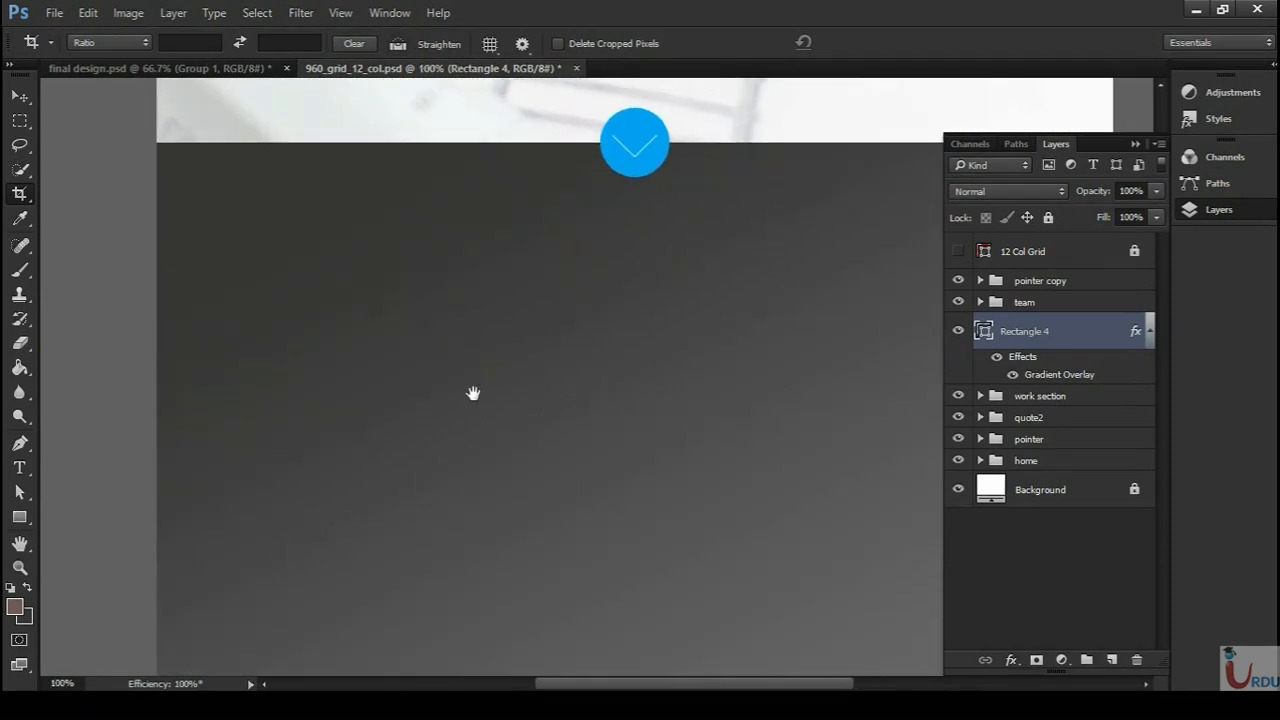
pyautogui.moveTo(469, 391); pyautogui.dragTo(422, 289)
pyautogui.click(175, 67)
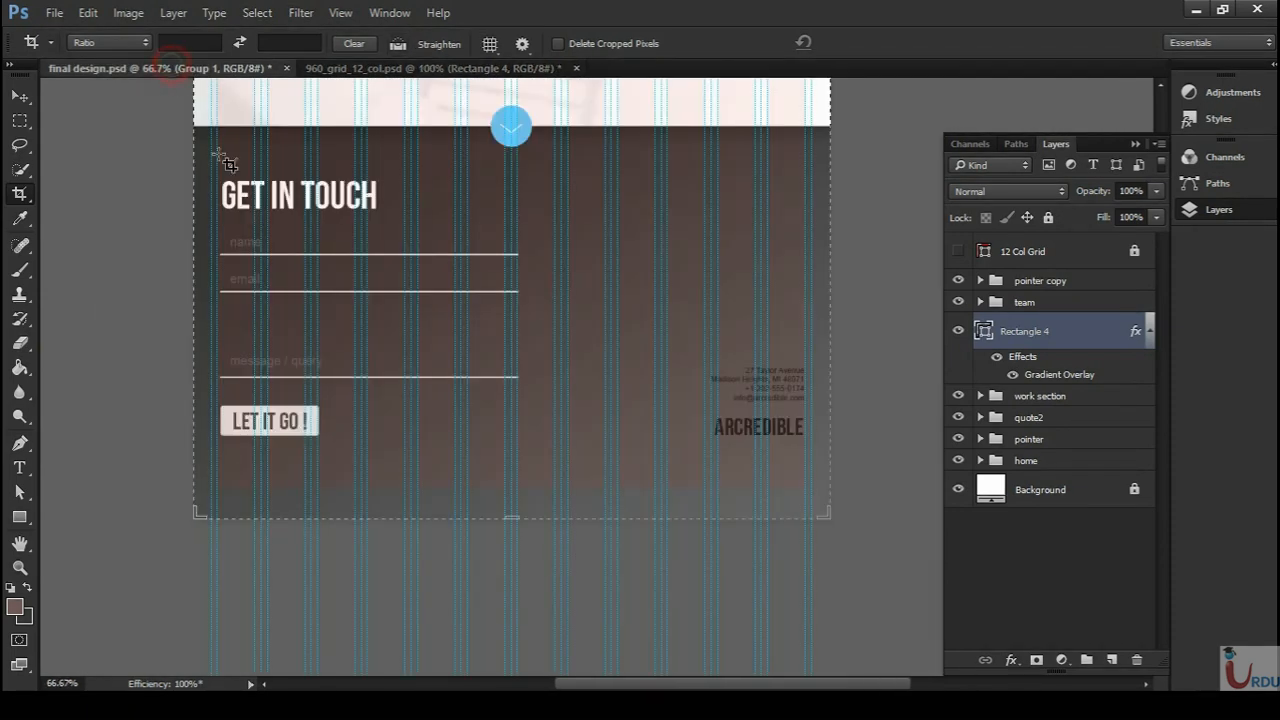
pyautogui.hotkey('ctrl', ';')
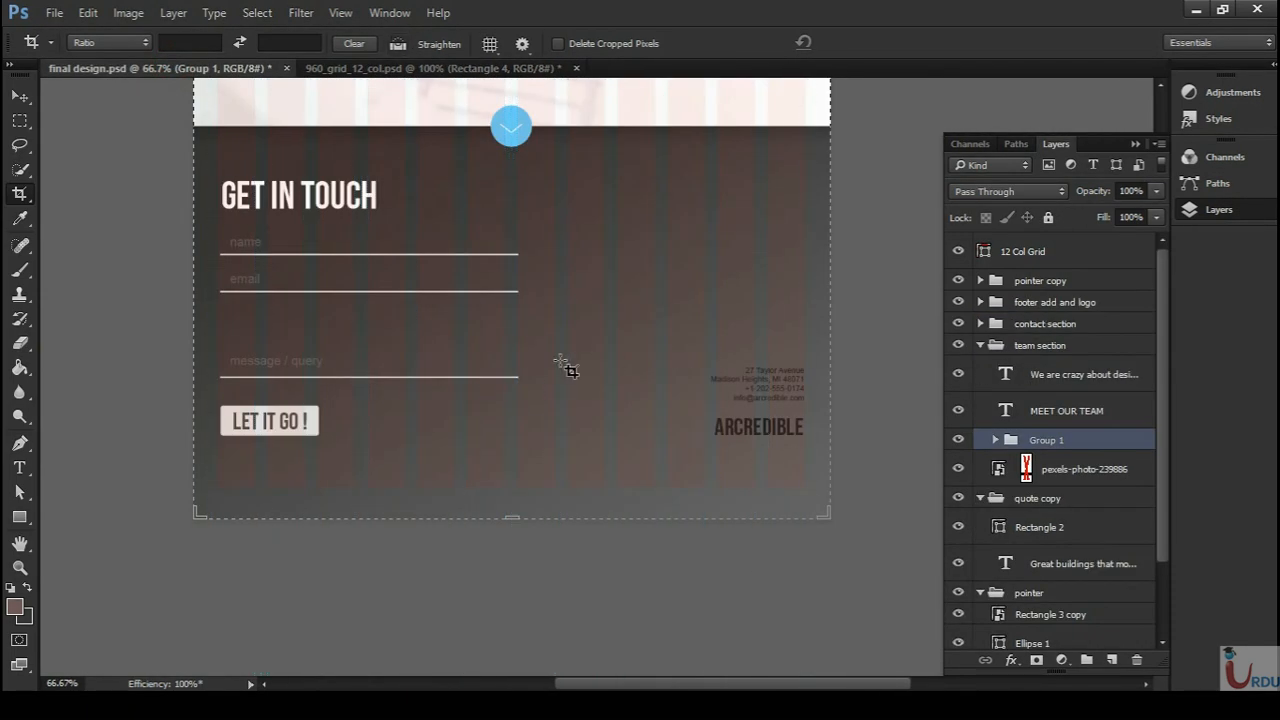
pyautogui.moveTo(523, 277); pyautogui.dragTo(557, 374)
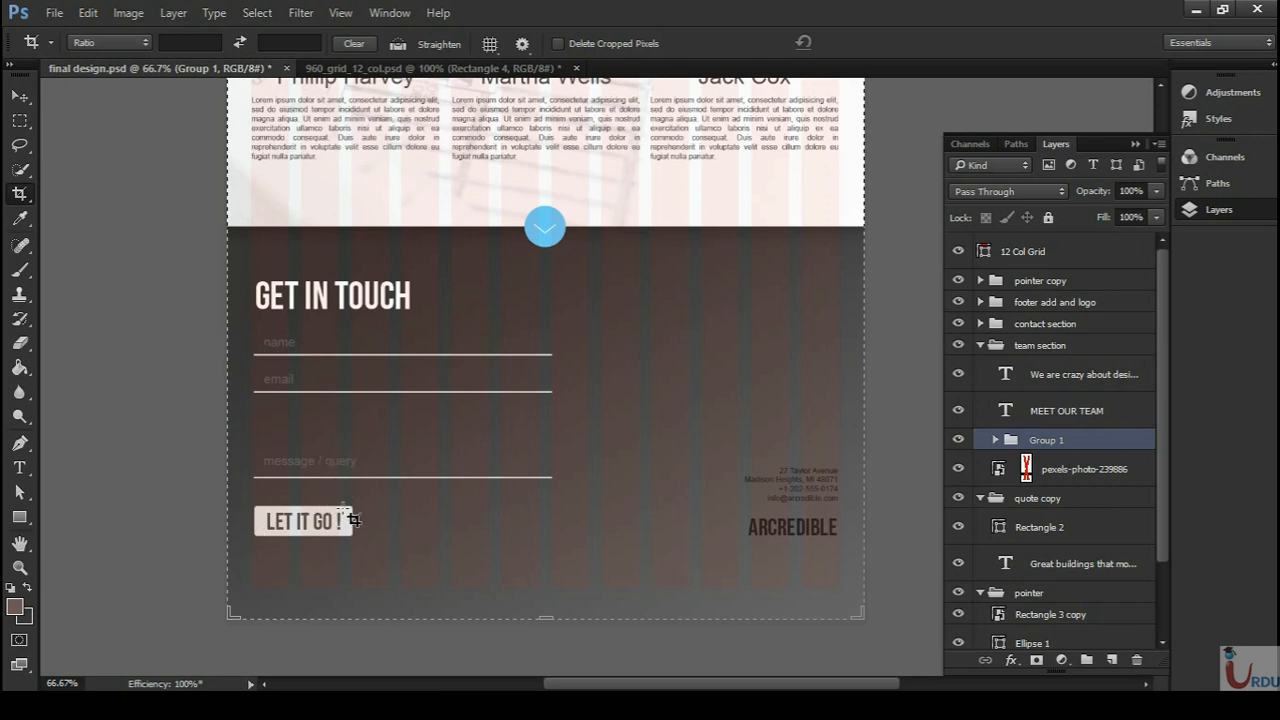
pyautogui.hotkey('ctrl', '+')
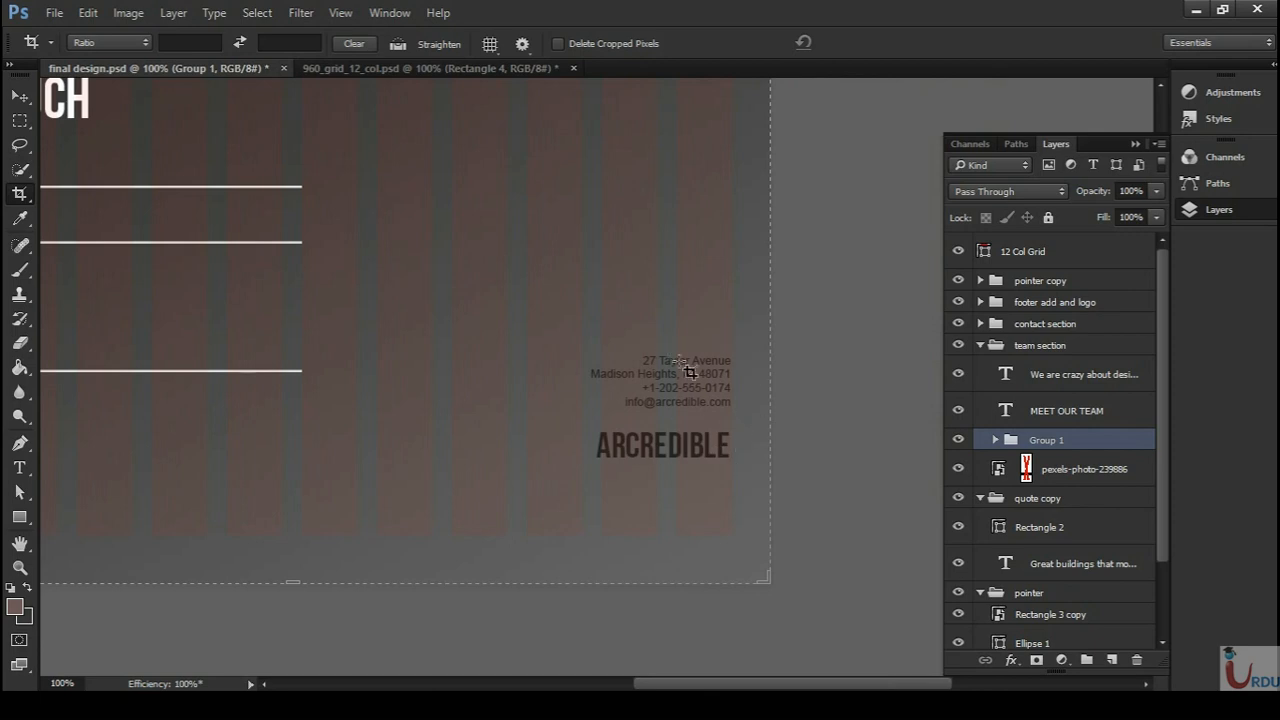
pyautogui.moveTo(383, 398); pyautogui.dragTo(589, 380)
# - Return to 960_grid_12_col.psd and show the guides over the gradient section
pyautogui.click(438, 67)
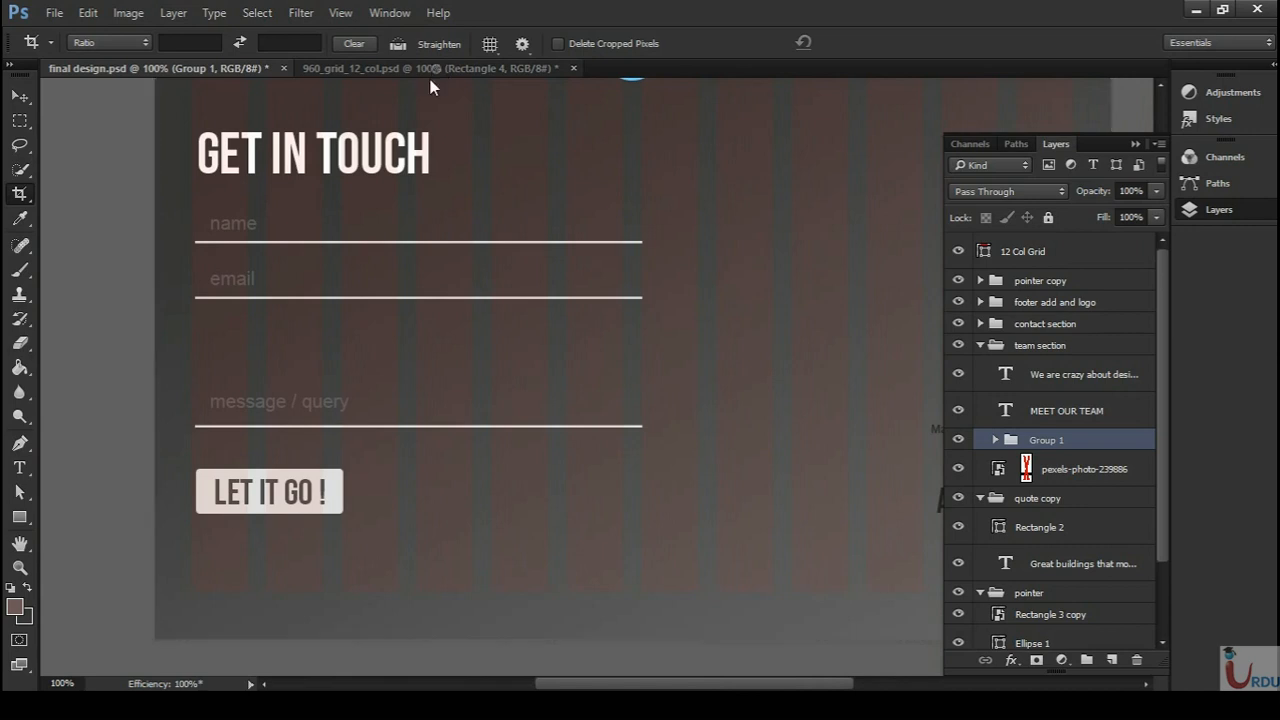
pyautogui.hotkey('ctrl', ';')
pyautogui.moveTo(666, 357); pyautogui.dragTo(577, 368)
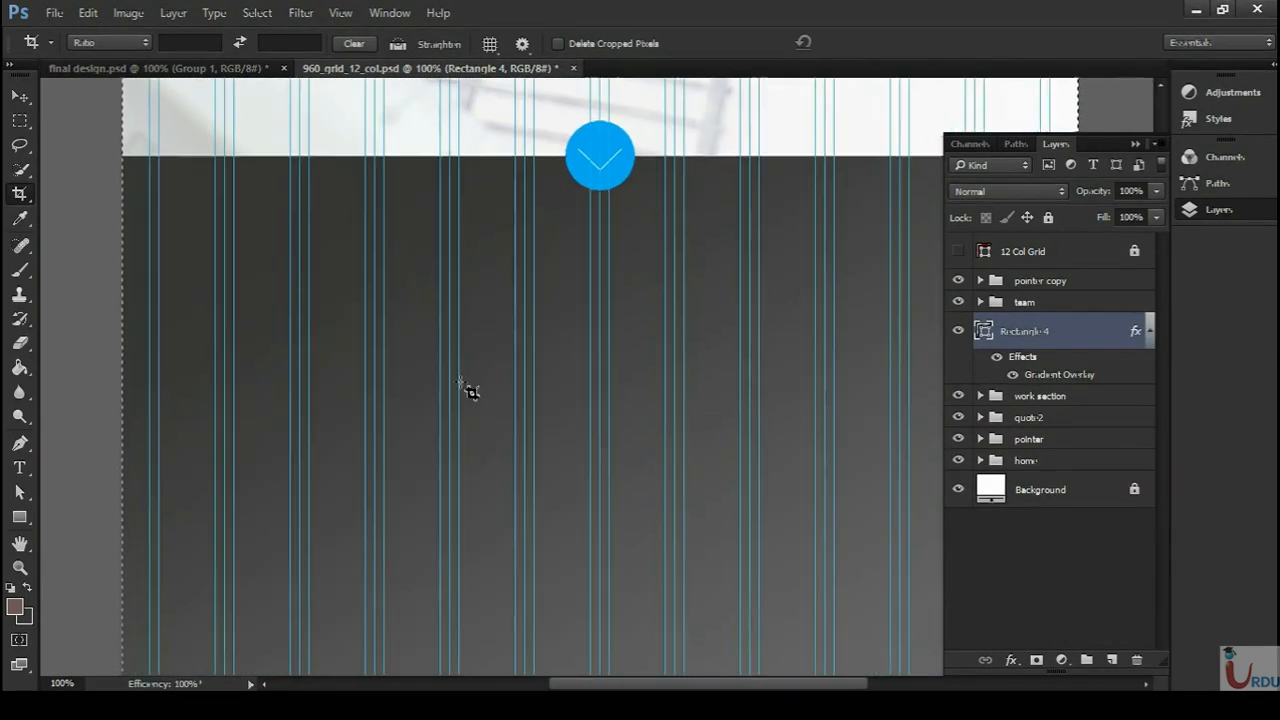
pyautogui.press('t')
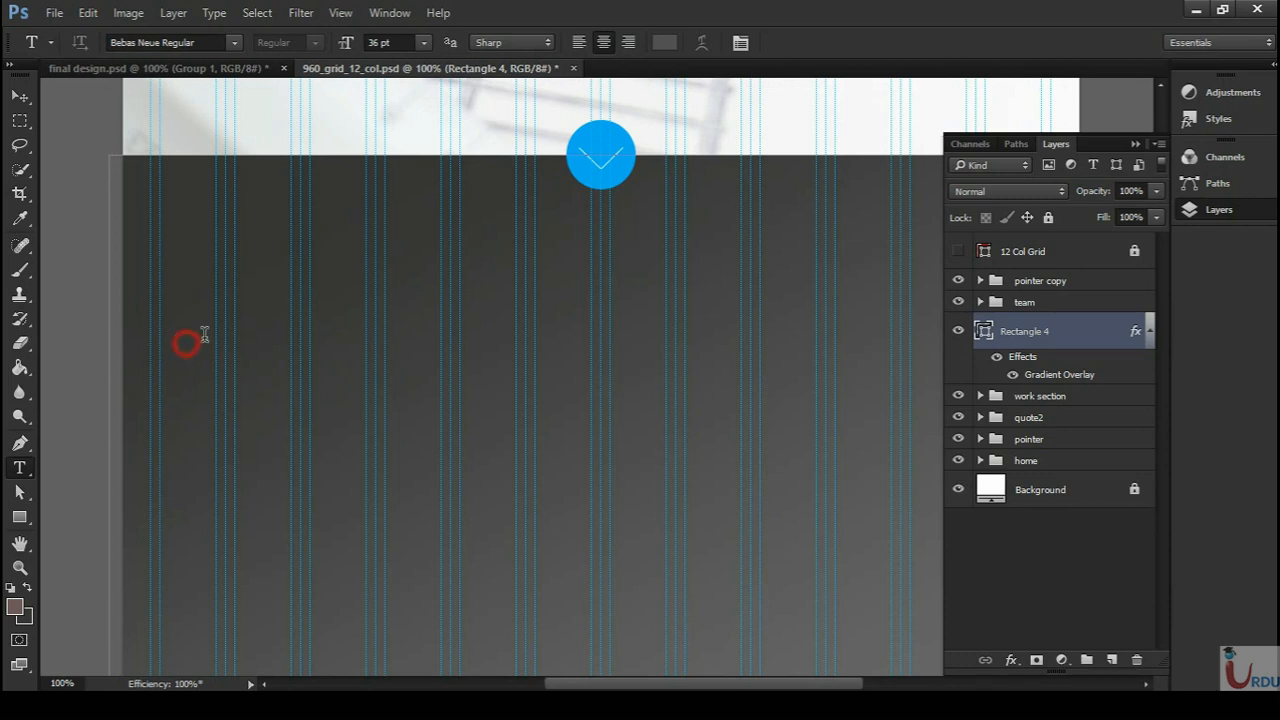
pyautogui.click(203, 336)
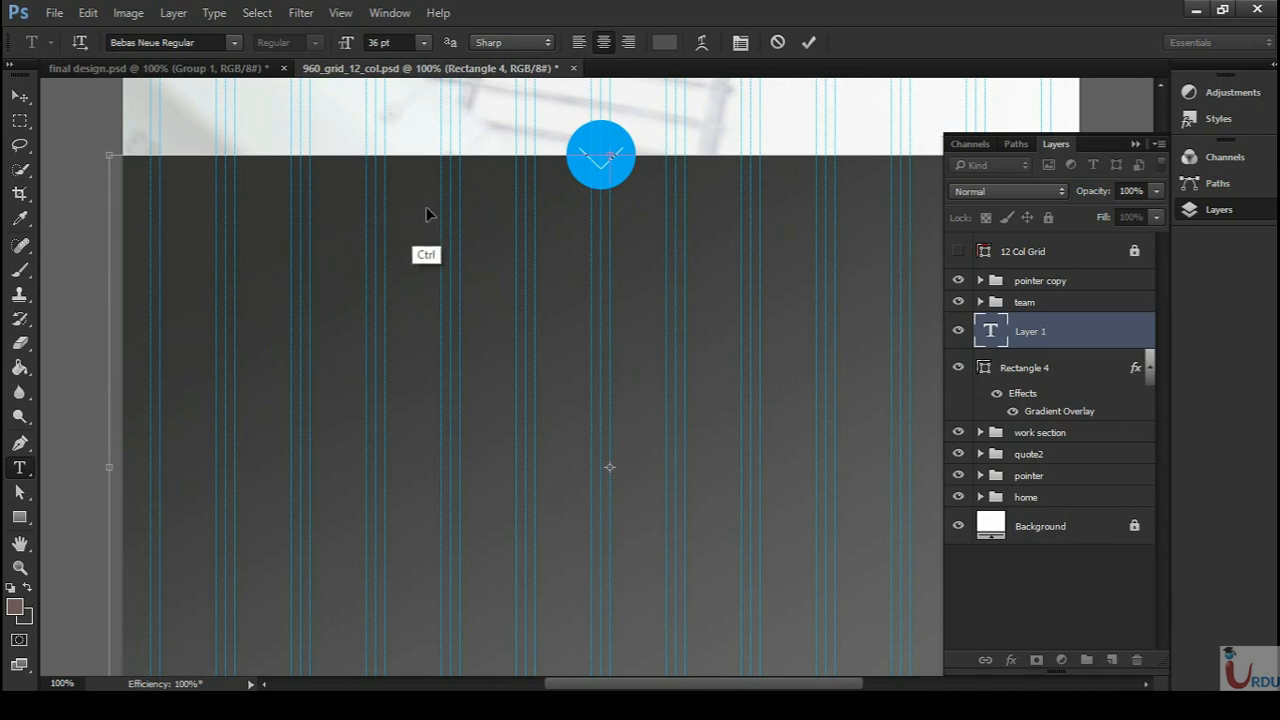
pyautogui.press('Escape')
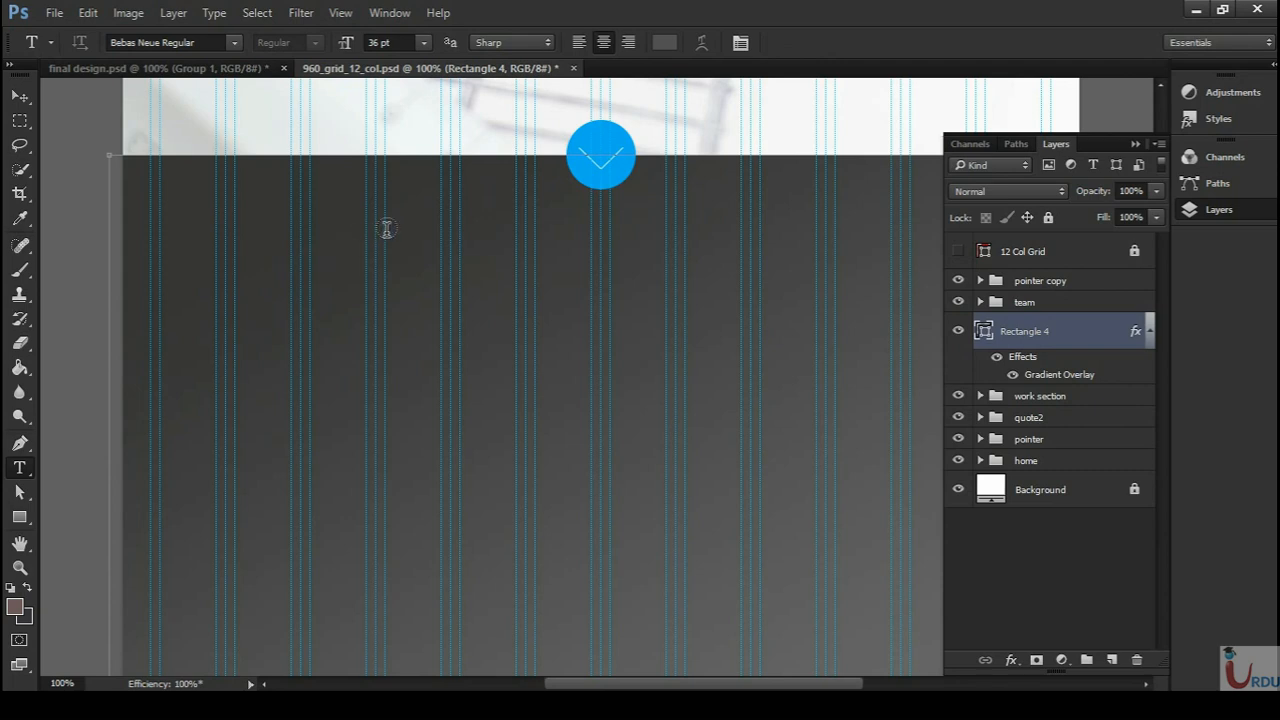
# - Add the heading text "GET IN TOUCH" in 36 pt Bebas Neue Regular just above the dark gradient section
pyautogui.moveTo(411, 190); pyautogui.dragTo(437, 357)
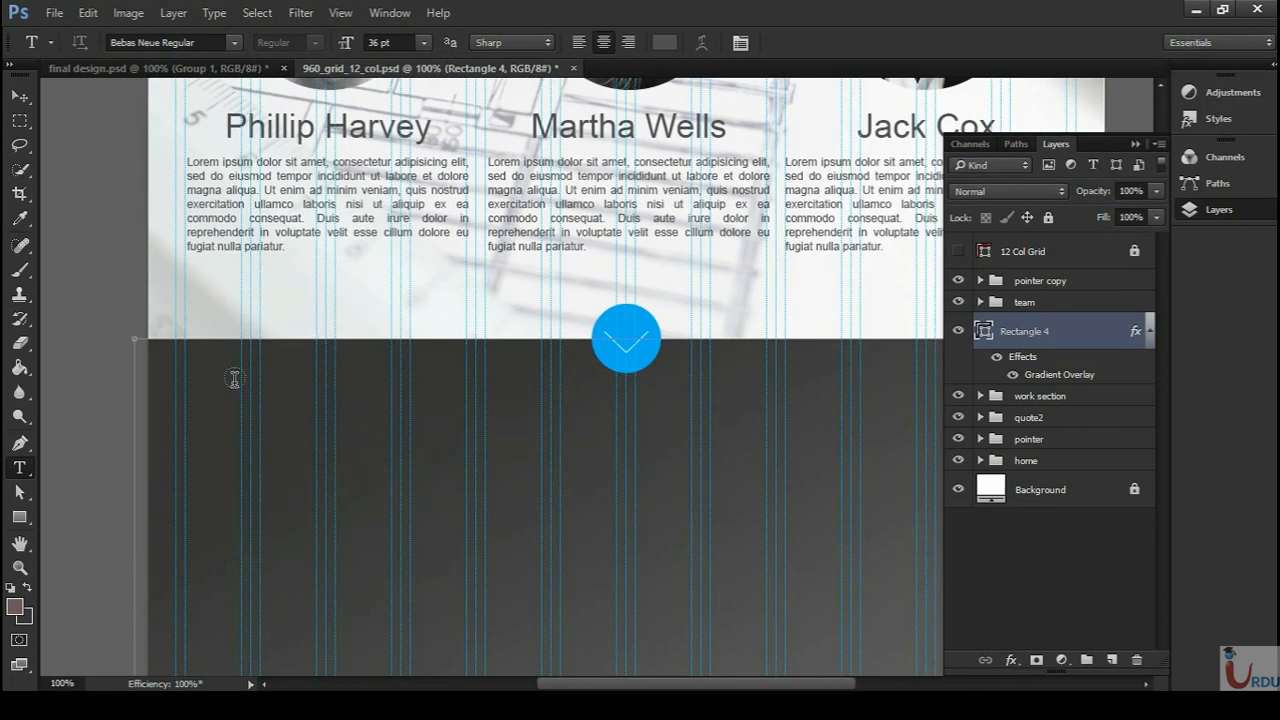
pyautogui.click(278, 302)
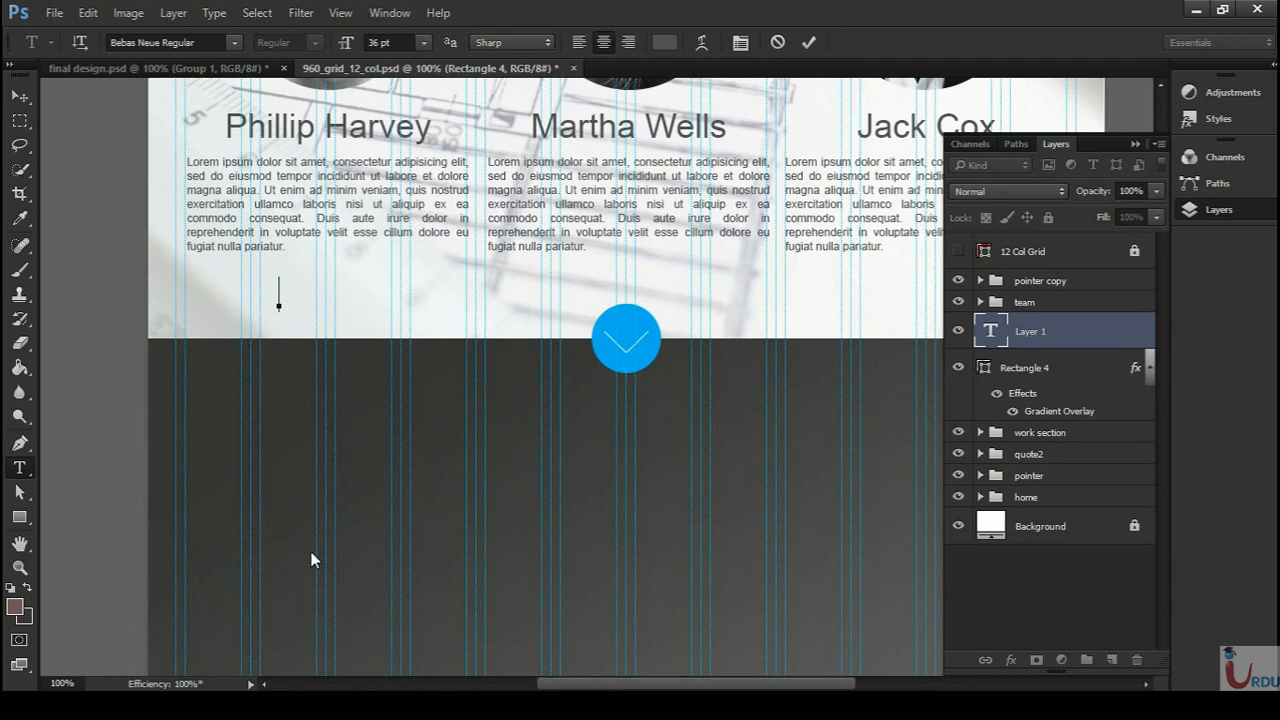
pyautogui.write('GAT IN')
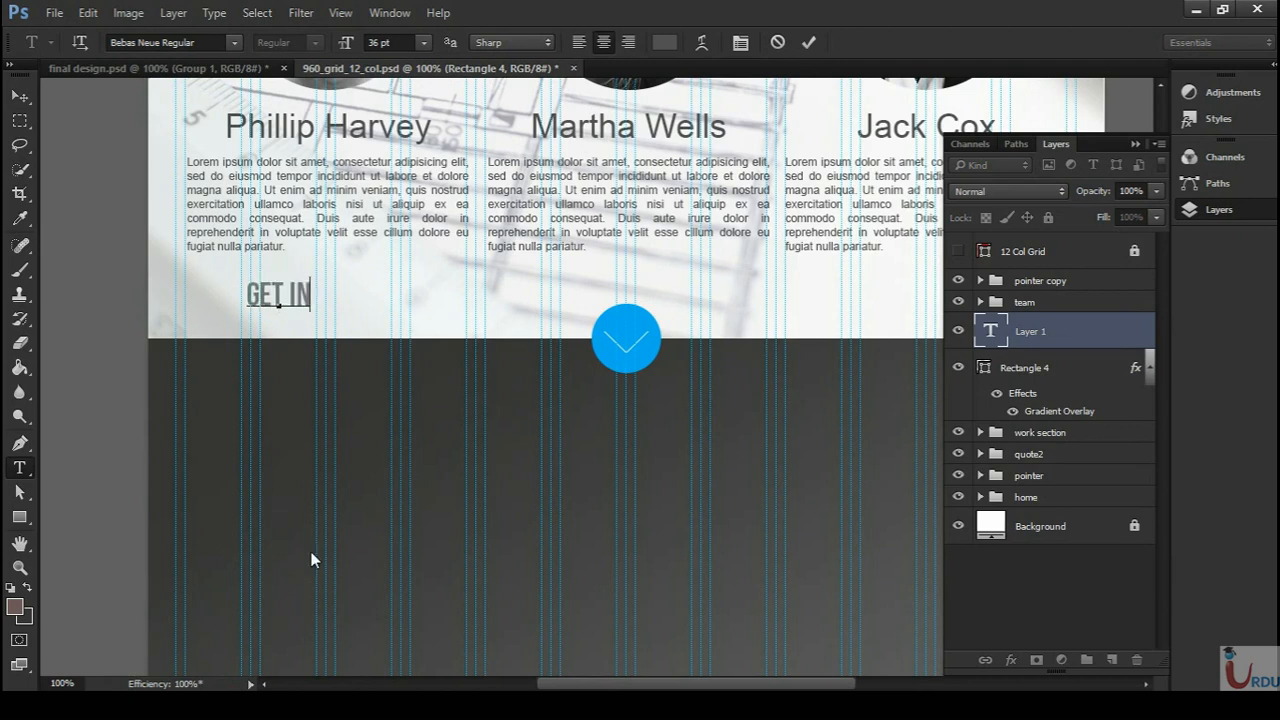
pyautogui.write(' TOUCH')
pyautogui.hotkey('ctrl', 'Return')
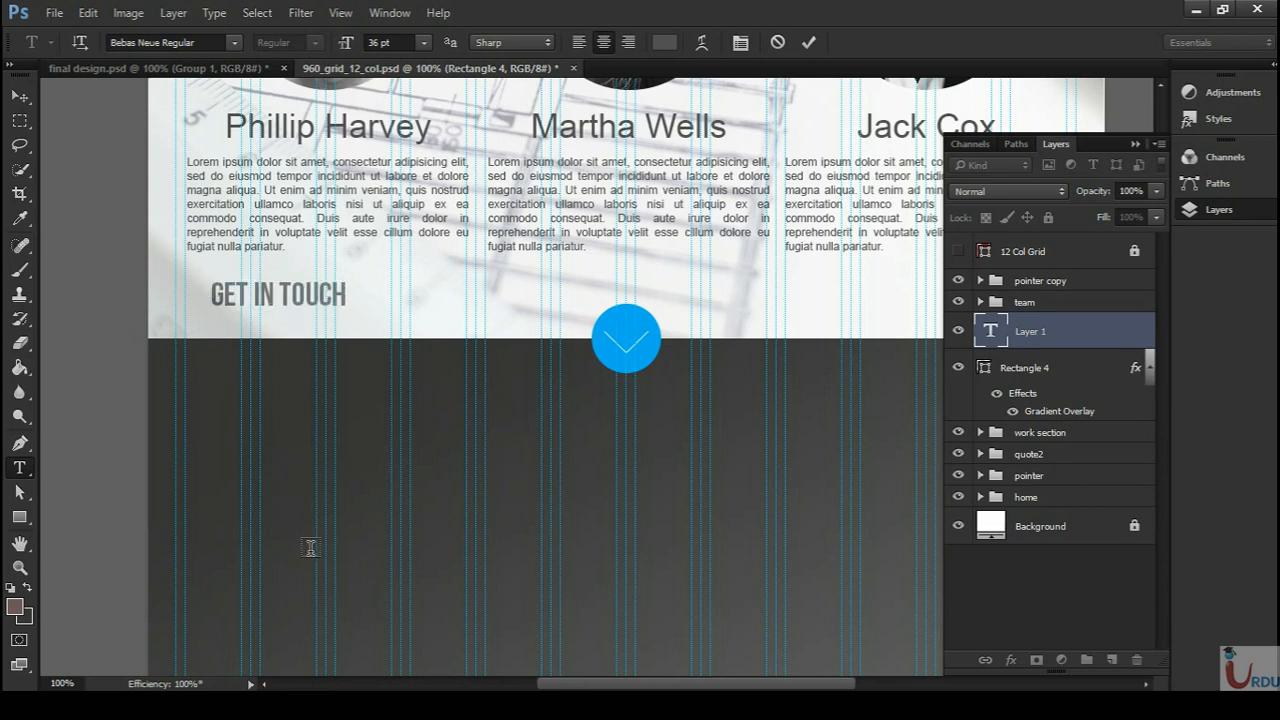
# - Move the "GET IN TOUCH" heading down onto the gradient section and colour it white
pyautogui.press('v')
pyautogui.moveTo(566, 386); pyautogui.dragTo(362, 196)
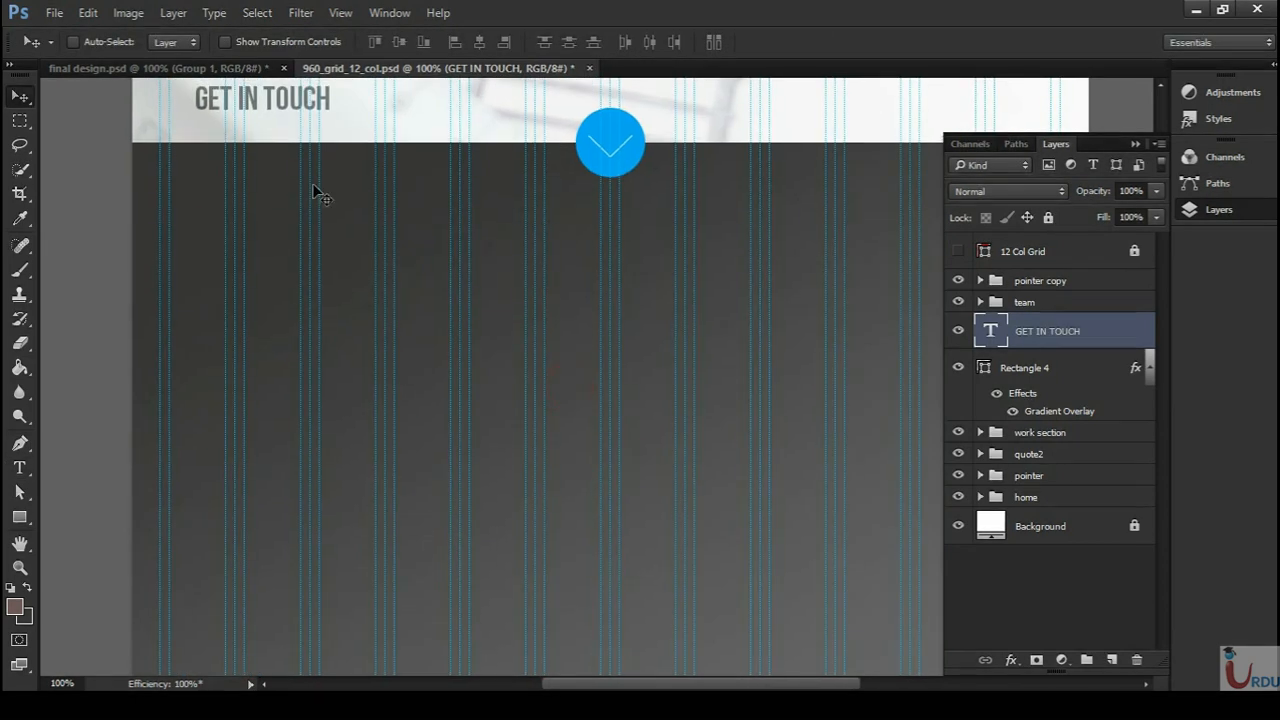
pyautogui.moveTo(281, 113); pyautogui.dragTo(306, 300)
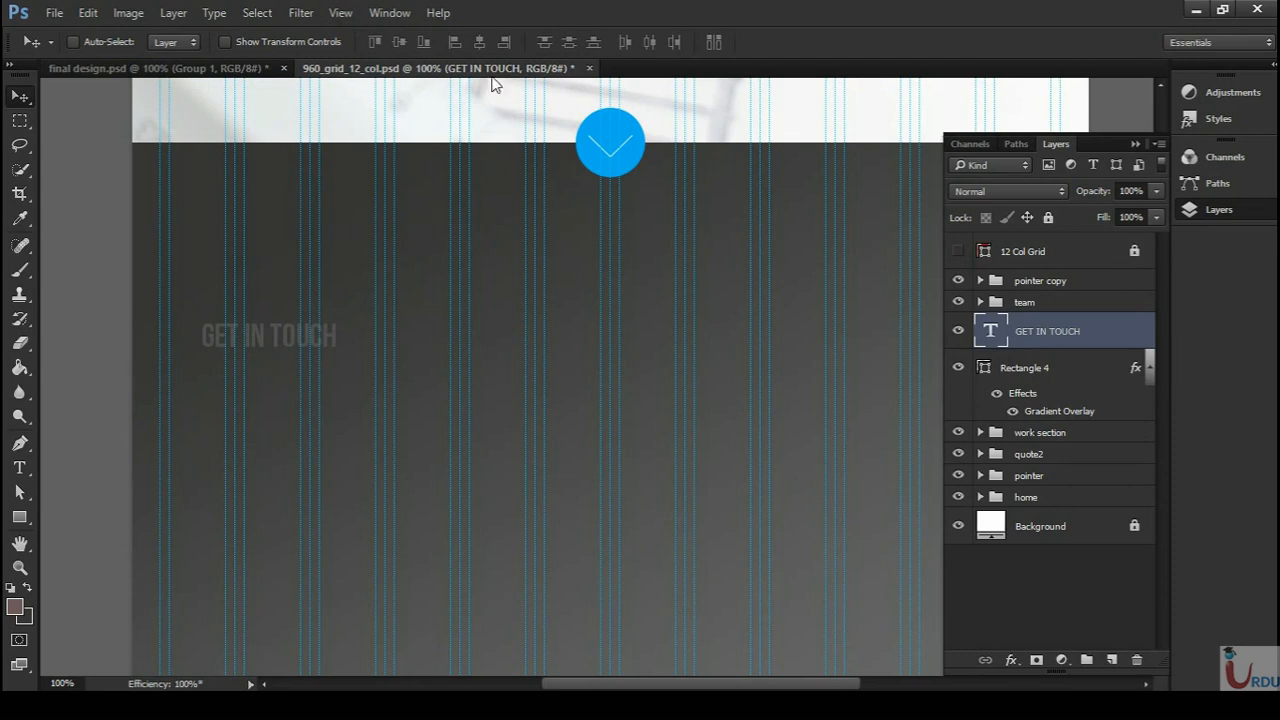
pyautogui.press('t')
pyautogui.click(664, 42)
pyautogui.click(551, 134)
pyautogui.click(1091, 178)
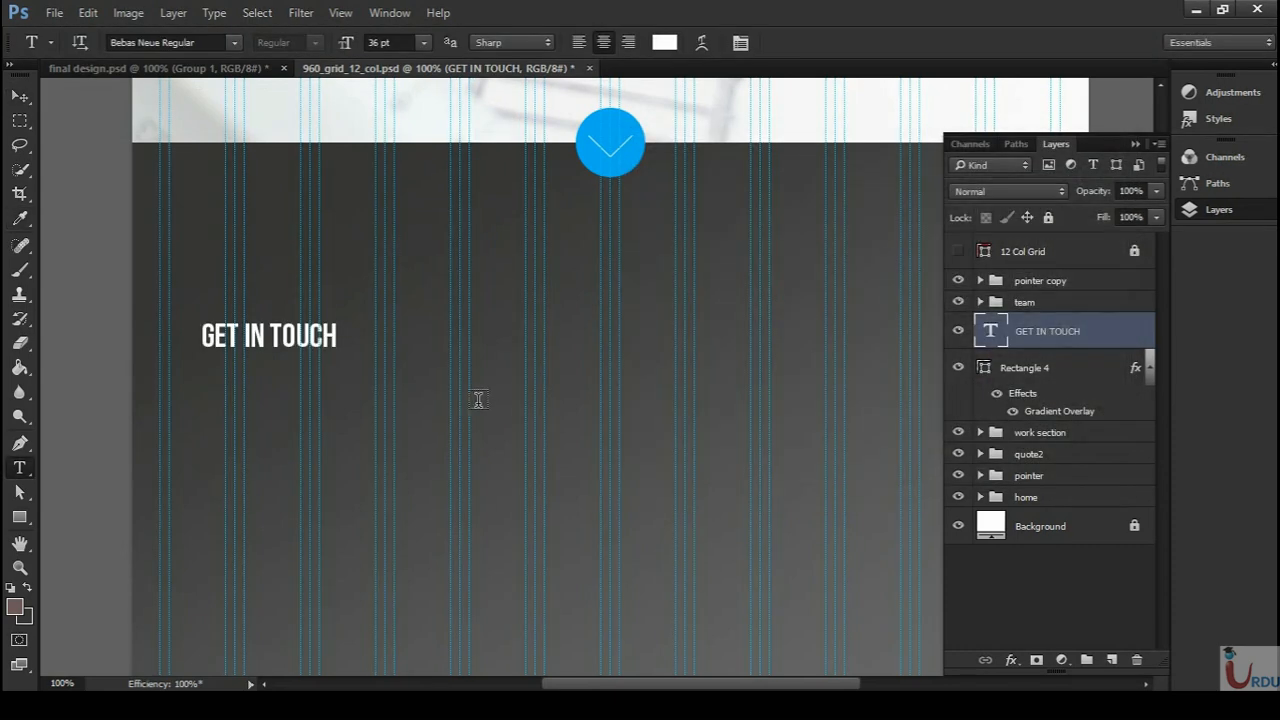
# - Scale the "GET IN TOUCH" heading up to about 154% and start it at the first grid column's edge
pyautogui.hotkey('ctrl', 't')
pyautogui.moveTo(292, 340); pyautogui.dragTo(377, 343)
pyautogui.press('Return')
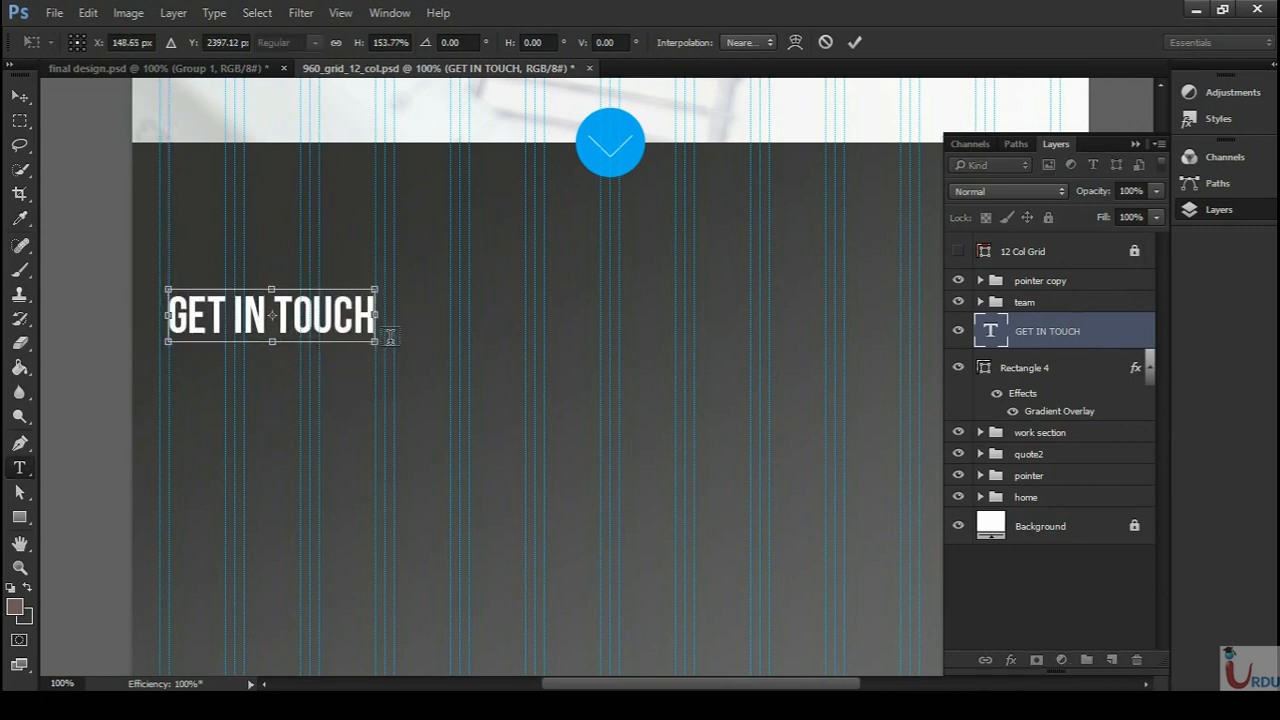
# - Draw a thin rectangle about 700 px wide and 3 px high beneath the heading, starting at the first column guide
pyautogui.scroll(-3, 240, 270)
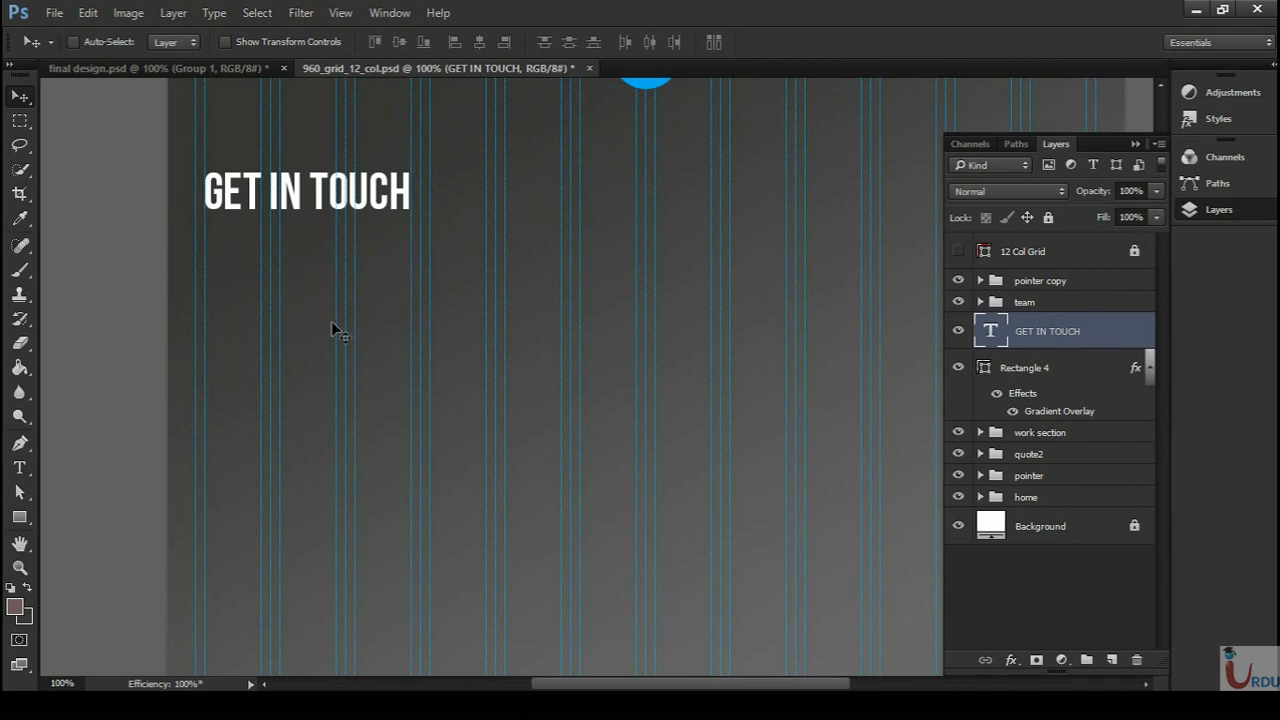
pyautogui.click(20, 517)
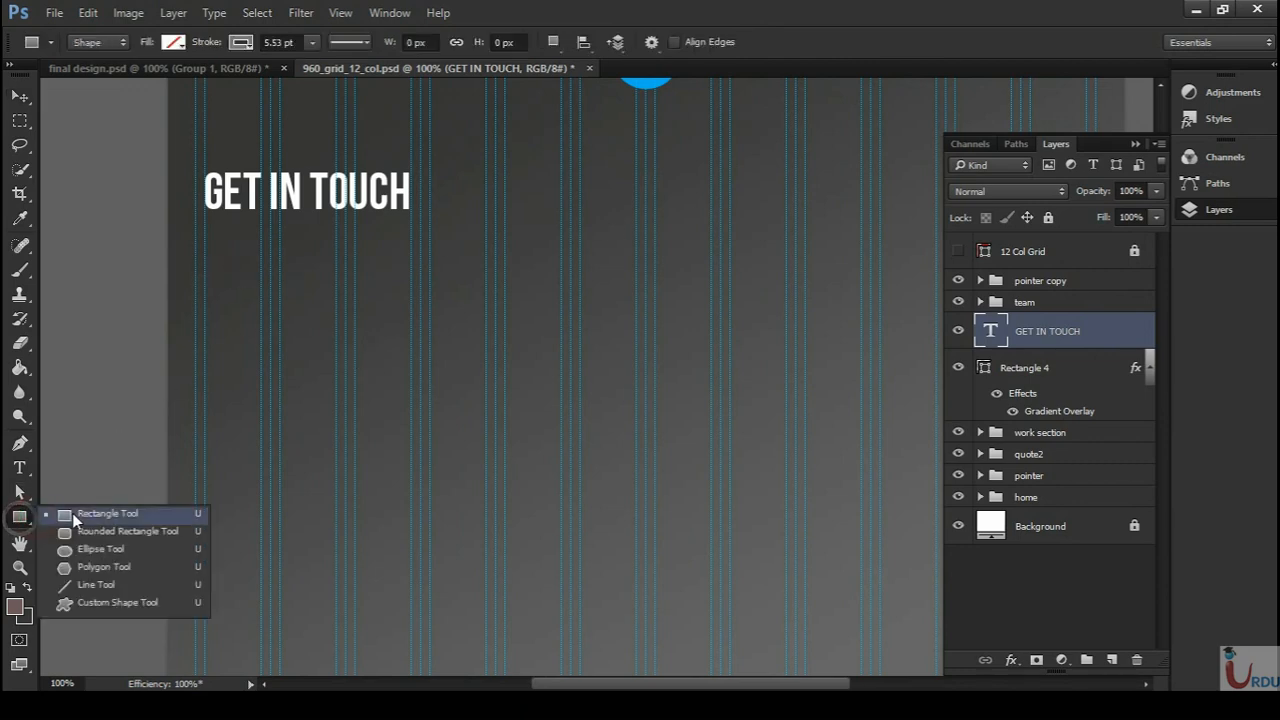
pyautogui.click(82, 520)
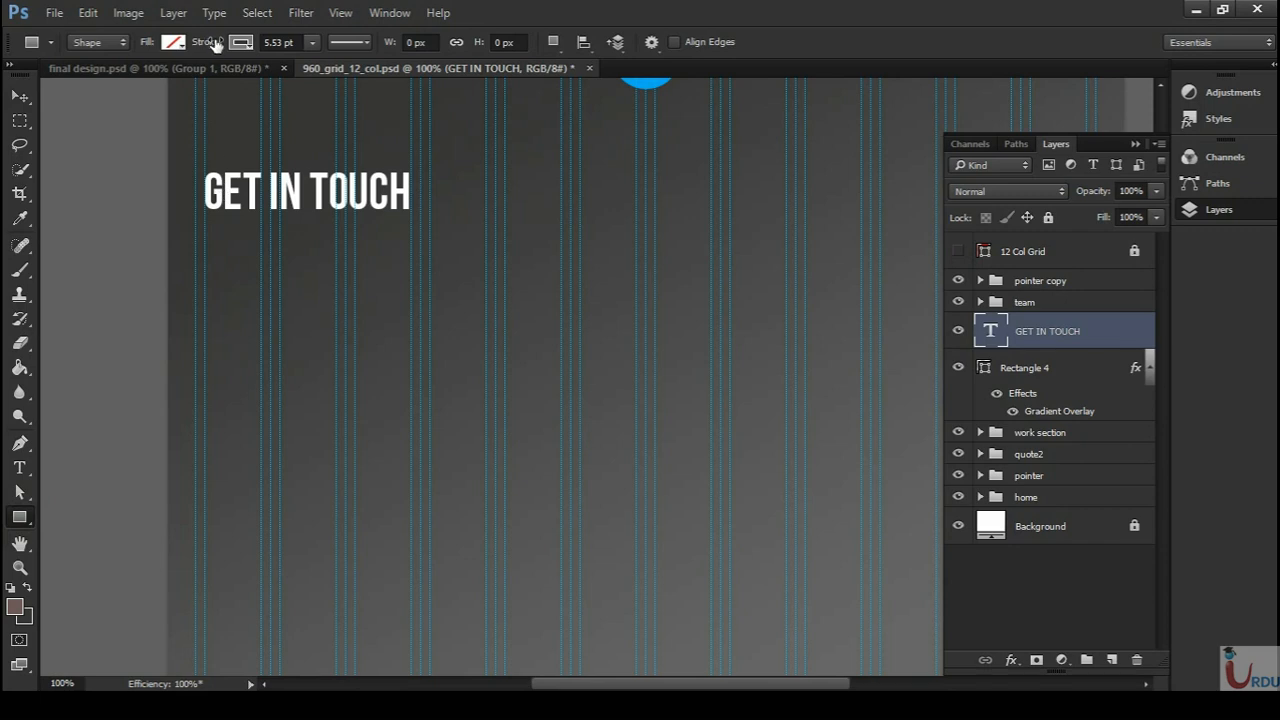
pyautogui.moveTo(205, 247); pyautogui.dragTo(862, 250)
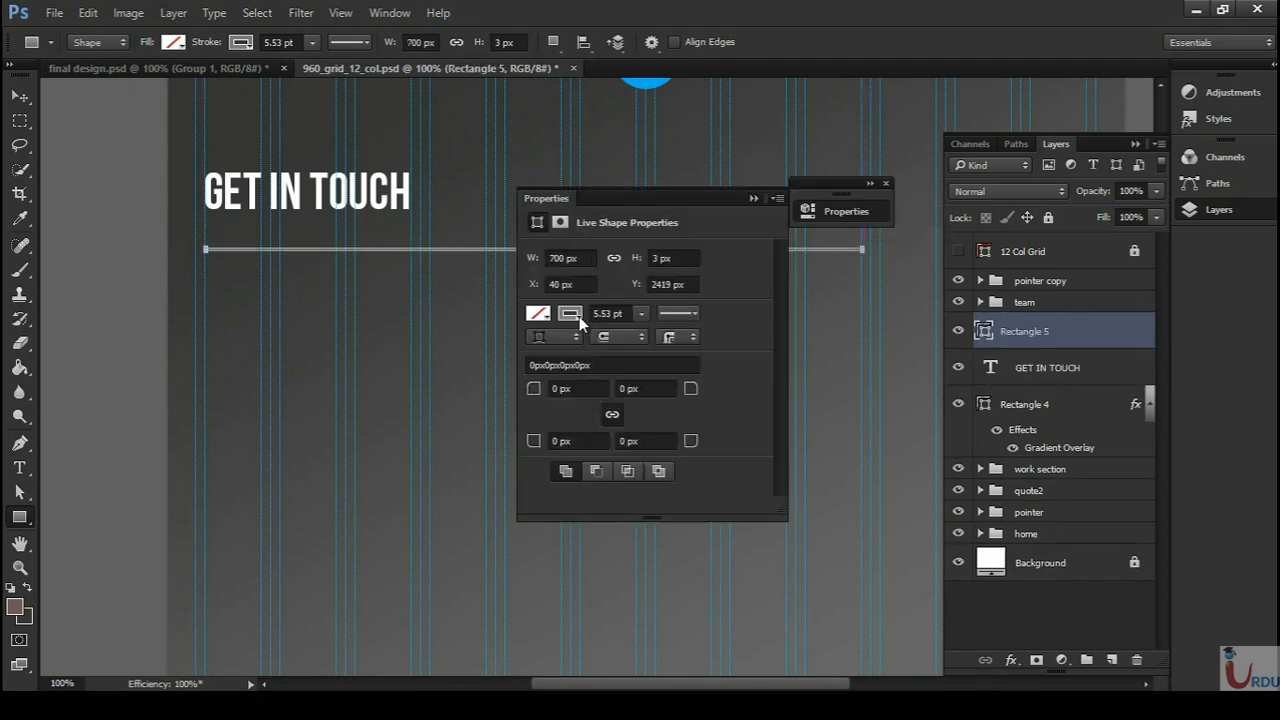
# - Remove the thin rectangle's stroke, fill it with white and close its shape properties
pyautogui.click(572, 313)
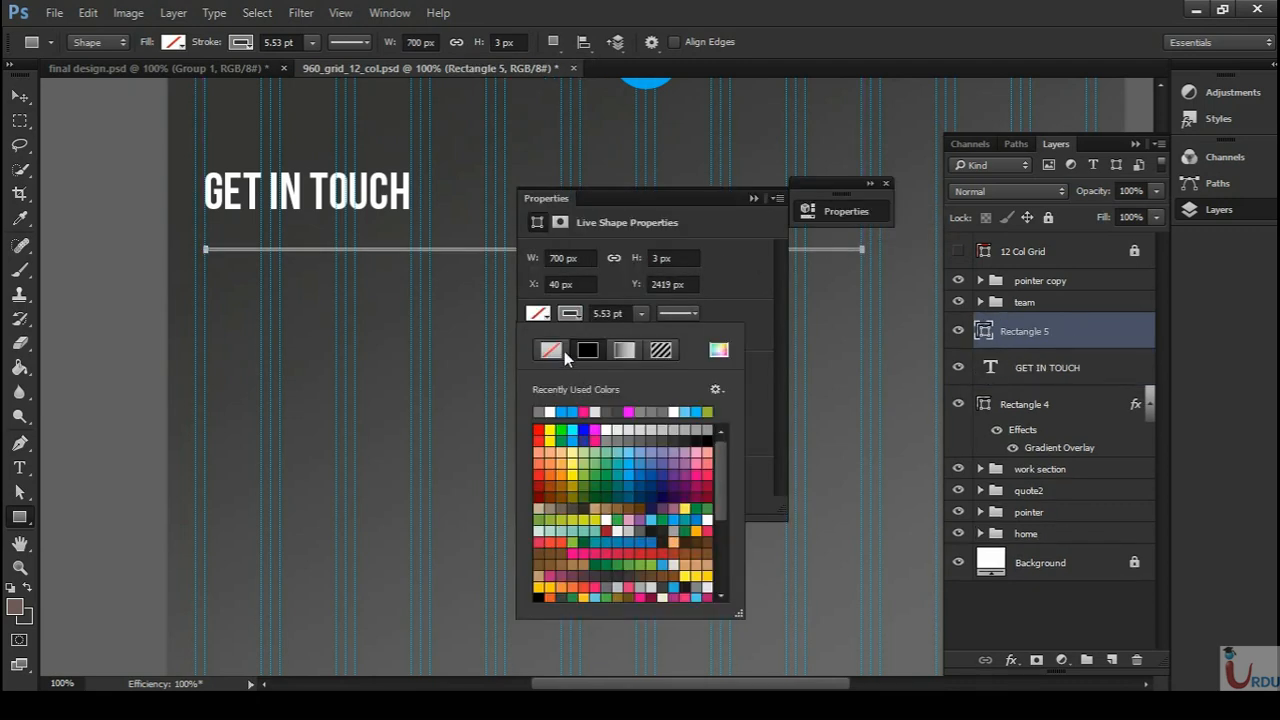
pyautogui.click(552, 350)
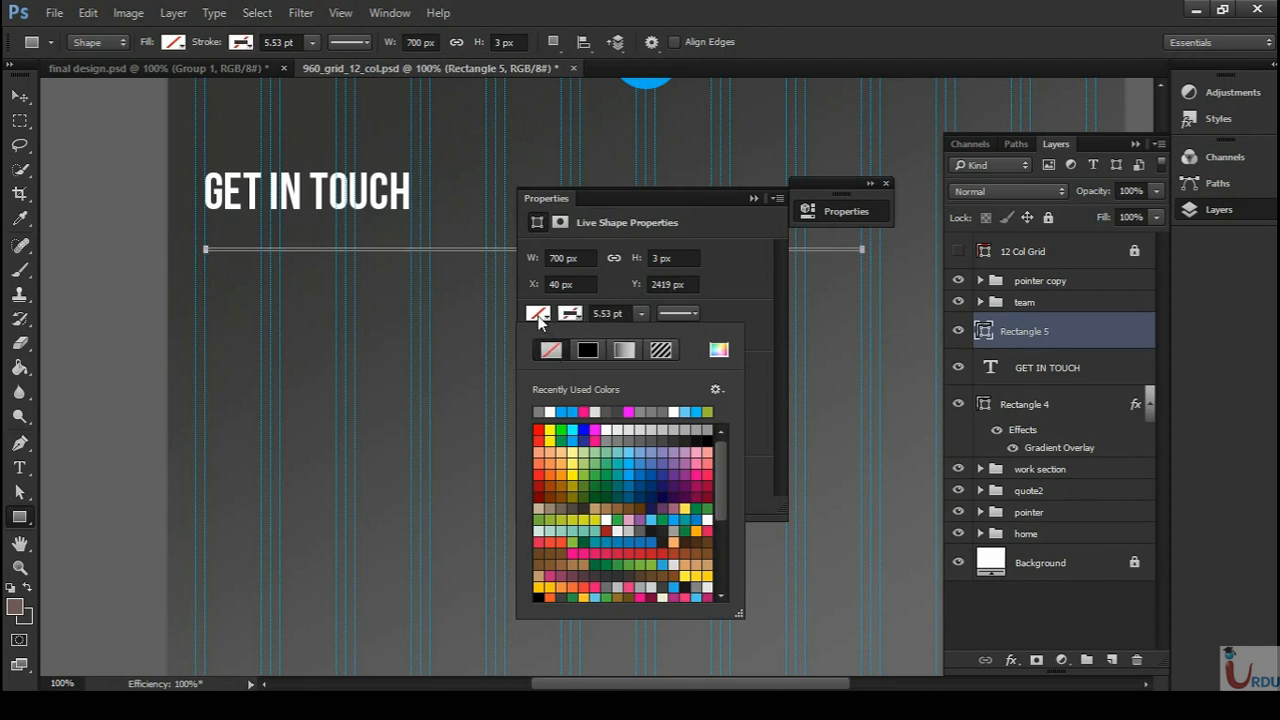
pyautogui.click(550, 410)
pyautogui.click(752, 199)
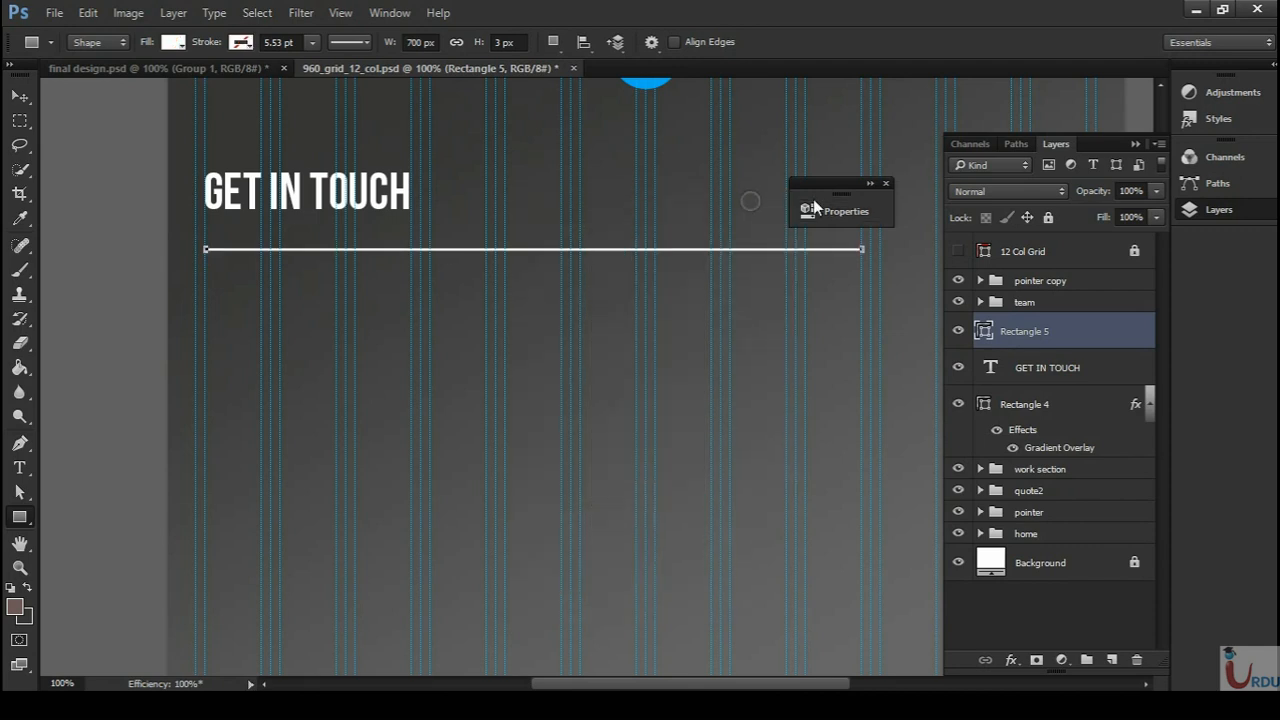
pyautogui.click(887, 184)
# - Shorten the white line from its right end so that it spans only the first five grid columns
pyautogui.hotkey('ctrl', '-')
pyautogui.hotkey('ctrl', '-')
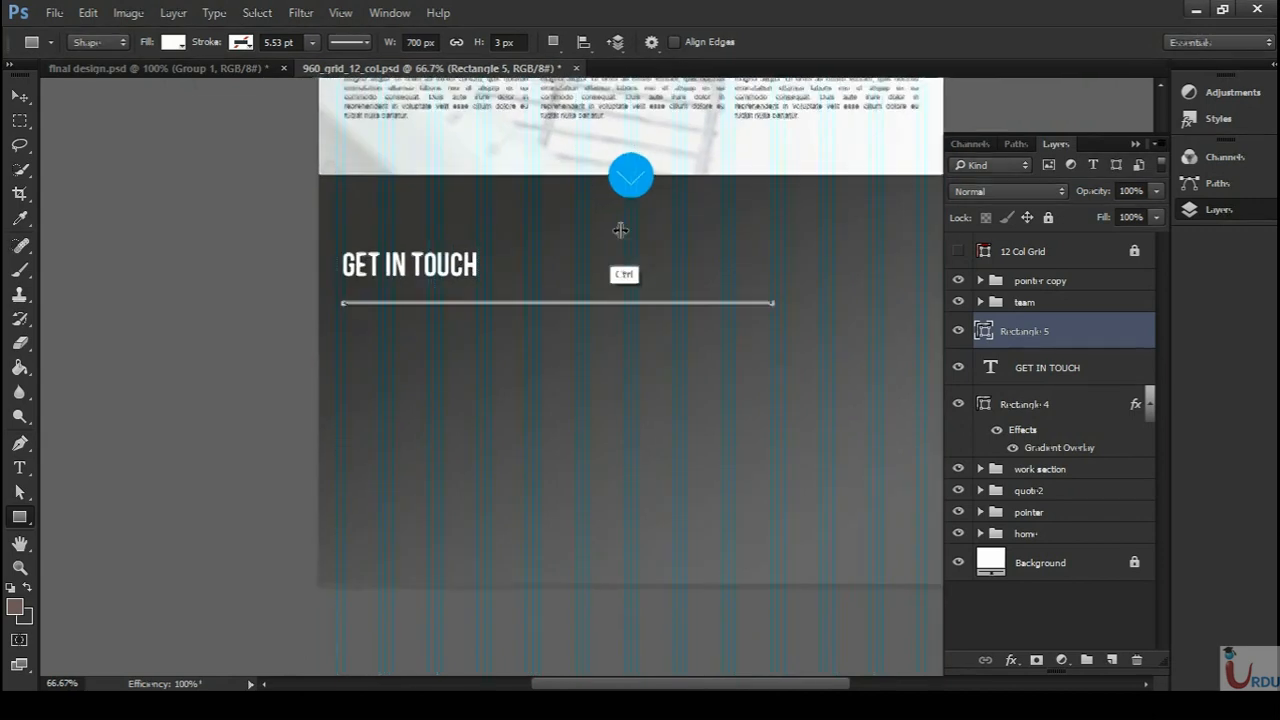
pyautogui.hotkey('ctrl', '+')
pyautogui.hotkey('ctrl', '+')
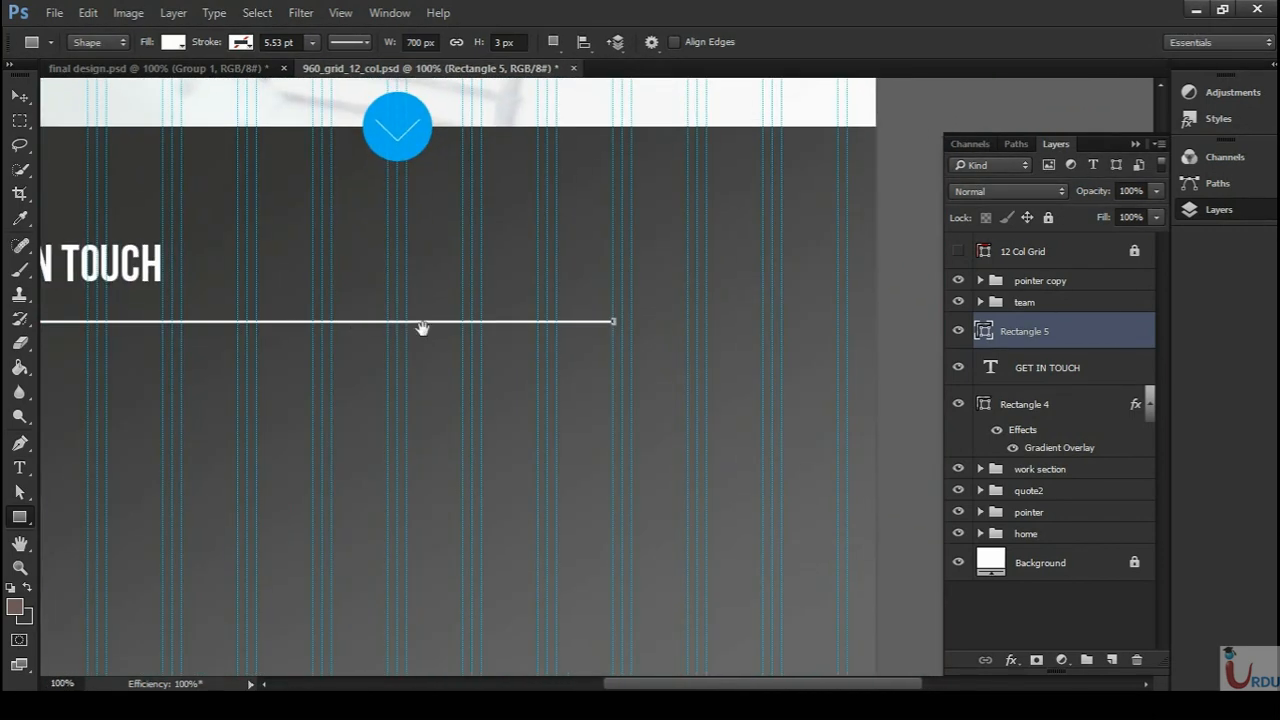
pyautogui.moveTo(417, 327); pyautogui.dragTo(596, 303)
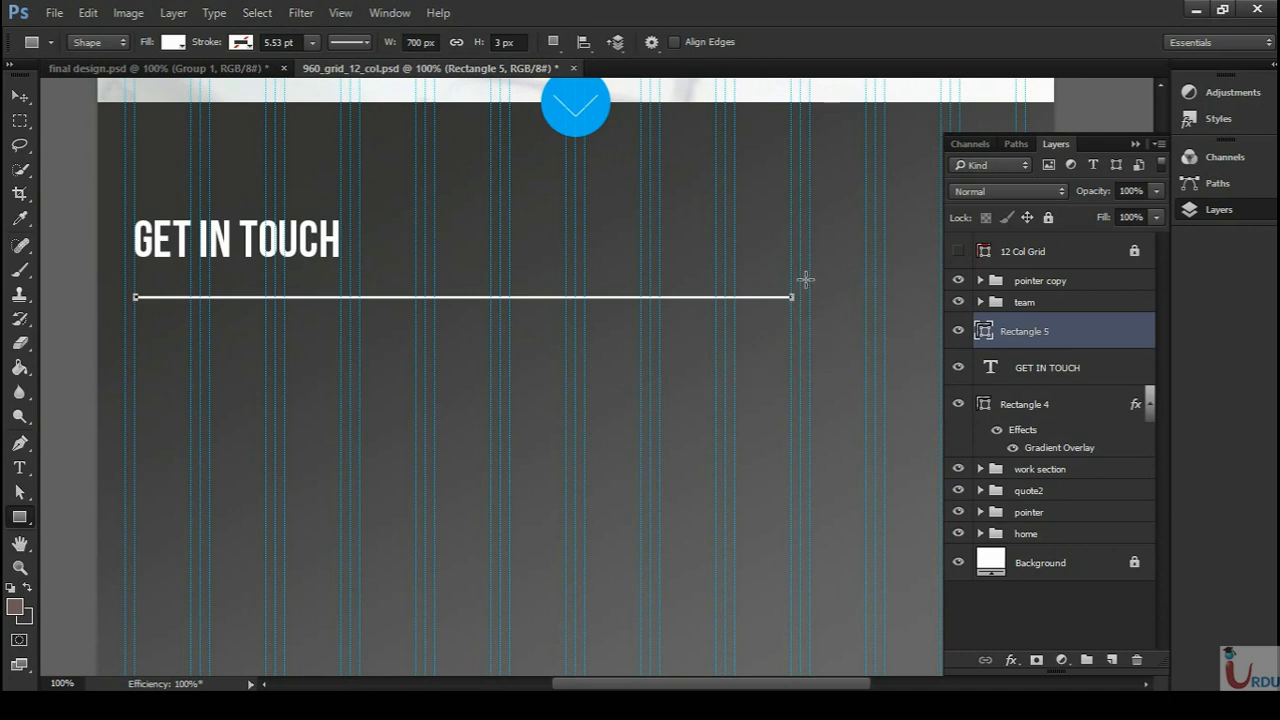
pyautogui.hotkey('ctrl', '+')
pyautogui.hotkey('ctrl', '+')
pyautogui.moveTo(694, 337); pyautogui.dragTo(231, 491)
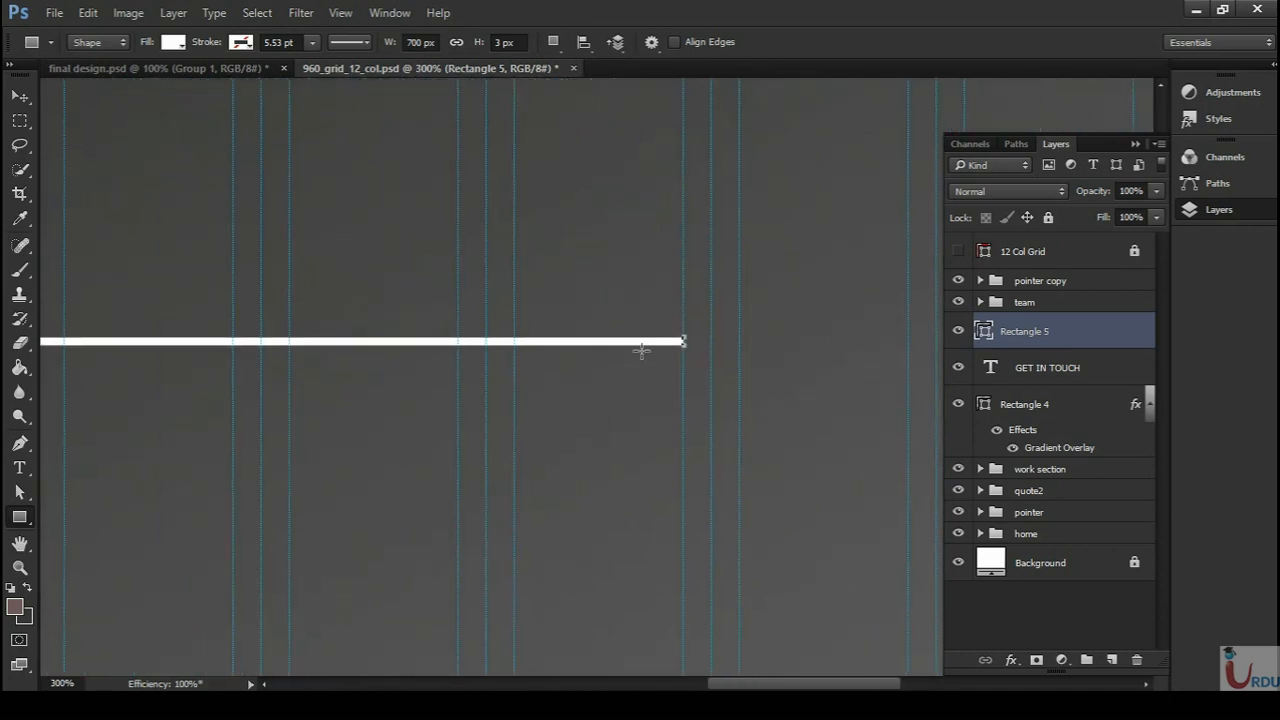
pyautogui.hotkey('ctrl', 't')
pyautogui.moveTo(684, 340); pyautogui.dragTo(231, 376)
pyautogui.hotkey('ctrl', '-')
pyautogui.hotkey('ctrl', '-')
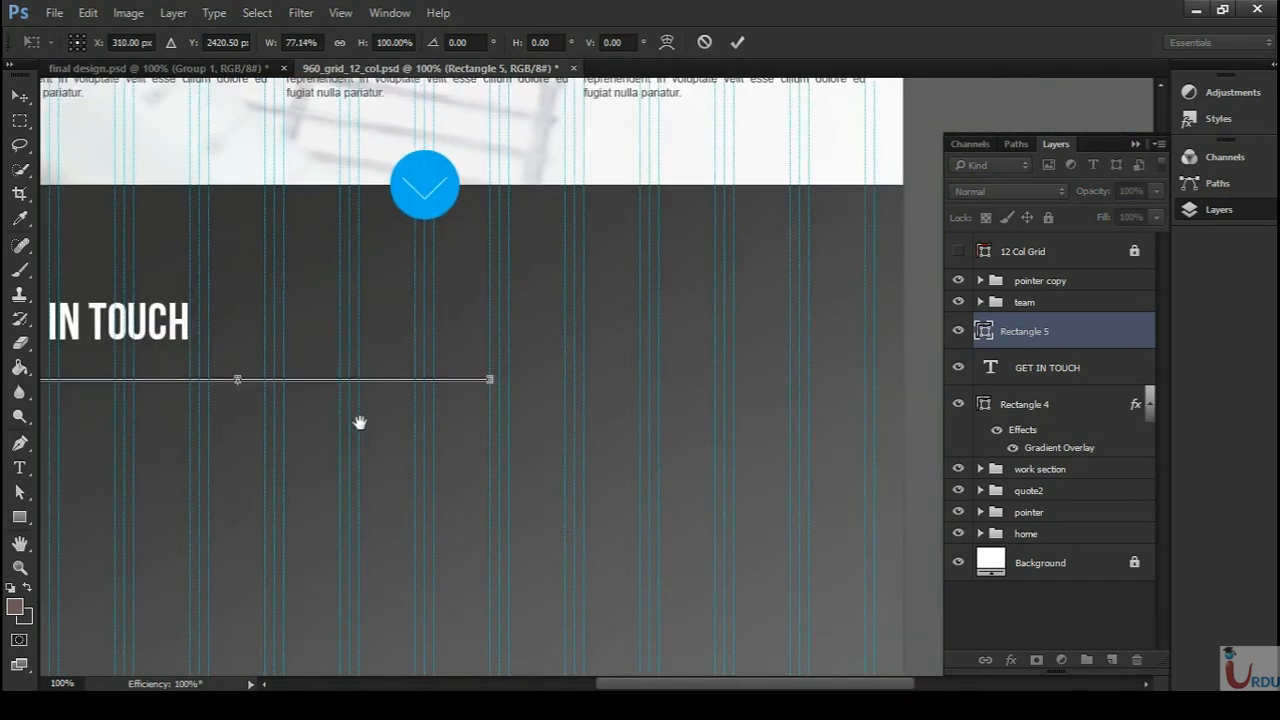
pyautogui.moveTo(372, 424); pyautogui.dragTo(622, 374)
pyautogui.hotkey('ctrl', '+')
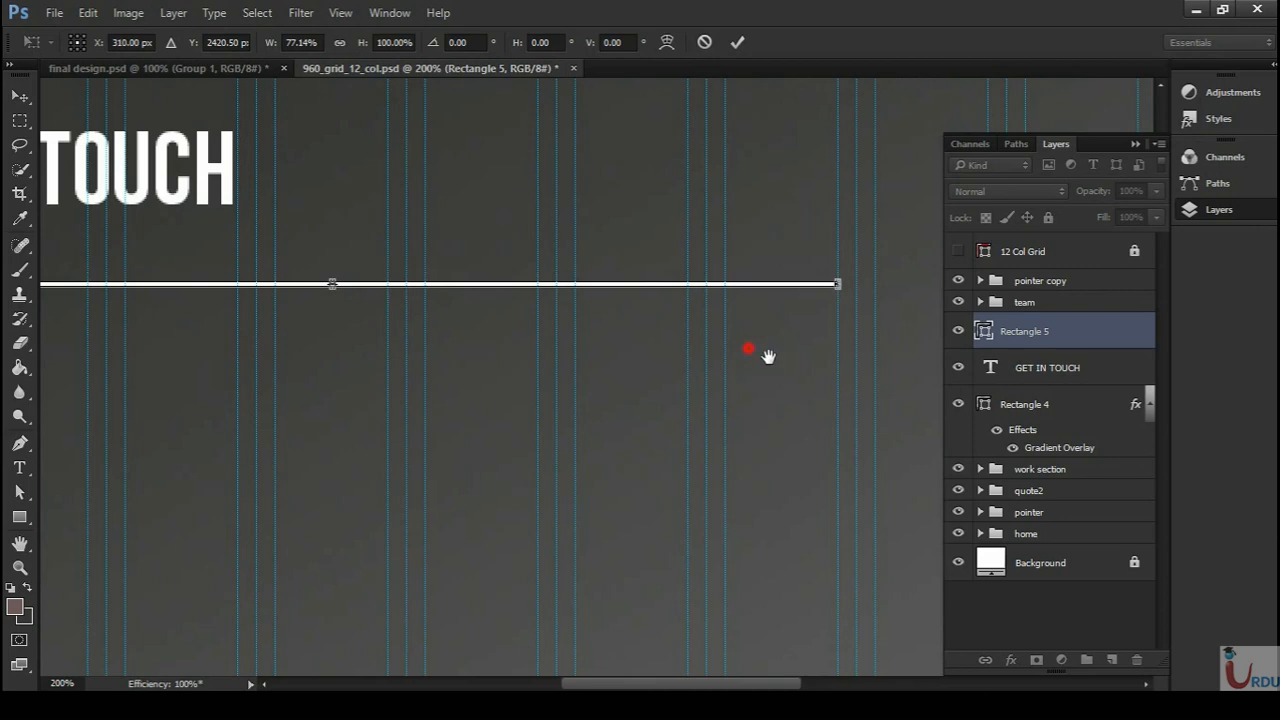
pyautogui.moveTo(766, 357); pyautogui.dragTo(826, 403)
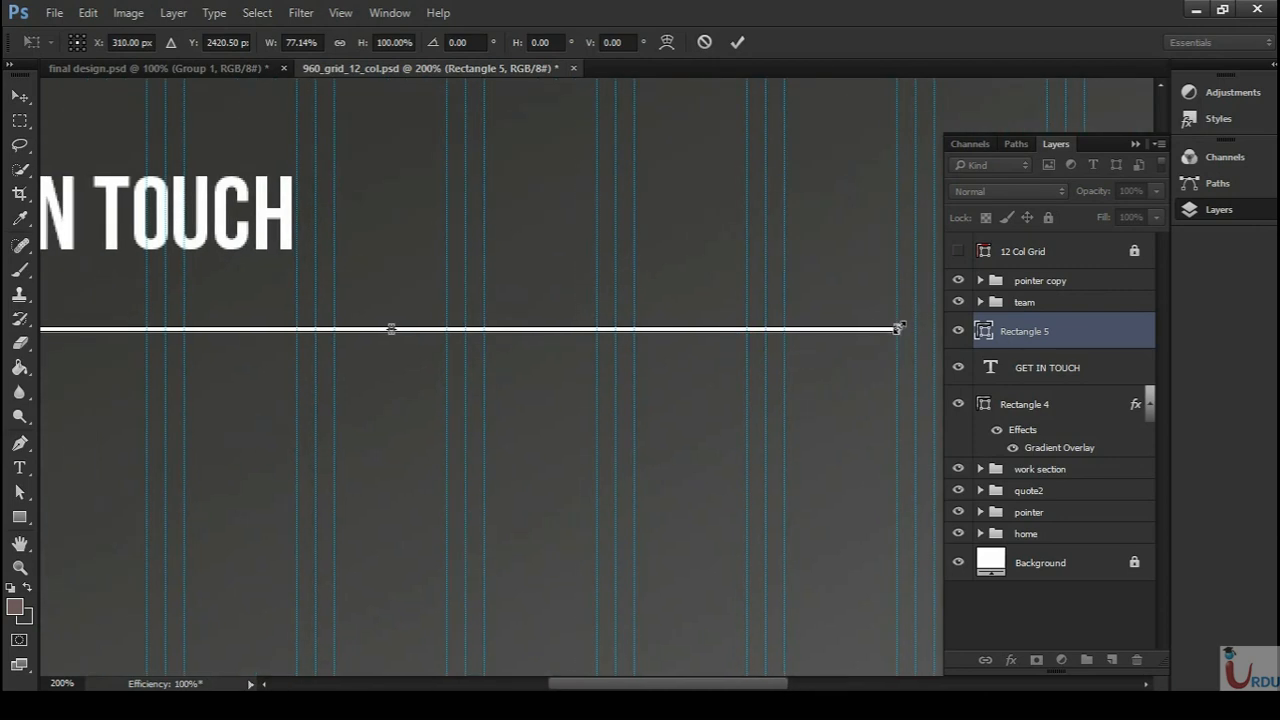
pyautogui.moveTo(849, 330); pyautogui.dragTo(597, 329)
pyautogui.press('Return')
# - Nudge the white line slightly down to widen the gap beneath the "GET IN TOUCH" heading
pyautogui.hotkey('ctrl', '-')
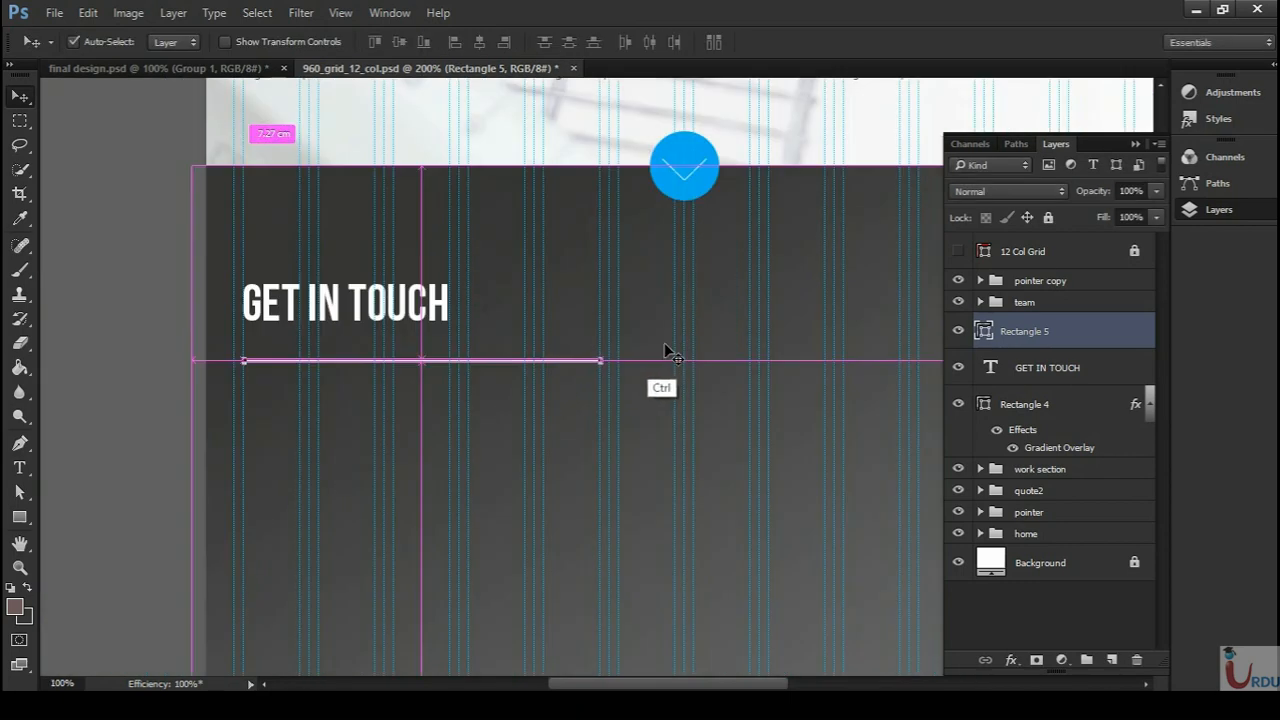
pyautogui.press('Down')
pyautogui.press('Down')
pyautogui.press('Down')
pyautogui.press('Down')
pyautogui.press('Down')
pyautogui.press('Down')
pyautogui.press('Down')
pyautogui.press('Down')
pyautogui.press('Down')
pyautogui.press('Down')
pyautogui.press('Down')
pyautogui.press('Down')
pyautogui.press('Down')
pyautogui.press('Down')
pyautogui.press('Down')
pyautogui.press('Down')
pyautogui.press('Down')
pyautogui.press('Down')
pyautogui.press('Down')
pyautogui.press('Down')
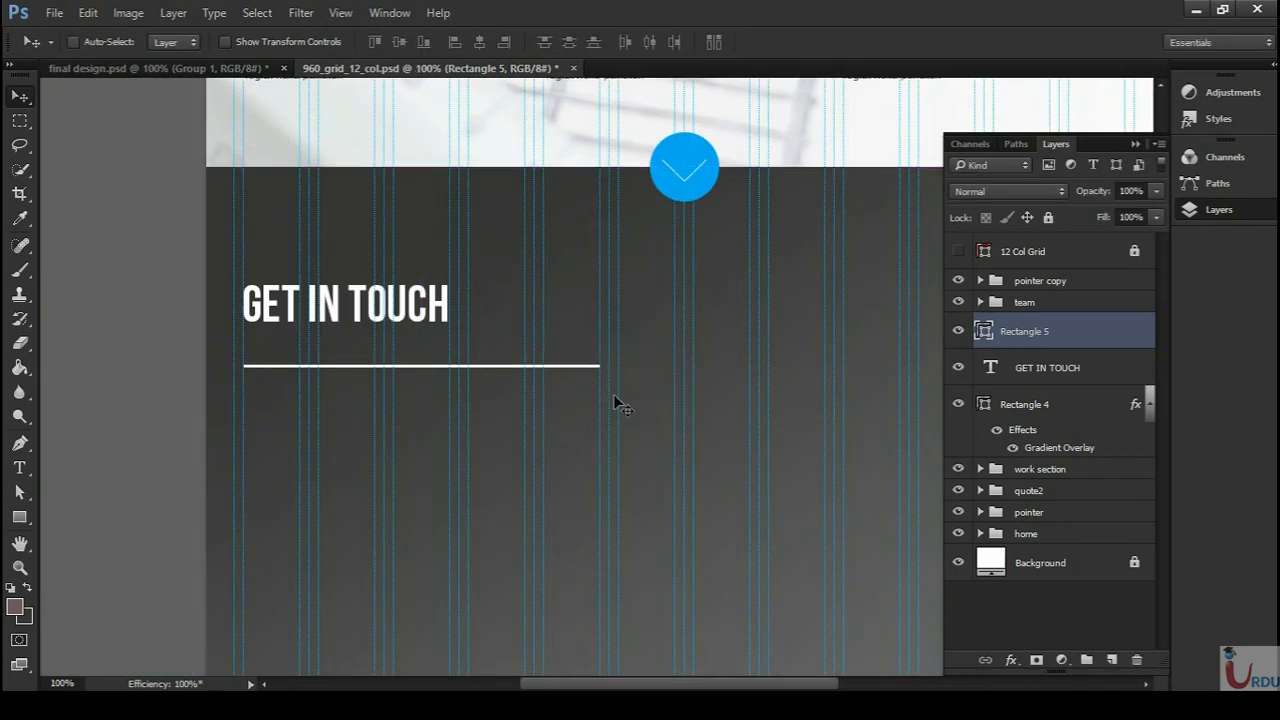
# - Duplicate the white line and move the copy straight down as the second form field's line
pyautogui.hotkey('ctrl', '-')
pyautogui.hotkey('ctrl', '-')
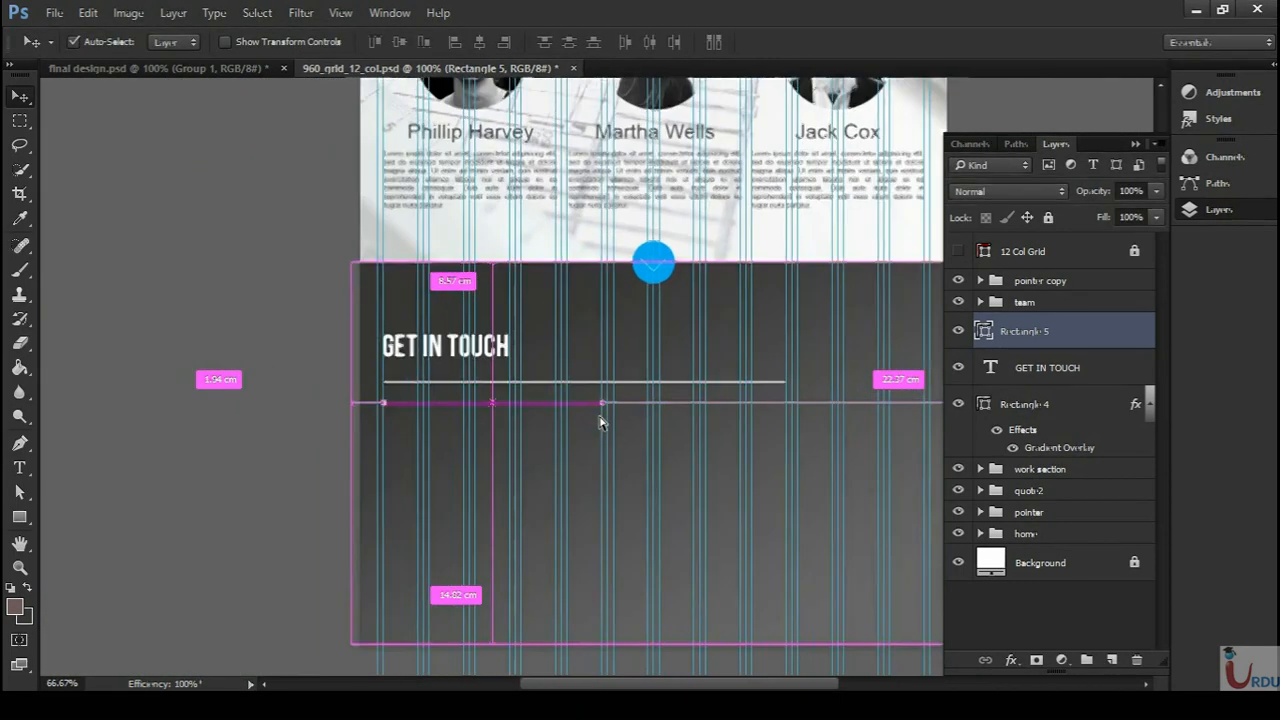
pyautogui.moveTo(1108, 343); pyautogui.dragTo(1111, 660)
pyautogui.hotkey('shift', 'Down')
pyautogui.hotkey('shift', 'Down')
pyautogui.hotkey('shift', 'Down')
pyautogui.hotkey('shift', 'Down')
pyautogui.hotkey('shift', 'Down')
pyautogui.hotkey('shift', 'Down')
pyautogui.press('Up')
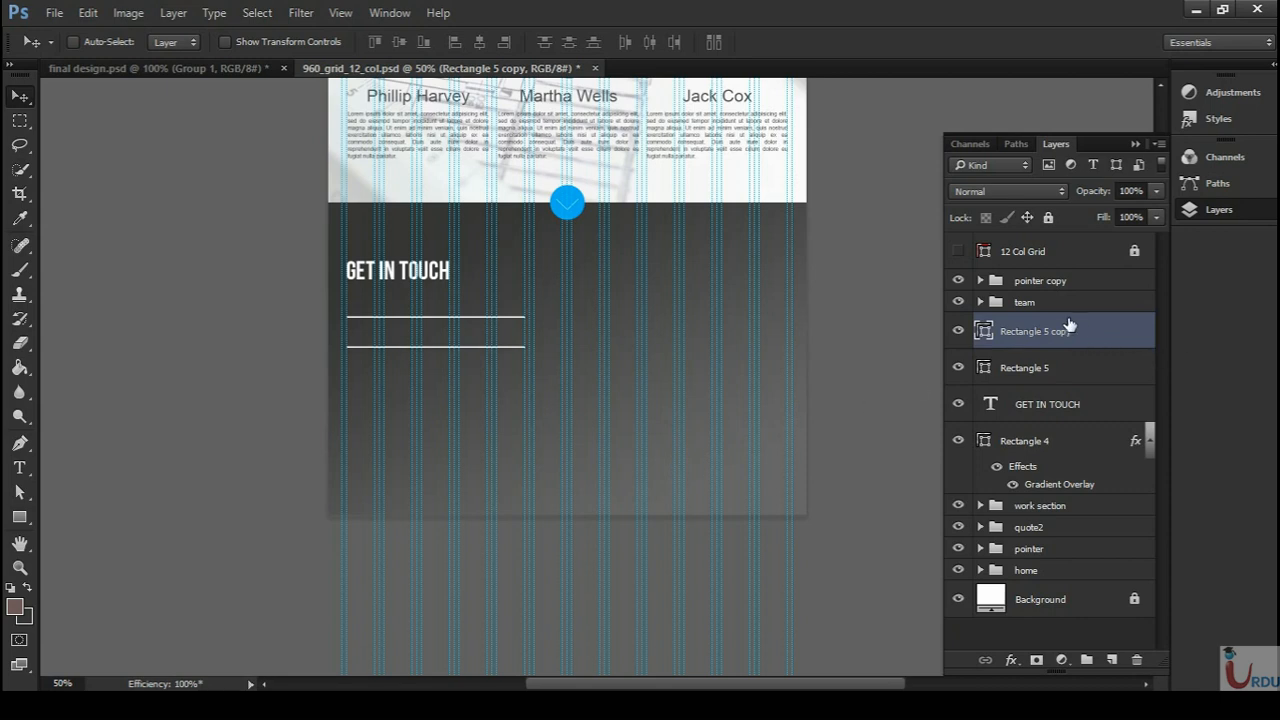
# - Duplicate the second line and move the copy well down, leaving a taller gap for the third form field
pyautogui.hotkey('ctrl', '+')
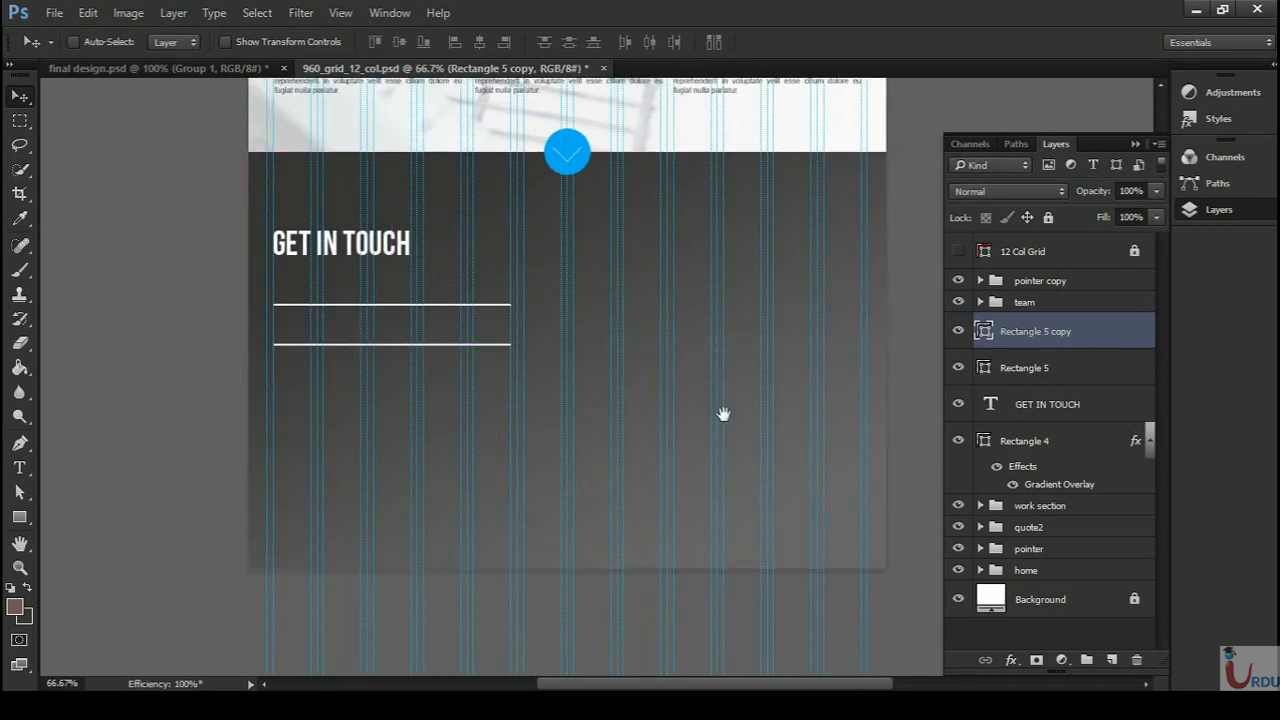
pyautogui.moveTo(718, 412); pyautogui.dragTo(683, 341)
pyautogui.moveTo(1122, 333); pyautogui.dragTo(1111, 660)
pyautogui.hotkey('shift', 'Down')
pyautogui.hotkey('shift', 'Down')
pyautogui.hotkey('shift', 'Down')
pyautogui.hotkey('shift', 'Down')
pyautogui.hotkey('shift', 'Down')
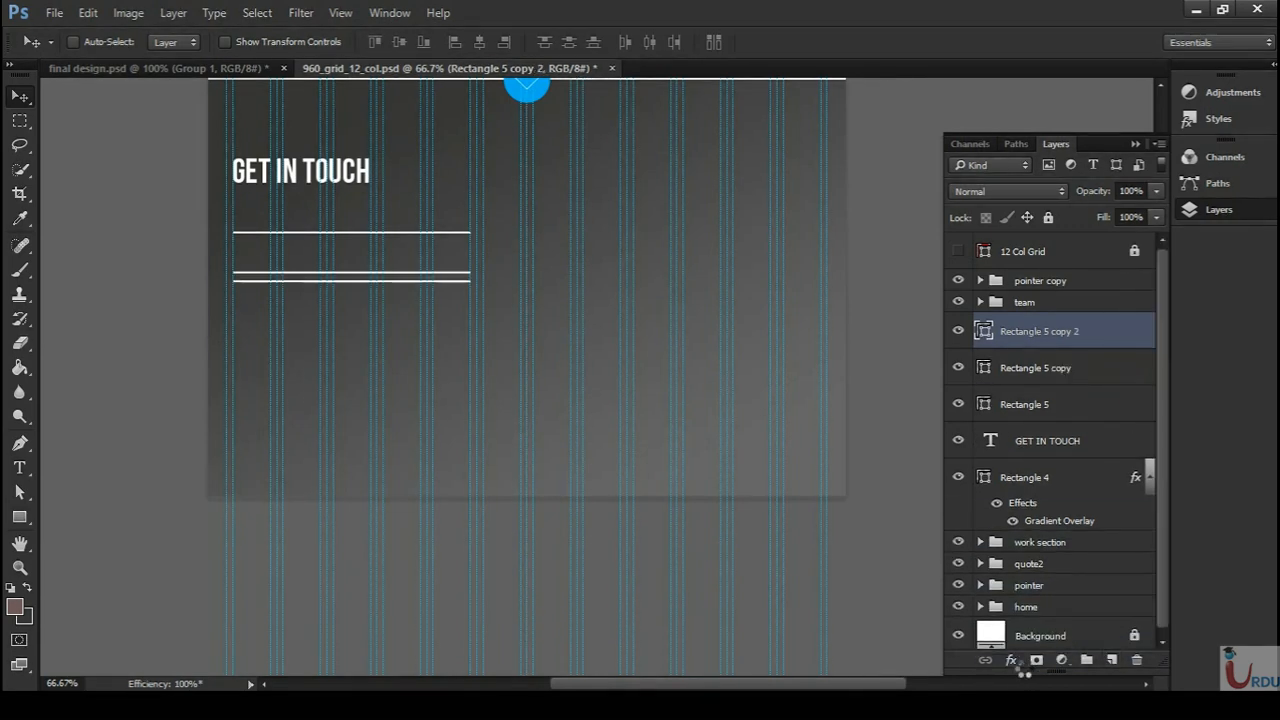
pyautogui.hotkey('shift', 'Down')
pyautogui.hotkey('shift', 'Down')
pyautogui.hotkey('shift', 'Down')
pyautogui.hotkey('shift', 'Down')
pyautogui.hotkey('shift', 'Down')
pyautogui.hotkey('shift', 'Down')
pyautogui.hotkey('shift', 'Down')
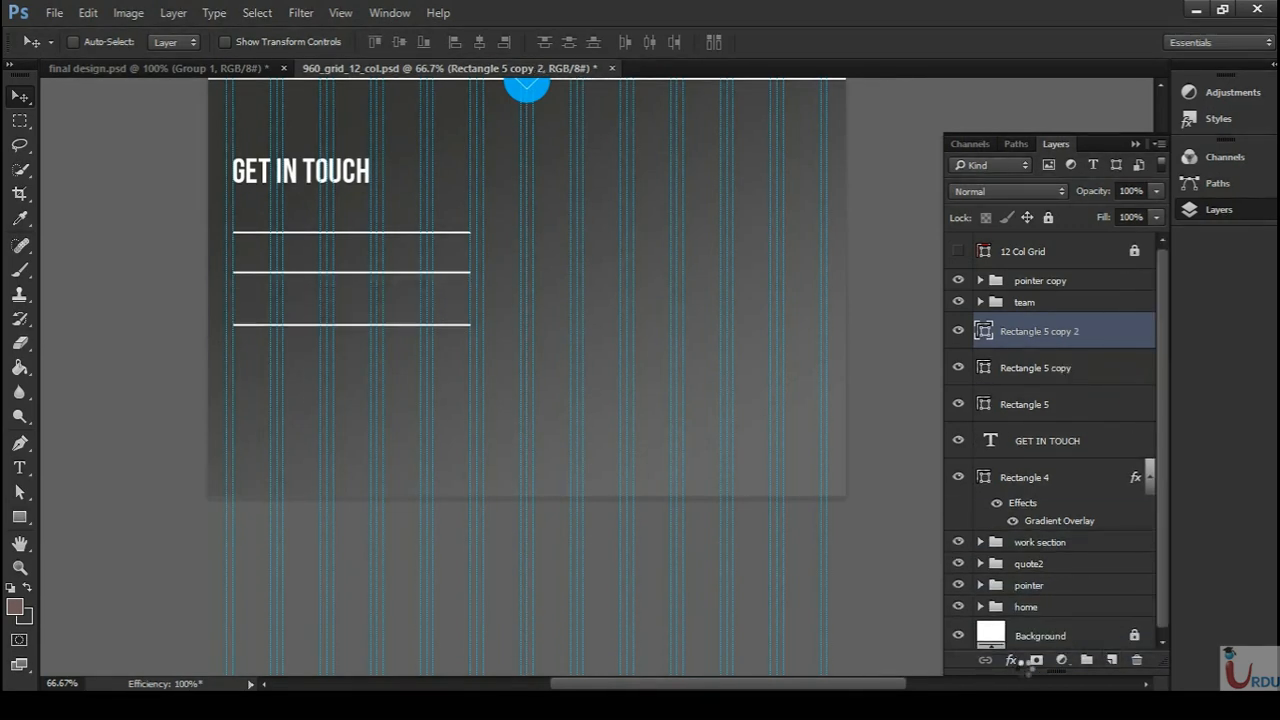
pyautogui.hotkey('shift', 'Down')
pyautogui.hotkey('shift', 'Down')
pyautogui.hotkey('shift', 'Down')
pyautogui.hotkey('shift', 'Down')
pyautogui.hotkey('shift', 'Down')
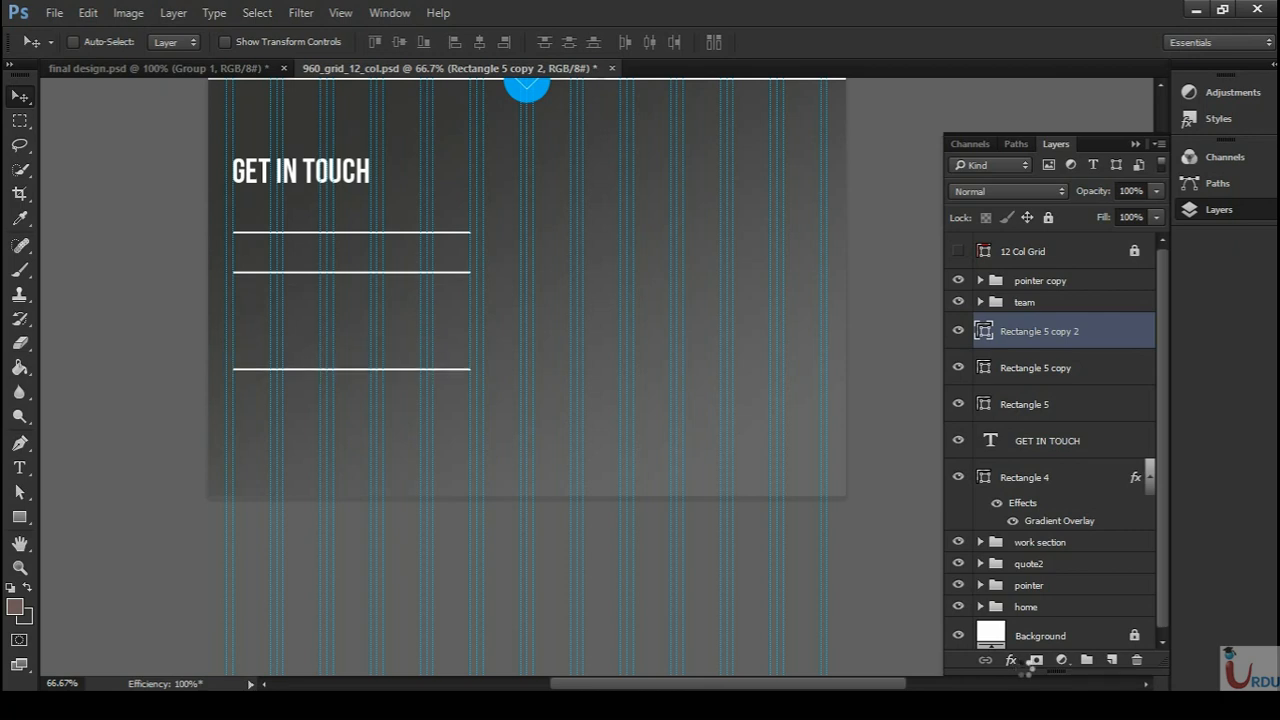
# - Nudge the third form line up by about 10 px
pyautogui.hotkey('ctrl', '+')
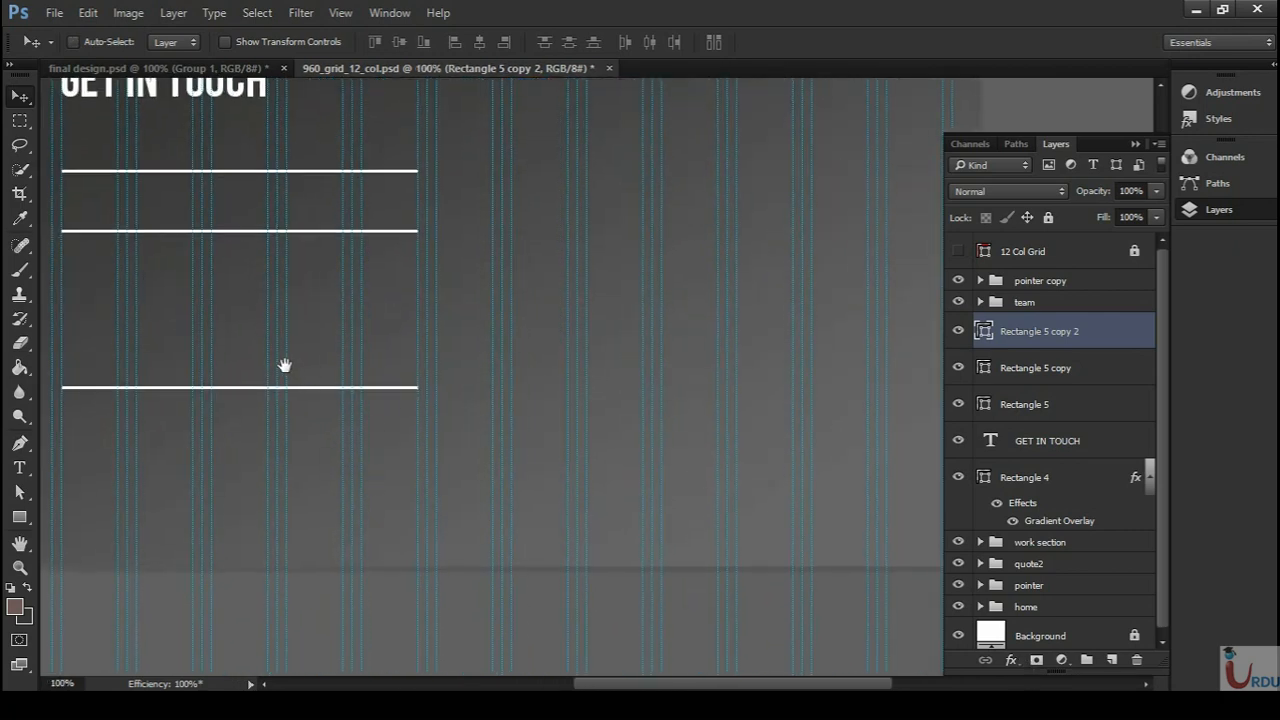
pyautogui.moveTo(285, 365); pyautogui.dragTo(457, 323)
pyautogui.press('Up')
pyautogui.press('Up')
pyautogui.press('Up')
pyautogui.press('Up')
pyautogui.press('Up')
pyautogui.press('Up')
pyautogui.press('Up')
pyautogui.press('Up')
pyautogui.press('Up')
pyautogui.press('Up')
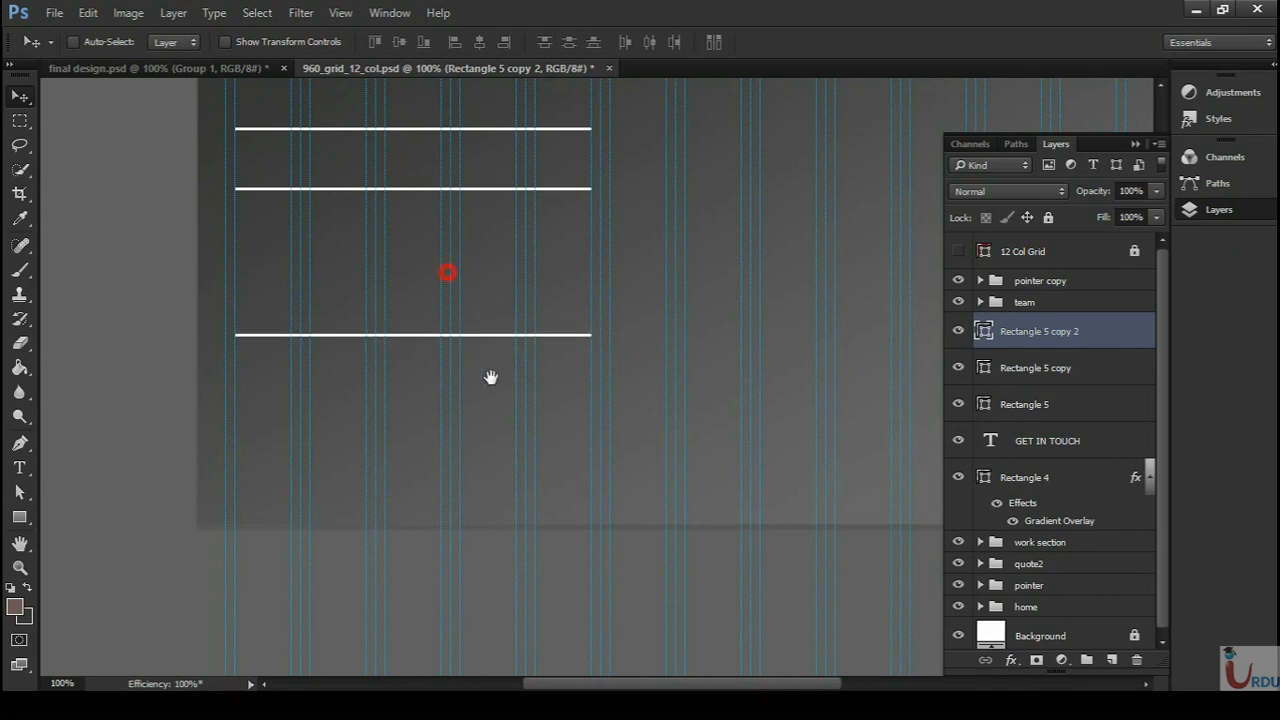
# - Add the text "name" as a new text layer just above the first form line
pyautogui.moveTo(447, 272); pyautogui.dragTo(518, 440)
pyautogui.hotkey('ctrl', '+')
pyautogui.moveTo(440, 297); pyautogui.dragTo(743, 306)
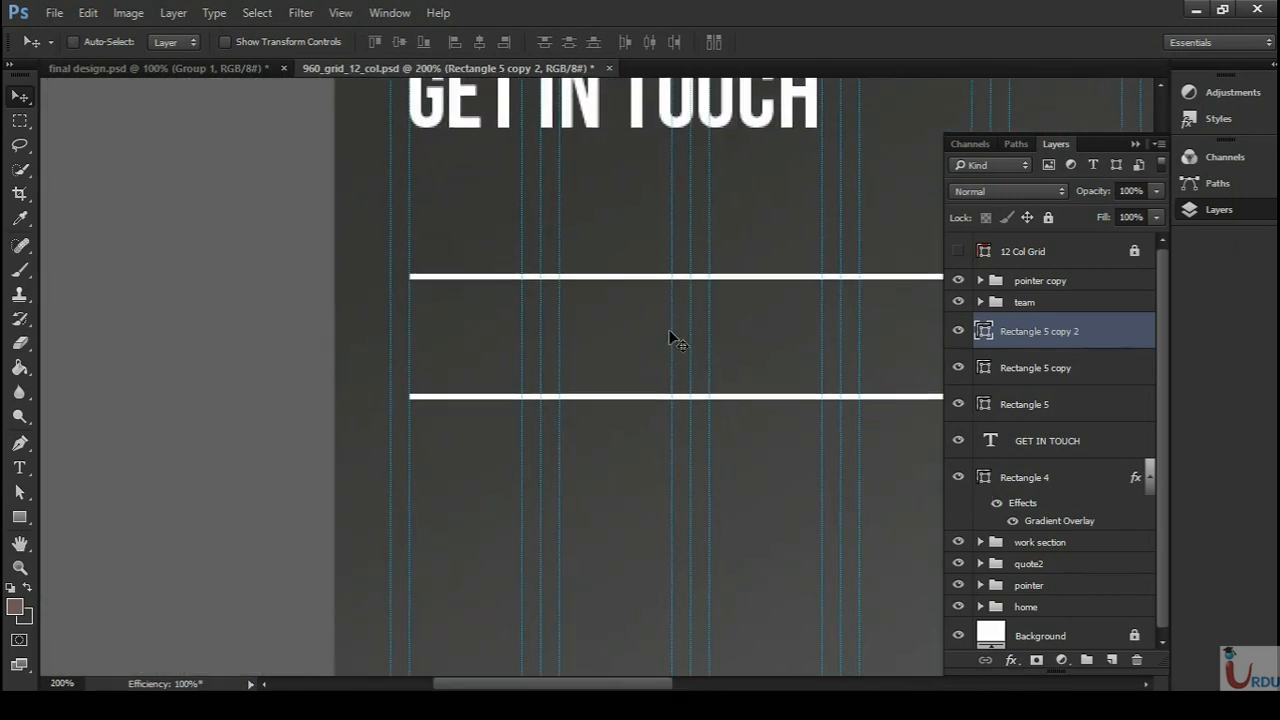
pyautogui.press('t')
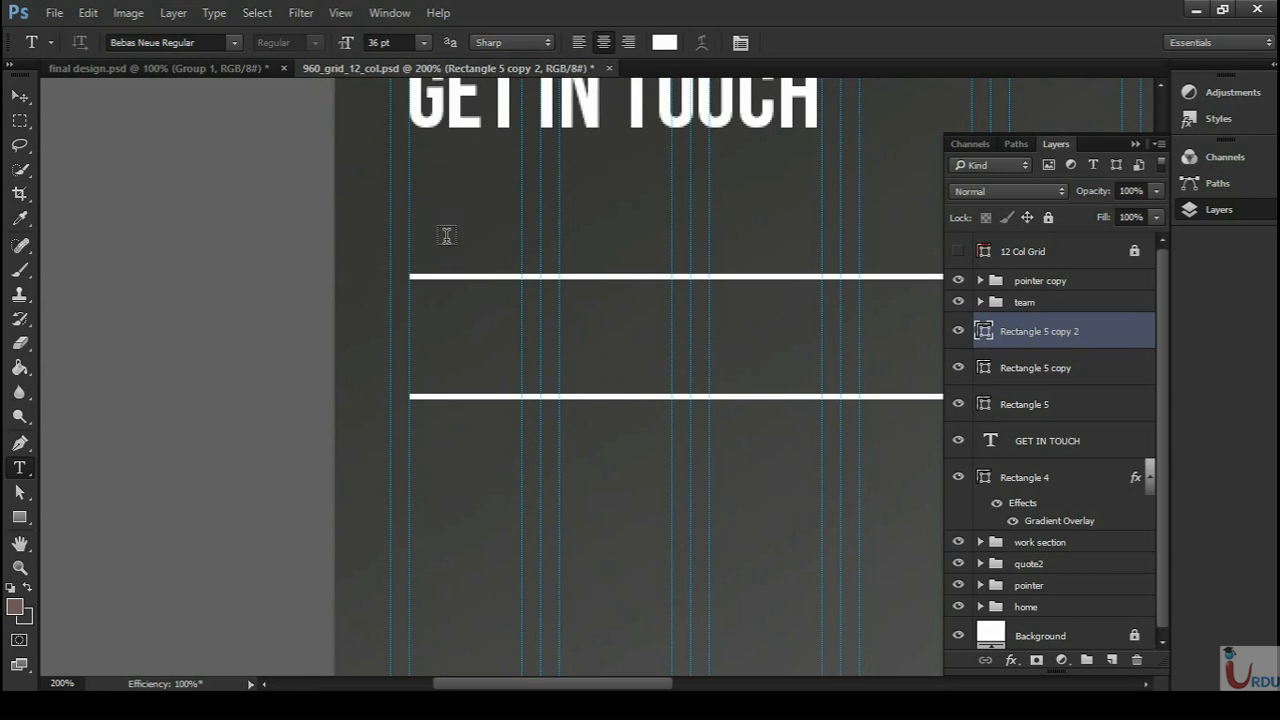
pyautogui.click(445, 236)
pyautogui.write('NAME')
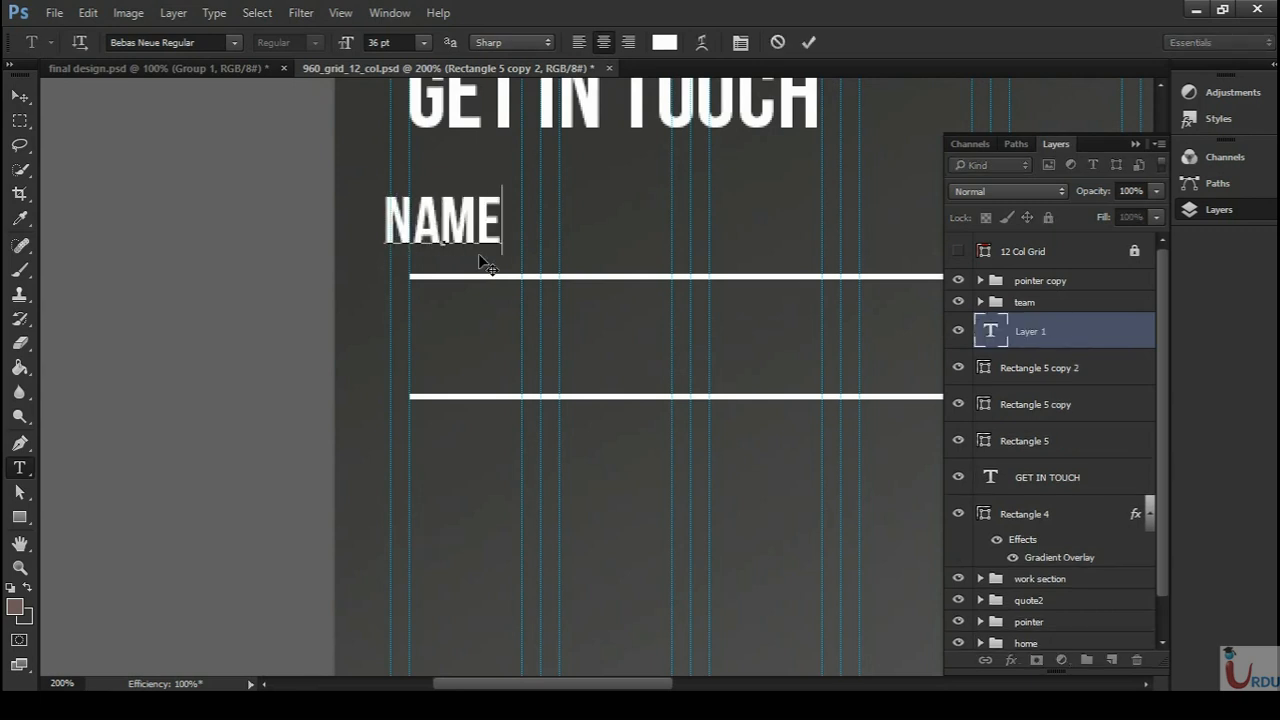
pyautogui.hotkey('ctrl', 'Return')
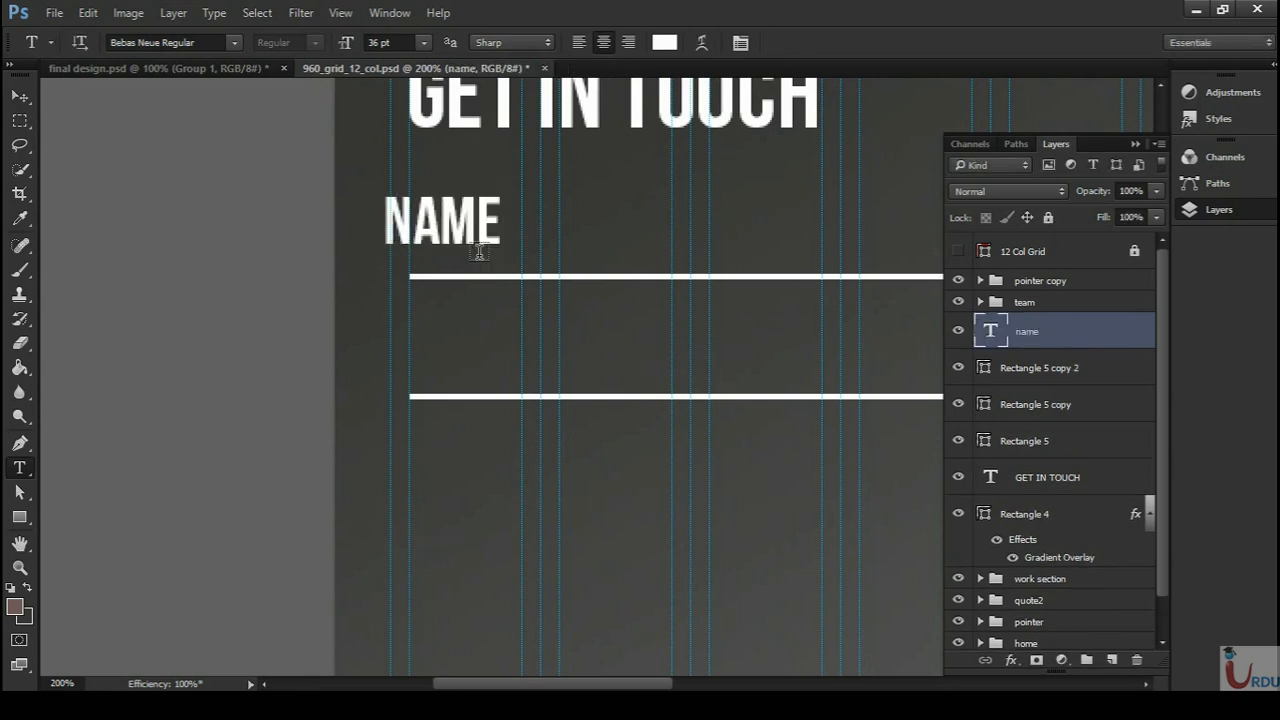
# - Set the "name" label's font to Arial Regular at 24 pt
pyautogui.click(205, 42)
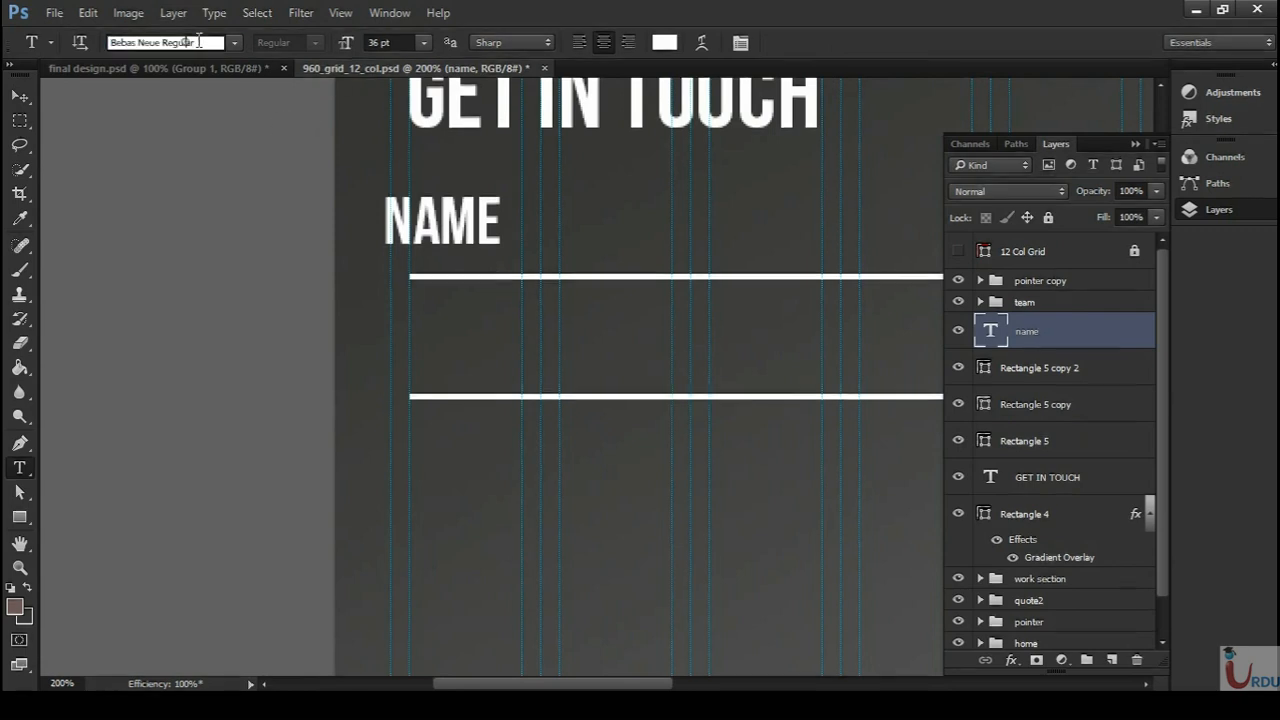
pyautogui.write('arial')
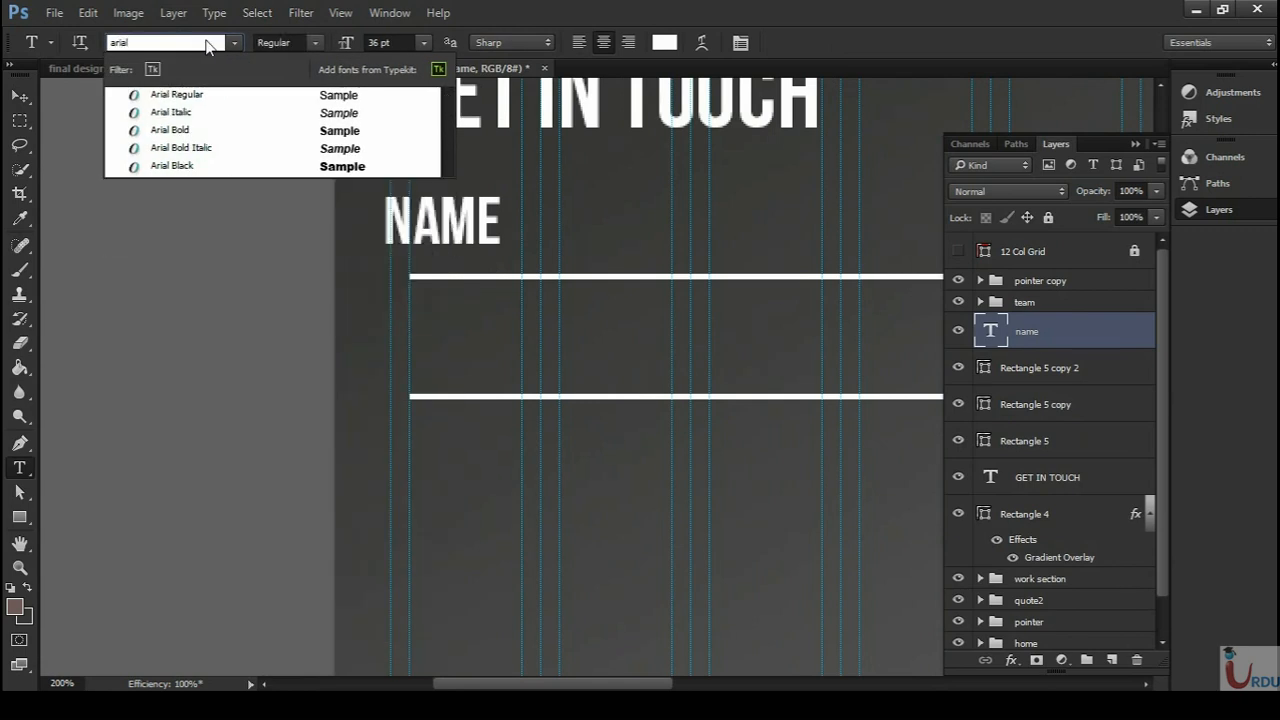
pyautogui.press('Return')
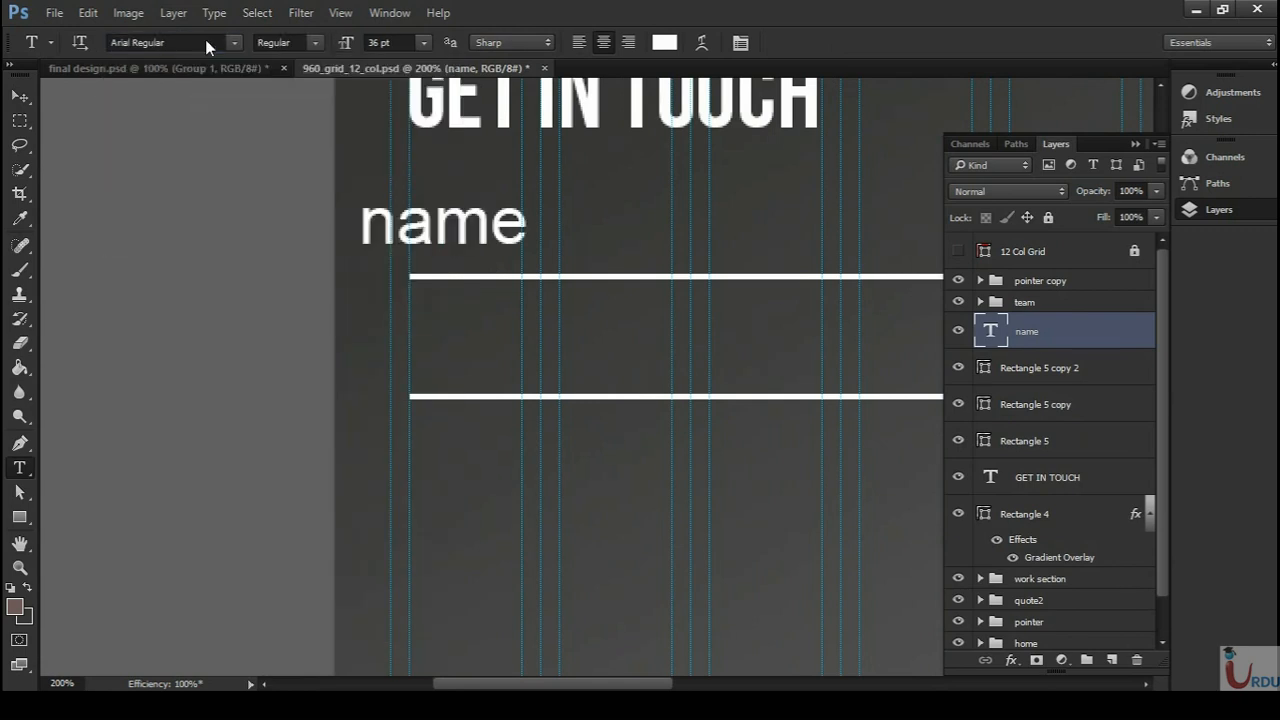
pyautogui.click(418, 45)
pyautogui.click(400, 254)
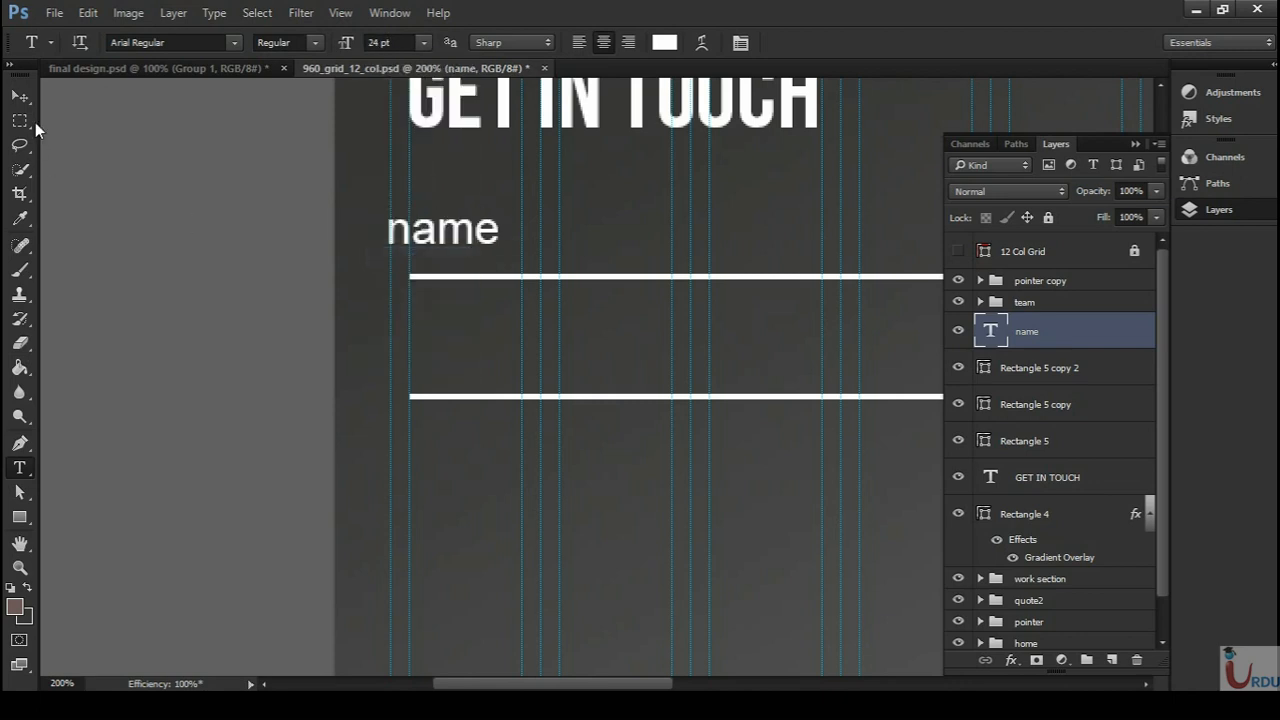
# - Place the "name" label just above the start of the first form line and set its opacity to 20%
pyautogui.click(20, 96)
pyautogui.moveTo(457, 235); pyautogui.dragTo(486, 248)
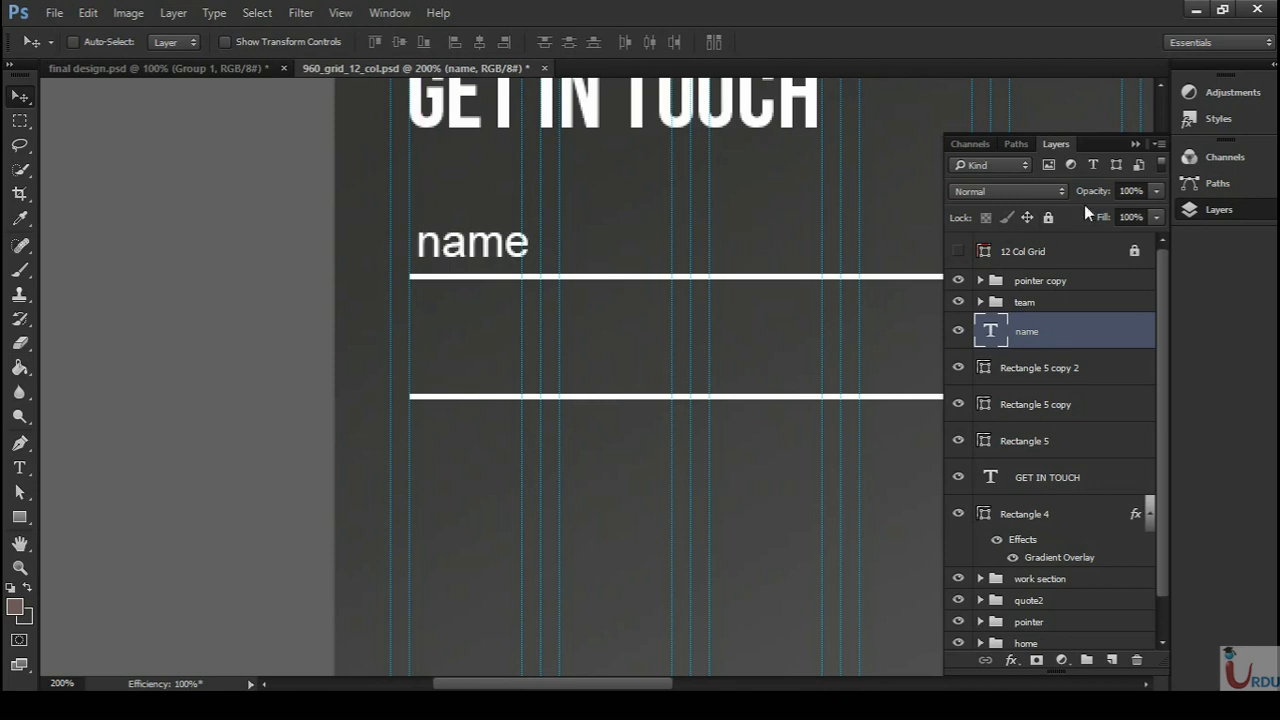
pyautogui.moveTo(1100, 195); pyautogui.dragTo(1047, 197)
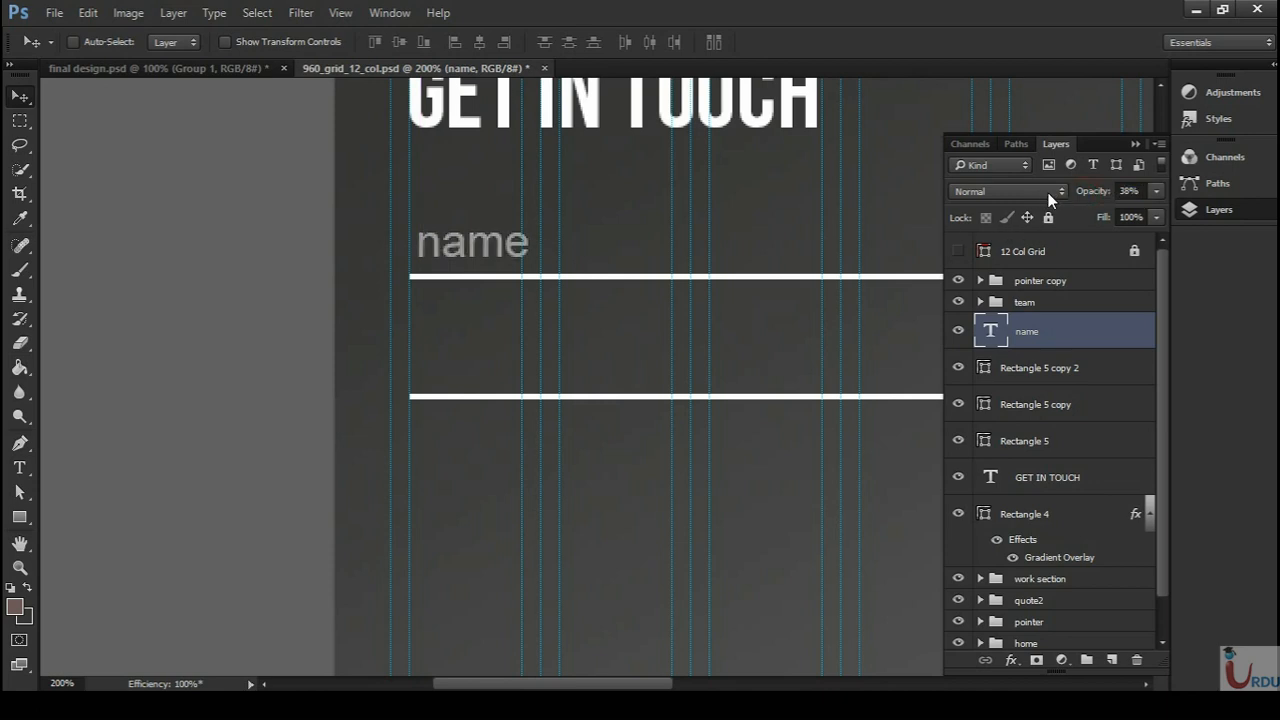
pyautogui.click(1085, 198)
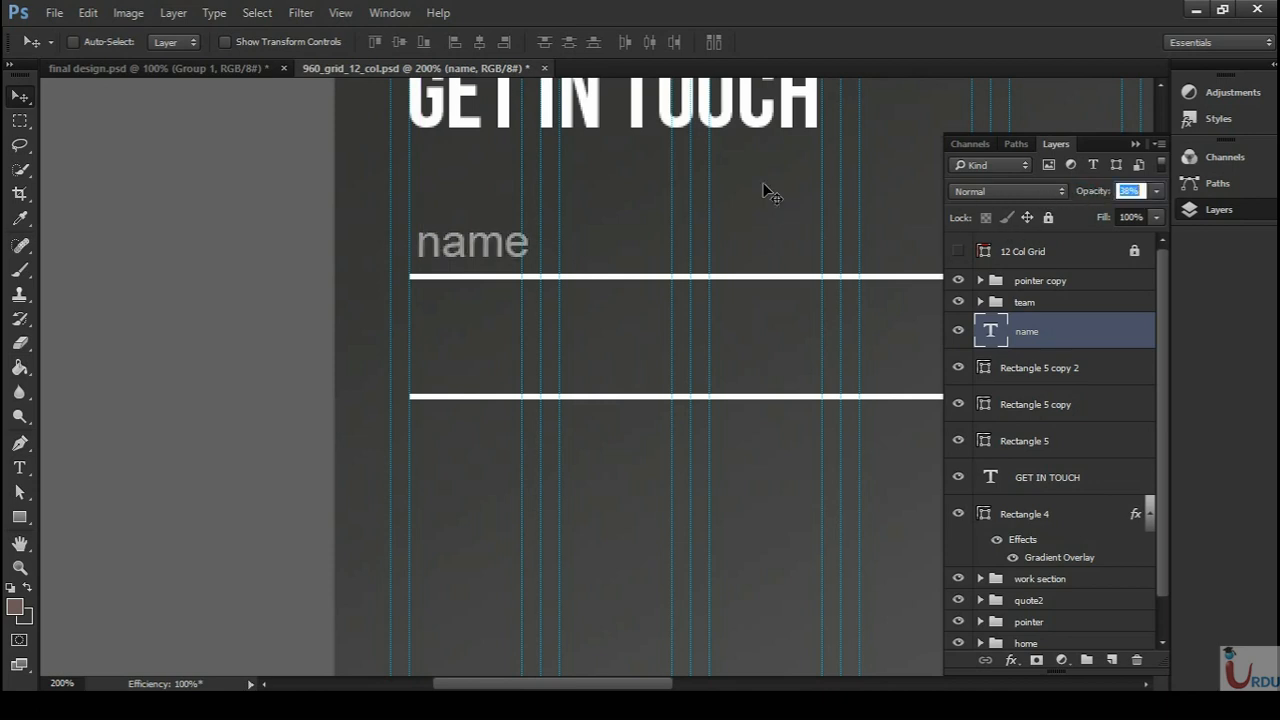
pyautogui.write('20')
pyautogui.press('Return')
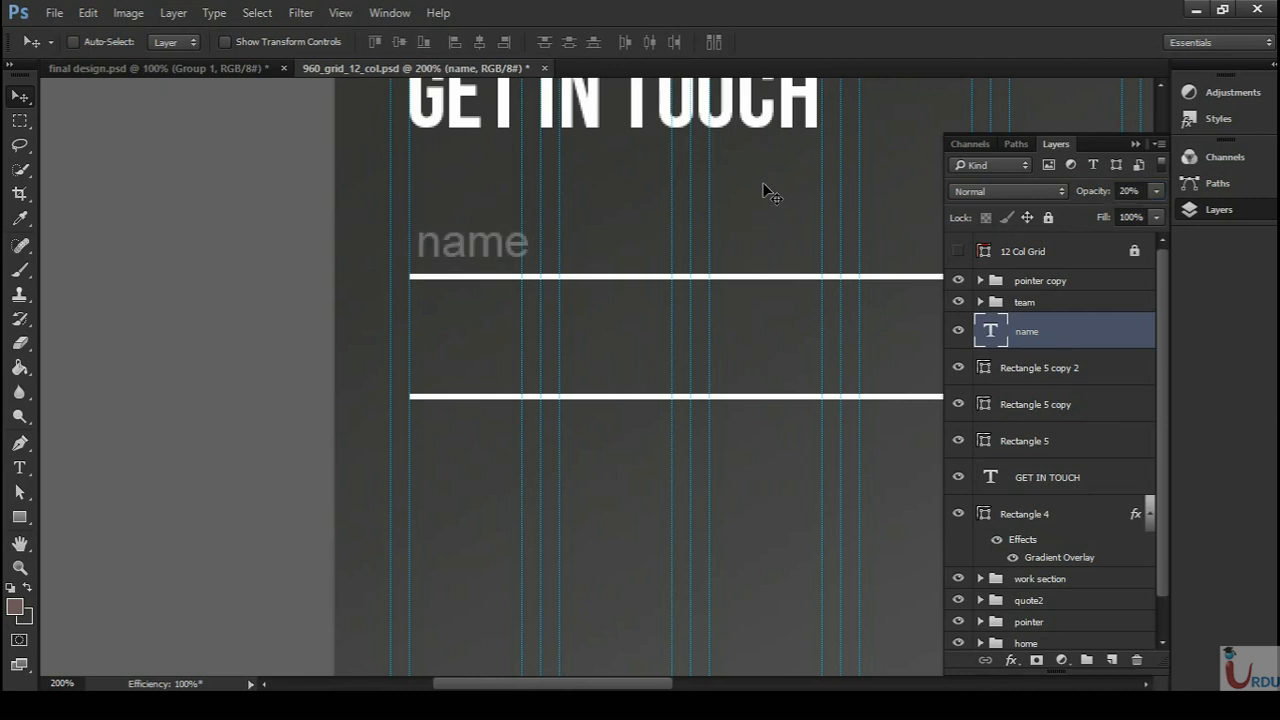
pyautogui.moveTo(493, 258); pyautogui.dragTo(486, 360)
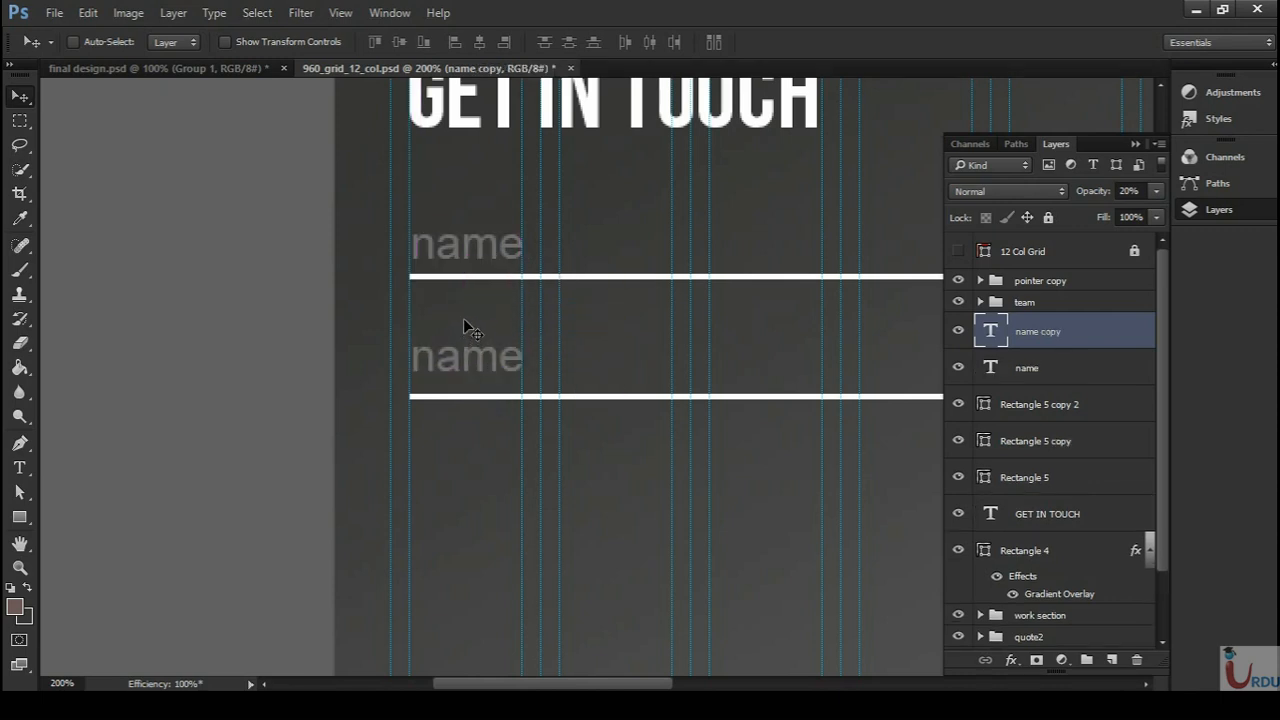
pyautogui.hotkey('ctrl', 'z')
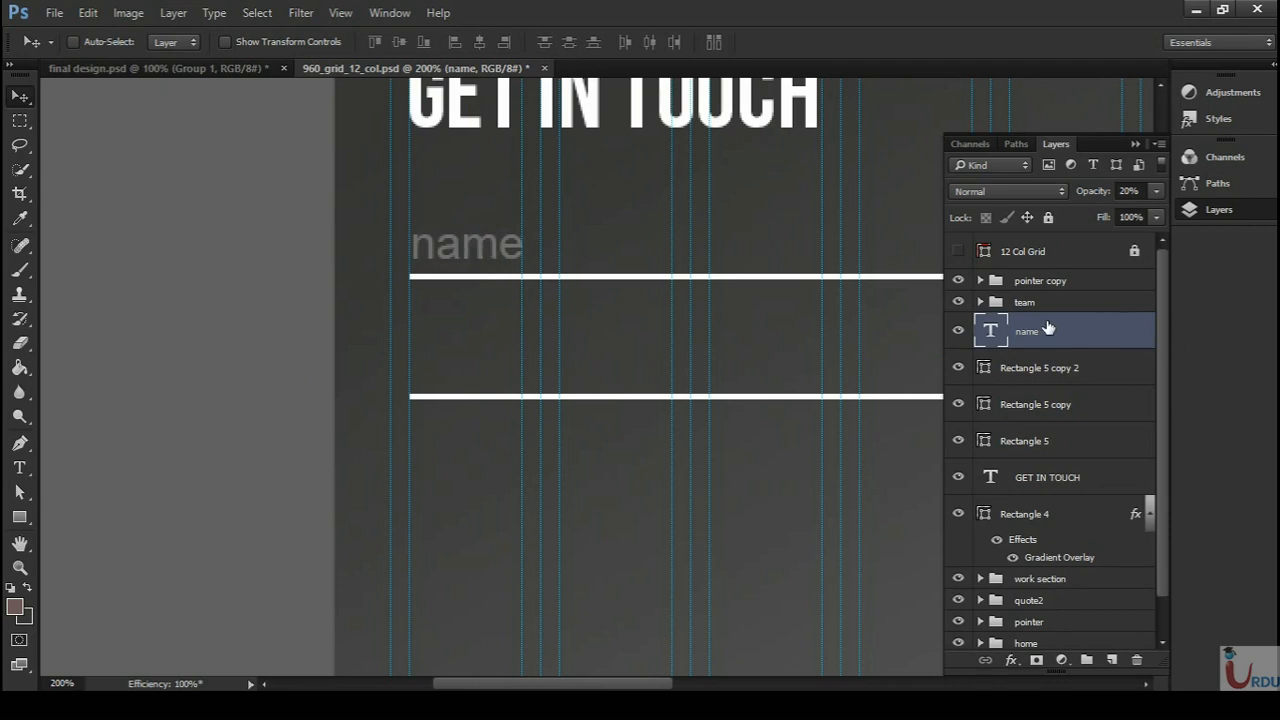
pyautogui.press('alt')
pyautogui.press('alt')
pyautogui.press('alt')
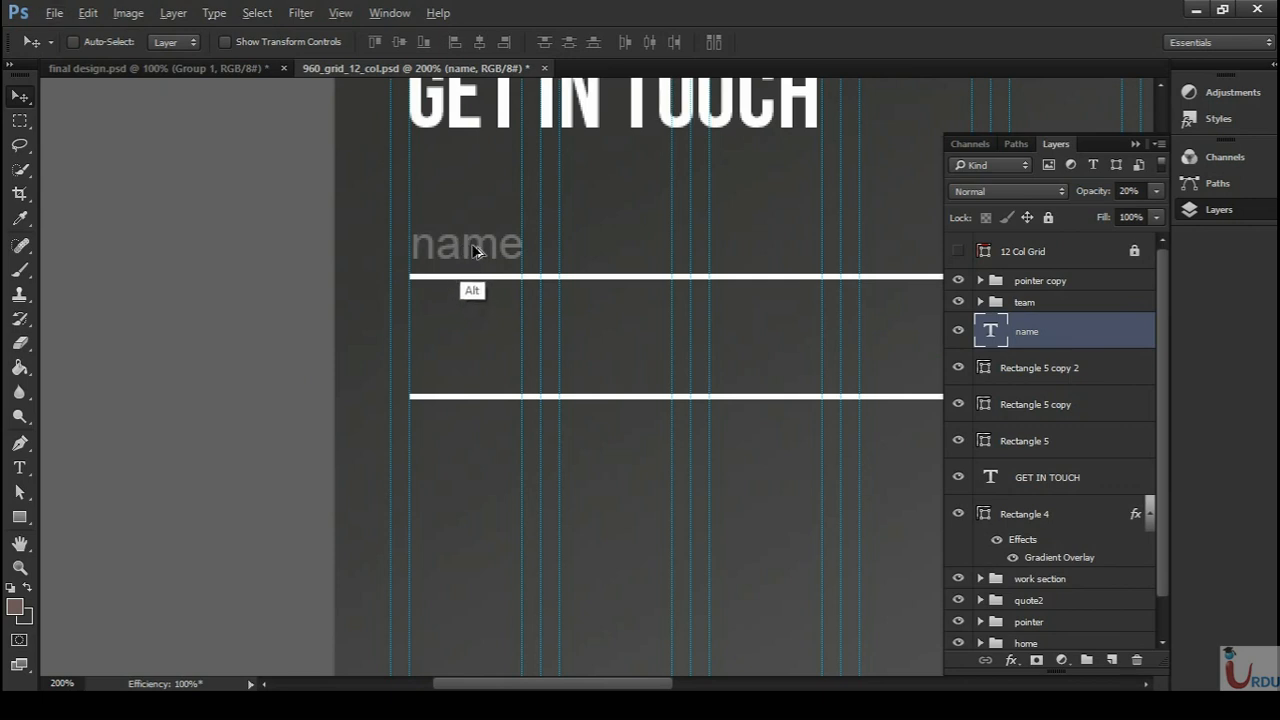
# - Duplicate the "name" label straight down above the second form line and change the copy's text to "email"
pyautogui.moveTo(474, 250); pyautogui.dragTo(524, 360)
pyautogui.press('t')
pyautogui.write('emai;')
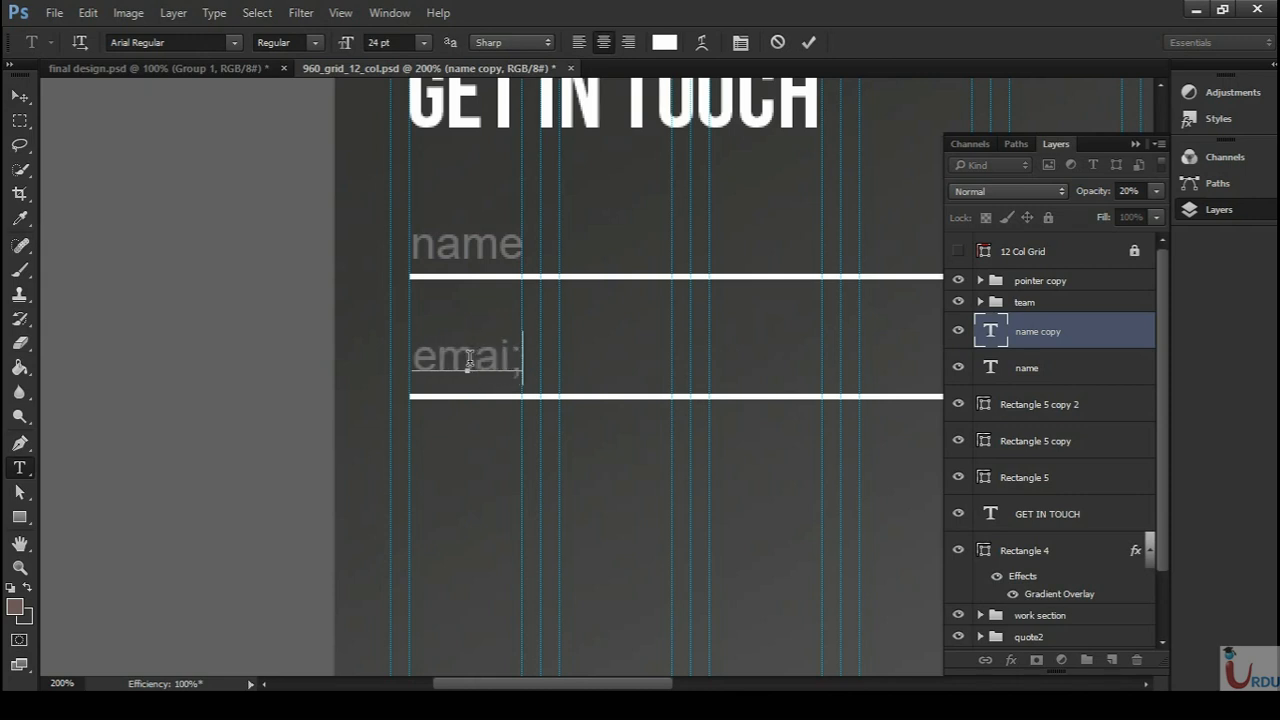
pyautogui.press('BackSpace')
pyautogui.write('l')
pyautogui.hotkey('ctrl', 'Return')
# - Duplicate the "email" label down above the third form line and change the copy's text to "message"
pyautogui.moveTo(430, 397); pyautogui.dragTo(451, 560)
pyautogui.press('v')
pyautogui.press('t')
pyautogui.moveTo(485, 497); pyautogui.dragTo(380, 502)
pyautogui.write('me')
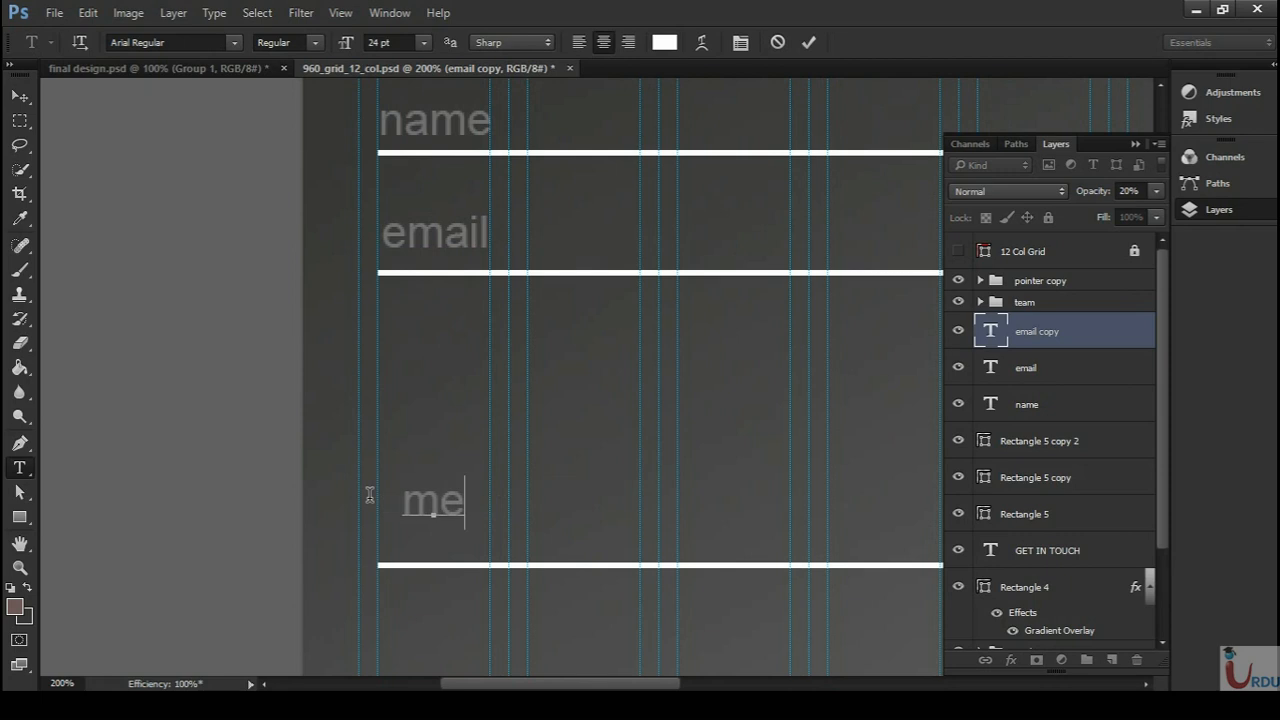
pyautogui.write('ssage')
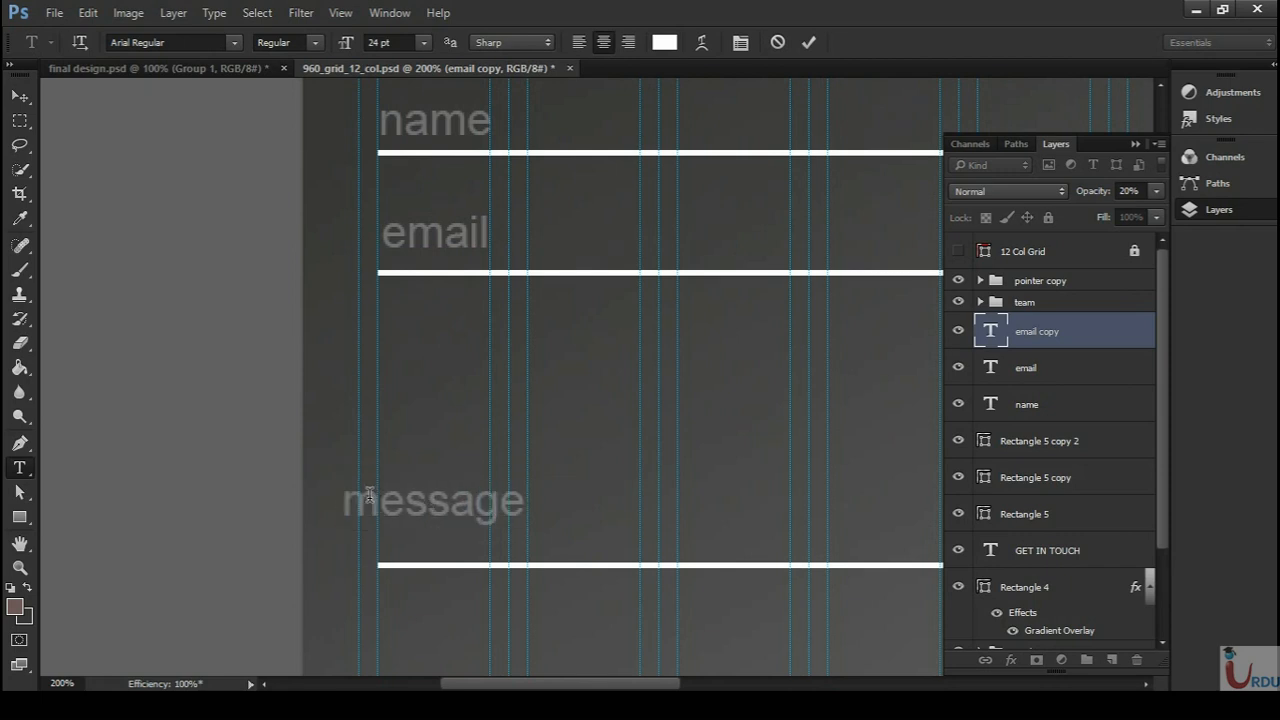
pyautogui.hotkey('ctrl', 'Return')
# - Nudge the "message" label right until it aligns with the start of the third form line
pyautogui.press('v')
pyautogui.press('Right')
pyautogui.press('Right')
pyautogui.press('Right')
pyautogui.press('Right')
pyautogui.press('Right')
pyautogui.press('Right')
pyautogui.press('Right')
pyautogui.press('Right')
pyautogui.press('Right')
pyautogui.press('Right')
pyautogui.press('Right')
pyautogui.press('Right')
pyautogui.press('Right')
pyautogui.press('Right')
pyautogui.press('Right')
pyautogui.press('Right')
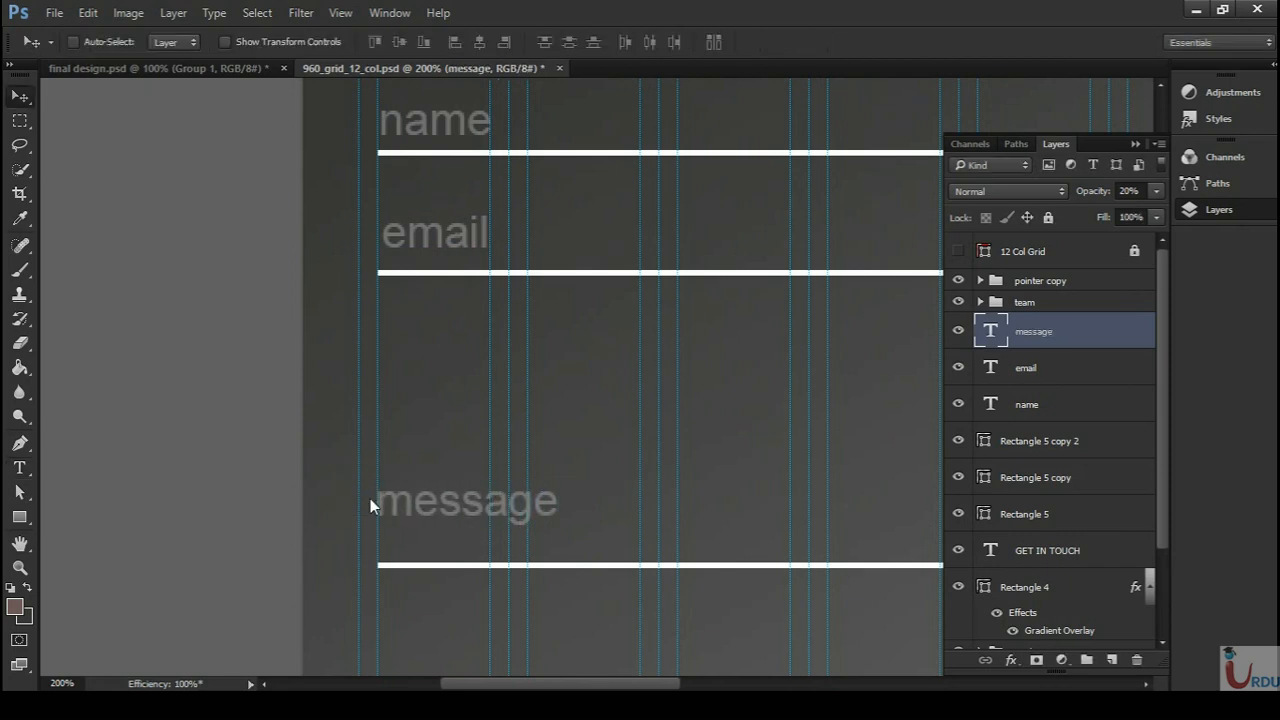
# - Draw a rounded rectangle about 146 × 47 px with a 10 px radius below the message line, starting at its left end
pyautogui.hotkey('ctrl', '-')
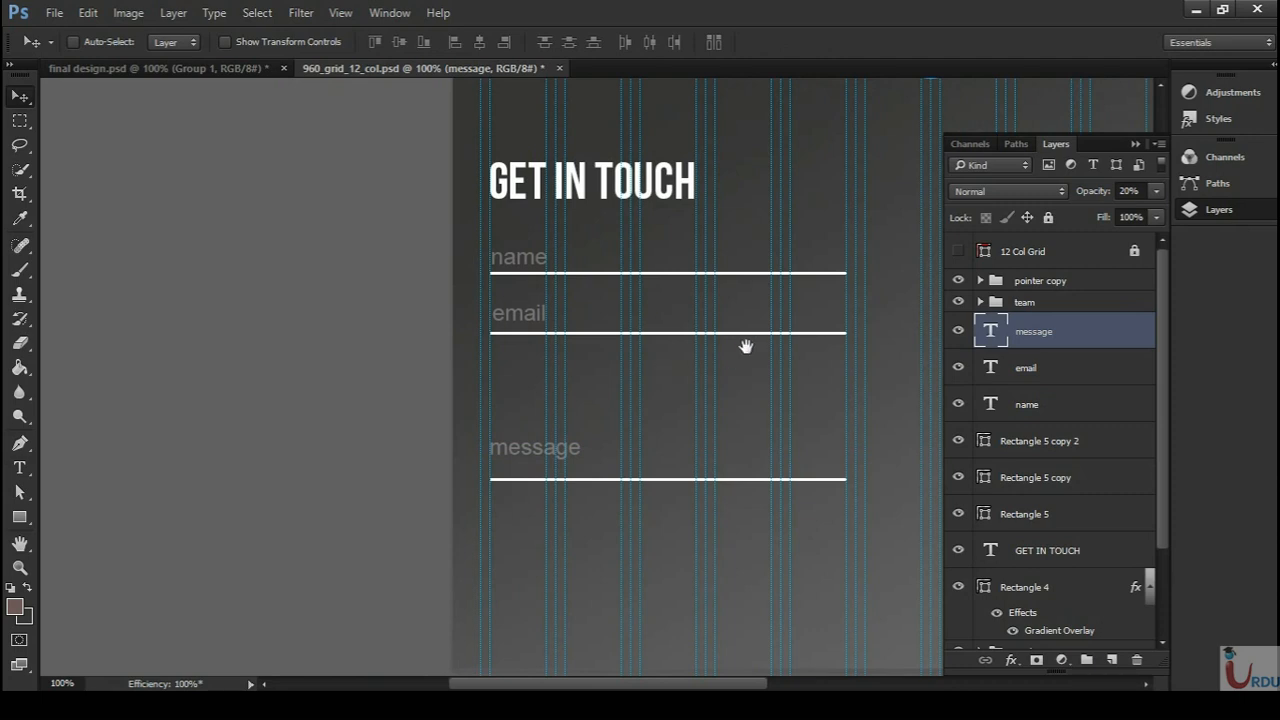
pyautogui.moveTo(751, 347); pyautogui.dragTo(486, 443)
pyautogui.moveTo(466, 514); pyautogui.dragTo(488, 217)
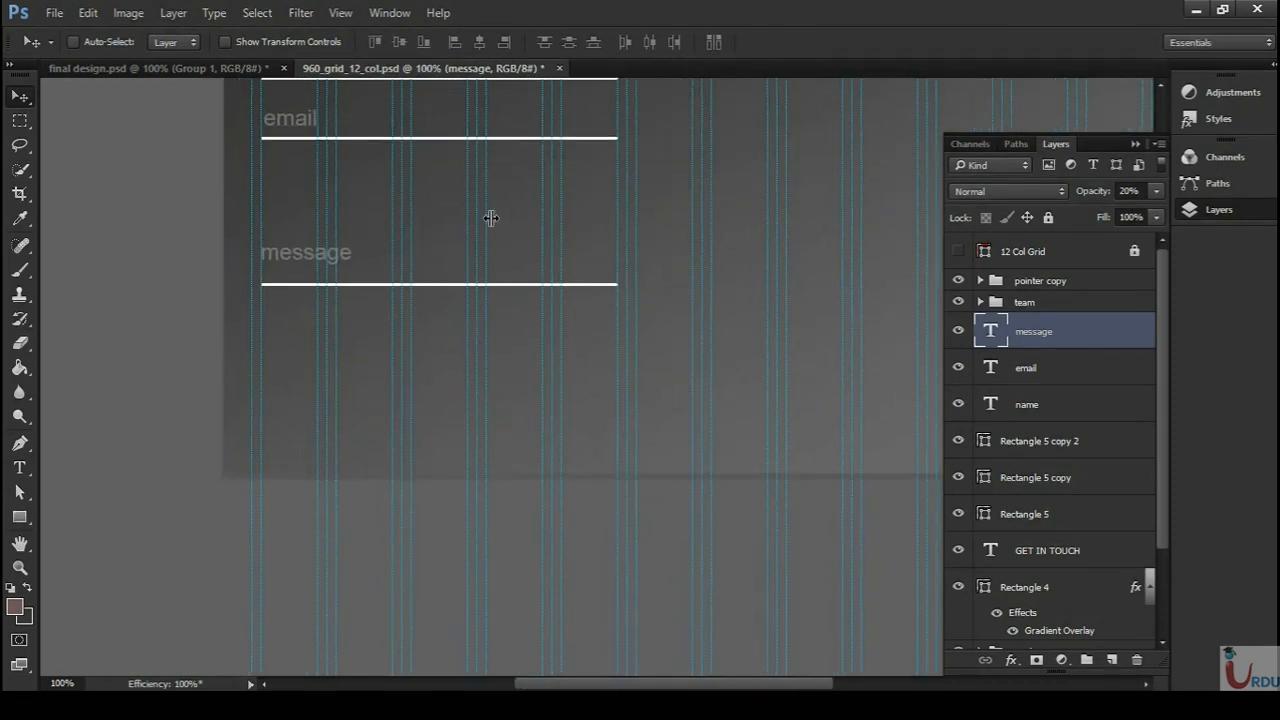
pyautogui.hotkey('ctrl', '+')
pyautogui.moveTo(314, 293); pyautogui.dragTo(643, 363)
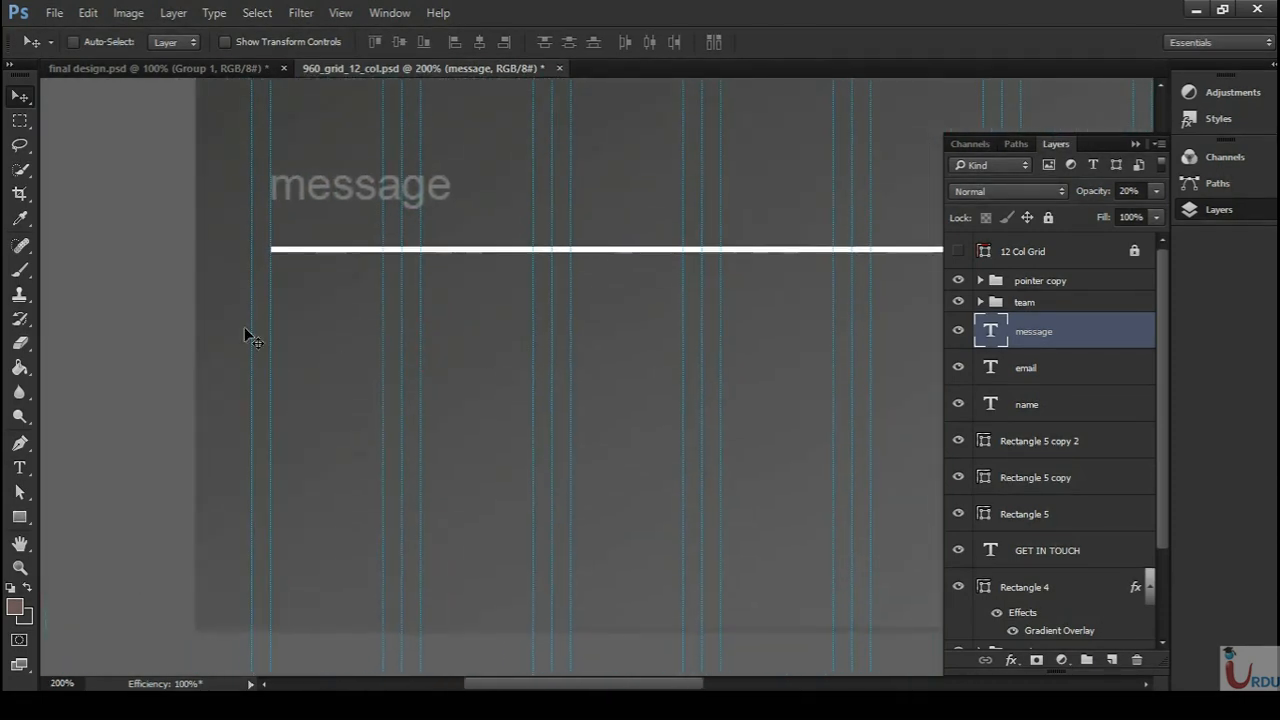
pyautogui.moveTo(18, 521); pyautogui.dragTo(120, 532)
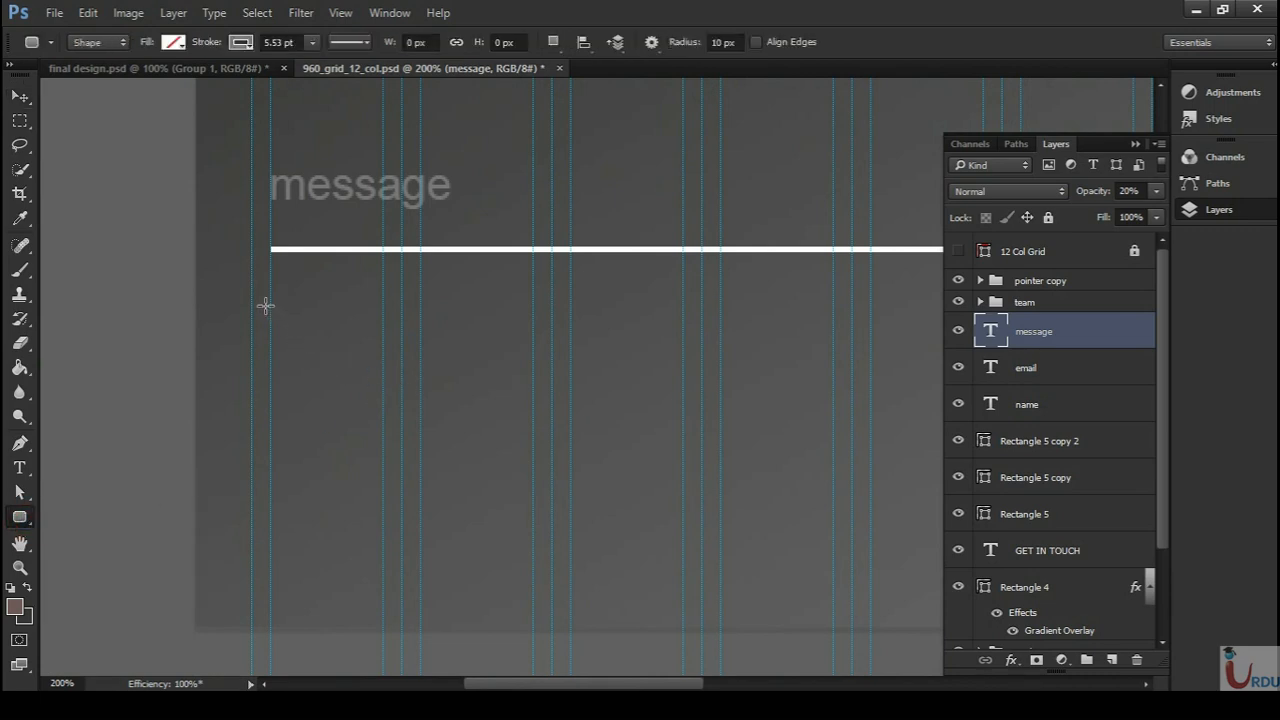
pyautogui.moveTo(271, 301); pyautogui.dragTo(537, 389)
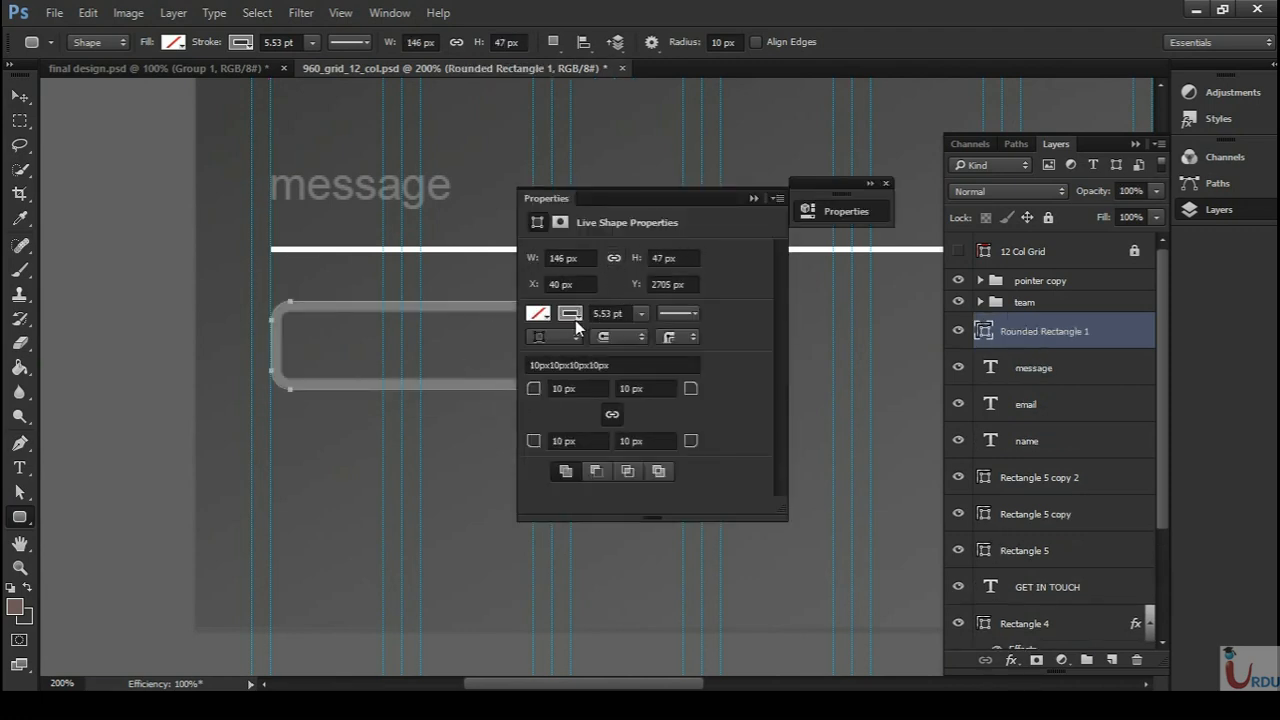
# - Remove the rounded rectangle's stroke and fill it with light gray
pyautogui.click(570, 314)
pyautogui.click(551, 349)
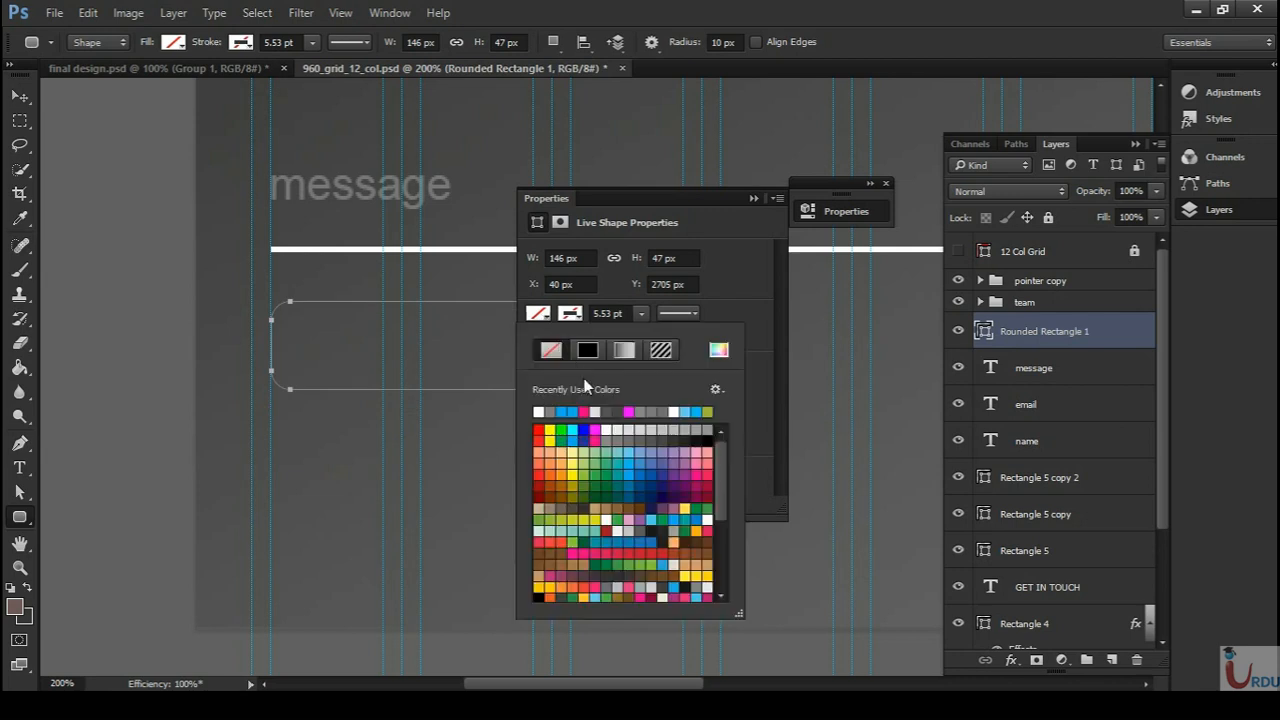
pyautogui.click(549, 411)
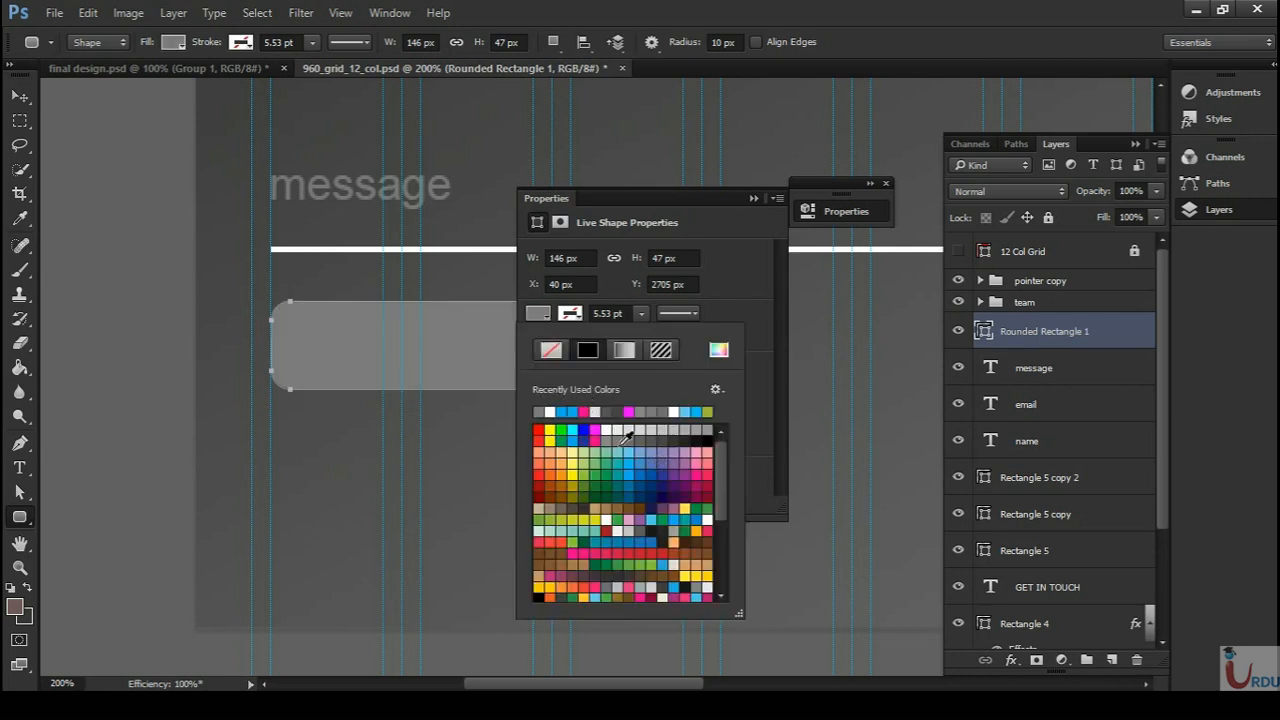
pyautogui.click(677, 428)
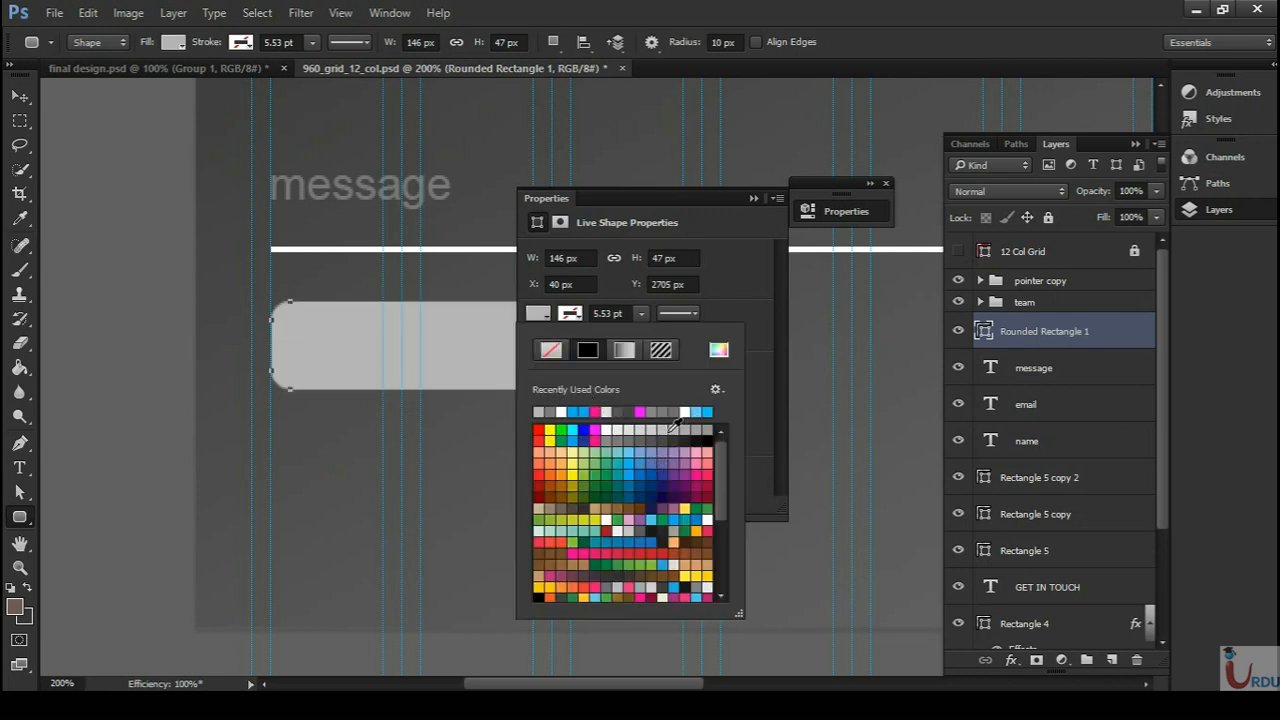
pyautogui.click(656, 430)
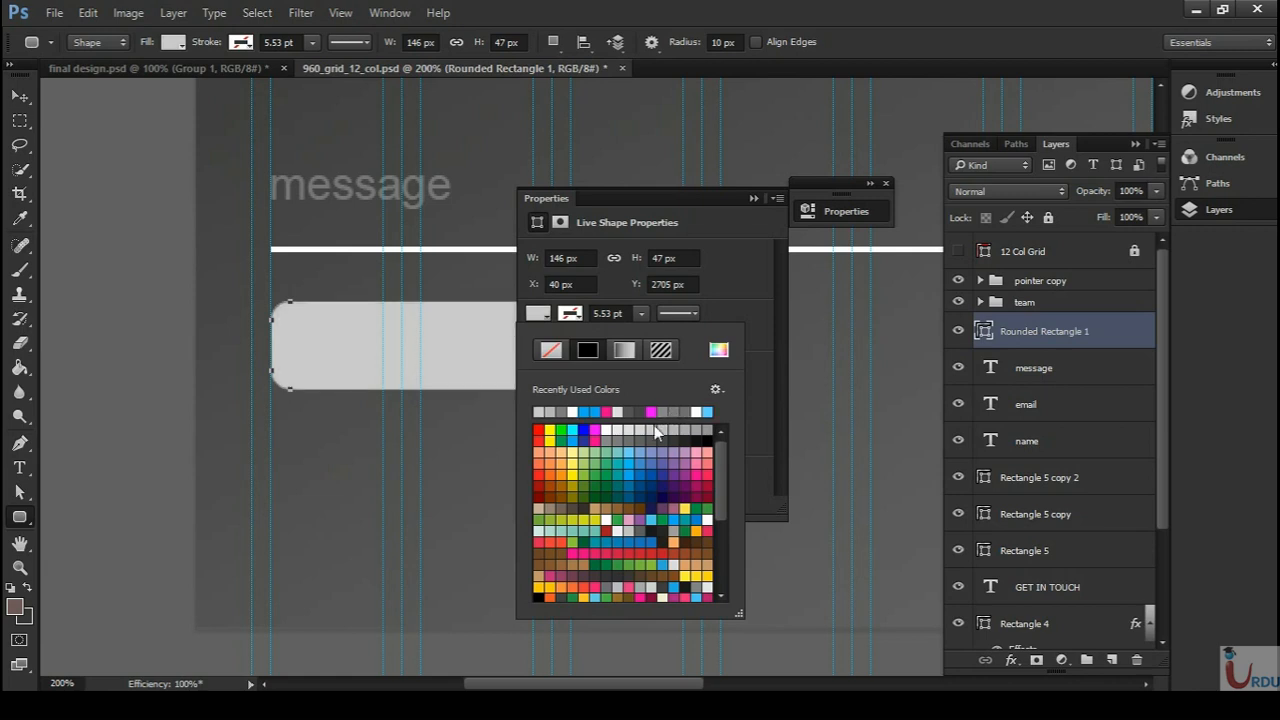
pyautogui.click(753, 198)
# - Narrow the rounded rectangle to about 95.89% width so its right edge meets the column guide
pyautogui.click(20, 96)
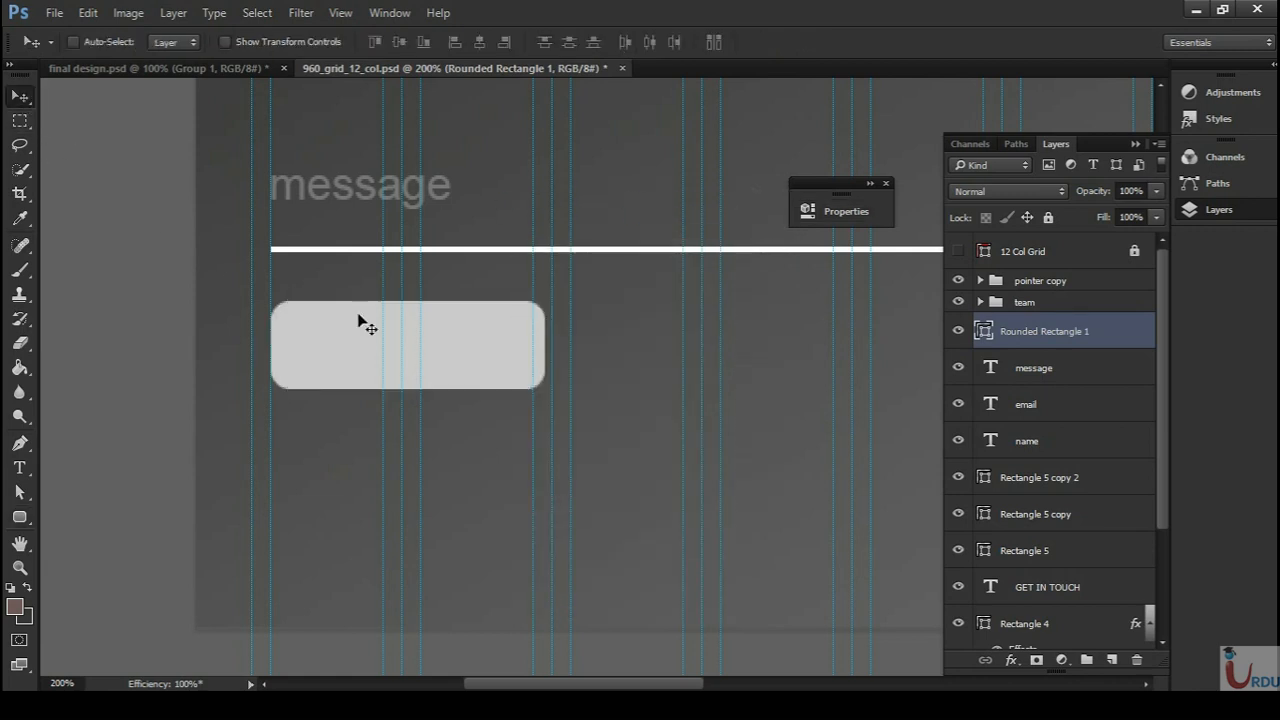
pyautogui.hotkey('ctrl', 't')
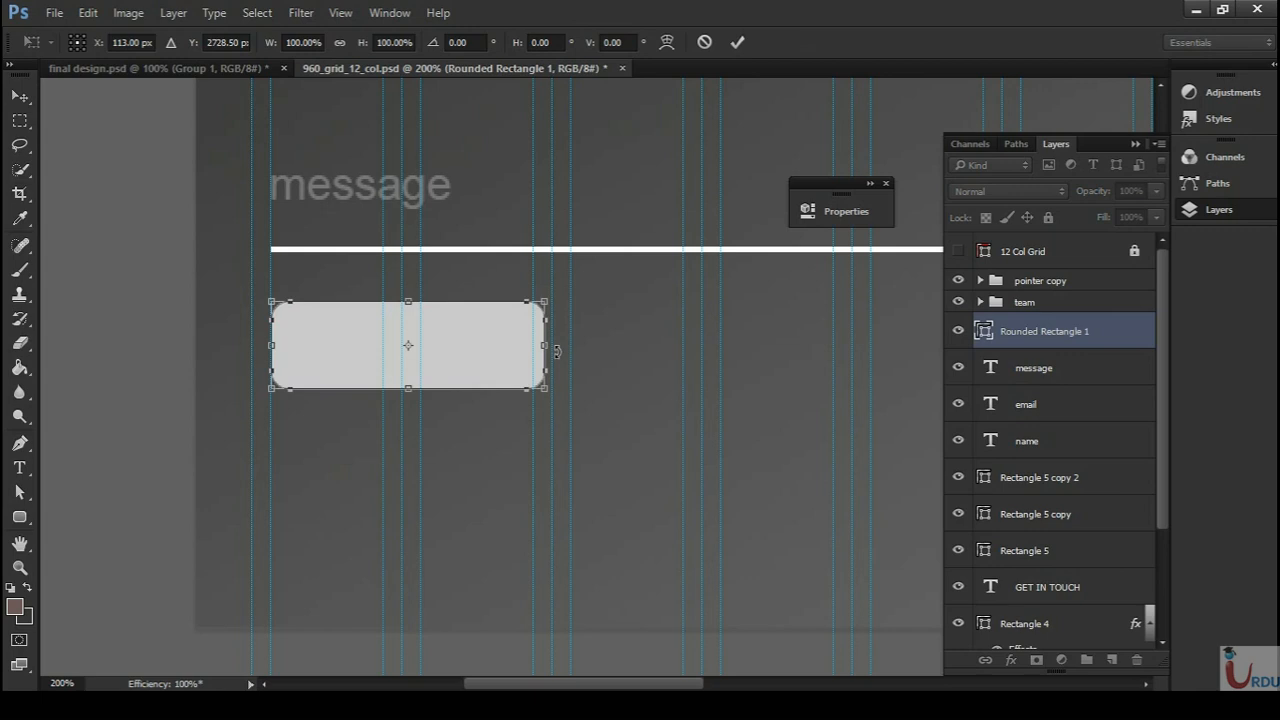
pyautogui.moveTo(543, 345); pyautogui.dragTo(533, 345)
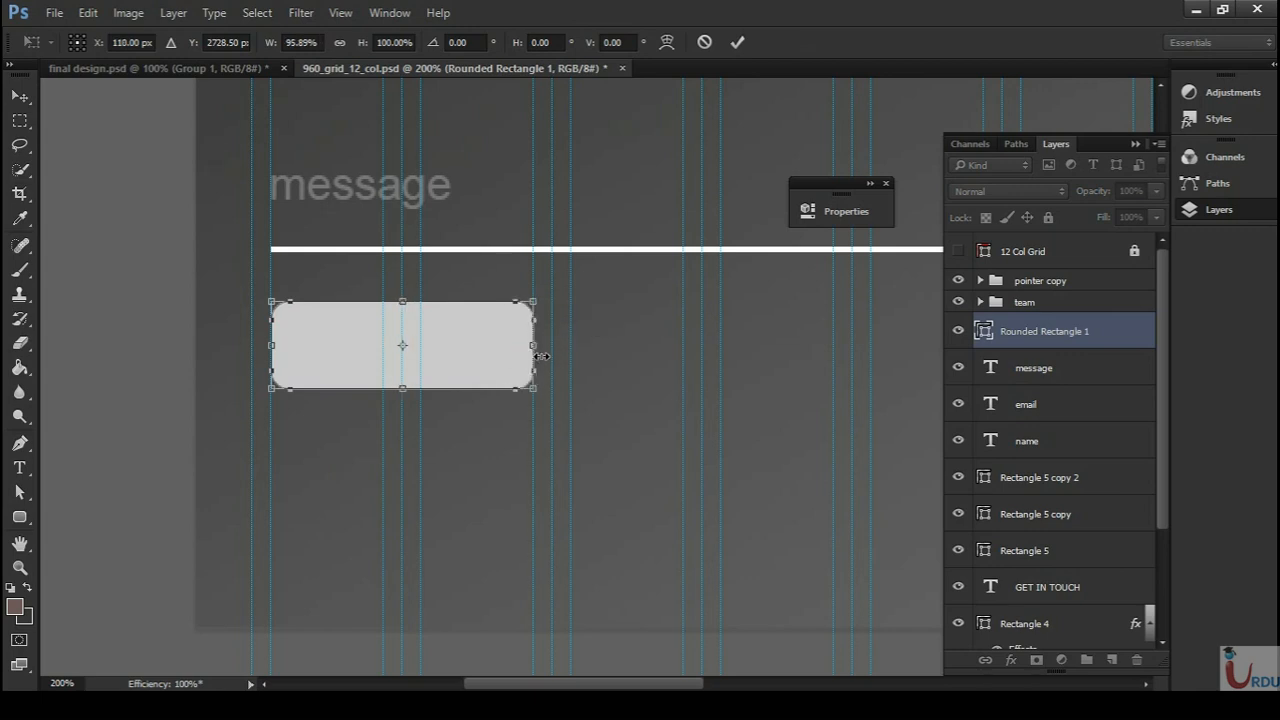
pyautogui.press('Return')
# - Add the white text "LET IT GO !" in 24 pt Arial Regular as a new text layer just below the rounded rectangle
pyautogui.press('t')
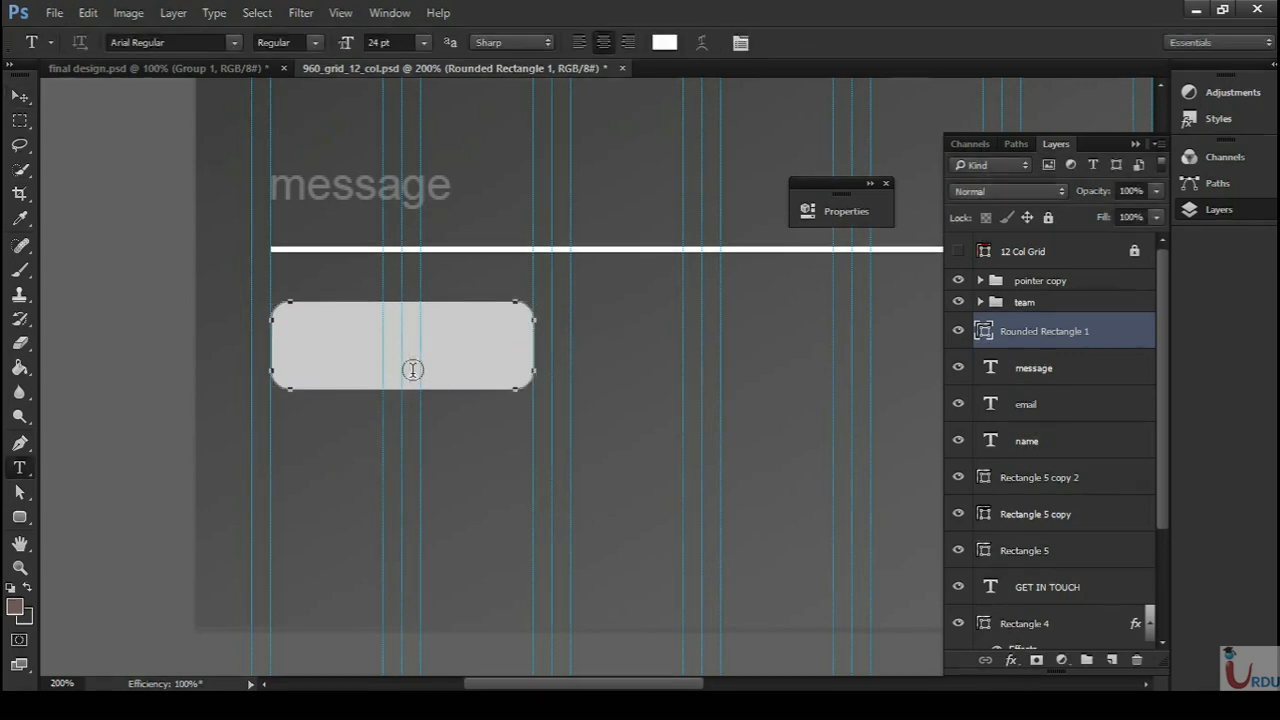
pyautogui.click(167, 434)
pyautogui.write('SeGO')
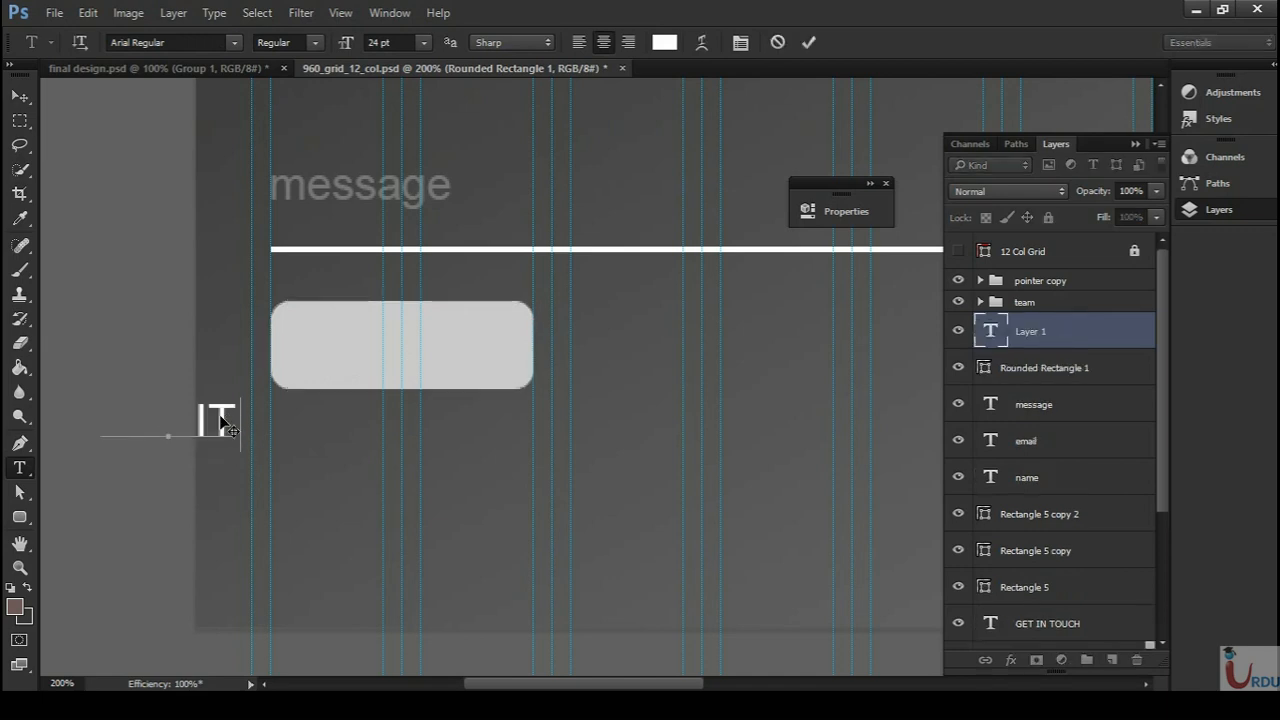
pyautogui.write(' !')
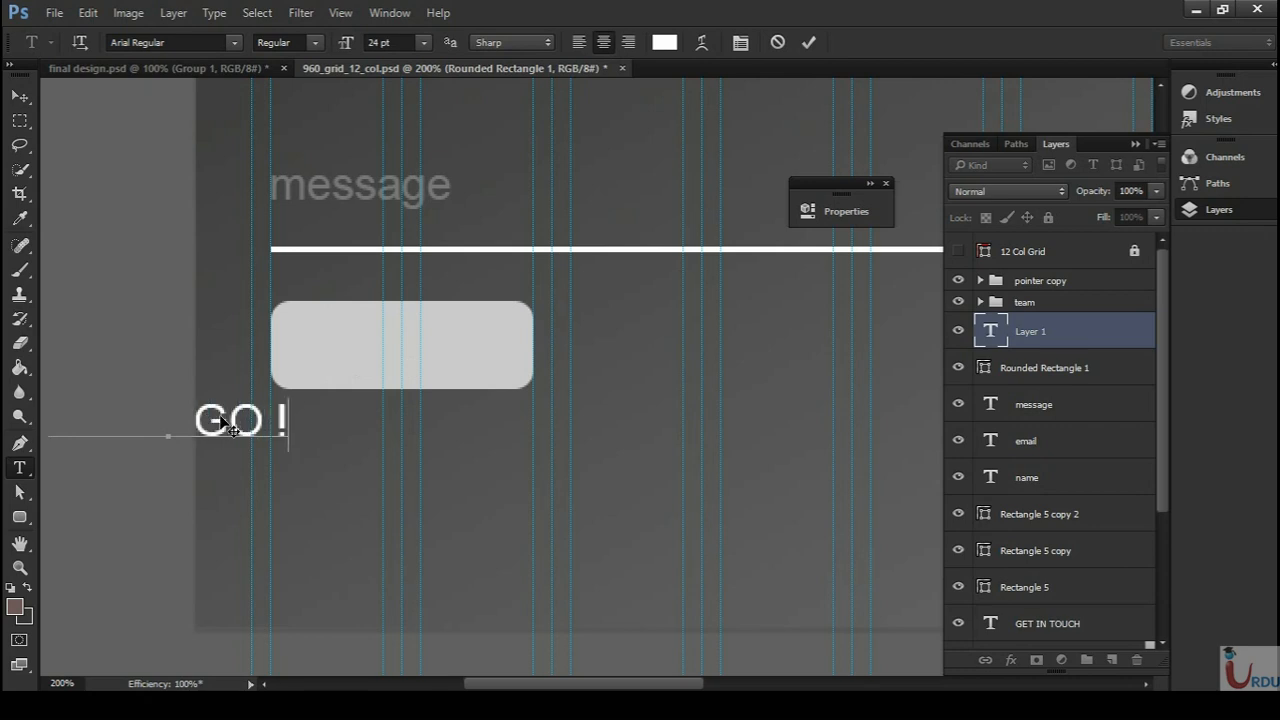
pyautogui.hotkey('ctrl', 'Return')
pyautogui.press('v')
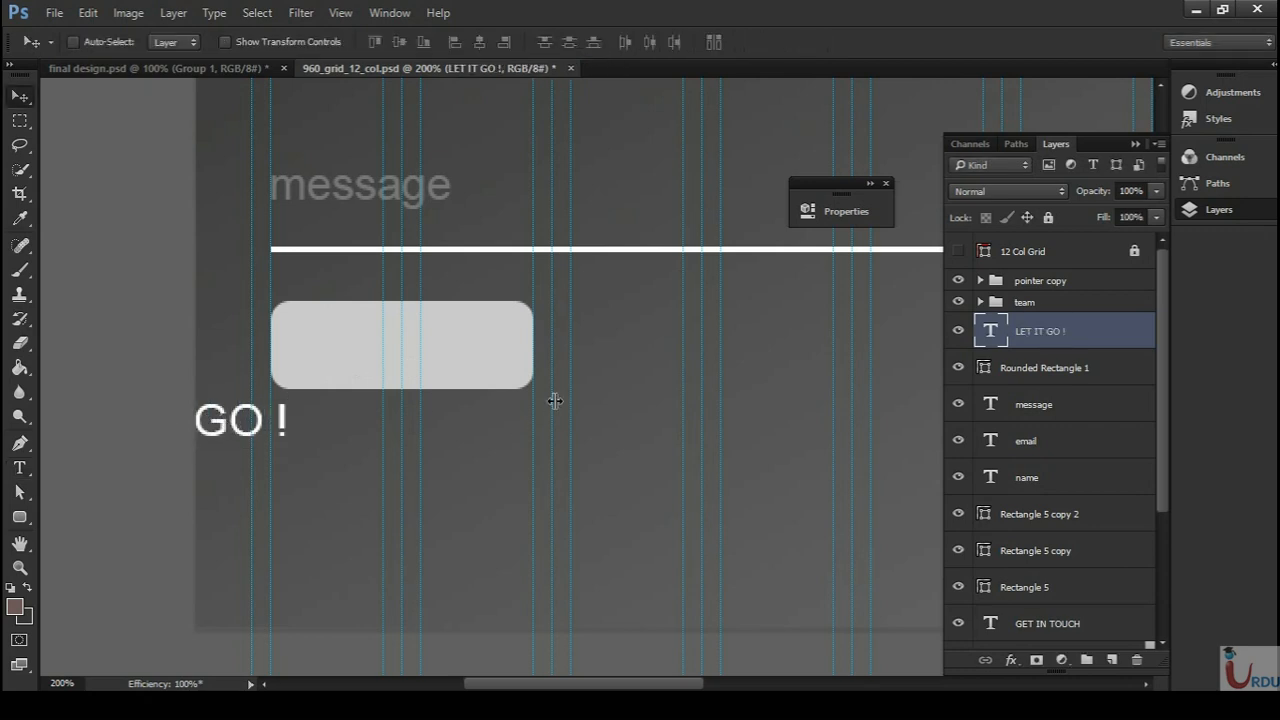
# - Move the "LET IT GO !" text onto the rounded rectangle and scale it down to about 18.68 pt so it fits inside
pyautogui.moveTo(296, 440); pyautogui.dragTo(519, 382)
pyautogui.hotkey('ctrl', 't')
pyautogui.moveTo(519, 332); pyautogui.dragTo(482, 366)
pyautogui.press('Return')
# - Set the "LET IT GO !" text in Bebas Neue Regular and enlarge it to about 34.88 pt inside the button
pyautogui.press('t')
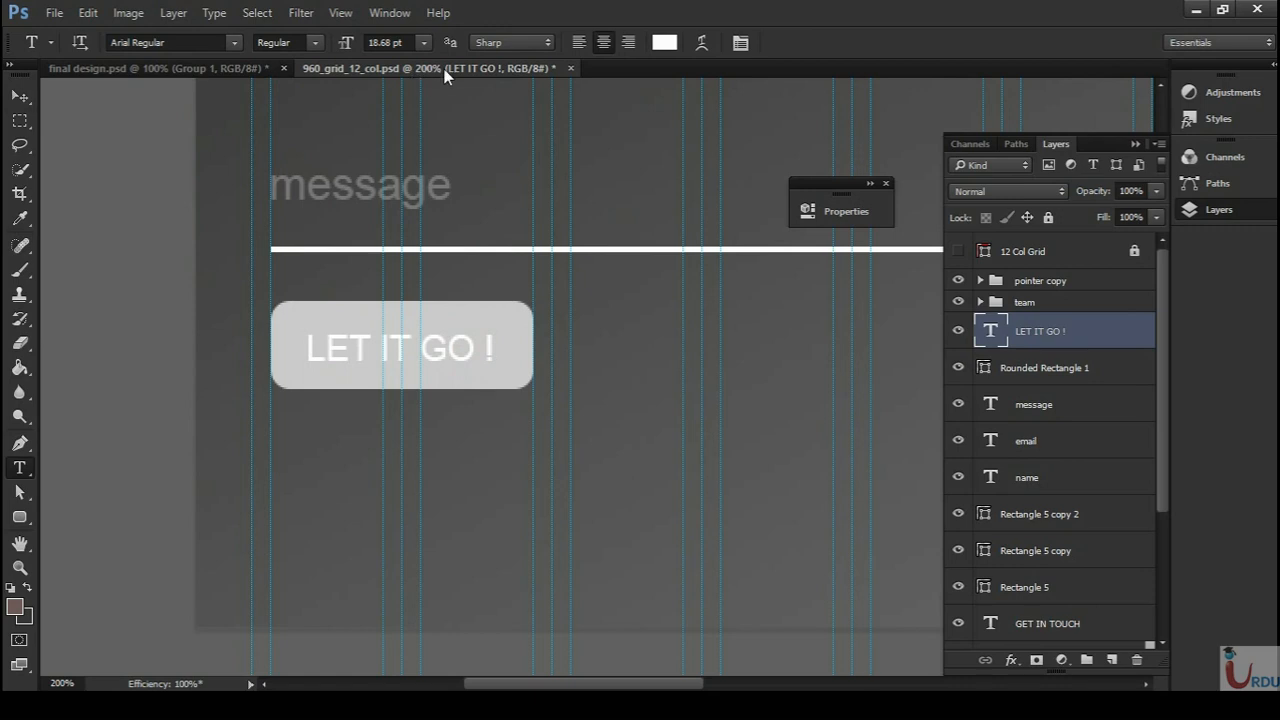
pyautogui.click(207, 44)
pyautogui.write('beba')
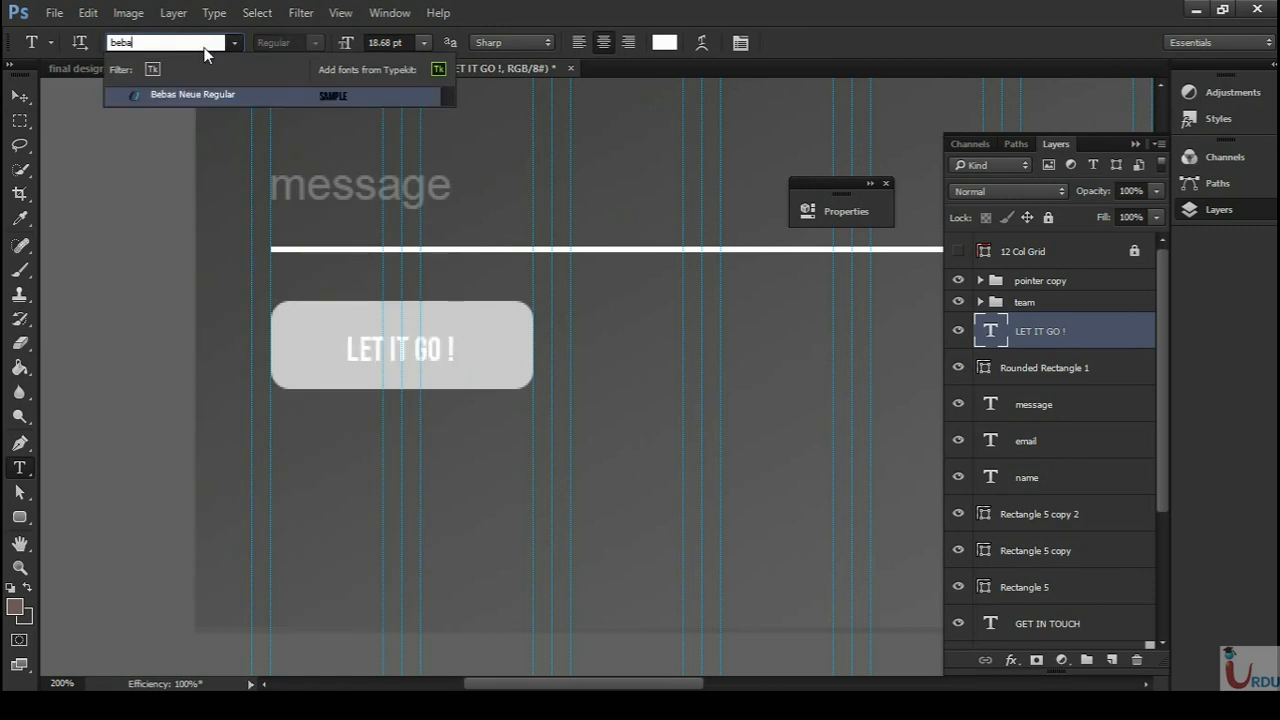
pyautogui.press('Return')
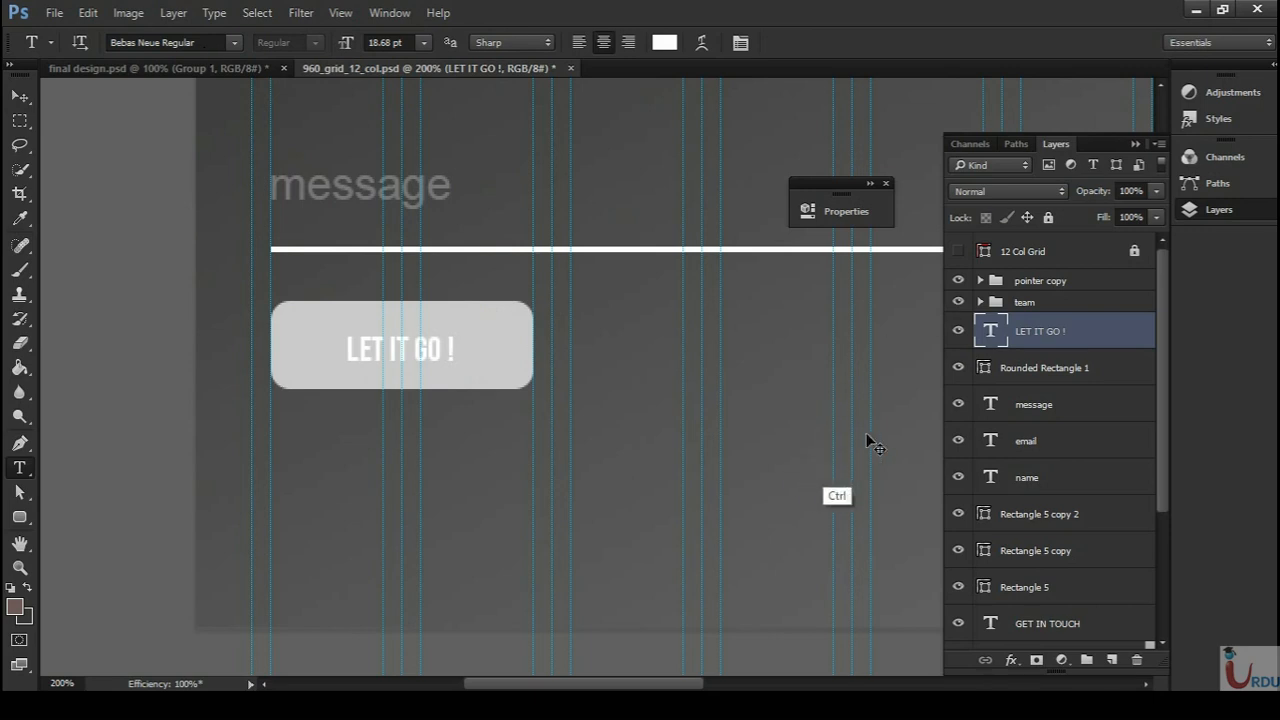
pyautogui.hotkey('ctrl', 't')
pyautogui.moveTo(453, 368); pyautogui.dragTo(503, 390)
pyautogui.hotkey('ctrl', 'z')
pyautogui.press('Return')
# - Compare the button with final design.psd and recolor the "LET IT GO !" text to dark gray #4d4d4d
pyautogui.click(202, 68)
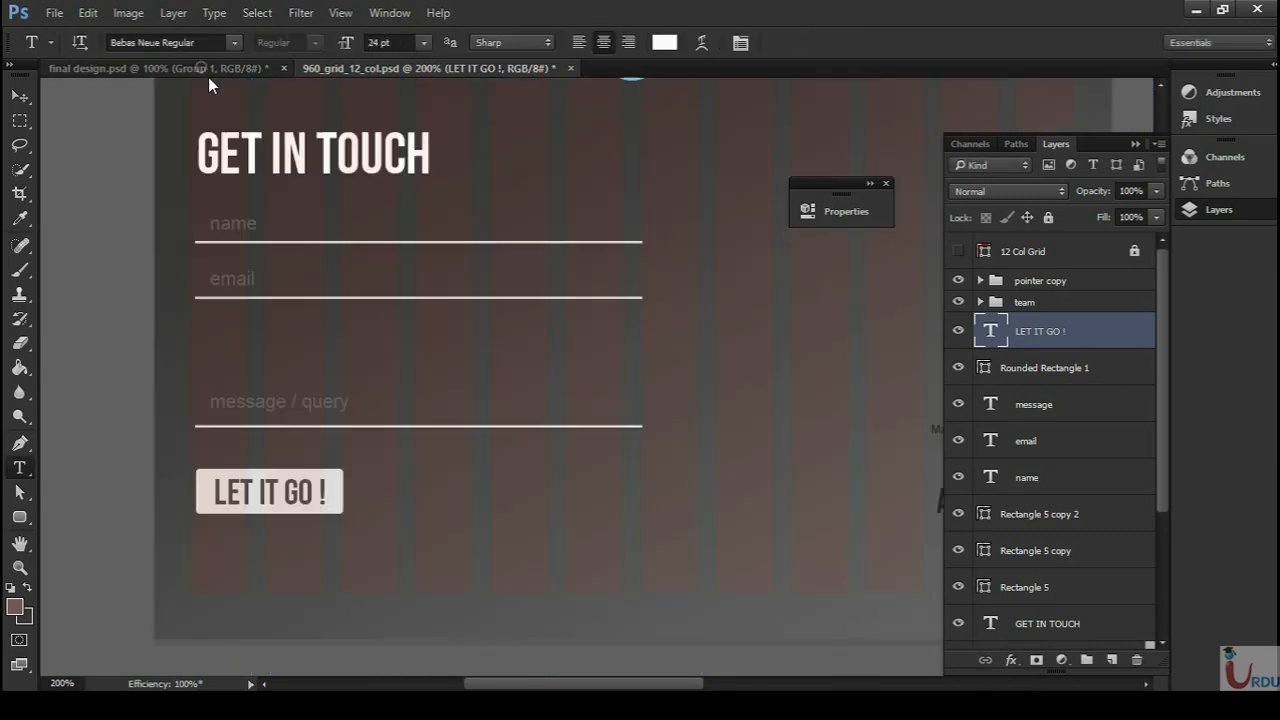
pyautogui.click(371, 72)
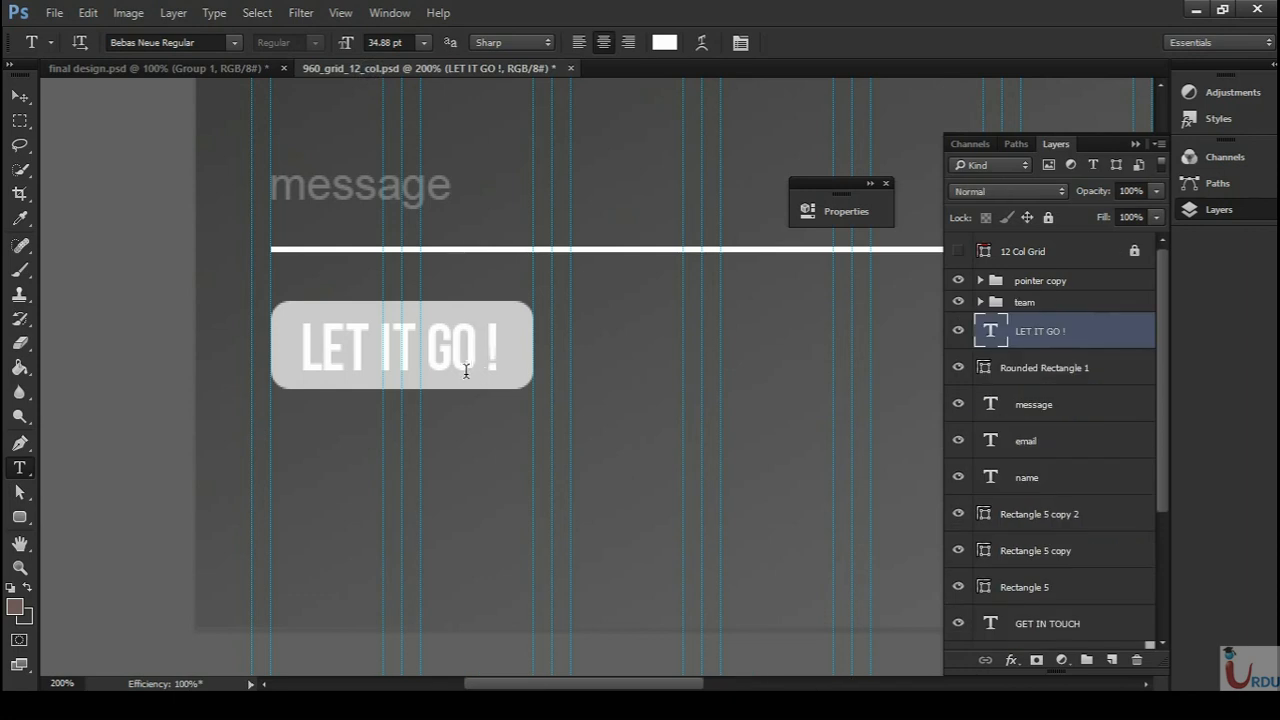
pyautogui.moveTo(500, 348); pyautogui.dragTo(295, 358)
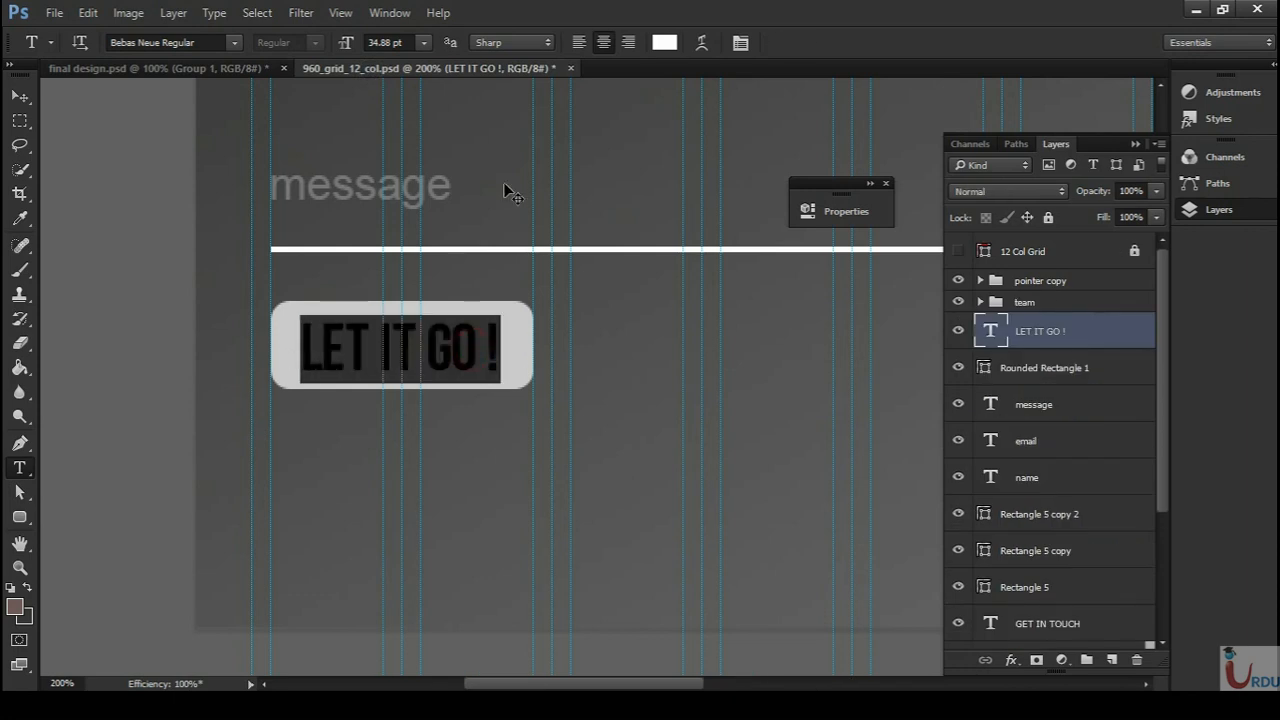
pyautogui.click(664, 42)
pyautogui.click(643, 351)
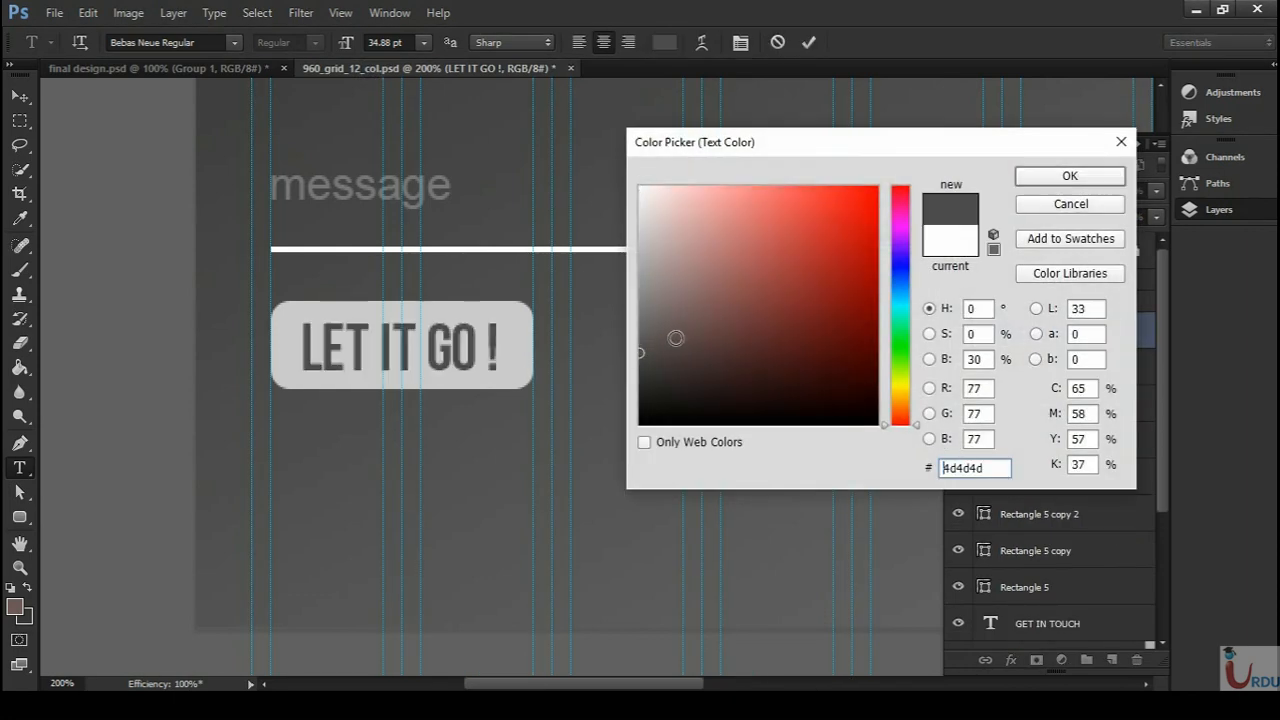
pyautogui.click(1037, 175)
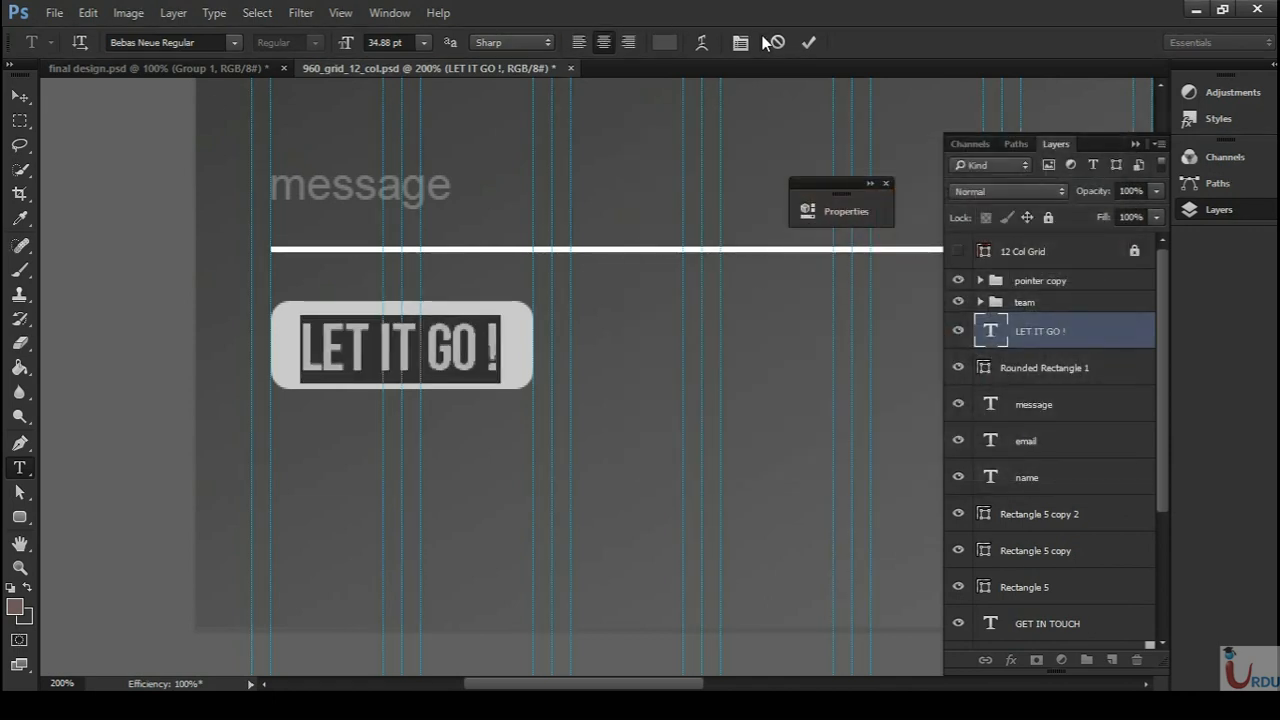
pyautogui.click(810, 43)
# - Examine the address block and ARCREDIBLE logo text in the footer of final design.psd
pyautogui.hotkey('ctrl', '-')
pyautogui.moveTo(640, 306); pyautogui.dragTo(400, 477)
pyautogui.hotkey('ctrl', '-')
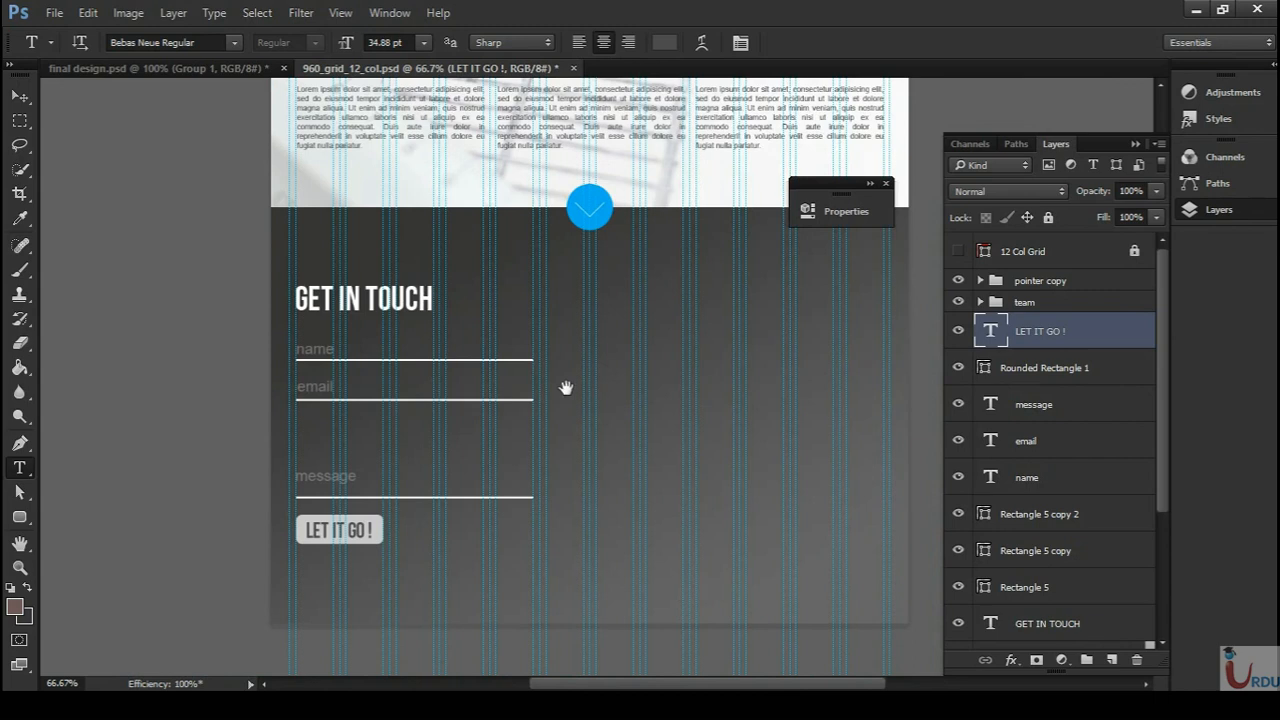
pyautogui.moveTo(529, 403); pyautogui.dragTo(386, 380)
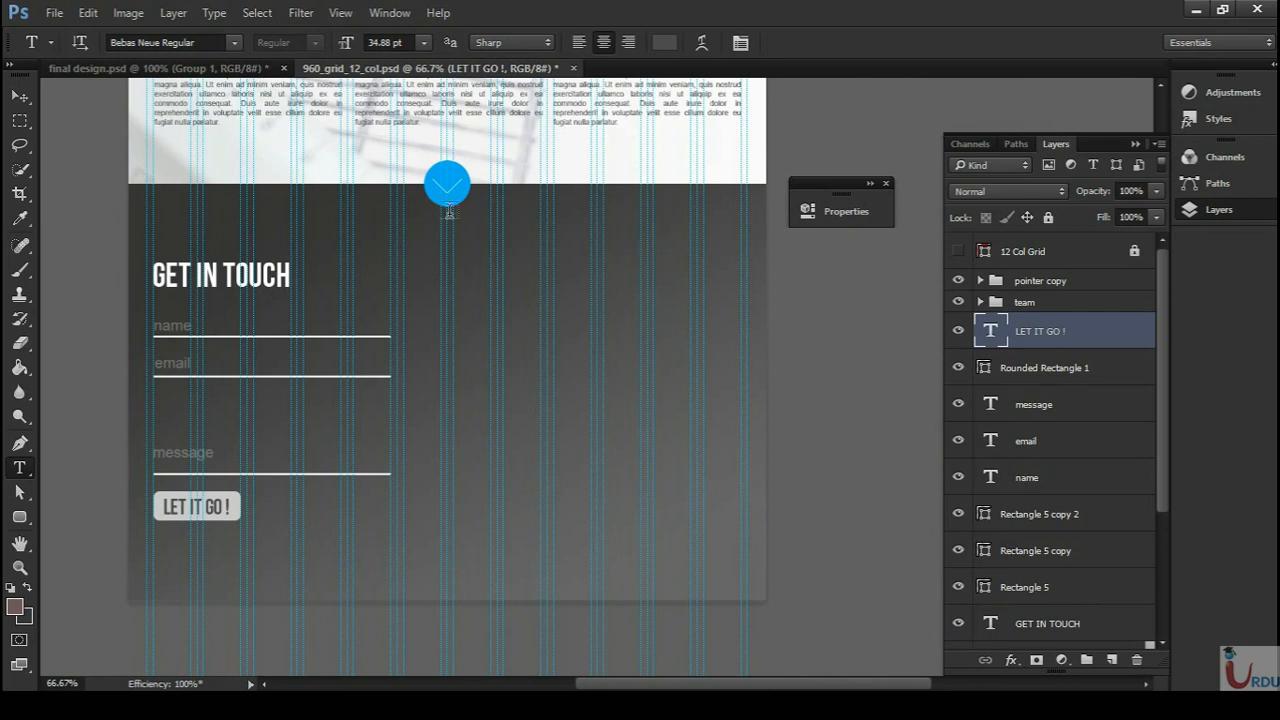
pyautogui.hotkey('ctrl', '+')
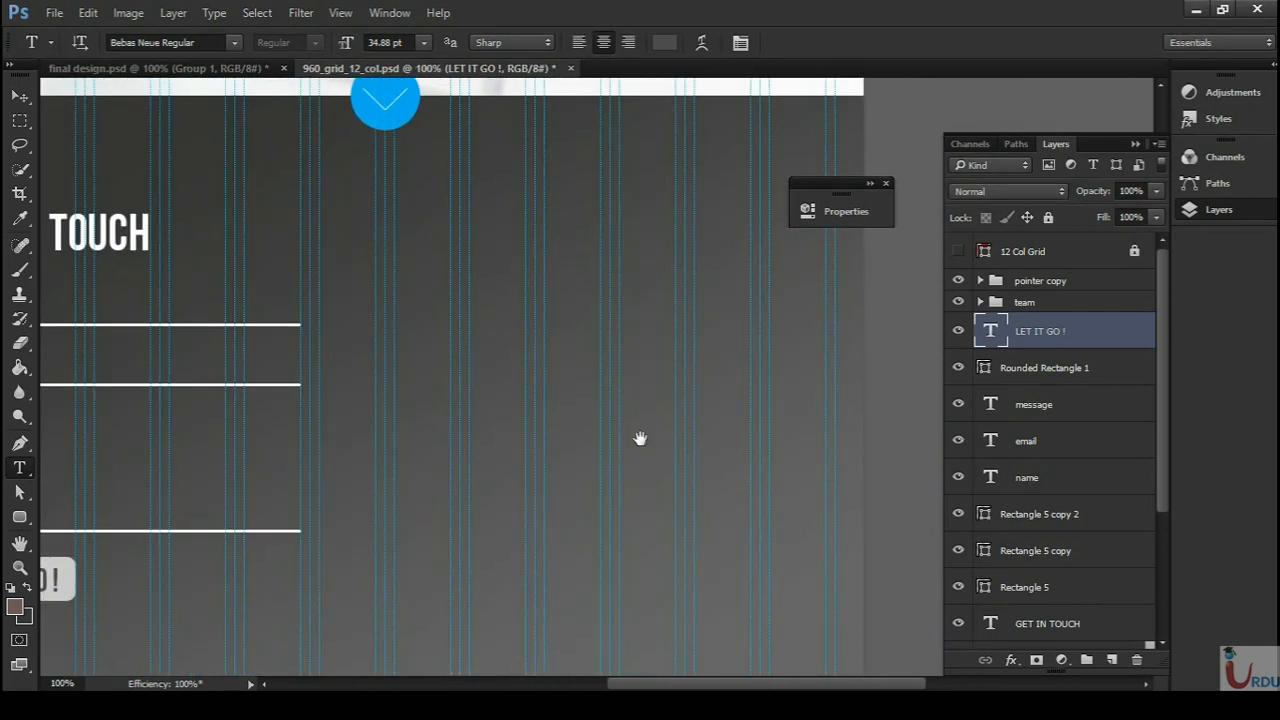
pyautogui.click(213, 70)
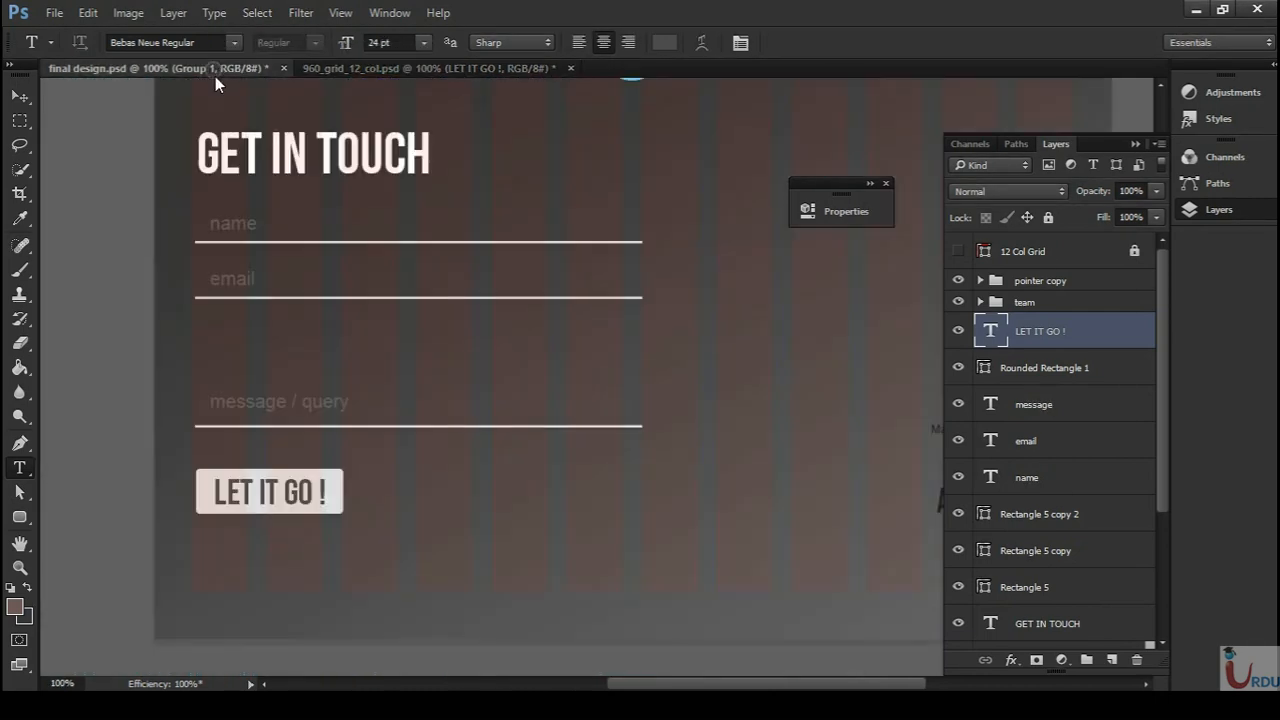
pyautogui.moveTo(749, 339); pyautogui.dragTo(314, 363)
pyautogui.scroll(-1, 343, 323)
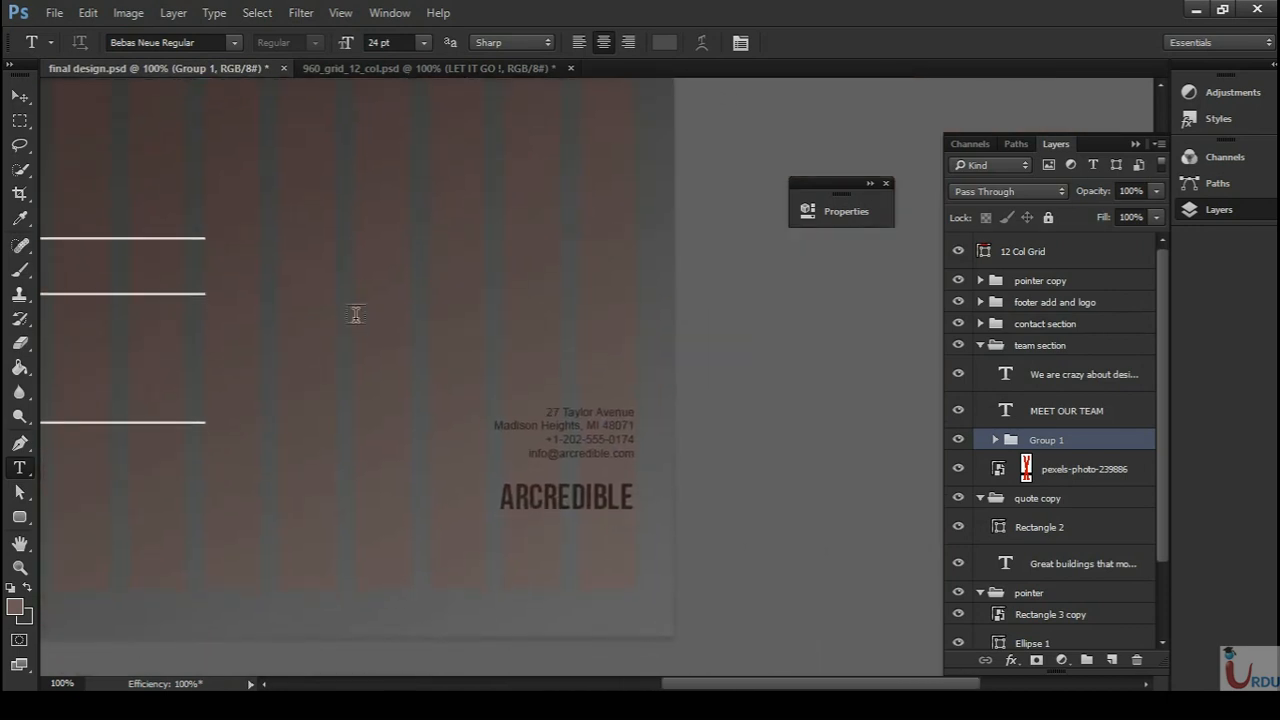
pyautogui.hotkey('ctrl', '+')
pyautogui.moveTo(603, 469); pyautogui.dragTo(540, 250)
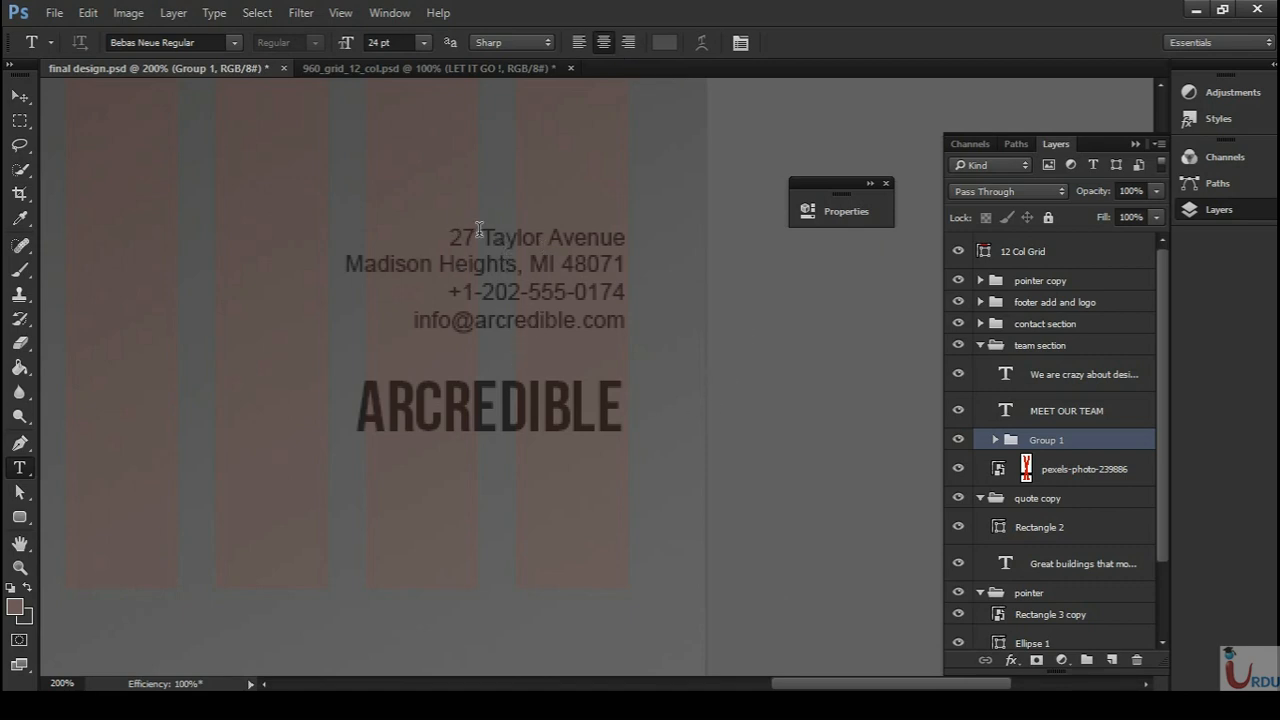
pyautogui.moveTo(461, 236); pyautogui.dragTo(607, 321)
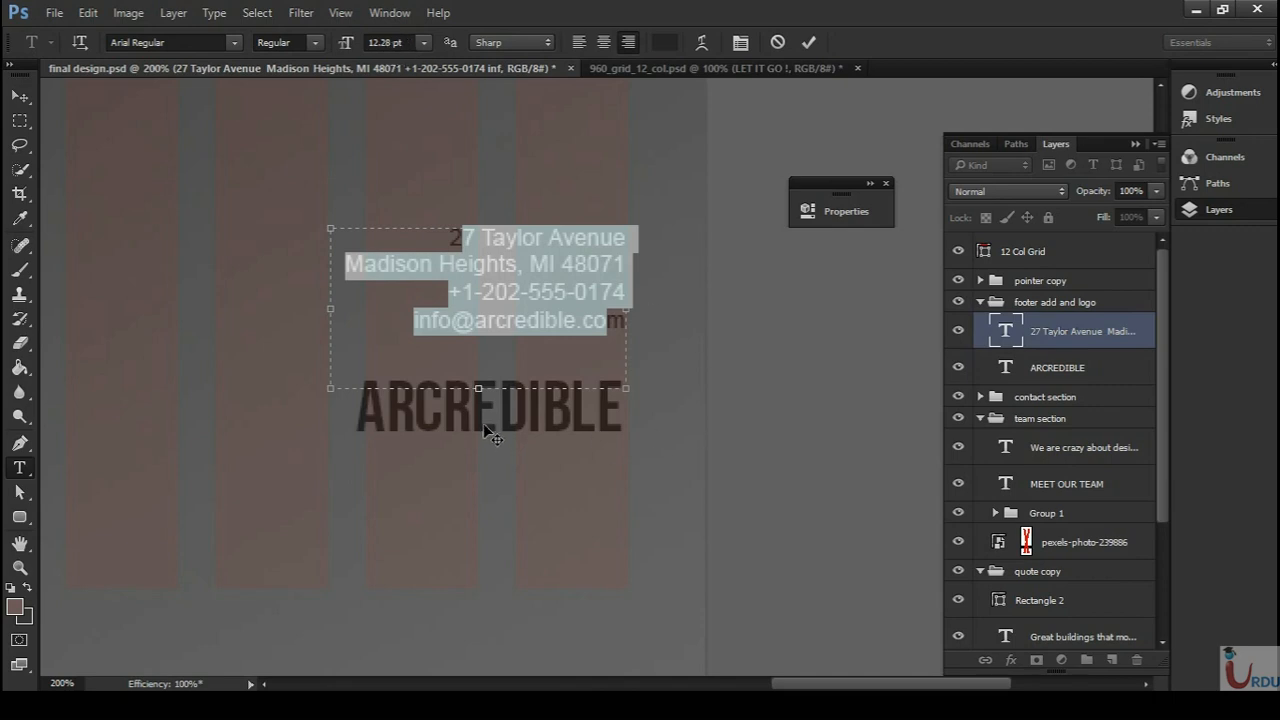
pyautogui.click(19, 95)
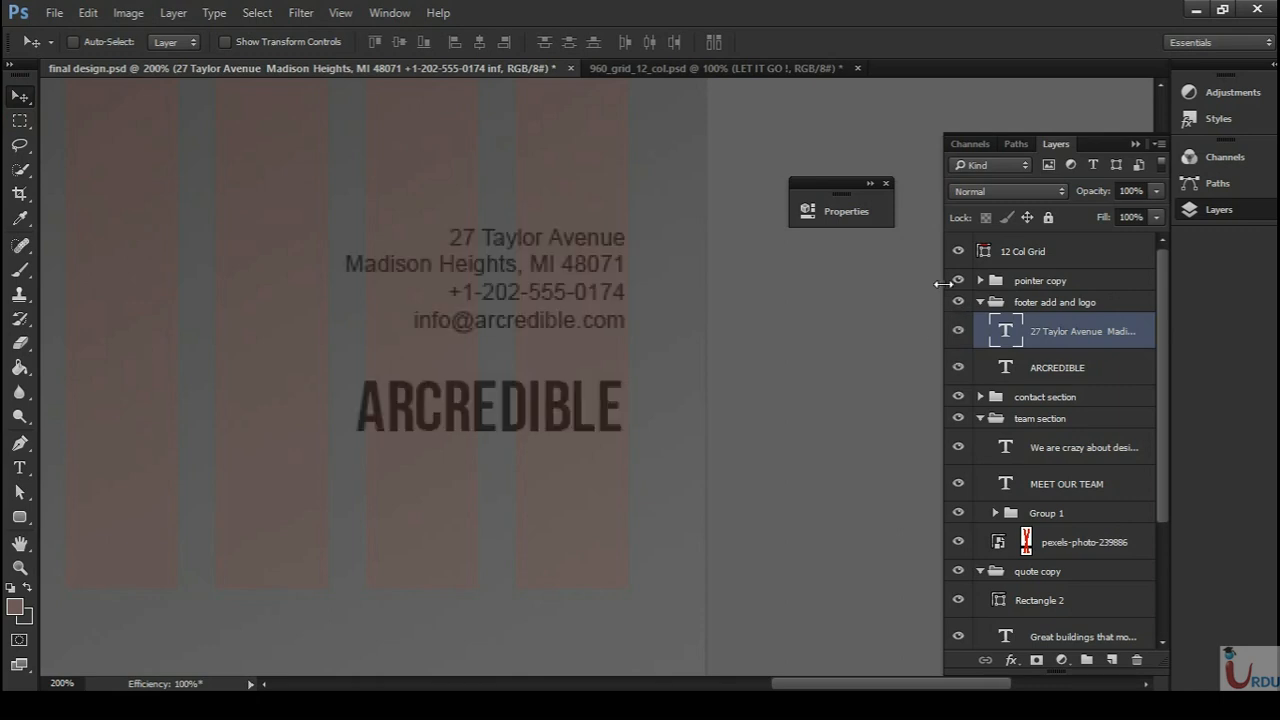
# - Copy the footer address and ARCREDIBLE text layers from final design.psd into the dark contact section of 960_grid_12_col.psd, opposite the form
pyautogui.hotkey('ctrl', '0')
pyautogui.hotkey('ctrl', '+')
pyautogui.hotkey('ctrl', '+')
pyautogui.hotkey('ctrl', '+')
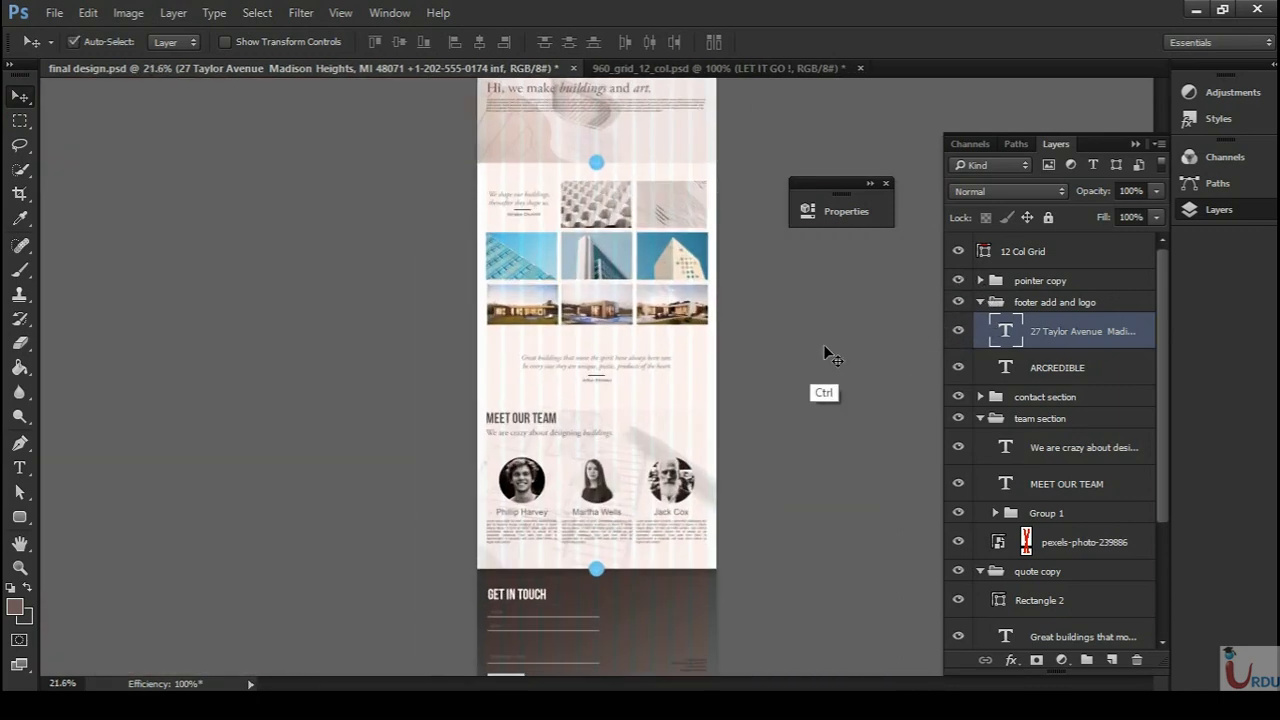
pyautogui.moveTo(742, 480); pyautogui.dragTo(712, 26)
pyautogui.hotkey('ctrl', '+')
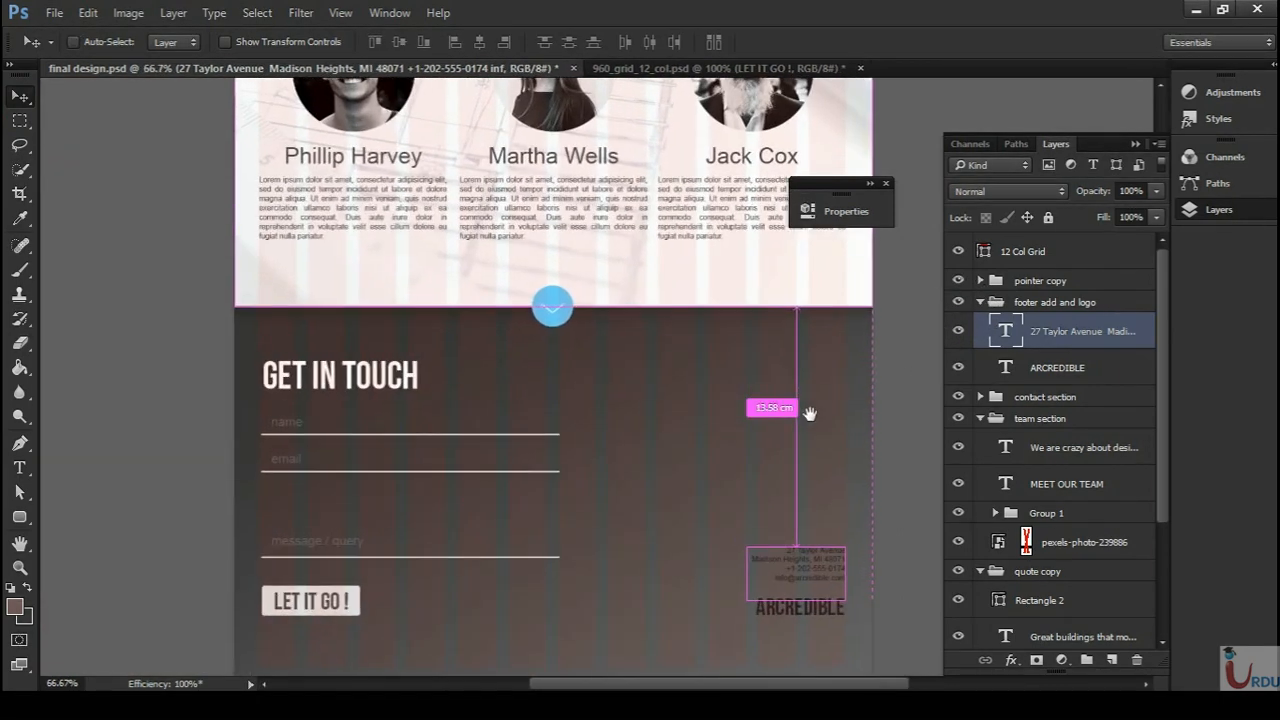
pyautogui.moveTo(796, 460); pyautogui.dragTo(714, 311)
pyautogui.click(958, 332)
pyautogui.click(956, 334)
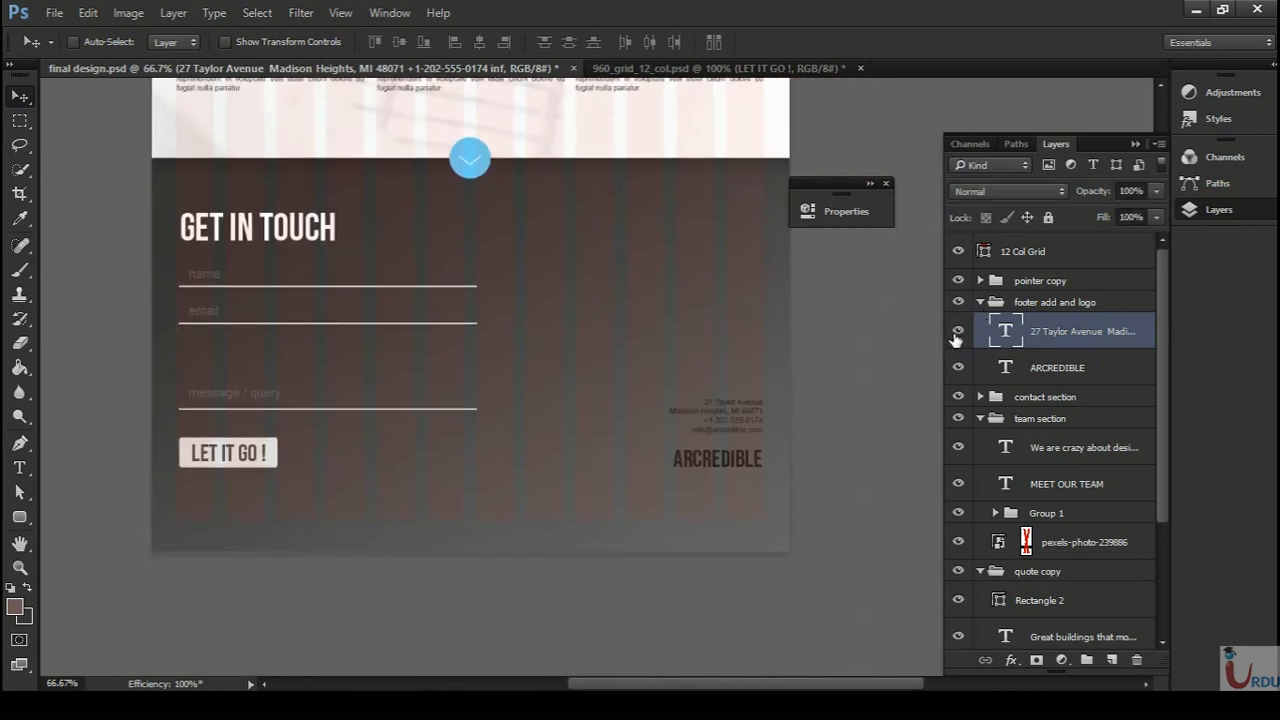
pyautogui.click(1051, 368)
pyautogui.keyDown('shift'); pyautogui.click(1050, 335); pyautogui.keyUp('shift')
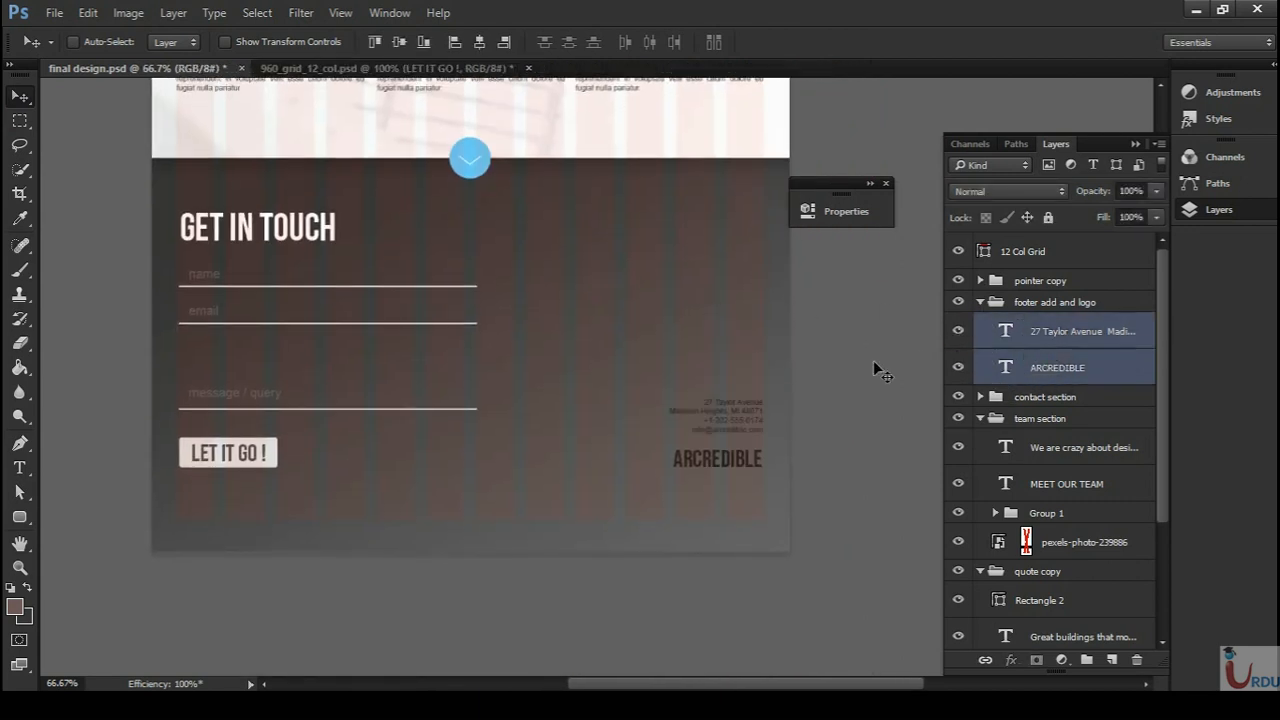
pyautogui.moveTo(670, 412); pyautogui.dragTo(623, 389)
pyautogui.moveTo(466, 380); pyautogui.dragTo(720, 428)
pyautogui.moveTo(869, 434); pyautogui.dragTo(817, 465)
pyautogui.moveTo(828, 527); pyautogui.dragTo(630, 528)
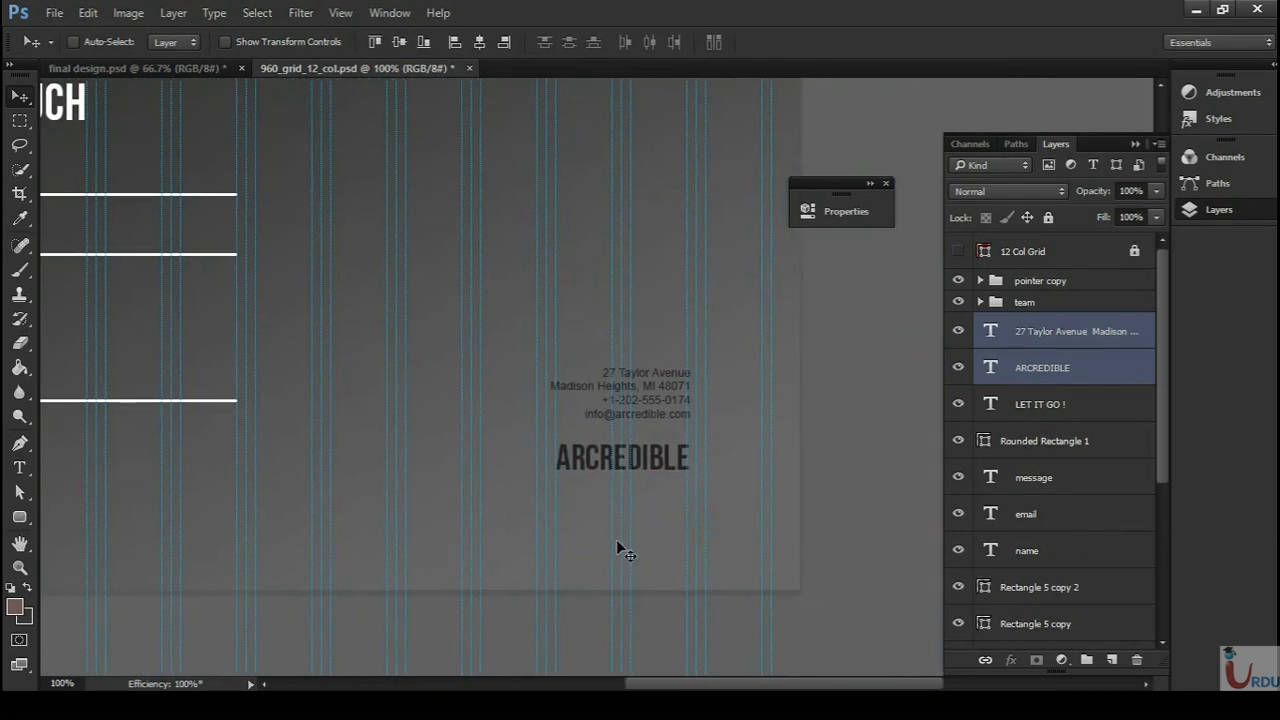
# - Hide the guides and shift the address block and ARCREDIBLE logo together toward the right edge of the contact section
pyautogui.hotkey('ctrl', '-')
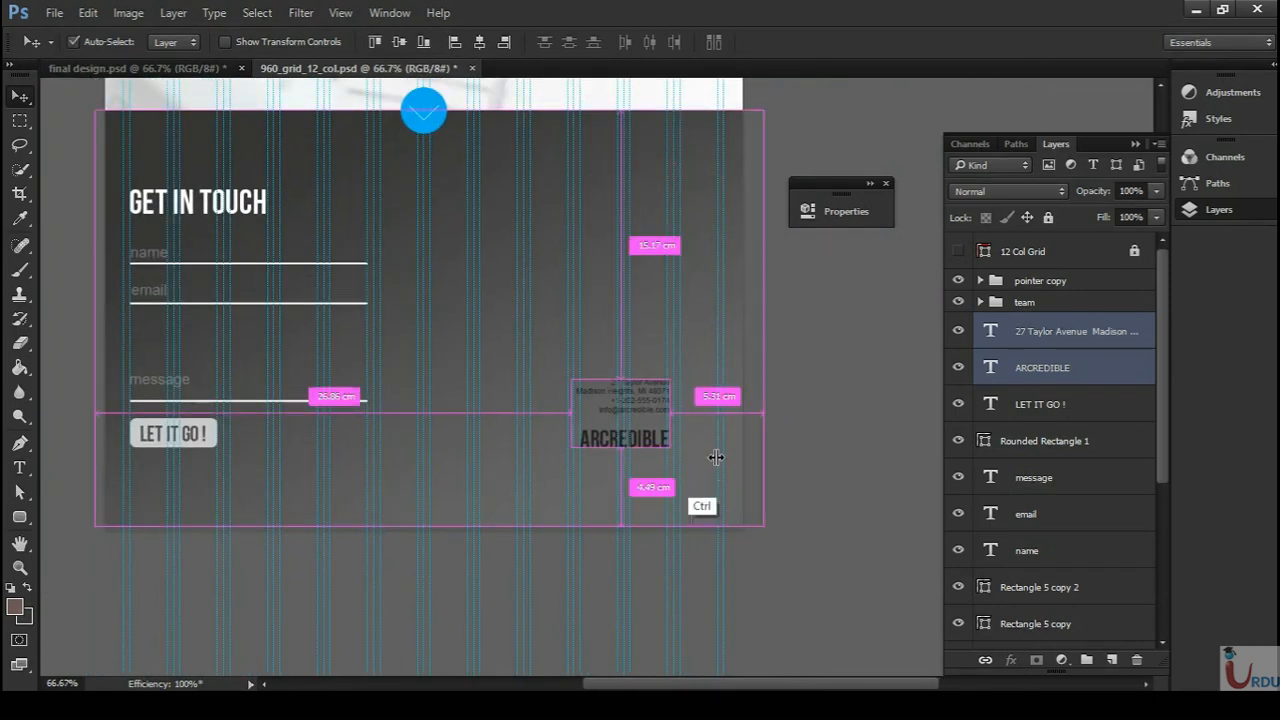
pyautogui.hotkey('ctrl', ';')
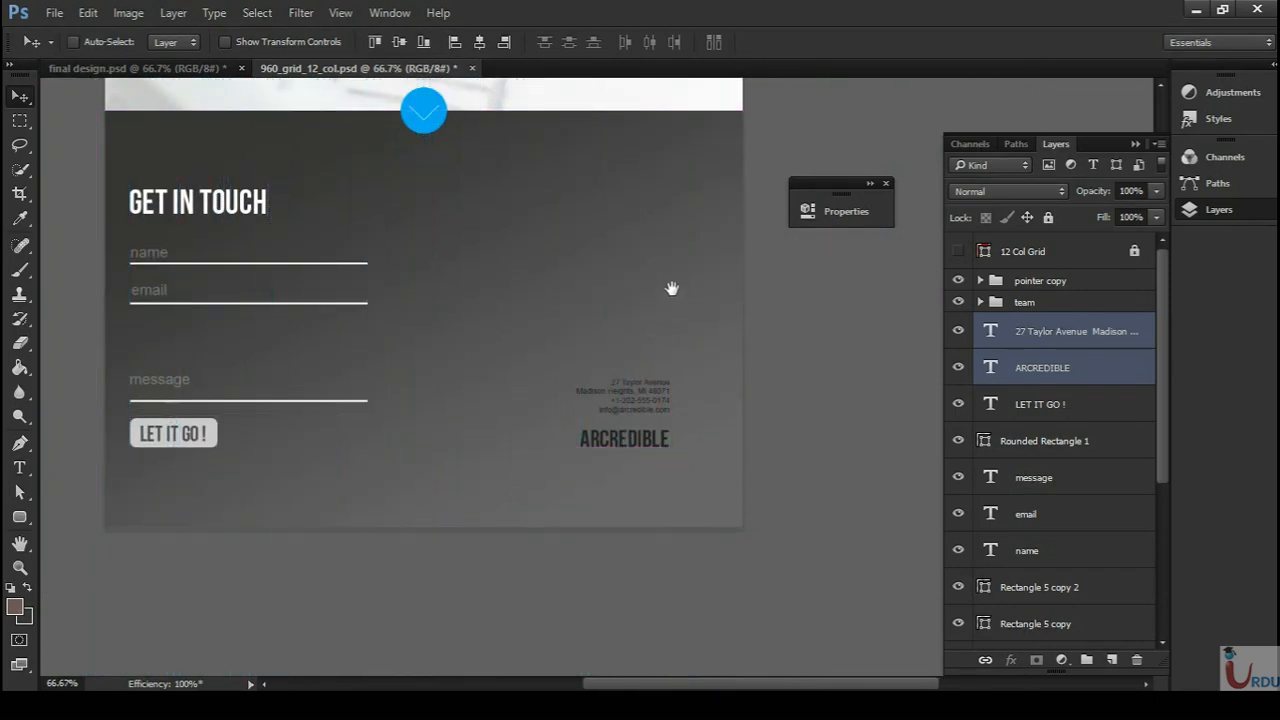
pyautogui.press('Right')
pyautogui.press('Right')
pyautogui.press('Right')
pyautogui.press('Right')
pyautogui.press('Right')
pyautogui.press('Right')
pyautogui.press('Right')
pyautogui.press('Right')
pyautogui.press('Right')
pyautogui.press('Right')
pyautogui.press('Right')
pyautogui.press('Right')
pyautogui.press('Right')
pyautogui.press('Right')
pyautogui.press('Right')
pyautogui.press('Right')
pyautogui.press('Right')
pyautogui.press('Right')
pyautogui.press('Right')
pyautogui.press('Right')
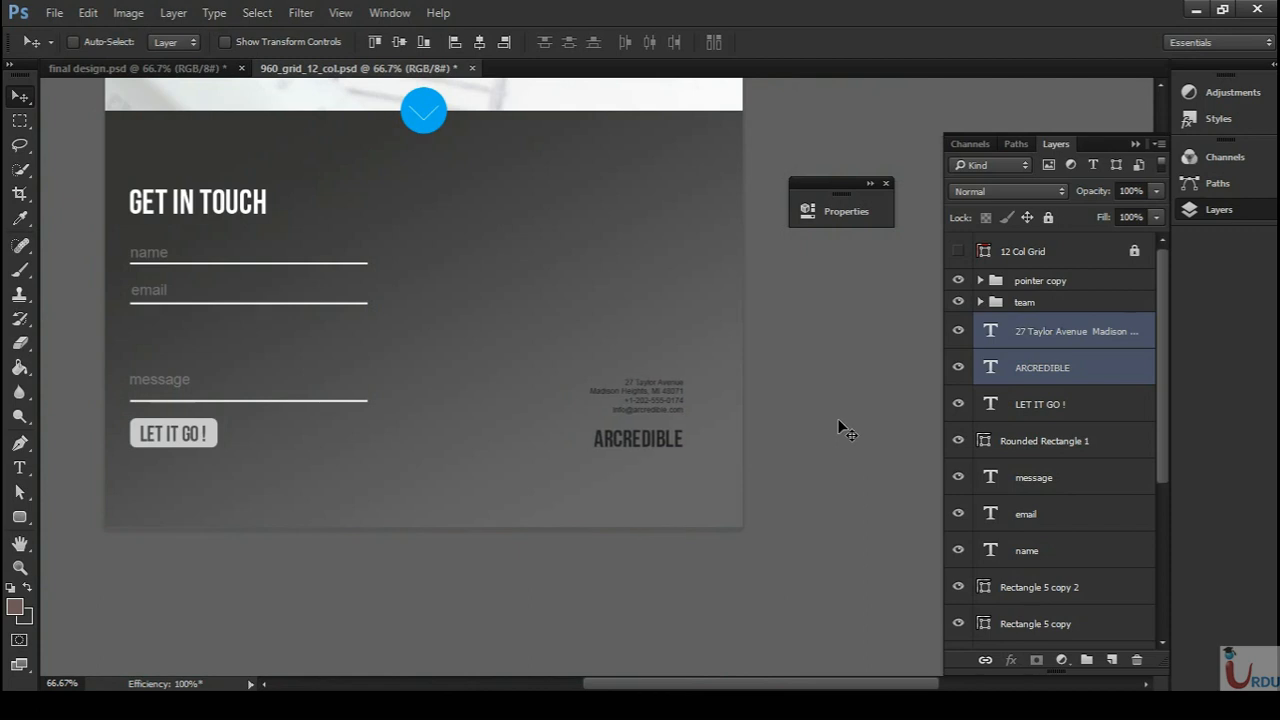
# - Group all the contact form layers, from the "LET IT GO !" text down to the "GET IN TOUCH" heading
pyautogui.moveTo(504, 283); pyautogui.dragTo(575, 352)
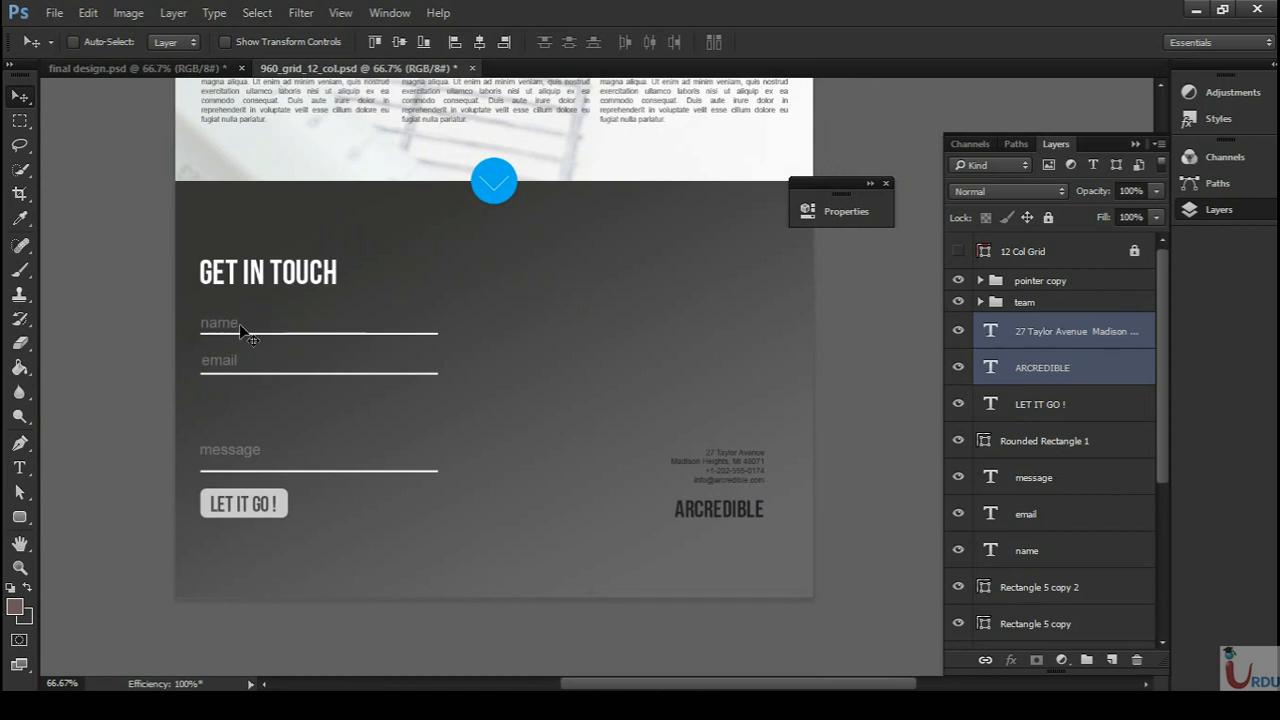
pyautogui.hotkey('ctrl', 'z')
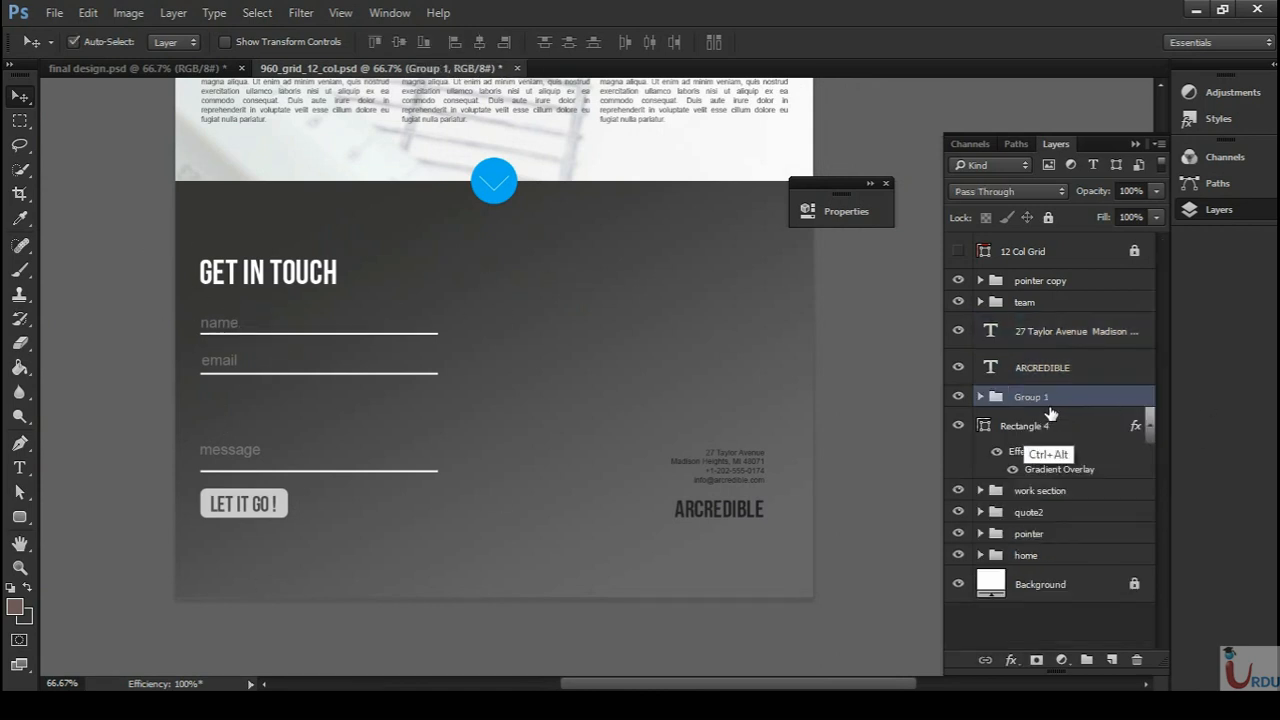
pyautogui.hotkey('ctrl', 'alt', 'z')
pyautogui.click(1078, 414)
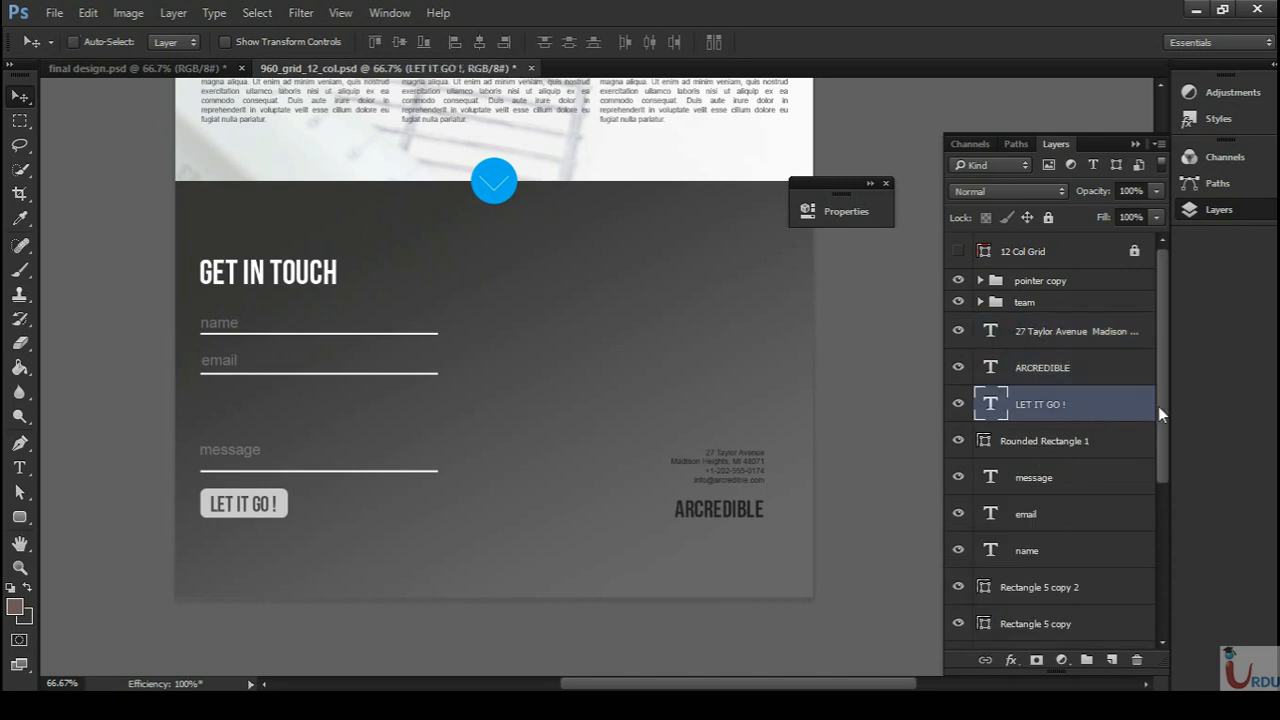
pyautogui.moveTo(1159, 401); pyautogui.dragTo(1163, 488)
pyautogui.keyDown('shift'); pyautogui.click(1075, 565); pyautogui.keyUp('shift')
pyautogui.hotkey('ctrl', 'g')
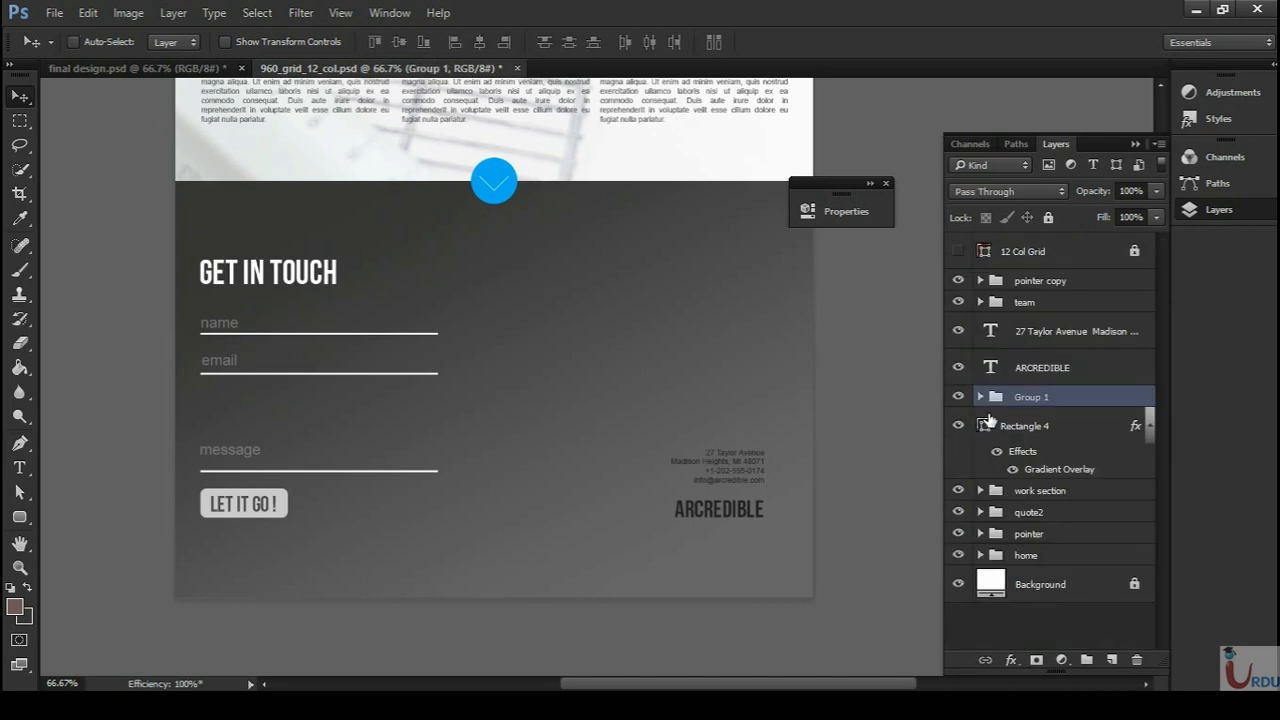
pyautogui.click(959, 399)
pyautogui.click(956, 403)
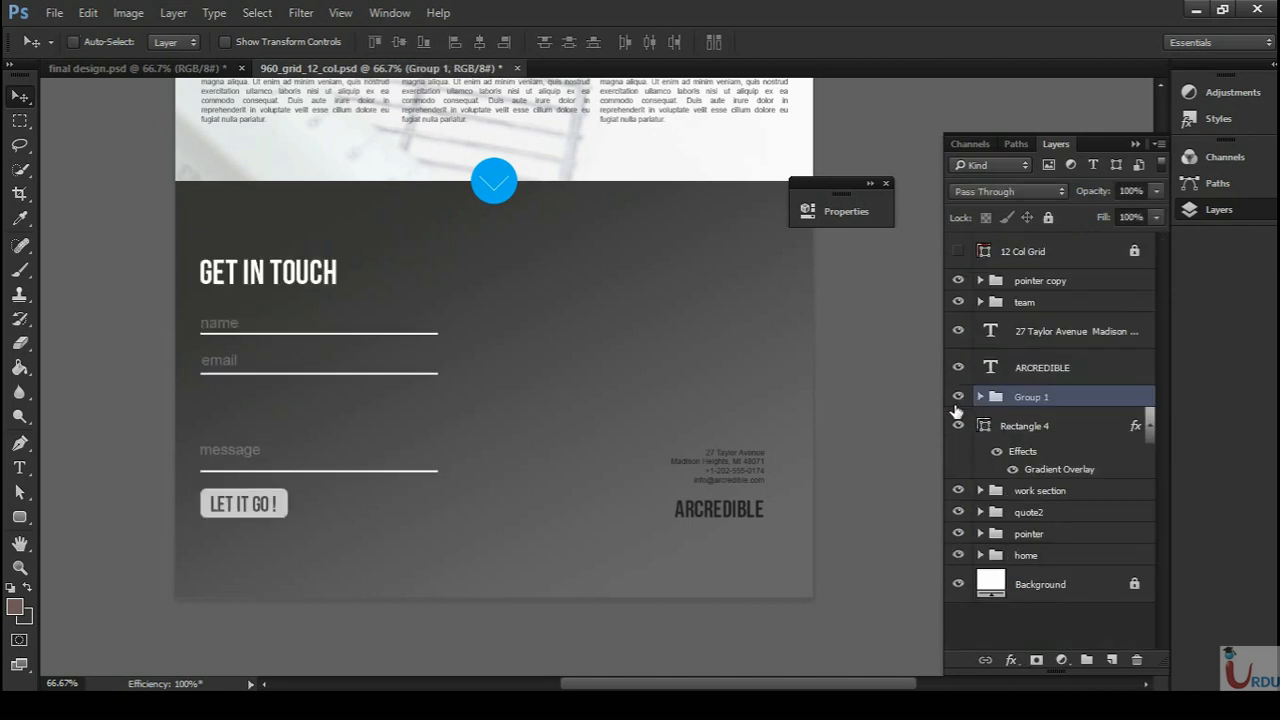
# - Rename the new layer group as contact form
pyautogui.doubleClick(1040, 397)
pyautogui.write('contact for')
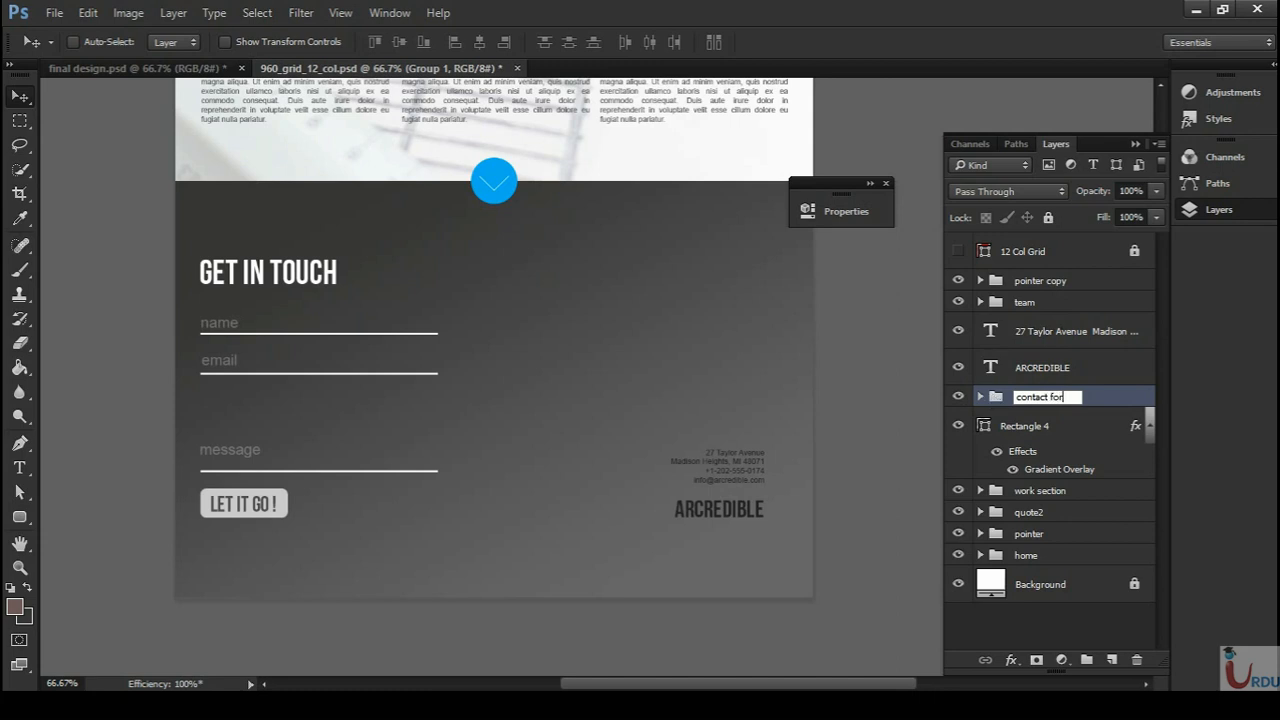
pyautogui.write('m')
pyautogui.press('Return')
# - Nudge the contact form group to the right, away from the section's left edge
pyautogui.press('Right')
pyautogui.press('Right')
pyautogui.press('Right')
pyautogui.press('Right')
pyautogui.press('Right')
pyautogui.press('Right')
pyautogui.press('Right')
pyautogui.press('Right')
pyautogui.press('Right')
pyautogui.press('Right')
pyautogui.press('Right')
pyautogui.press('Right')
pyautogui.press('Right')
pyautogui.press('Right')
pyautogui.press('Right')
pyautogui.press('Right')
pyautogui.press('Right')
pyautogui.press('Right')
pyautogui.press('Right')
pyautogui.press('Right')
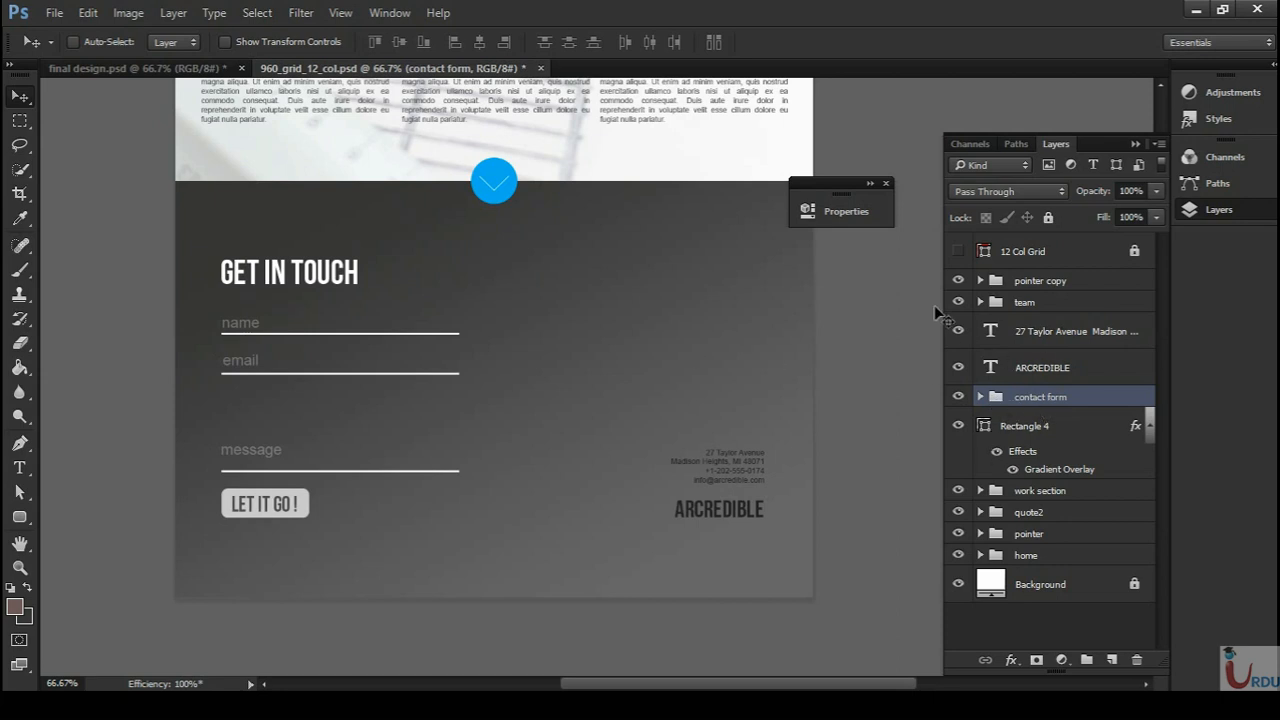
# - Align the contact form group's left edge with the second grid column, showing the 12 Col Grid layer only while positioning it
pyautogui.click(958, 251)
pyautogui.press('Left')
pyautogui.press('Left')
pyautogui.press('Left')
pyautogui.press('Left')
pyautogui.press('Left')
pyautogui.press('Left')
pyautogui.press('Right')
pyautogui.press('Right')
pyautogui.press('Right')
pyautogui.press('Right')
pyautogui.press('Right')
pyautogui.press('Right')
pyautogui.press('Right')
pyautogui.press('Right')
pyautogui.press('Right')
pyautogui.press('Right')
pyautogui.press('Right')
pyautogui.press('Right')
pyautogui.press('Right')
pyautogui.press('Right')
pyautogui.press('Right')
pyautogui.press('Right')
pyautogui.press('Right')
pyautogui.press('Right')
pyautogui.press('Right')
pyautogui.press('Right')
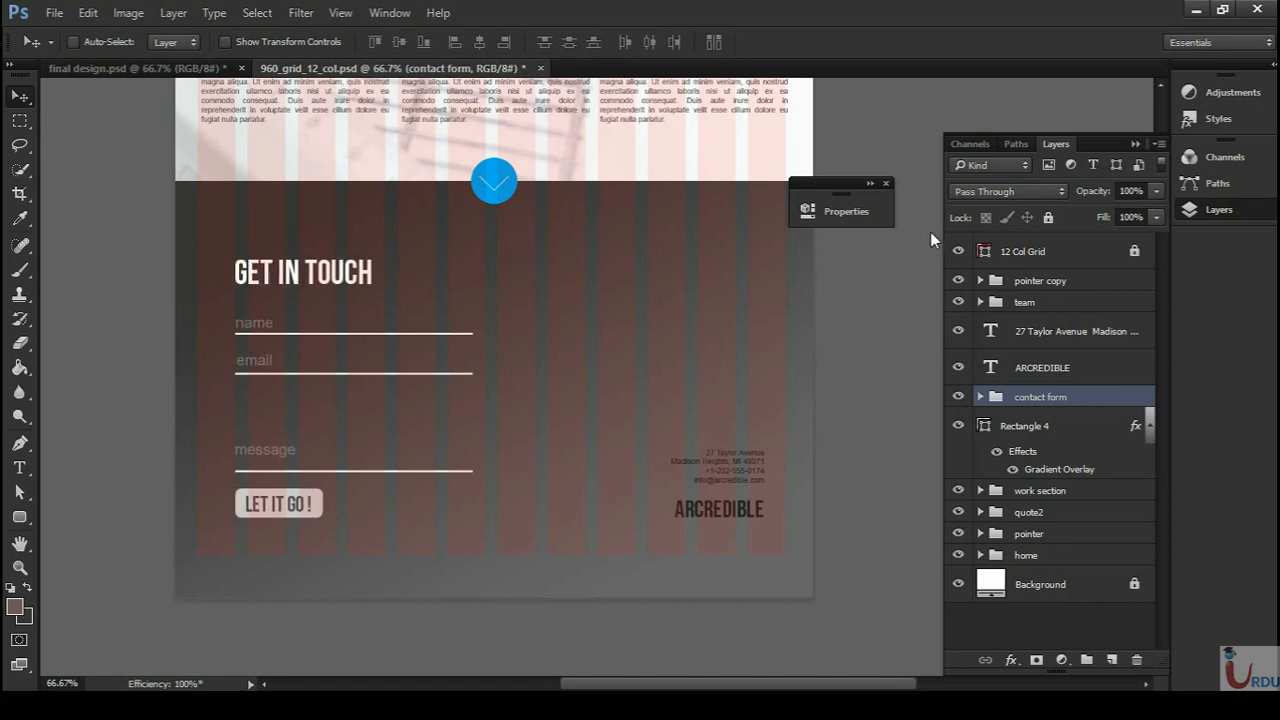
pyautogui.click(958, 251)
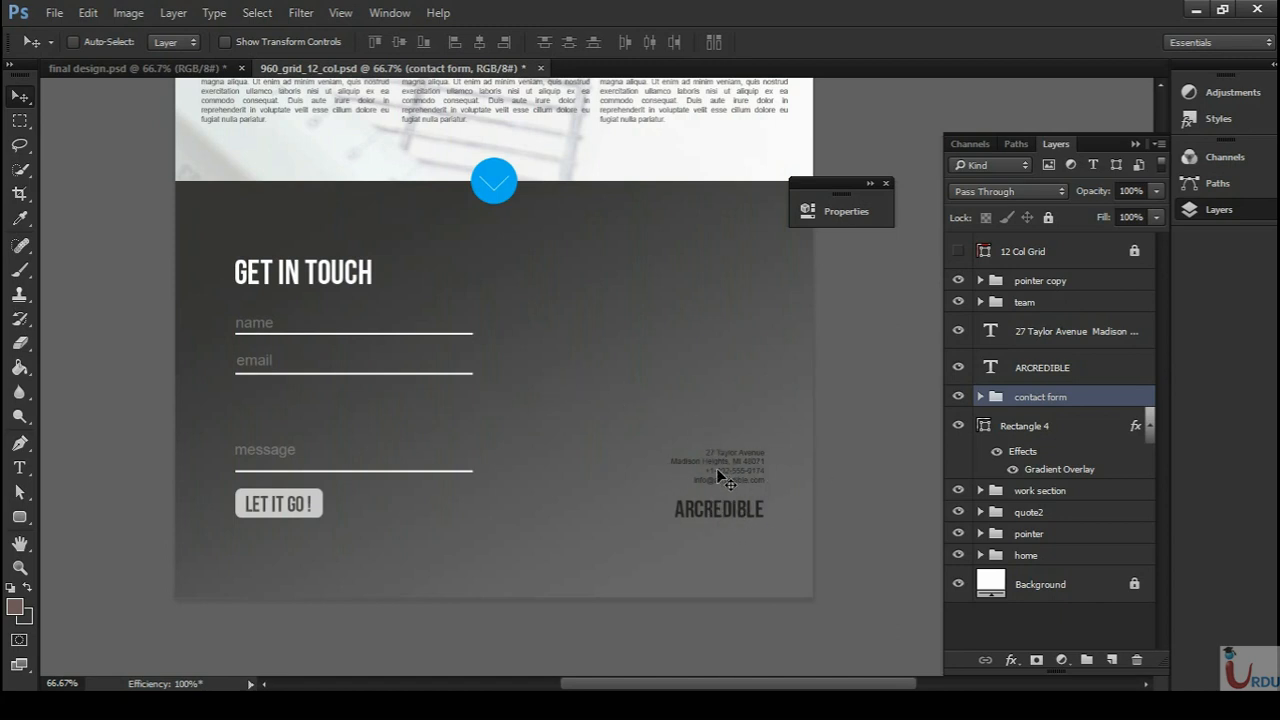
# - Clear the workspace for a full-screen view of the finished design by closing Properties and collapsing Layers
pyautogui.click(884, 184)
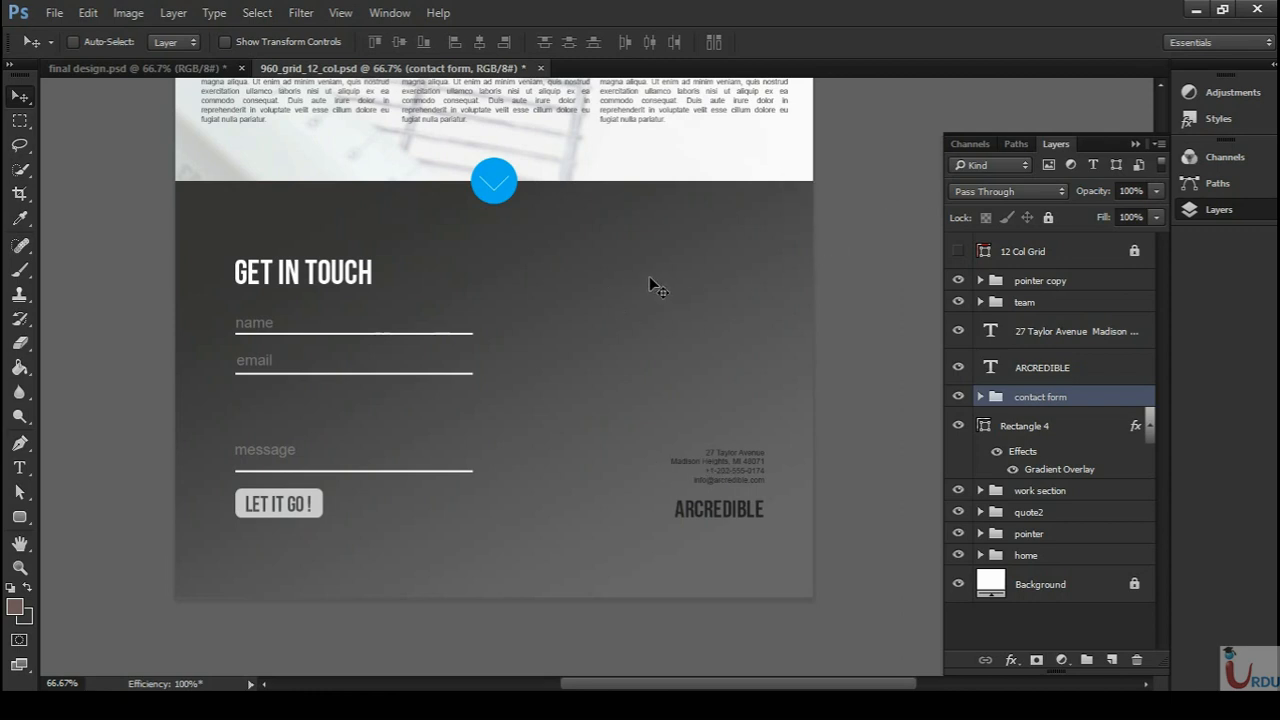
pyautogui.press('f')
pyautogui.moveTo(717, 300); pyautogui.dragTo(622, 353)
pyautogui.click(1133, 143)
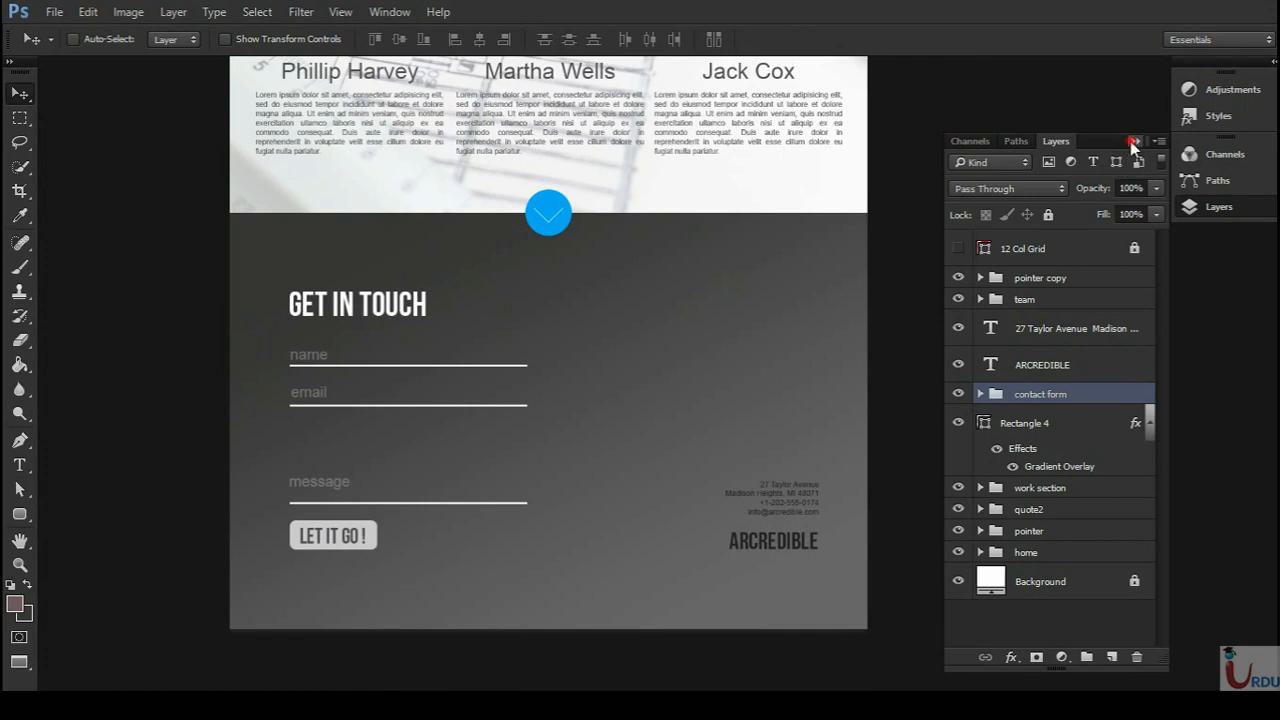
# - Show the design in full-screen mode and review the whole page from the Get in Touch section up to the header
pyautogui.moveTo(751, 229); pyautogui.dragTo(783, 272)
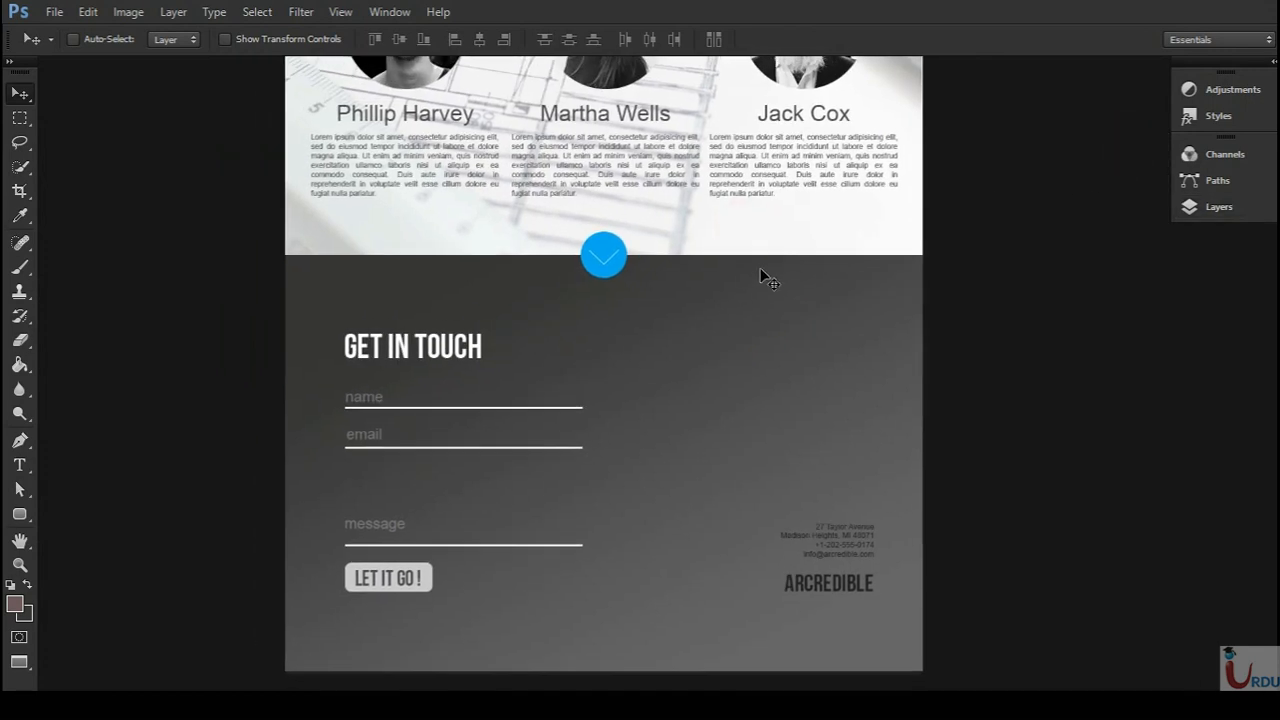
pyautogui.press('f')
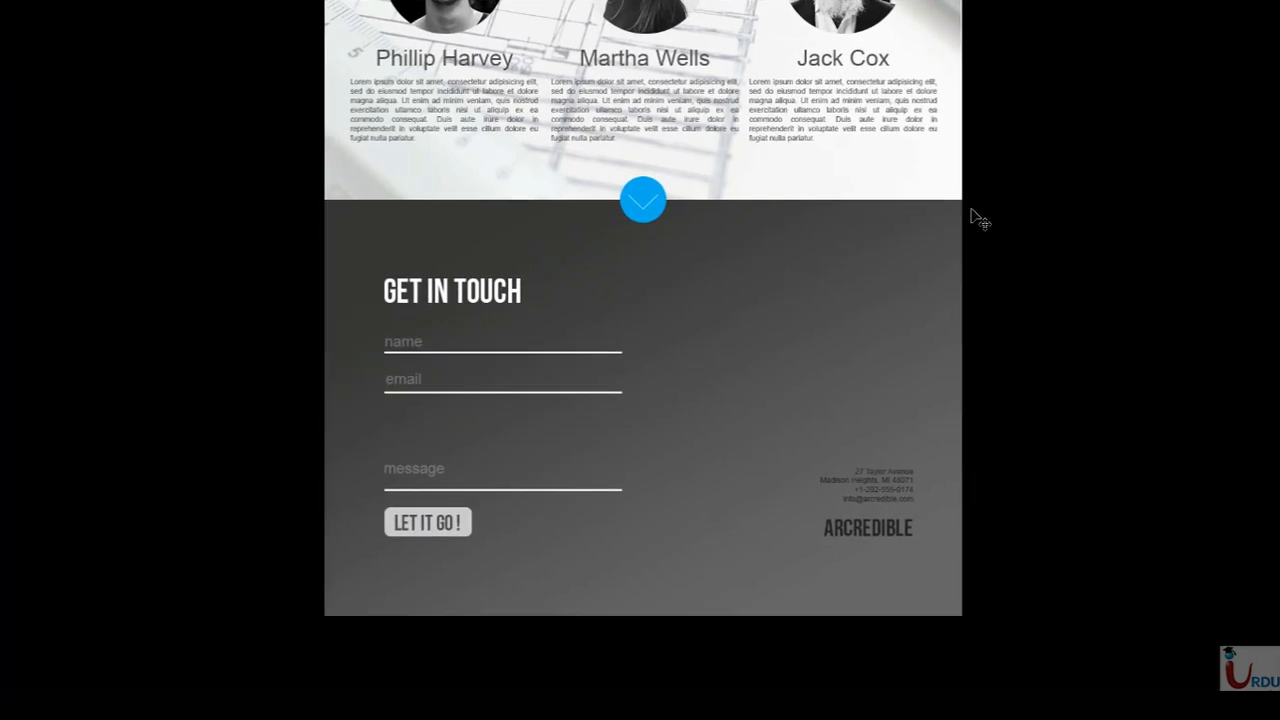
pyautogui.scroll(10, 979, 218)
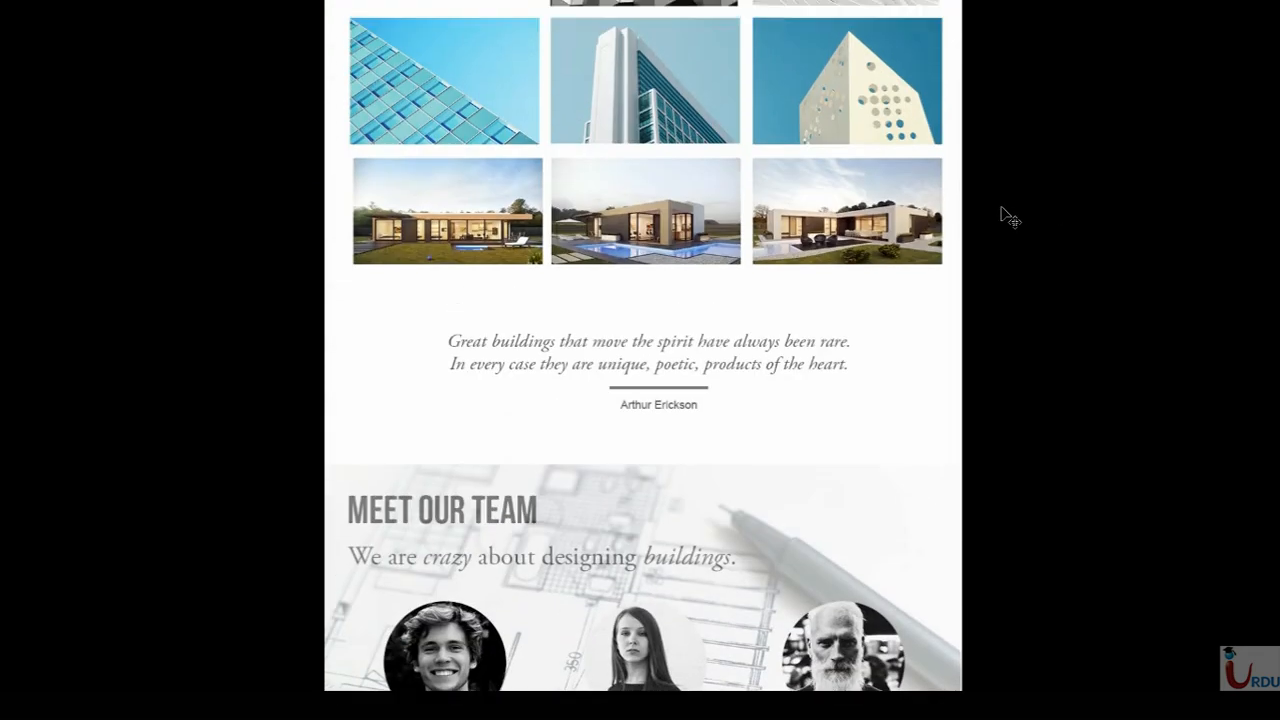
pyautogui.scroll(12, 1010, 217)
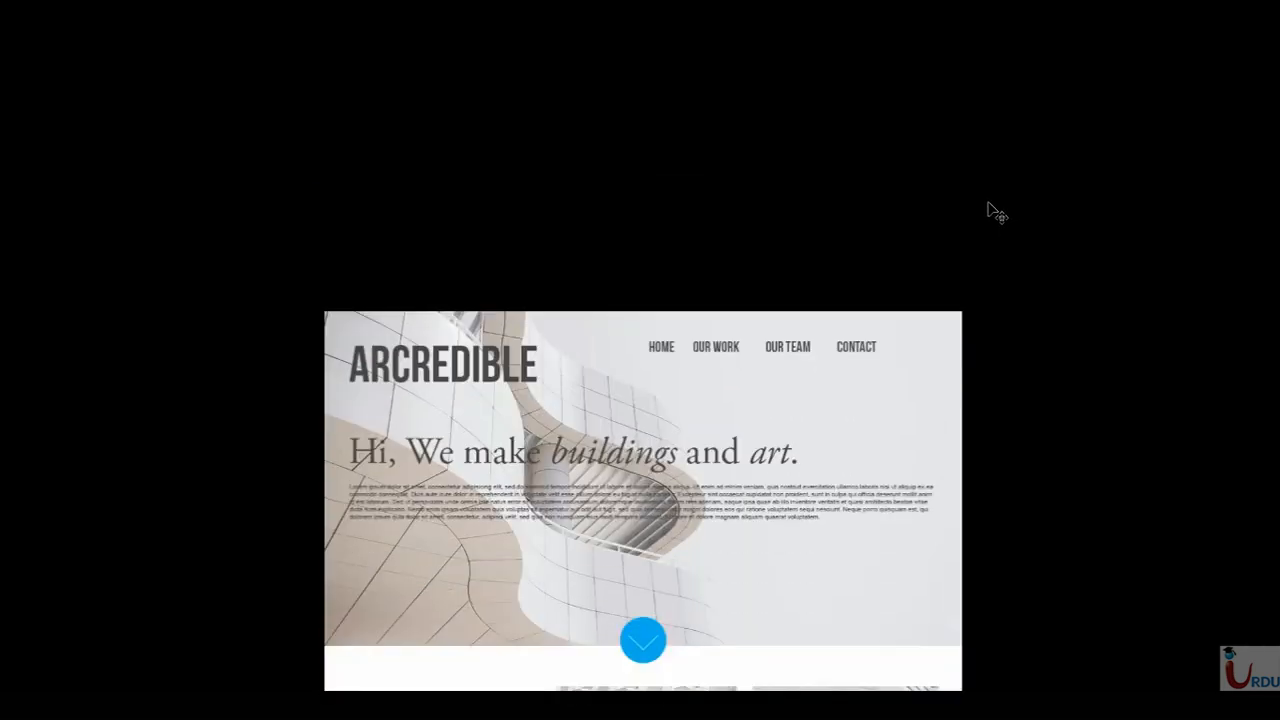
pyautogui.scroll(-3, 990, 210)
pyautogui.scroll(-1, 975, 190)
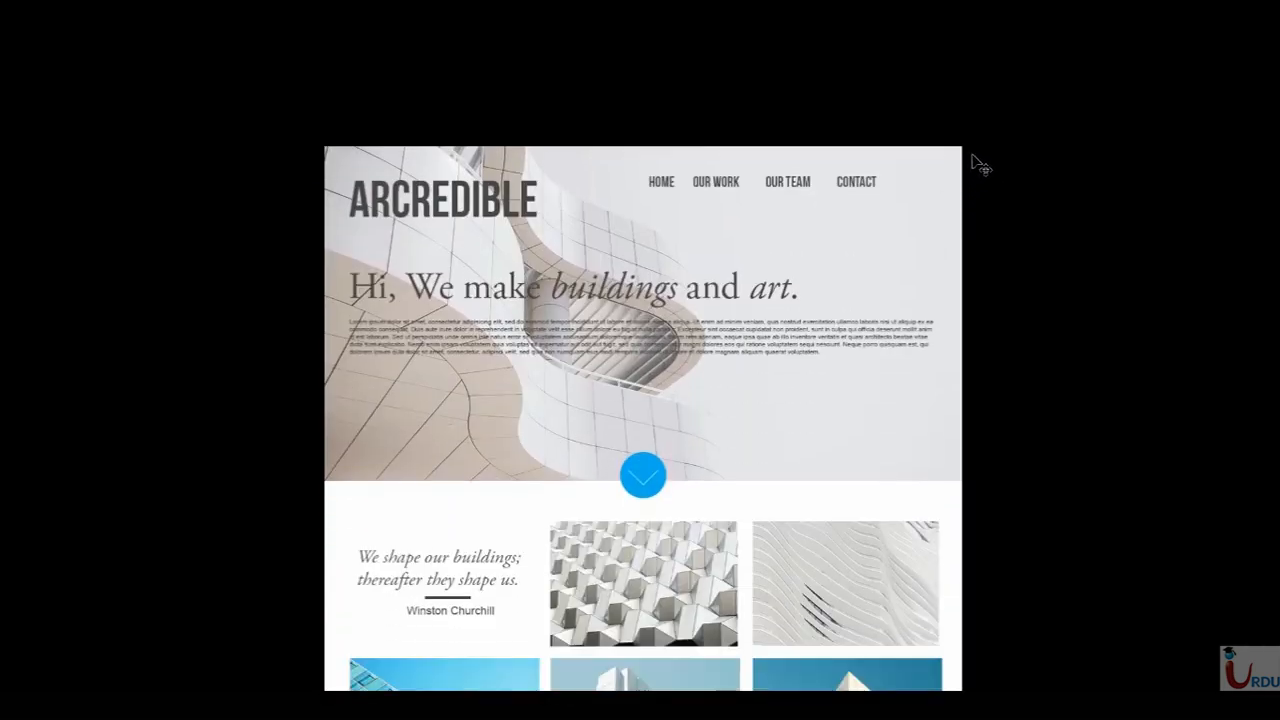
# - Examine the page at a larger magnification, from the ARCREDIBLE header and intro text down through the work section to the Arthur Erickson quote
pyautogui.hotkey('ctrl', '+')
pyautogui.moveTo(940, 318); pyautogui.dragTo(882, 349)
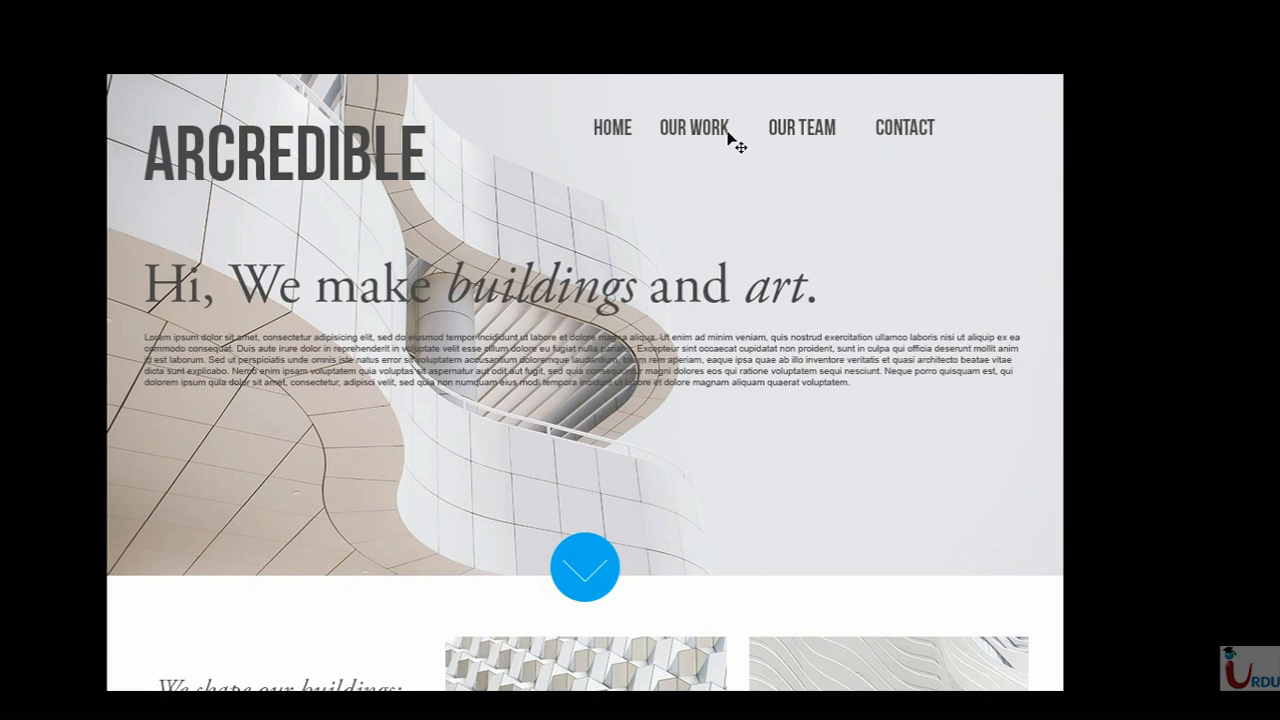
pyautogui.scroll(-3, 728, 140)
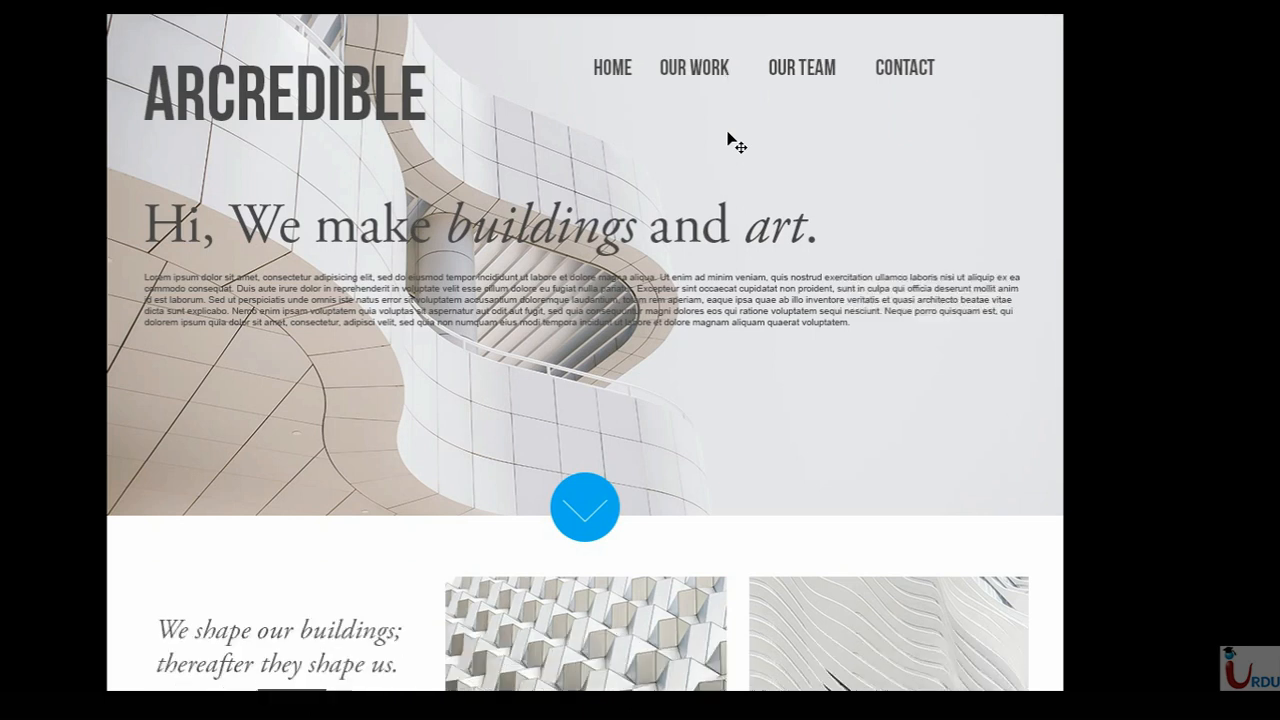
pyautogui.scroll(-5, 728, 140)
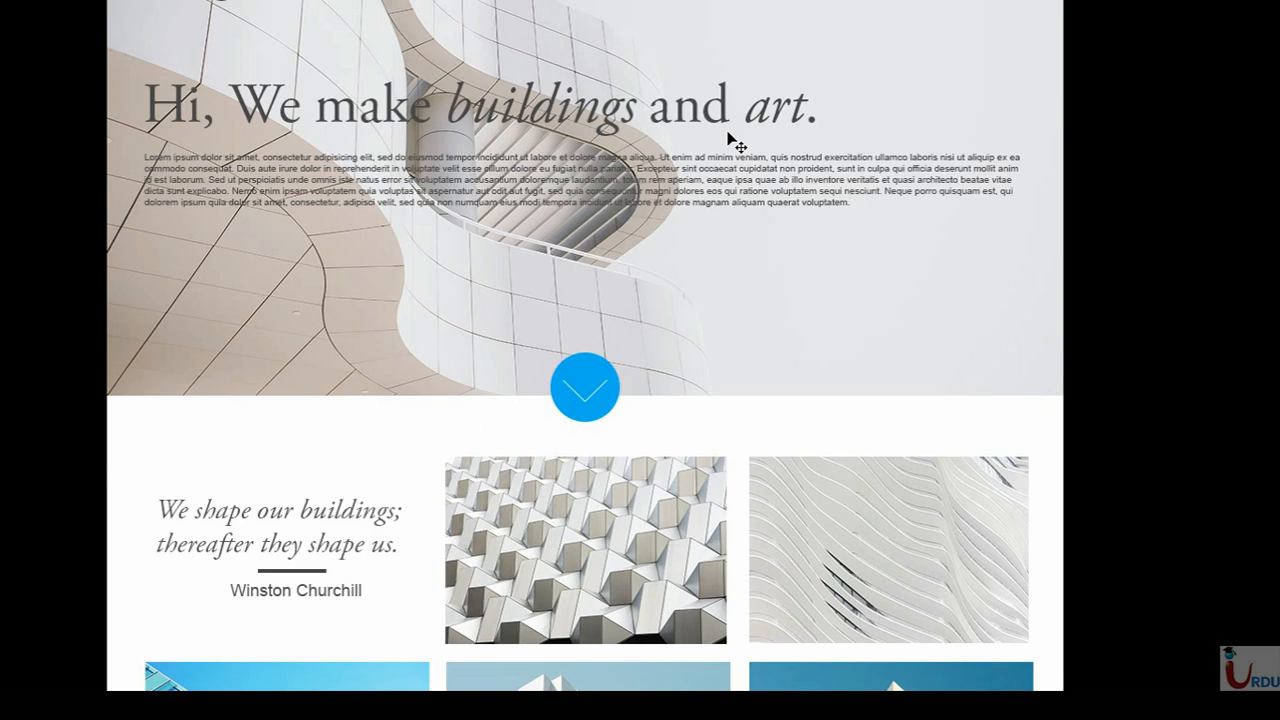
pyautogui.scroll(-3, 735, 145)
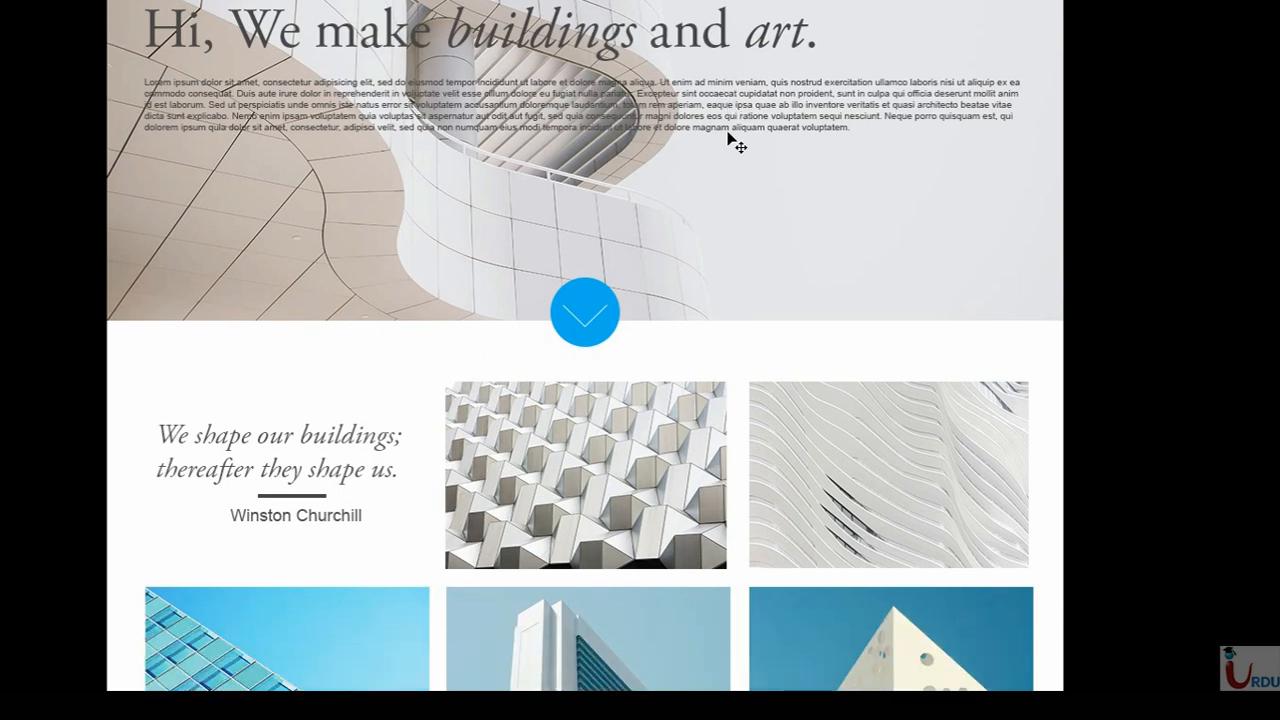
pyautogui.scroll(-4, 728, 140)
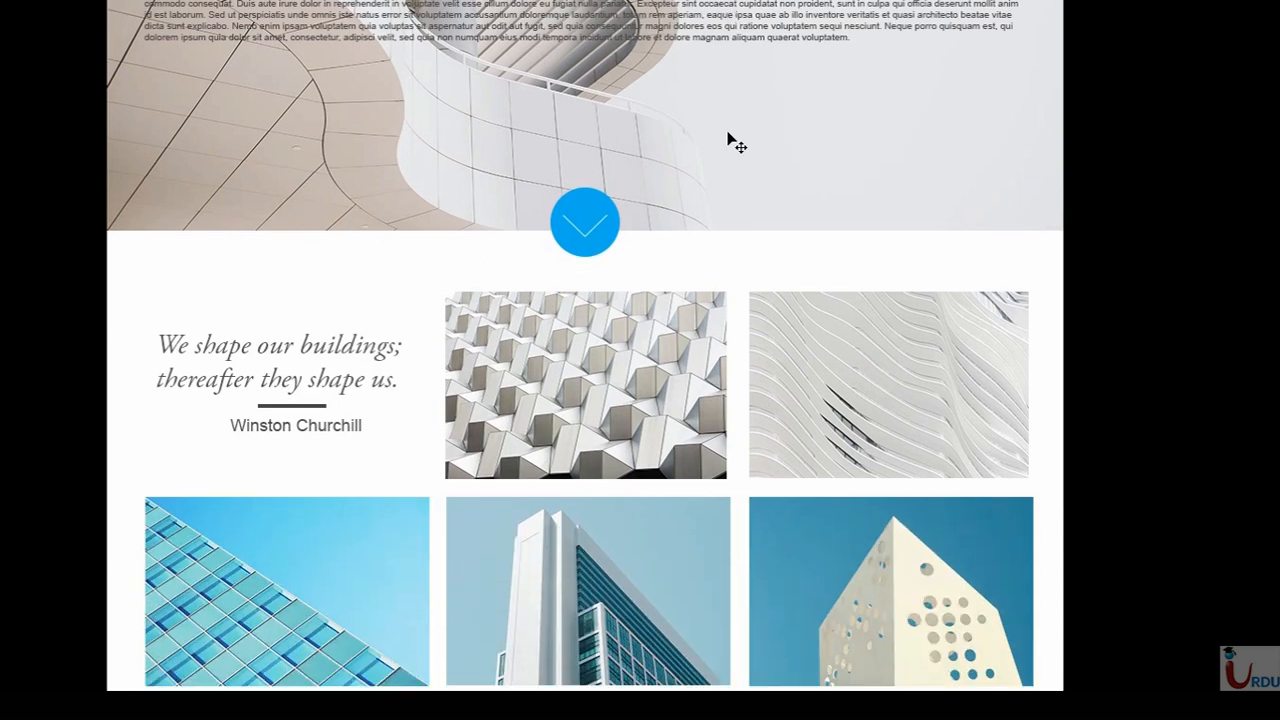
pyautogui.scroll(-3, 730, 142)
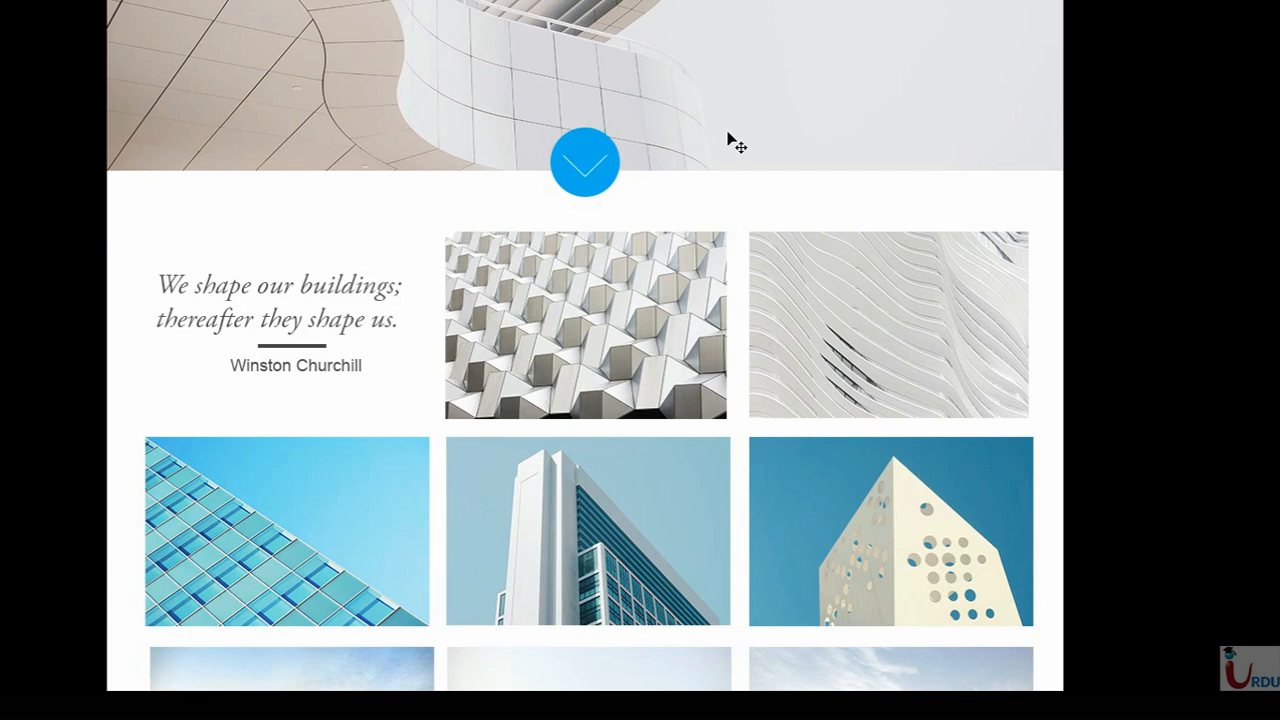
pyautogui.scroll(-5, 735, 145)
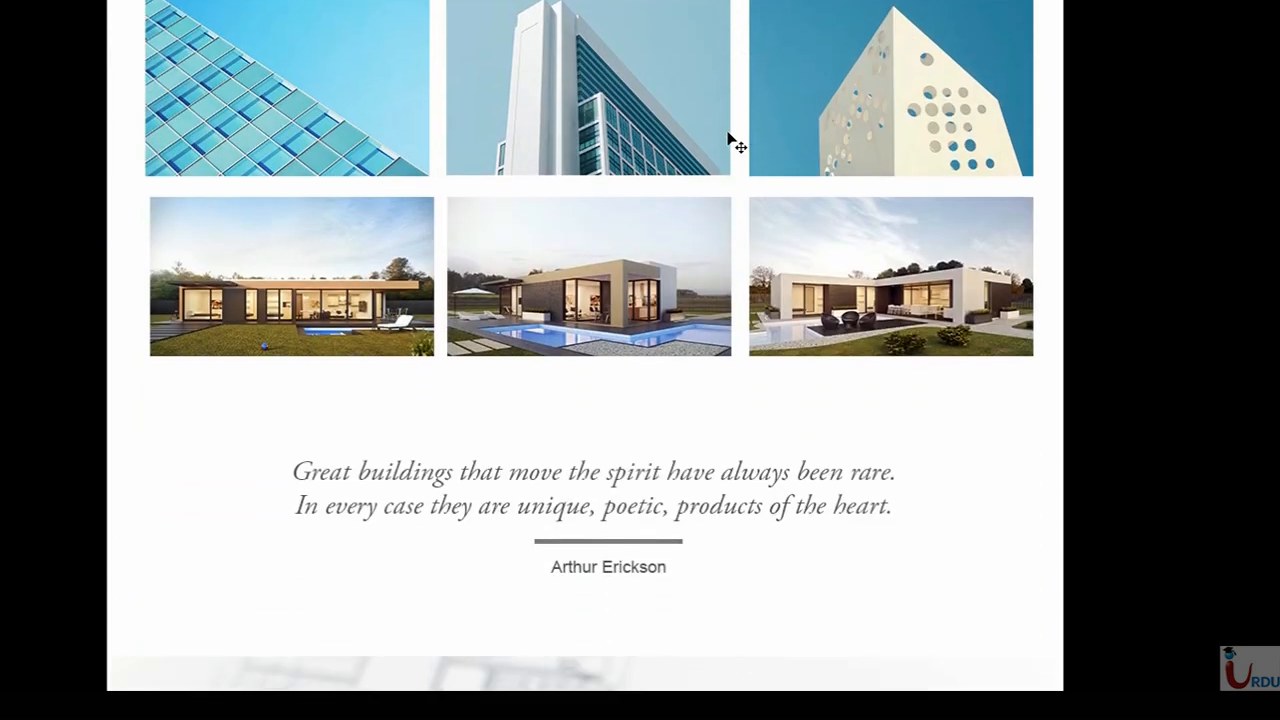
# - Re-examine the work section's image grid and Winston Churchill quote, checking the alignment and spacing of the building photos
pyautogui.scroll(2, 735, 145)
pyautogui.scroll(5, 728, 140)
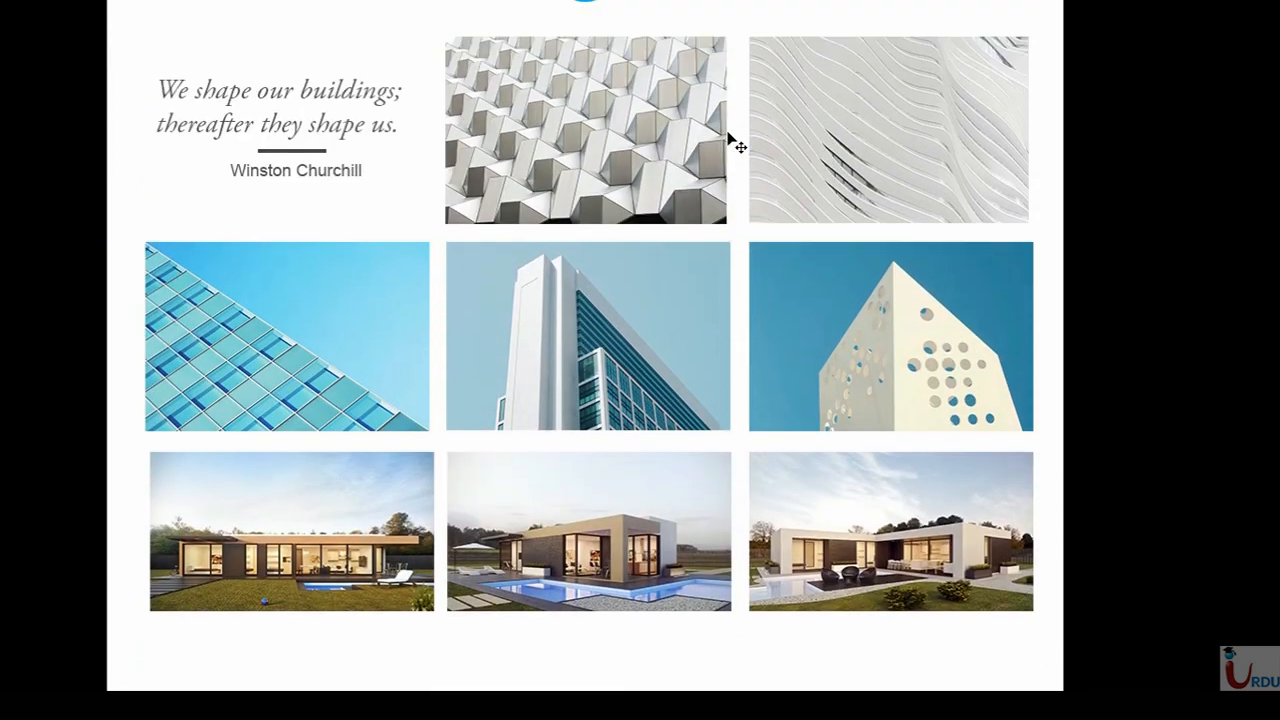
pyautogui.scroll(-5, 730, 142)
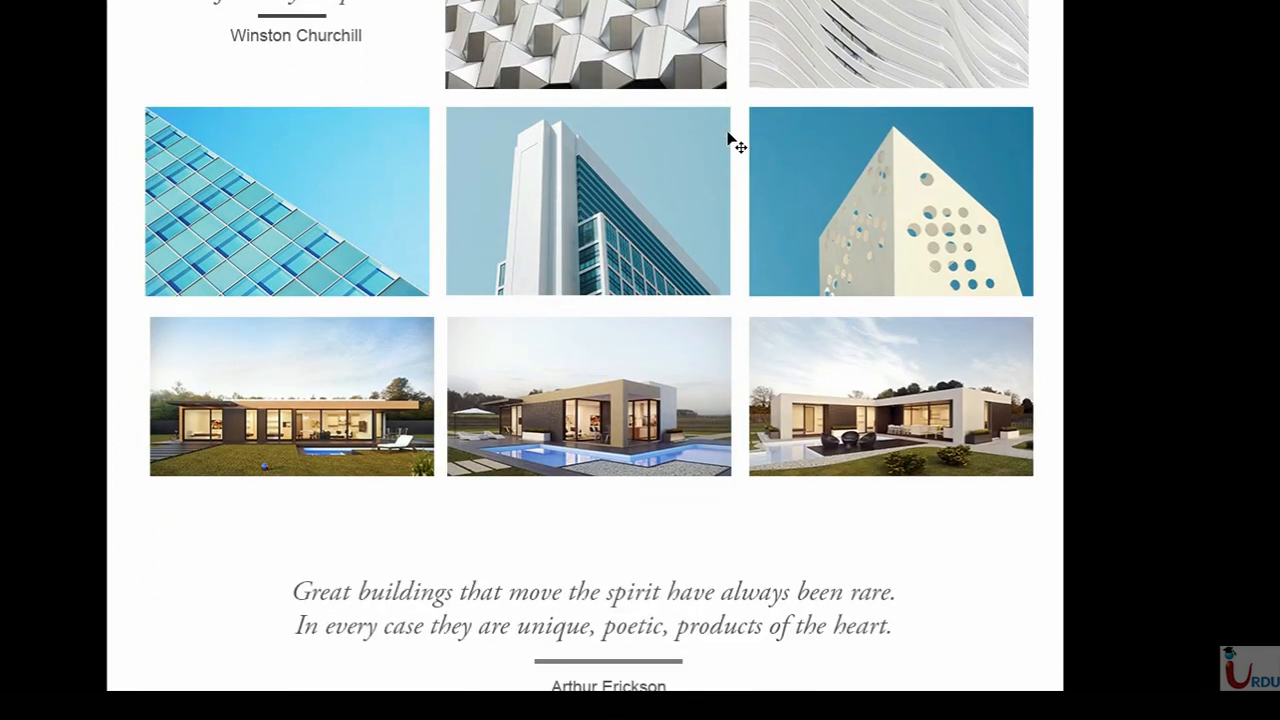
pyautogui.scroll(4, 728, 140)
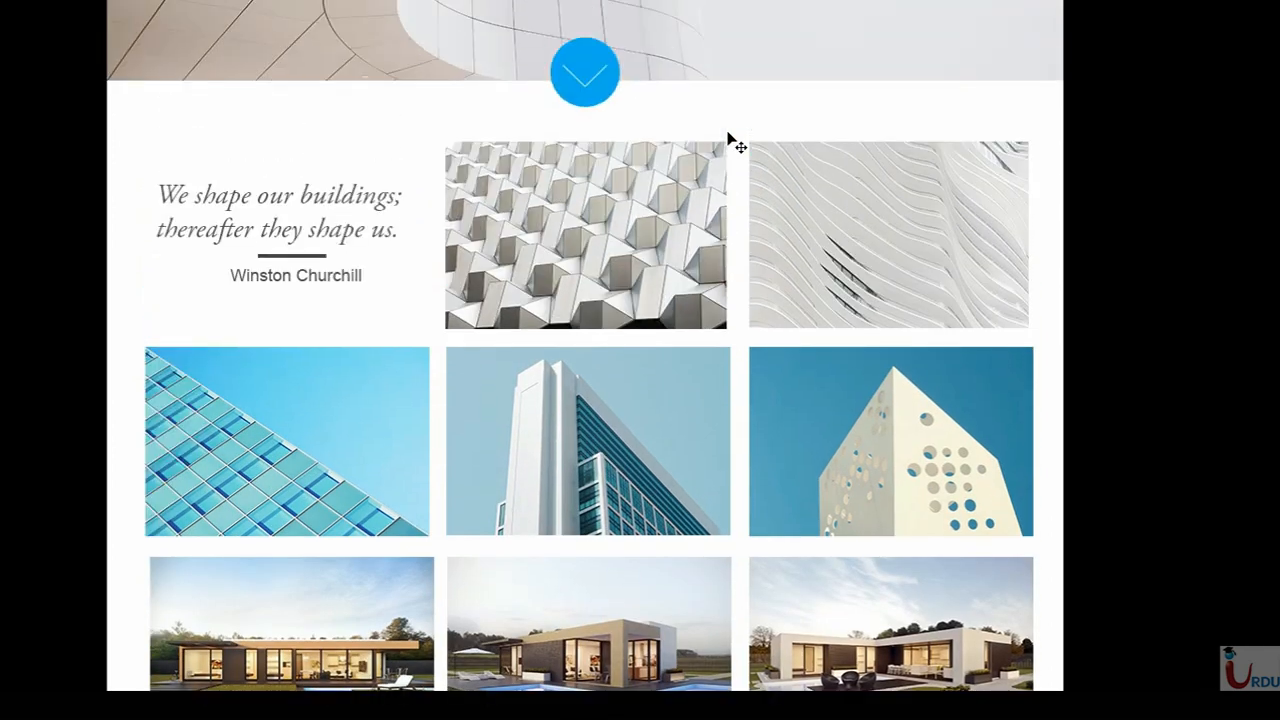
pyautogui.rightClick(728, 140)
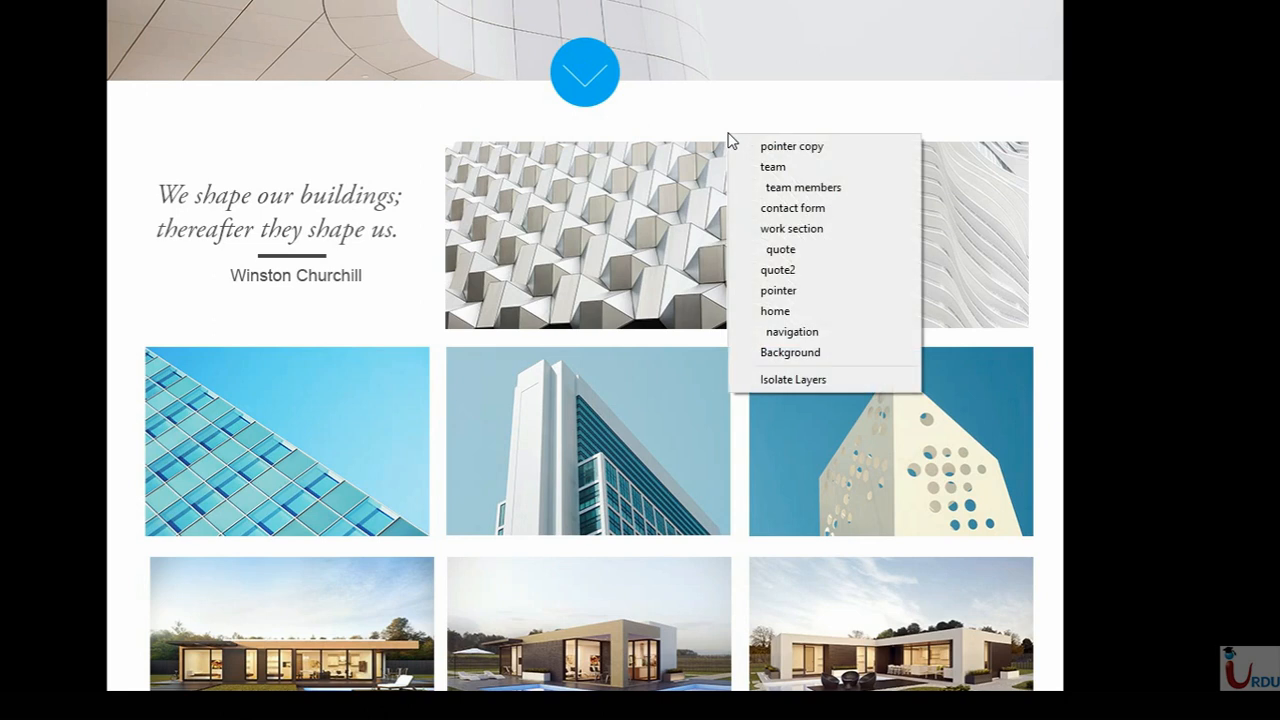
pyautogui.click(677, 122)
pyautogui.scroll(-2, 680, 126)
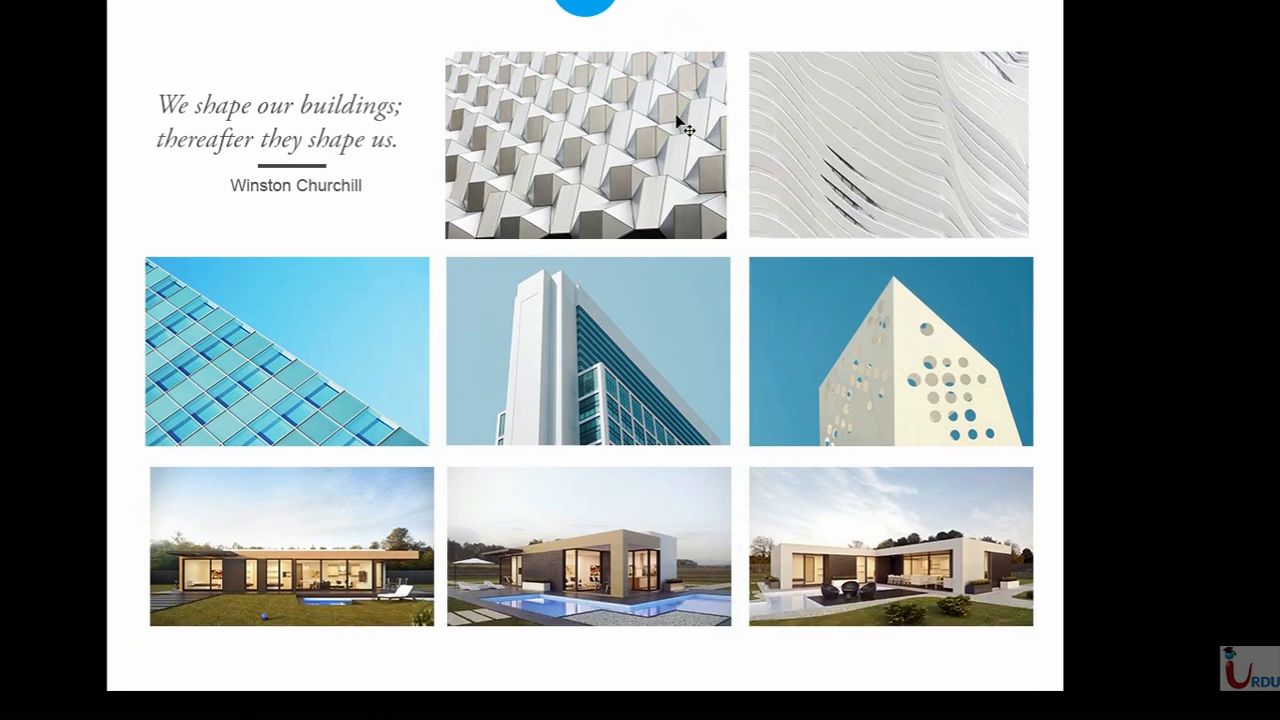
pyautogui.scroll(-2, 677, 122)
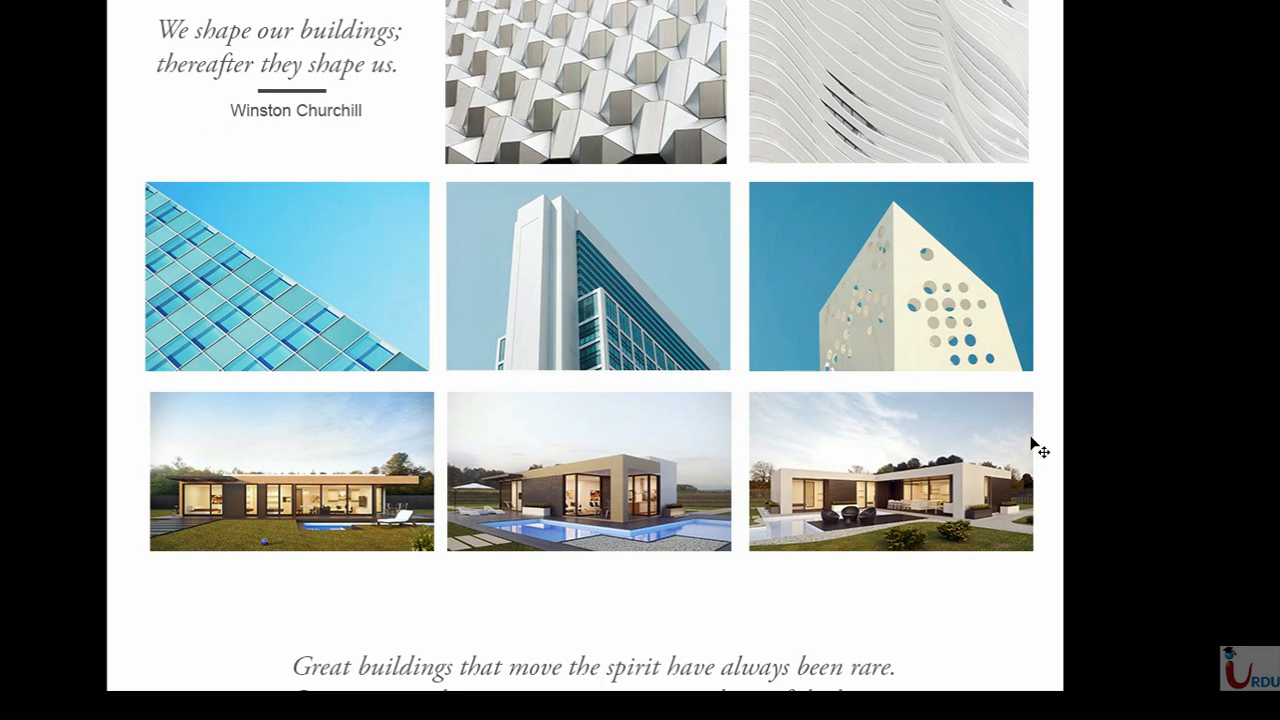